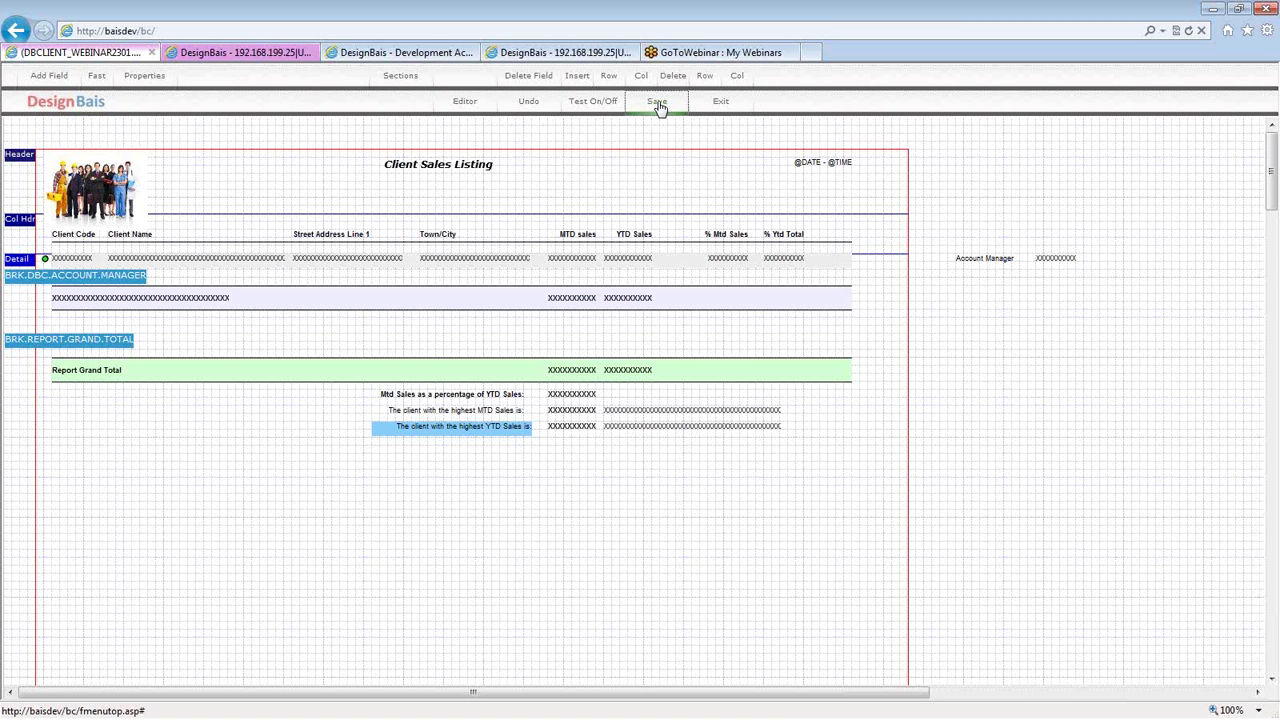
- Nudge the highest YTD Sales caption slightly left and start a test run of the report
left_click(659, 106)
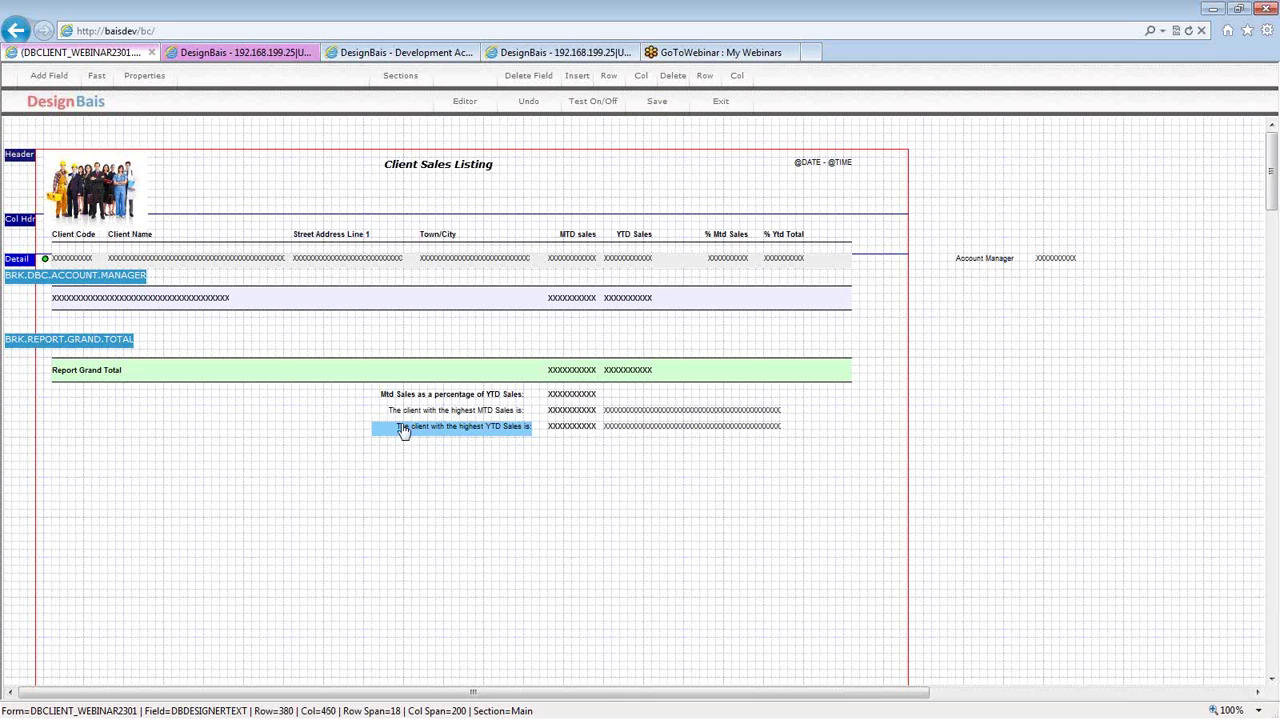
left_click_drag(411, 431, 403, 431)
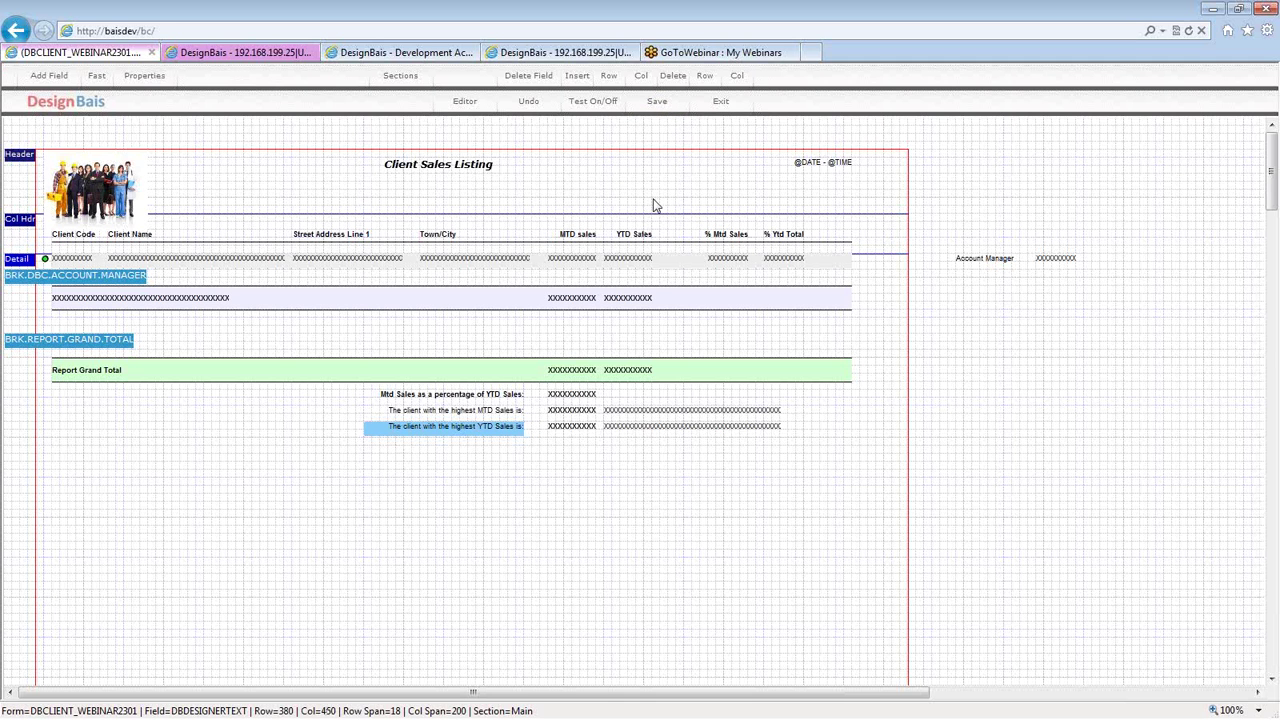
left_click(596, 103)
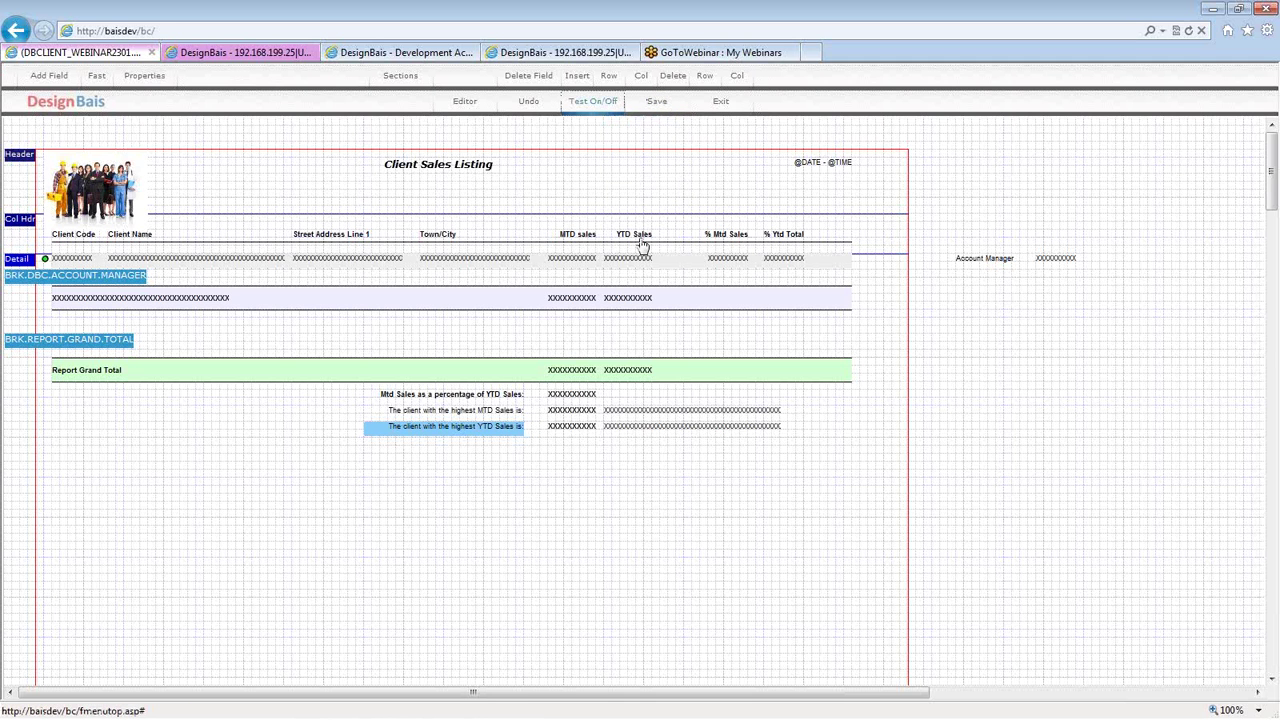
left_click(642, 245)
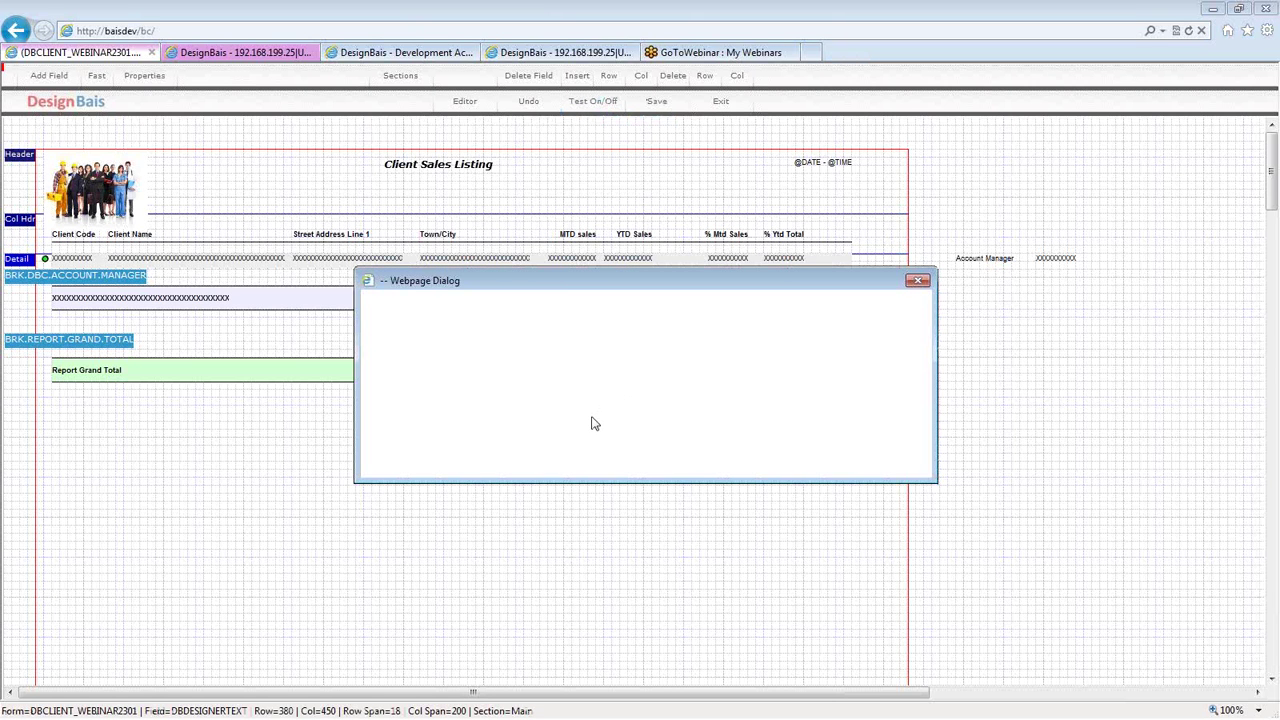
- Run the Client Sales Listing with Preview Mode ticked to display page 1 of 7
left_click(403, 413)
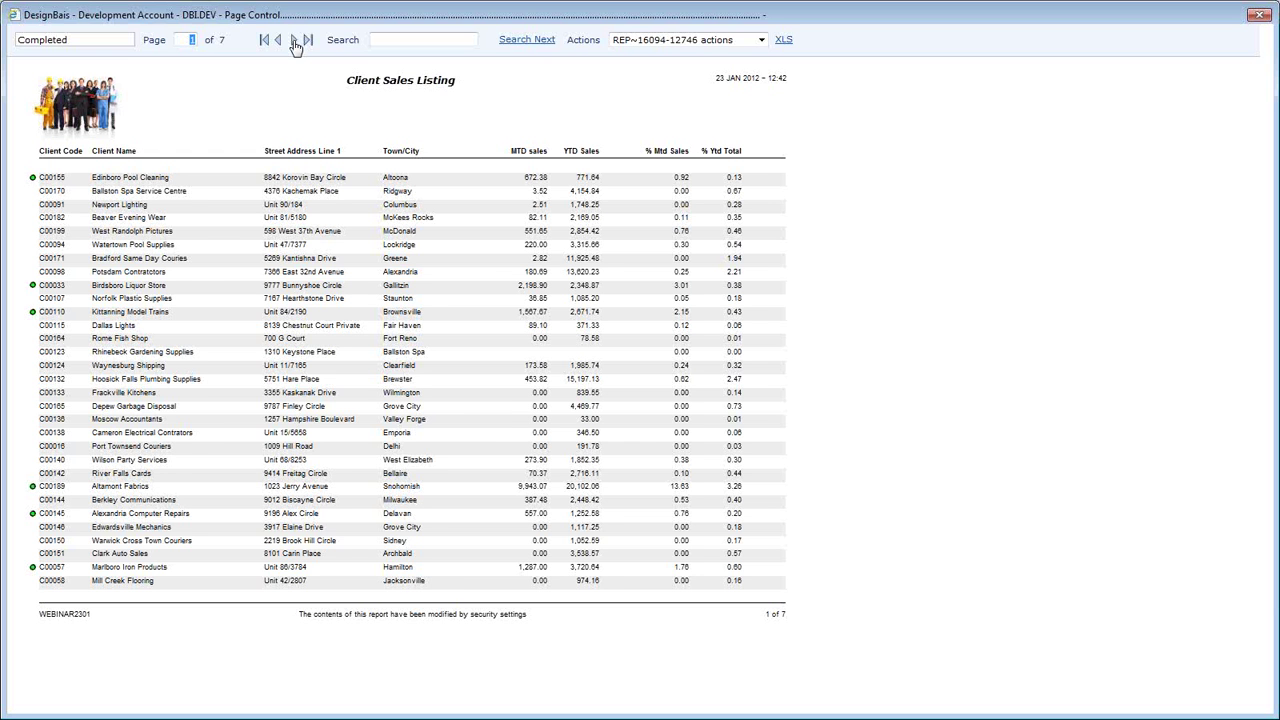
- Page through the 7-page preview checking manager subtotals and grand totals, back to page 1, then close it
left_click(294, 42)
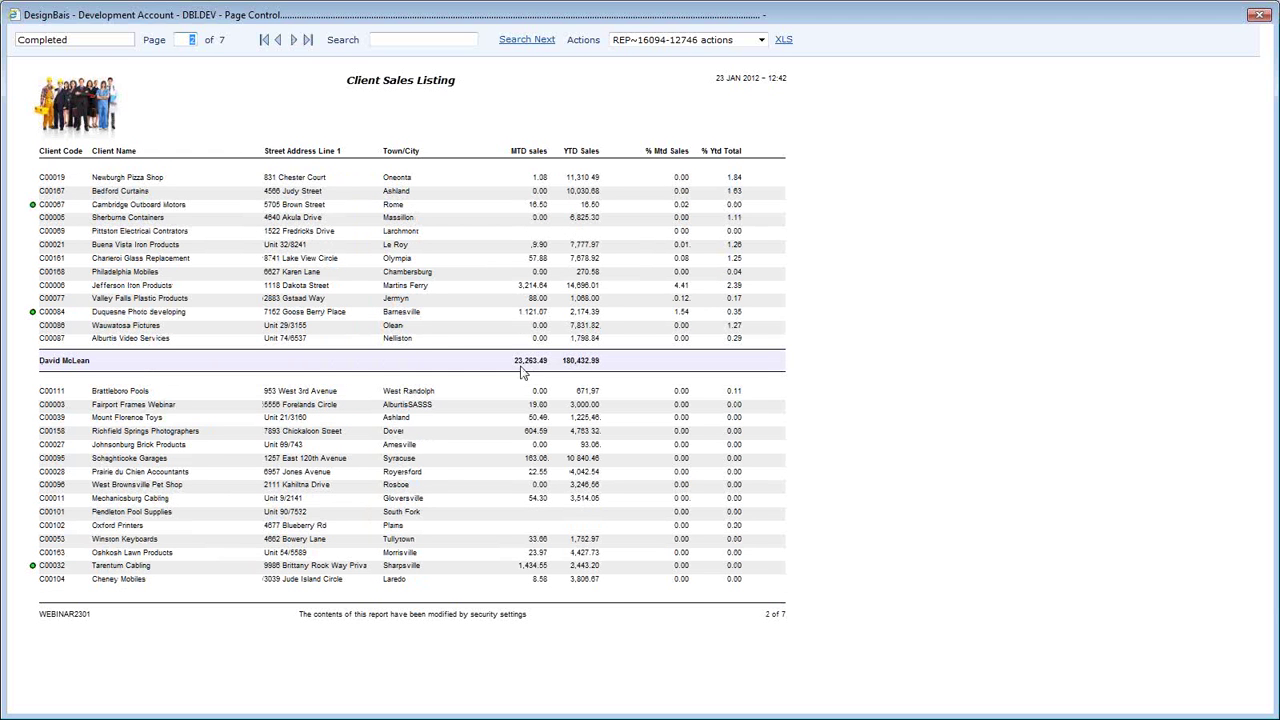
left_click(294, 42)
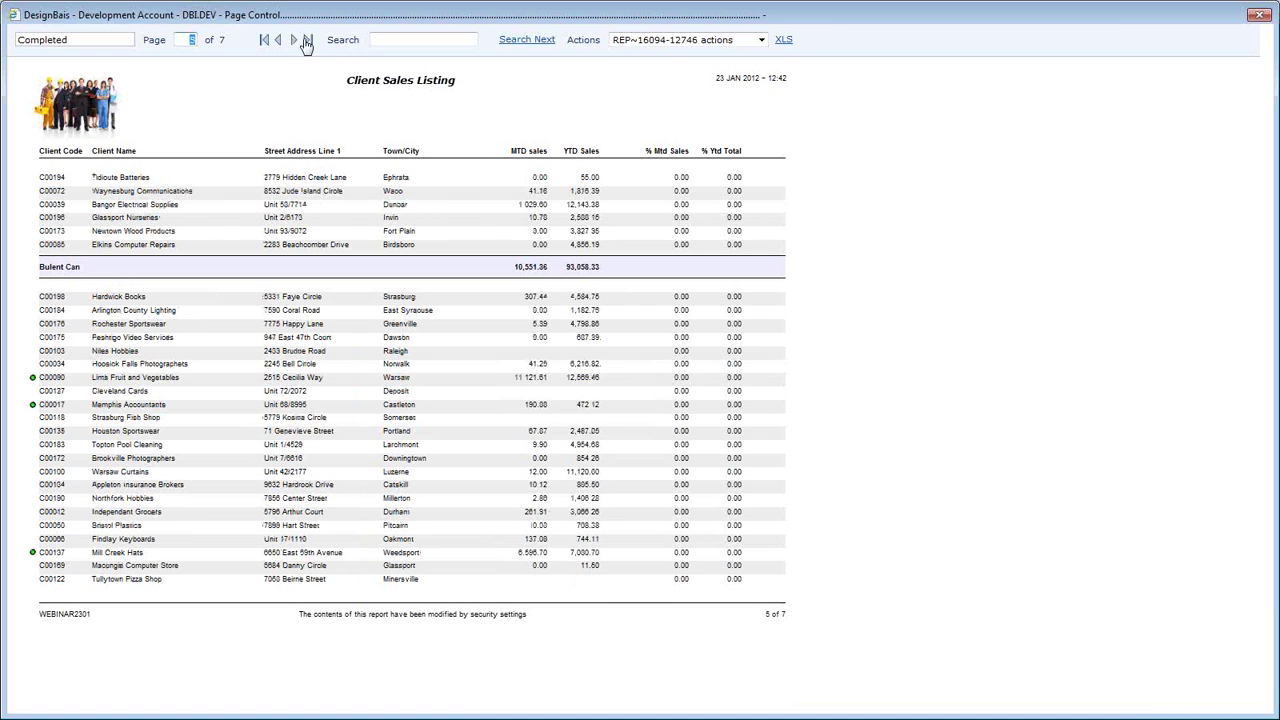
left_click(499, 198)
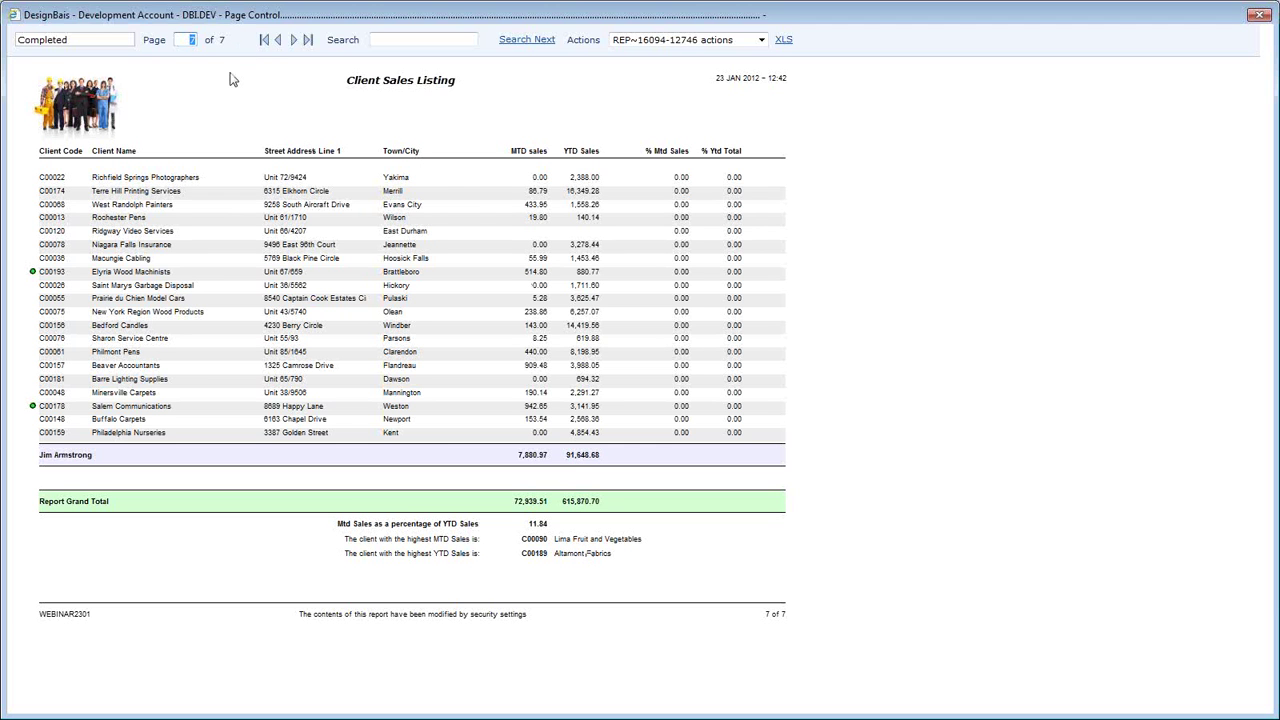
left_click(280, 42)
left_click(266, 42)
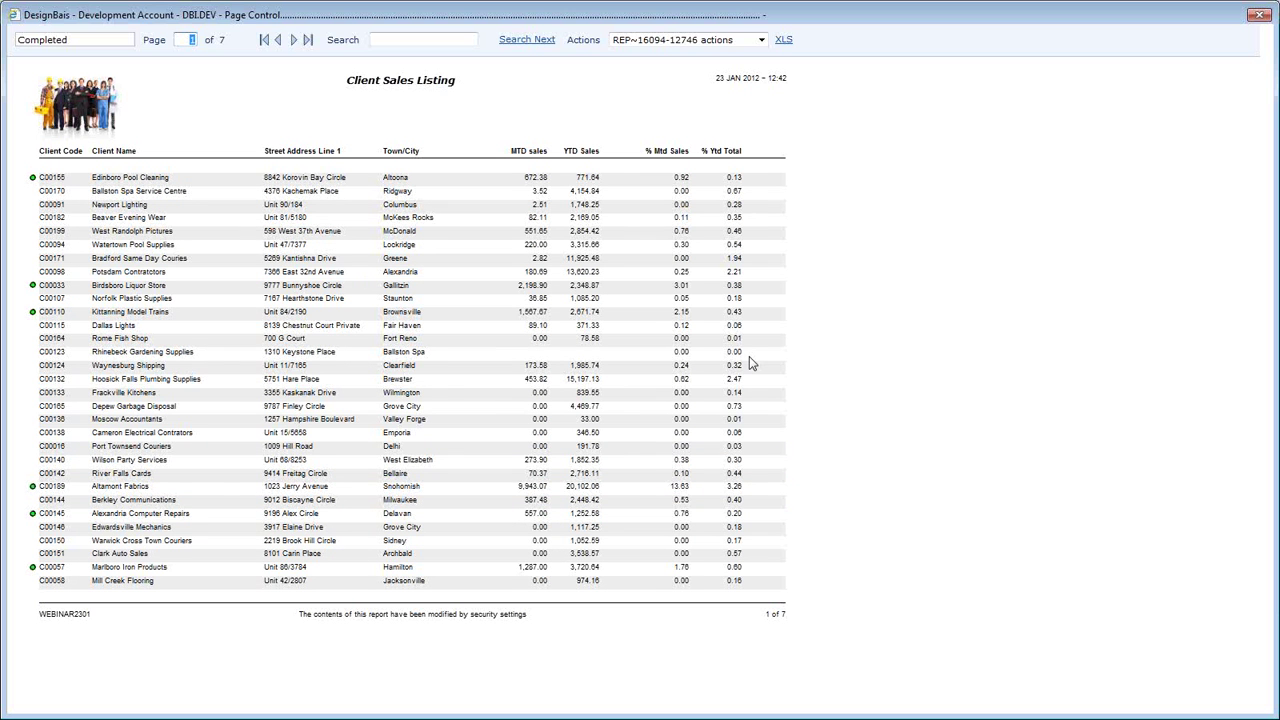
left_click(1260, 16)
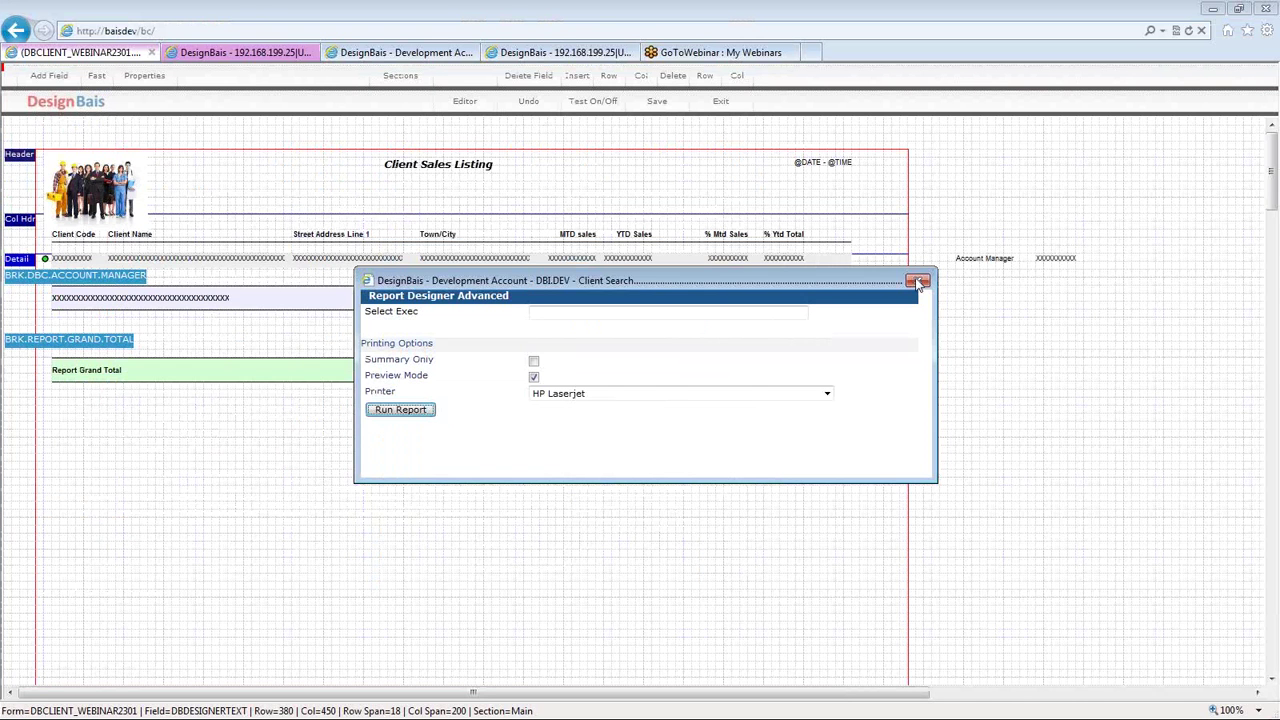
- Dismiss the run options and open the Client Code field's definition
left_click(920, 282)
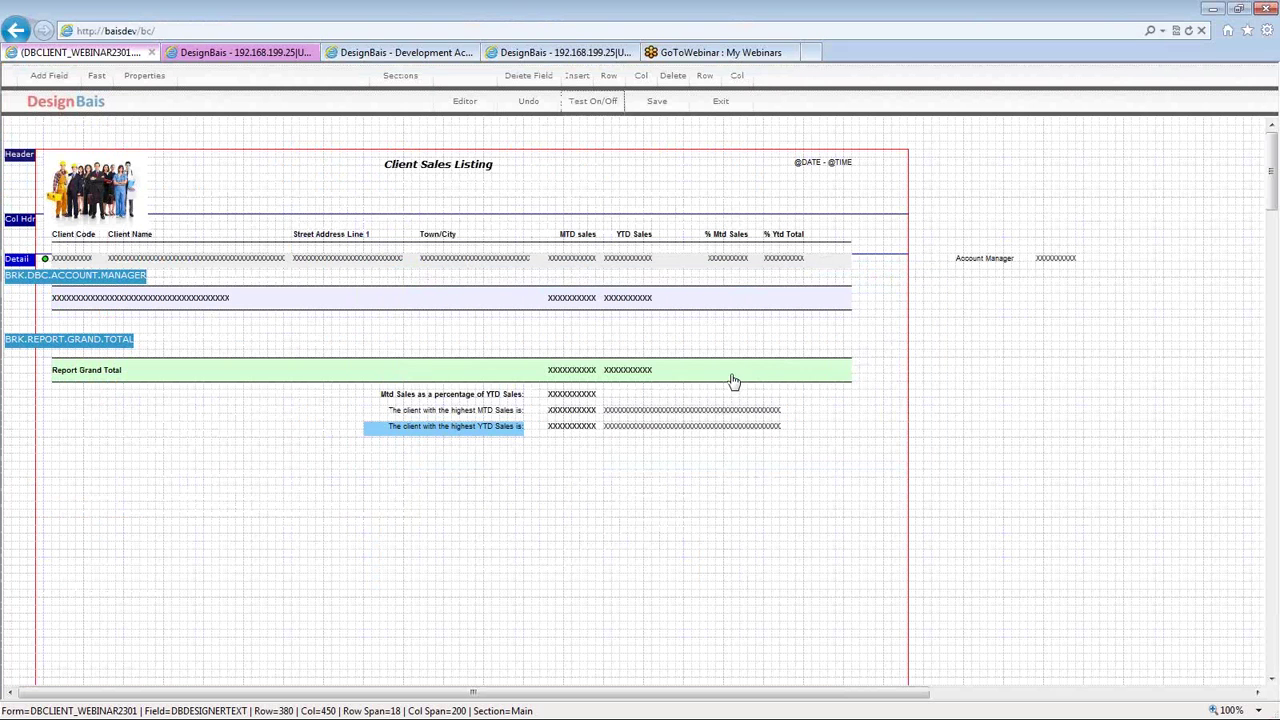
left_click(78, 259)
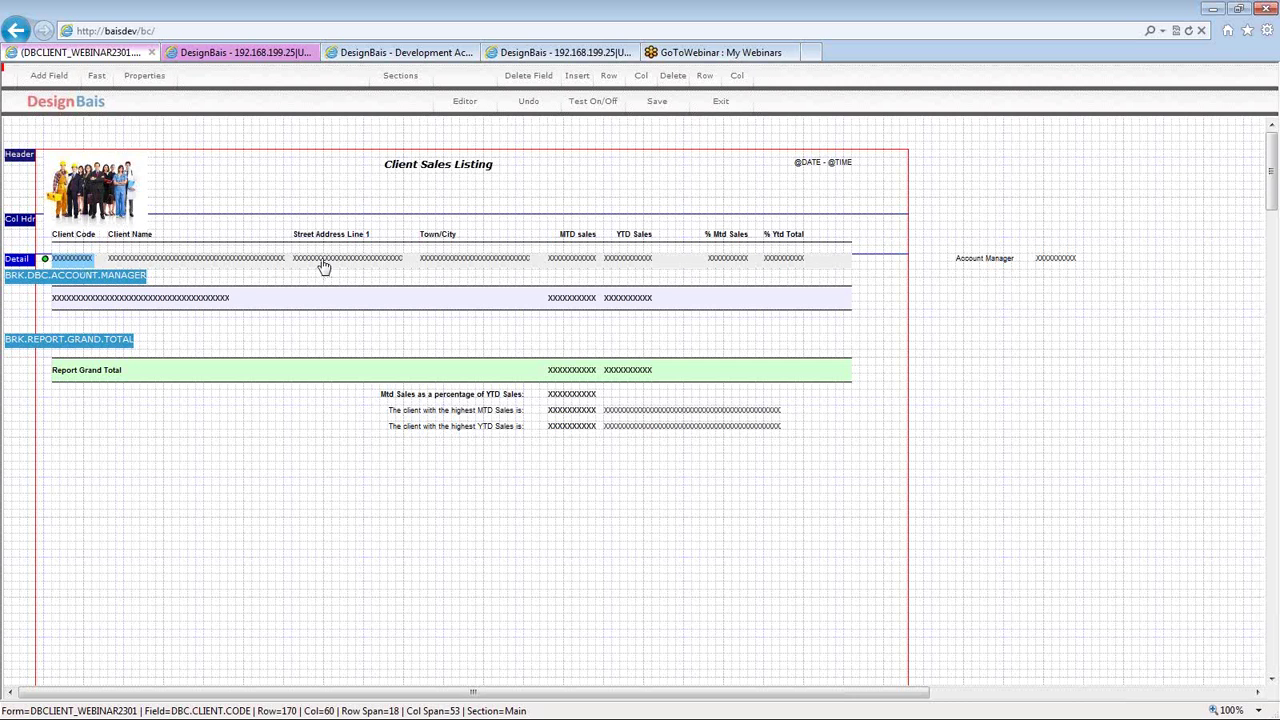
key("Tab")
key("Tab")
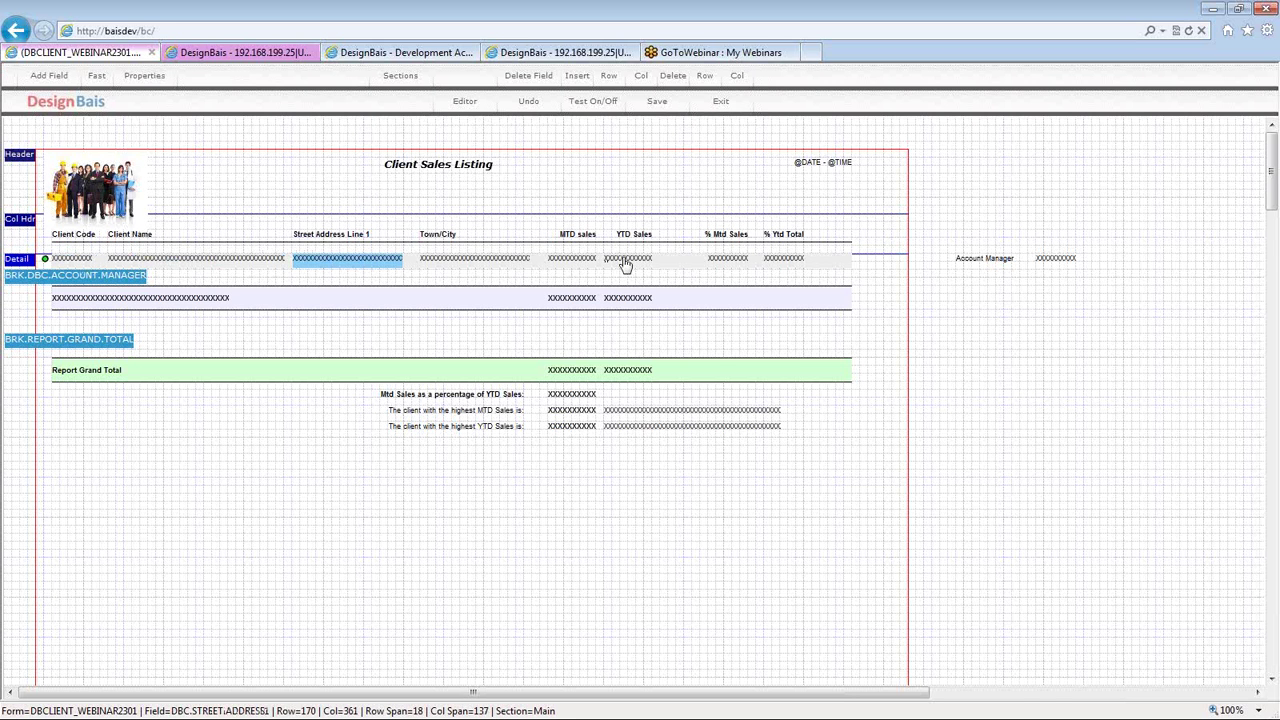
left_click(73, 262)
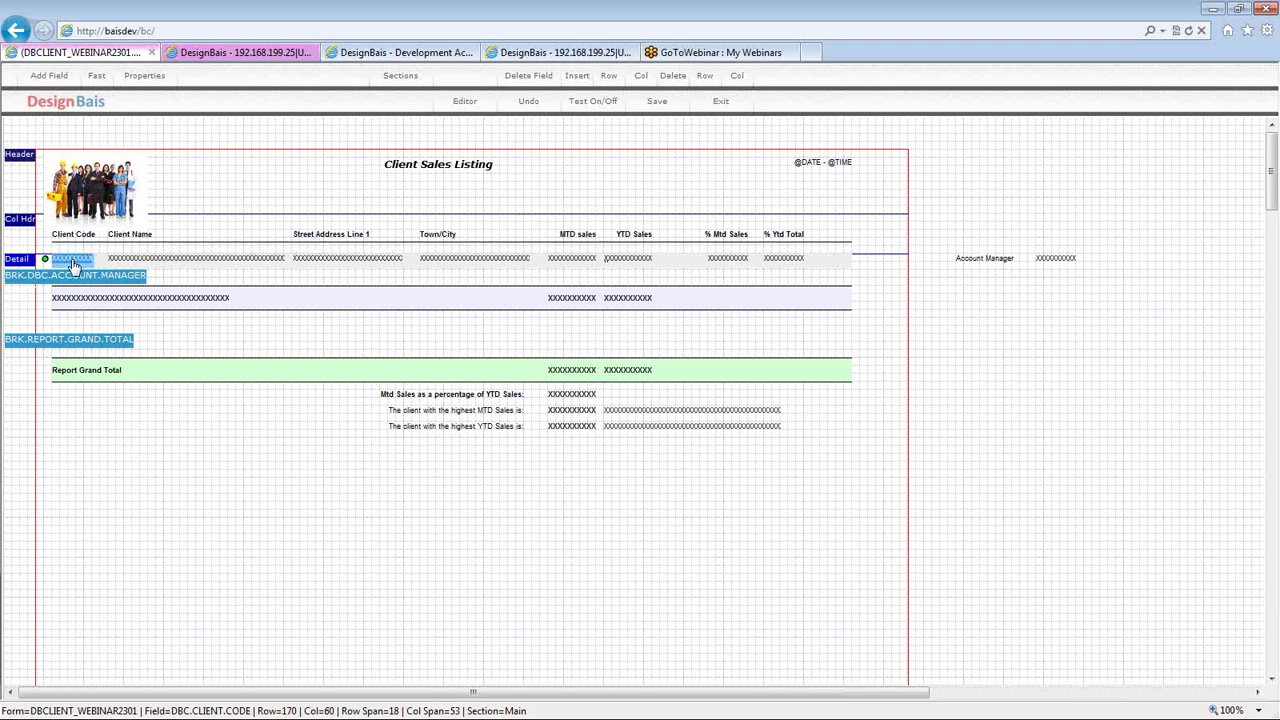
double_click(73, 262)
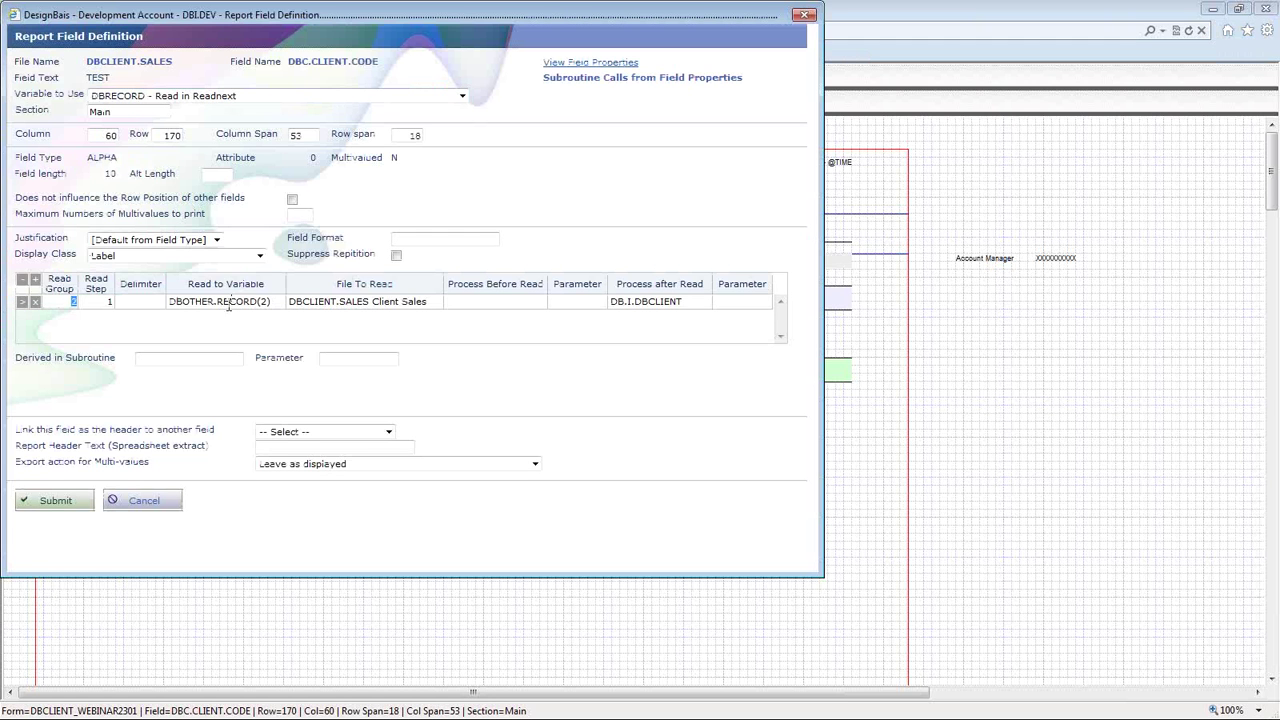
- Review that DBC.CLIENT.CODE reads DBCLIENT.SALES into DBOTHER.RECORD(2), closing it unchanged
left_click(227, 306)
left_click(322, 311)
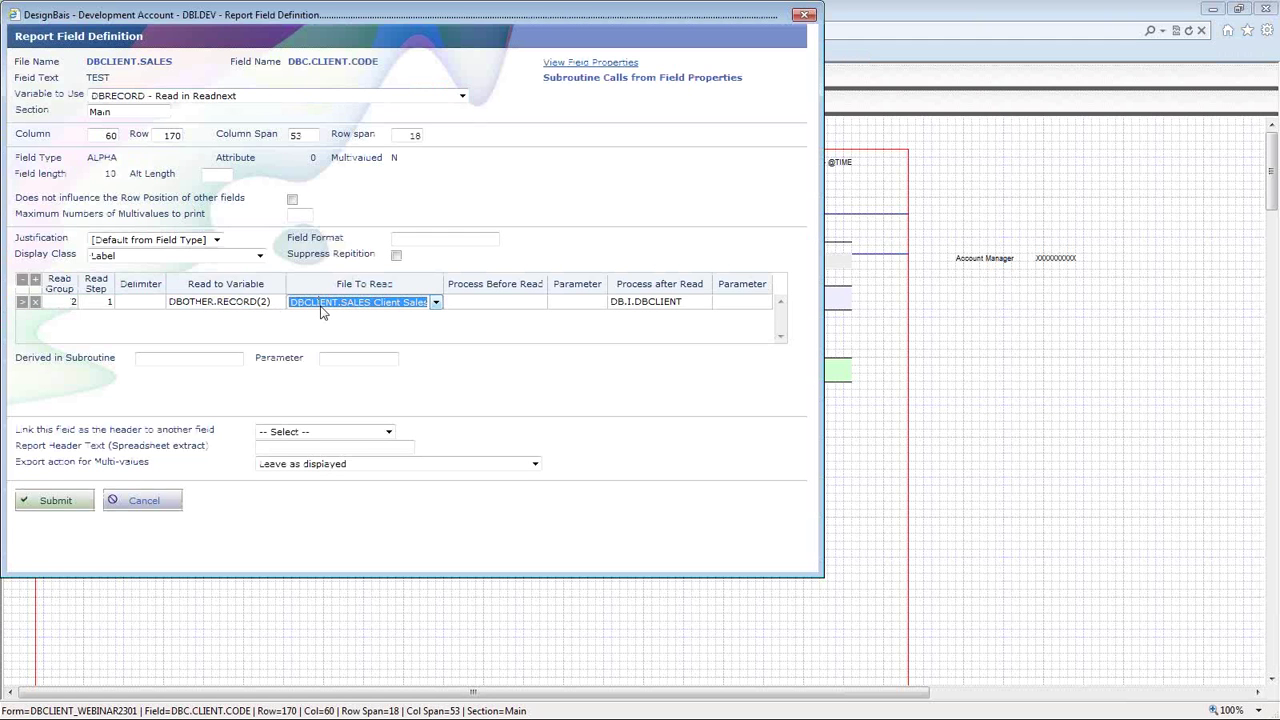
left_click(686, 303)
double_click(686, 303)
triple_click(686, 303)
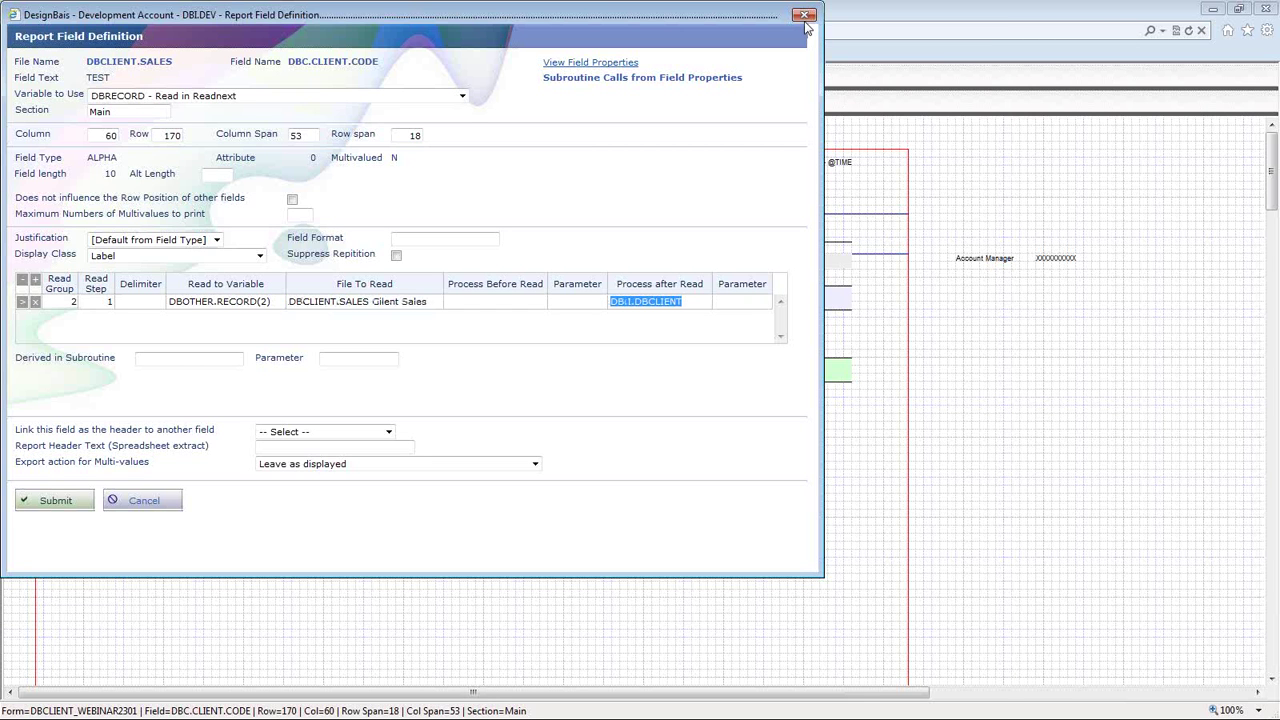
left_click(805, 17)
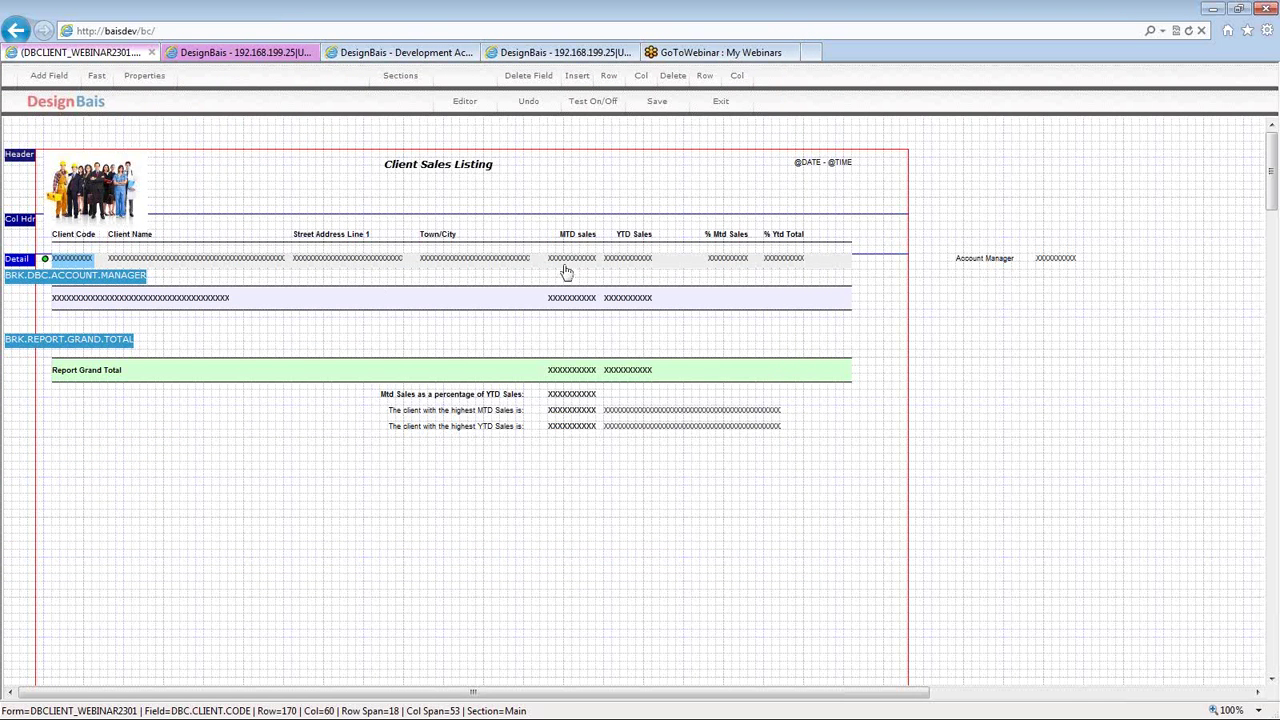
left_click(568, 260)
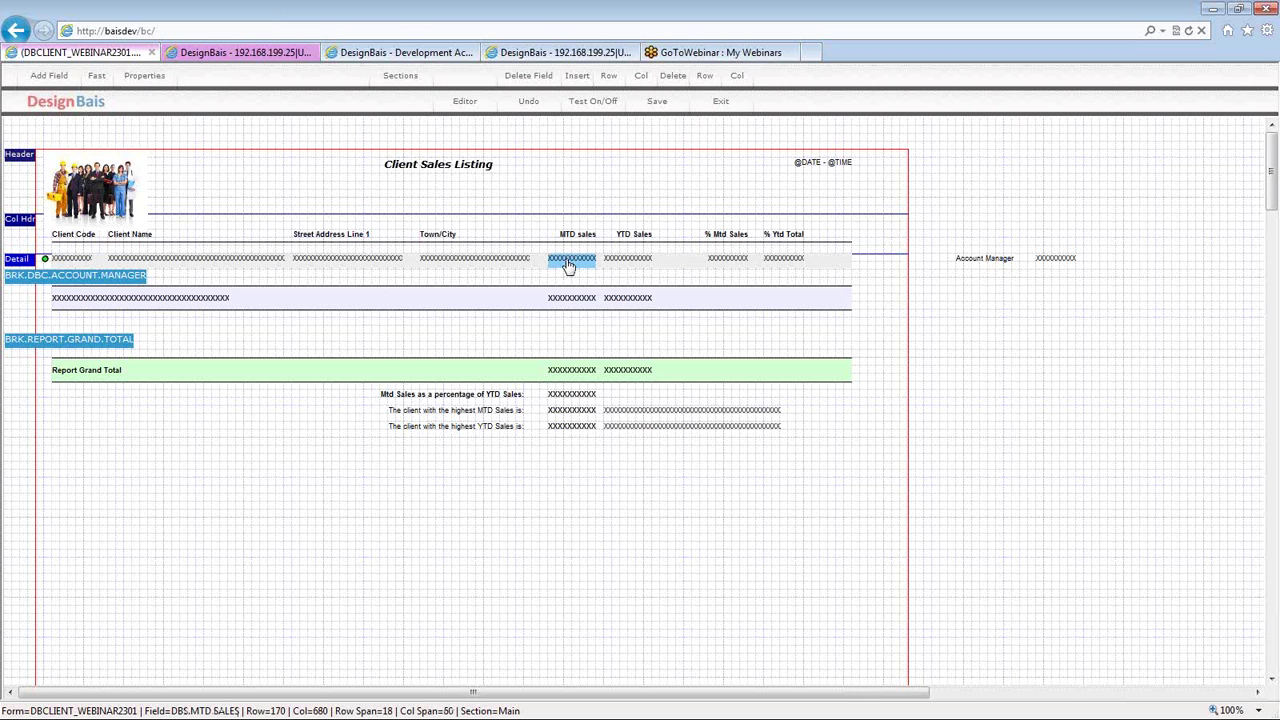
left_click(630, 260)
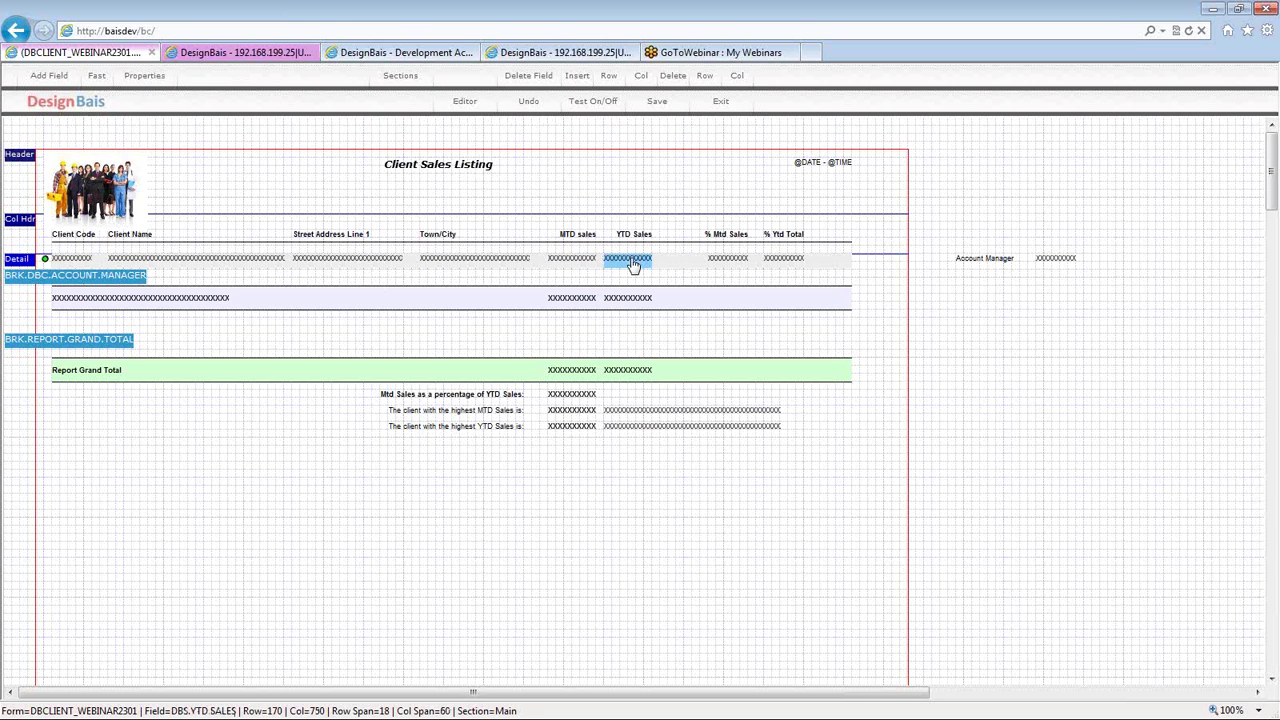
left_click(44, 261)
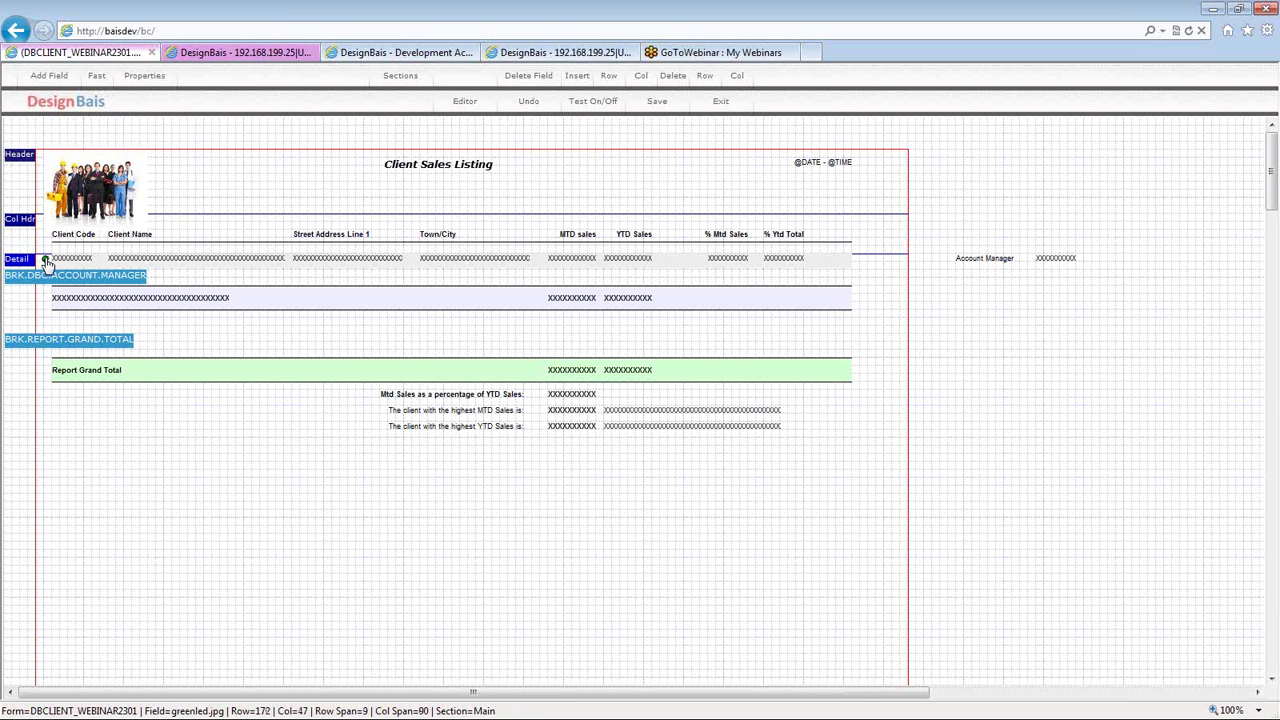
double_click(44, 261)
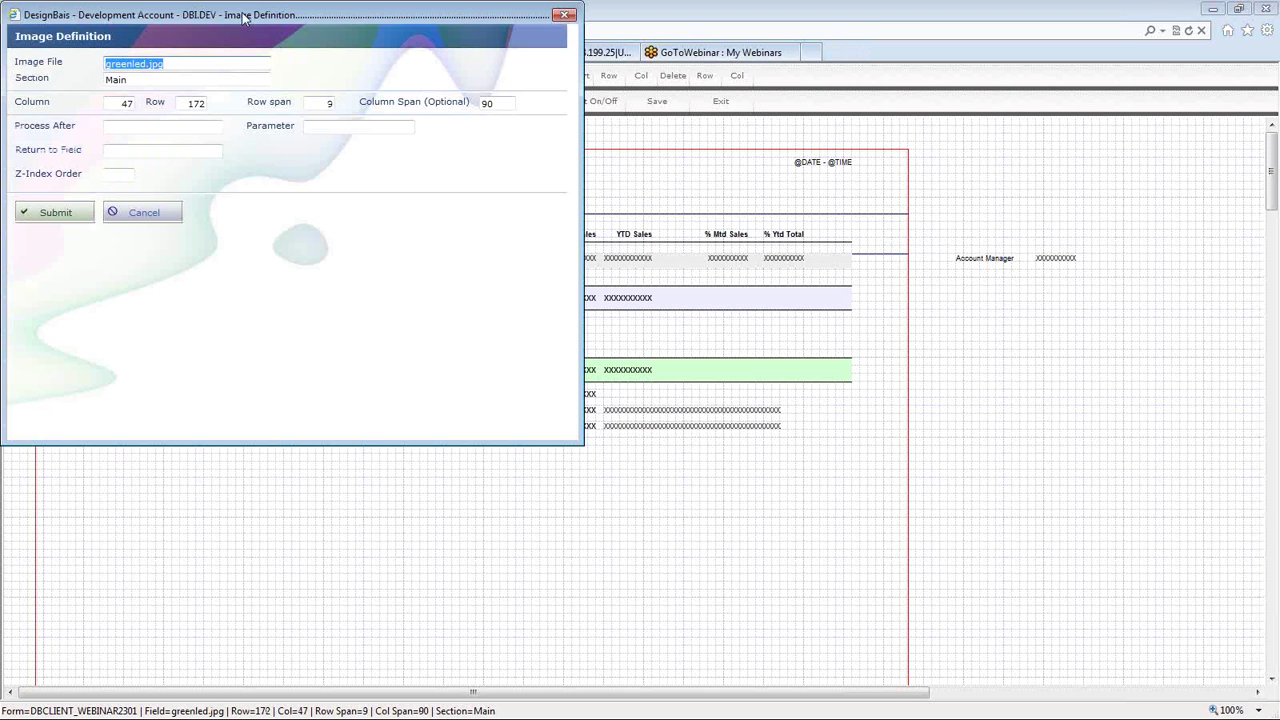
left_click_drag(243, 17, 478, 104)
left_click(424, 161)
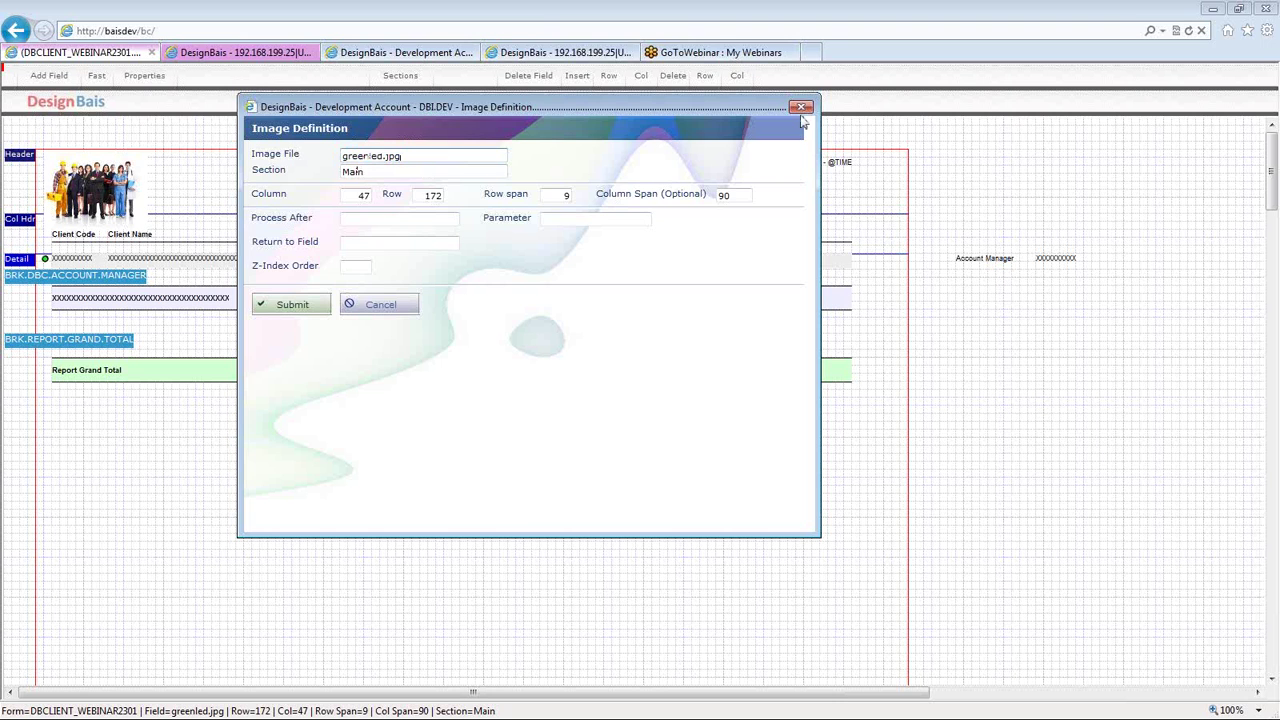
left_click(802, 110)
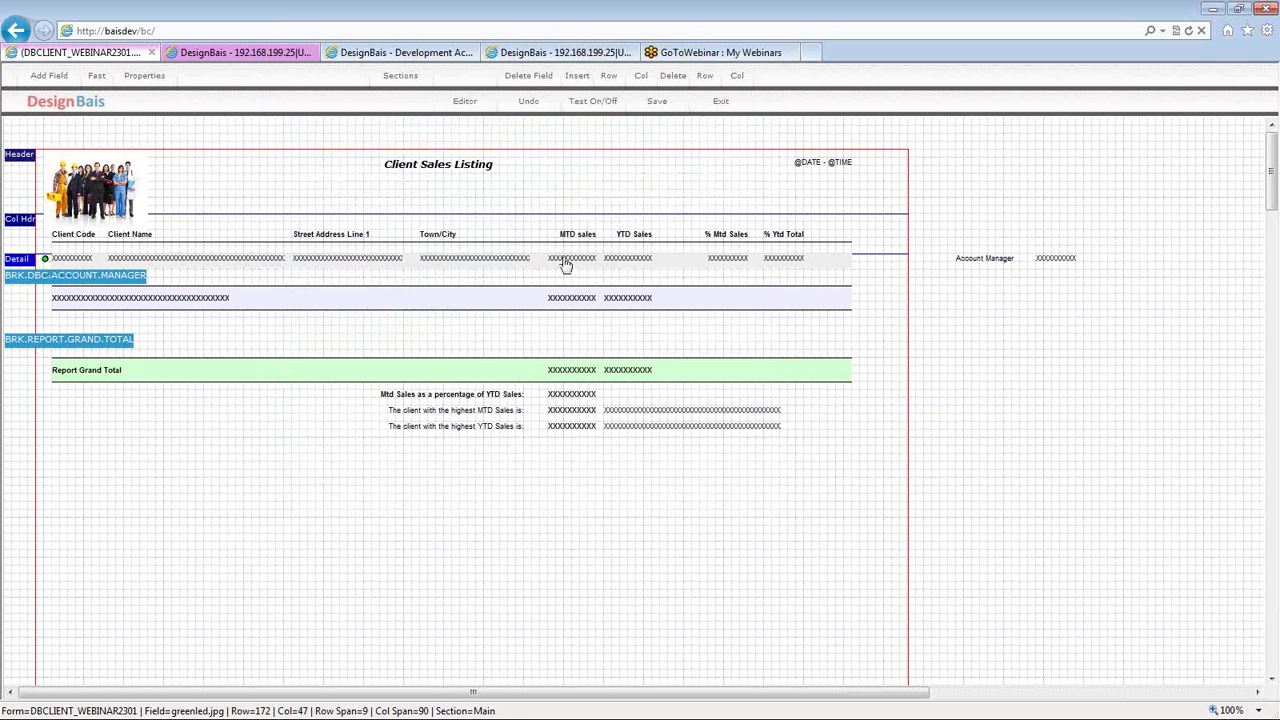
left_click(621, 260)
left_click(622, 262)
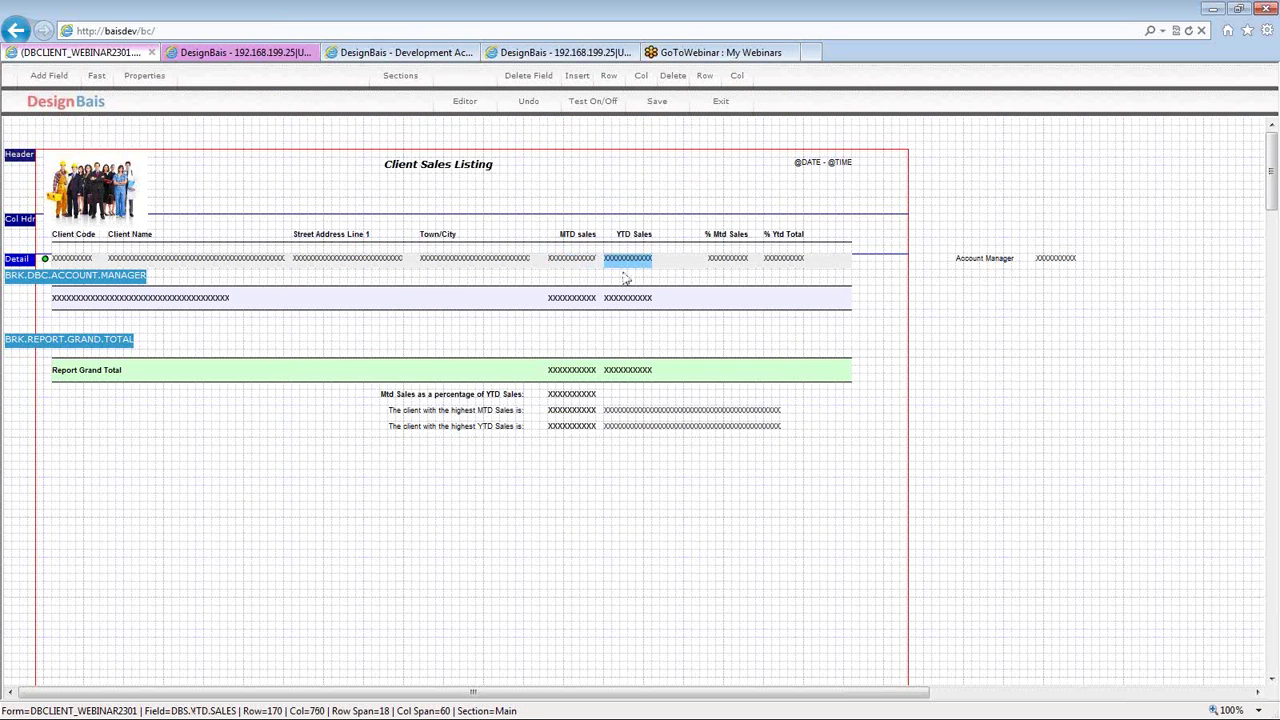
left_click(724, 264)
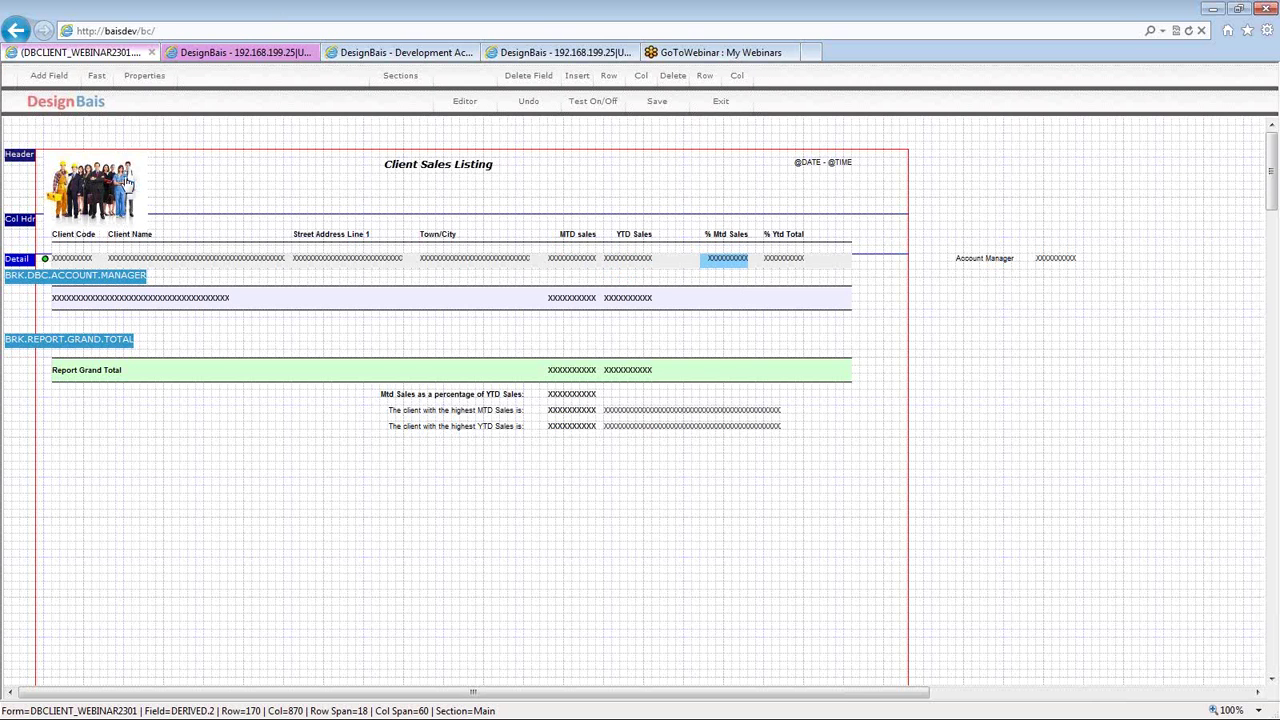
left_click(985, 261)
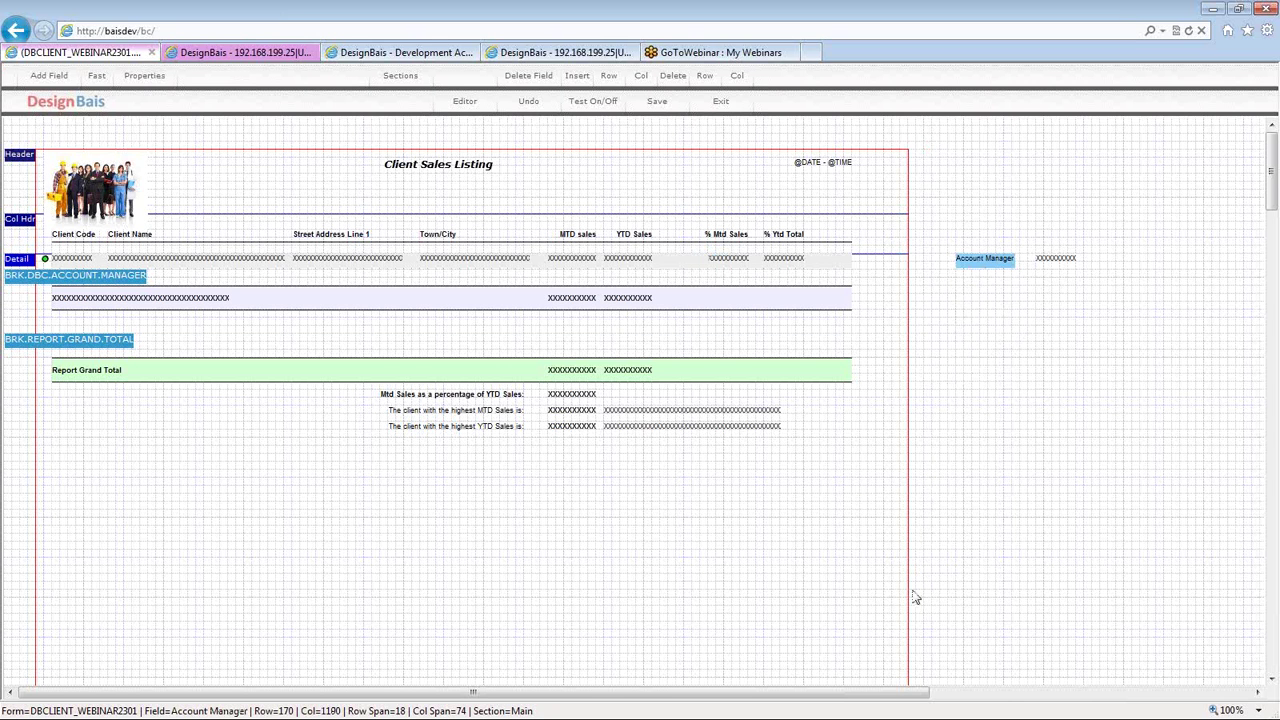
left_click(1055, 264)
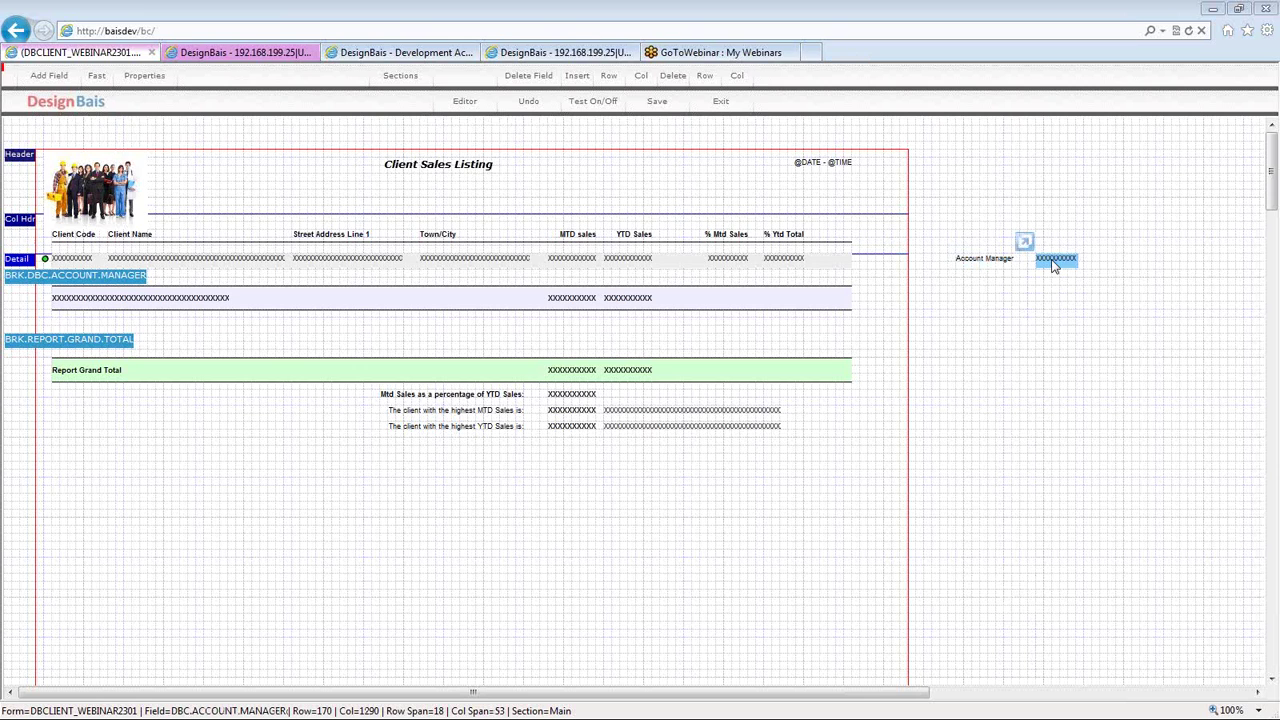
- Set DBC.ACCOUNT.MANAGER to read the DBEXEC Executive file into DBOTHER.RECORD(3) and submit
double_click(1053, 265)
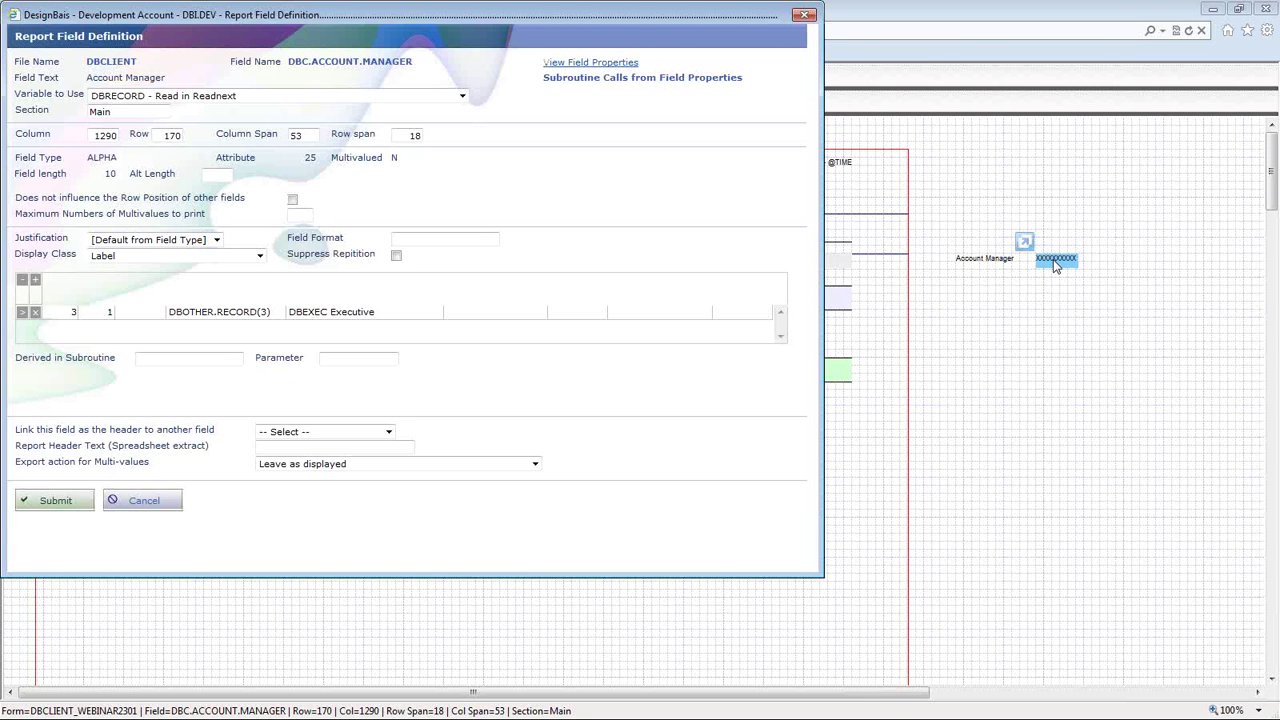
left_click(63, 301)
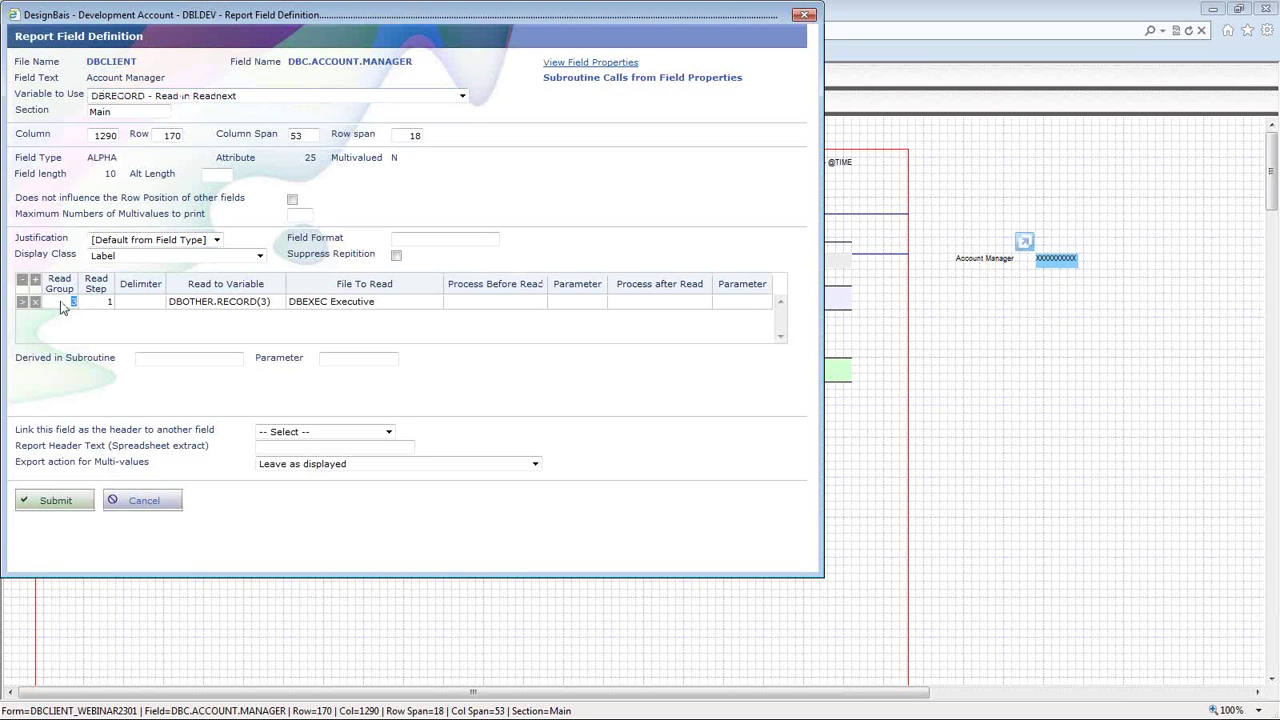
left_click(96, 302)
left_click(220, 301)
left_click(381, 305)
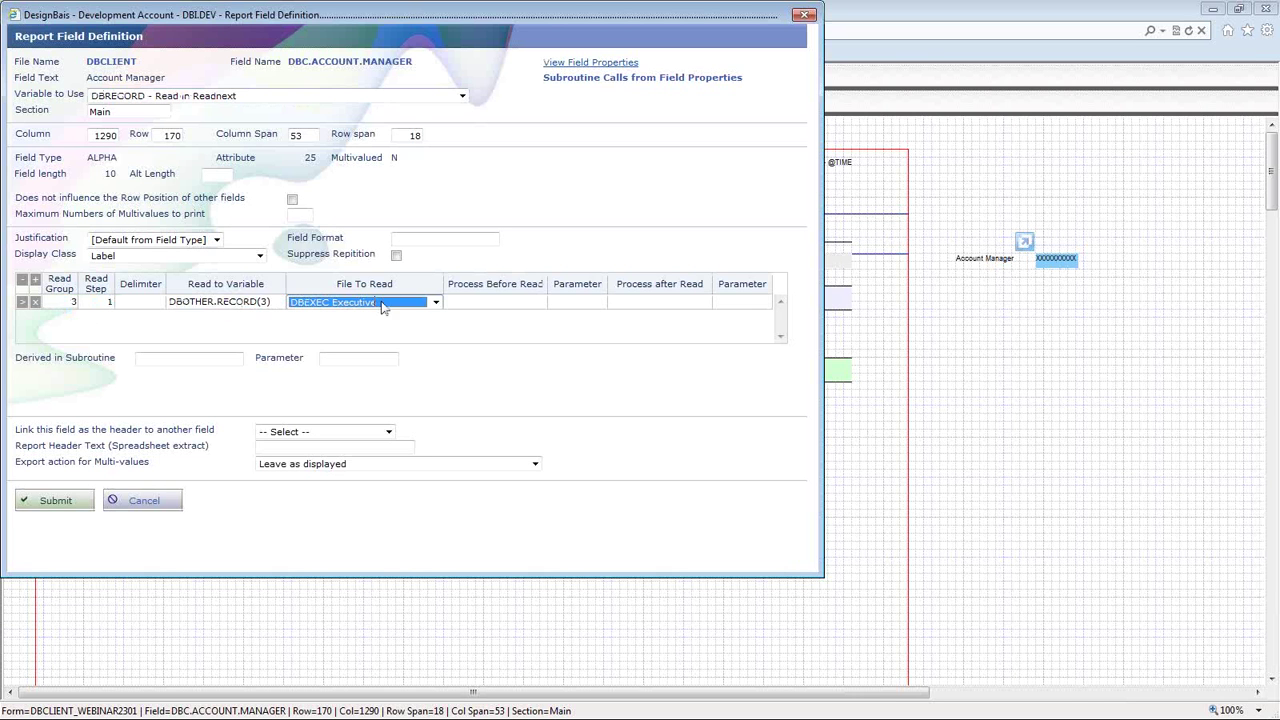
left_click(312, 74)
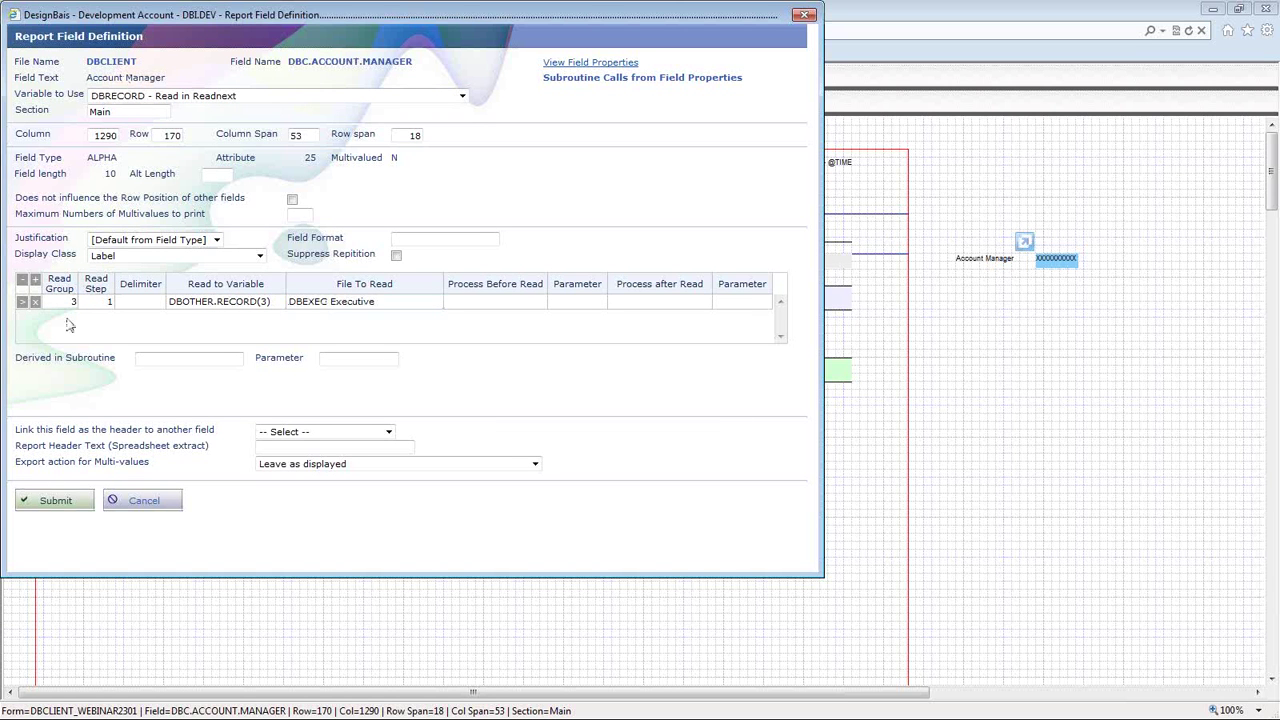
left_click(298, 310)
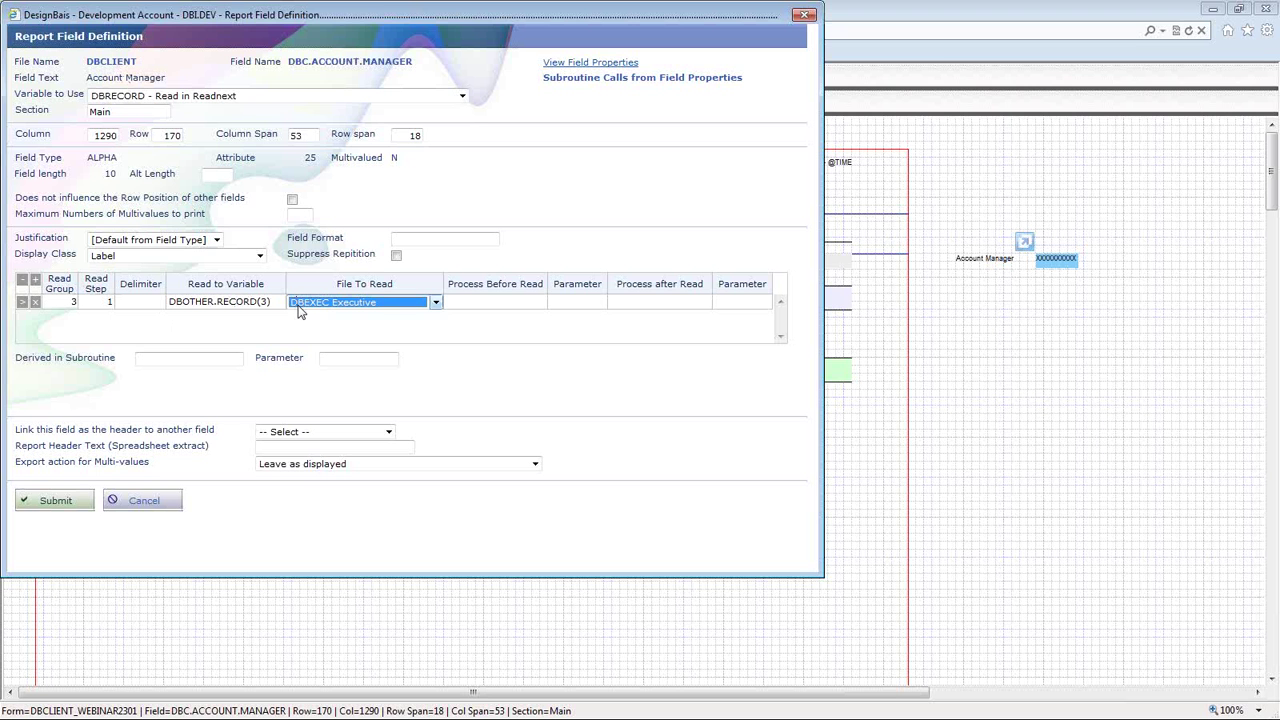
left_click(52, 503)
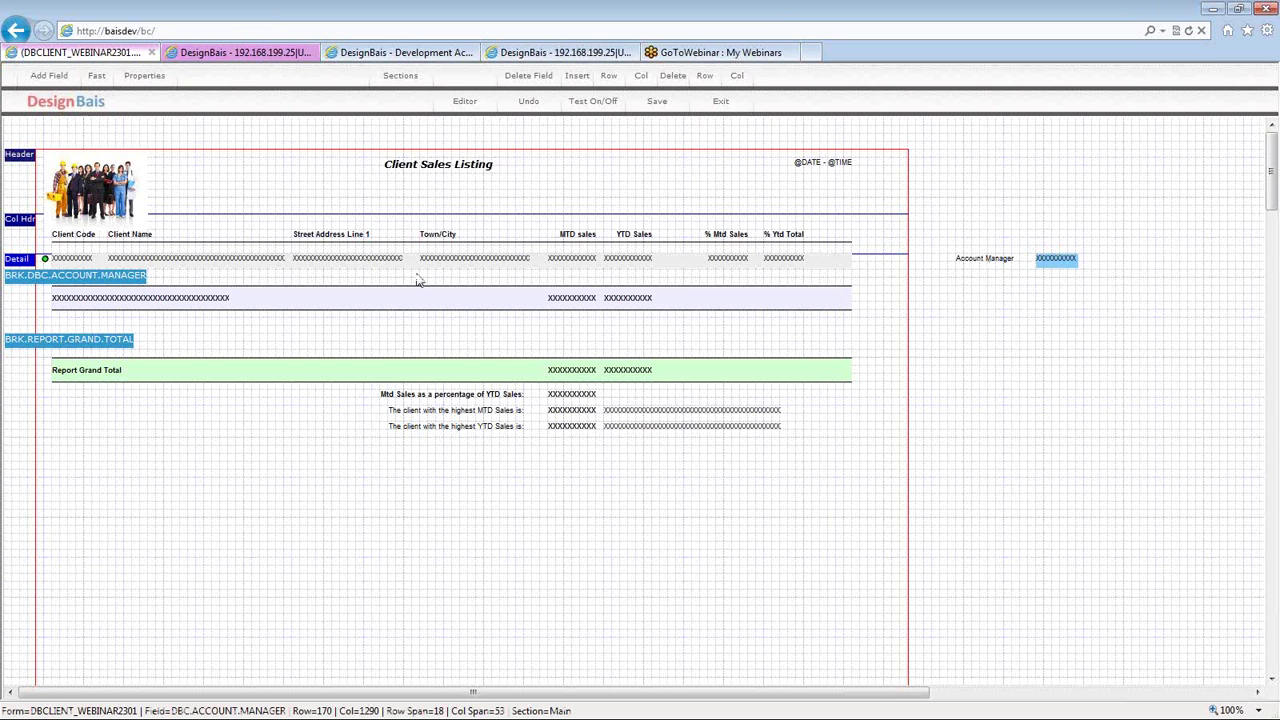
- Check that the break-row DBE.EXEC.NAME field reads from the DBEXEC record, closing it unchanged
left_click(60, 280)
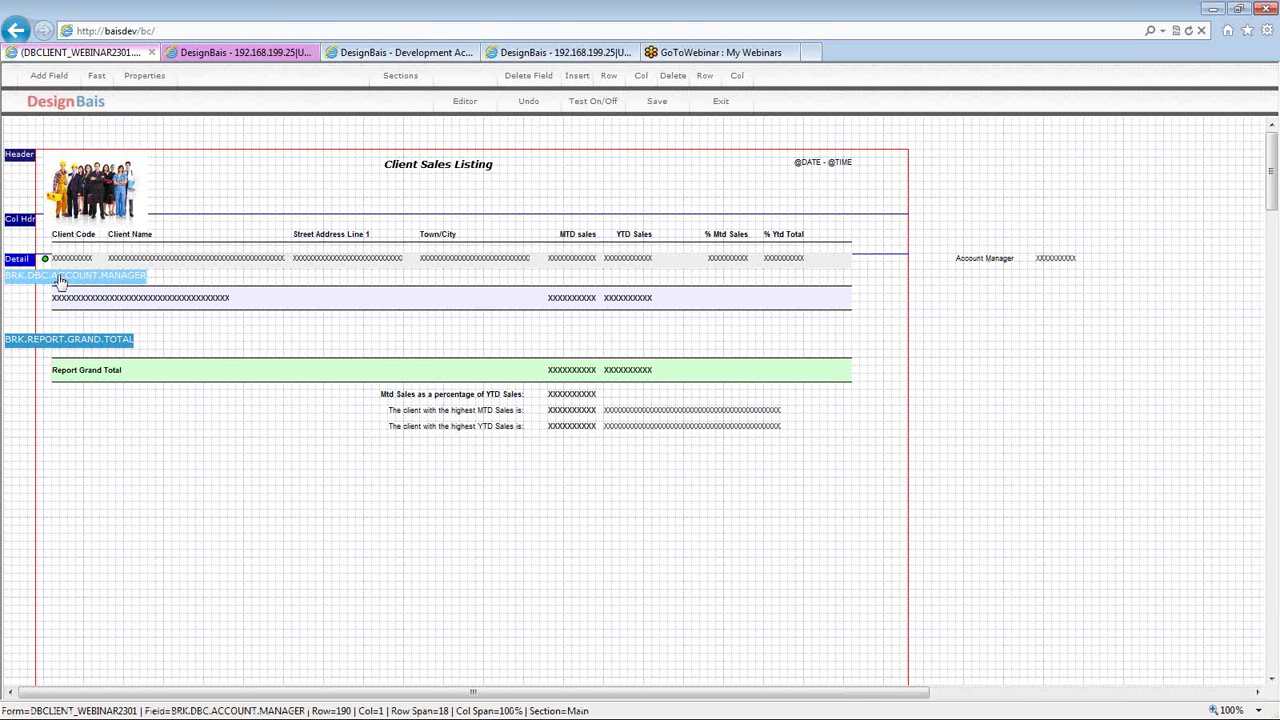
left_click(104, 308)
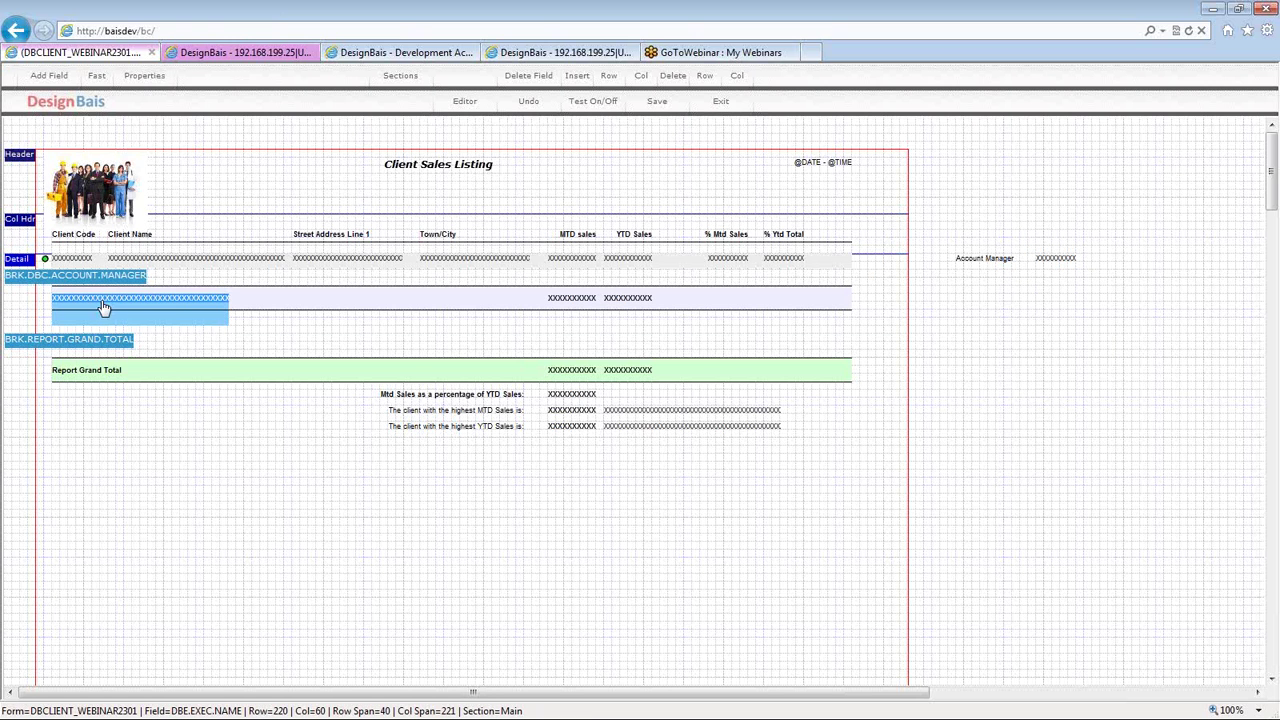
double_click(206, 286)
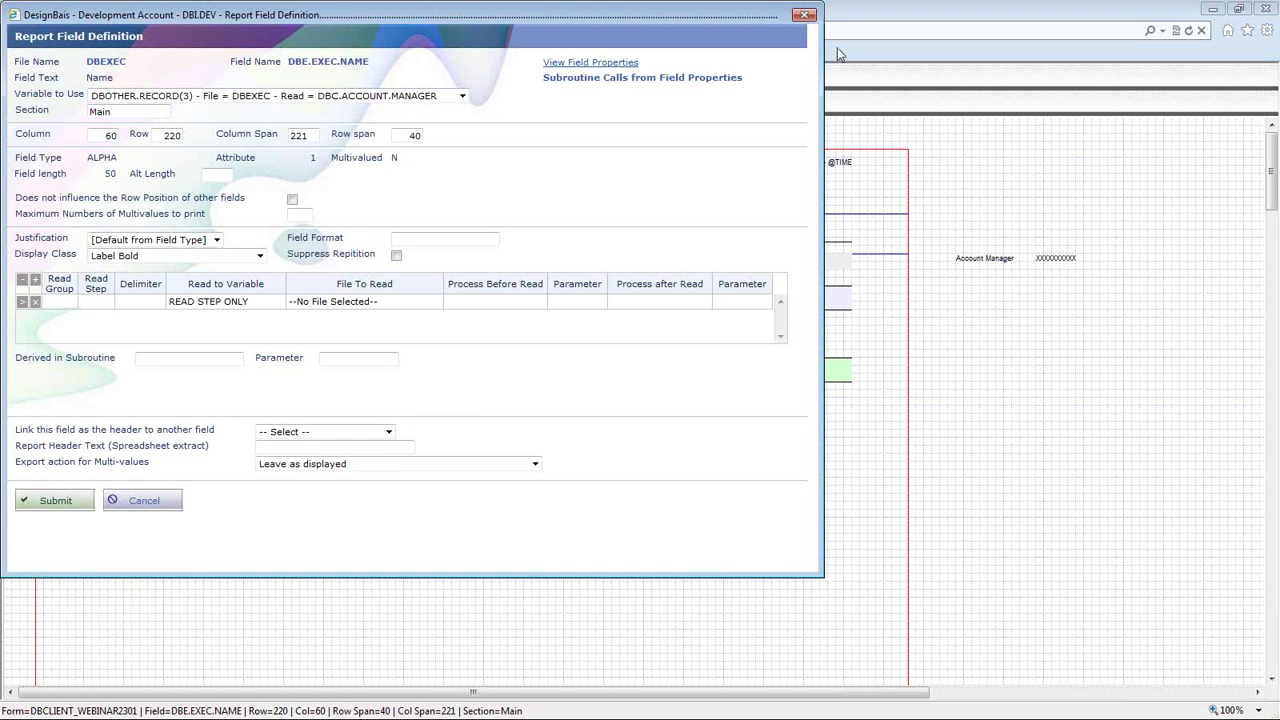
left_click(806, 16)
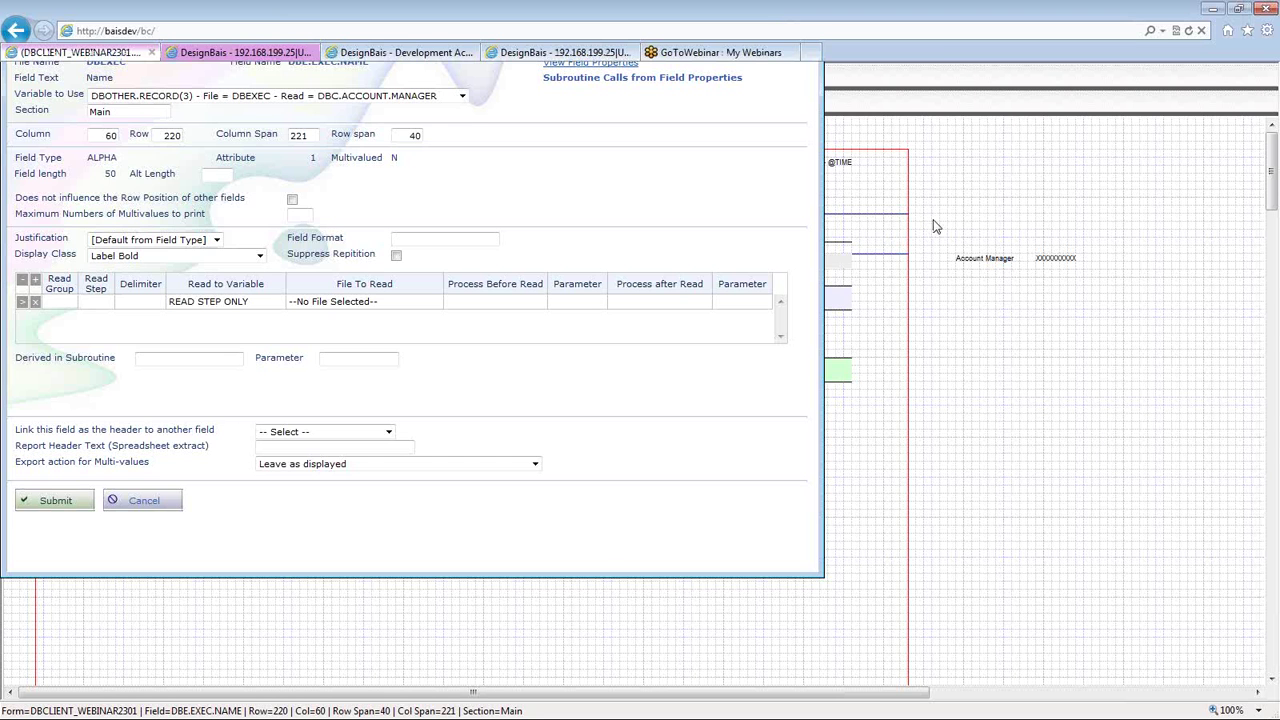
- Save the Client Sales Listing layout and start a new test run
left_click(1047, 262)
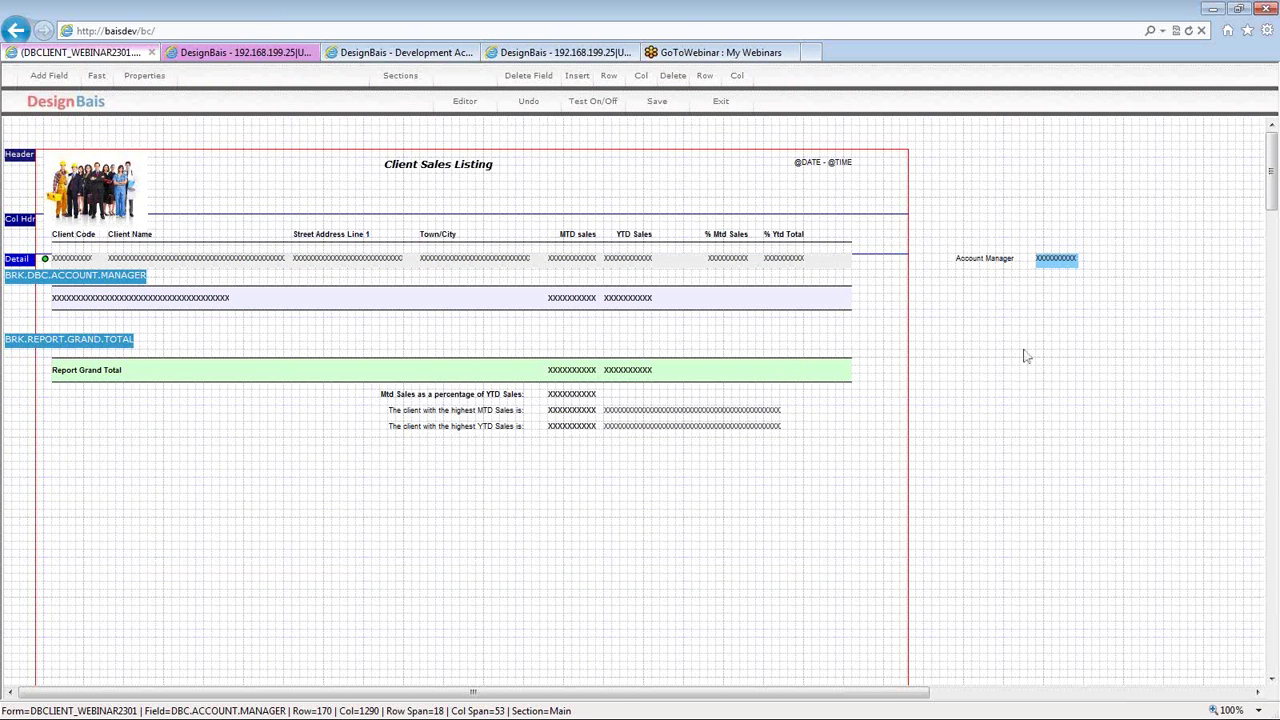
left_click(136, 305)
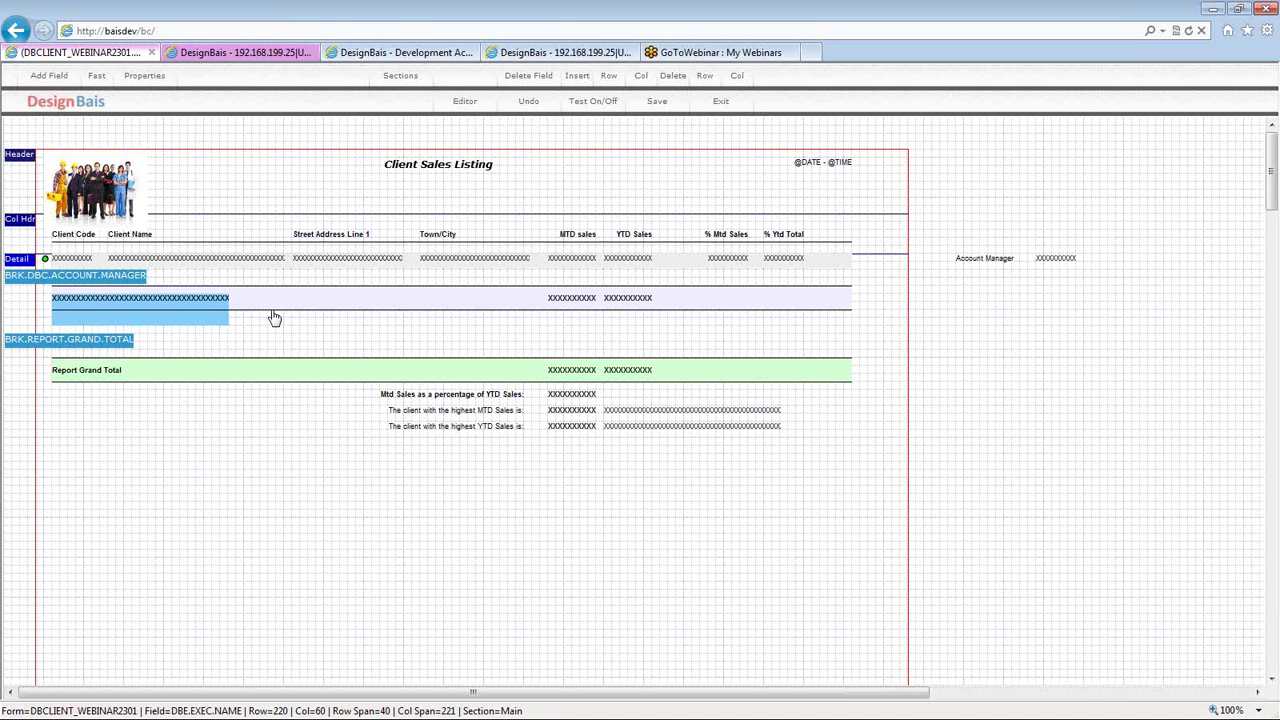
left_click(274, 317)
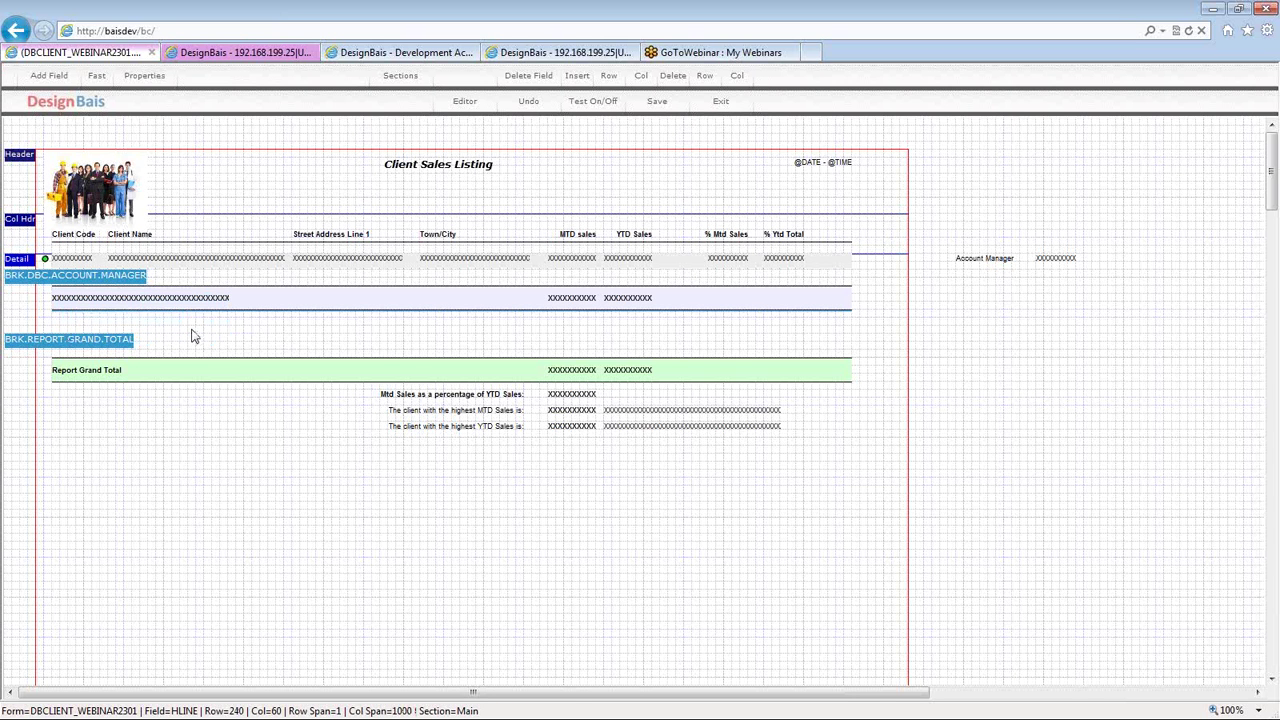
left_click(657, 104)
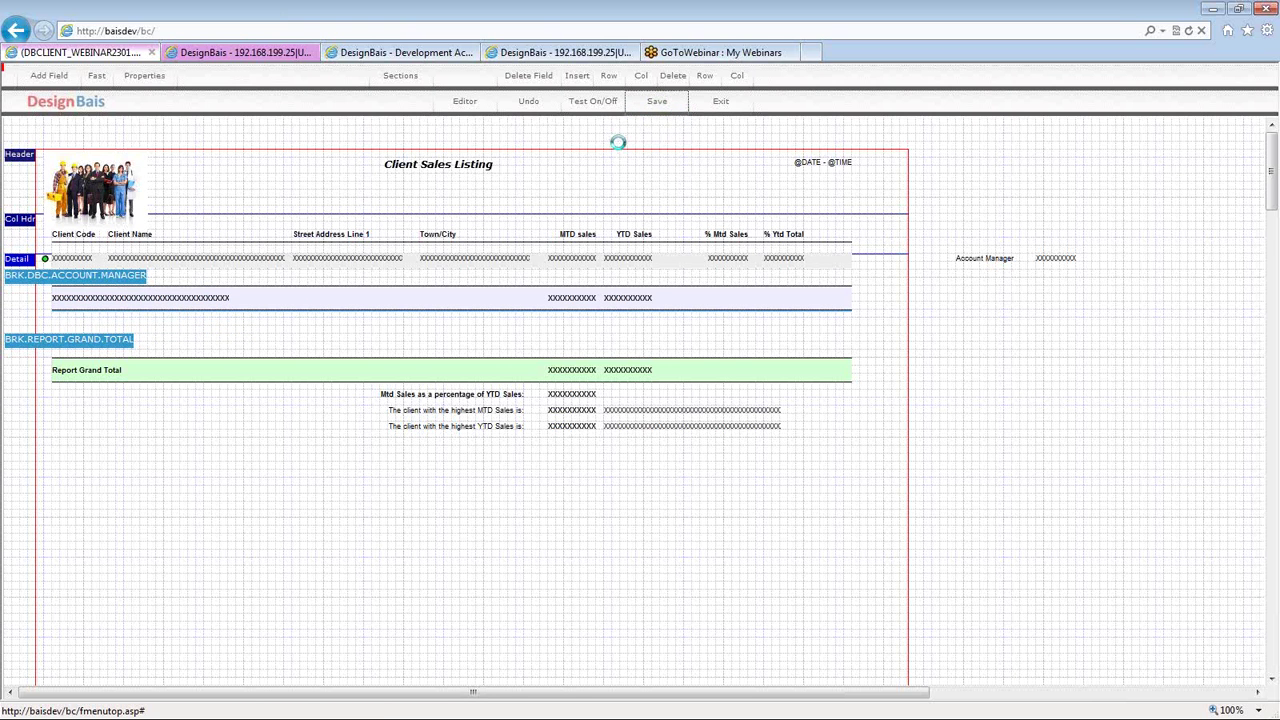
left_click(596, 104)
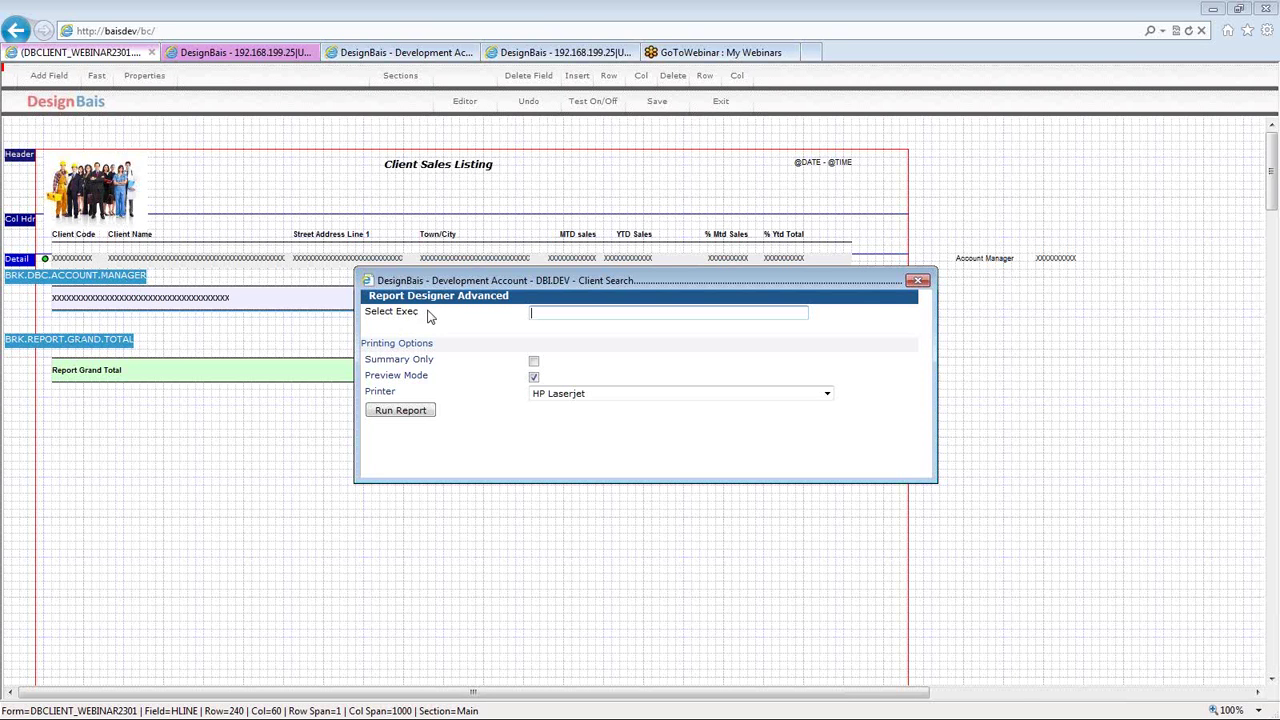
- Move the run dialog lower and run the report in Preview Mode
left_click_drag(437, 281, 408, 402)
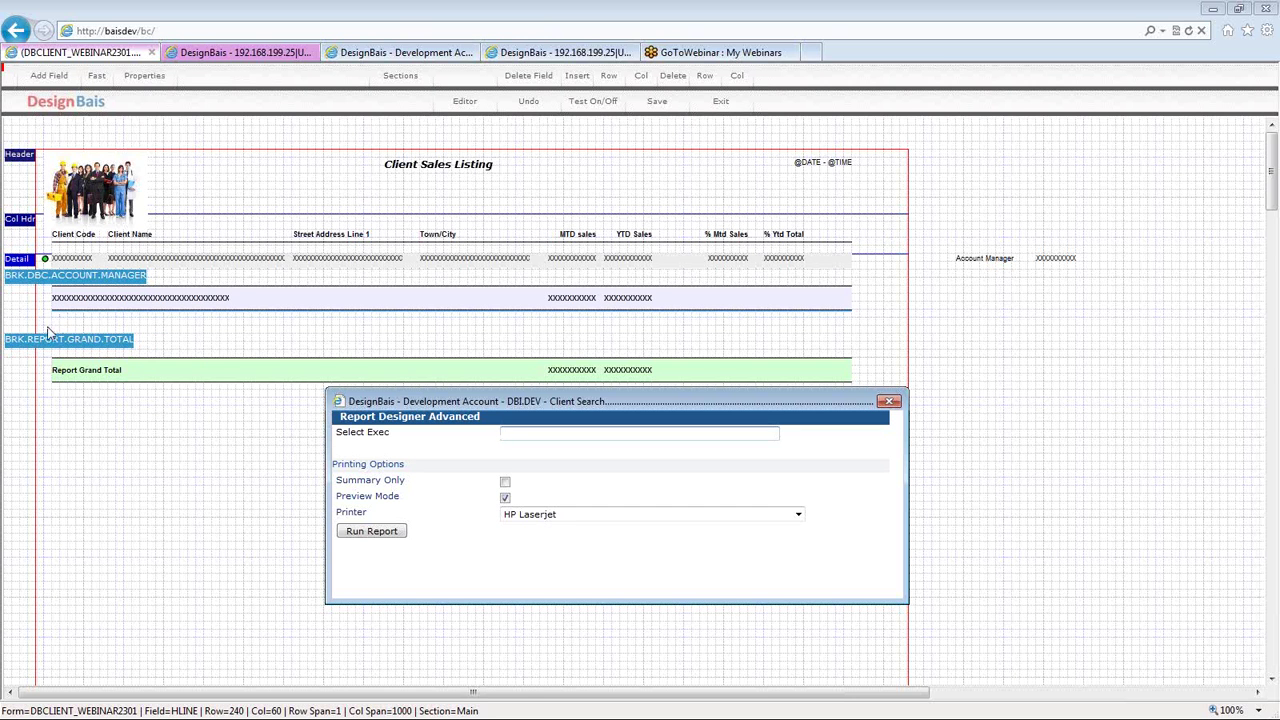
left_click(393, 536)
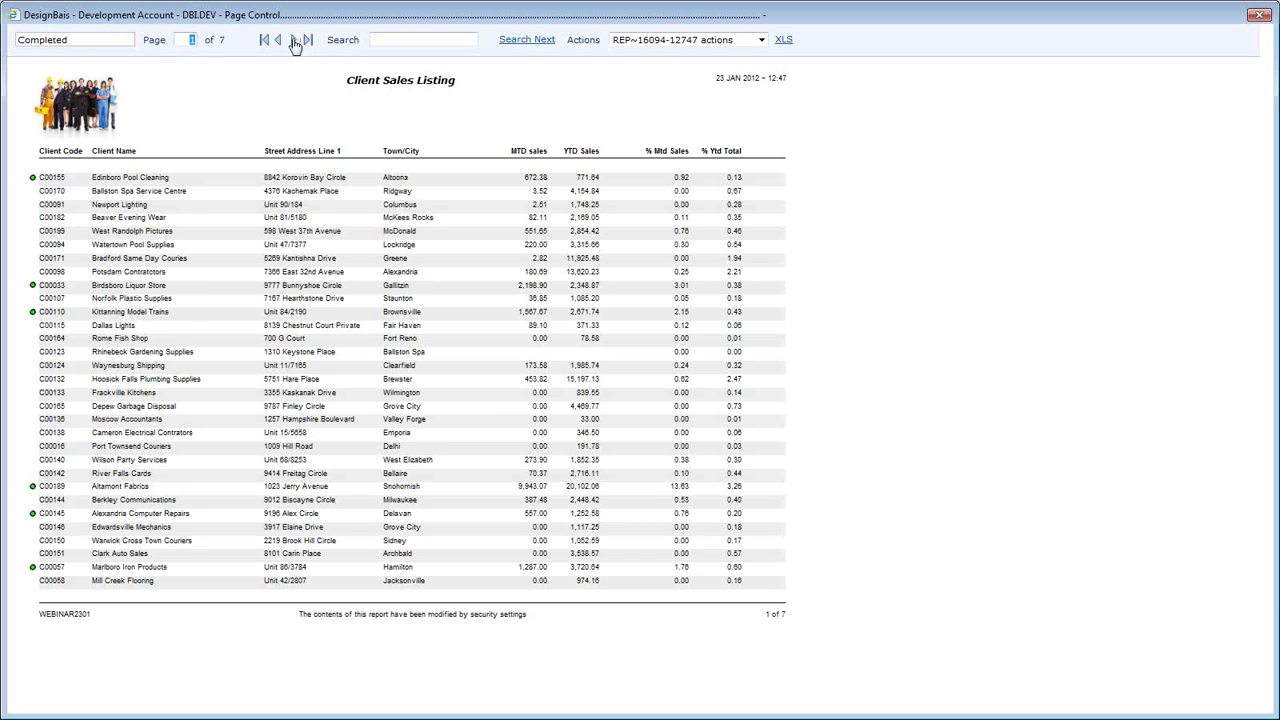
- View page 2 with the first account manager subtotal, then close the preview
left_click(294, 40)
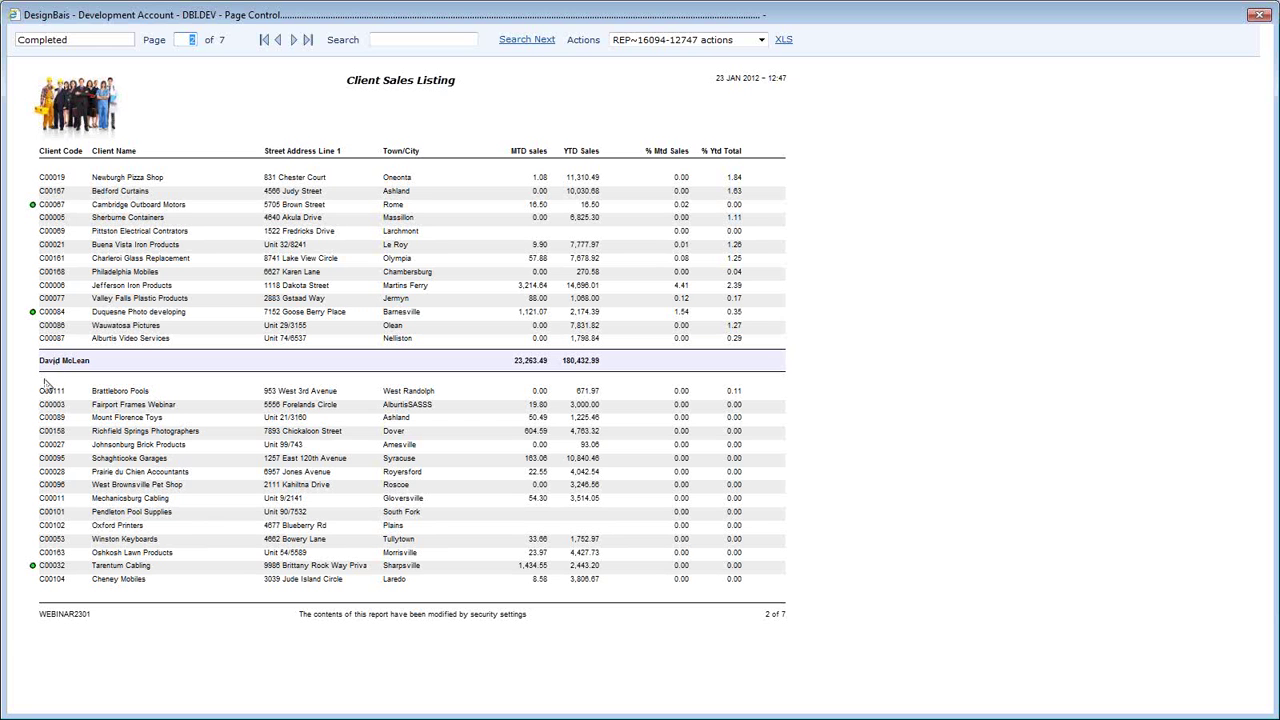
left_click(1259, 15)
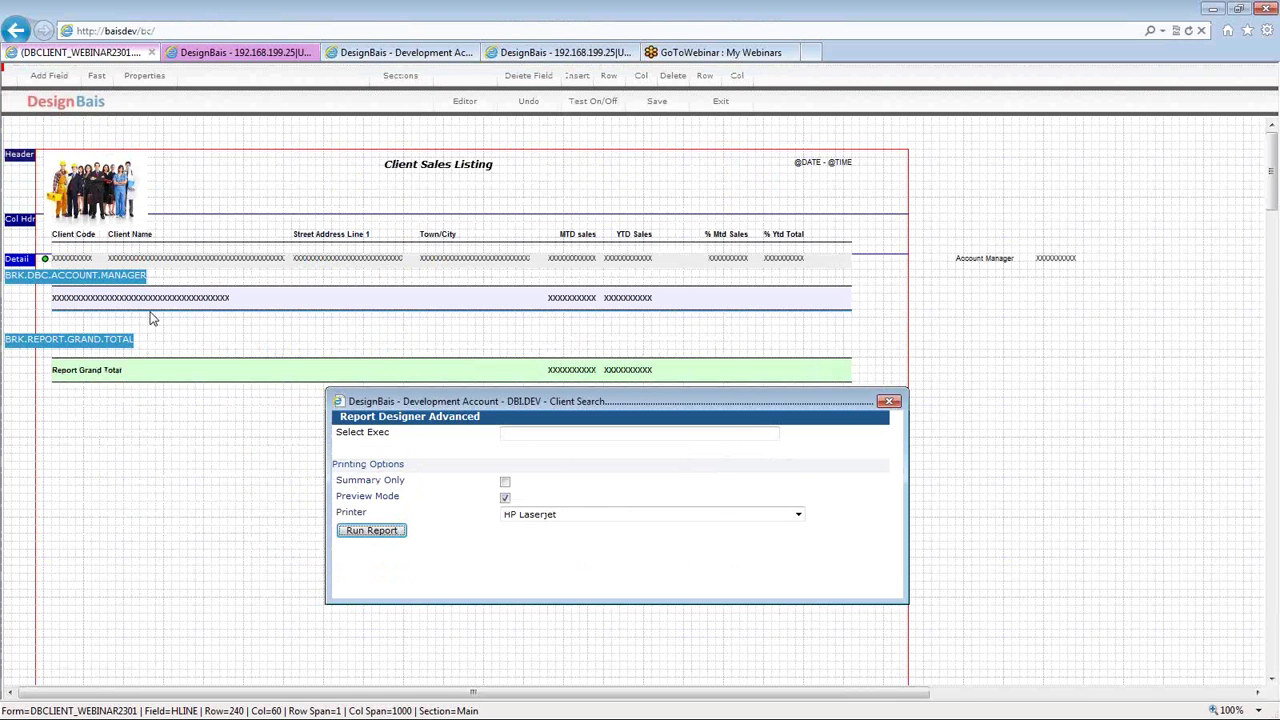
- Tick Page Break and Supress Page Break on the BRK.DBC.ACCOUNT.MANAGER band, submit, and start a test run
double_click(101, 282)
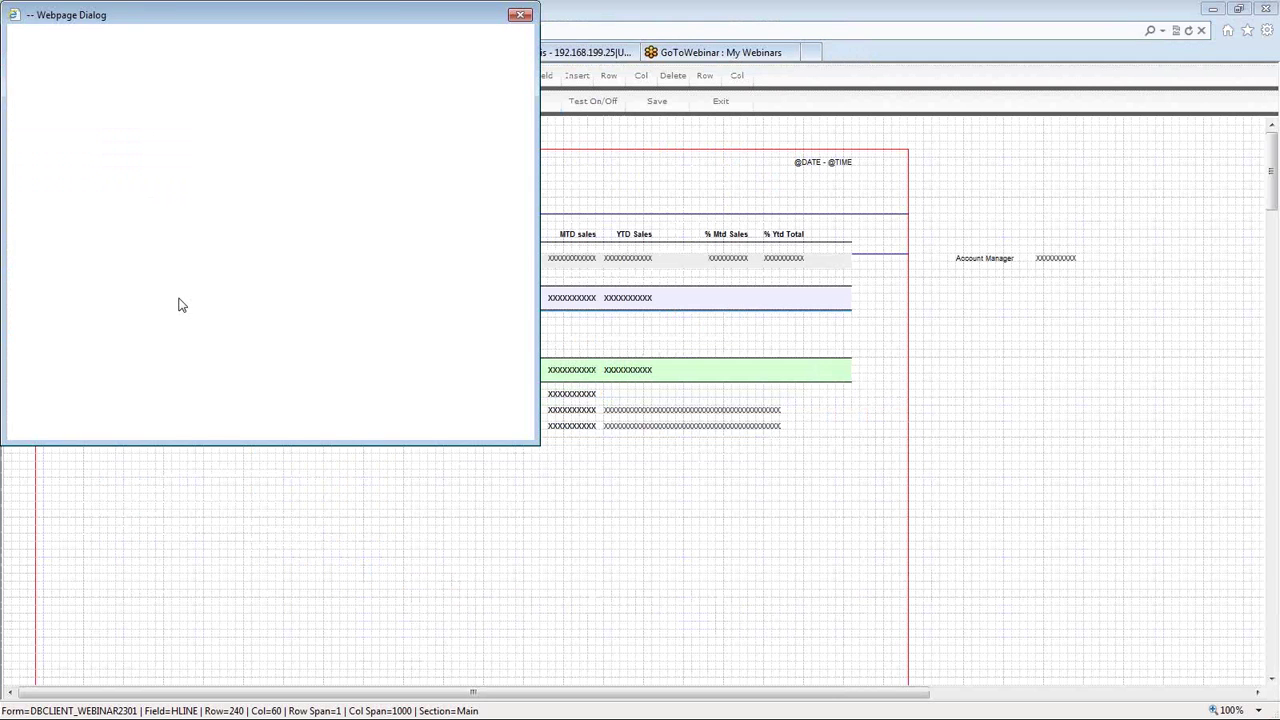
left_click(140, 121)
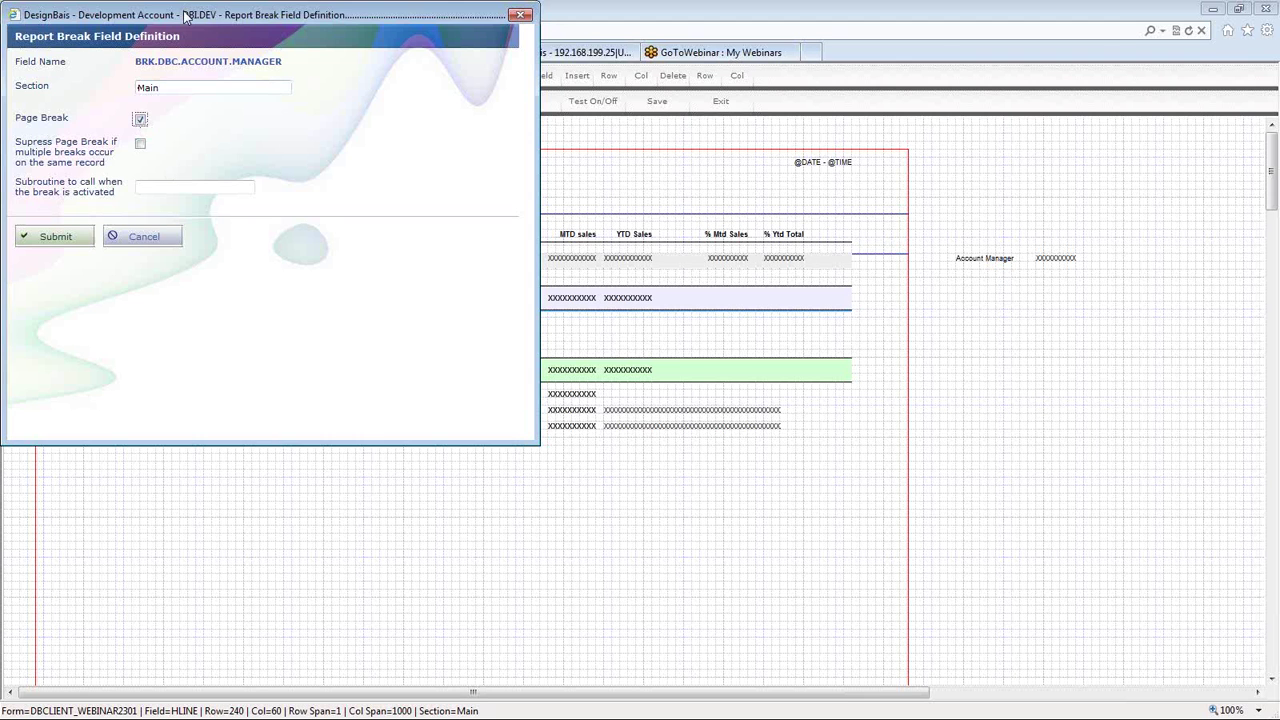
left_click_drag(185, 15, 511, 90)
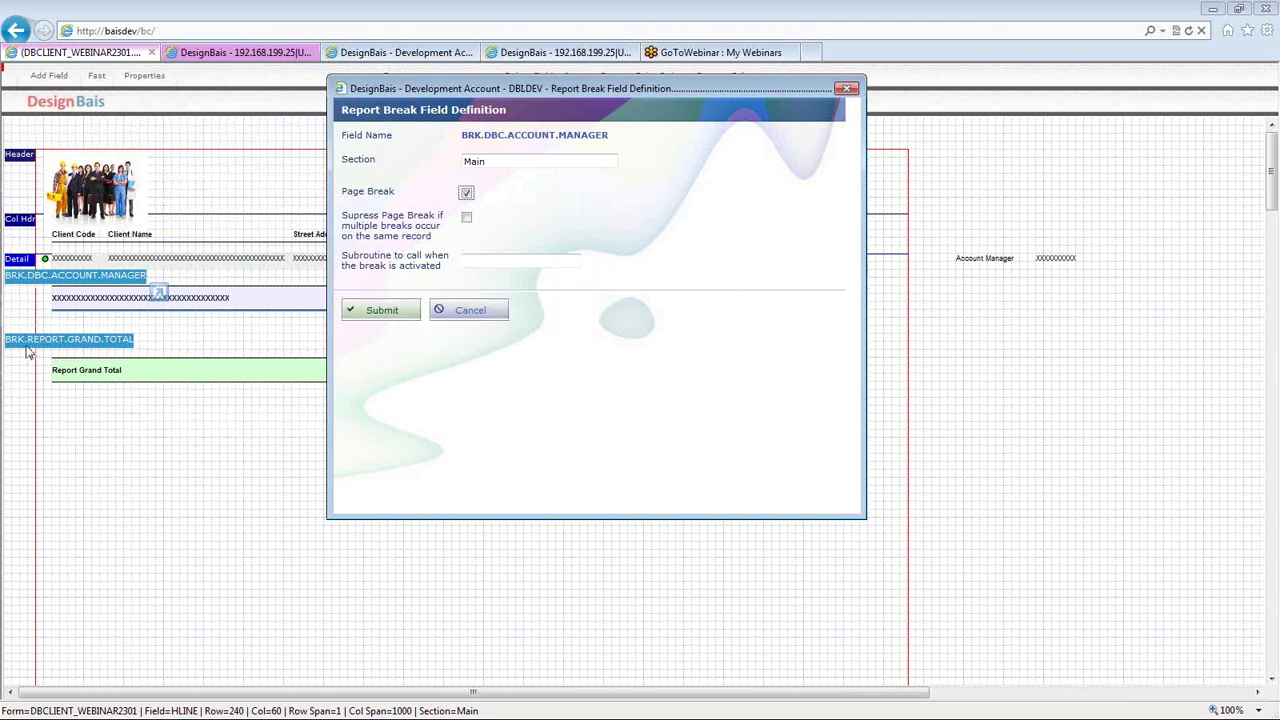
left_click(466, 219)
left_click(388, 313)
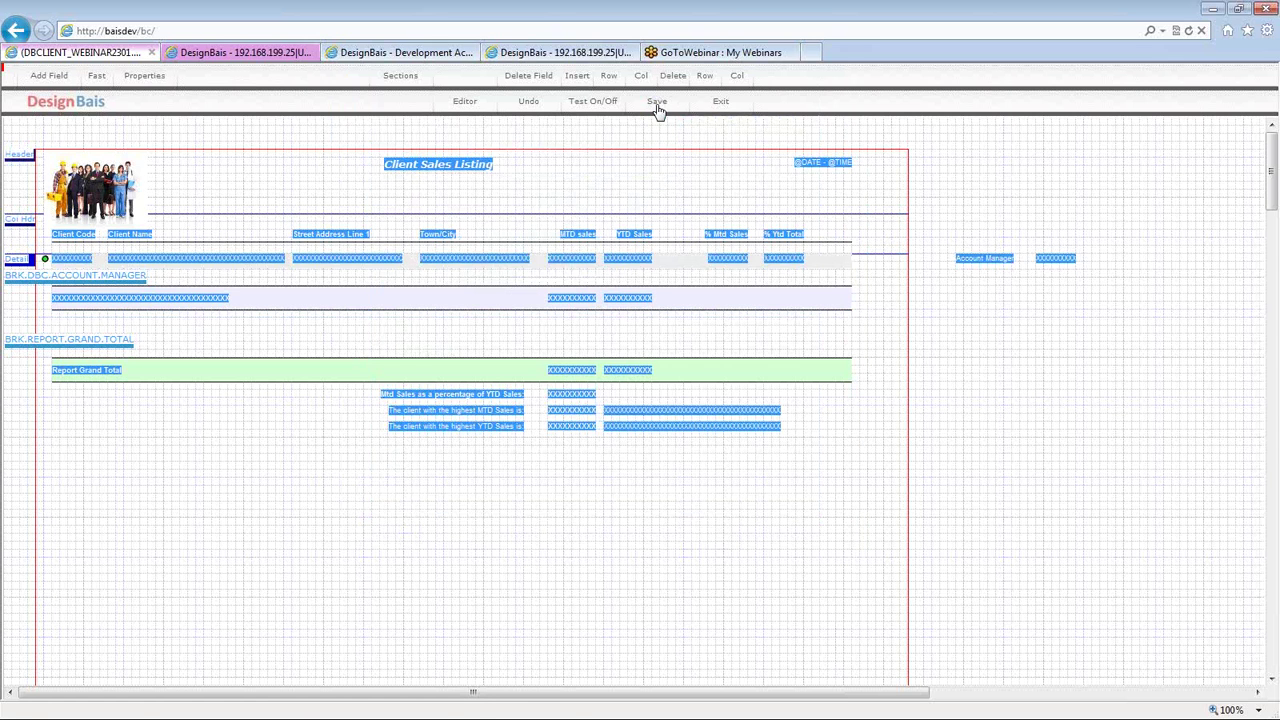
left_click(585, 104)
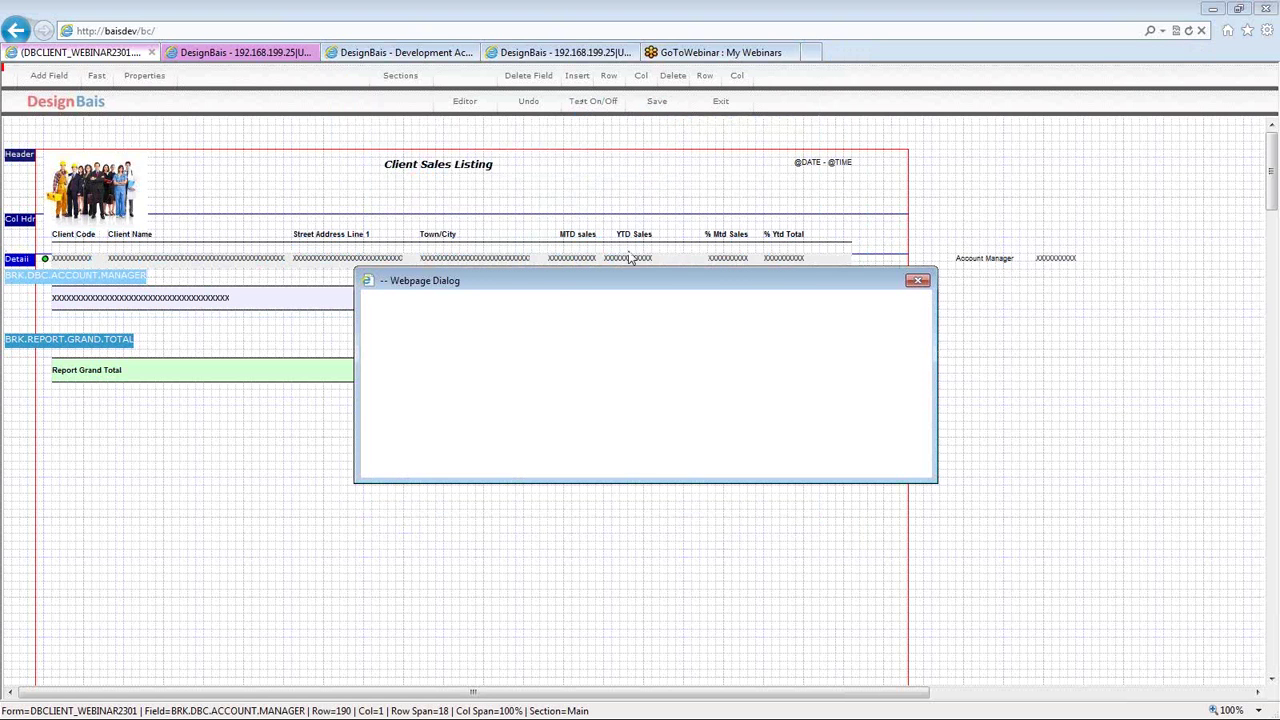
- Run the preview, page through to the grand totals on page 10, then close it
left_click(403, 410)
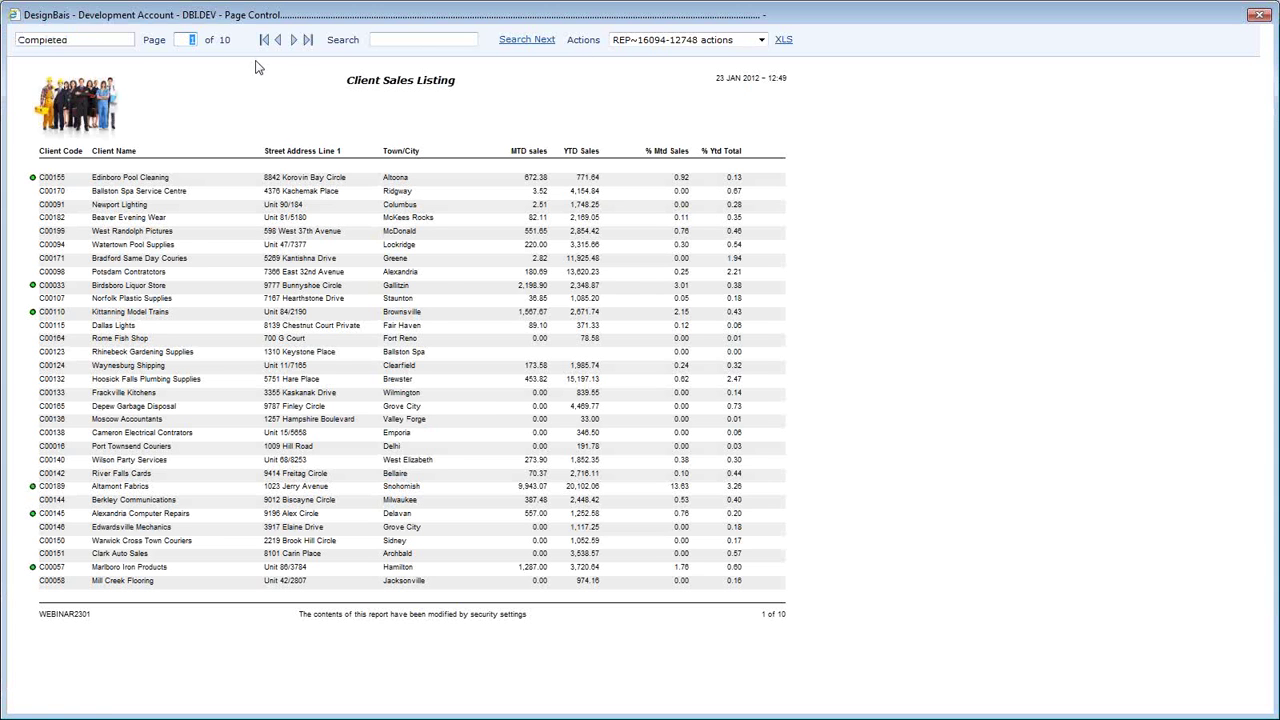
left_click(294, 41)
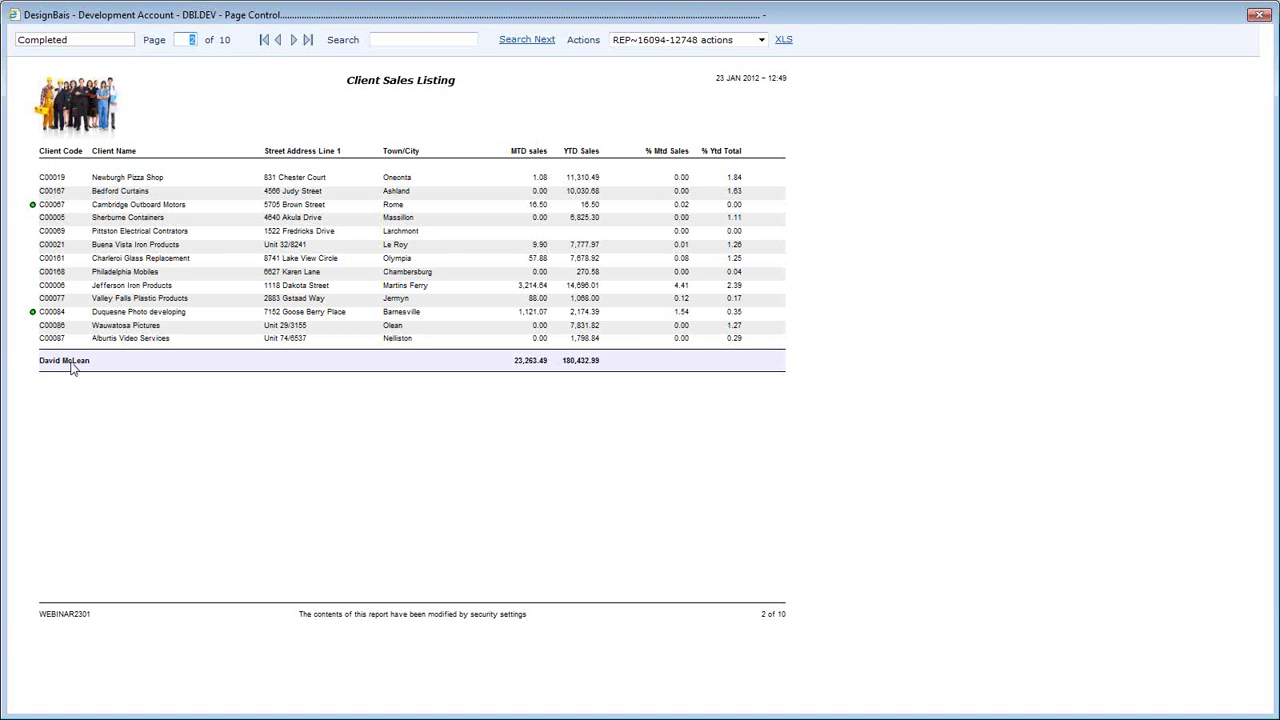
left_click(294, 41)
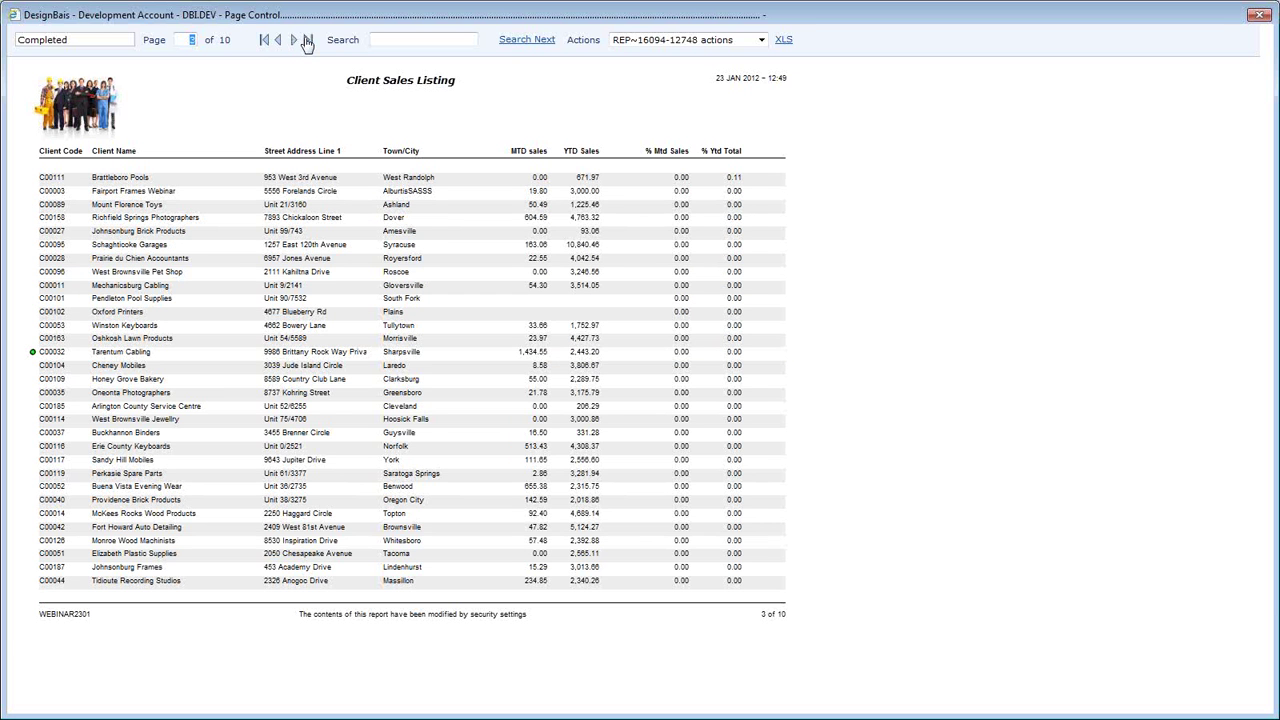
left_click(307, 41)
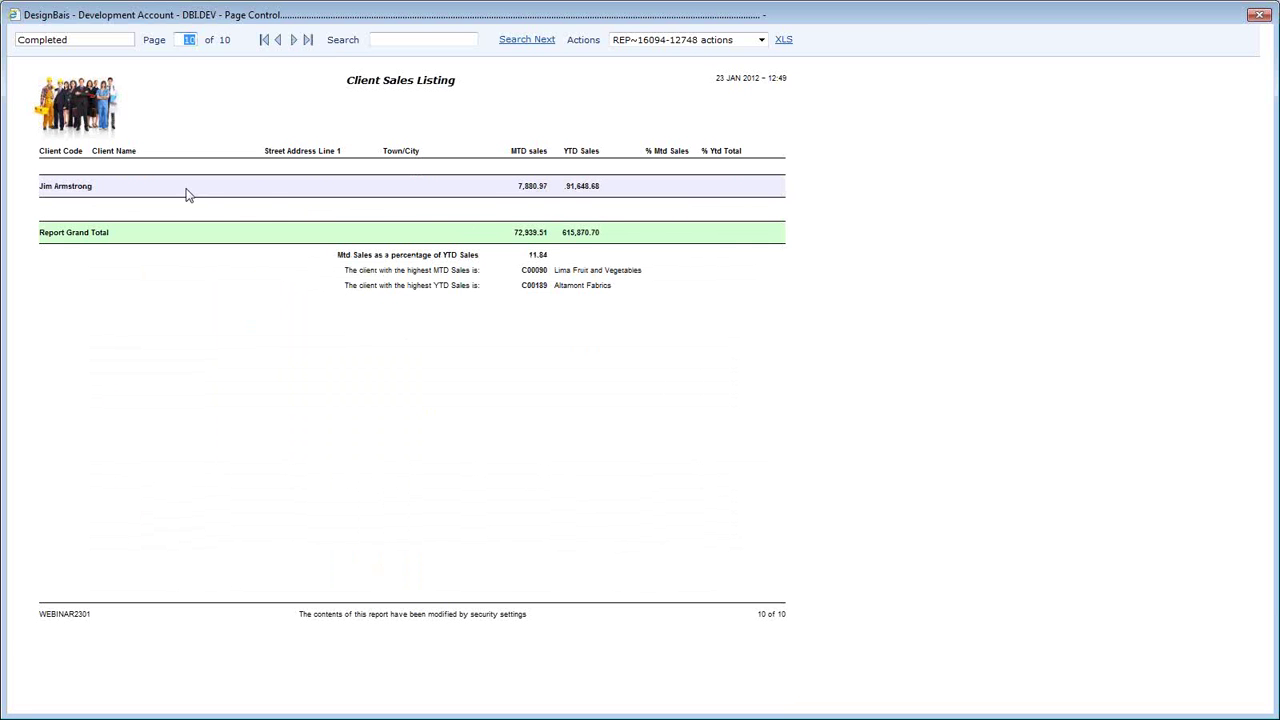
left_click(282, 41)
left_click(293, 40)
left_click(1258, 15)
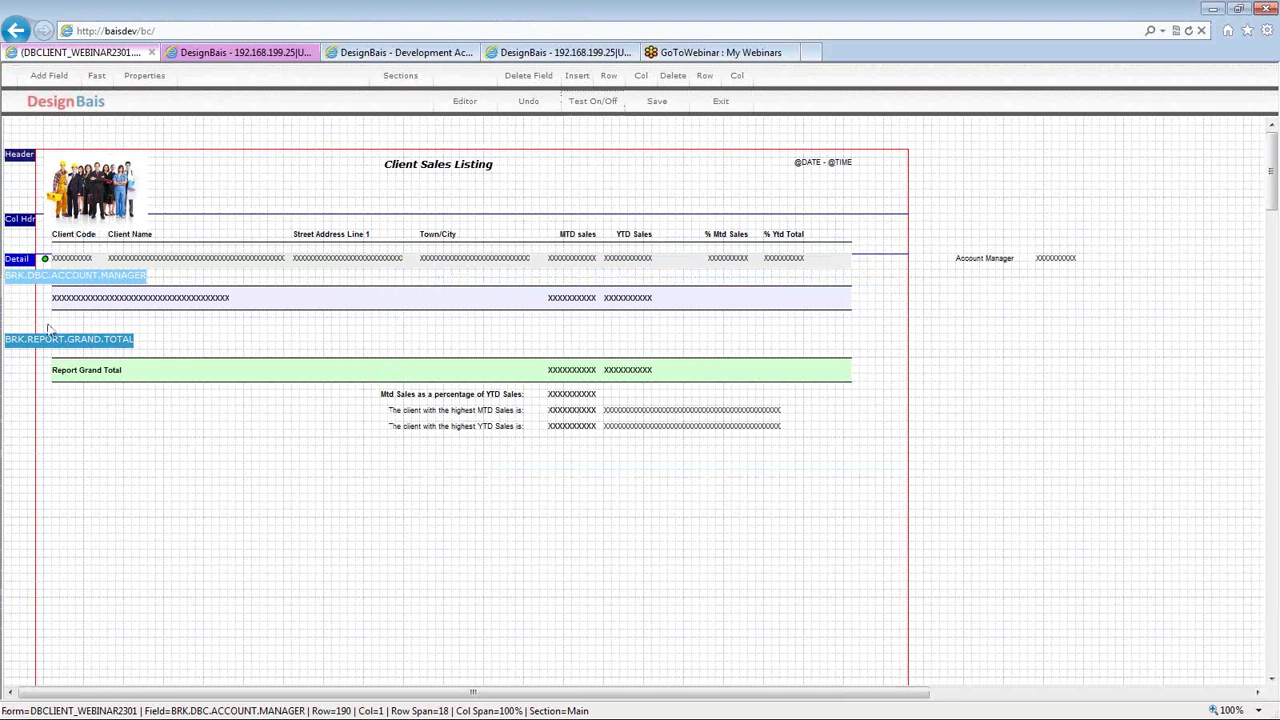
- Select the green LED image in the detail row, then leave the layout for WEBINAR2301's settings page
left_click(45, 261)
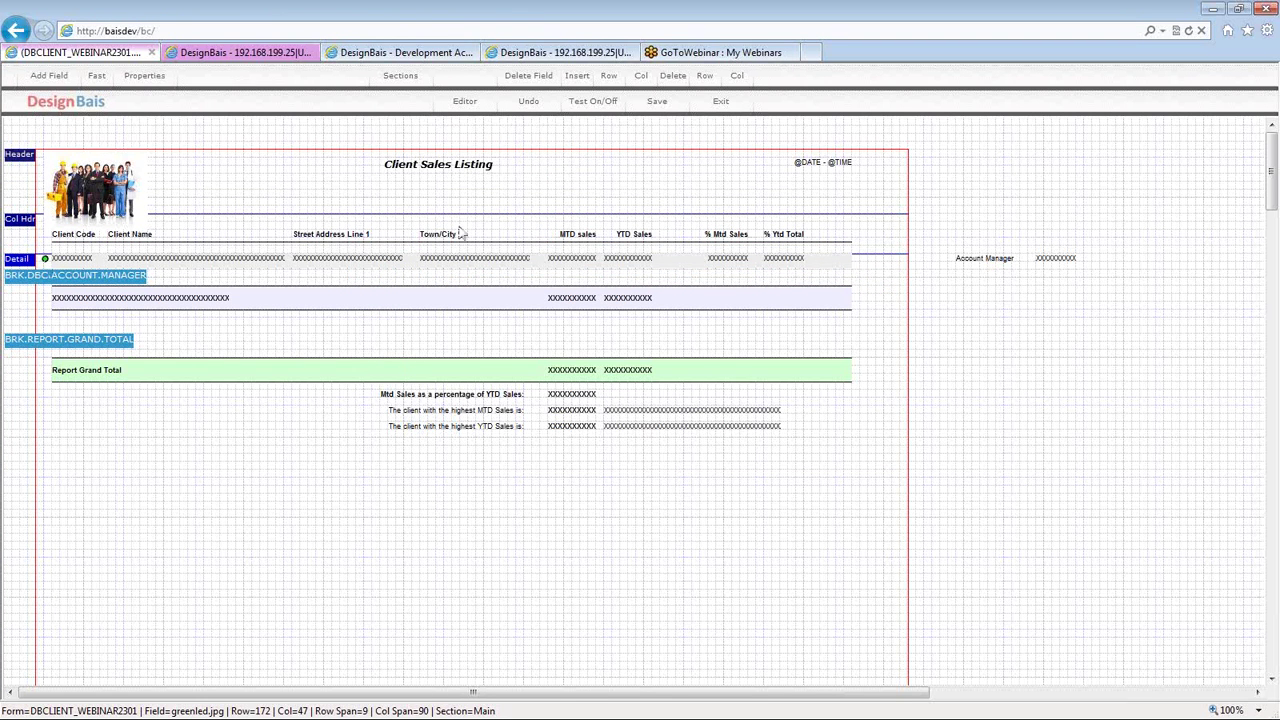
left_click(409, 58)
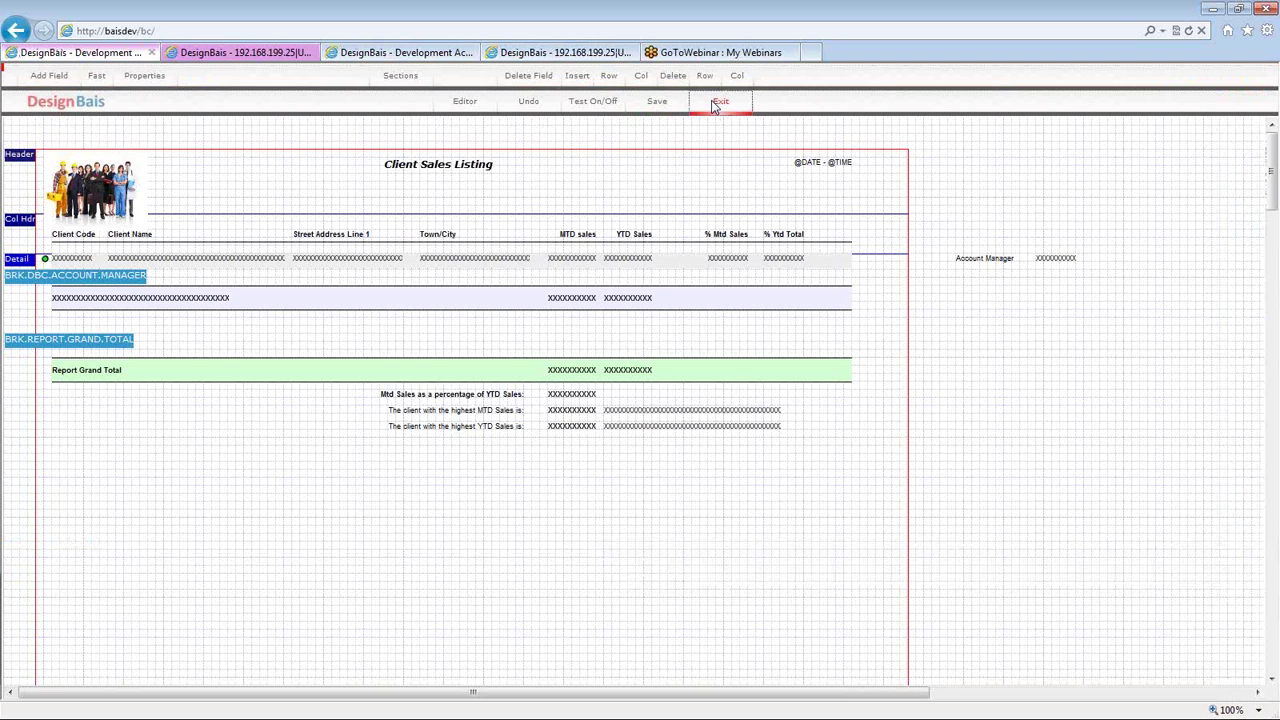
left_click(716, 103)
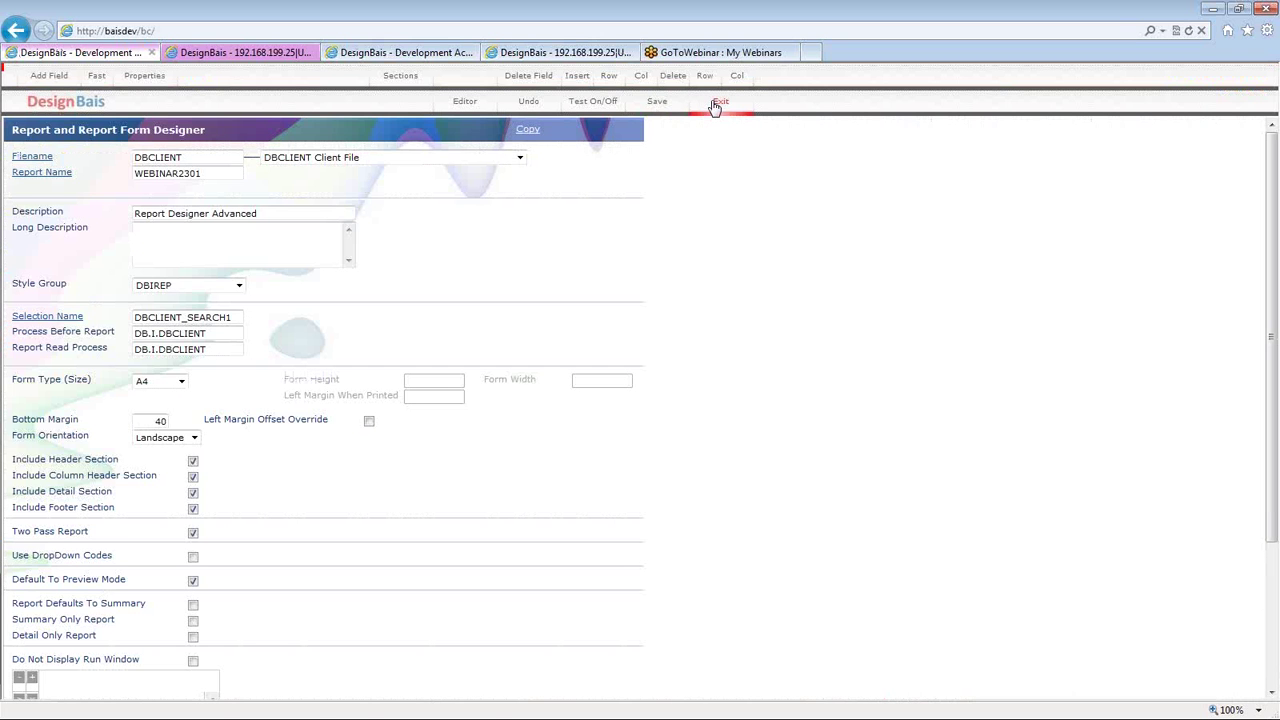
- Review the DB.I.DBCLIENT Process Before Report and Report Read Process values, then reopen the layout designer
left_click(716, 104)
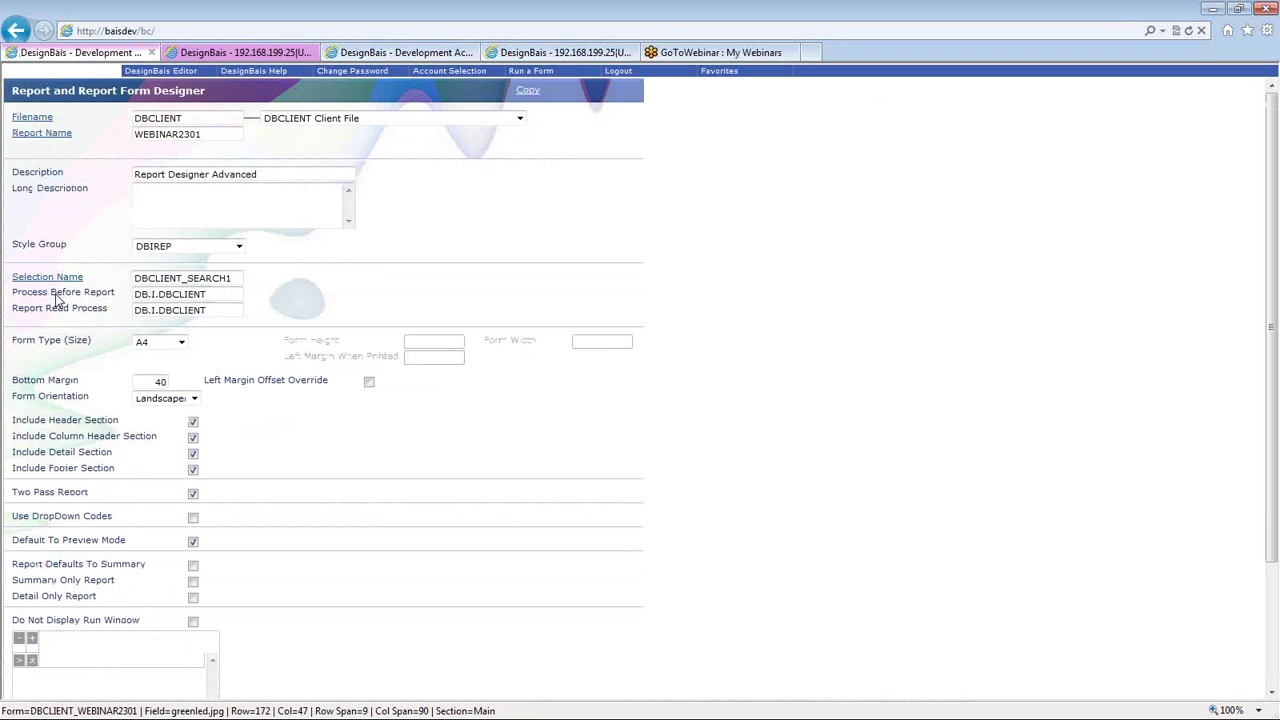
left_click(281, 312)
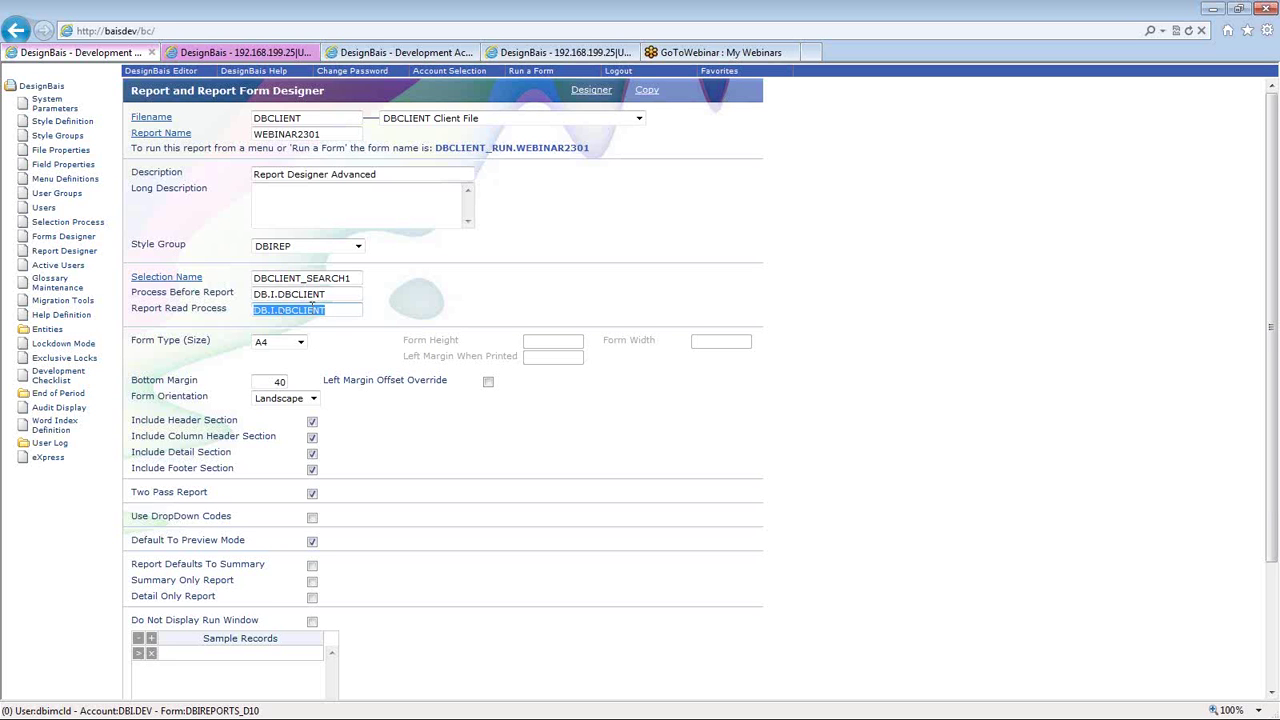
double_click(350, 293)
triple_click(350, 293)
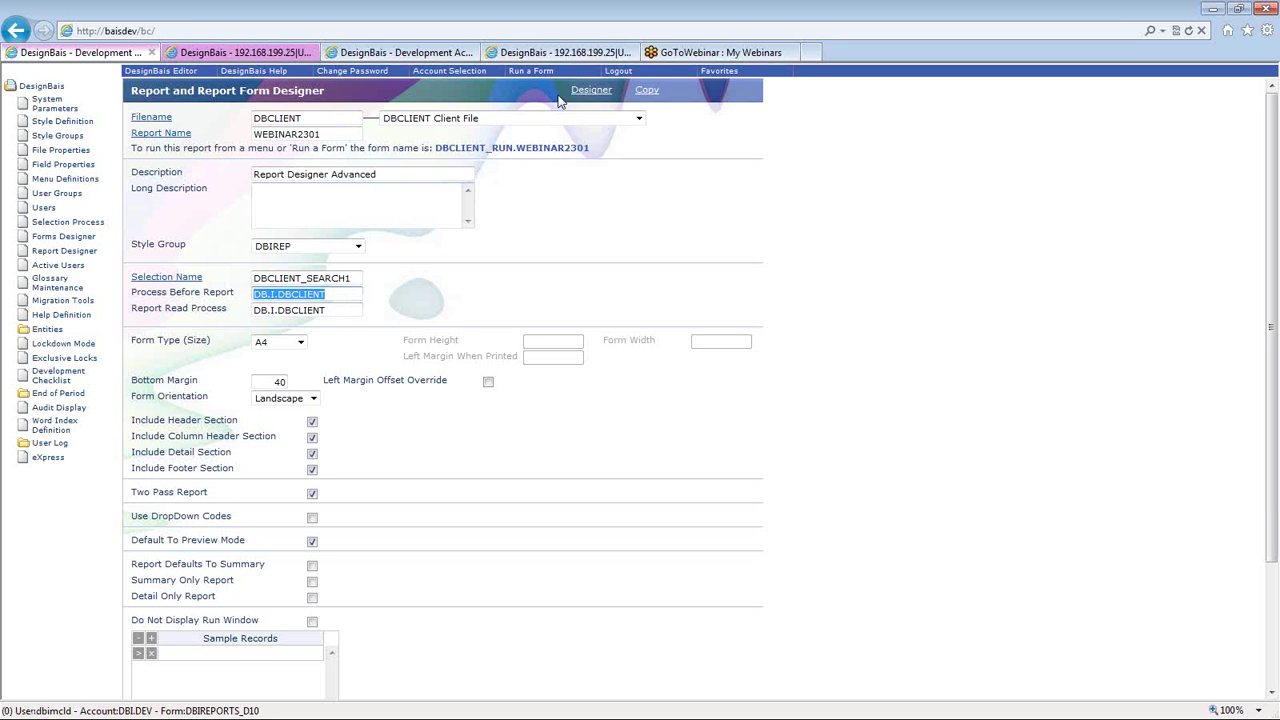
left_click(462, 318)
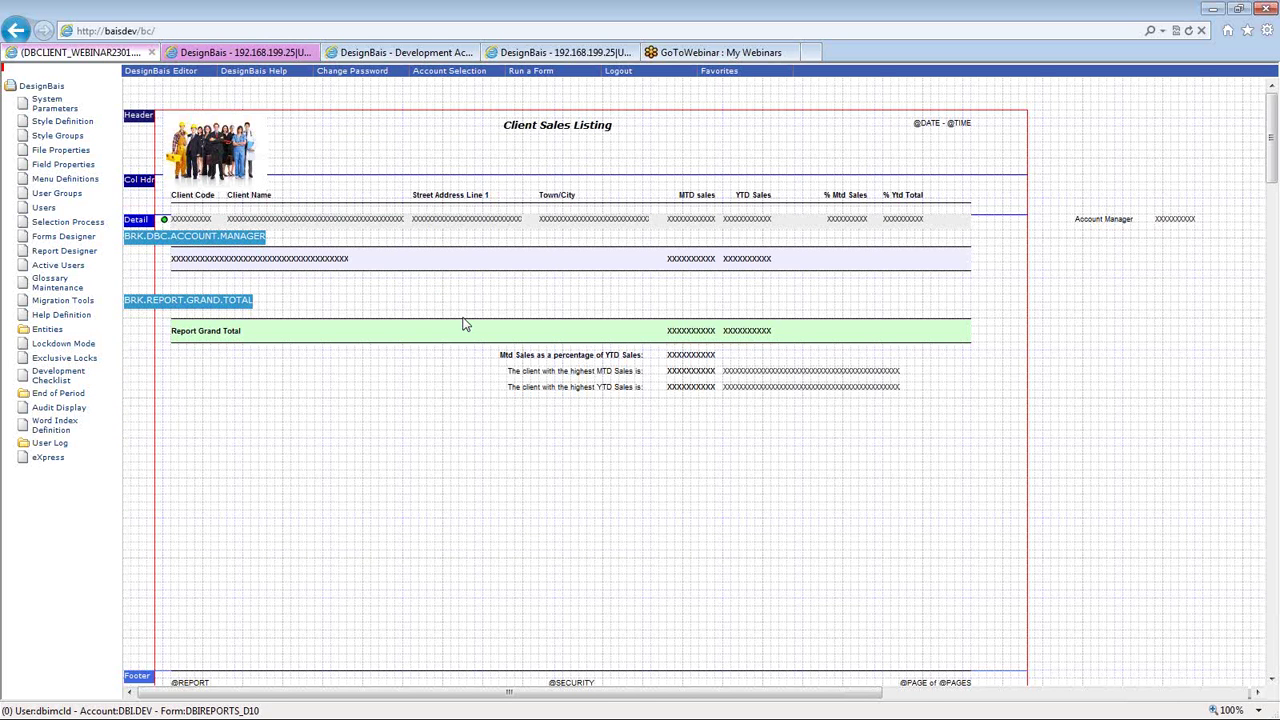
double_click(463, 323)
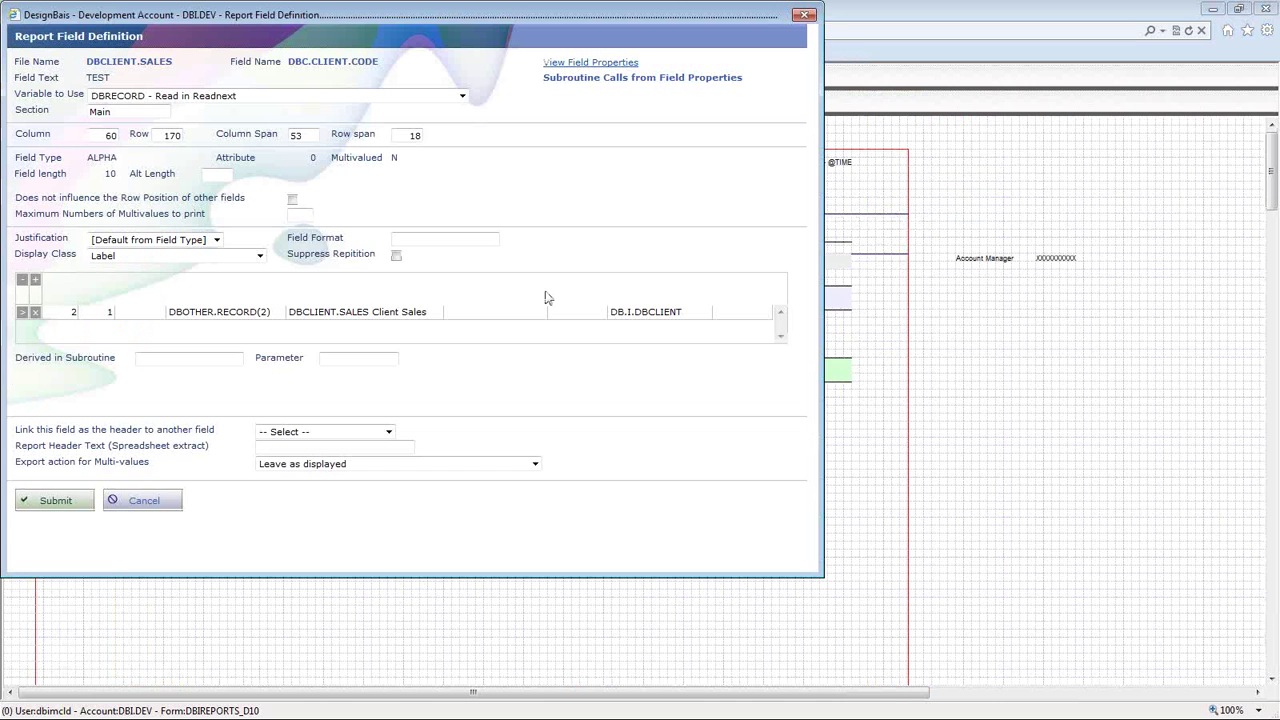
left_click(630, 306)
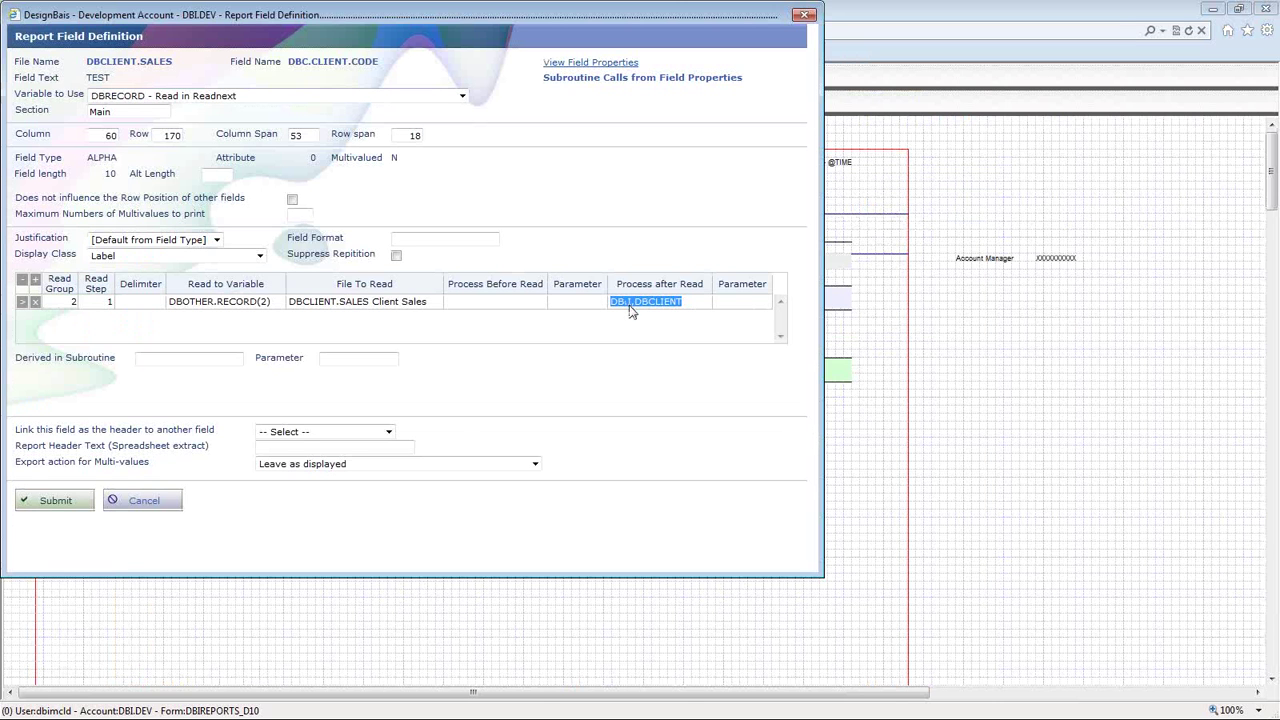
double_click(688, 306)
left_click(800, 16)
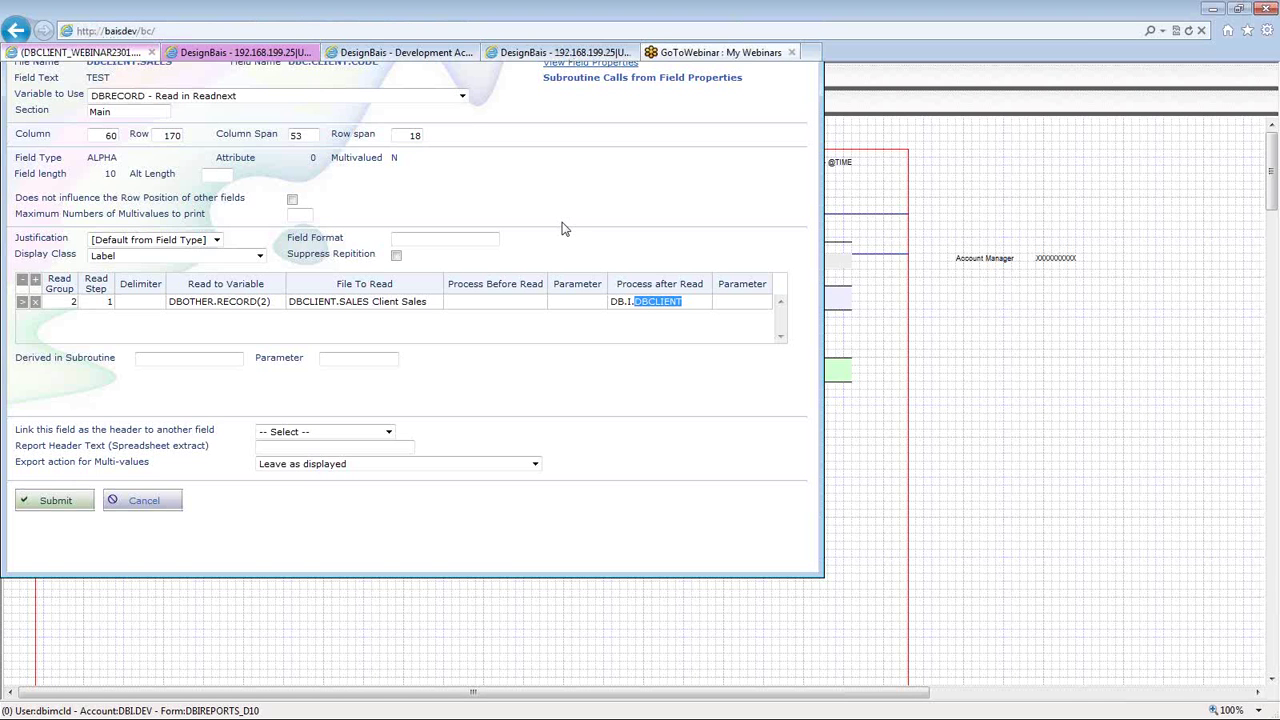
- Search DB.I.DBCLIENT for 'after.read:' to jump to its AFTER.READ section
left_click(549, 58)
key("ctrl+f")
type("after.re")
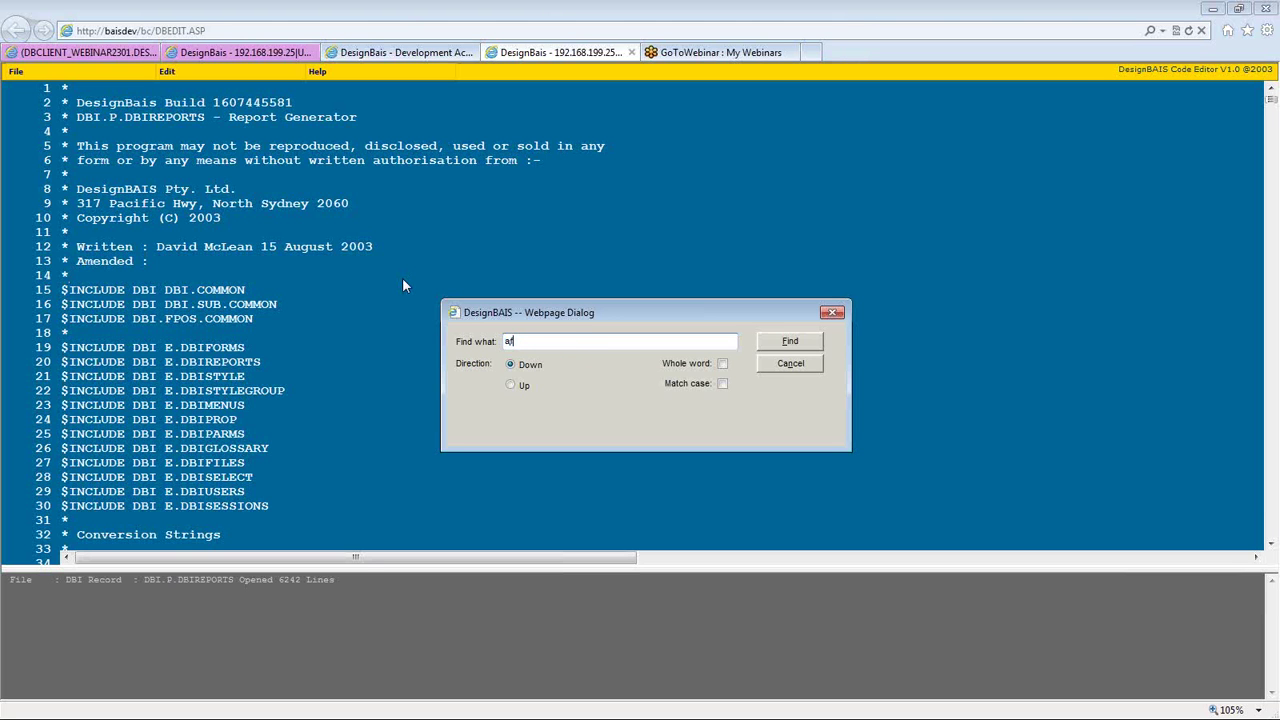
type(":")
key("Return")
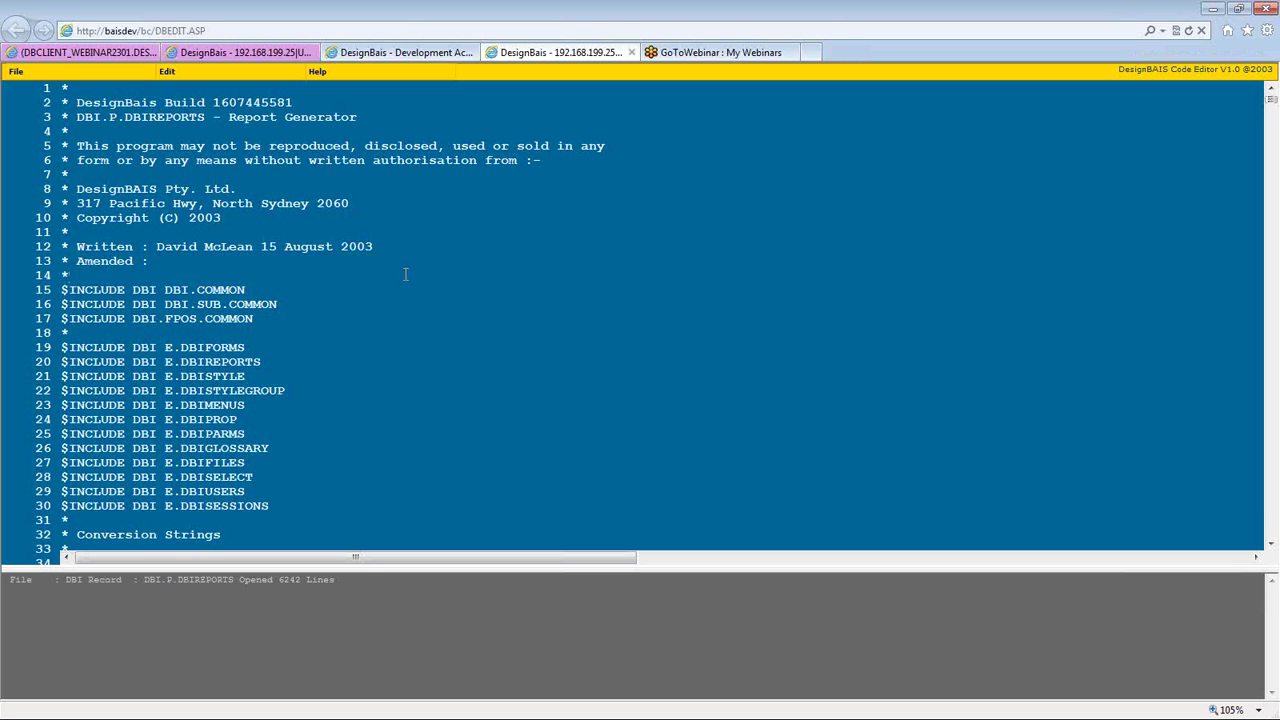
left_click(347, 55)
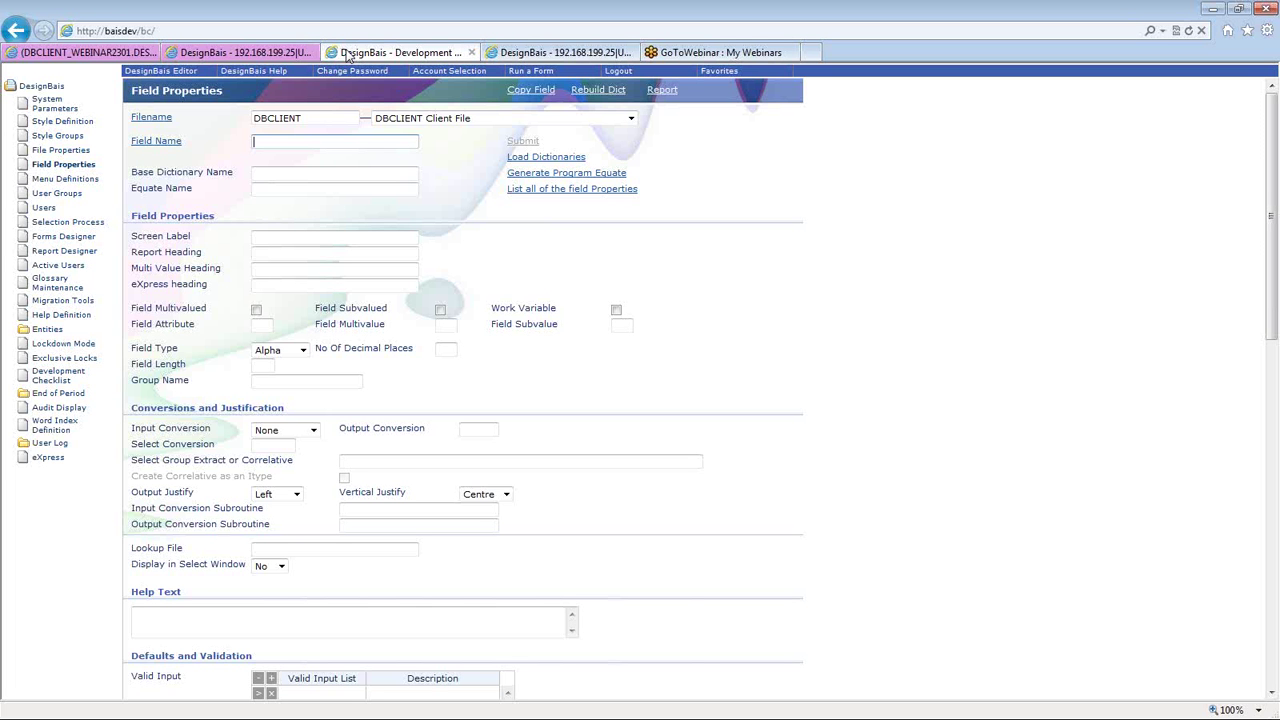
key("ctrl+shift+Tab")
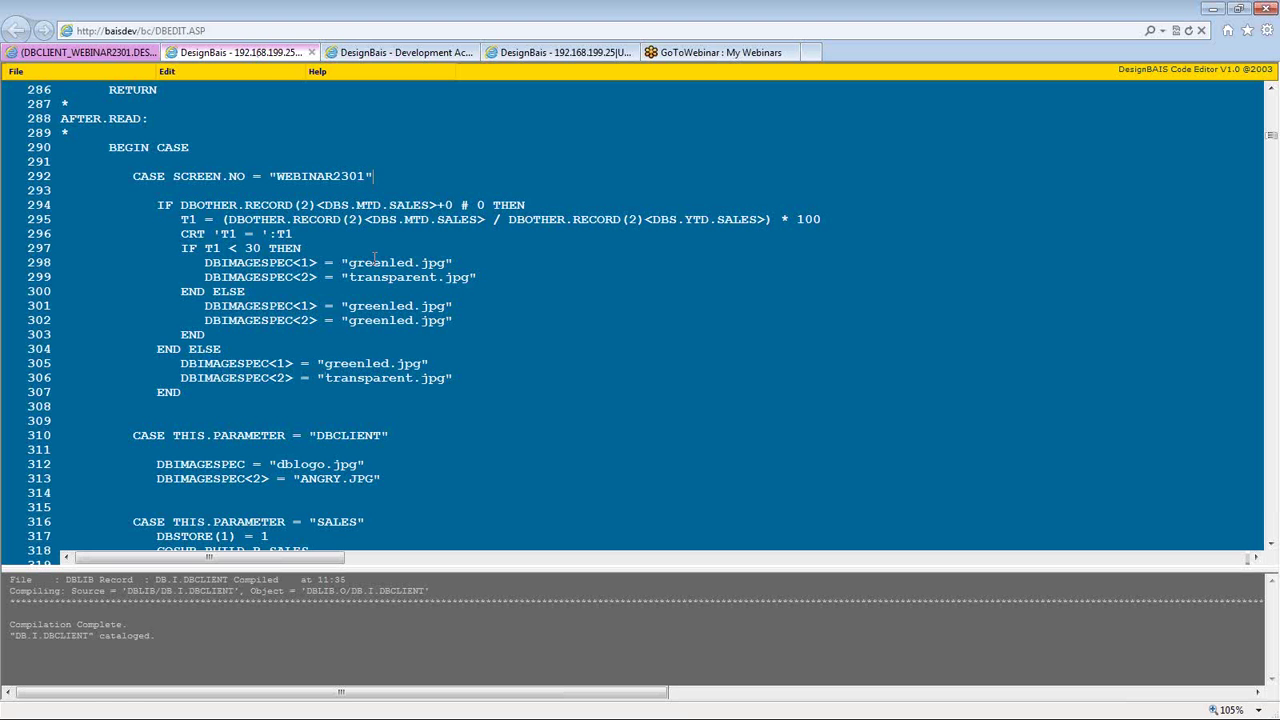
- Review the WEBINAR2301 check, MTD sales test and T1 MTD/YTD percentage formula on lines 292–296
left_click_drag(384, 176, 279, 176)
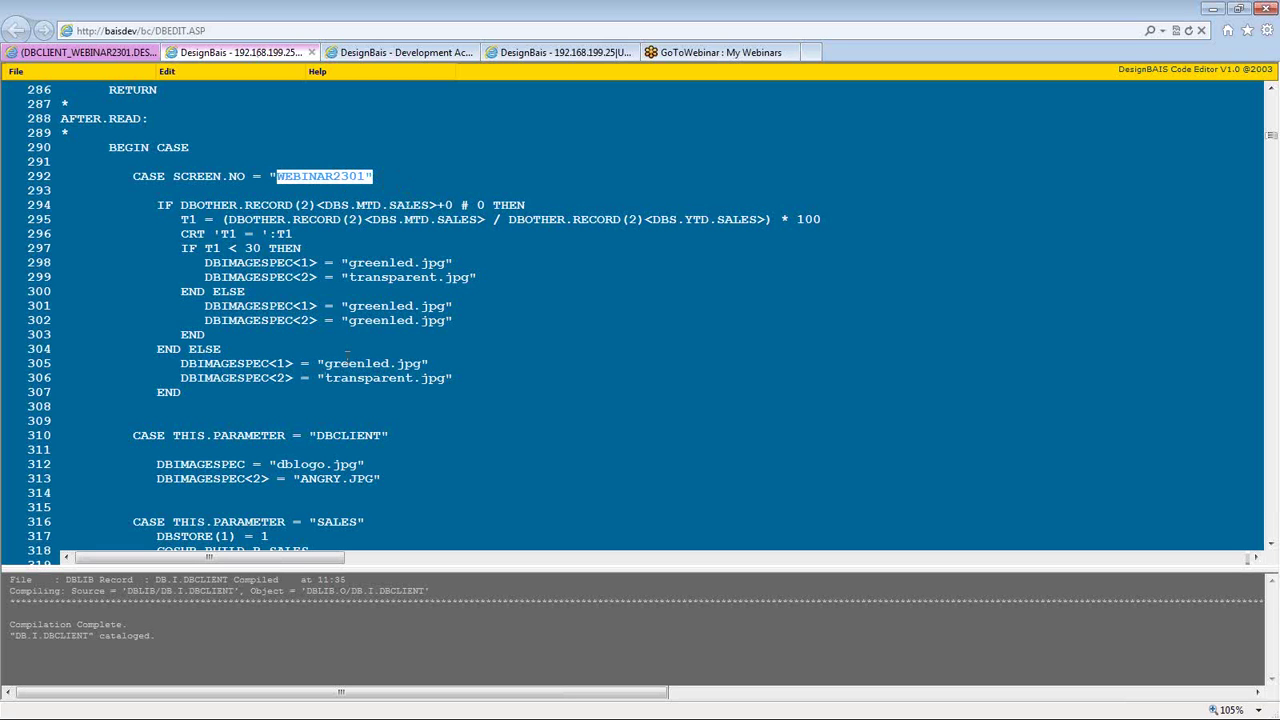
left_click(180, 205)
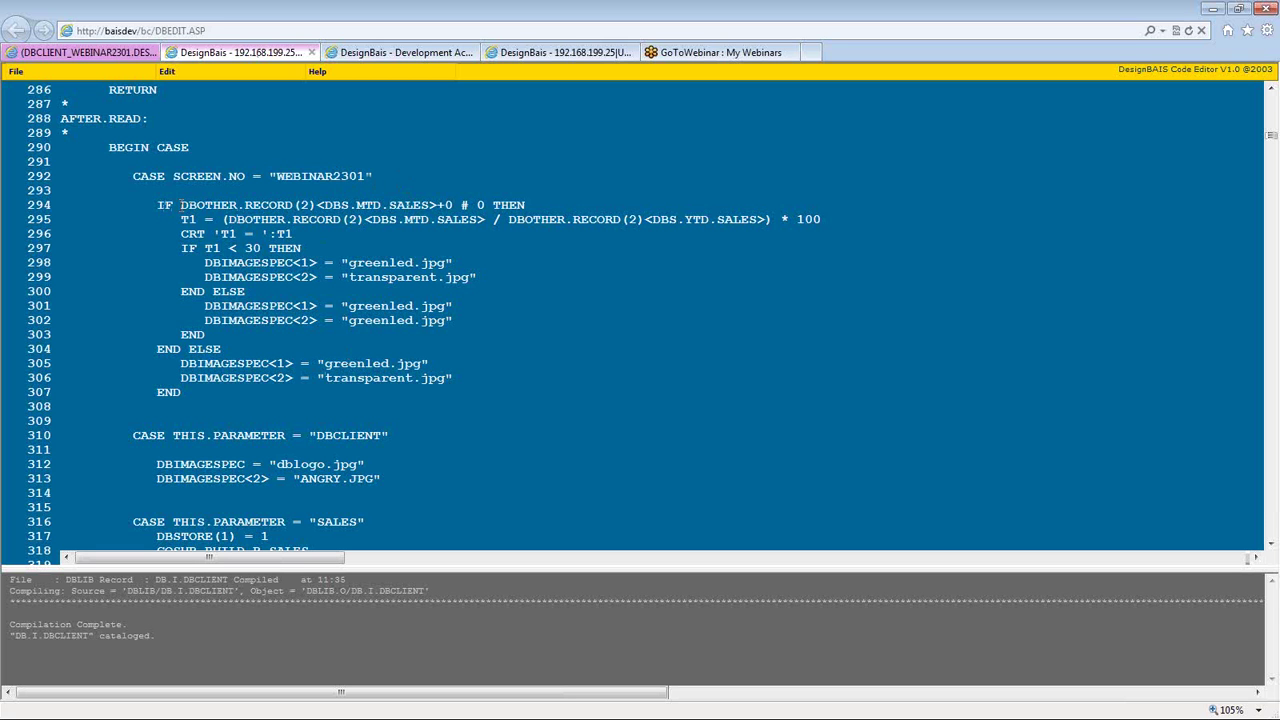
left_click_drag(180, 205, 454, 205)
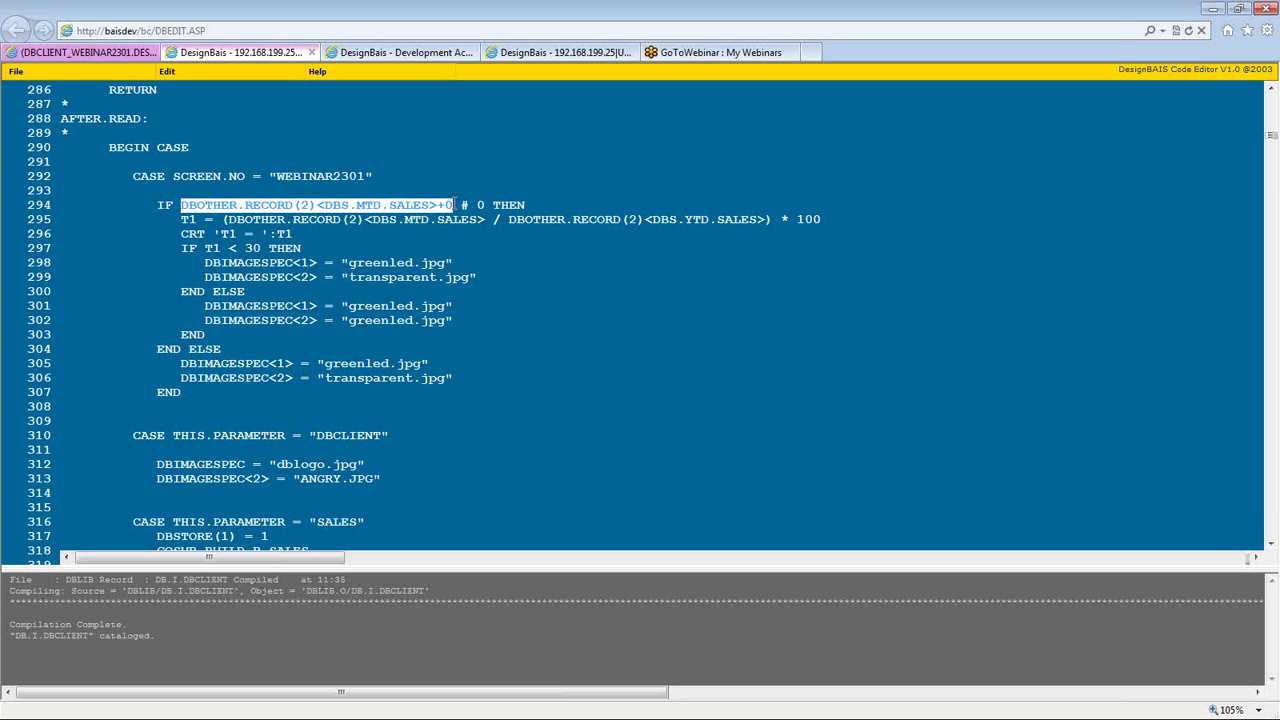
left_click(478, 203)
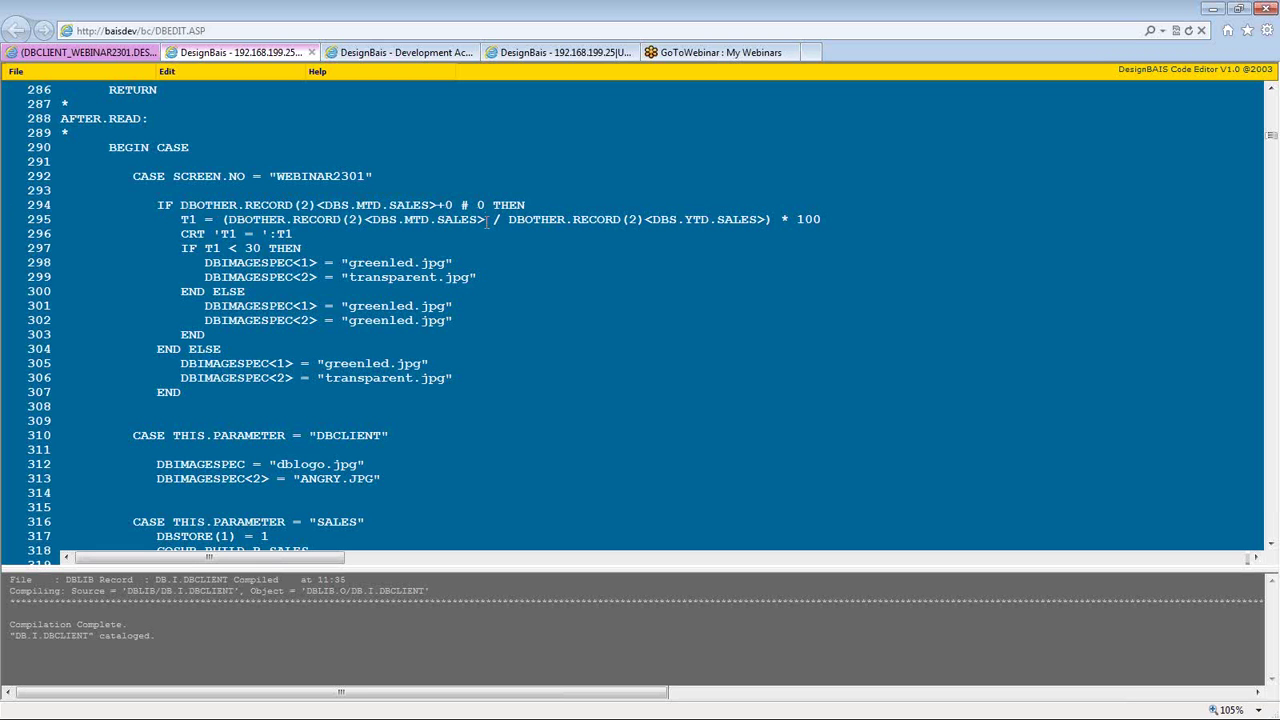
left_click_drag(175, 219, 200, 219)
left_click(818, 218)
left_click_drag(292, 234, 174, 234)
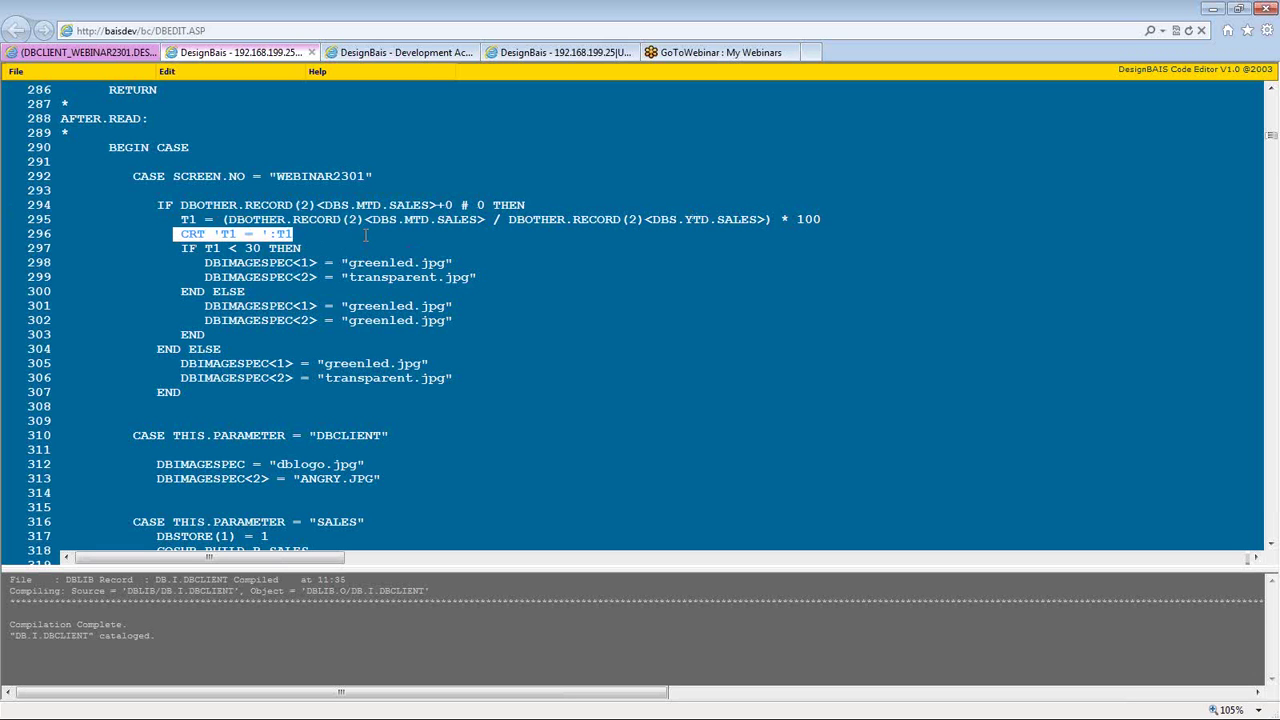
left_click(368, 219)
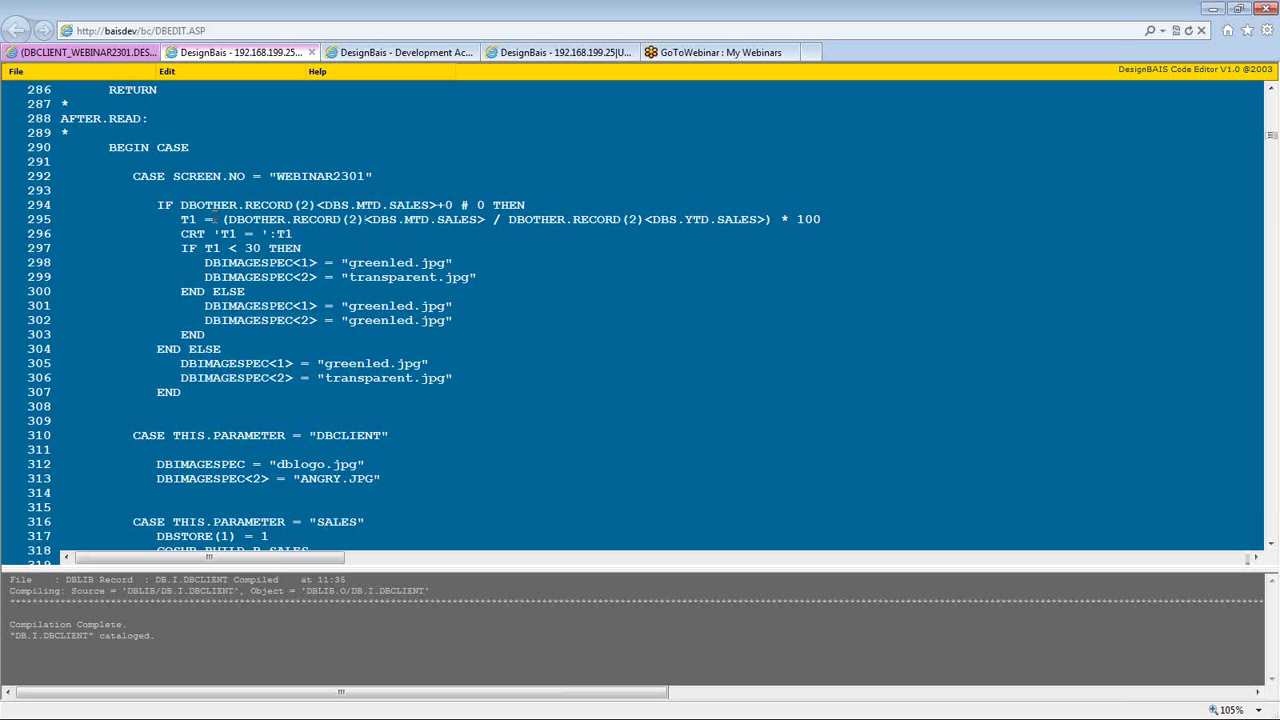
left_click_drag(222, 219, 825, 220)
left_click(243, 265)
- Review the IF T1 < 30 test choosing the greenled or transparent image on lines 297–299
left_click_drag(218, 248, 205, 248)
left_click(205, 248)
double_click(288, 248)
left_click(181, 248, "shift")
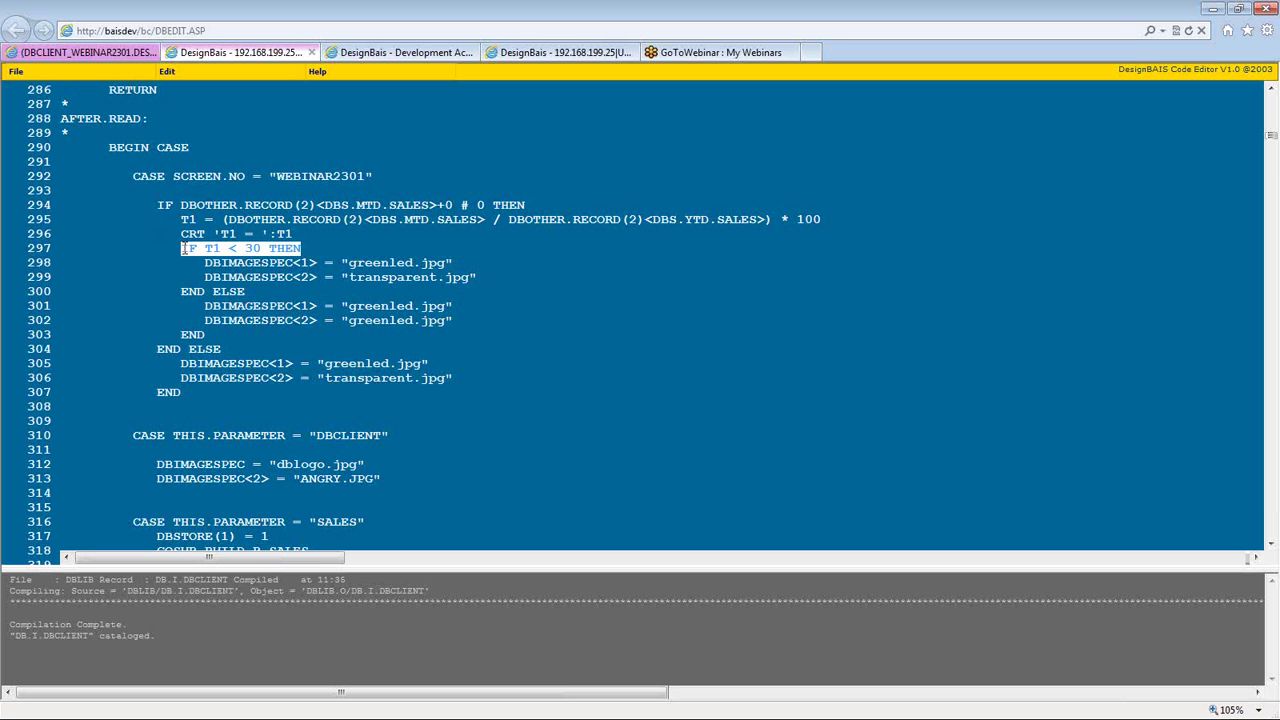
triple_click(390, 262)
double_click(404, 277)
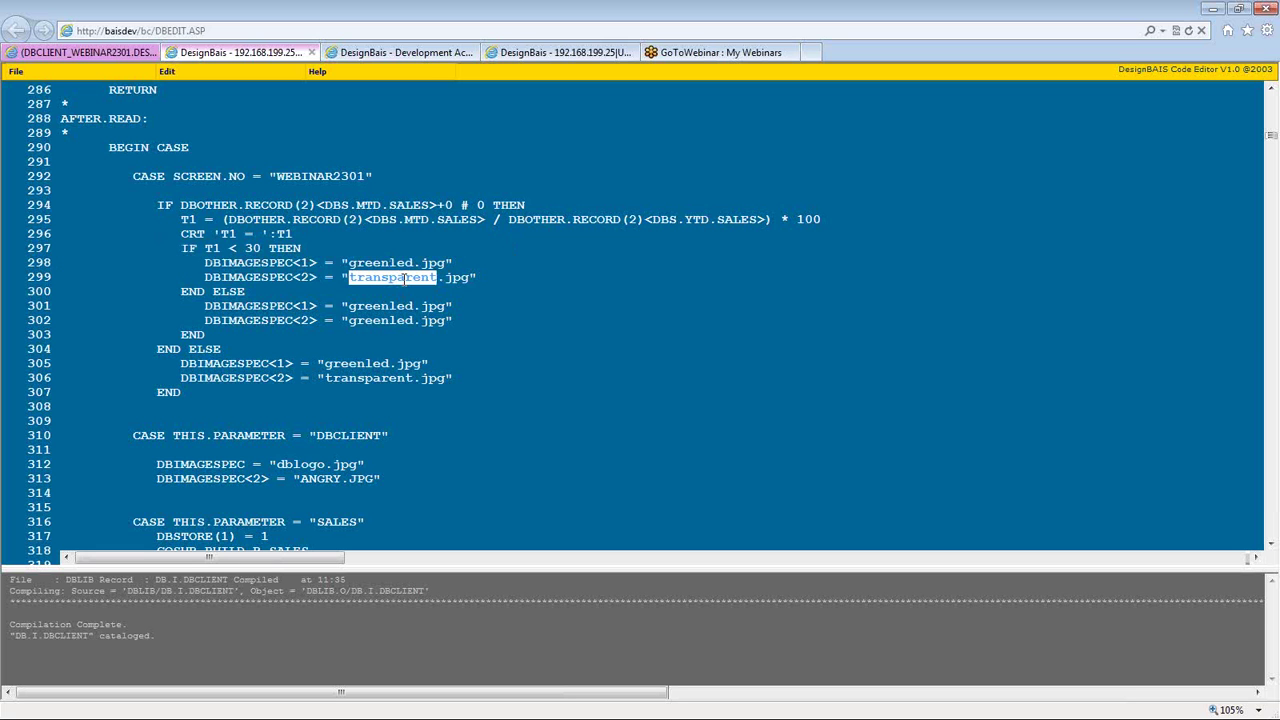
triple_click(404, 277)
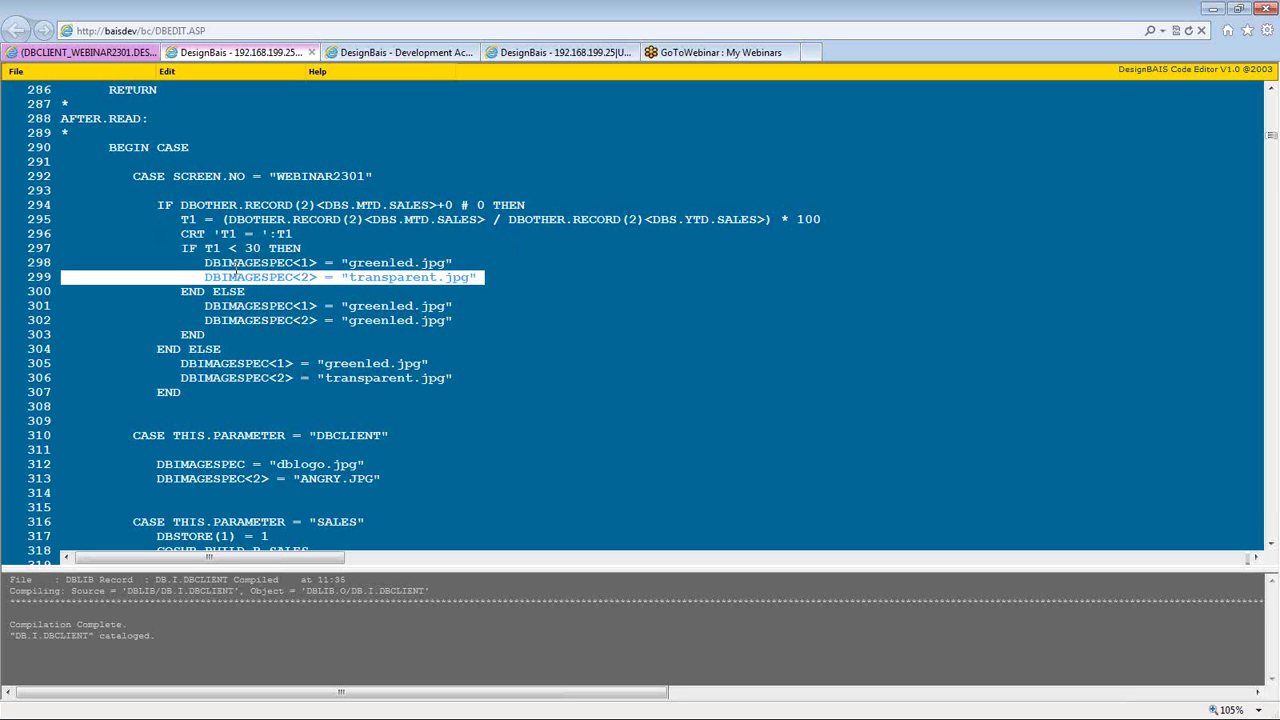
- Re-examine the < comparison, greenled lines 301–302, the MTD sales test and transparent line 306
left_click(57, 57)
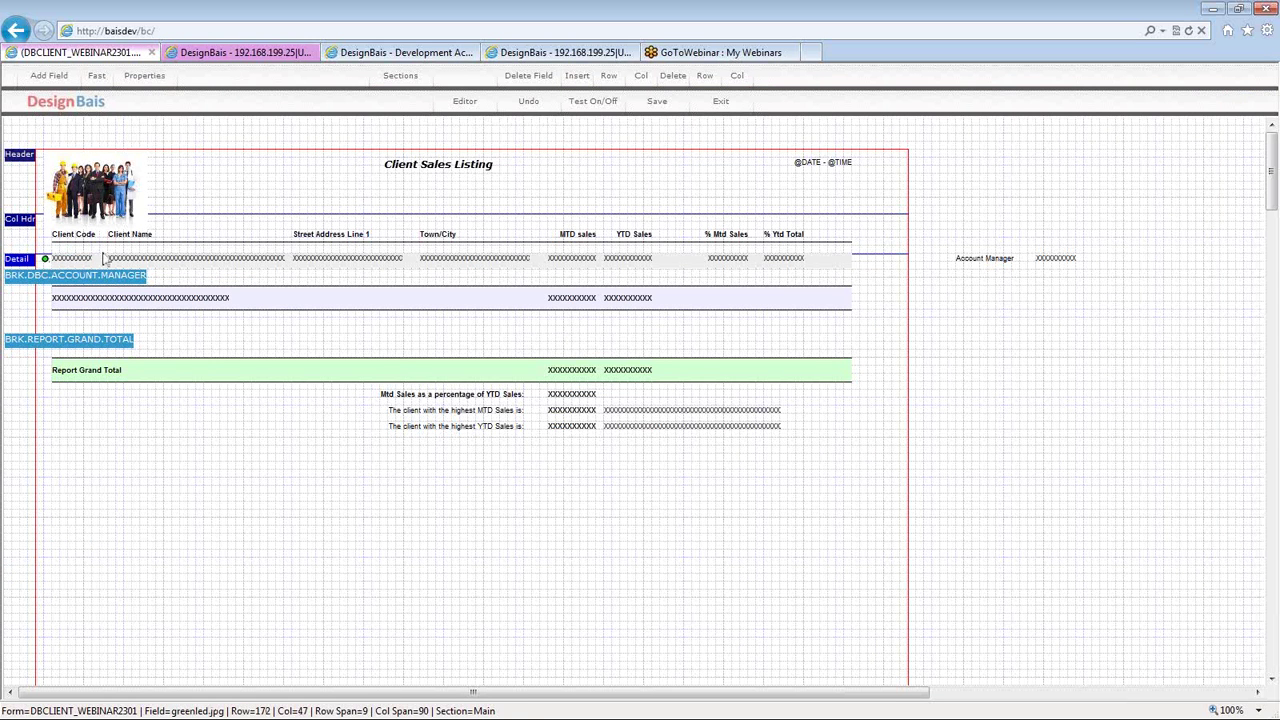
left_click(445, 55)
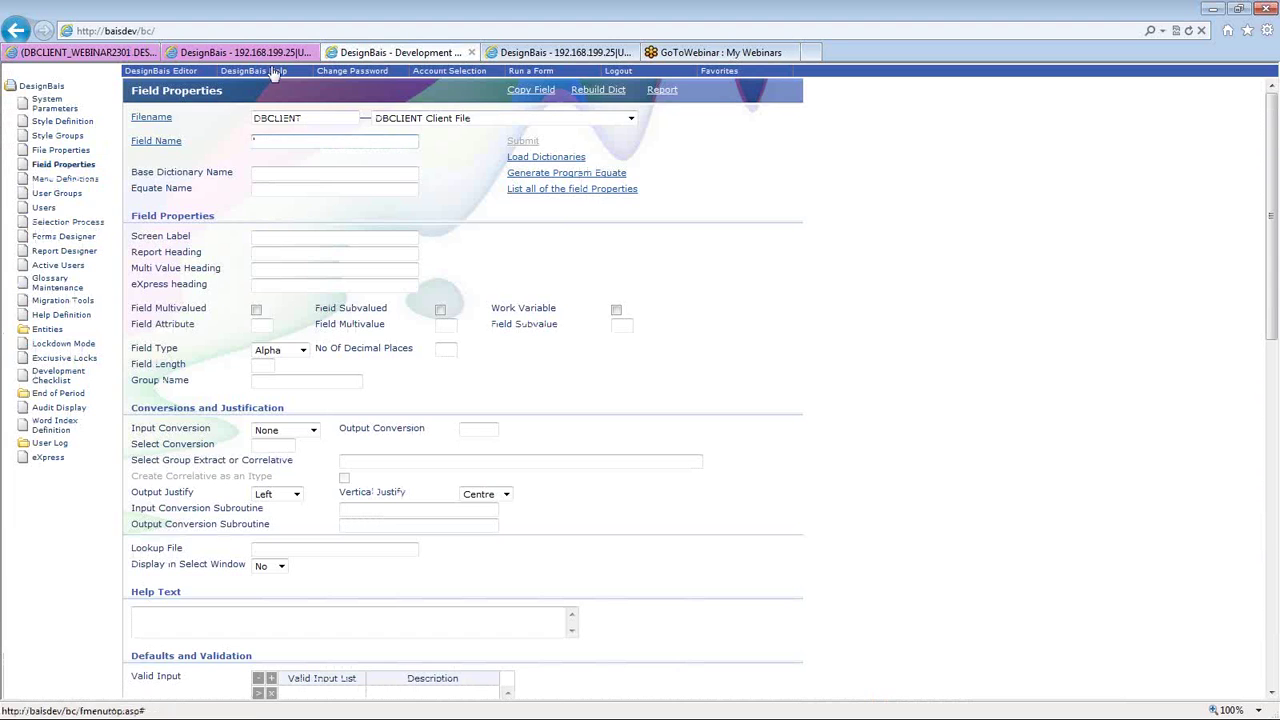
left_click(235, 52)
left_click(233, 248)
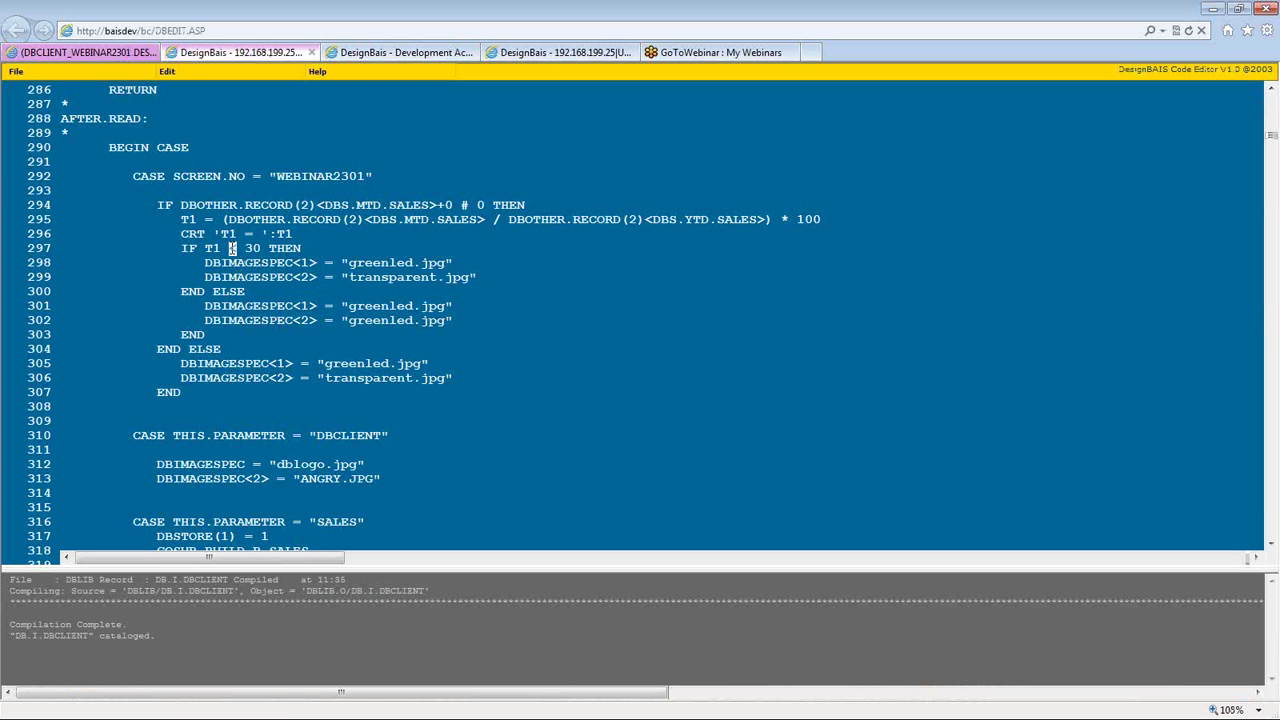
triple_click(378, 277)
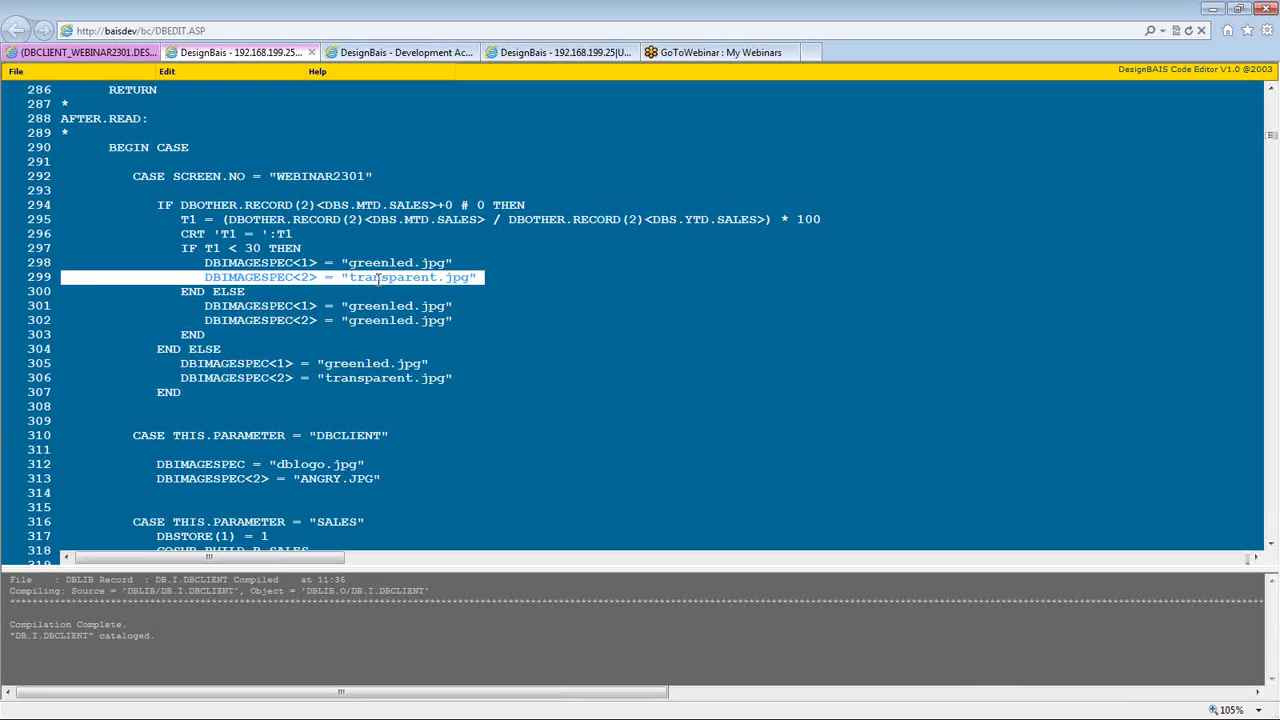
left_click(378, 277)
triple_click(379, 318)
left_click(379, 311)
double_click(378, 308)
left_click(378, 316)
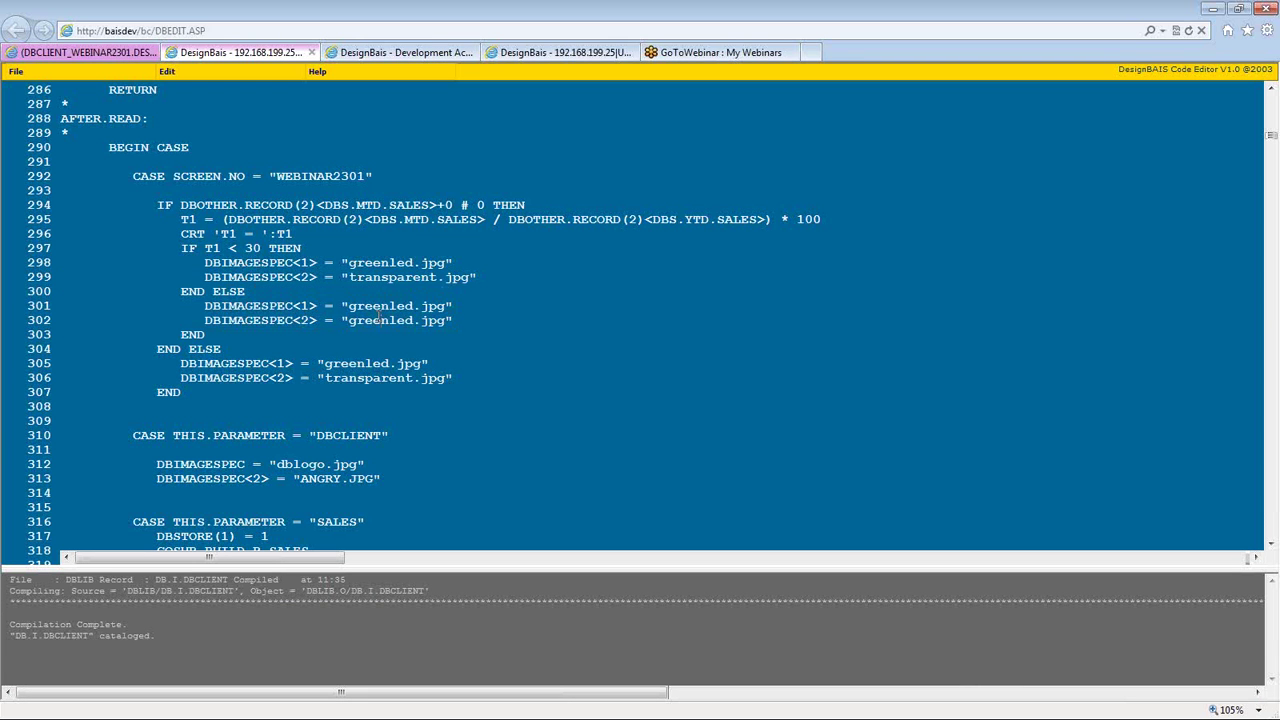
double_click(378, 318)
left_click(380, 306)
left_click_drag(541, 204, 157, 205)
triple_click(350, 377)
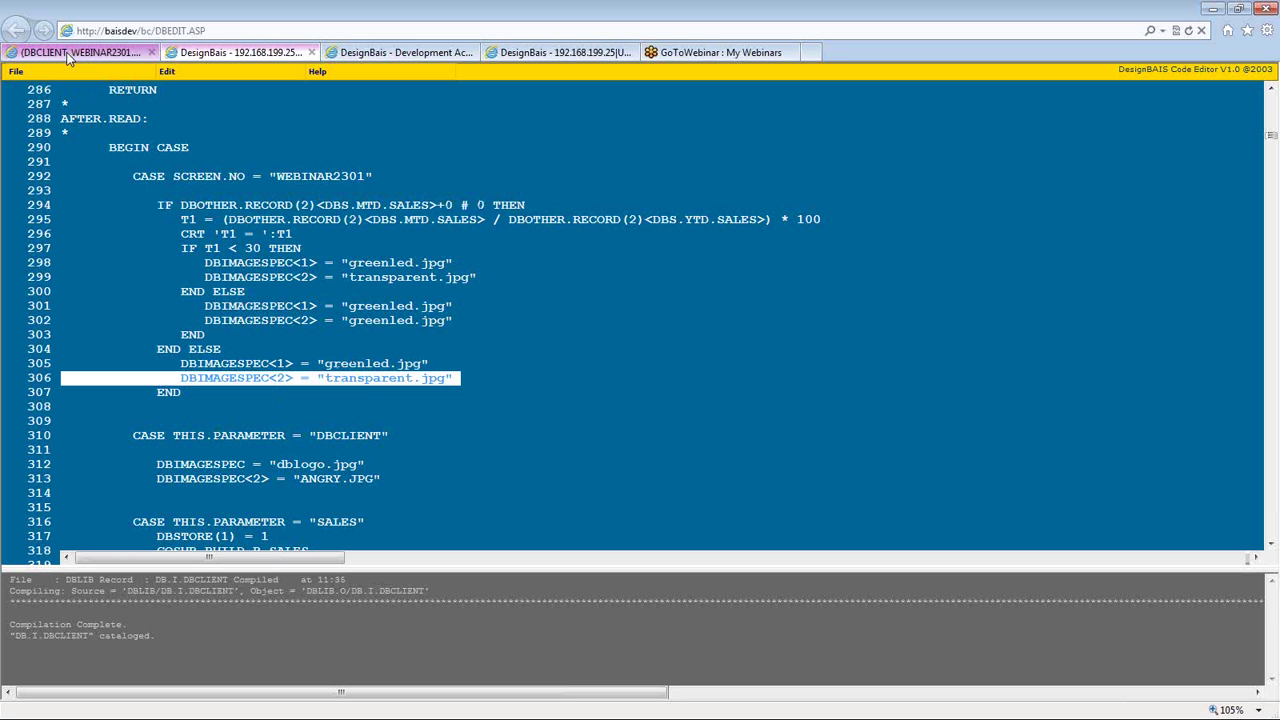
- Run a Preview Mode test of the Client Sales Listing, review its 10 pages of green LEDs, then close it
left_click(240, 52)
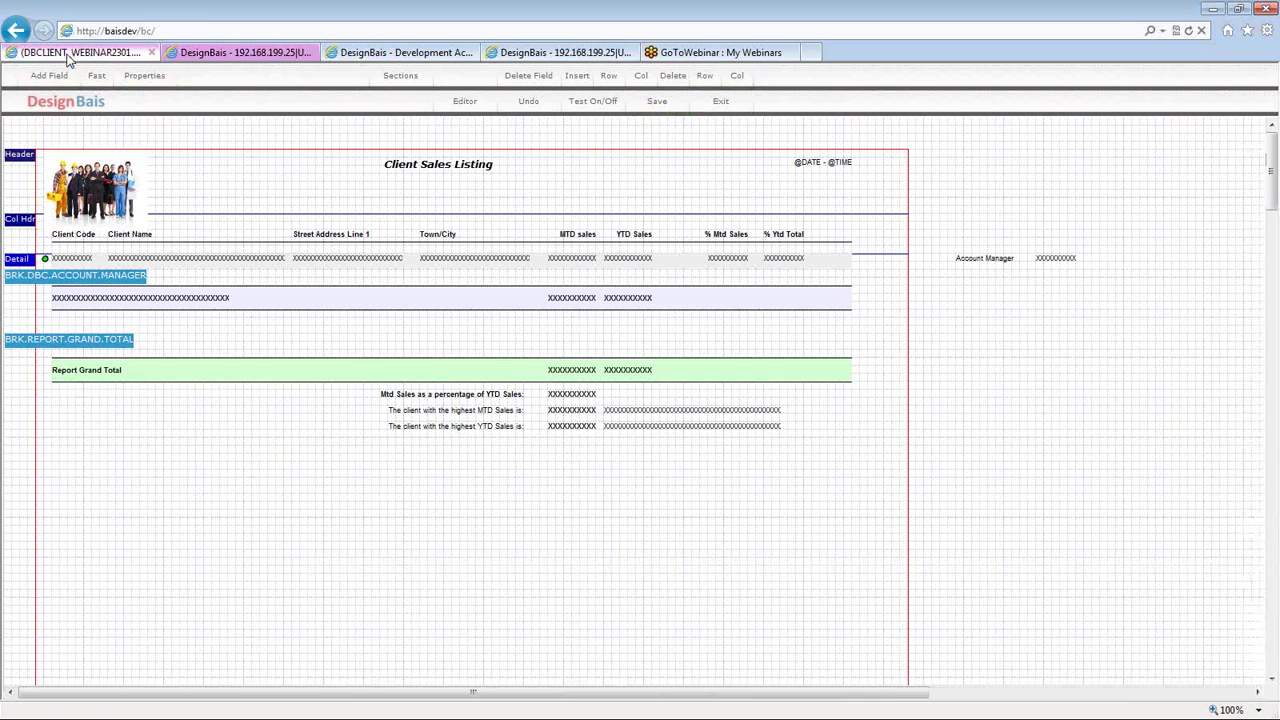
left_click(598, 110)
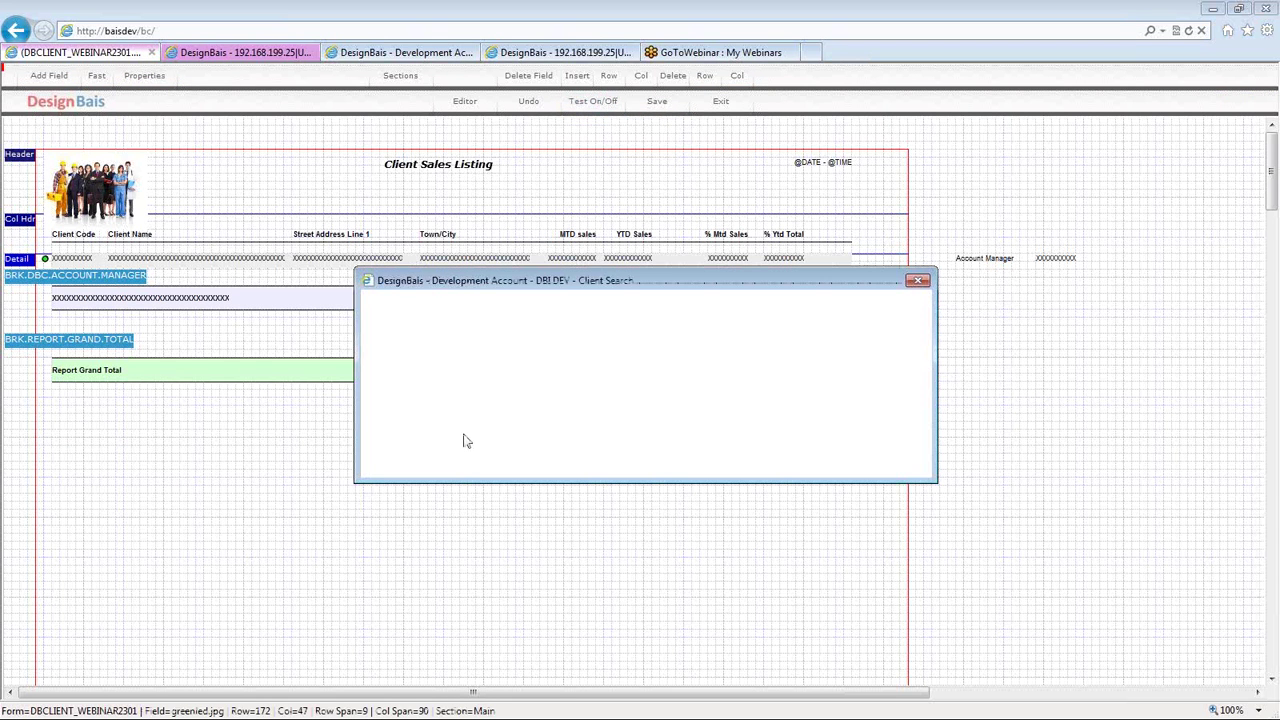
left_click(400, 410)
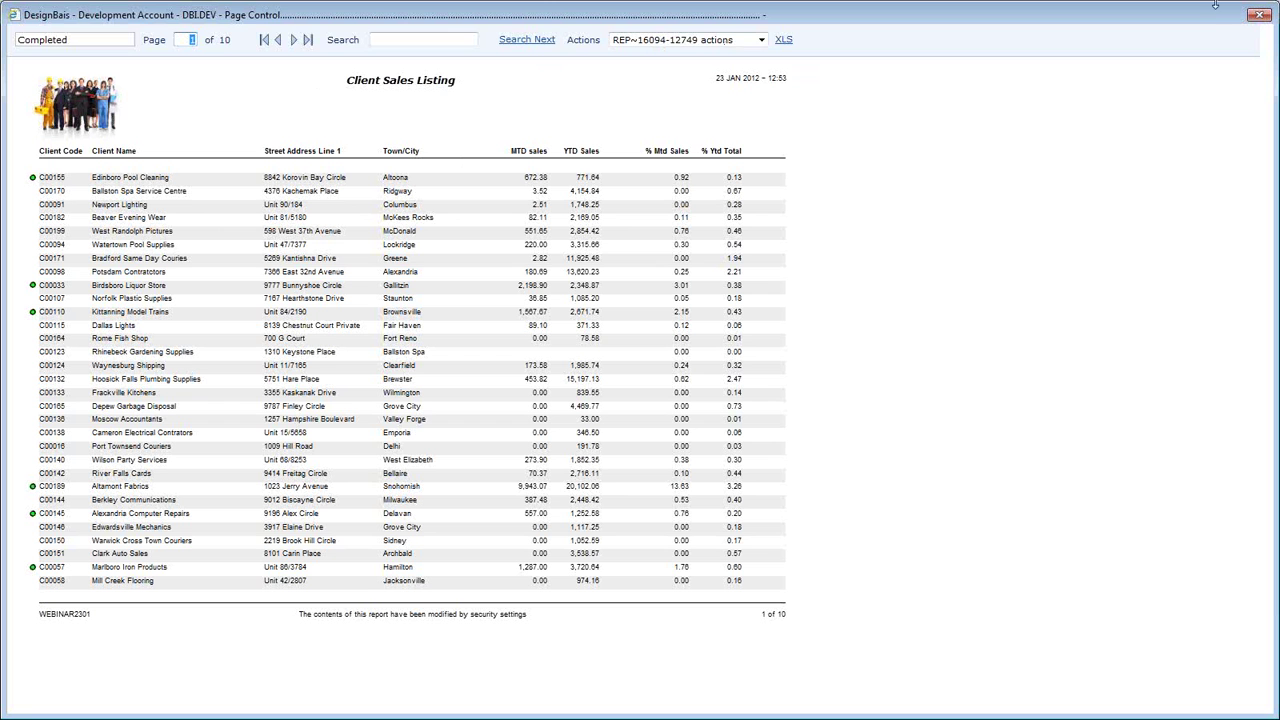
left_click(1259, 22)
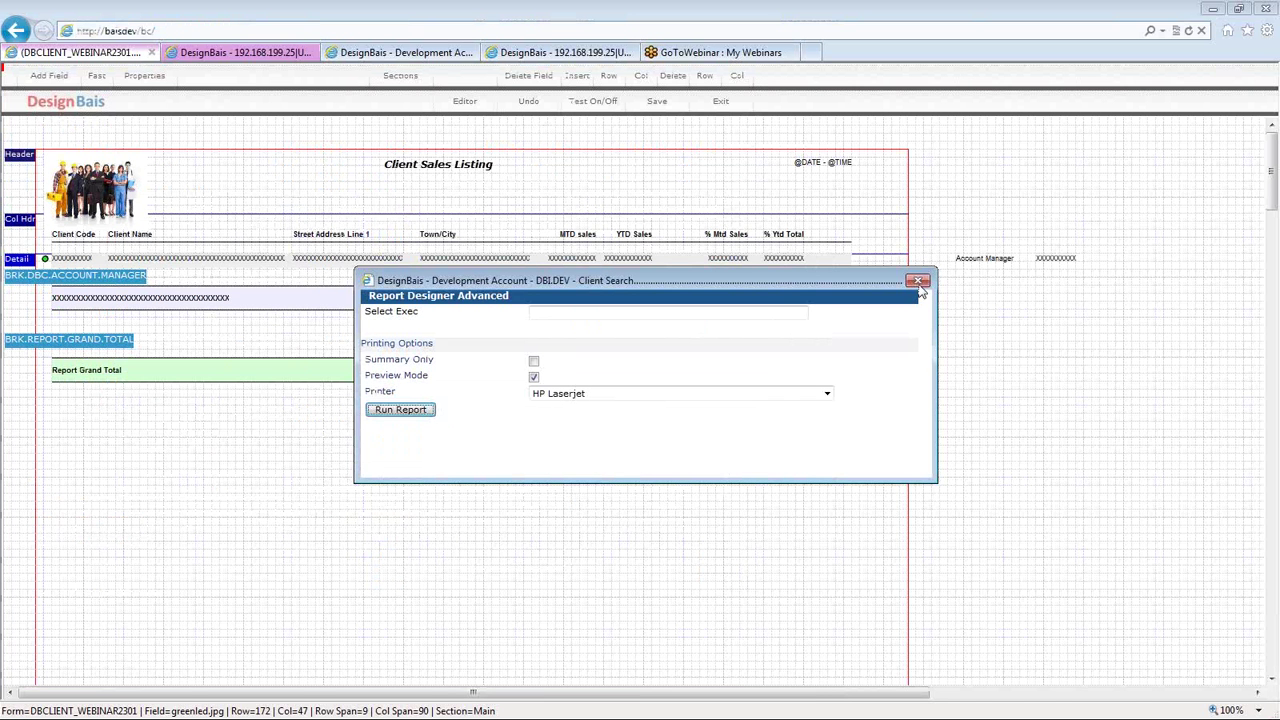
left_click(918, 282)
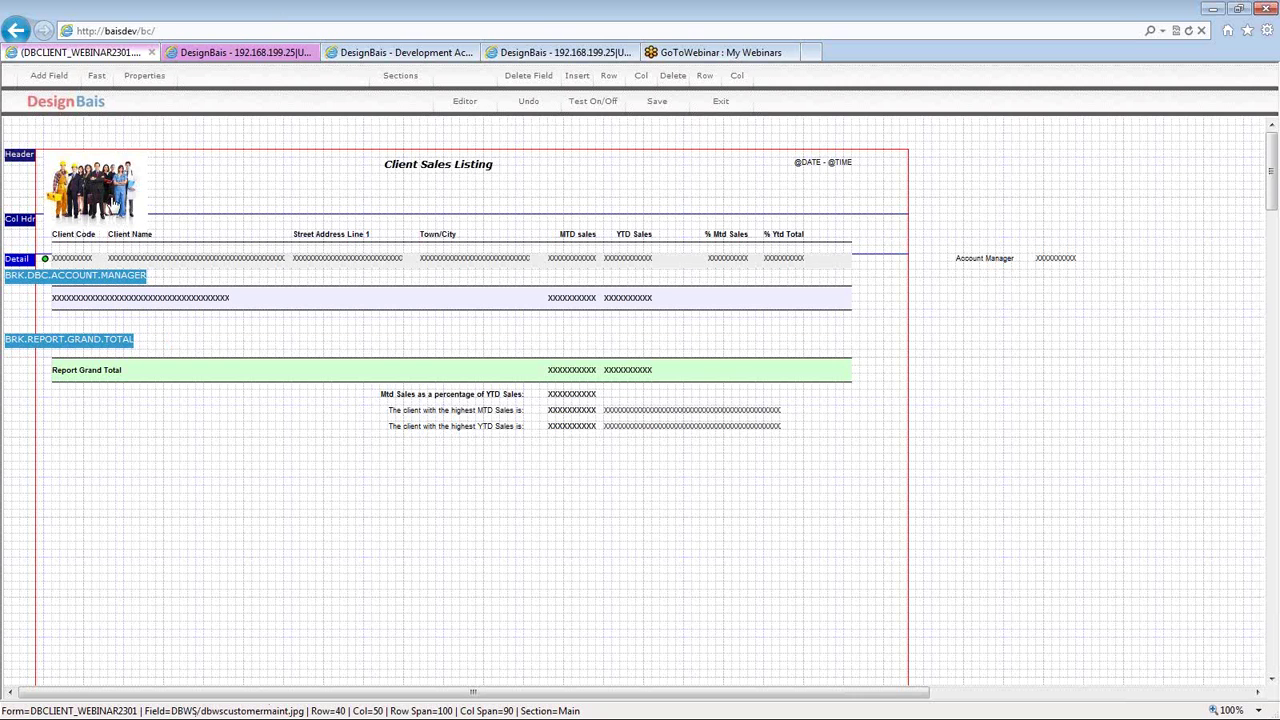
left_click(45, 261)
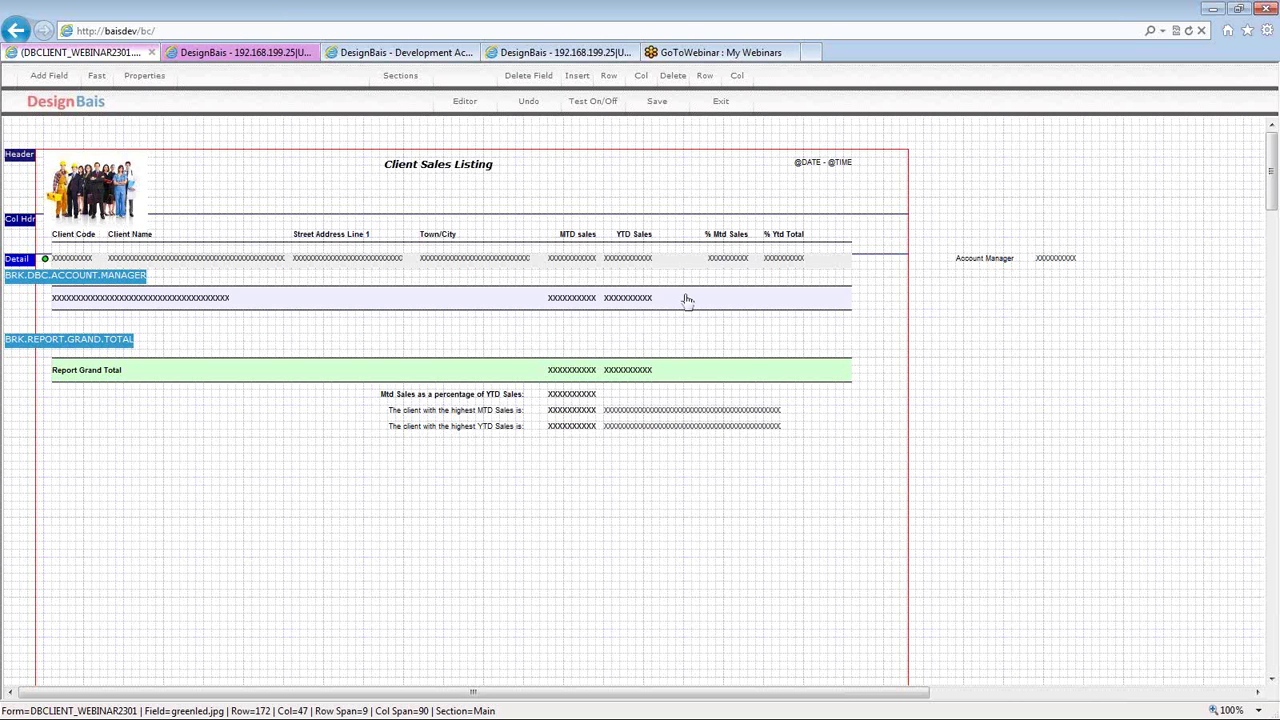
left_click(576, 305)
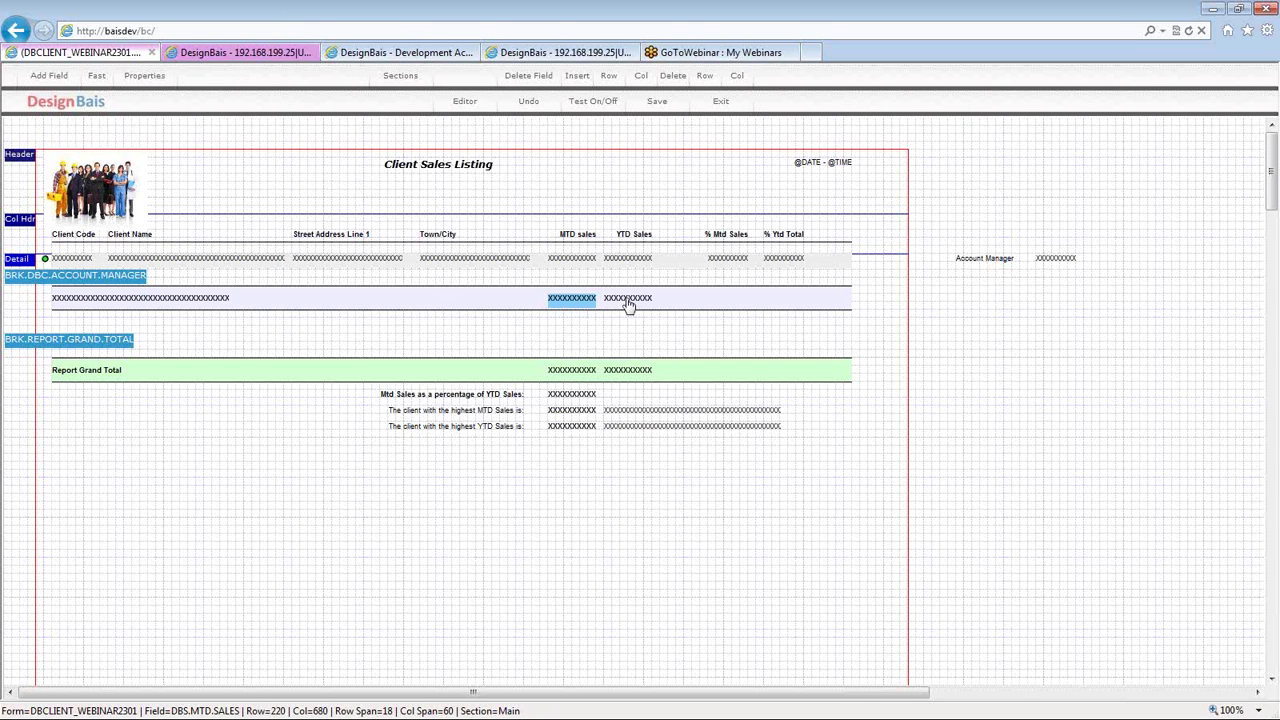
left_click(628, 299)
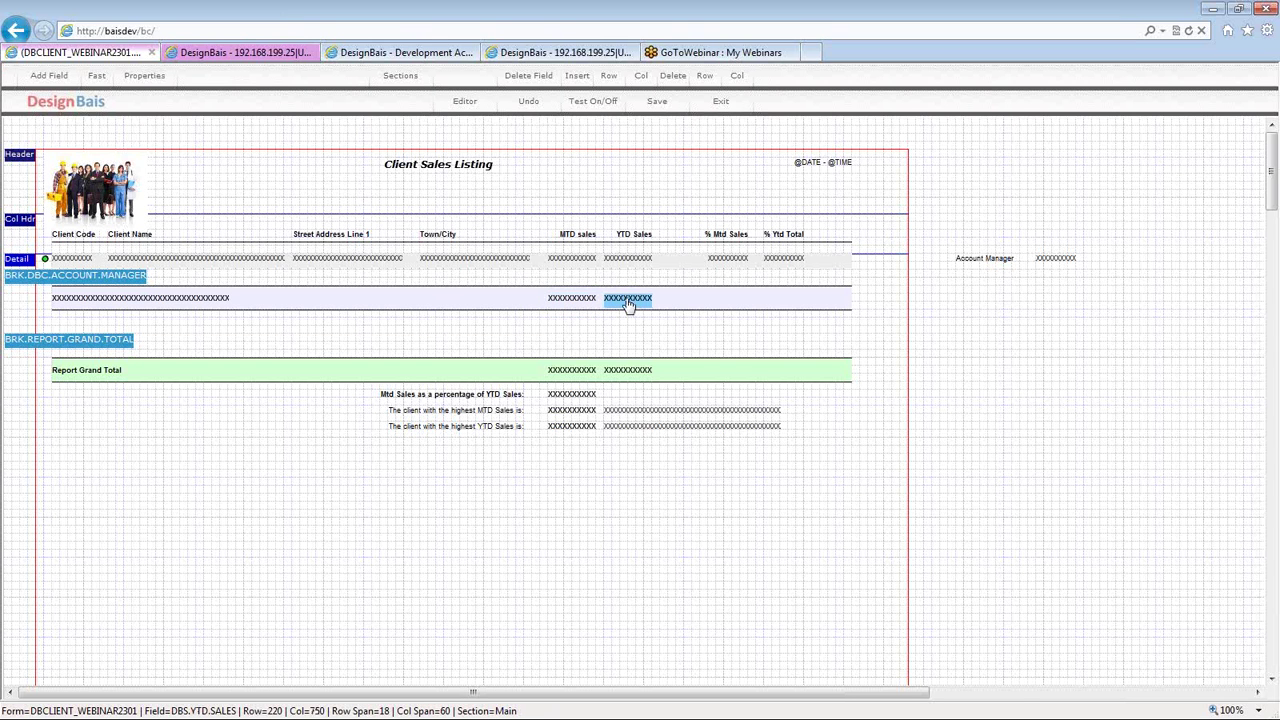
left_click(570, 376)
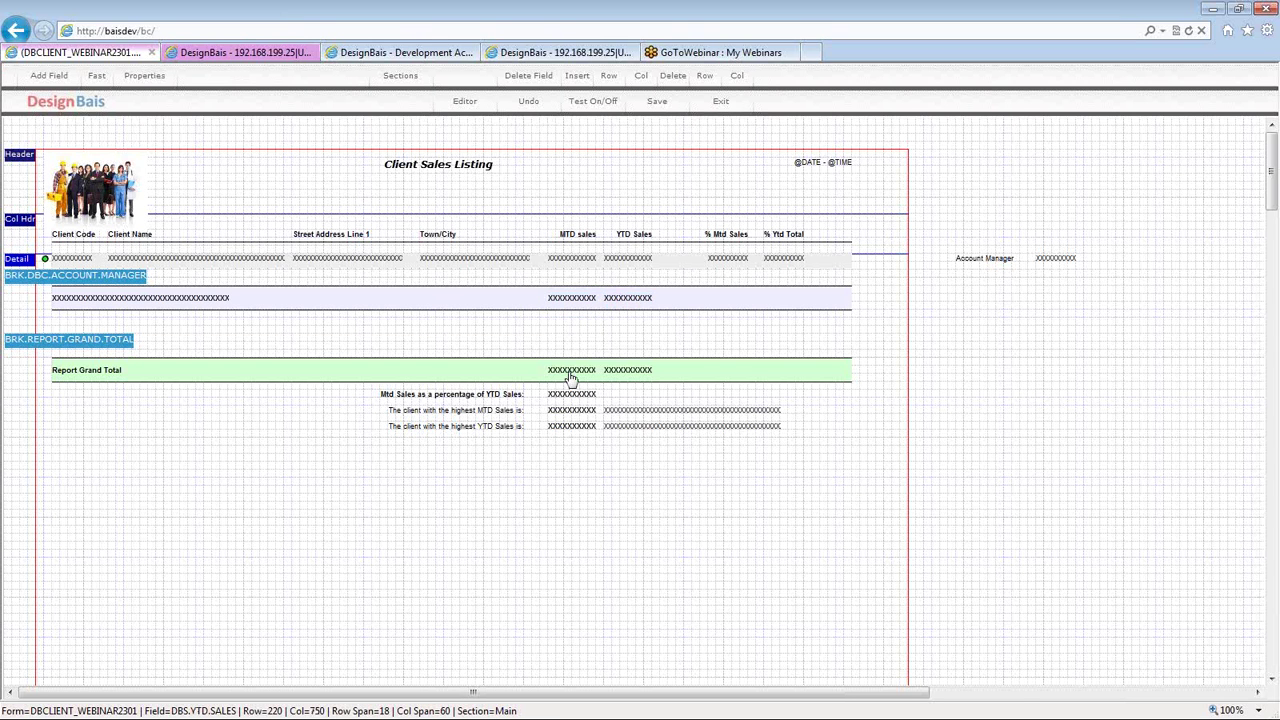
left_click(626, 373)
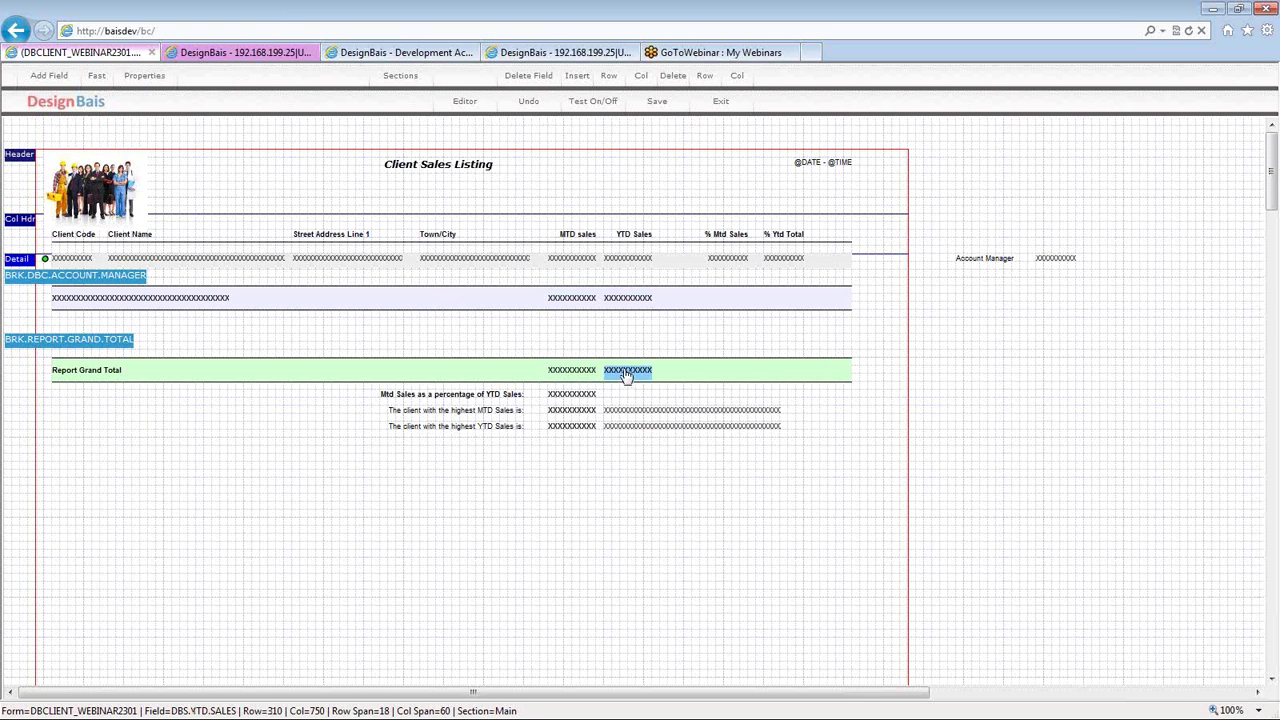
left_click(565, 302)
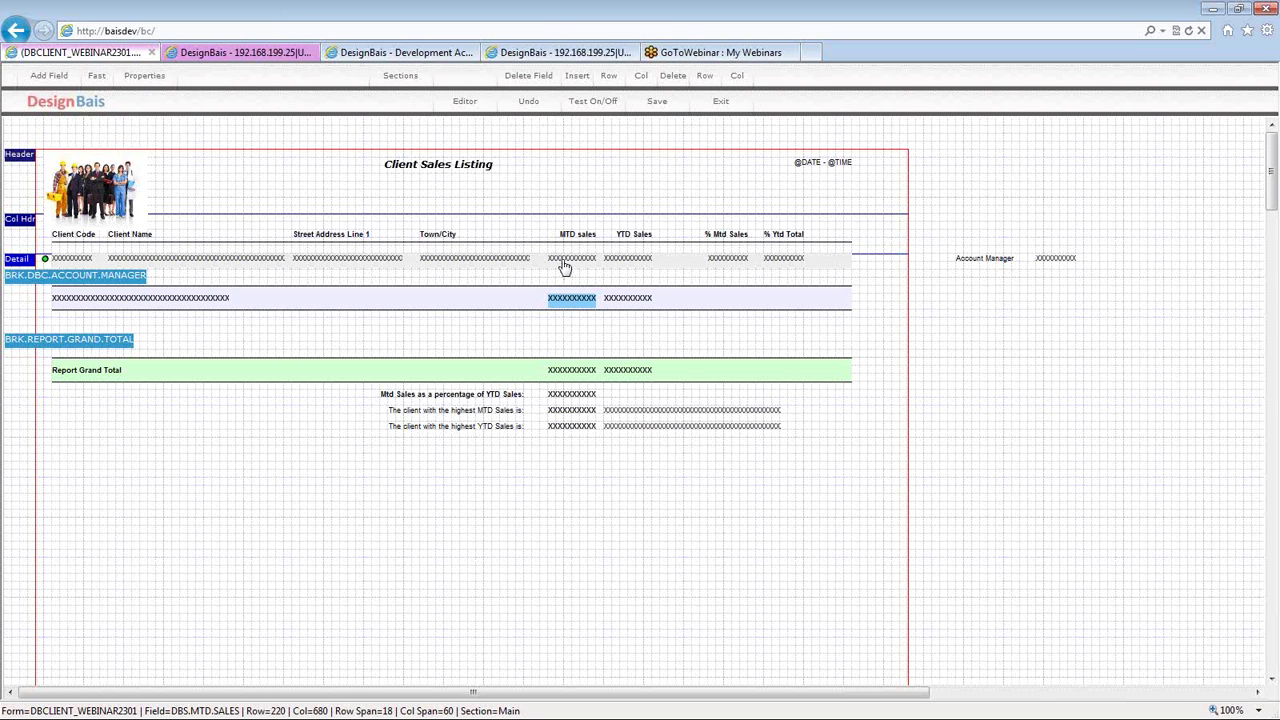
left_click(565, 262)
left_click(563, 302)
left_click(563, 372)
left_click(577, 307)
left_click(572, 262)
- Open the % Mtd Sales (DERIVED.2) field settings, move the popup aside, and view its code block
left_click(725, 264)
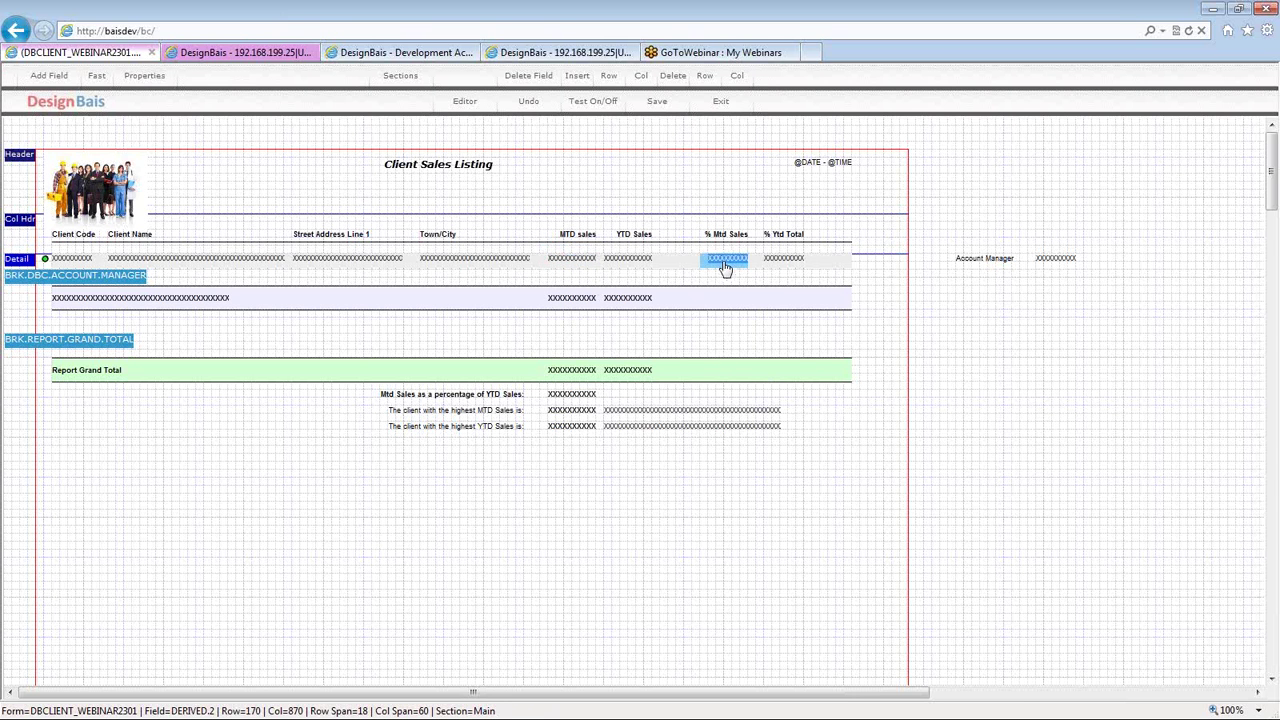
double_click(725, 264)
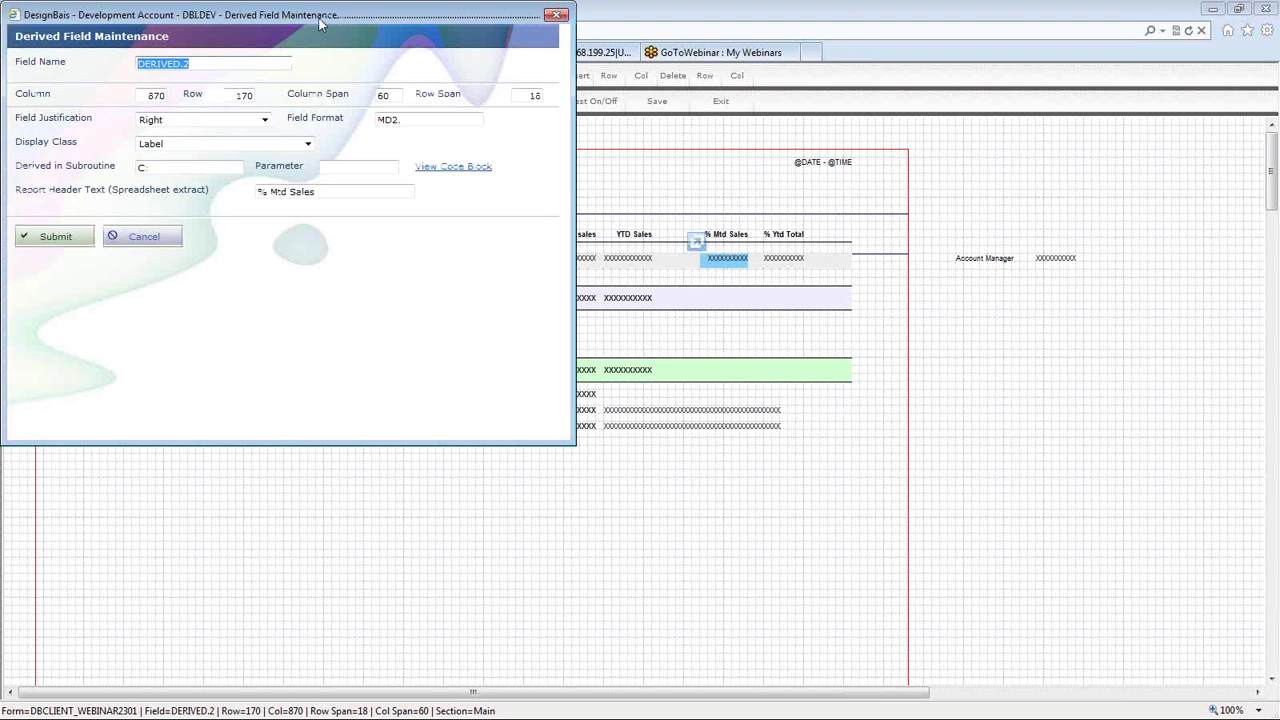
left_click_drag(320, 24, 521, 103)
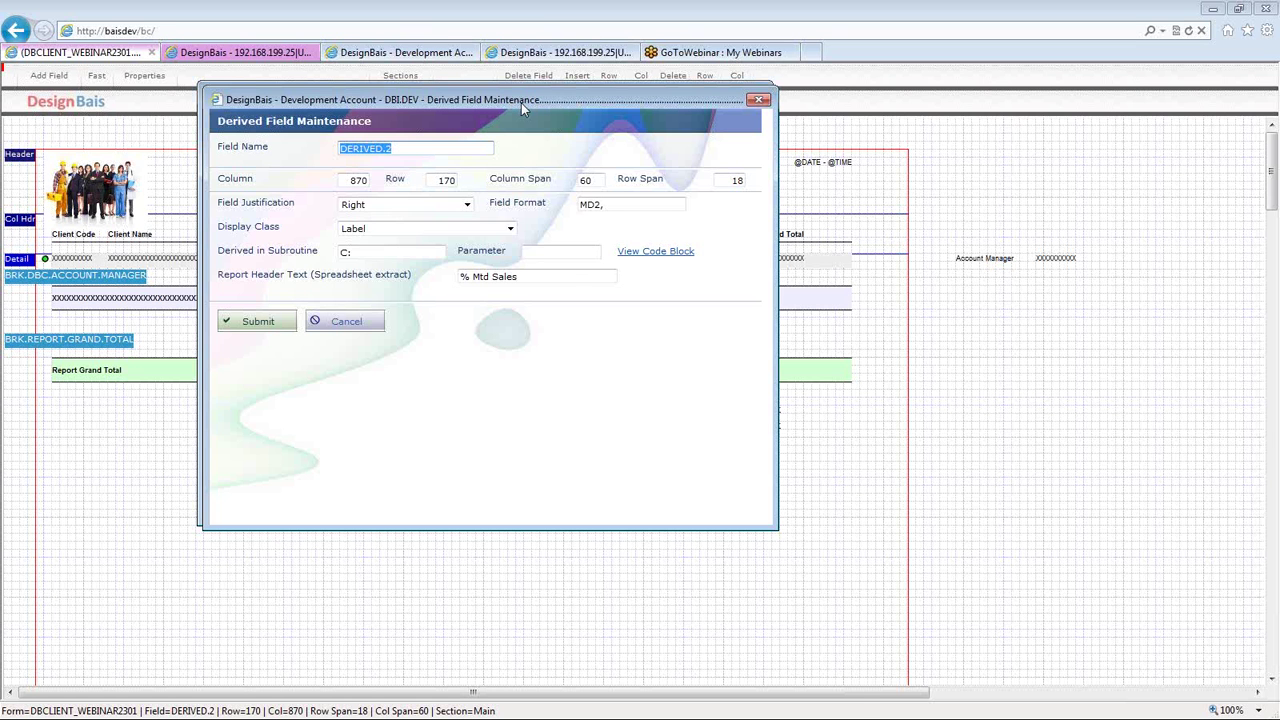
left_click_drag(521, 103, 605, 287)
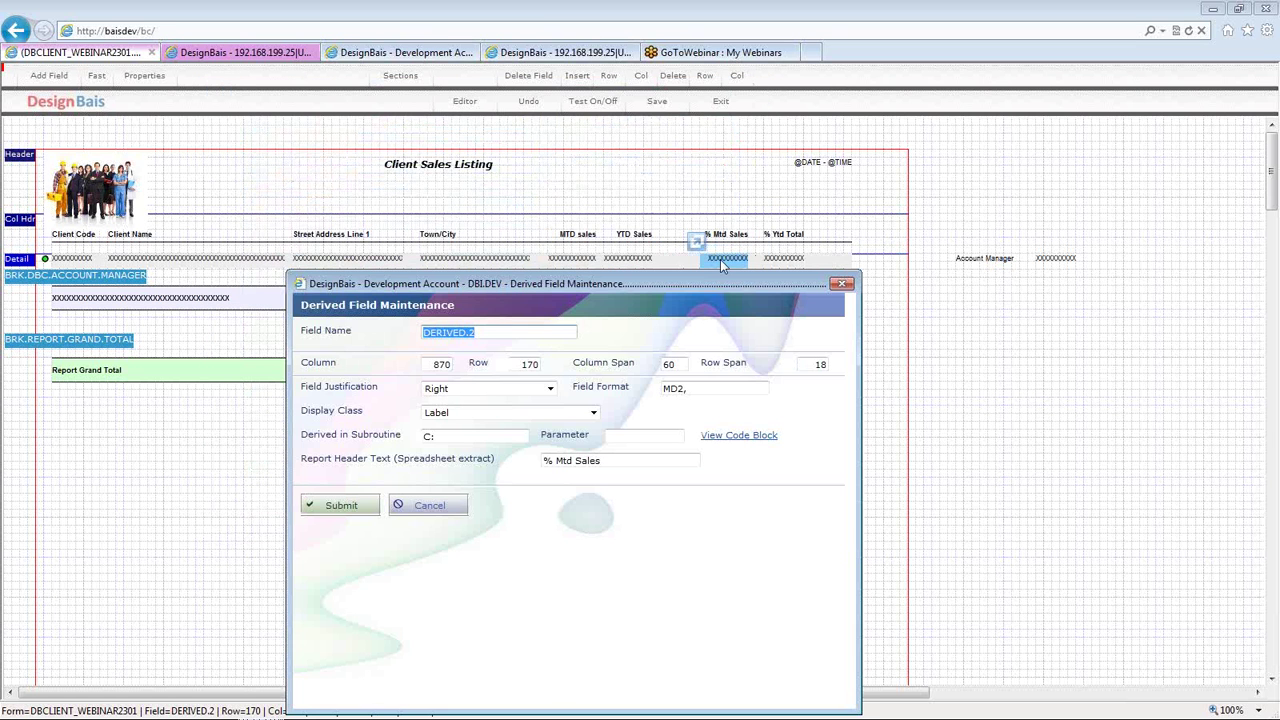
left_click(720, 259)
left_click(456, 436)
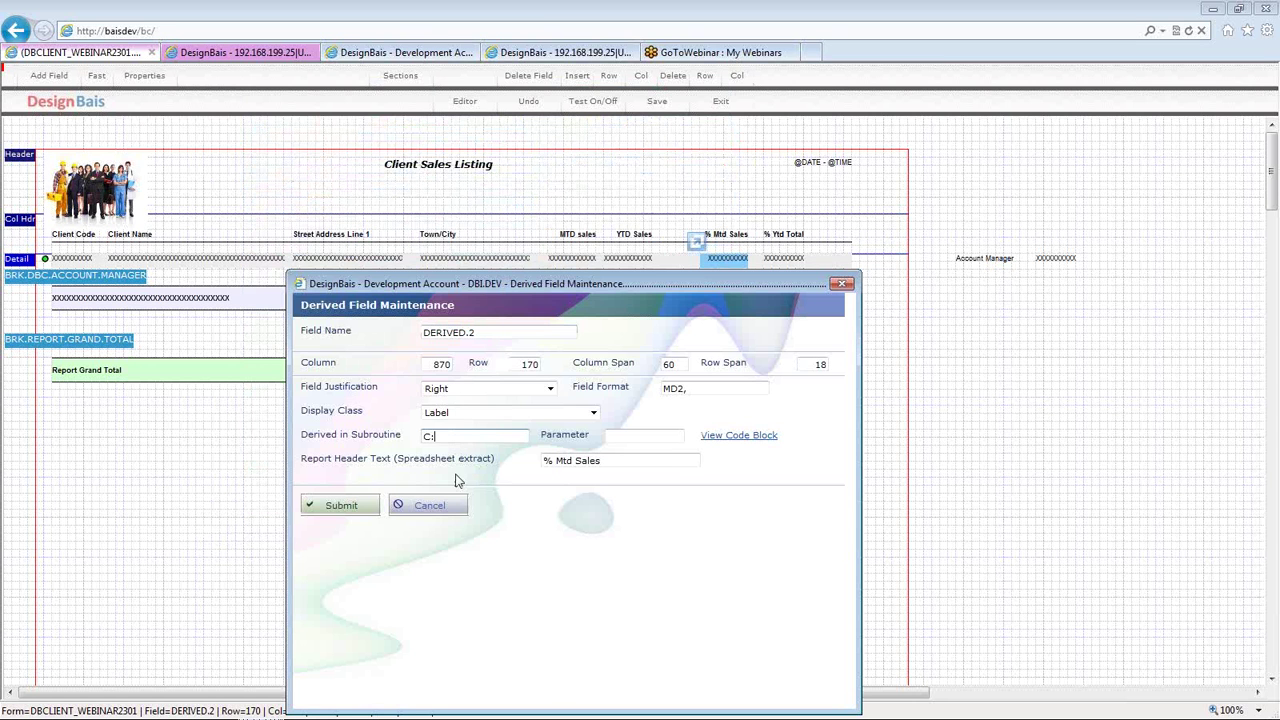
left_click(739, 438)
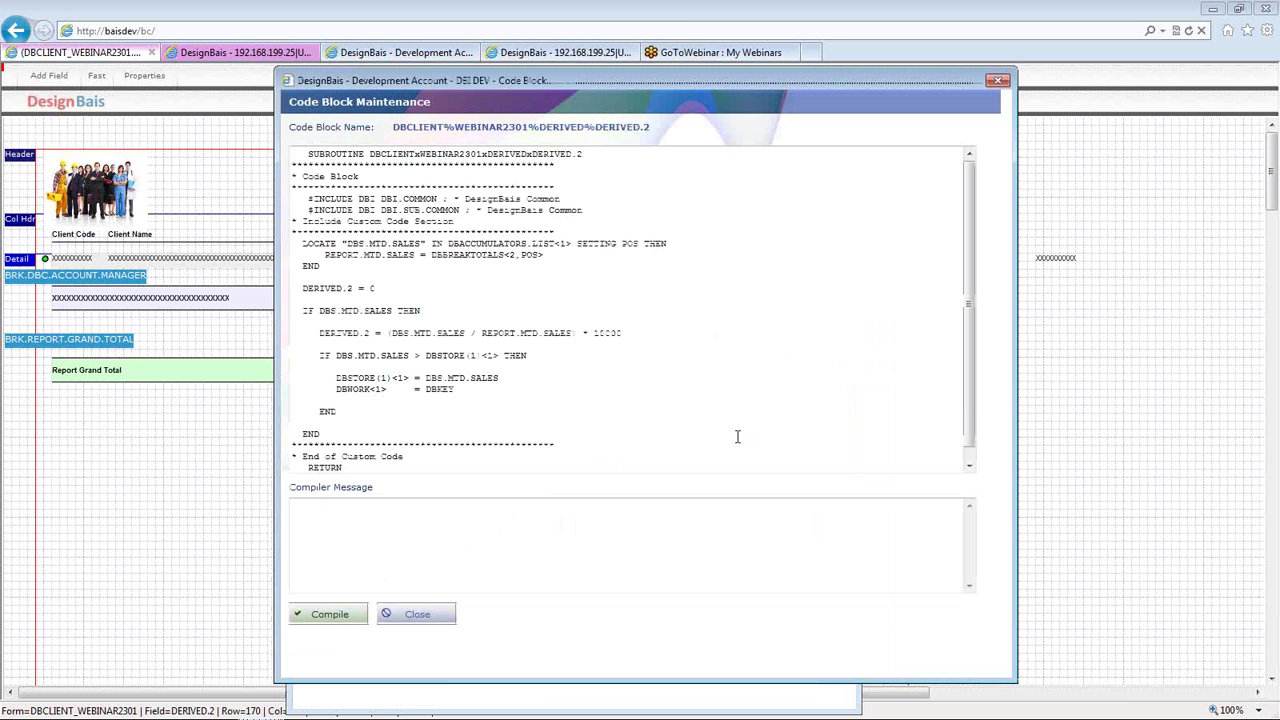
- Insert a new line above the LOCATE statement and begin a CRT debug statement
left_click(752, 411)
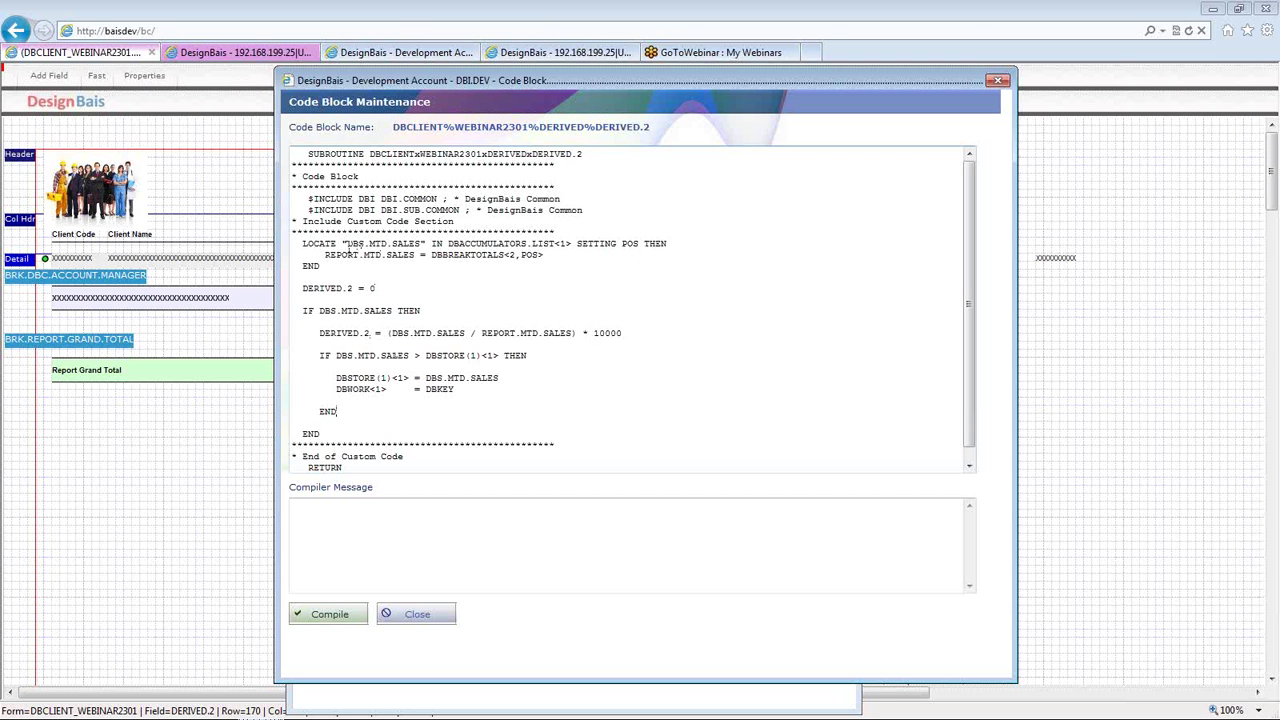
double_click(366, 244)
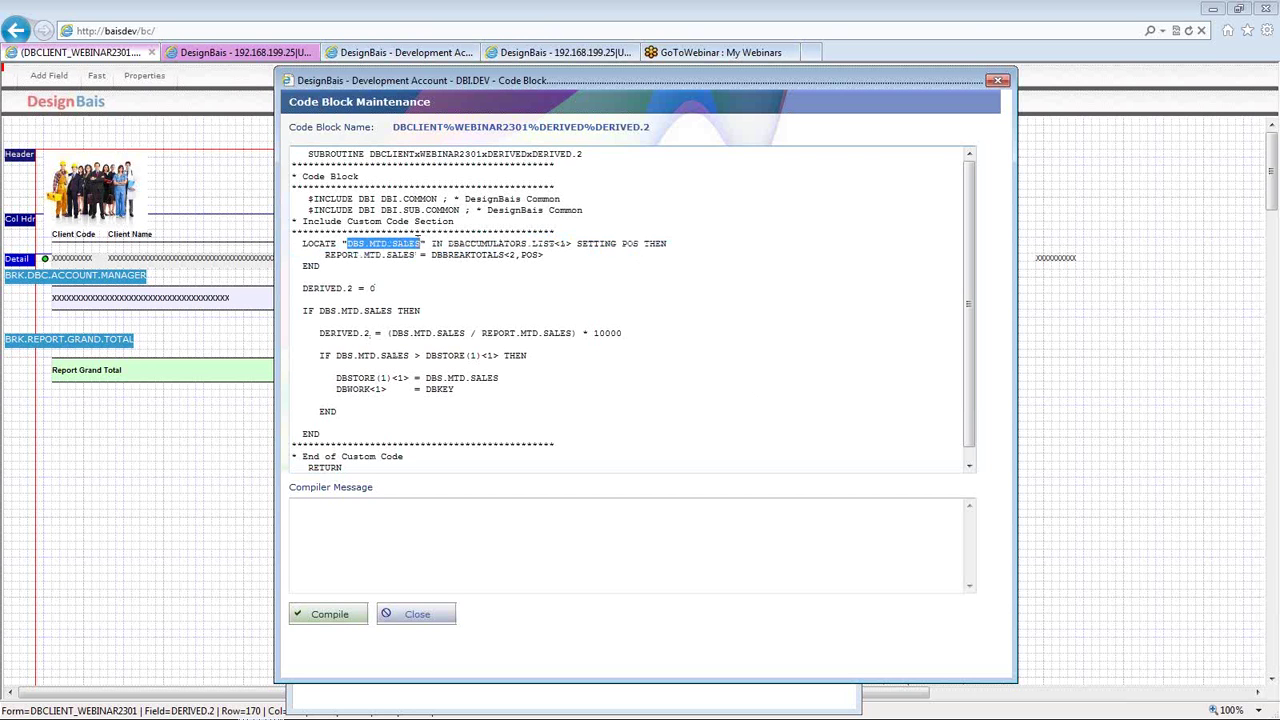
left_click_drag(447, 244, 557, 250)
left_click(557, 244)
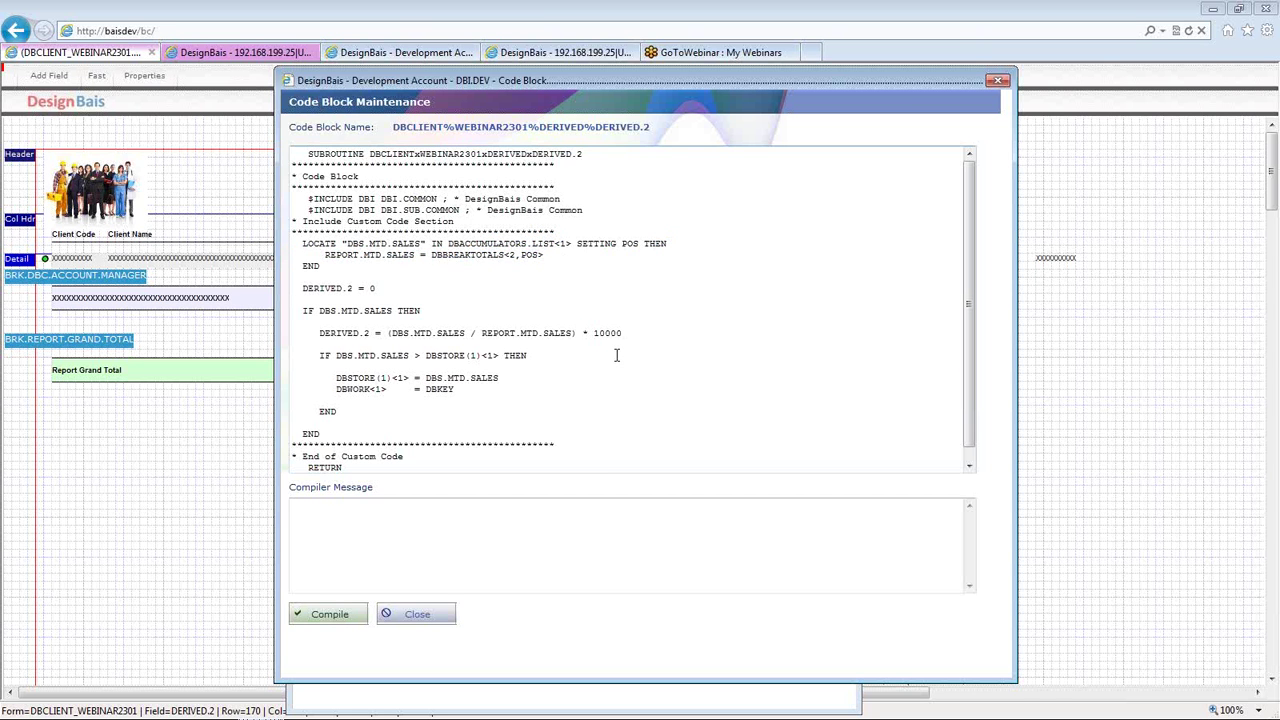
key("Return")
key("Return")
type("CRT ,'")
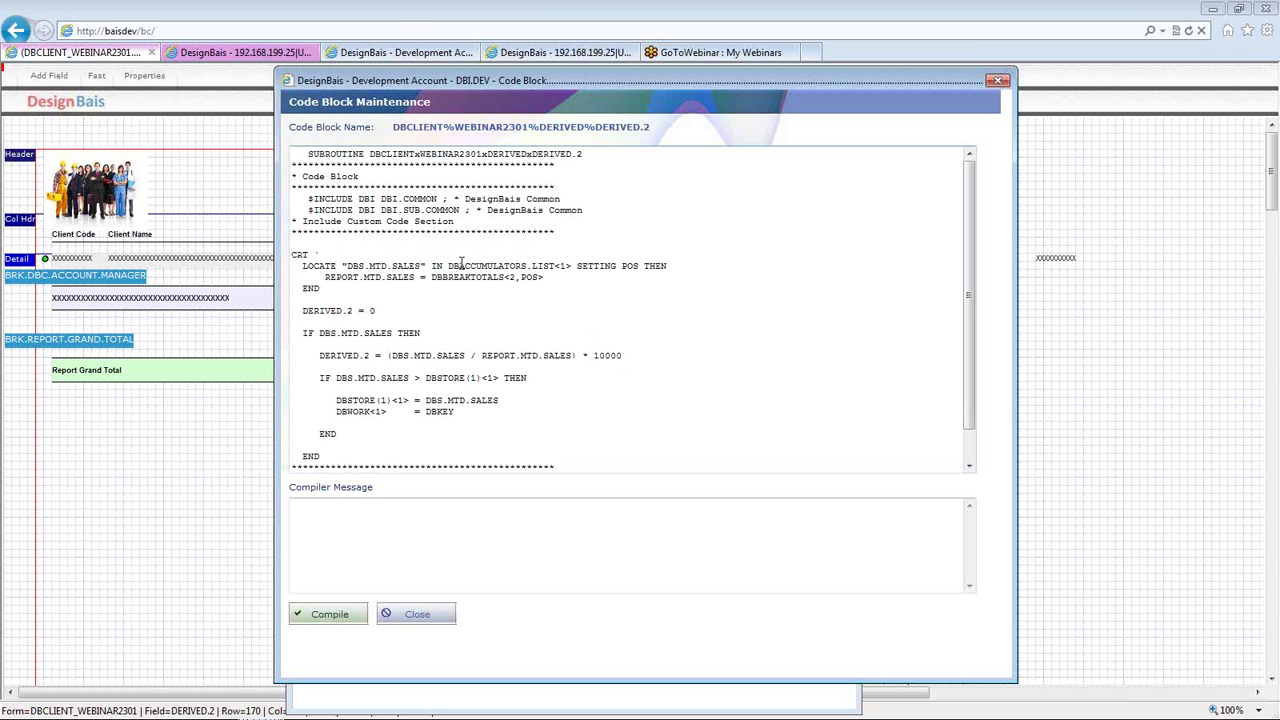
- Make the CRT line print 'DBACCUMULATORS.LIST = ' with its value, add a blank line, and compile
left_click_drag(447, 266, 553, 270)
key("ctrl+c")
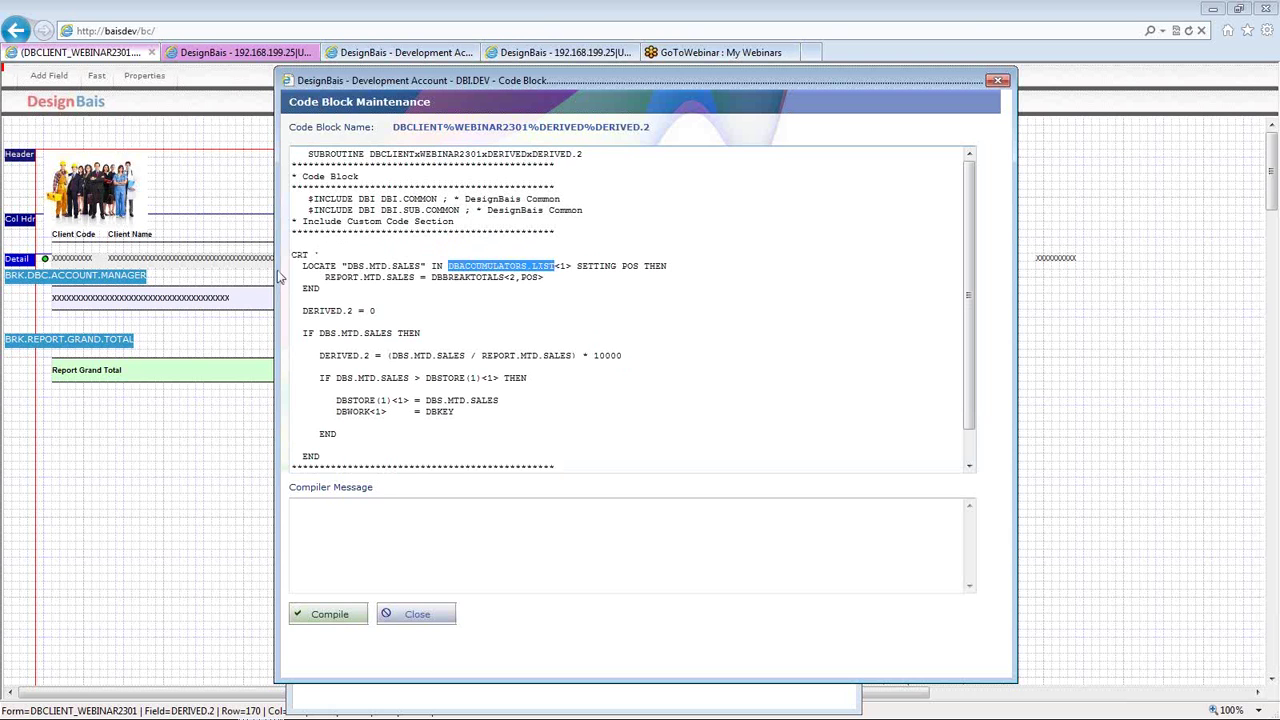
left_click(330, 255)
key("ctrl+v")
type("= ':")
key("ctrl+v")
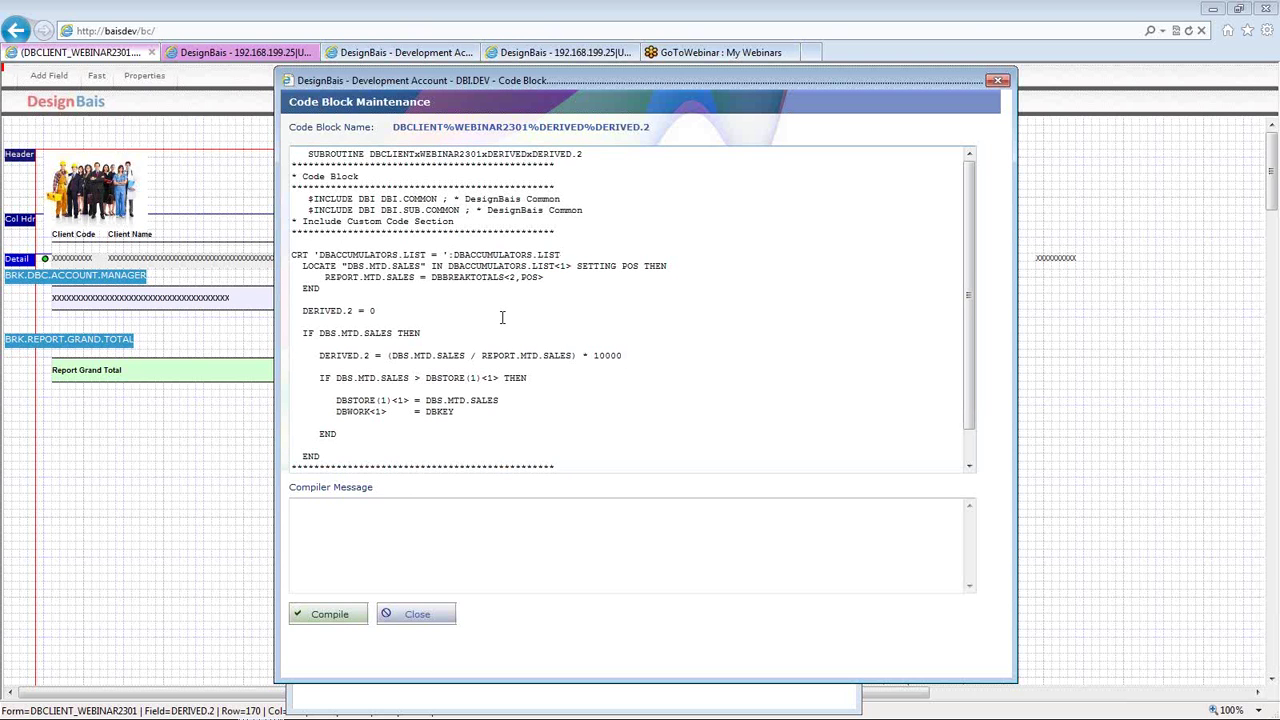
key("Return")
left_click(331, 614)
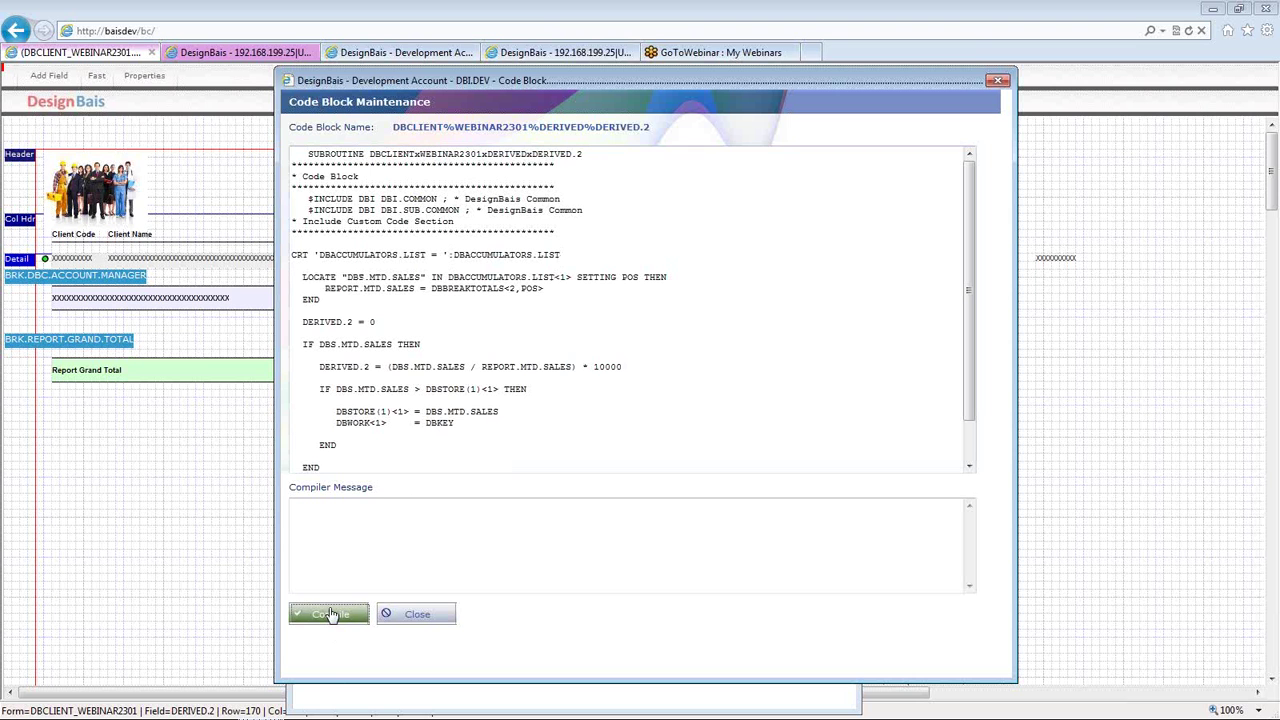
- Submit DERIVED.2, preview the report with its % columns, then reopen the % Mtd Sales field settings
left_click(416, 617)
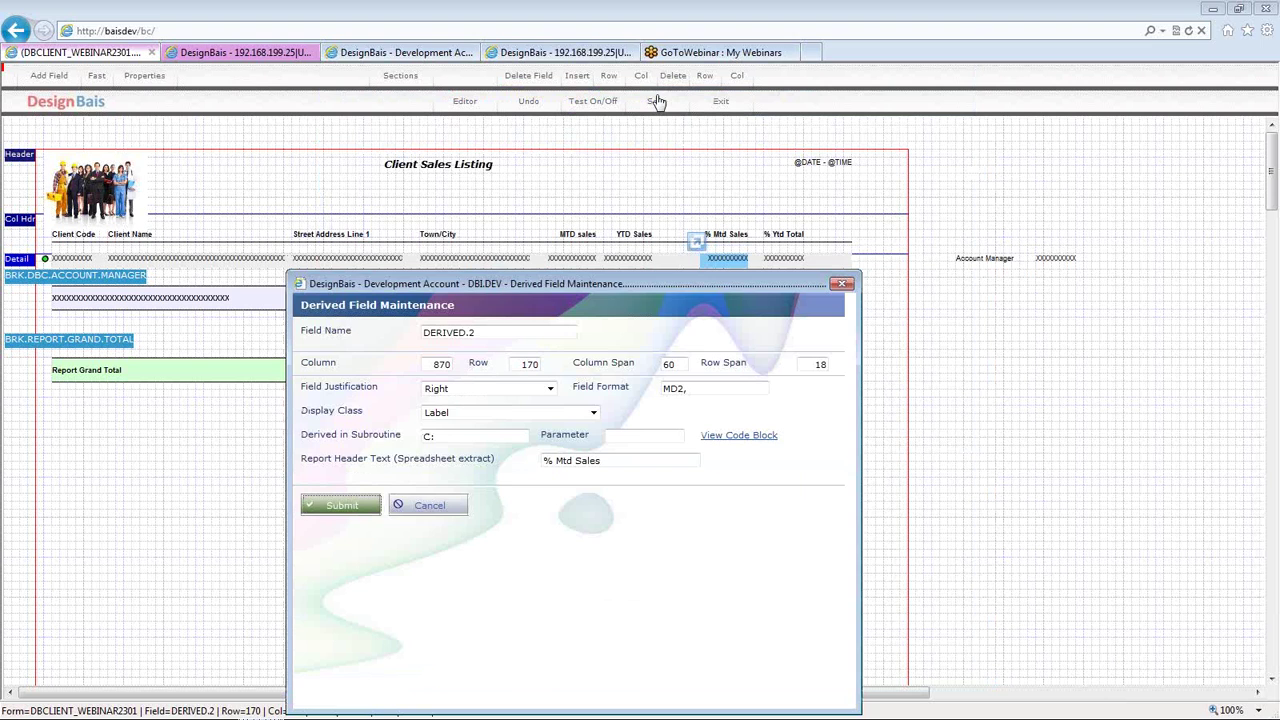
left_click(656, 101)
left_click(597, 106)
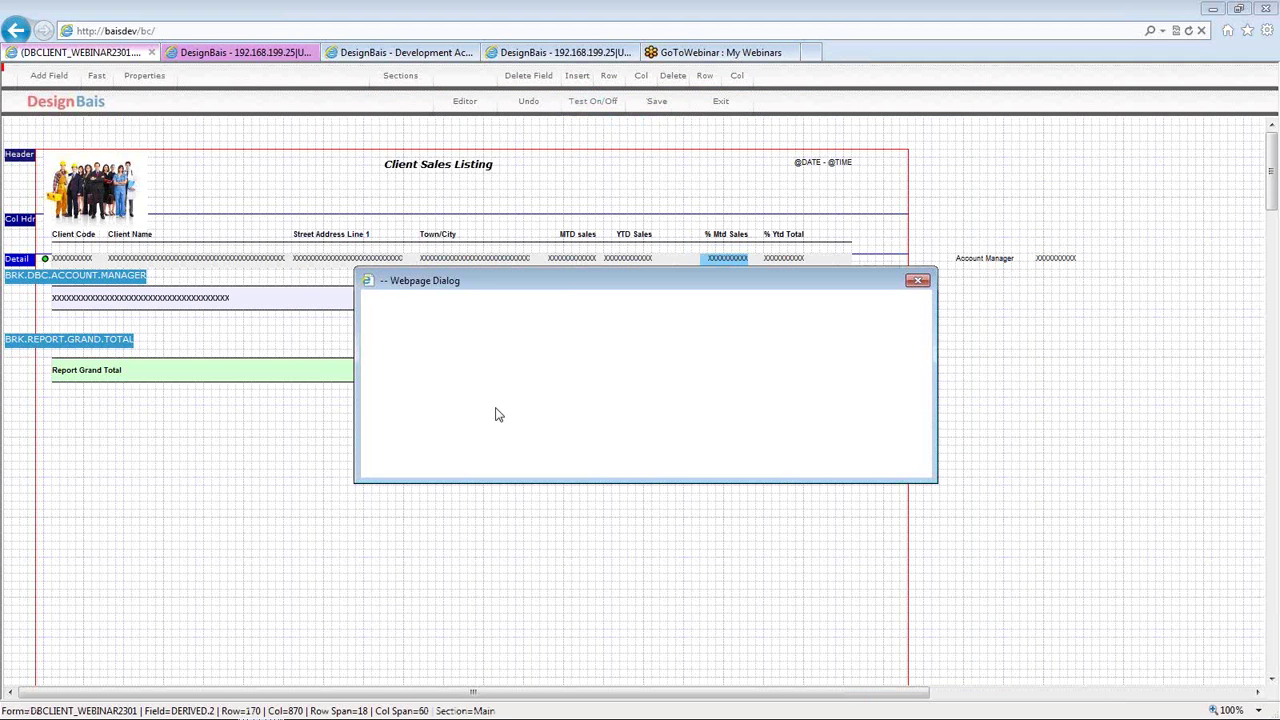
left_click(401, 411)
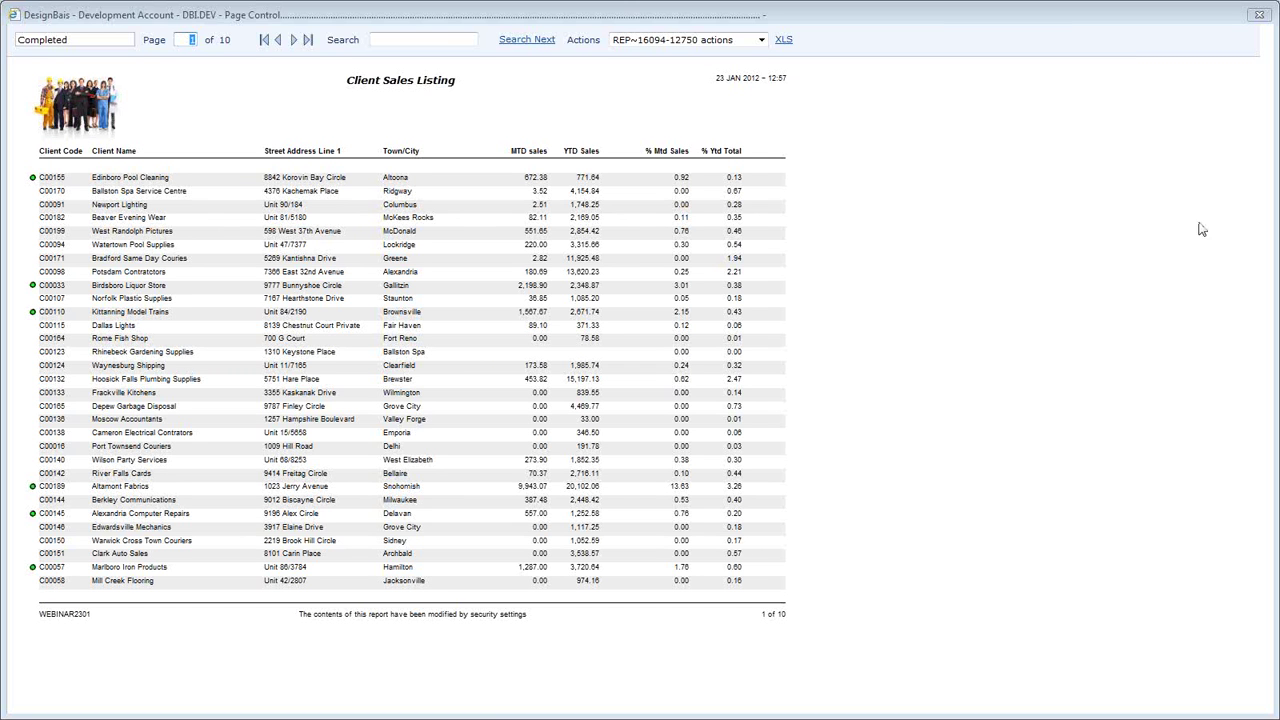
left_click(1260, 16)
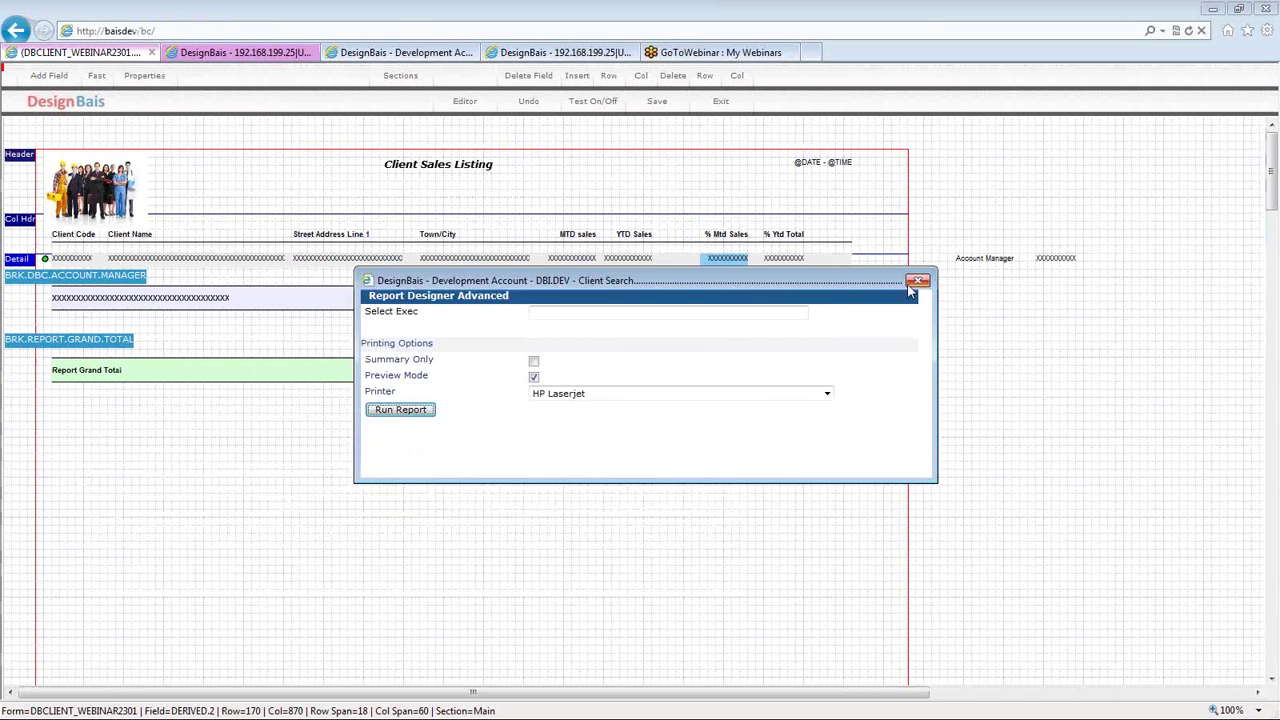
double_click(729, 261)
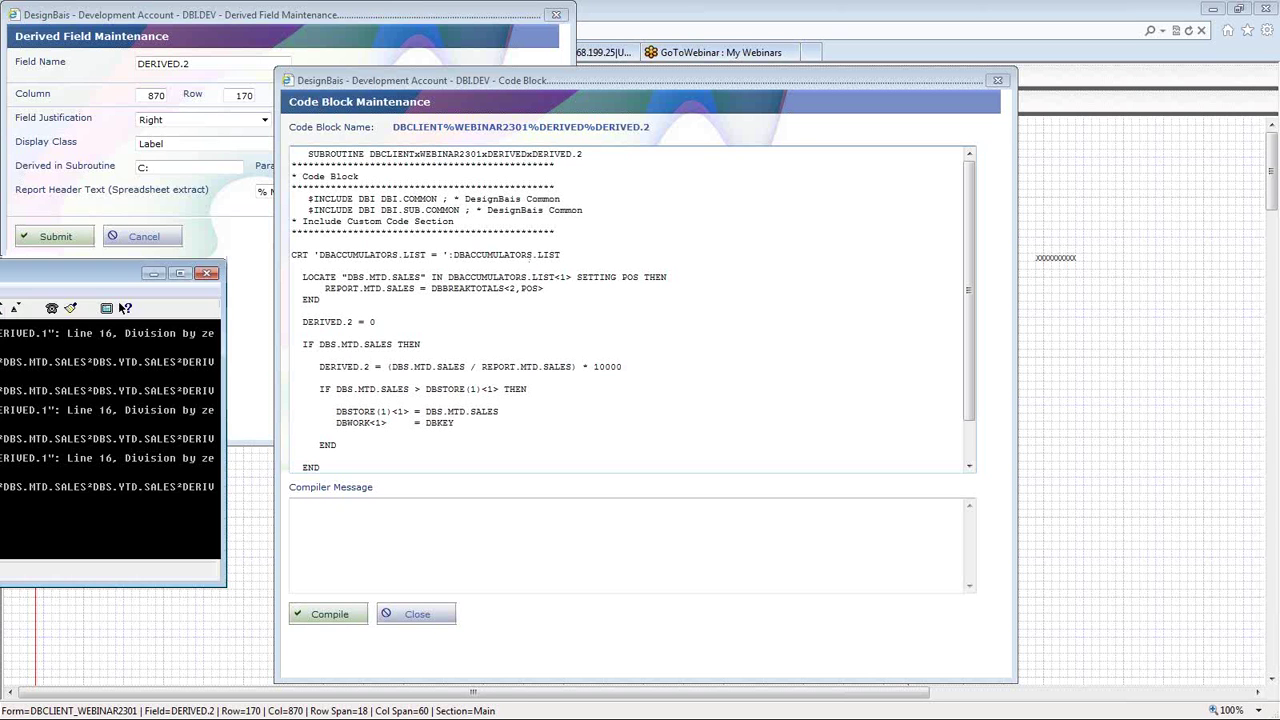
- Drag the SBClient console into view to read the DBACCUMULATORS.LIST debug output
left_click_drag(100, 273, 342, 284)
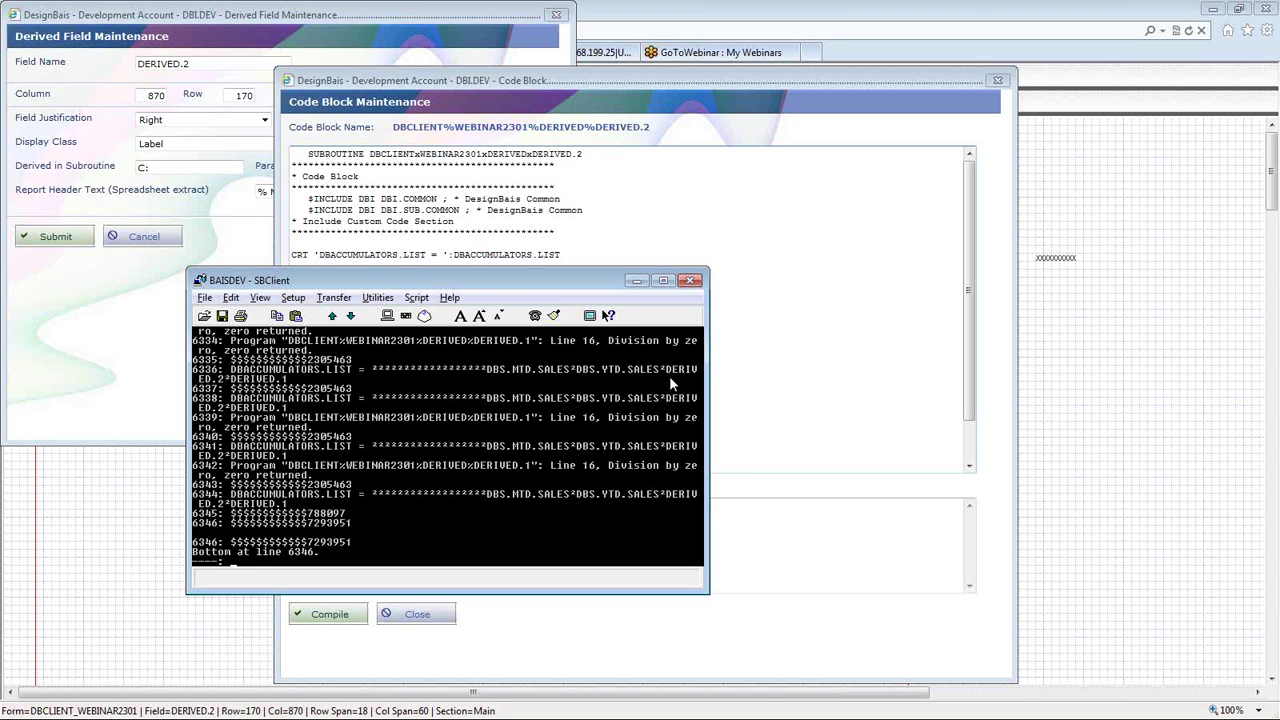
- Enter EX in SBClient to quit the log listing, then return to DERIVED.2's code block
type("EX")
key("Return")
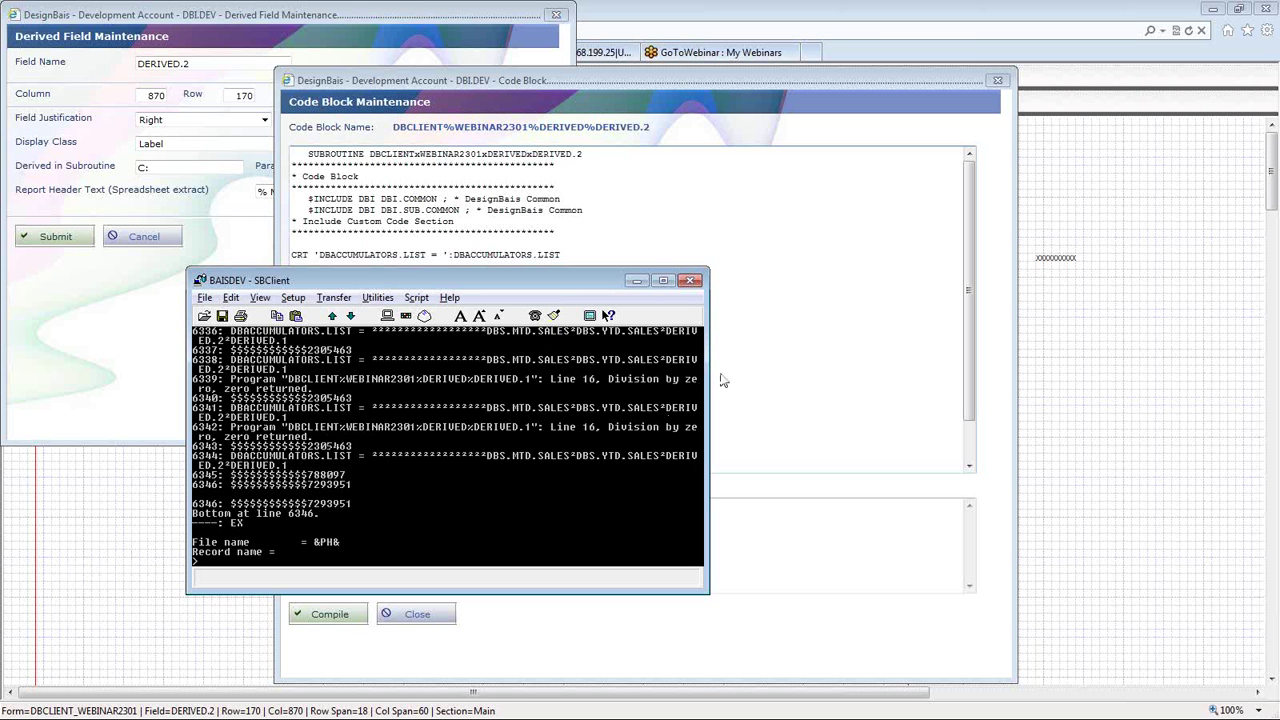
left_click(785, 320)
left_click(478, 405)
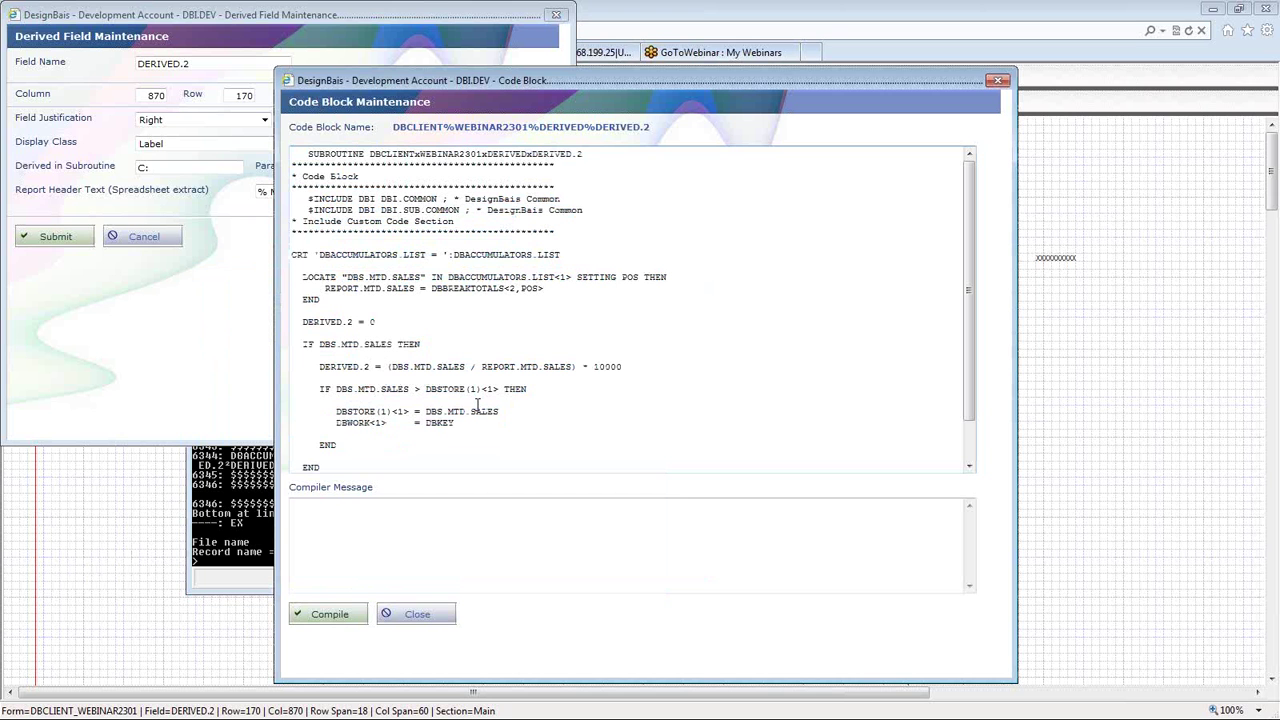
- Delete the CRT debug line and the blank line above LOCATE
double_click(497, 256)
triple_click(497, 256)
key("Delete")
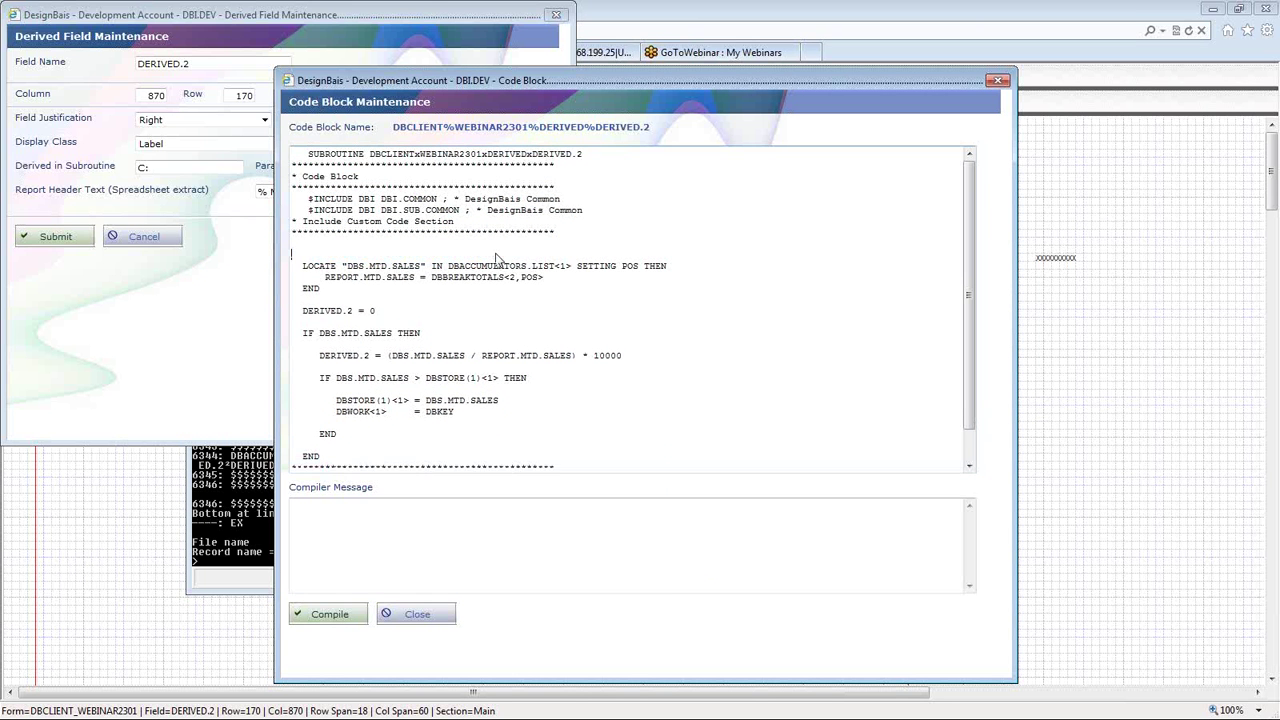
key("Delete")
- Highlight DBS.MTD.SALES, DBACCUMULATORS.LIST, REPORT.MTD.SALES and DBBREAKTOTALS<2,POS> while explaining them
key("shift+Right")
key("shift+Right")
key("shift+Right")
key("shift+Right")
key("shift+Right")
key("shift+Right")
key("shift+Right")
key("shift+Right")
key("shift+Right")
key("shift+Right")
key("shift+Right")
key("shift+Right")
key("shift+Right")
key("End")
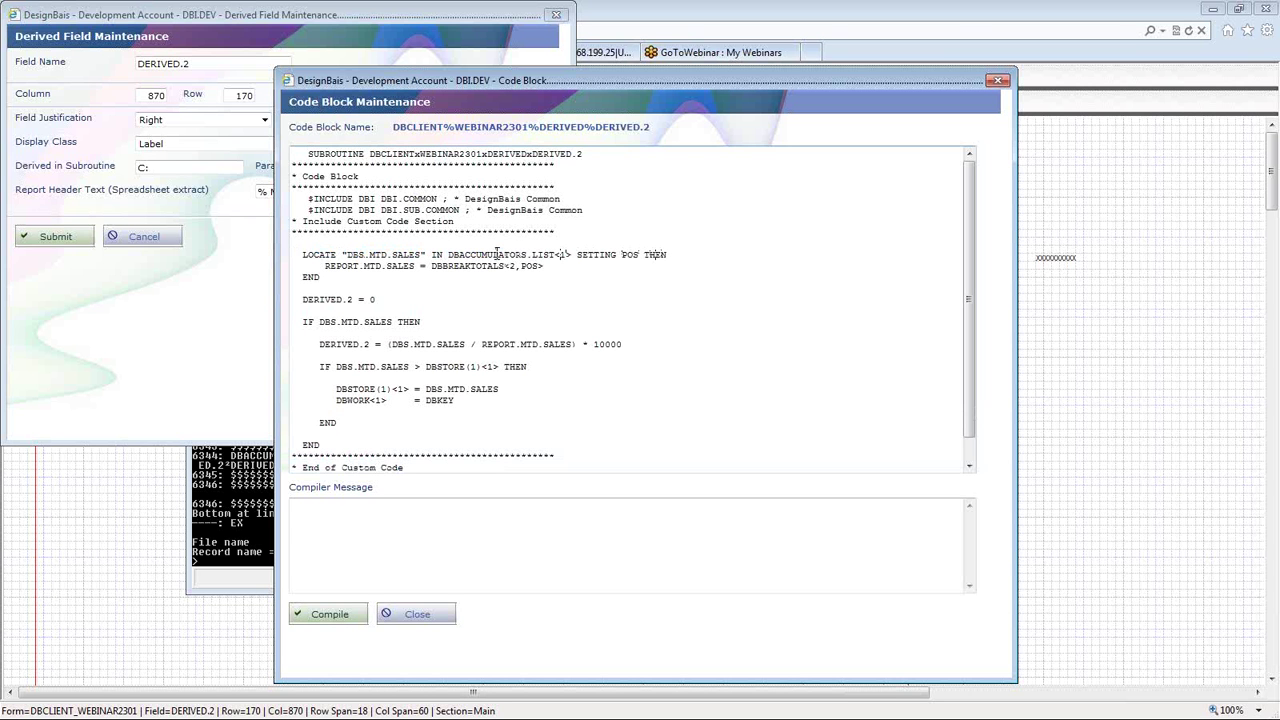
key("Left")
key("Left")
key("Left")
key("shift+Right")
key("shift+Right")
key("shift+Right")
key("shift+Right")
key("shift+Right")
key("shift+Right")
key("shift+Right")
key("shift+Right")
key("shift+Right")
key("shift+Right")
key("shift+Right")
key("shift+Right")
key("shift+Right")
key("shift+Right")
key("shift+Right")
key("shift+Right")
key("shift+Right")
key("shift+Right")
key("shift+Right")
key("Down")
key("shift+Right")
key("shift+Right")
key("shift+Right")
key("shift+Right")
key("shift+Right")
key("shift+Right")
key("shift+Right")
key("shift+Right")
key("shift+Right")
key("shift+Right")
key("shift+Right")
key("shift+Right")
key("shift+Right")
key("shift+Right")
key("shift+Right")
key("shift+Right")
key("Right")
key("shift+End")
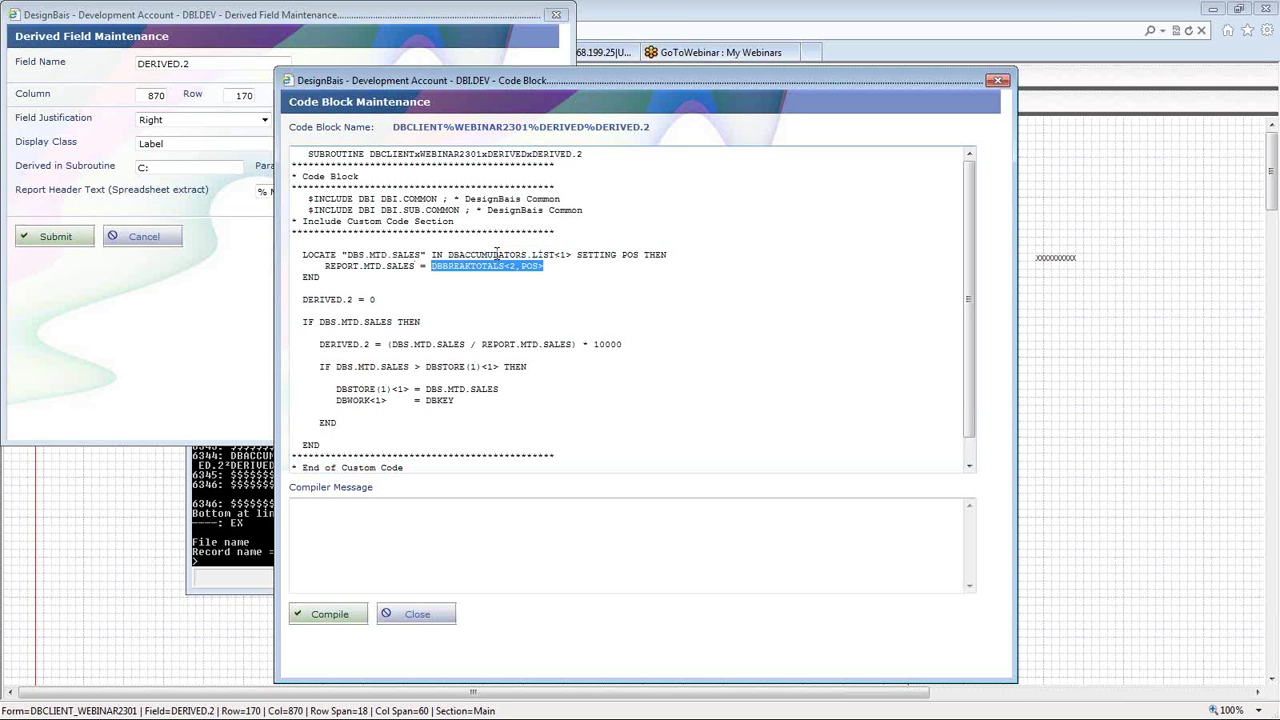
- Point out DBBREAKTOTALS and DBACCUMULATORS again, leaving the caret after POS>
left_click(505, 262)
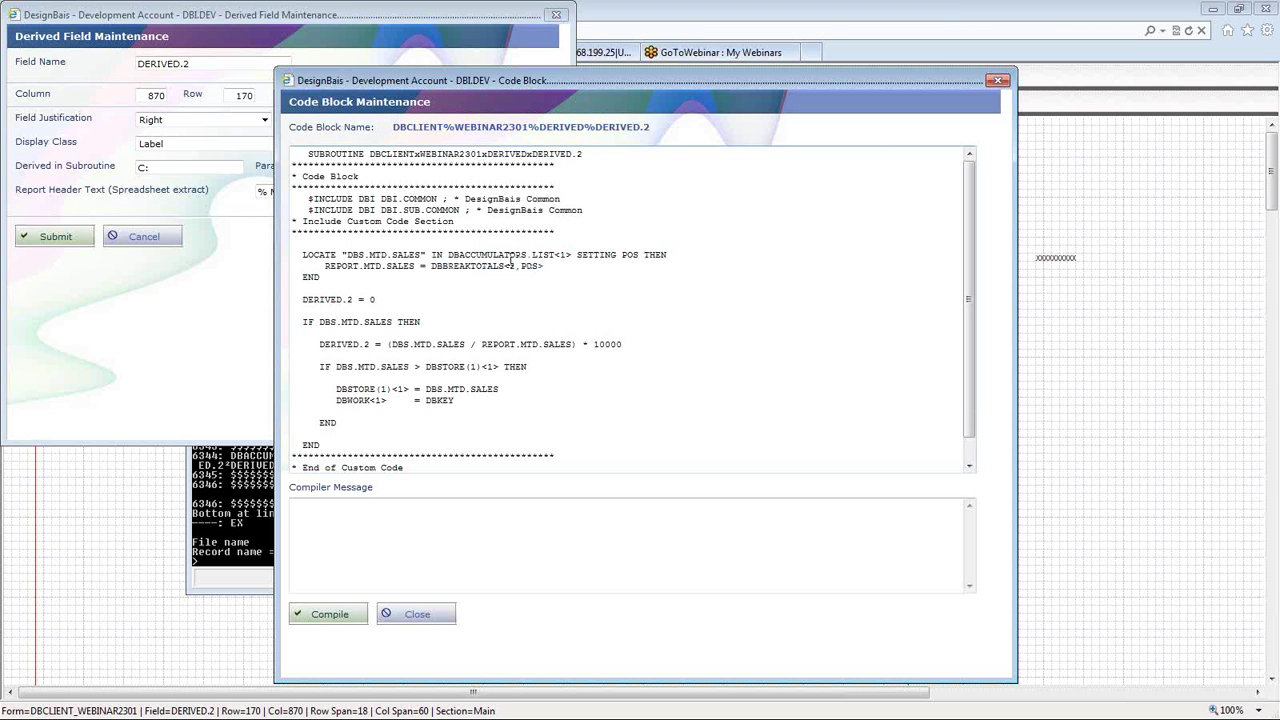
left_click_drag(500, 266, 434, 269)
left_click(431, 264)
left_click_drag(447, 255, 574, 258)
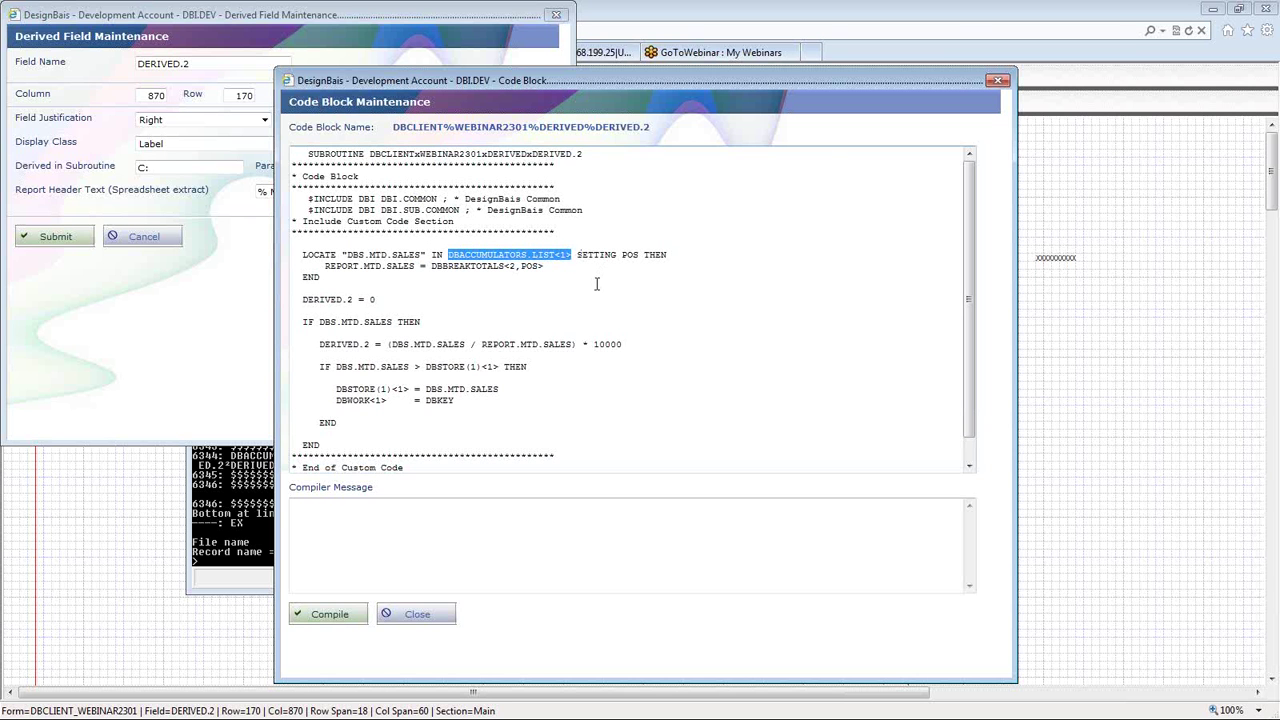
left_click(432, 266)
left_click_drag(432, 266, 516, 267)
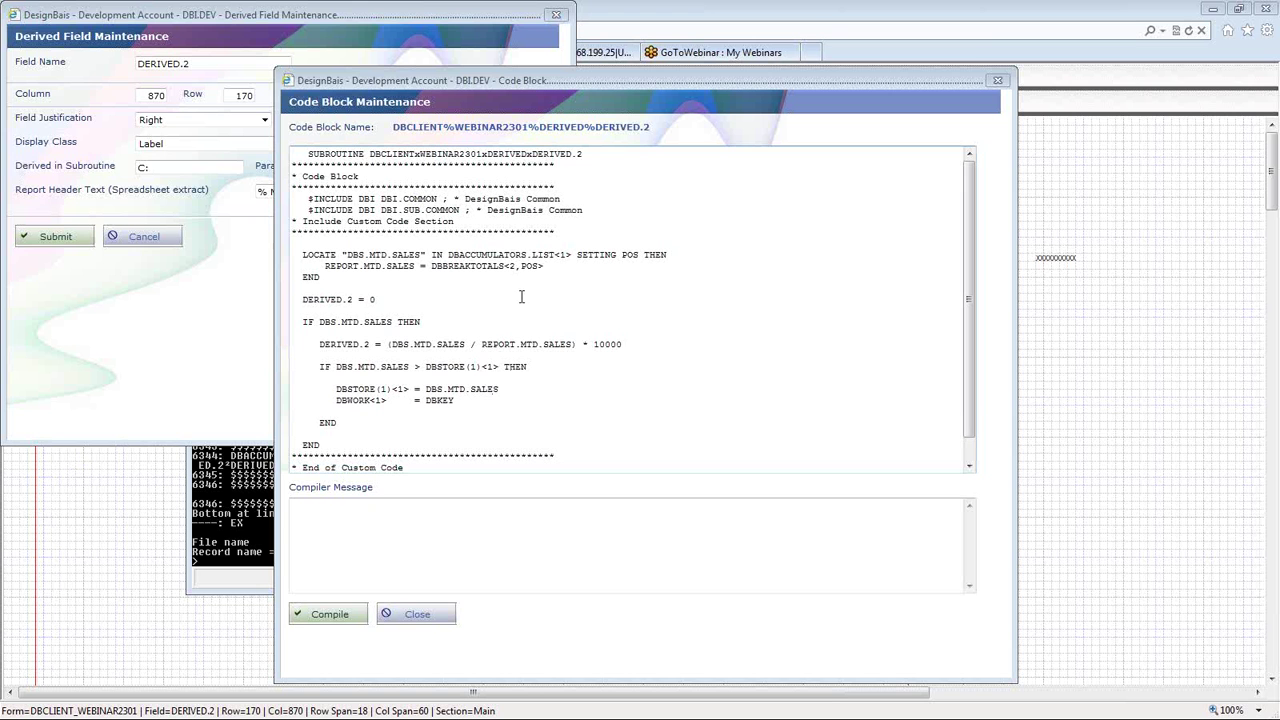
left_click(549, 268)
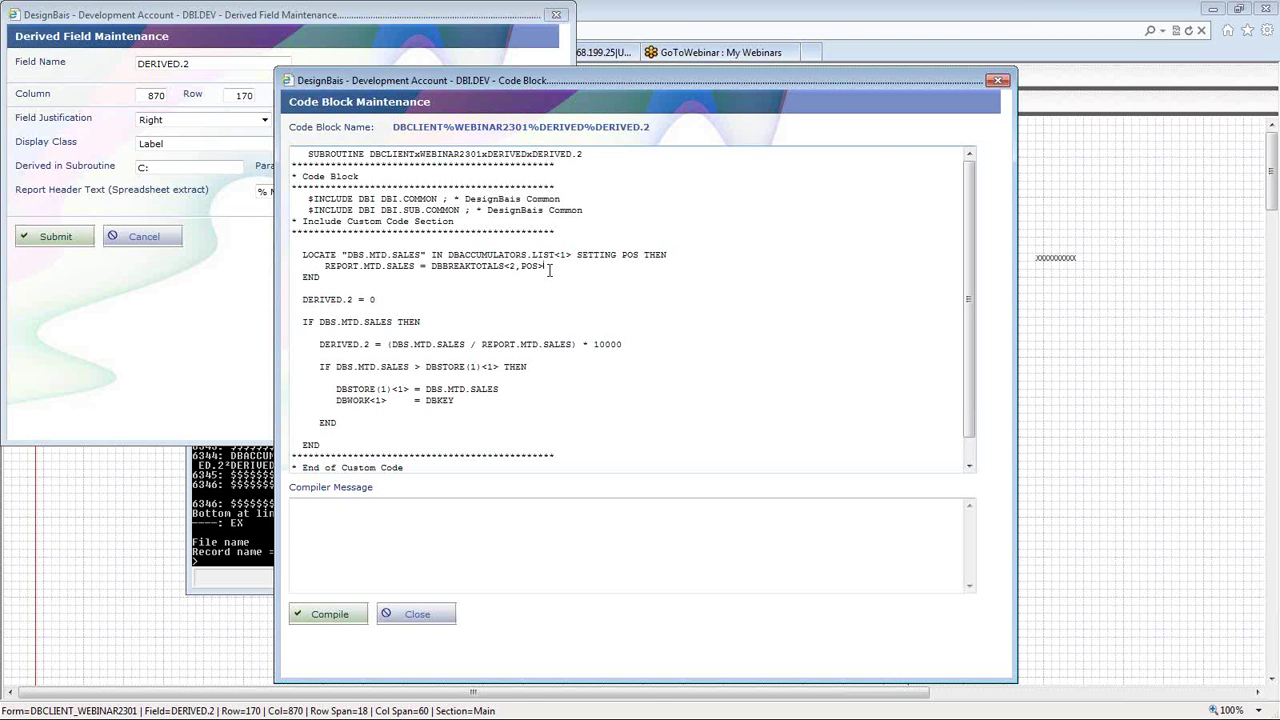
- Review the LOCATE block and keep DBS.MTD.SALES as the variable tested on the IF line
triple_click(554, 273)
left_click_drag(341, 254, 426, 254)
left_click(453, 256)
left_click_drag(545, 266, 518, 266)
double_click(372, 267)
triple_click(372, 267)
left_click(372, 270)
left_click_drag(394, 322, 318, 322)
left_click(318, 322)
key("shift+Right")
key("shift+Right")
key("shift+Right")
type("REPORT")
key("BackSpace")
key("BackSpace")
key("BackSpace")
key("BackSpace")
key("BackSpace")
key("BackSpace")
type("DBS")
key("shift+Right")
key("shift+Right")
key("shift+Right")
key("shift+Right")
key("shift+Right")
key("shift+Right")
key("shift+Right")
key("shift+Right")
key("shift+Right")
key("shift+Right")
key("shift+Right")
key("shift+Right")
key("shift+Right")
- Insert an 'IF DBOTHER.RECORD(2)<DBS.MTD.SALES> THEN' line above the IF DBS.MTD.SALES test
key("Home")
key("Return")
key("Up")
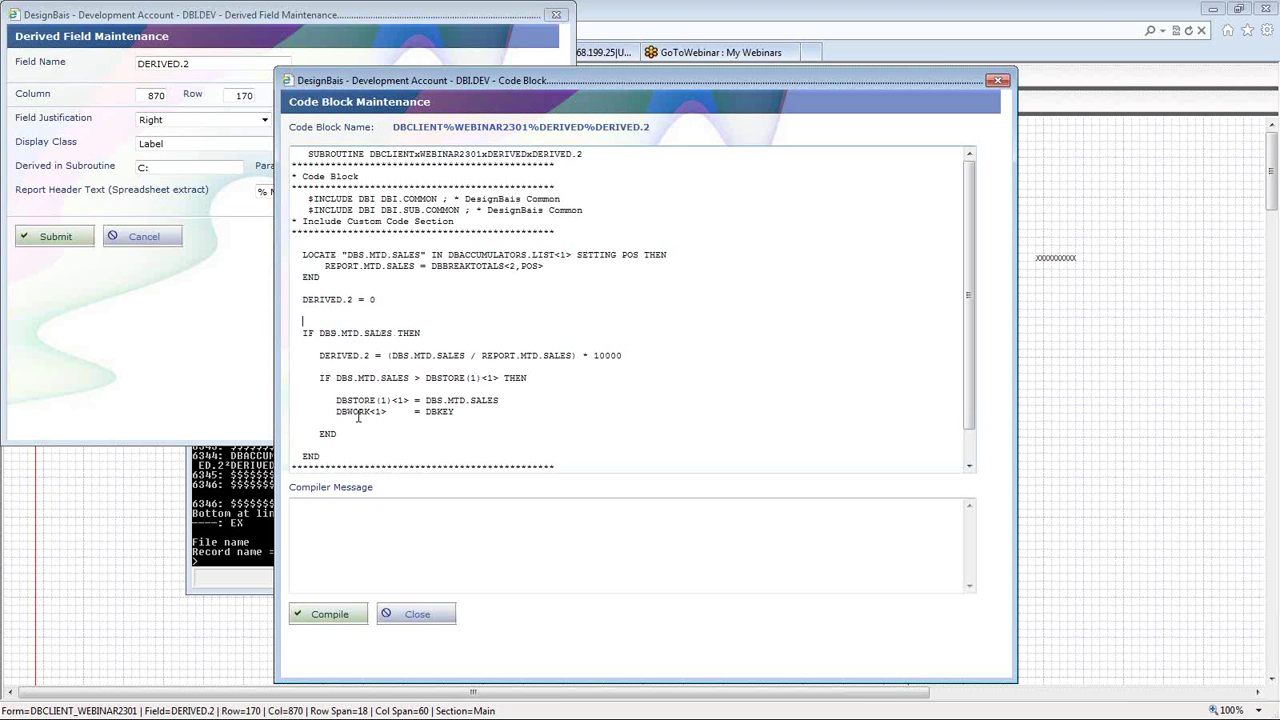
type("IF DBRECORD")
key("BackSpace")
key("BackSpace")
key("BackSpace")
key("BackSpace")
key("BackSpace")
key("BackSpace")
type("C")
type("THER.RECORD(2")
type(")<")
type("DBS.MTD.SALES")
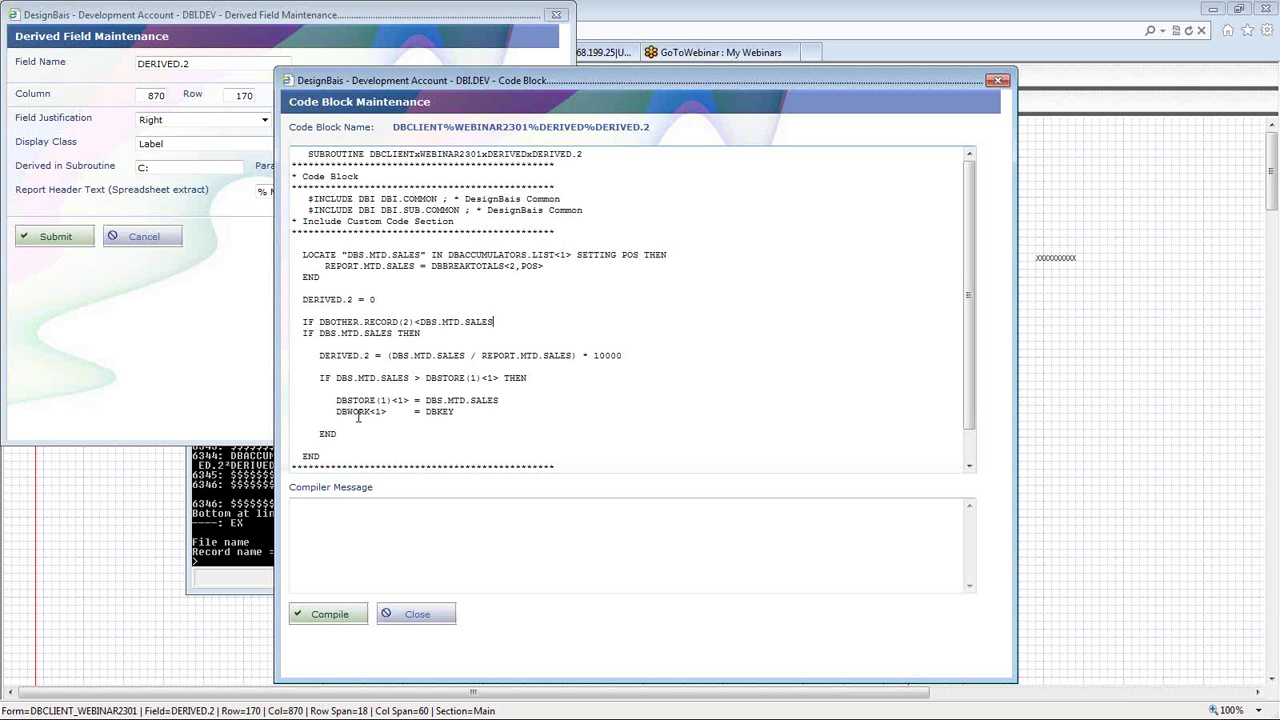
type("> THEN")
- Delete the DBOTHER.RECORD check and its blank line so IF DBS.MTD.SALES follows DERIVED.2 = 0
key("Return")
key("shift+Up")
key("Down")
key("shift+Left")
key("shift+Left")
key("shift+Left")
key("shift+Left")
key("shift+Left")
key("shift+Left")
key("shift+Left")
key("shift+Left")
key("shift+Left")
key("shift+Left")
key("shift+Left")
key("shift+Left")
key("shift+Left")
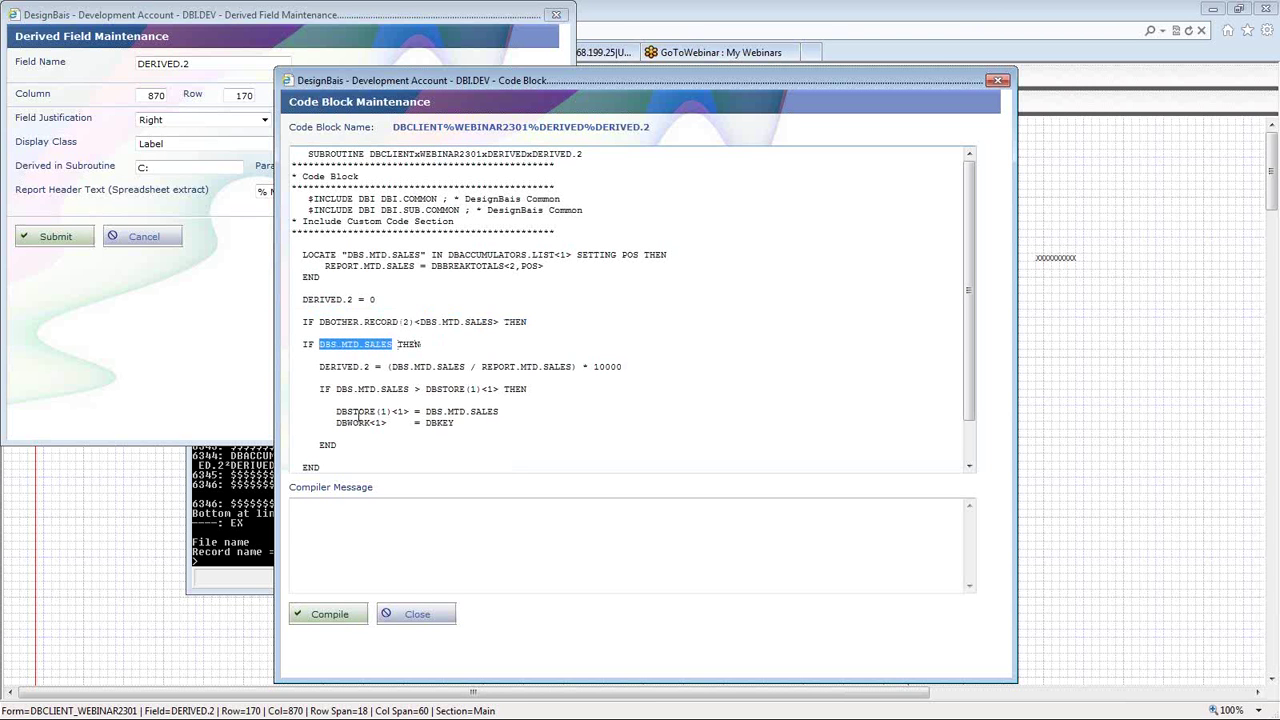
key("Up")
key("shift+Down")
key("shift+Down")
key("Delete")
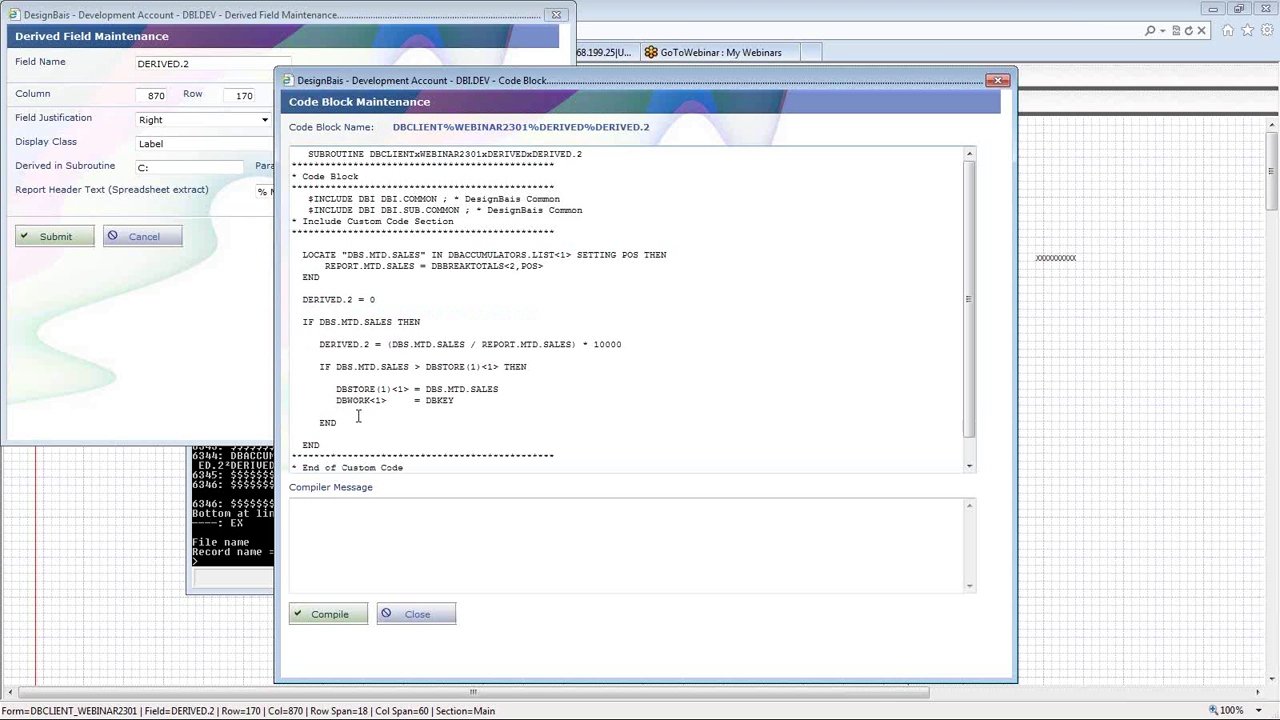
- Review the DBS.MTD.SALES condition and the DERIVED.2 percentage formula
left_click_drag(393, 322, 319, 323)
left_click(366, 344)
double_click(366, 344)
left_click(327, 335)
left_click_drag(392, 345, 593, 346)
left_click(618, 352)
- Review the DBSTORE(1)<1> highest-sales comparison and the DBKEY saved in DBWORK<1>, then compile DERIVED.2
left_click(293, 377)
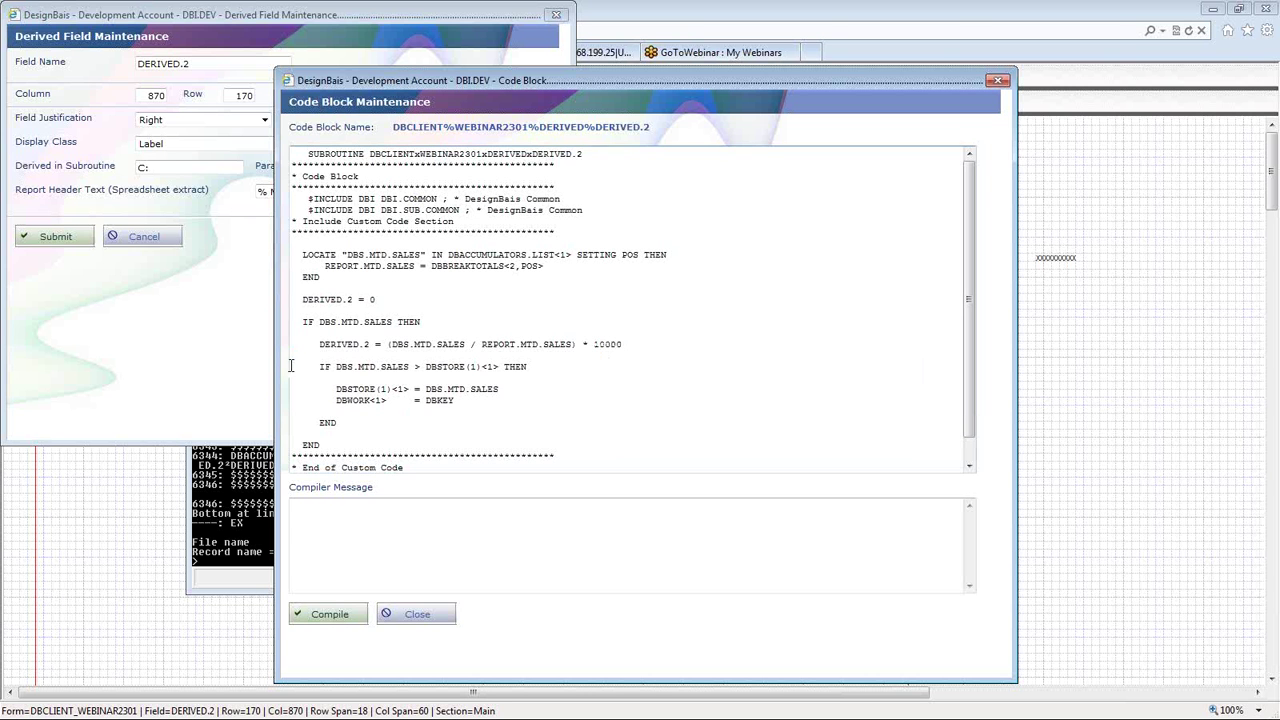
double_click(366, 366)
left_click(442, 366)
left_click_drag(425, 366, 496, 367)
left_click(352, 394)
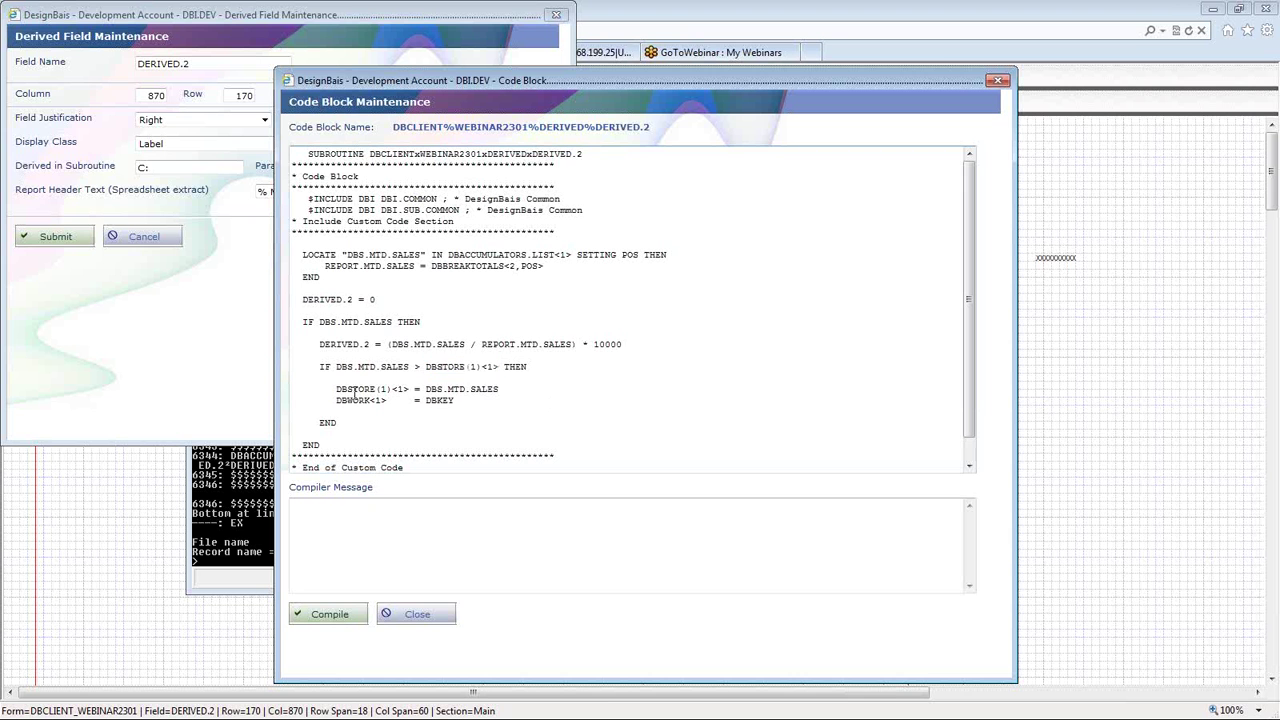
triple_click(447, 388)
left_click_drag(455, 400, 337, 402)
left_click(453, 401)
left_click_drag(453, 401, 425, 401)
triple_click(355, 401)
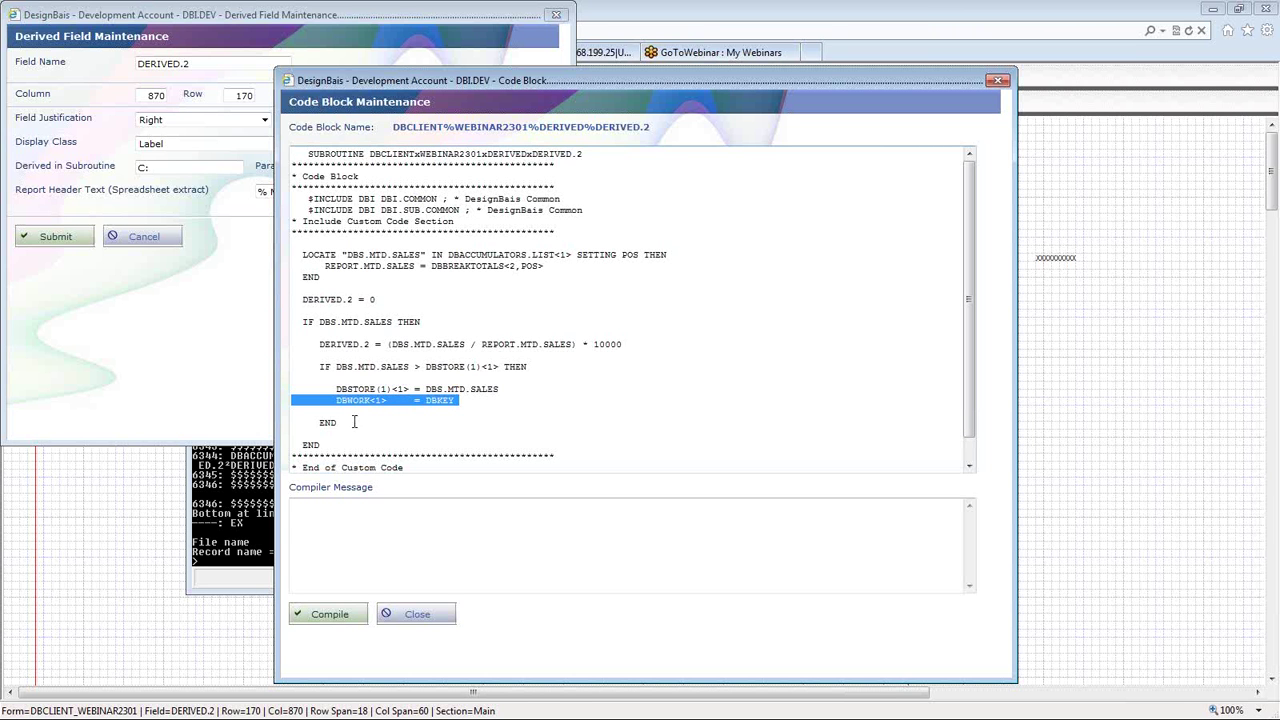
left_click(319, 628)
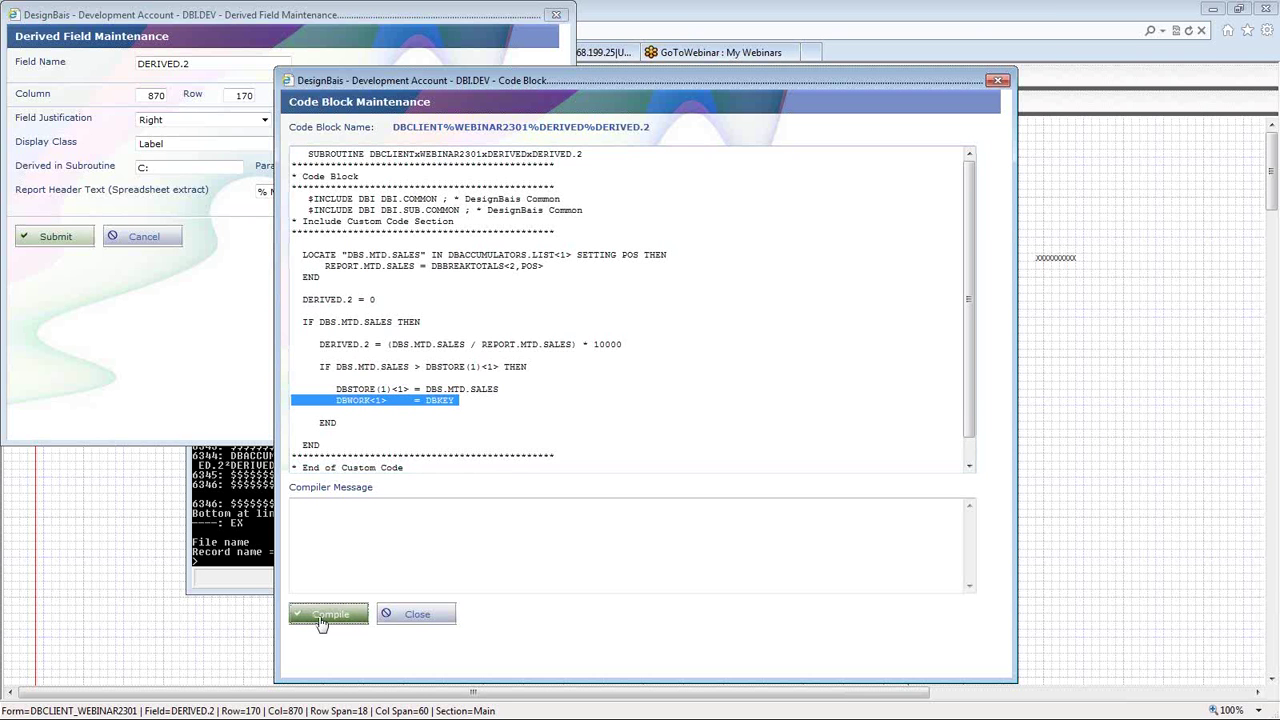
- Compile with DBS.MTD.SALESWWWW to see the warning, then remove WWWW and recompile cleanly
left_click(394, 322)
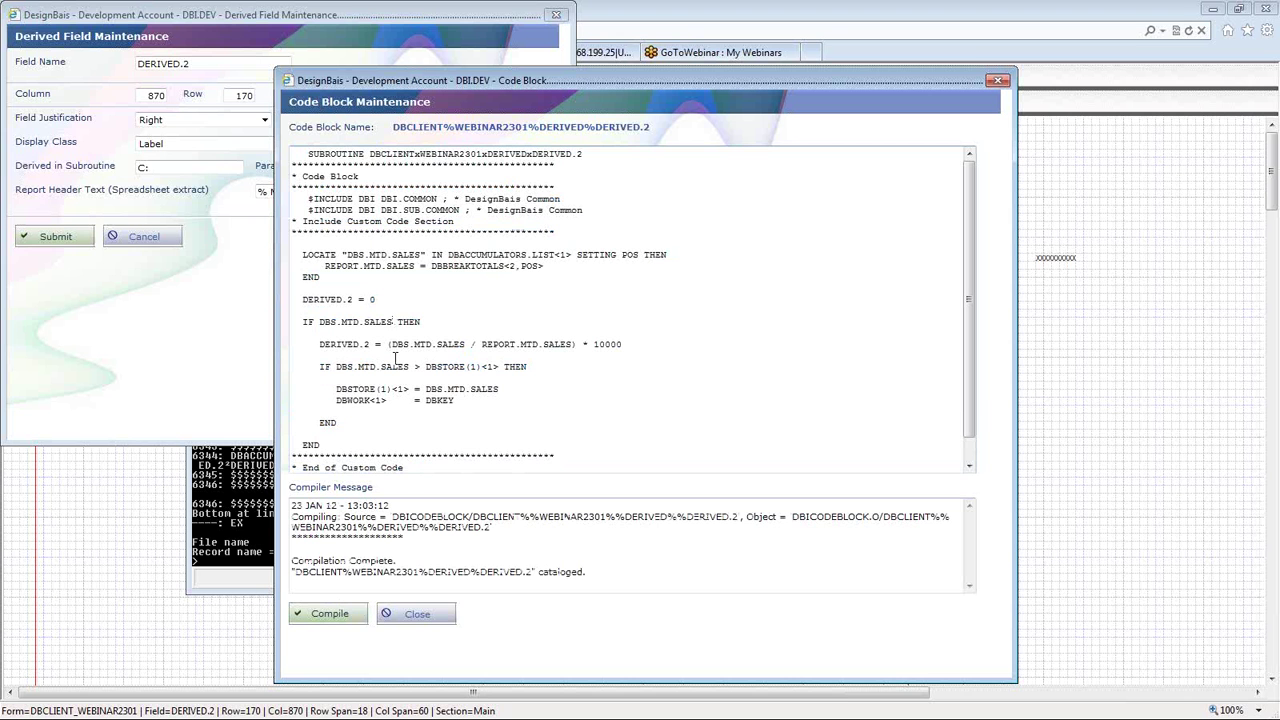
type("WWWW")
left_click(328, 618)
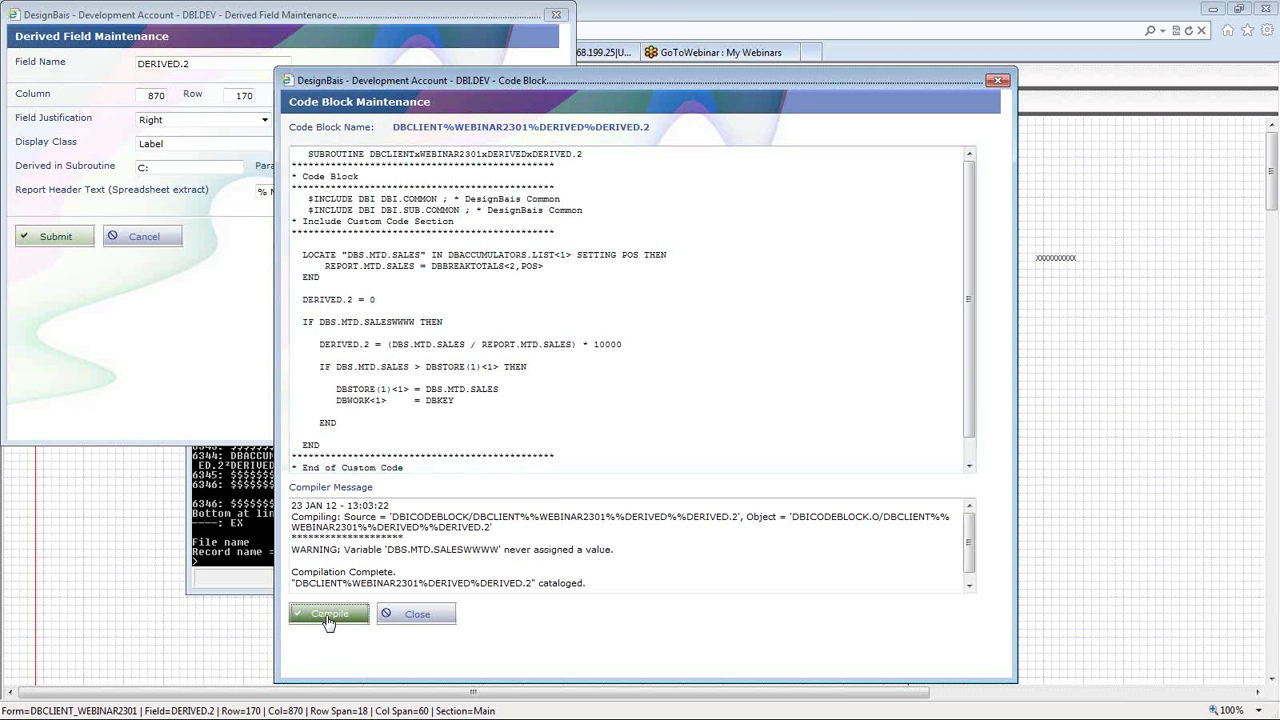
left_click_drag(386, 549, 496, 545)
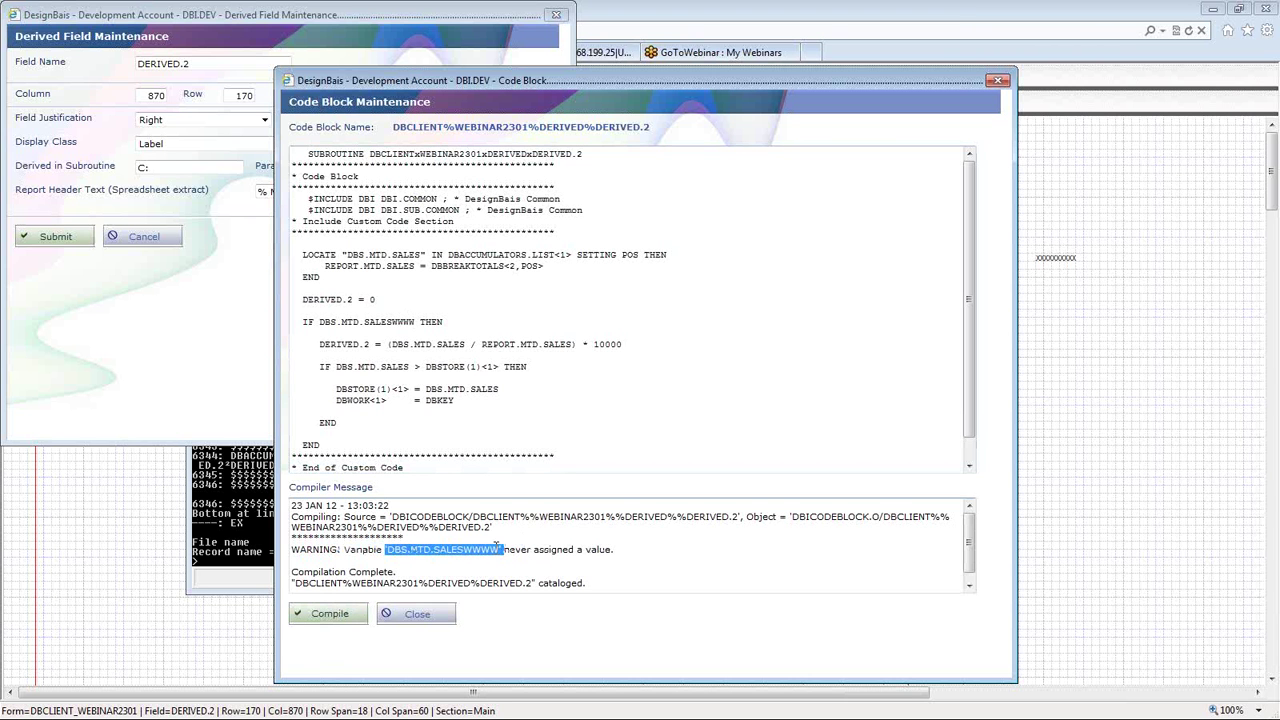
left_click(415, 322)
key("BackSpace")
key("BackSpace")
key("BackSpace")
key("BackSpace")
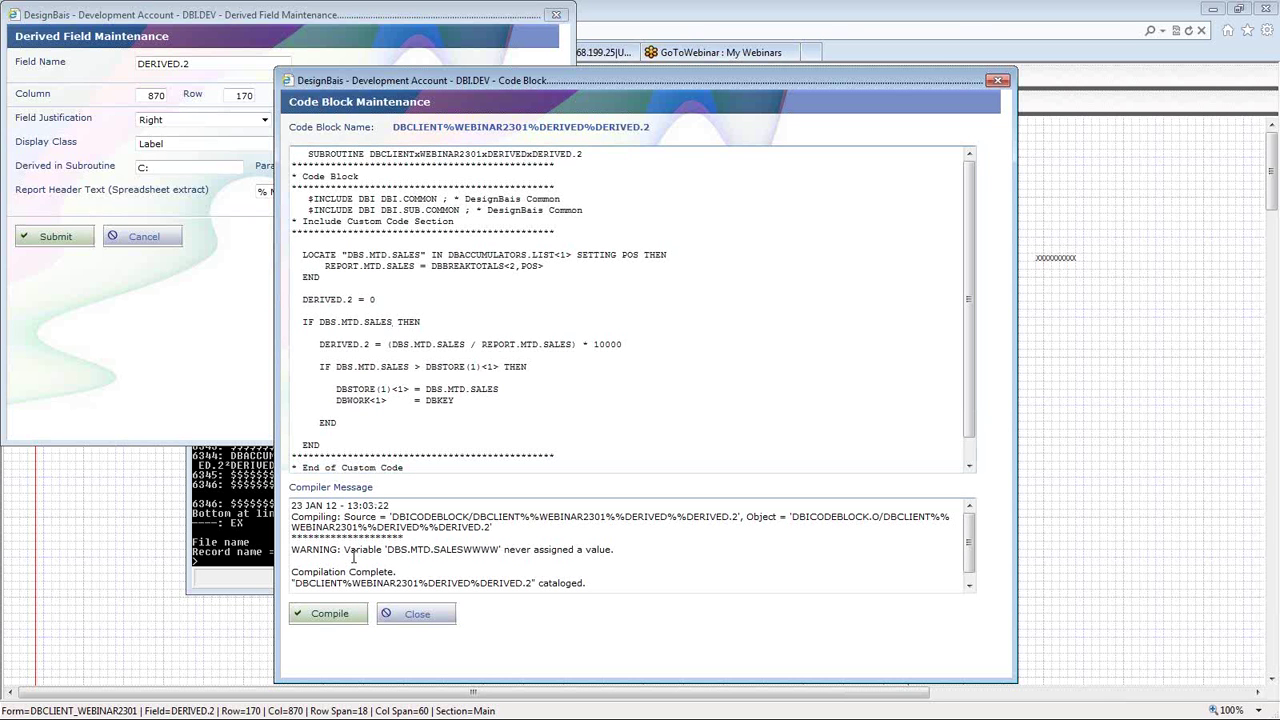
left_click(331, 613)
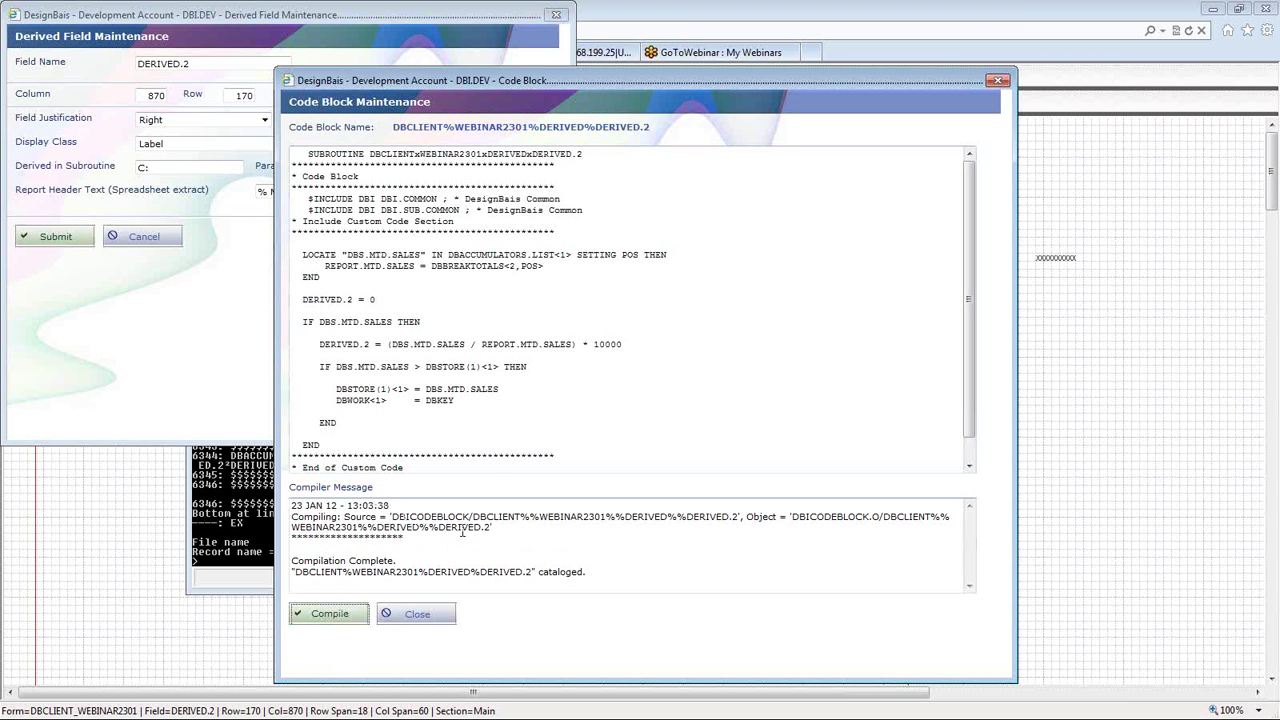
- Walk through DBS.MTD.SALES in the formula and comparison, and the DBCLIENT part of the subroutine name
left_click_drag(318, 322, 467, 344)
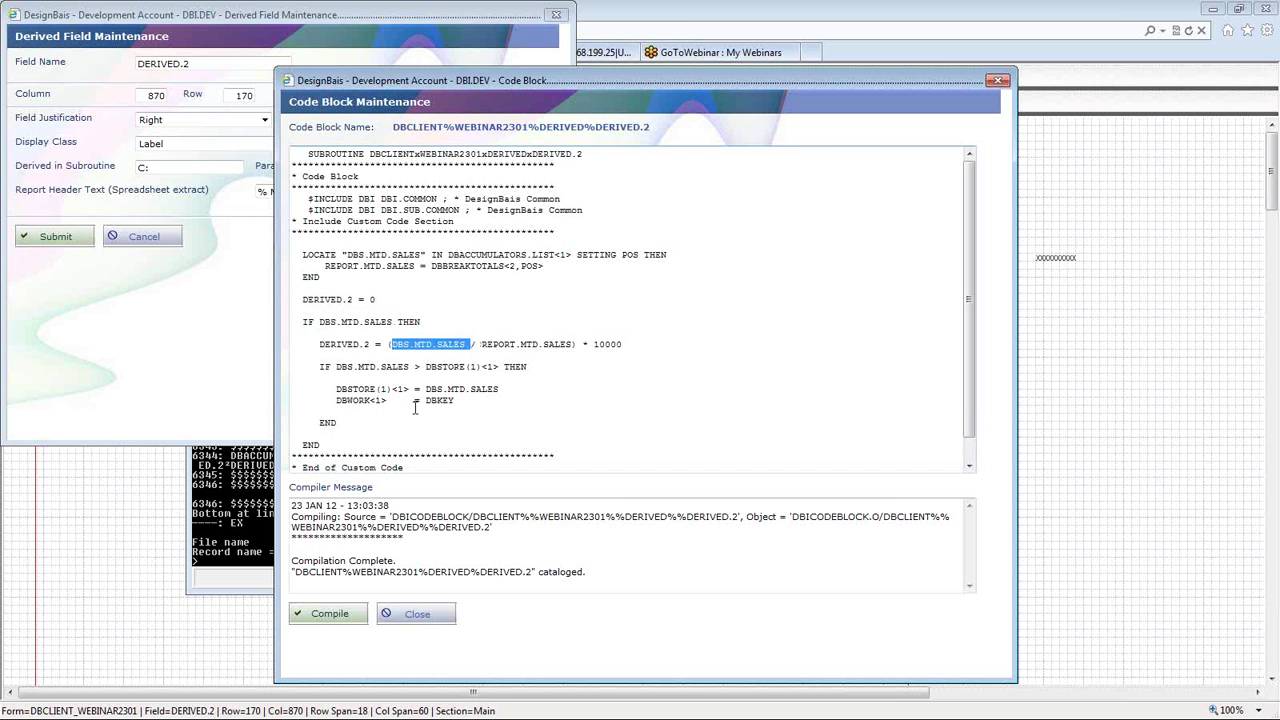
left_click(334, 366)
left_click_drag(334, 366, 412, 364)
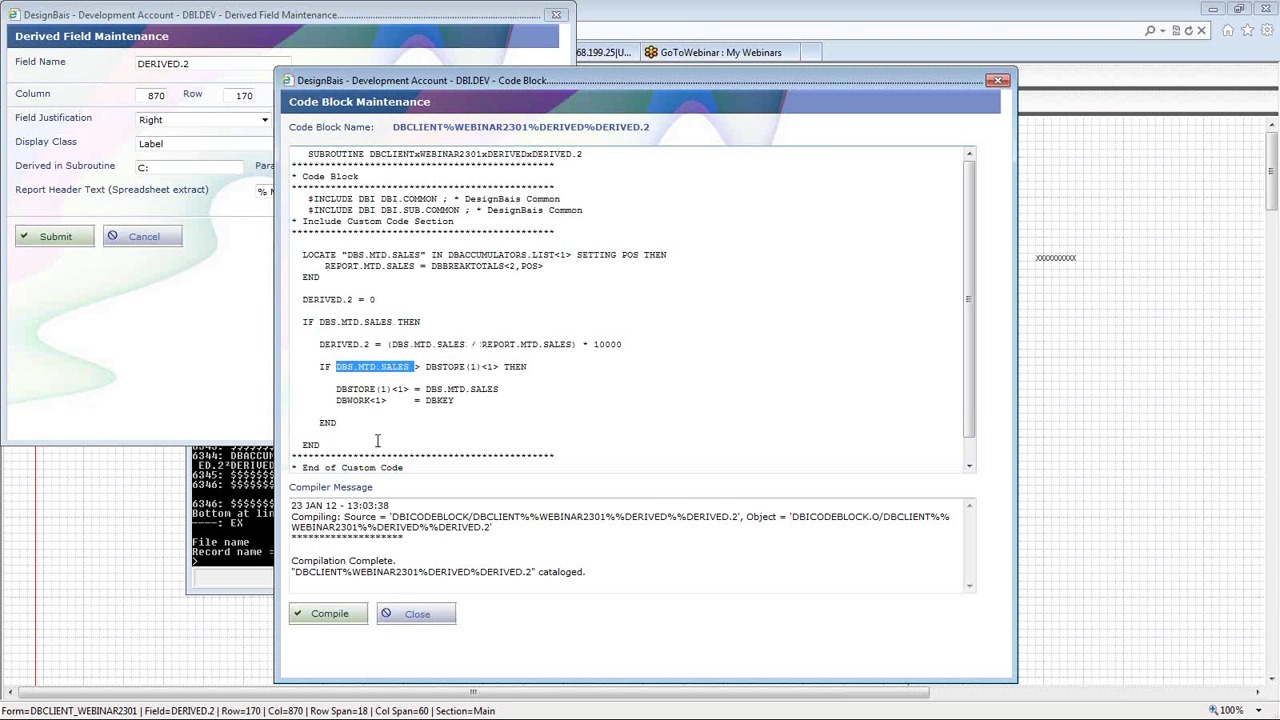
left_click_drag(370, 154, 598, 152)
left_click(386, 156)
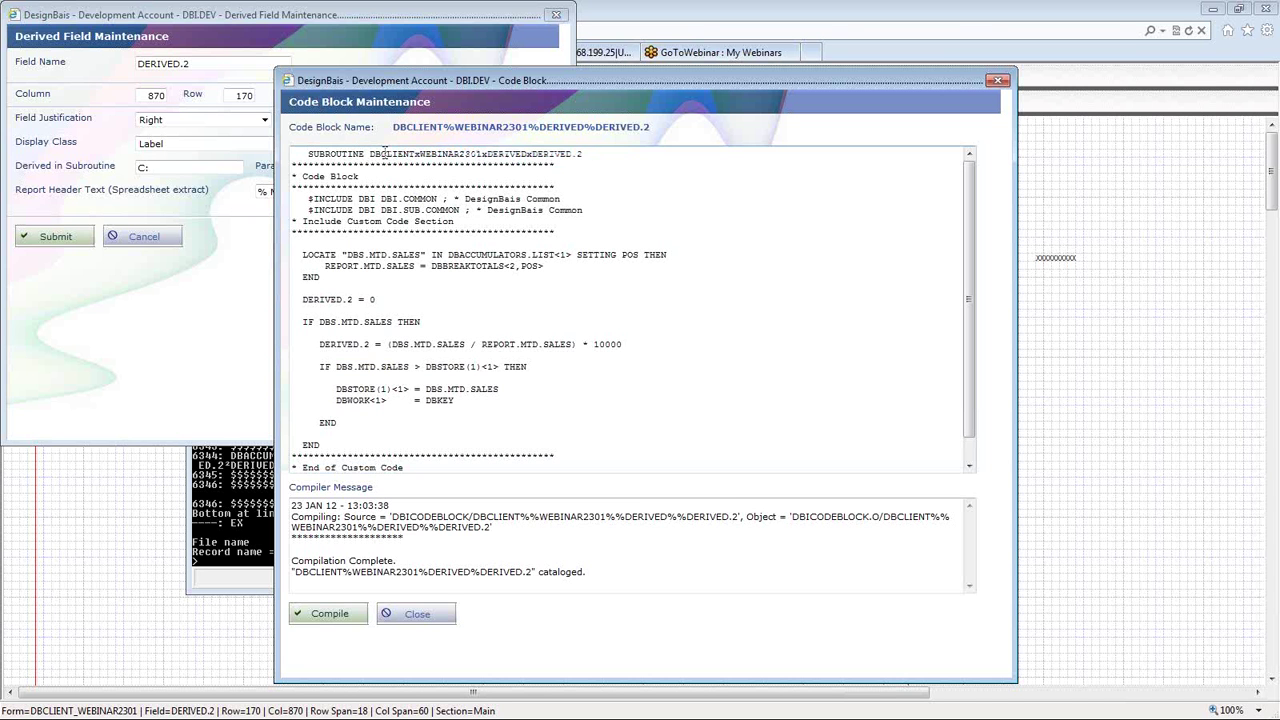
left_click_drag(368, 156, 576, 154)
left_click(421, 152)
- Explain the x separators around DERIVED.2 in the subroutine declaration, then recompile DERIVED.2
left_click(534, 153)
double_click(578, 154)
left_click(584, 155)
left_click_drag(533, 154, 527, 154)
left_click(484, 154)
left_click_drag(421, 154, 409, 154)
left_click(462, 158)
triple_click(460, 155)
left_click(459, 155)
left_click(331, 612)
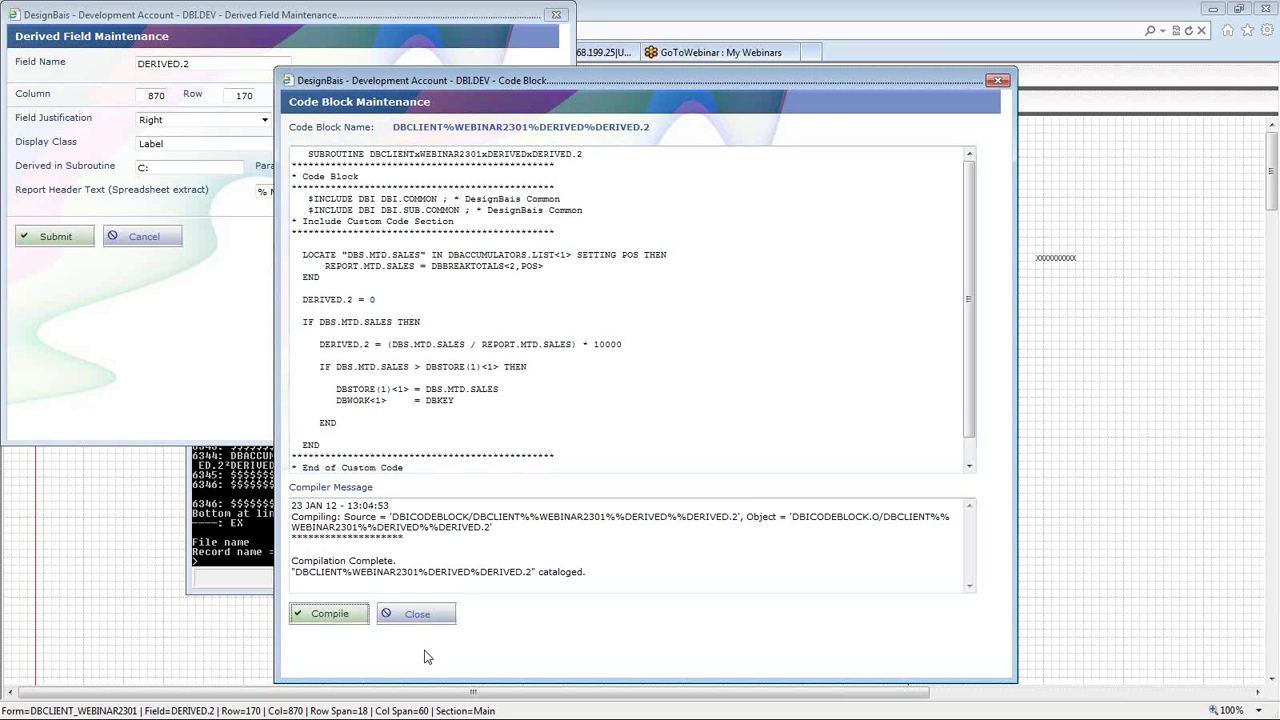
- Close the code editor, confirm field DERIVED.2 with header '% Mtd Sales', and submit it
left_click(418, 614)
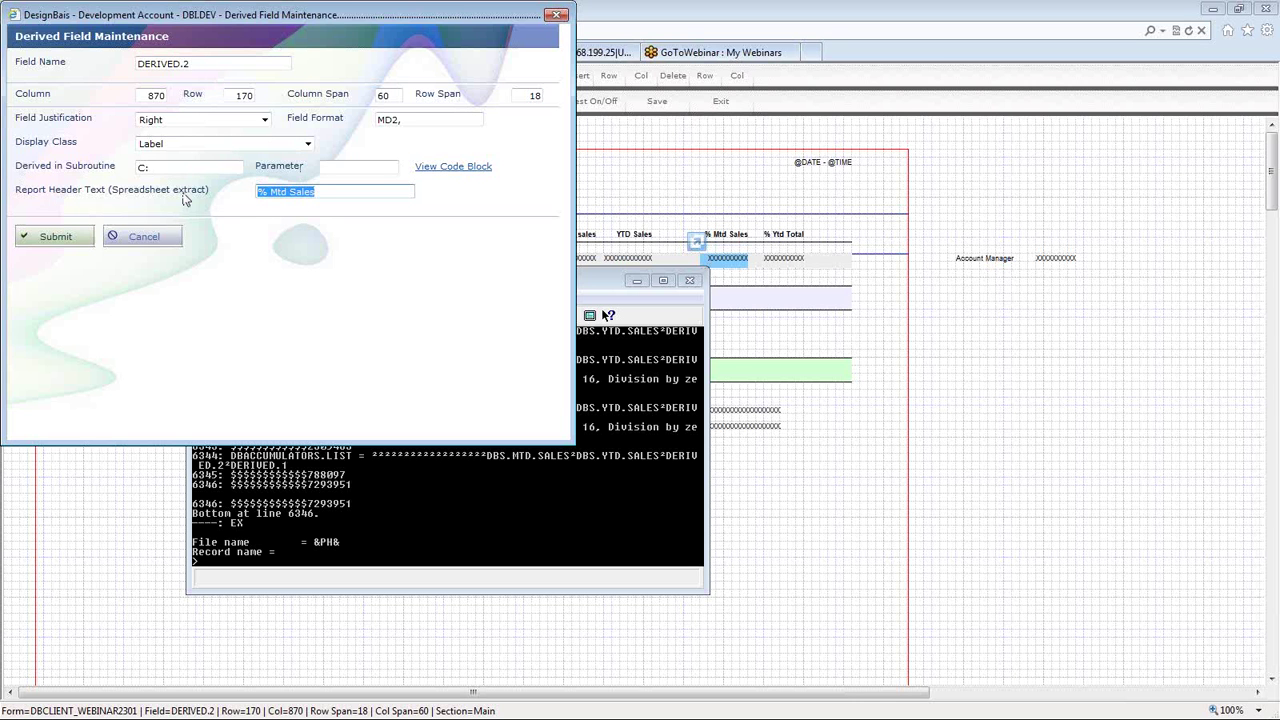
left_click(195, 63)
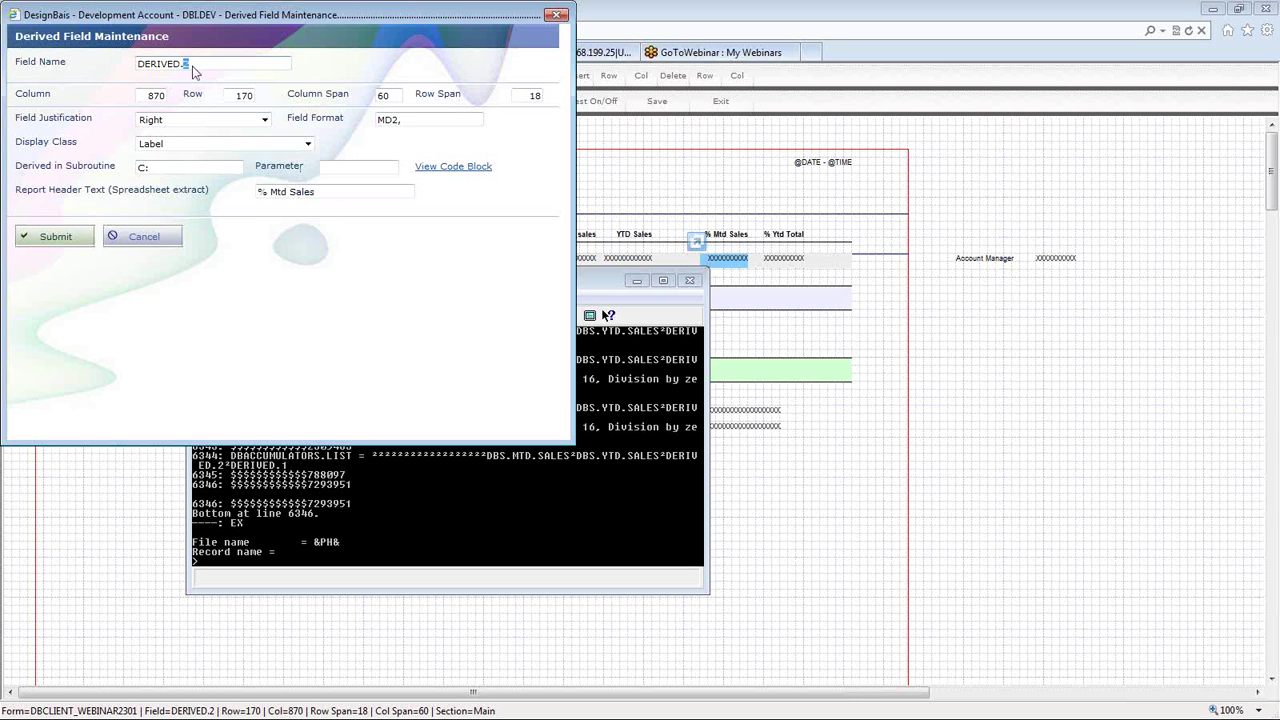
double_click(186, 64)
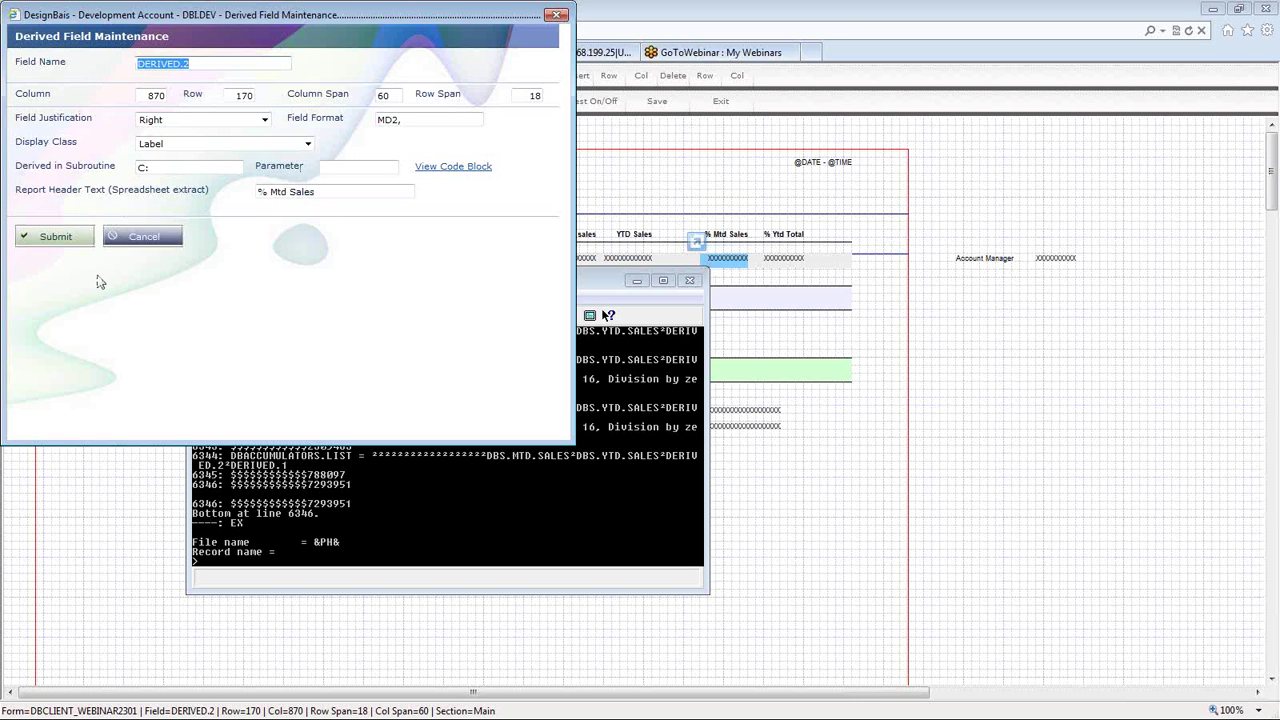
triple_click(323, 192)
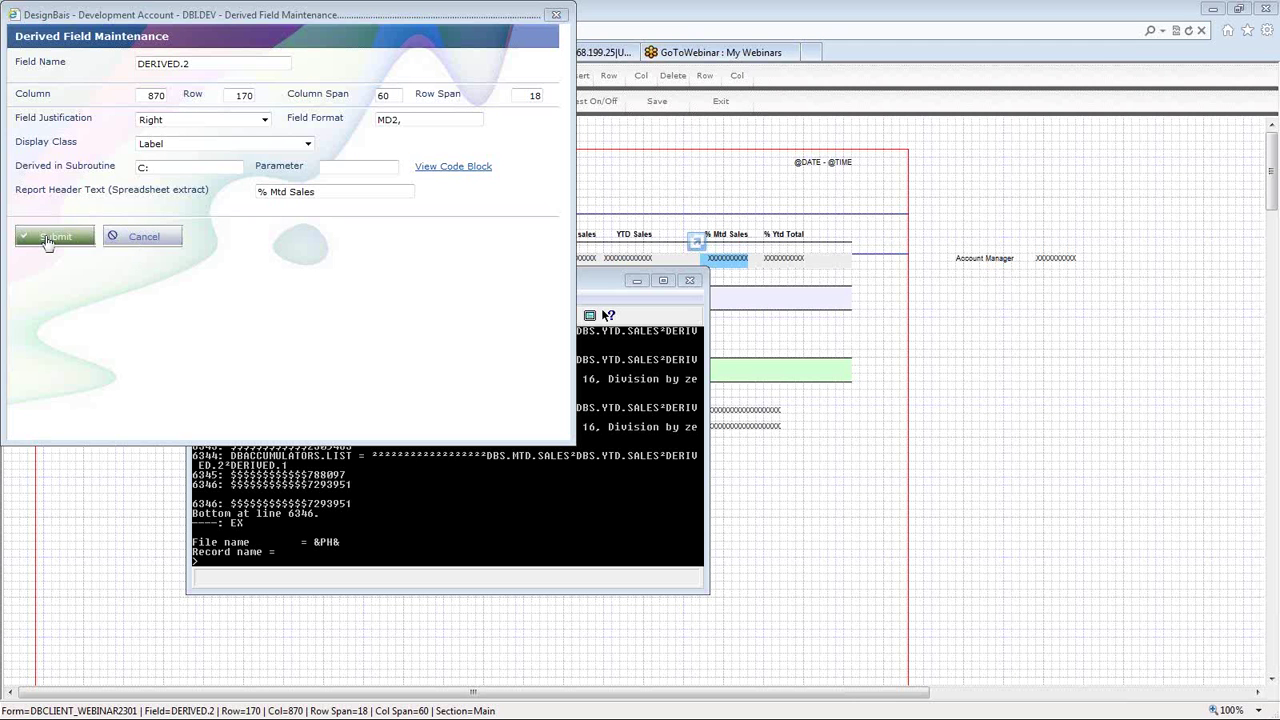
left_click(47, 241)
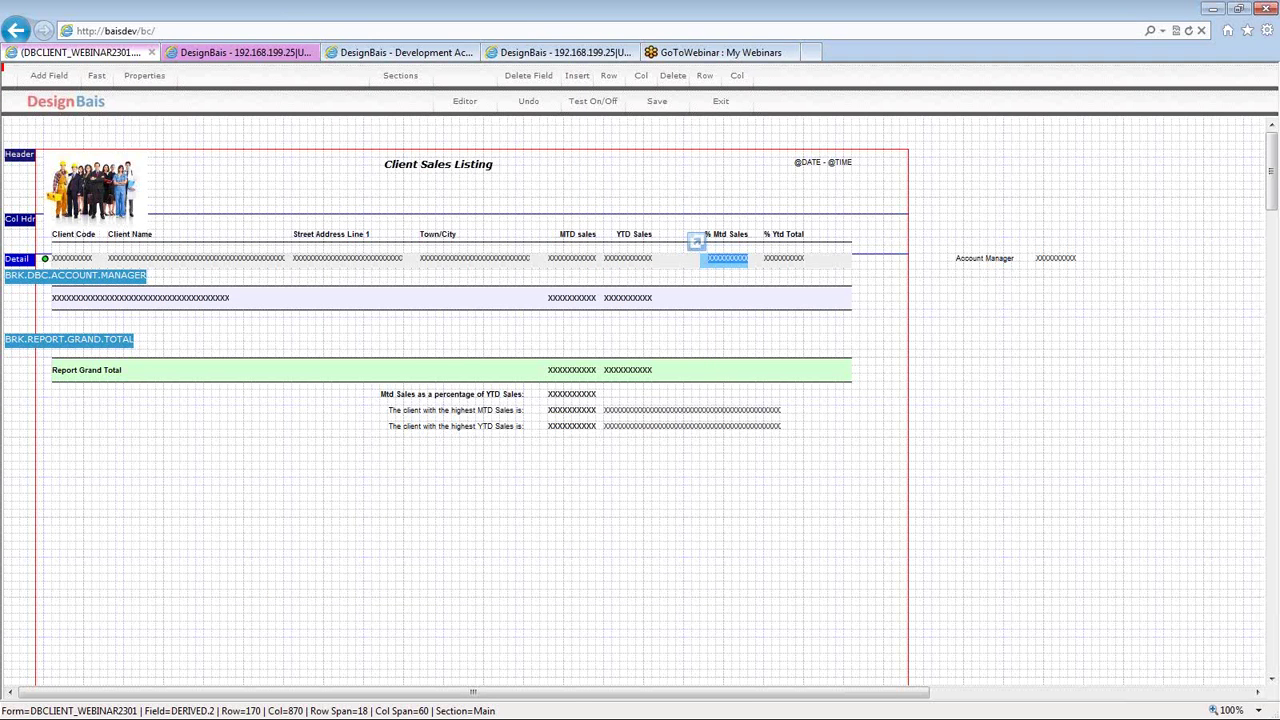
left_click(785, 262)
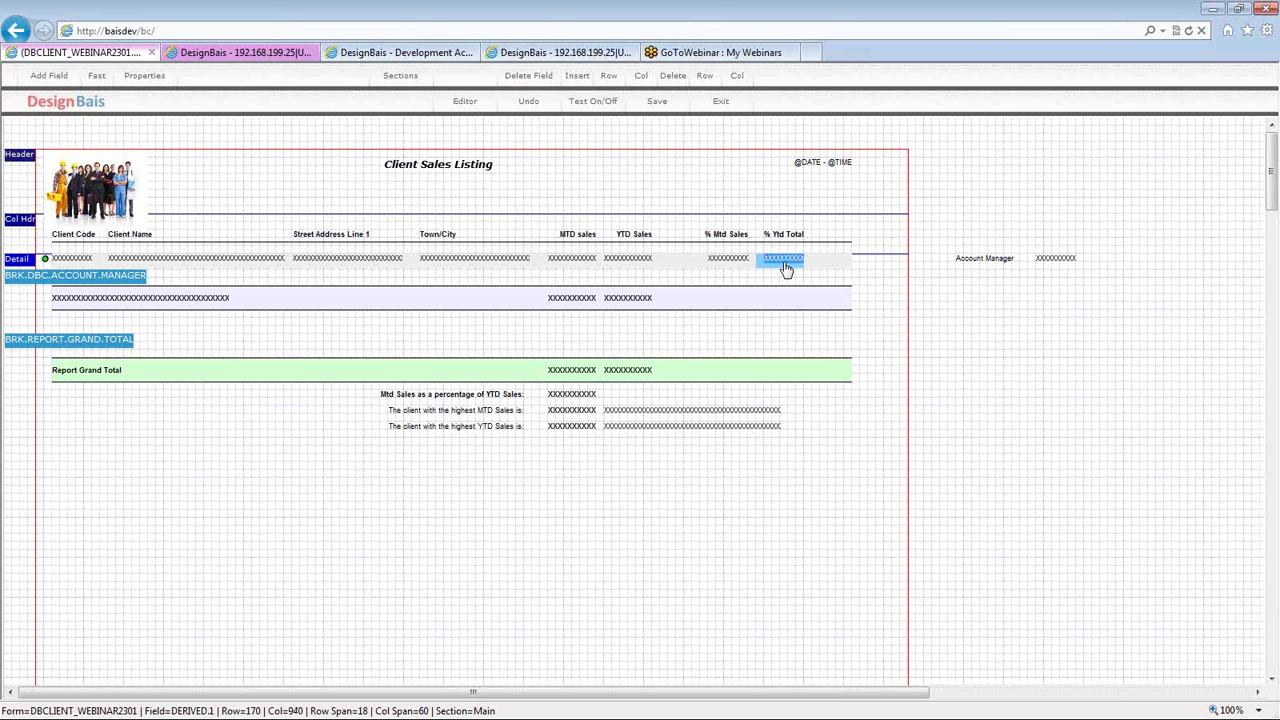
double_click(785, 262)
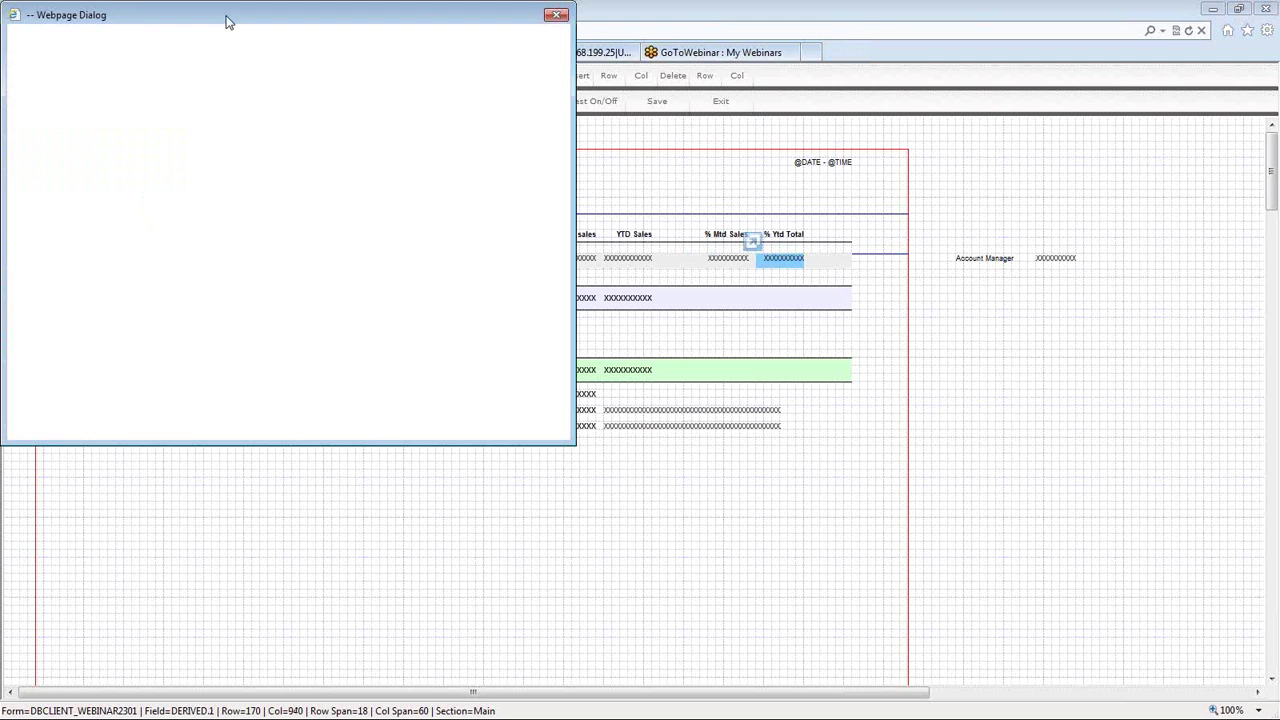
left_click_drag(226, 22, 232, 23)
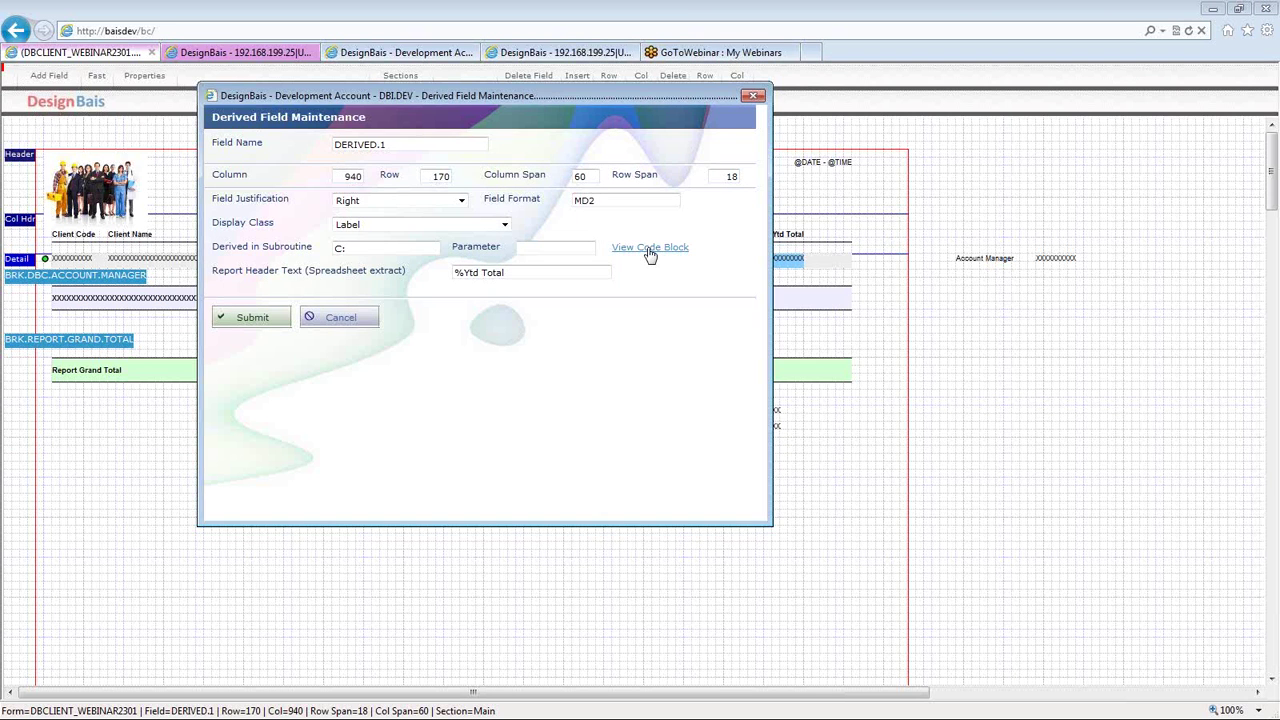
left_click(649, 248)
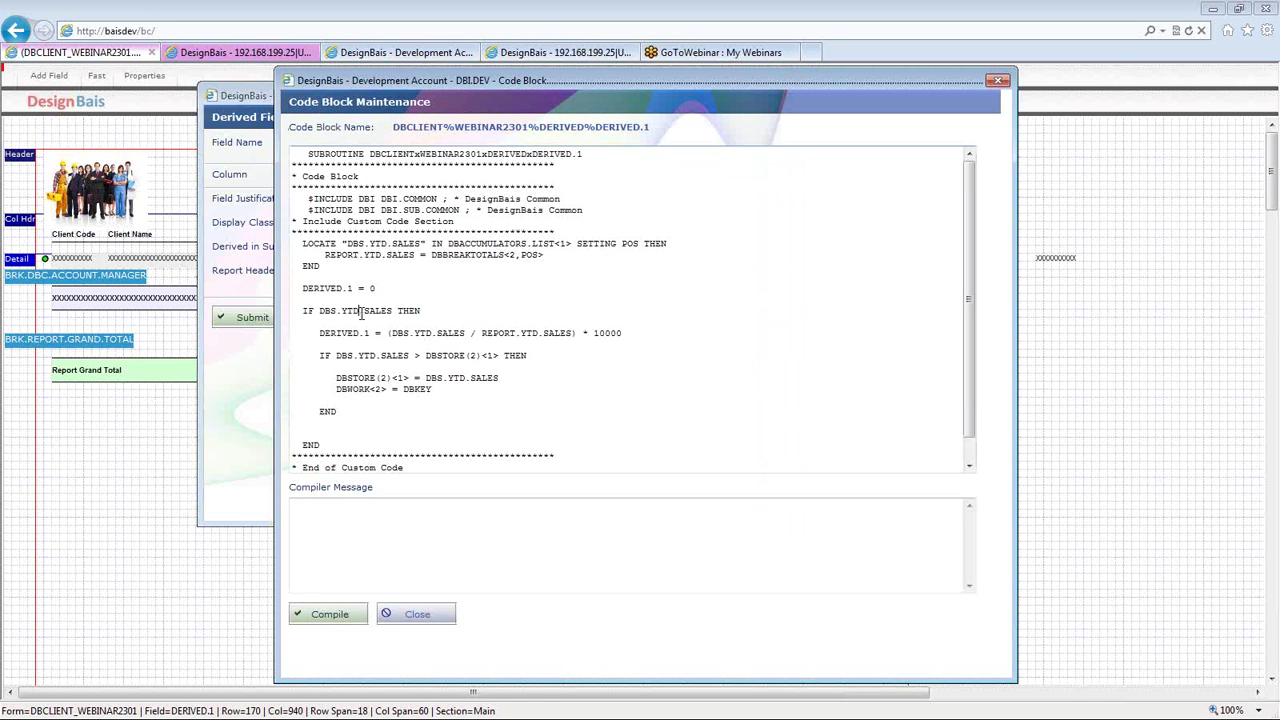
triple_click(362, 313)
double_click(449, 333)
double_click(338, 335)
left_click(383, 383)
left_click(999, 82)
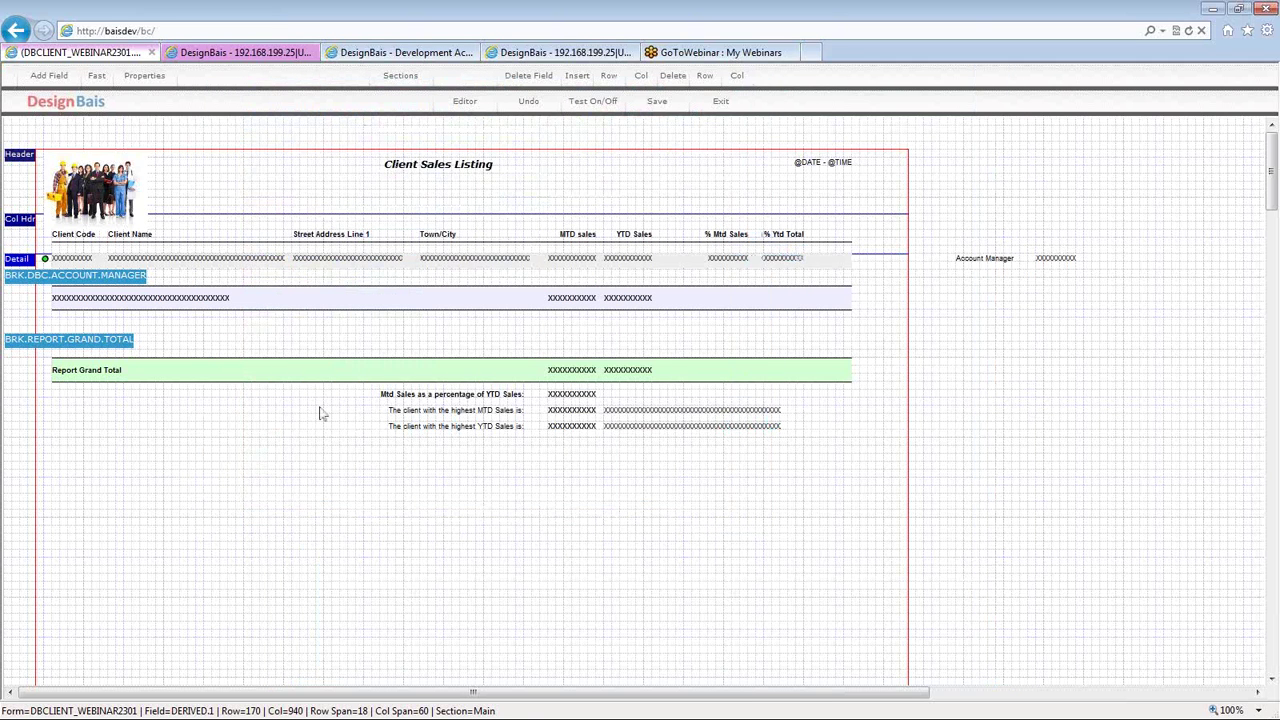
- Check the highest MTD and YTD sales client fields, then start a test run of the report
left_click(561, 417)
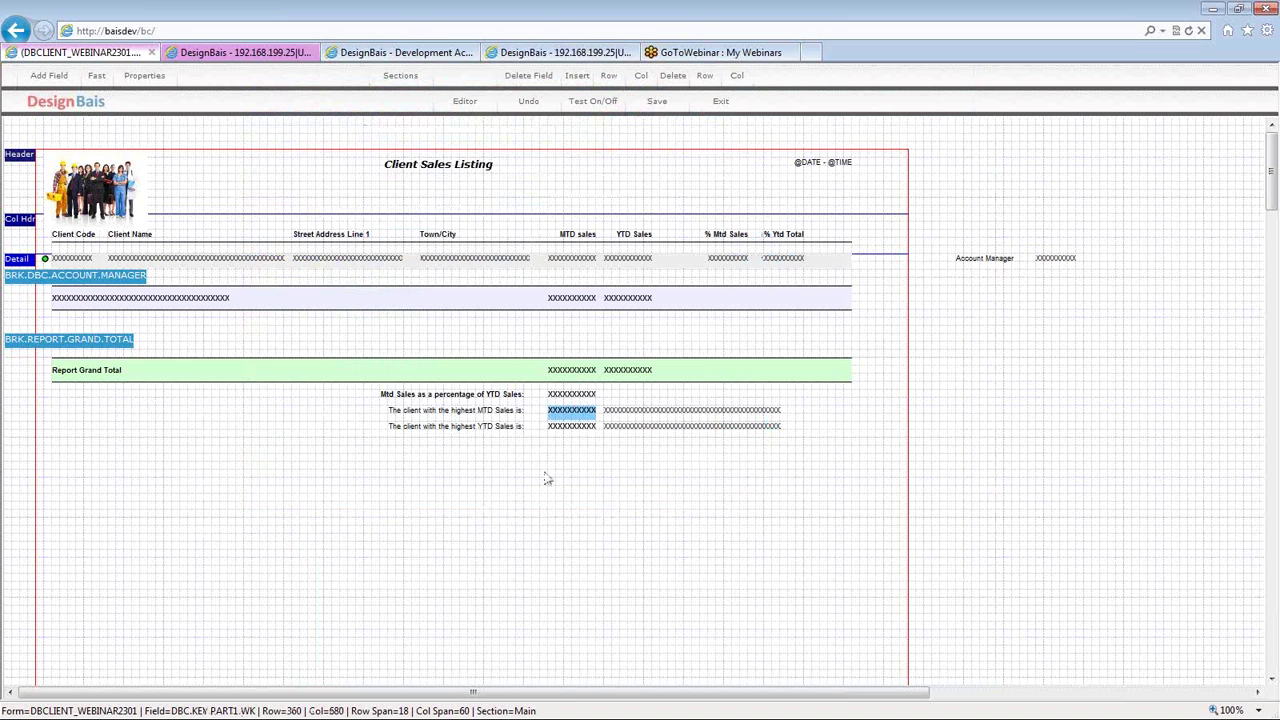
left_click(578, 425)
left_click(577, 412)
left_click(593, 103)
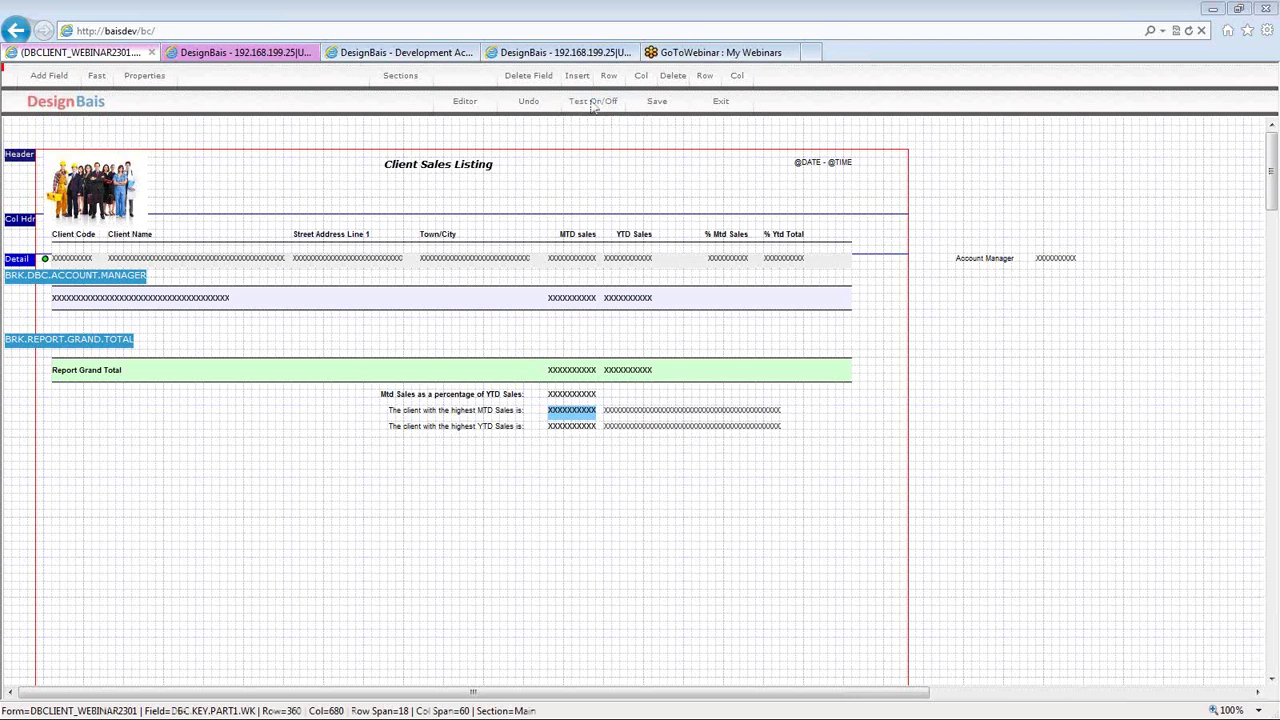
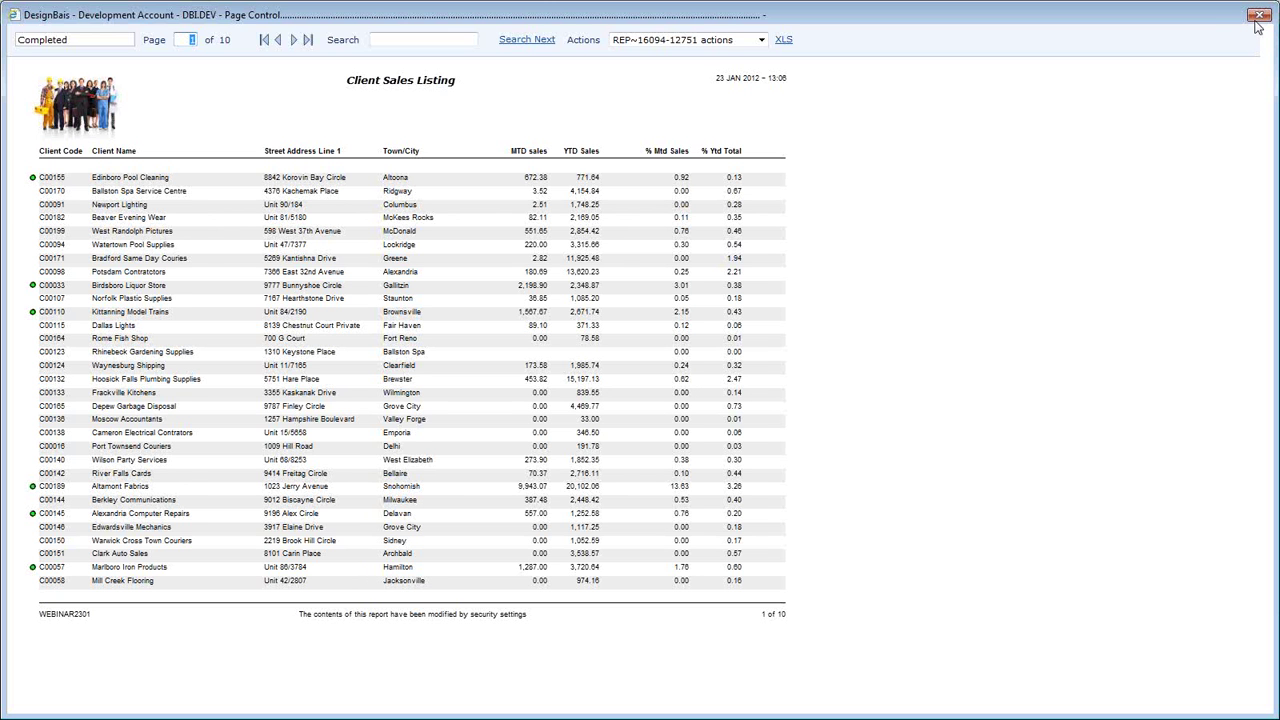
- Close the Page Control preview to return to the WEBINAR2301 definition page
left_click(1258, 16)
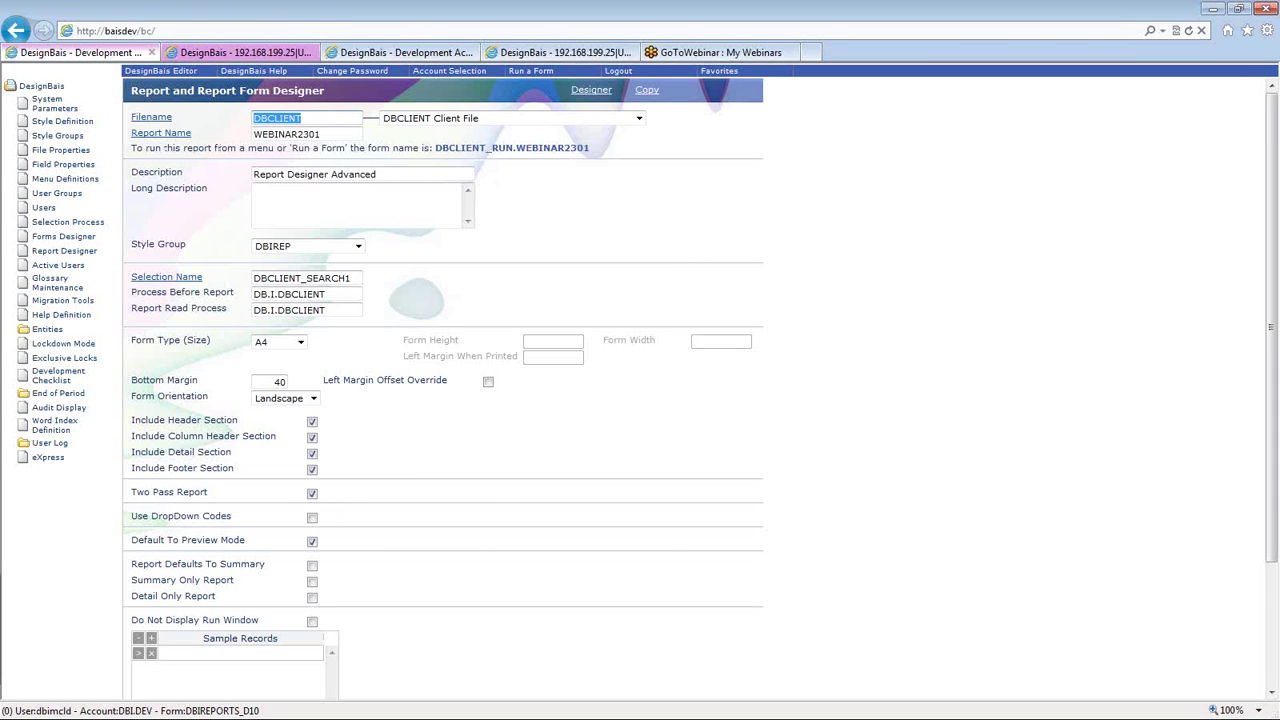
- Open the WEBINAR2301 Client Sales Listing layout in the Report Designer grid
left_click(352, 505)
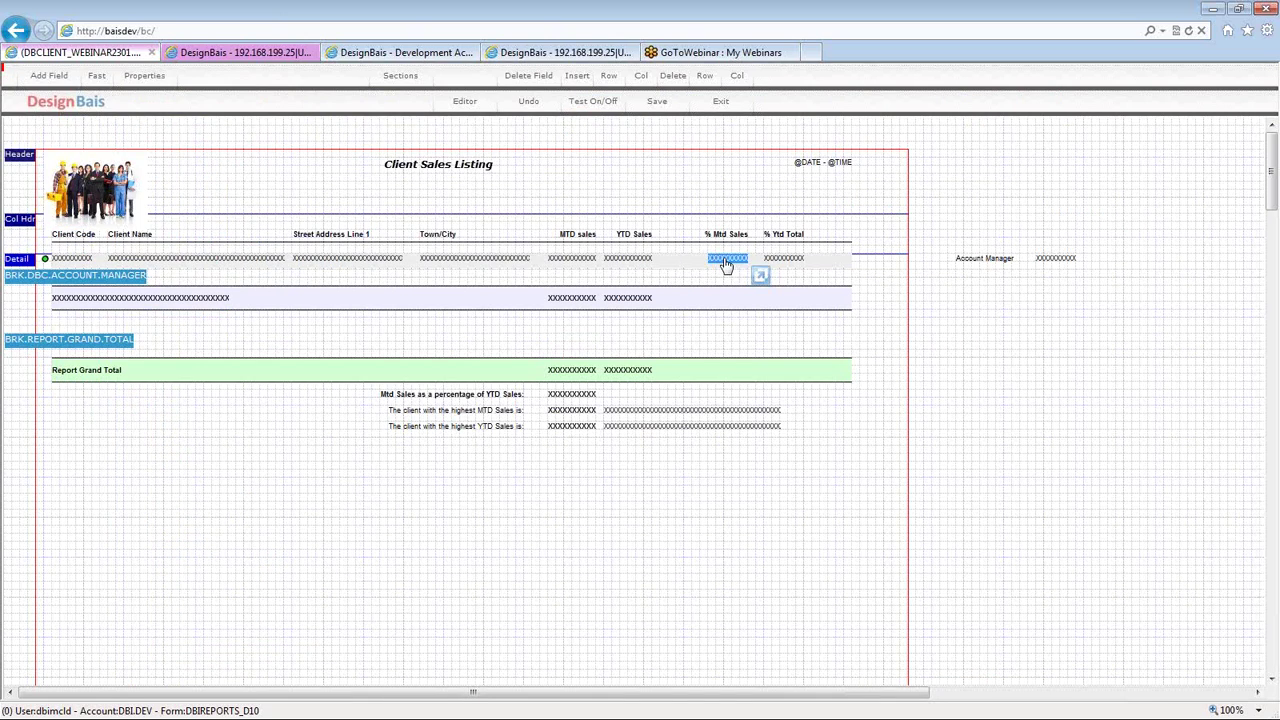
double_click(727, 265)
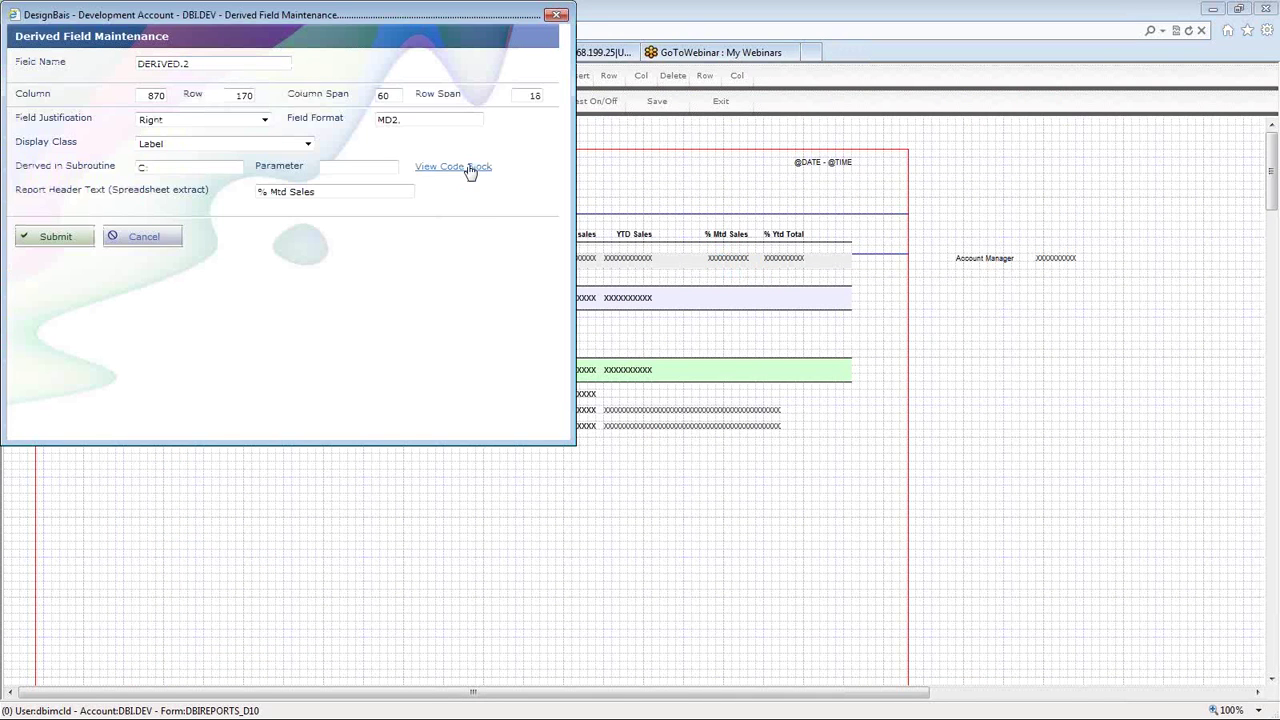
left_click(453, 166)
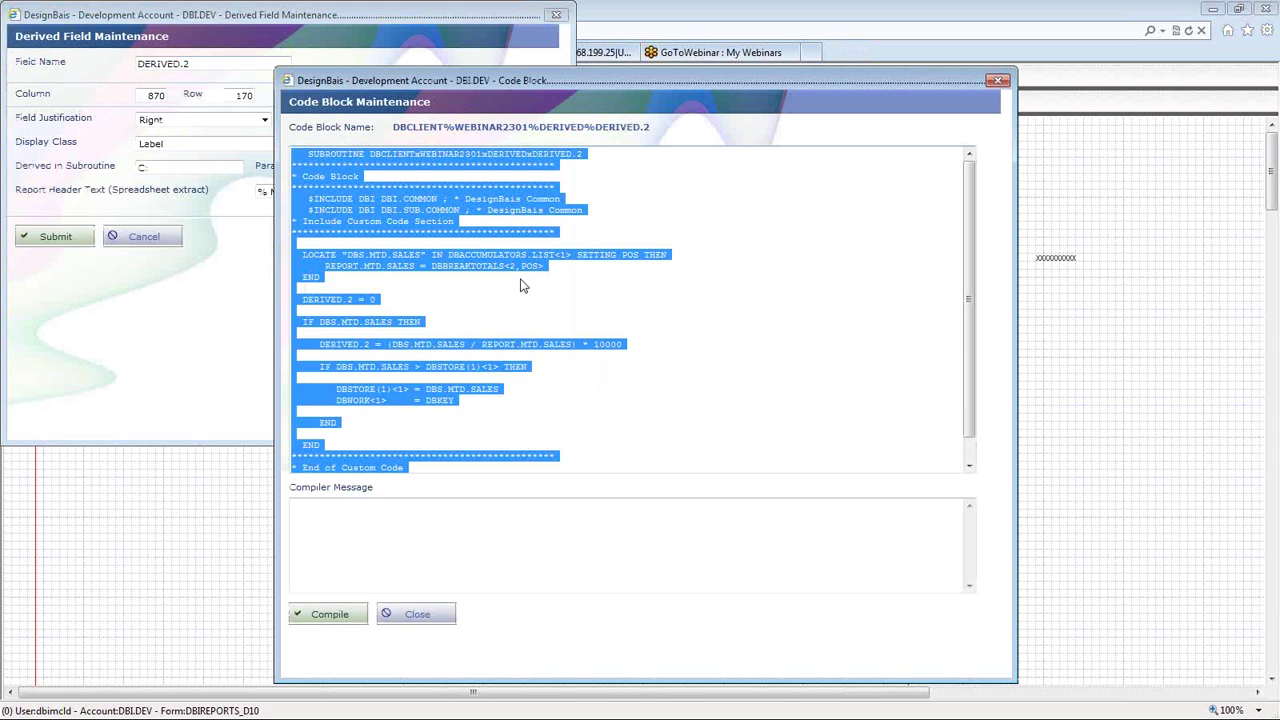
triple_click(365, 268)
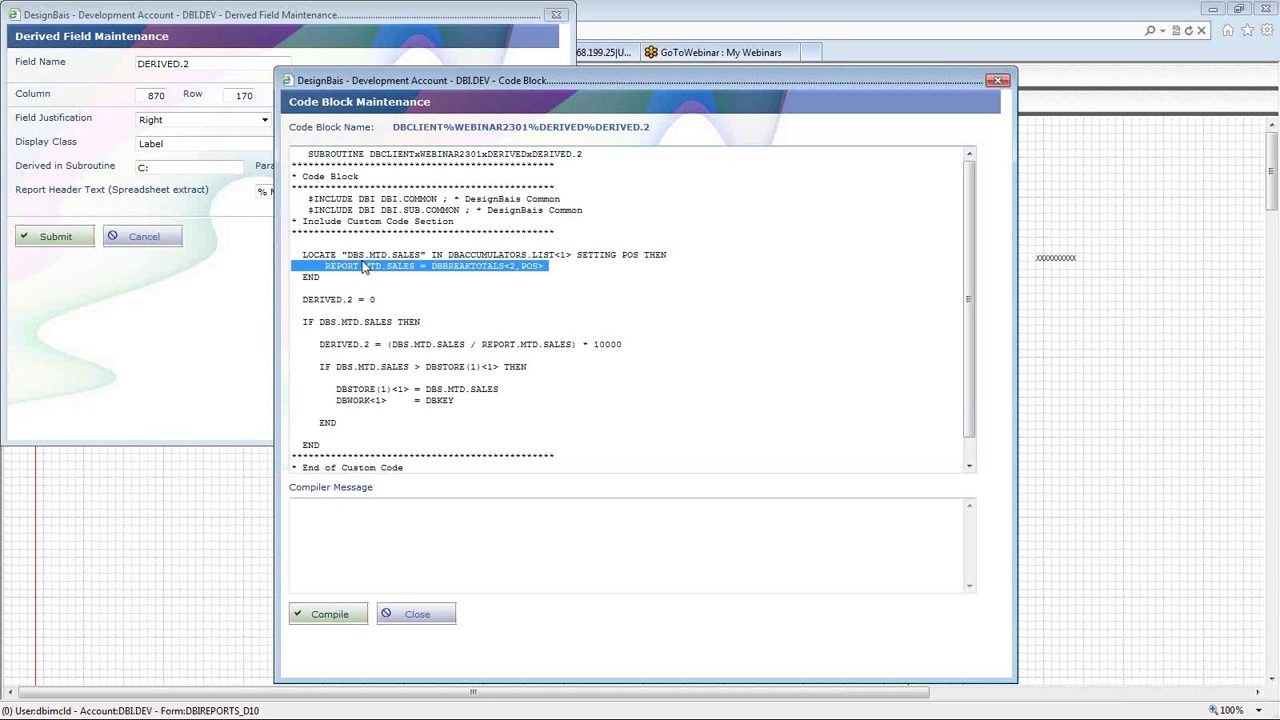
left_click(365, 268)
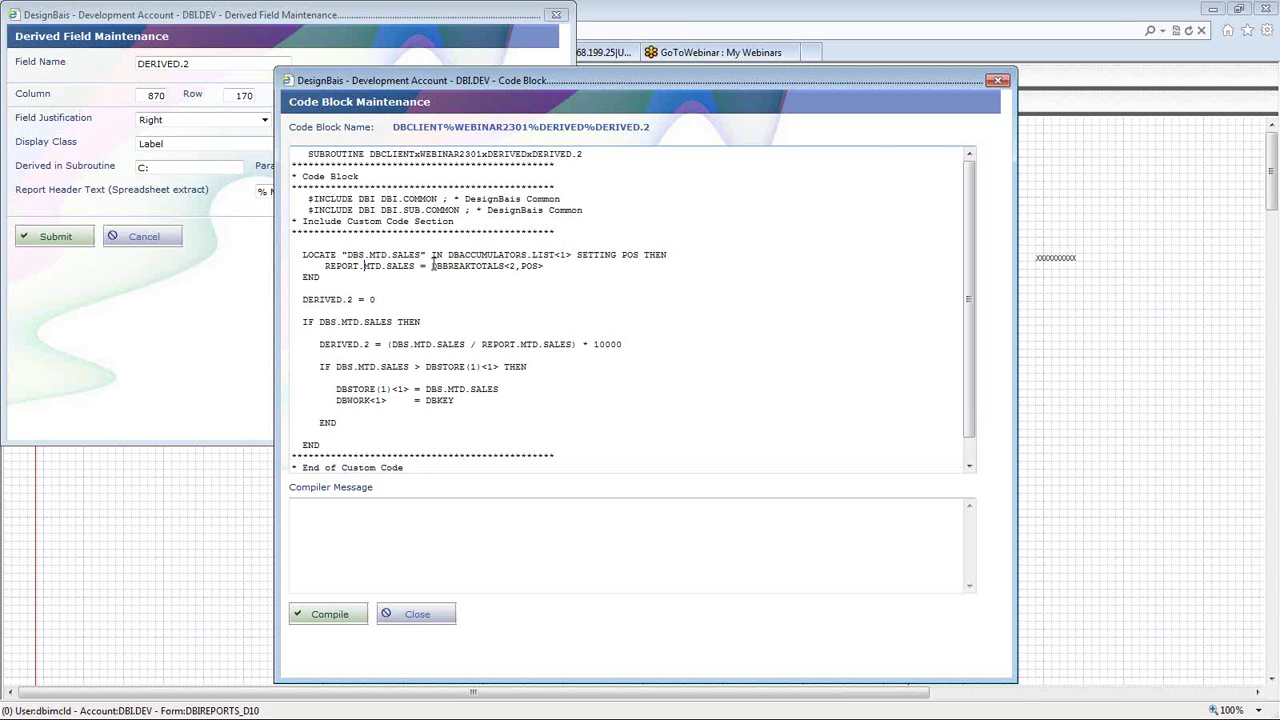
left_click_drag(433, 266, 509, 267)
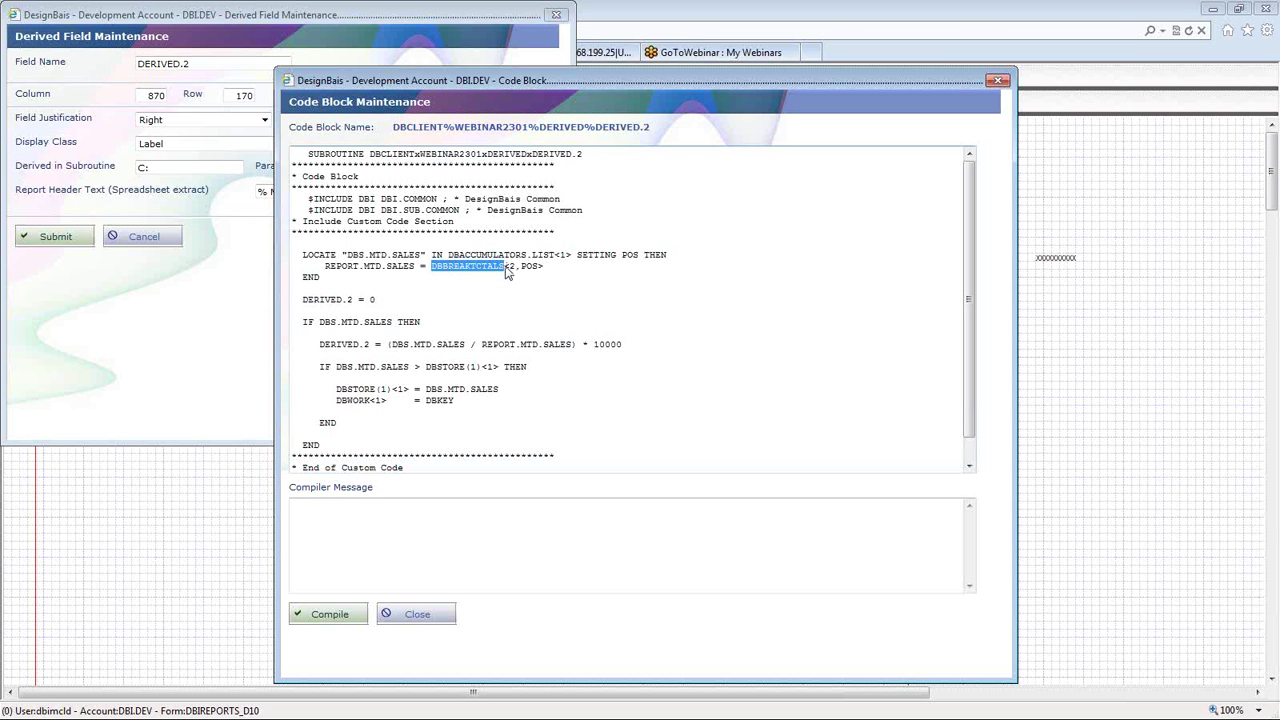
left_click(690, 320)
left_click(997, 82)
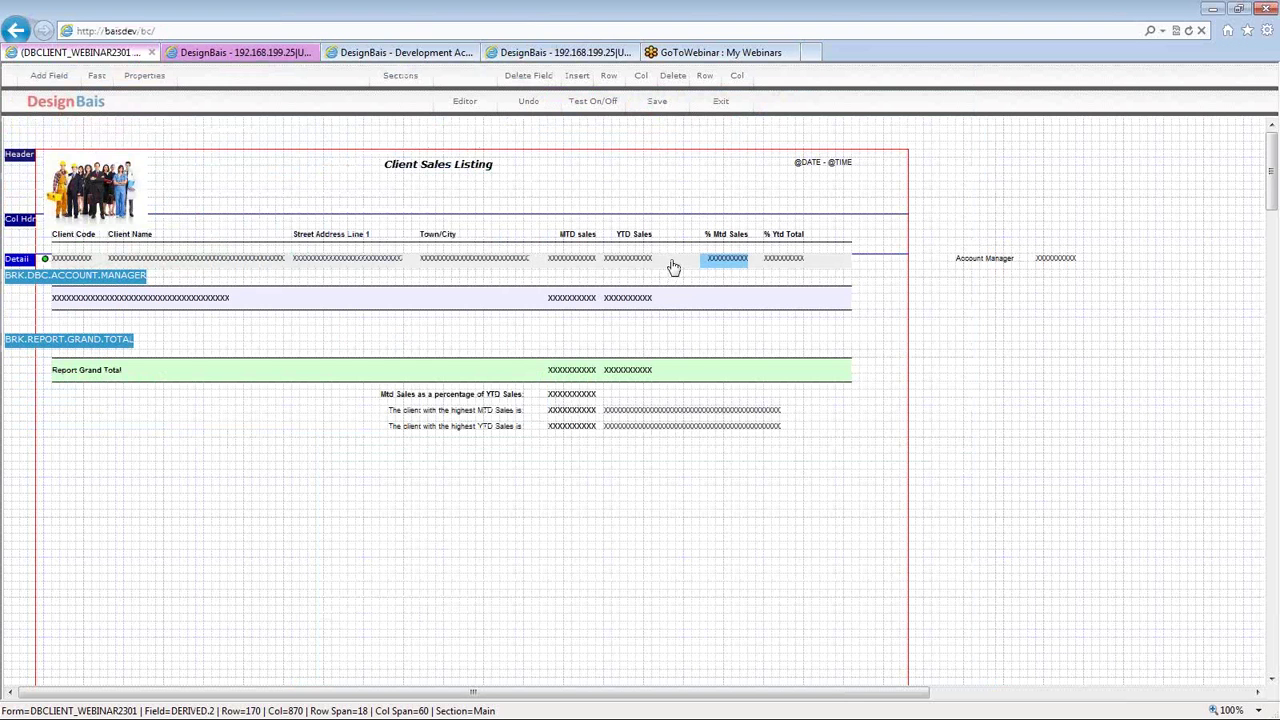
- Change the detail shading box's Repeat Box in Detail Section from 1,2 to 1,3 and save the layout
left_click(674, 267)
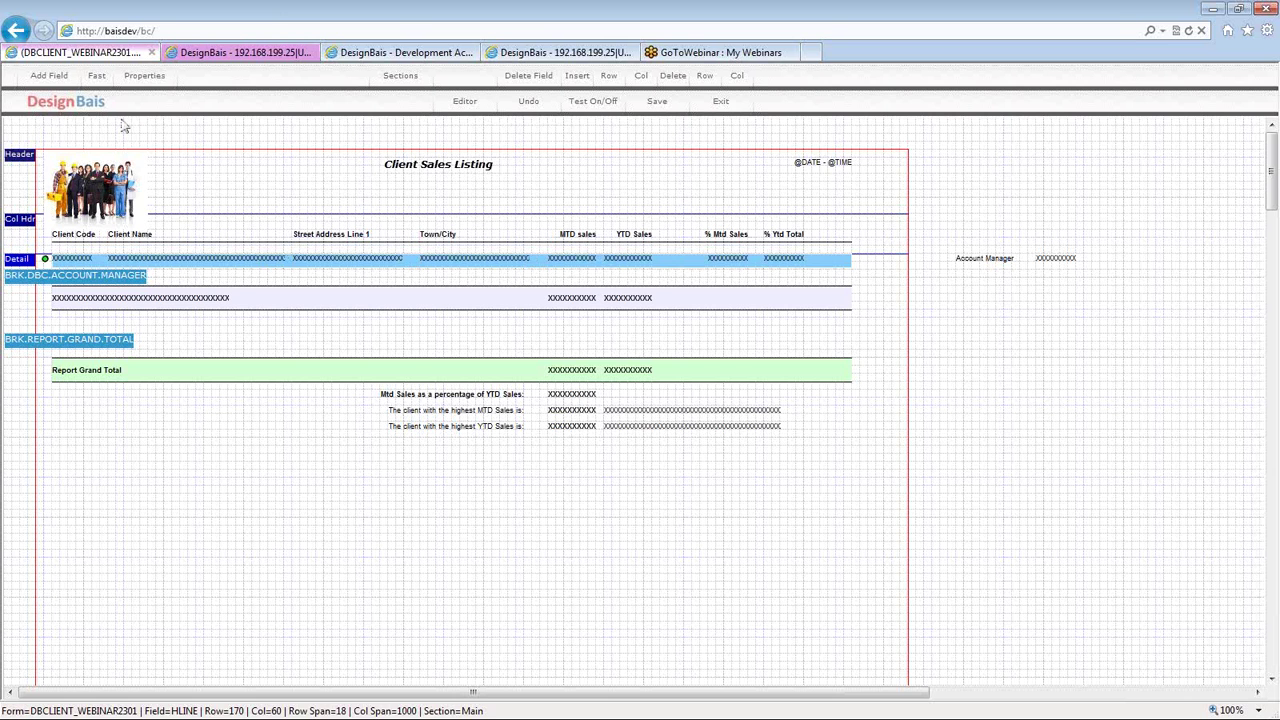
left_click(144, 76)
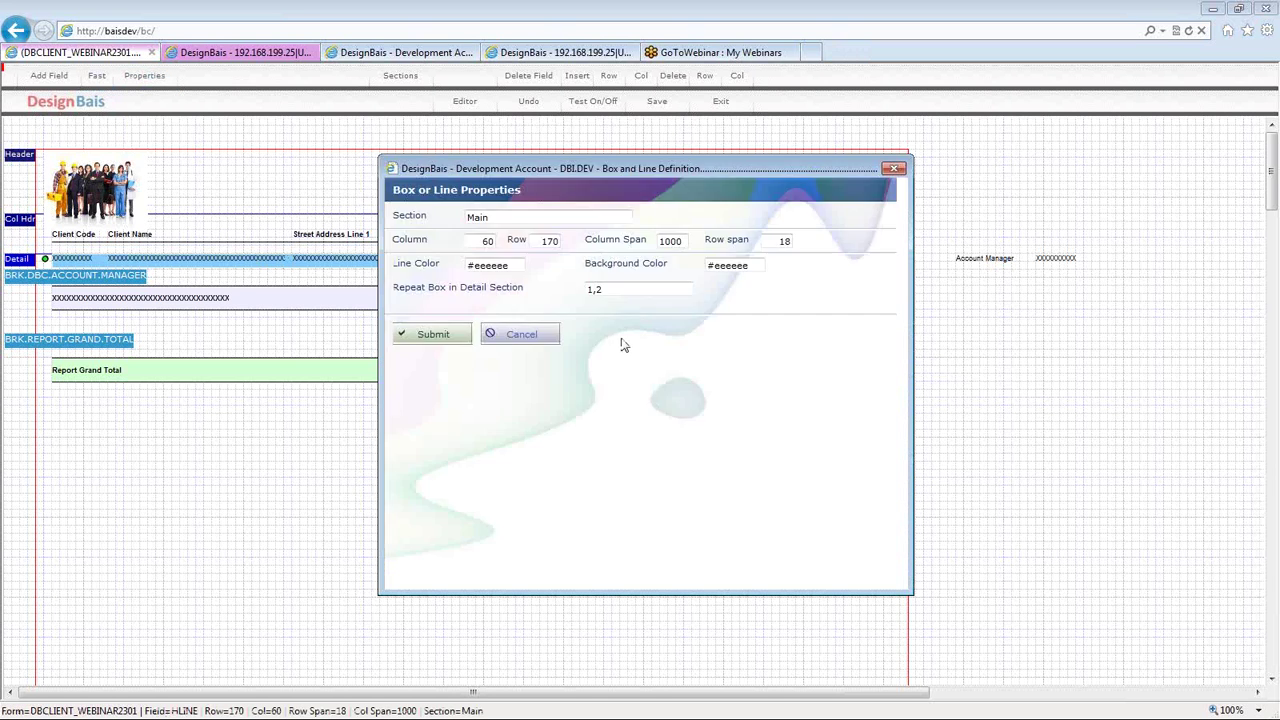
left_click_drag(467, 168, 286, 170)
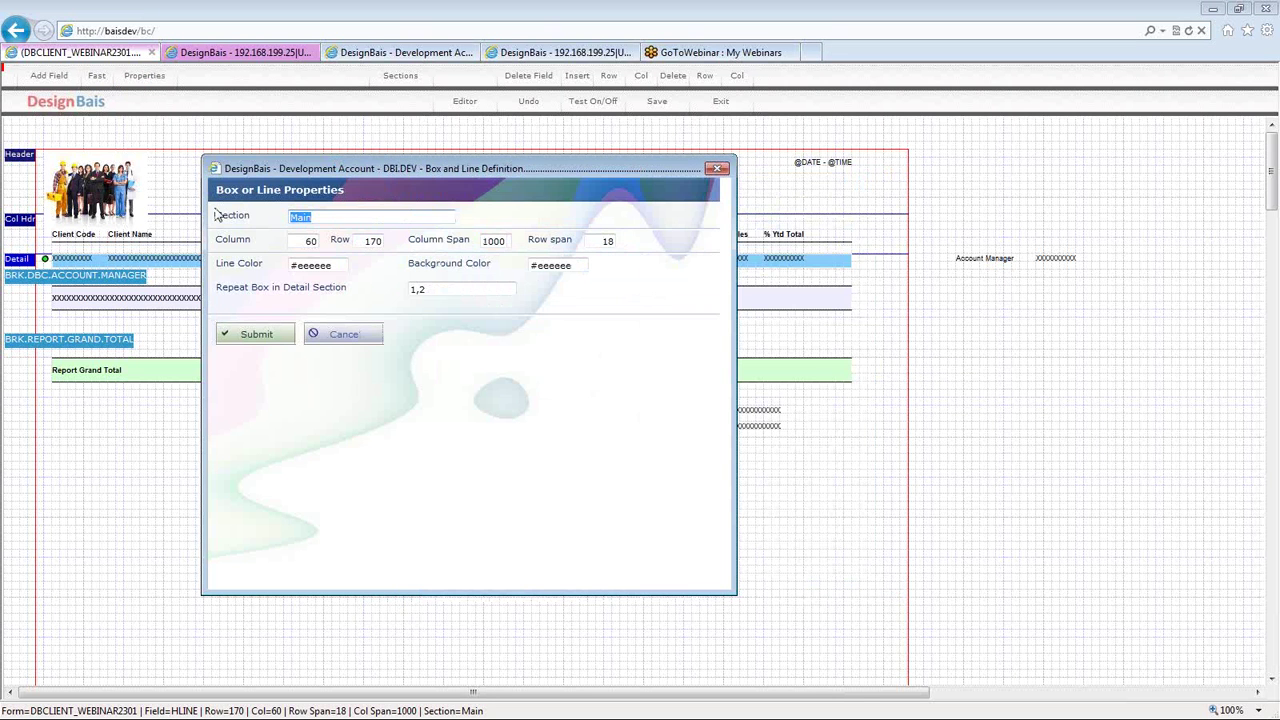
left_click(335, 265)
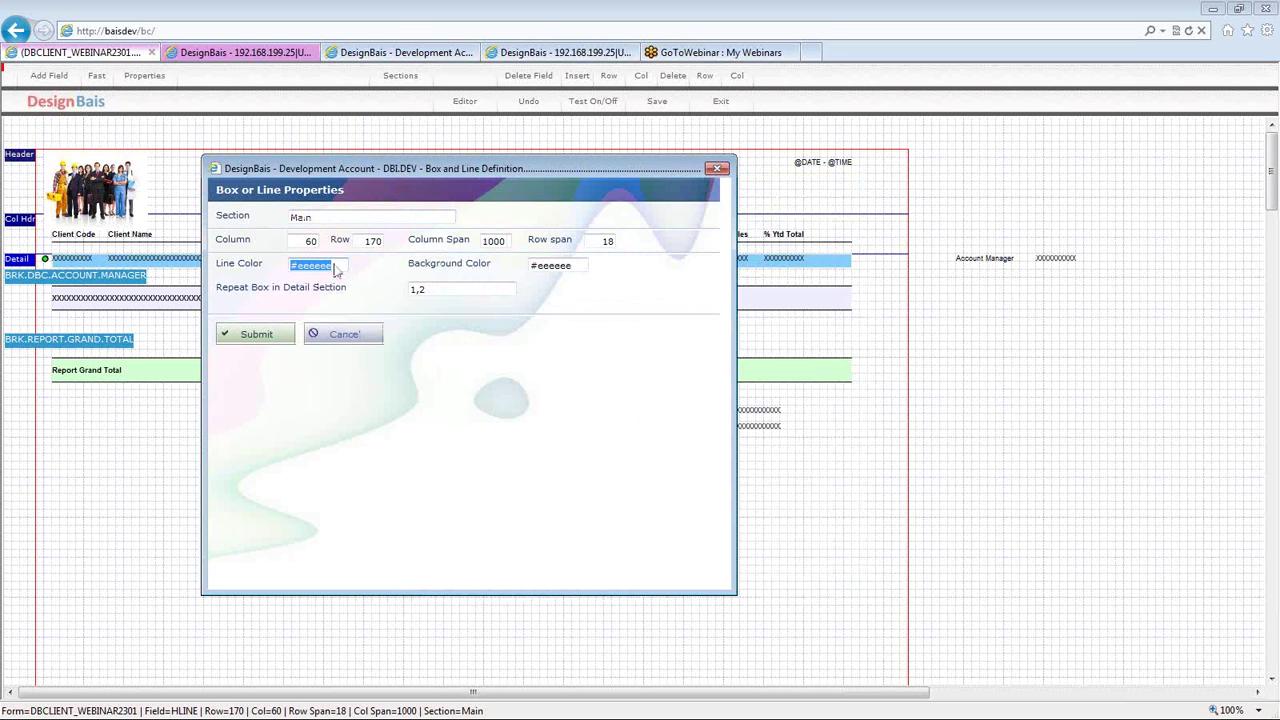
left_click(304, 270)
left_click(578, 268)
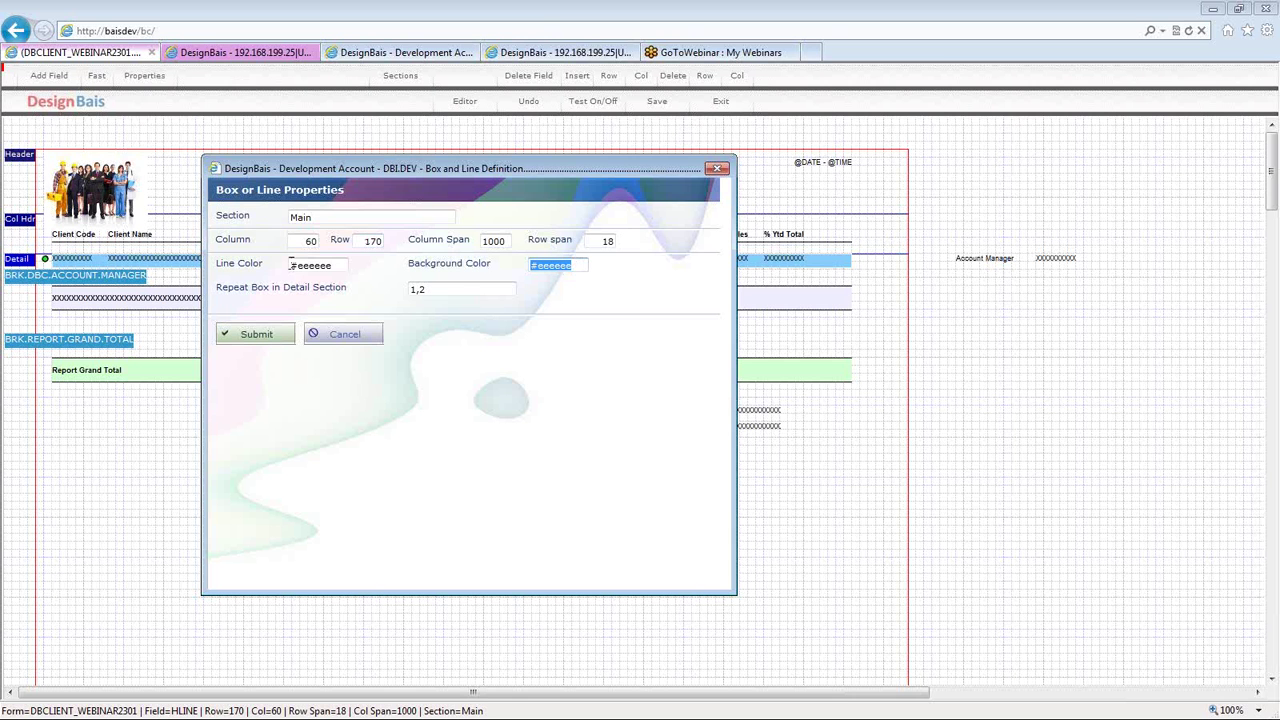
left_click(435, 284)
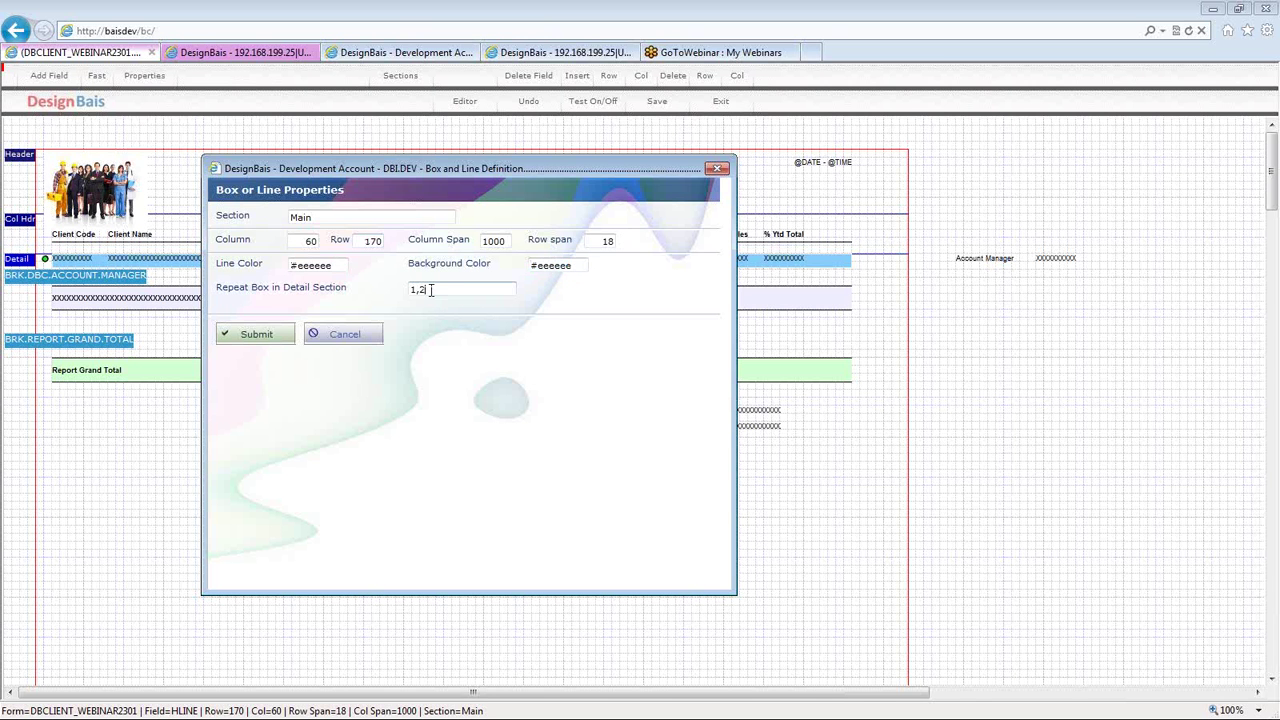
left_click_drag(410, 291, 430, 296)
type("3")
left_click(257, 340)
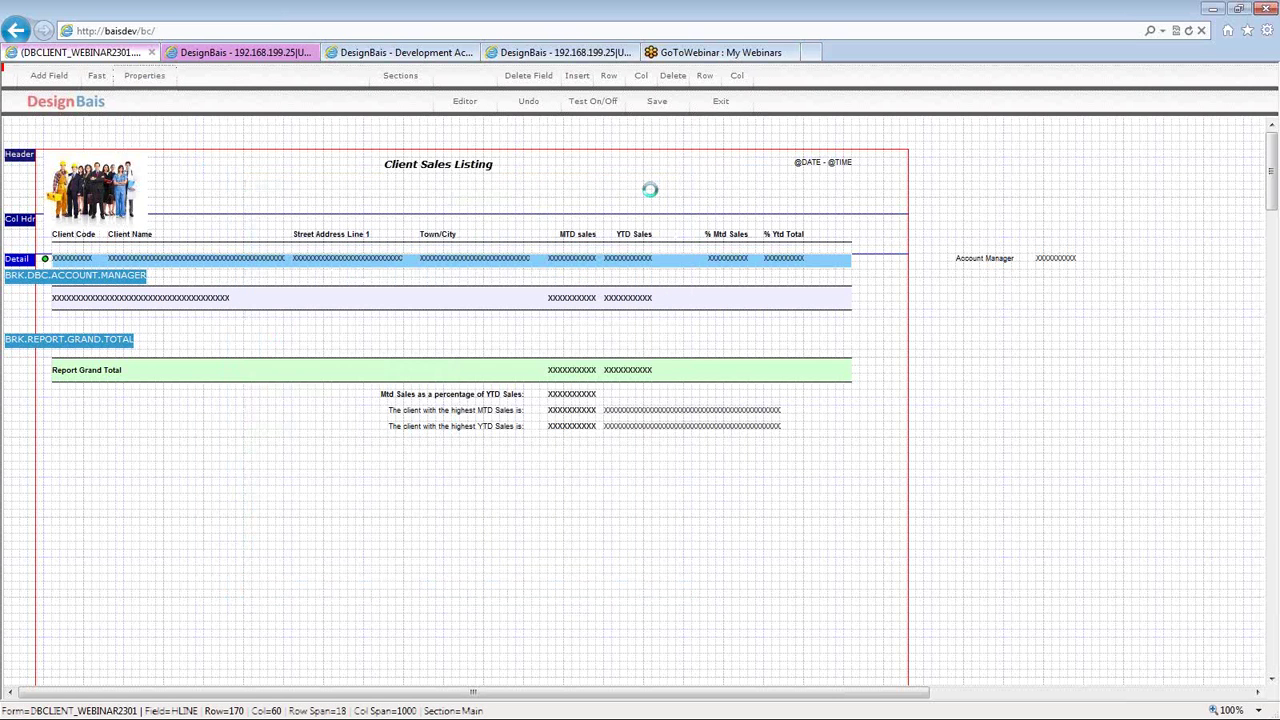
left_click(655, 101)
left_click(593, 101)
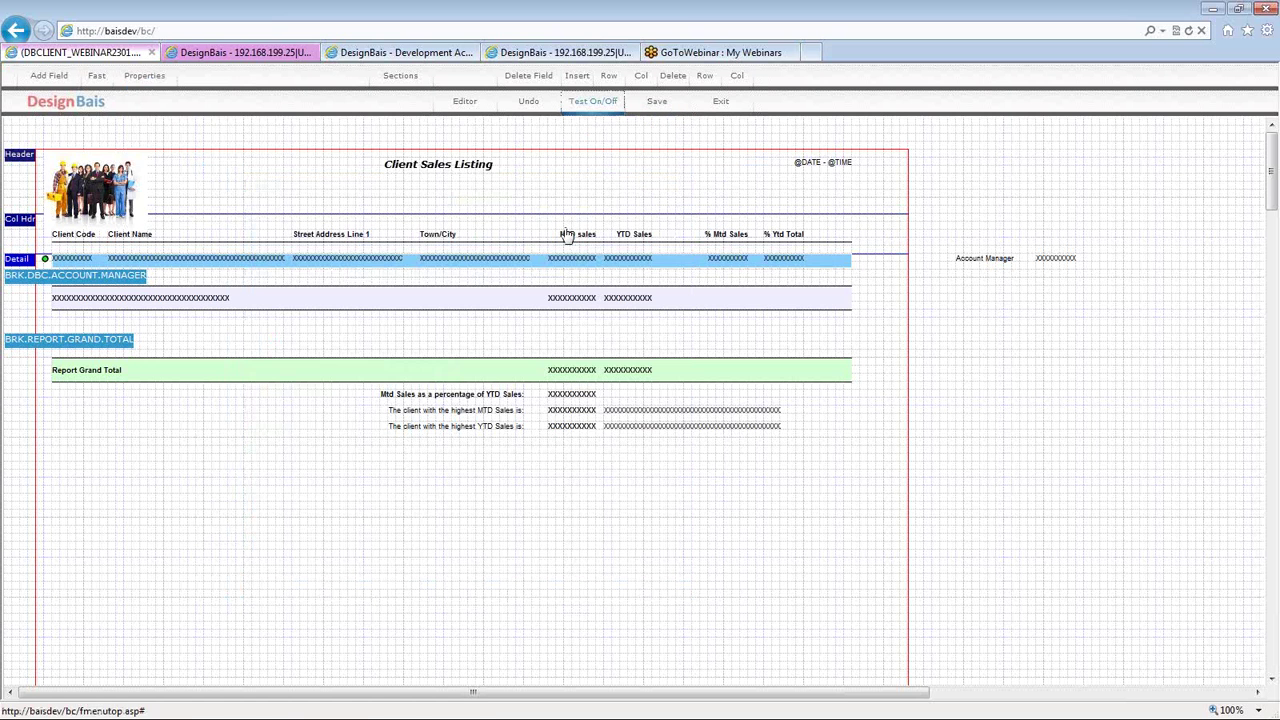
double_click(567, 235)
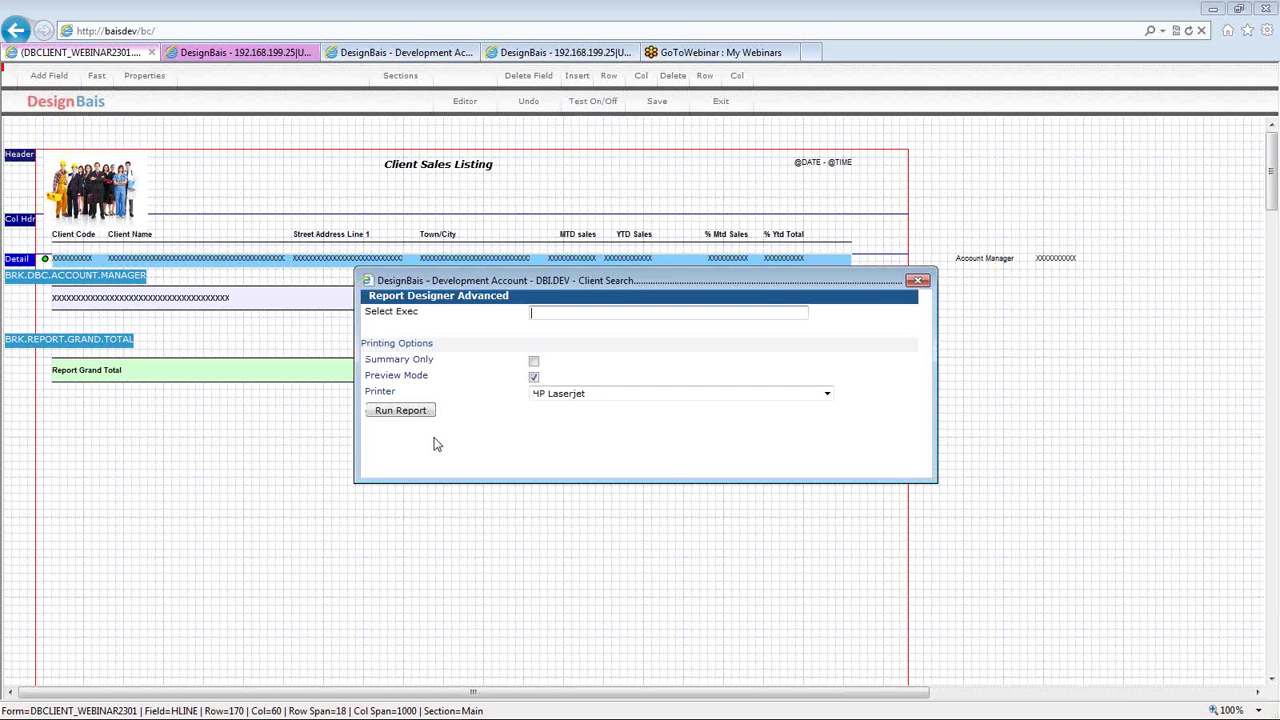
left_click(400, 410)
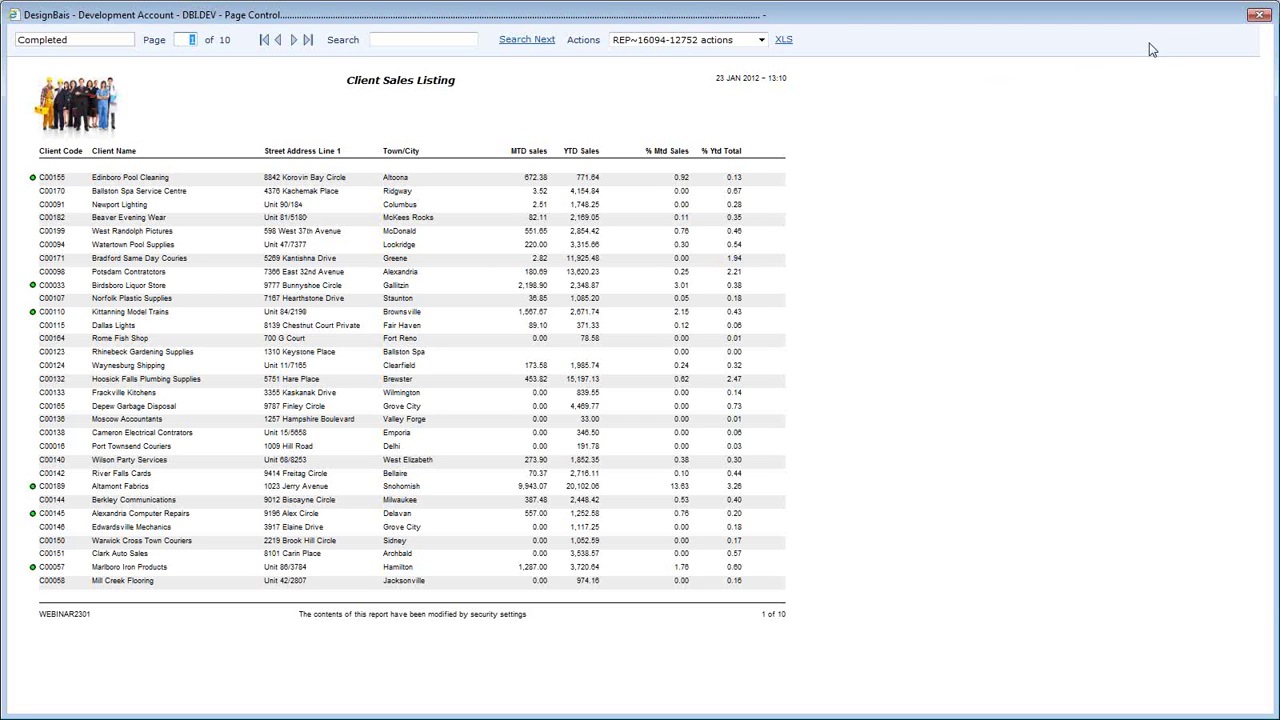
left_click(1259, 17)
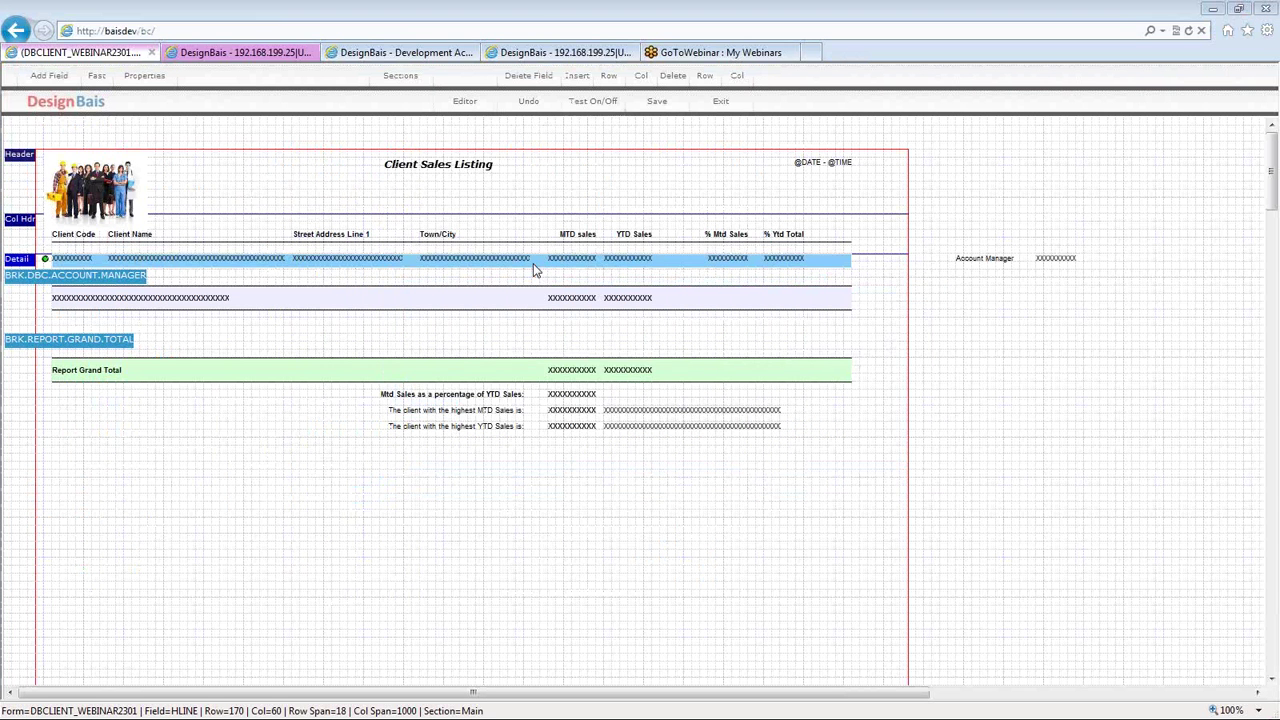
- Set the detail HLINE box's Repeat Box in Detail Section back to 1,2
double_click(533, 263)
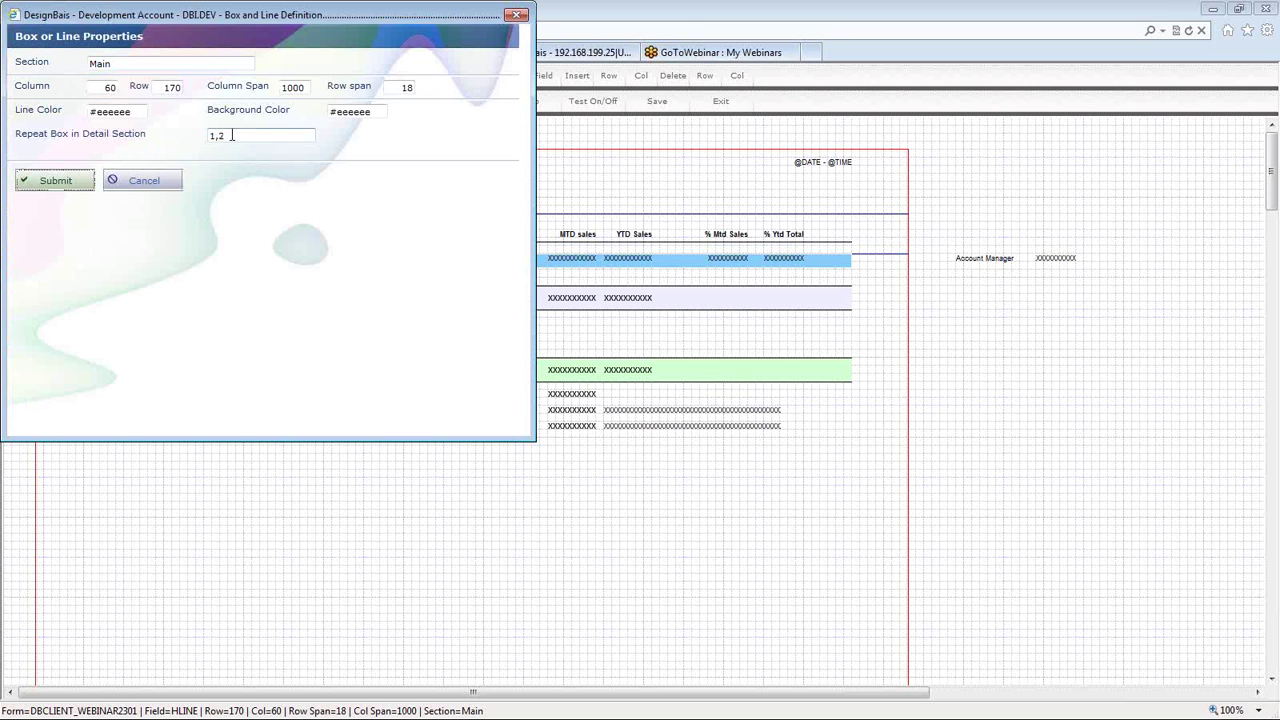
left_click(72, 185)
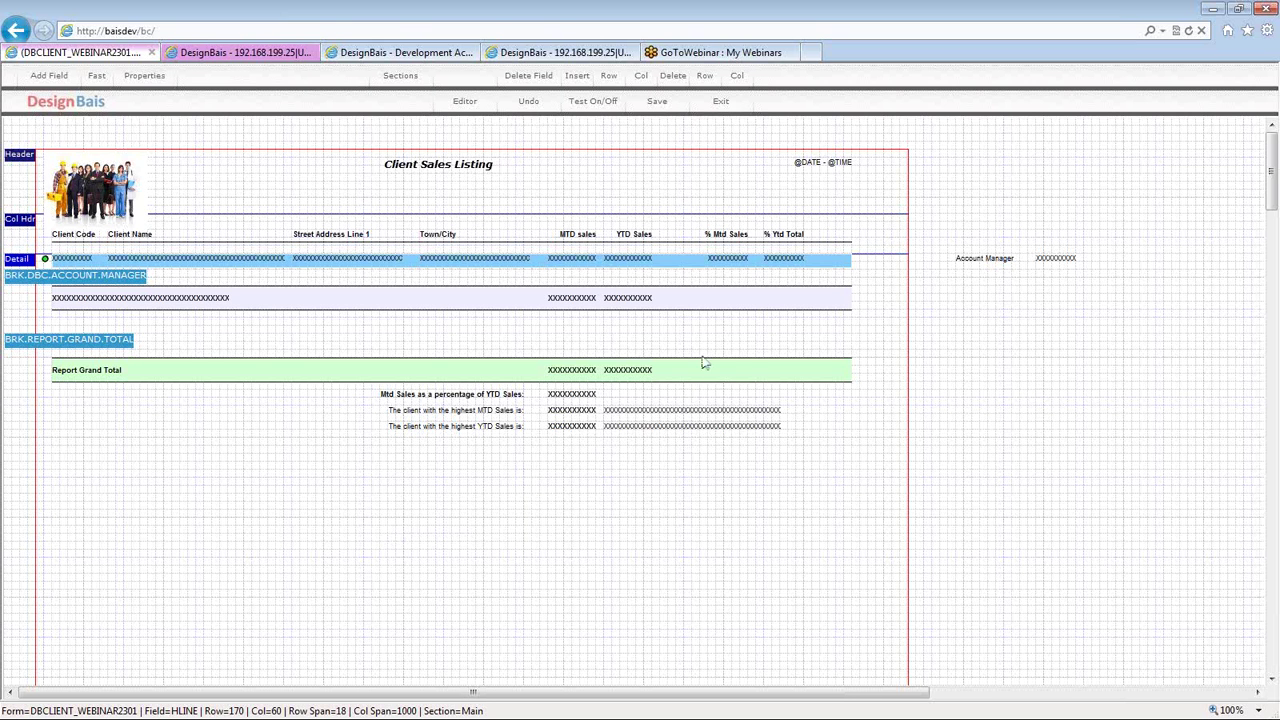
- Inspect the account-manager break box's line colour and cancel without changes
double_click(420, 303)
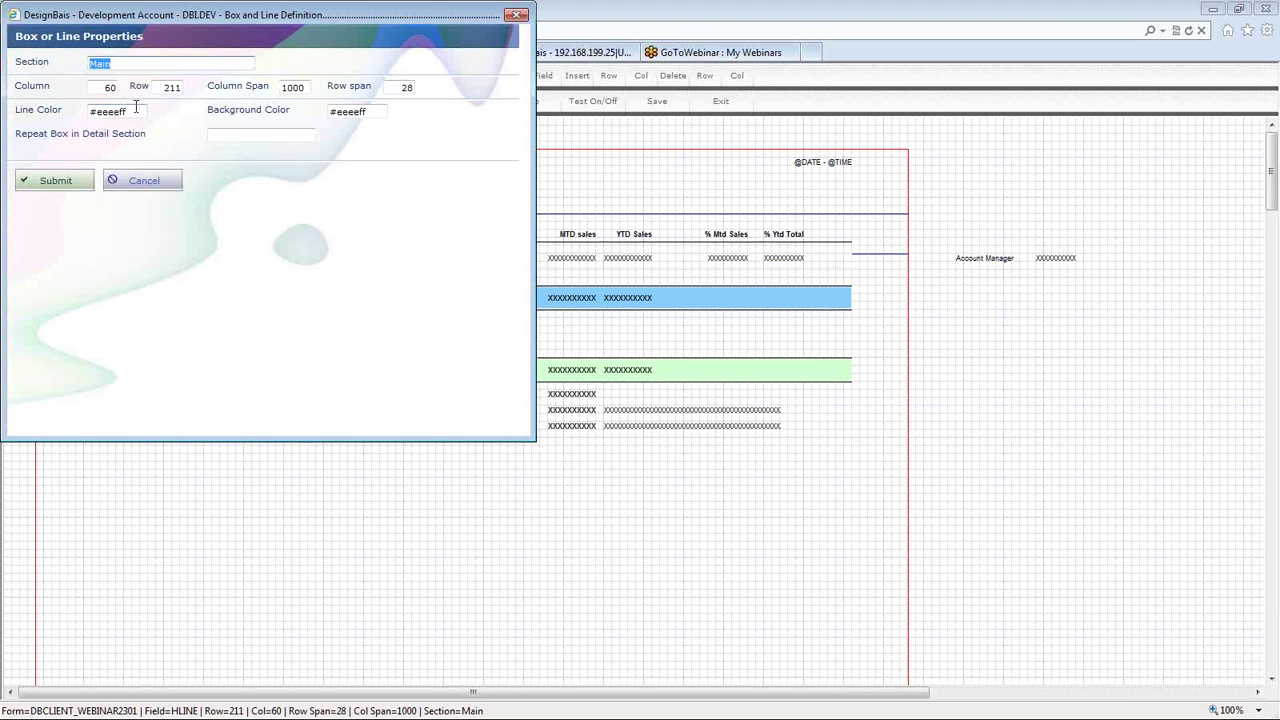
left_click(142, 108)
double_click(135, 112)
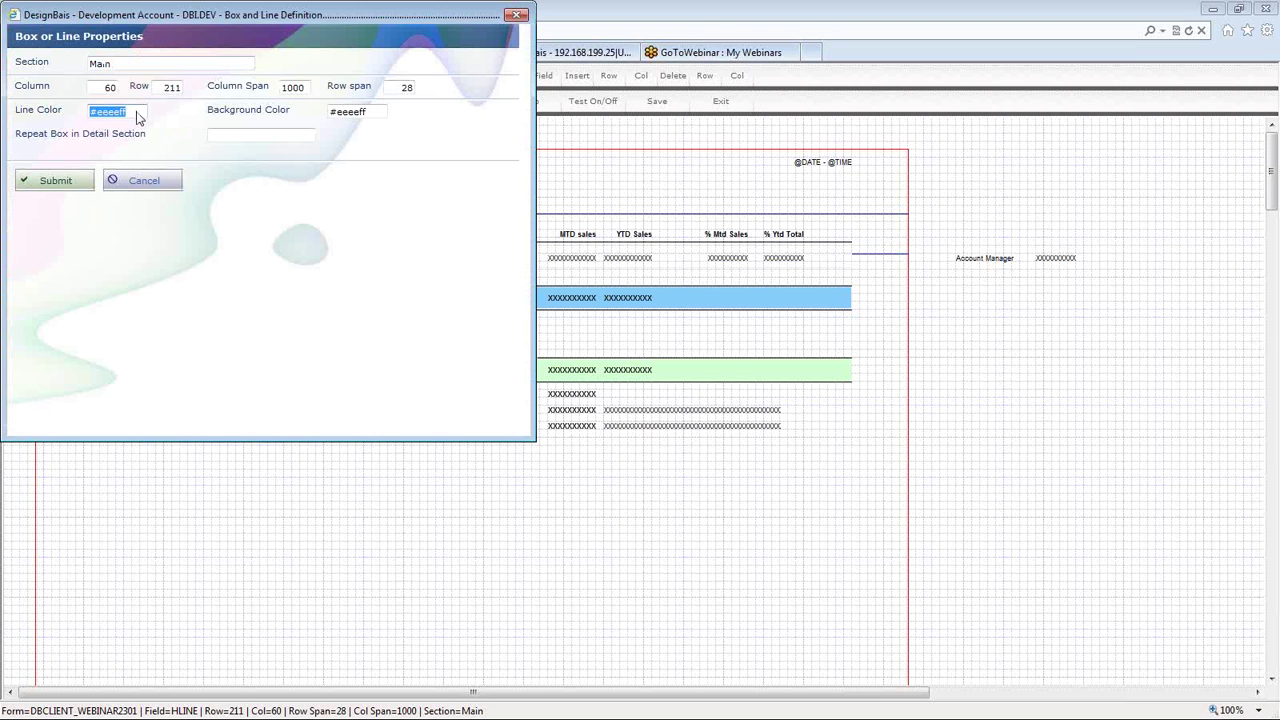
left_click(135, 181)
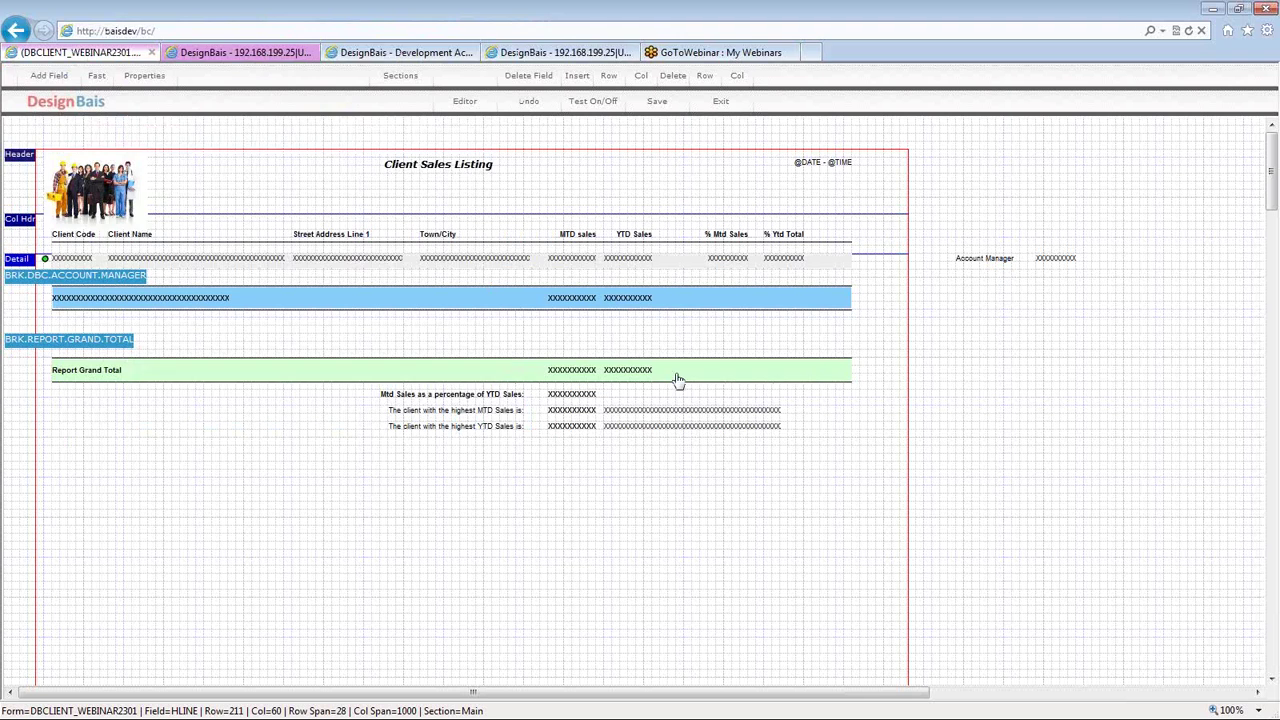
- Check the Report Grand Total box's colours, then bring up the Fast 'Add elements to a report form' dialog
double_click(677, 380)
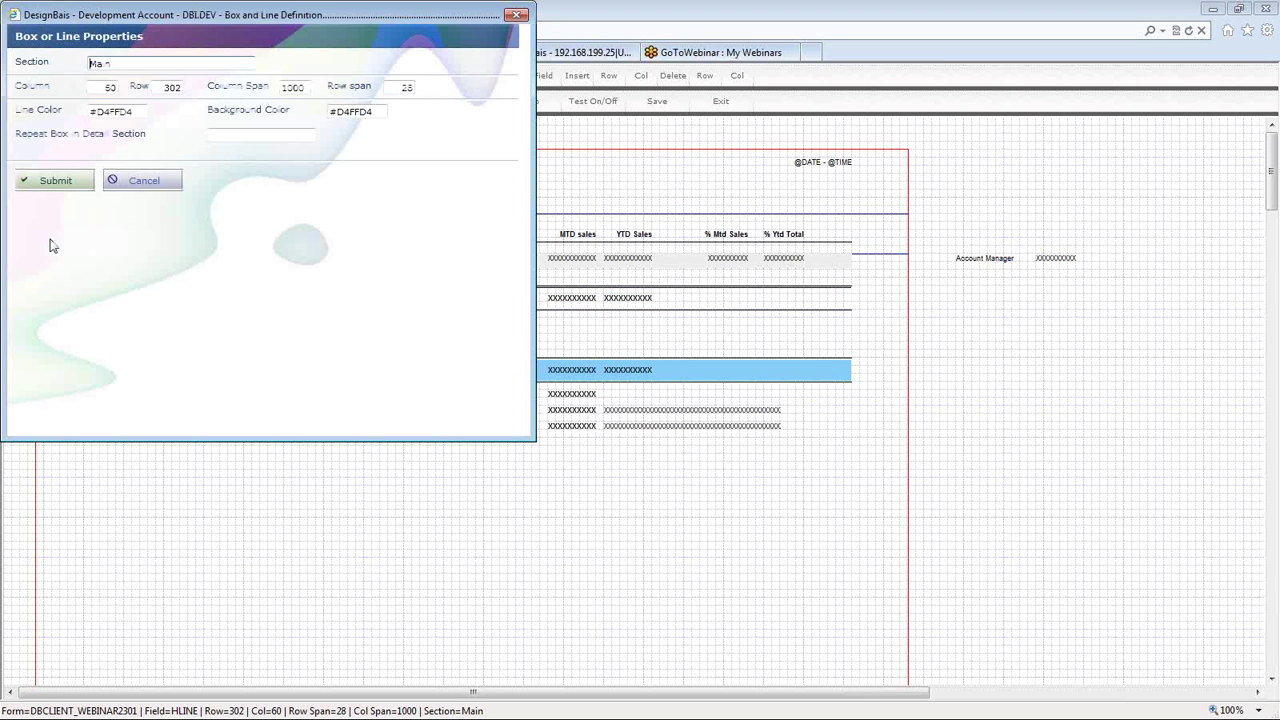
left_click(135, 185)
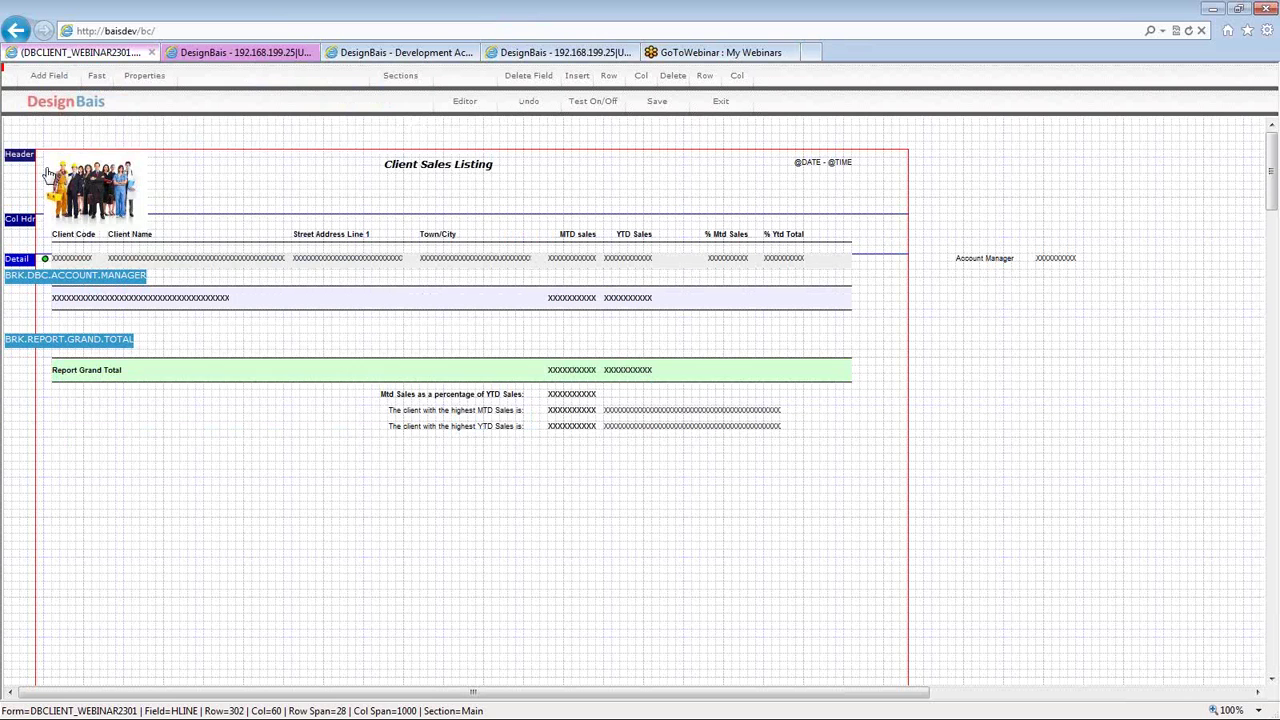
double_click(182, 296)
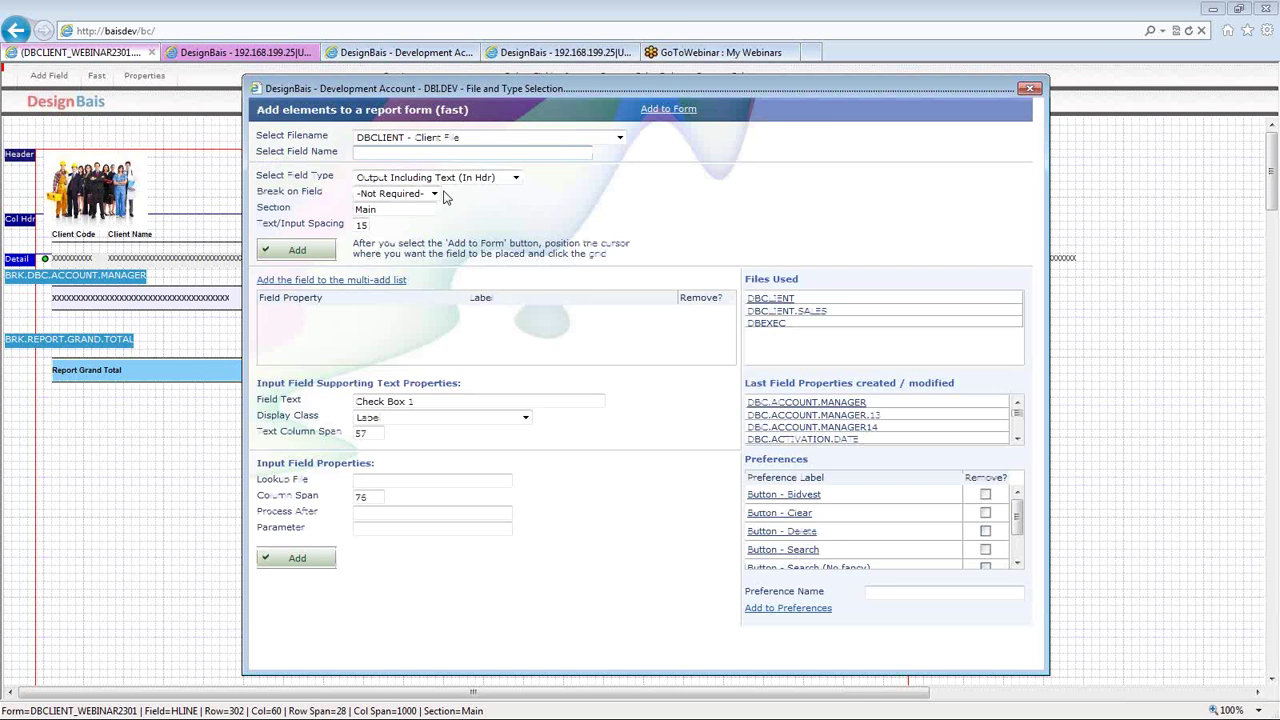
- Place a new box at row 420, column 60 below the totals and set its Column Span to 1000
left_click(311, 256)
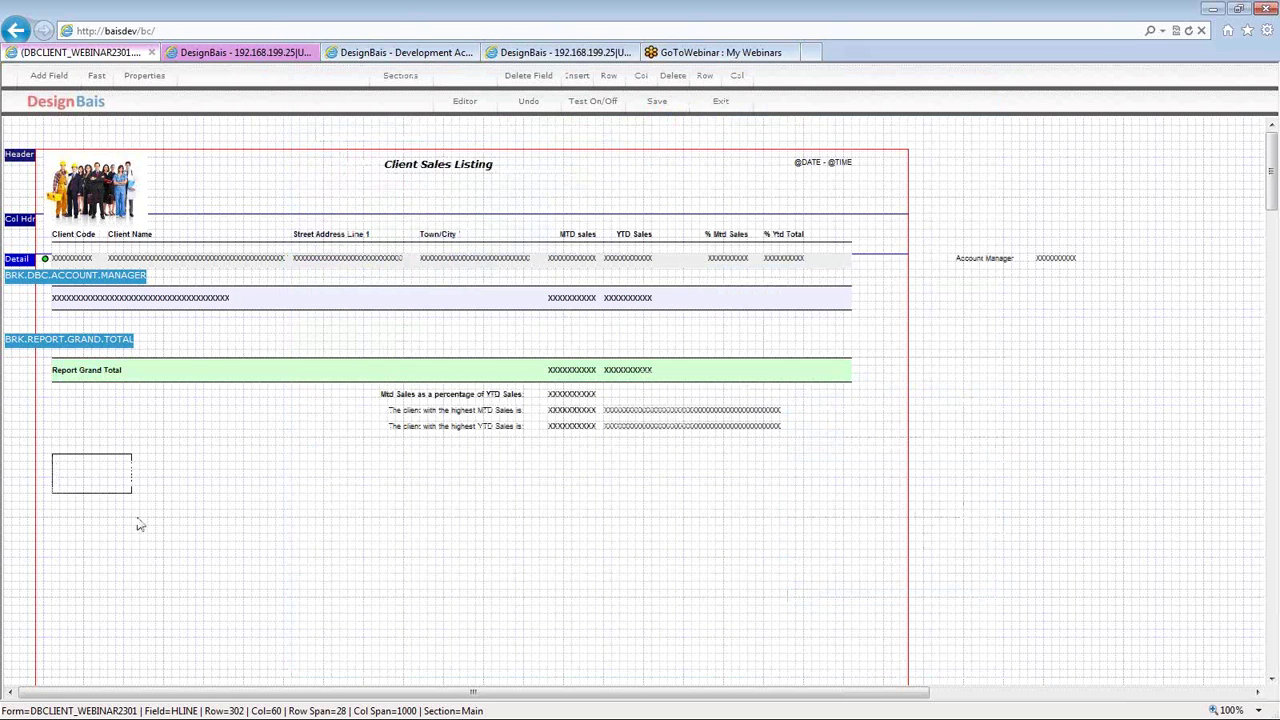
left_click(118, 468)
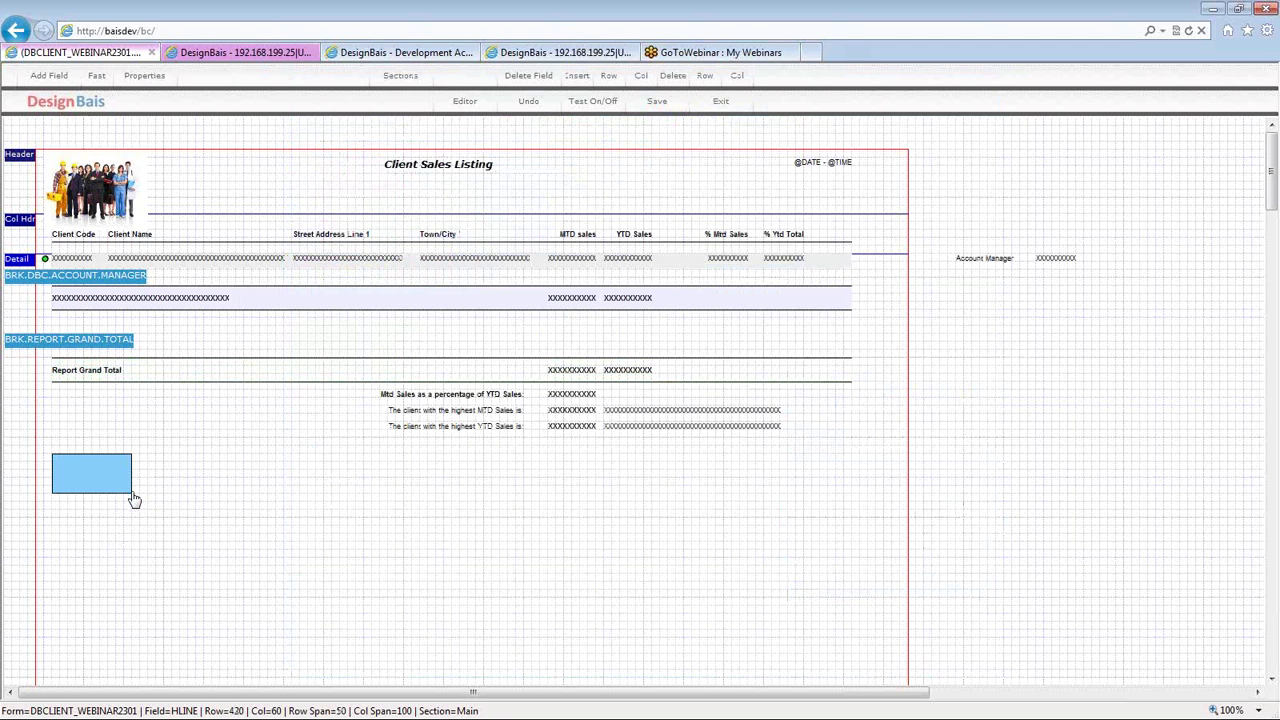
double_click(85, 465)
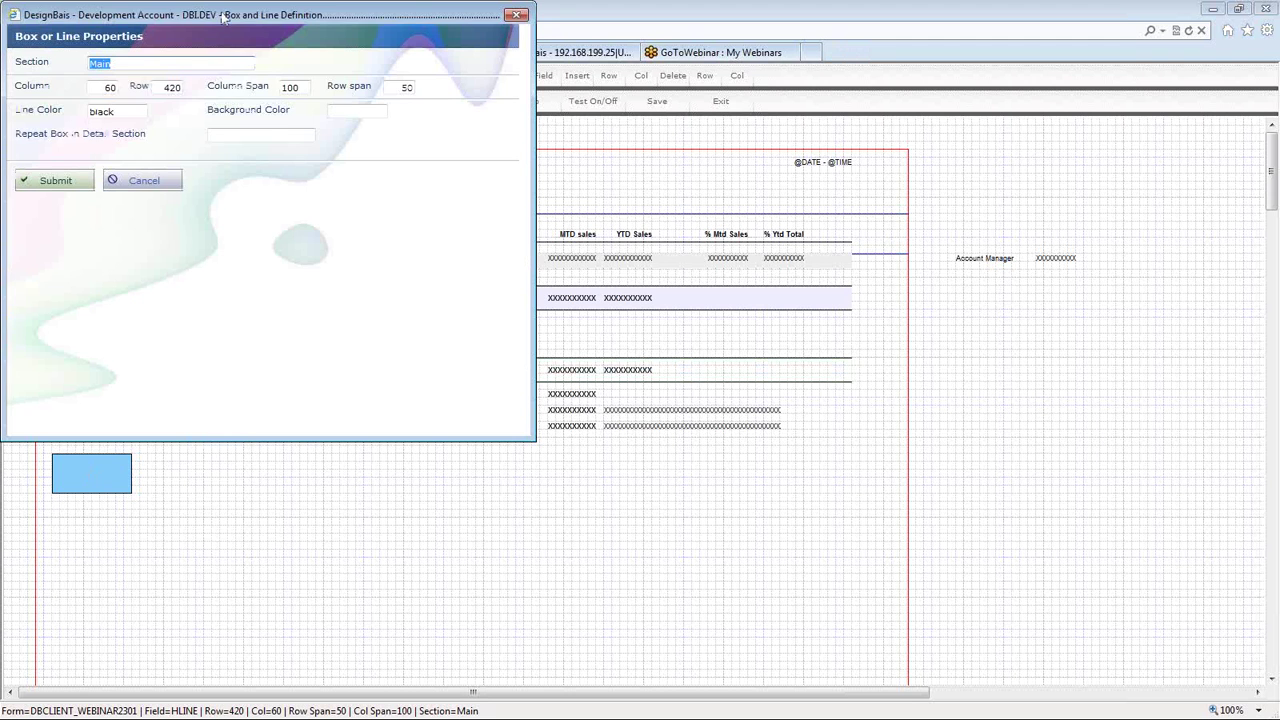
left_click_drag(225, 17, 463, 37)
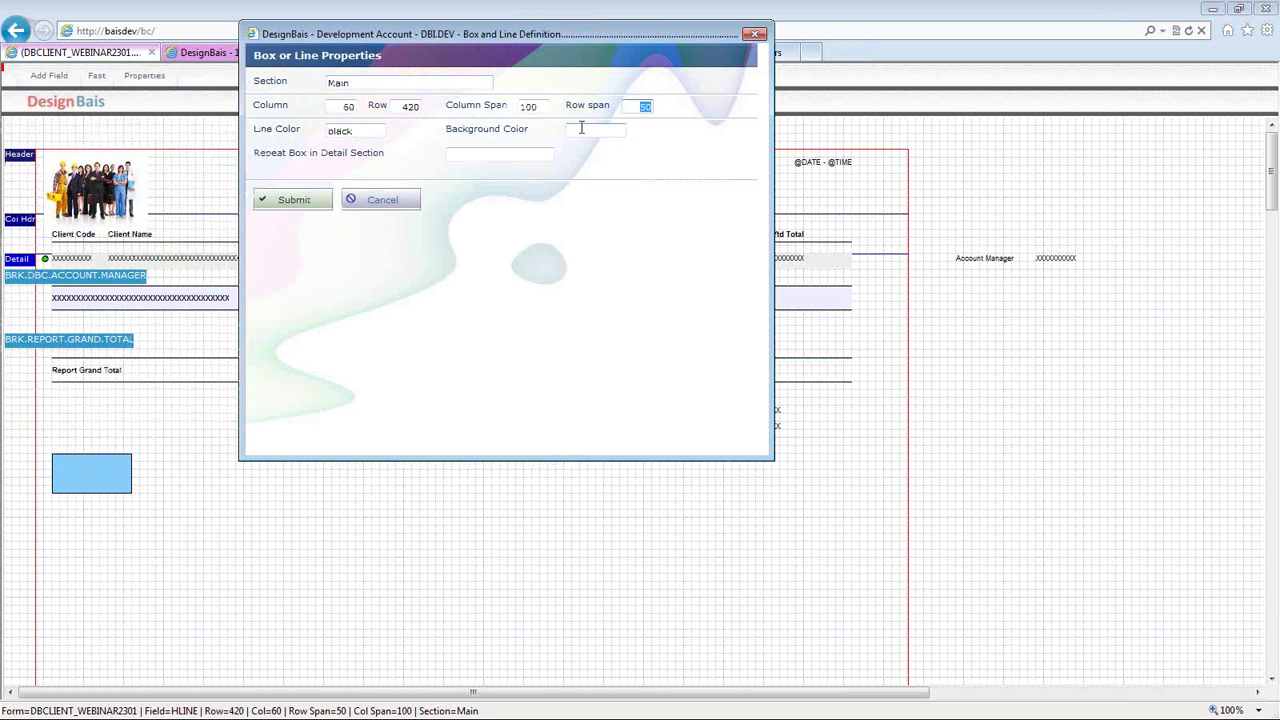
double_click(530, 107)
type("1000")
key("Tab")
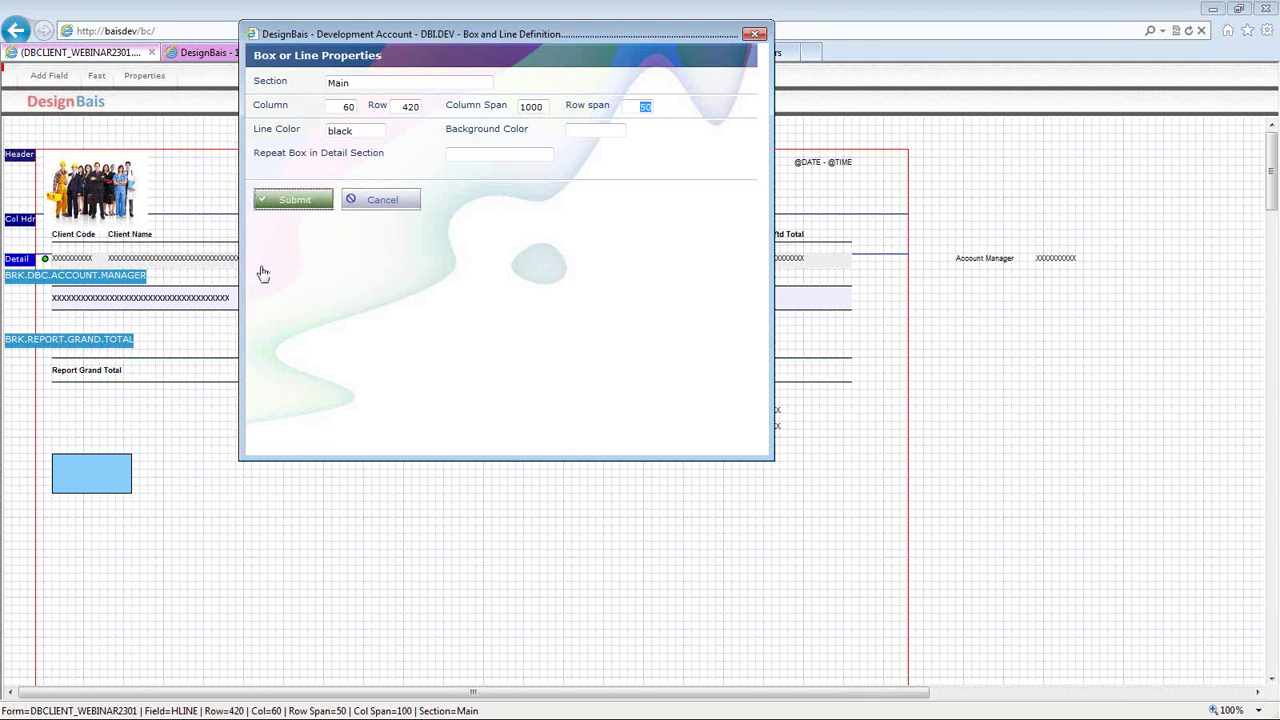
key("Return")
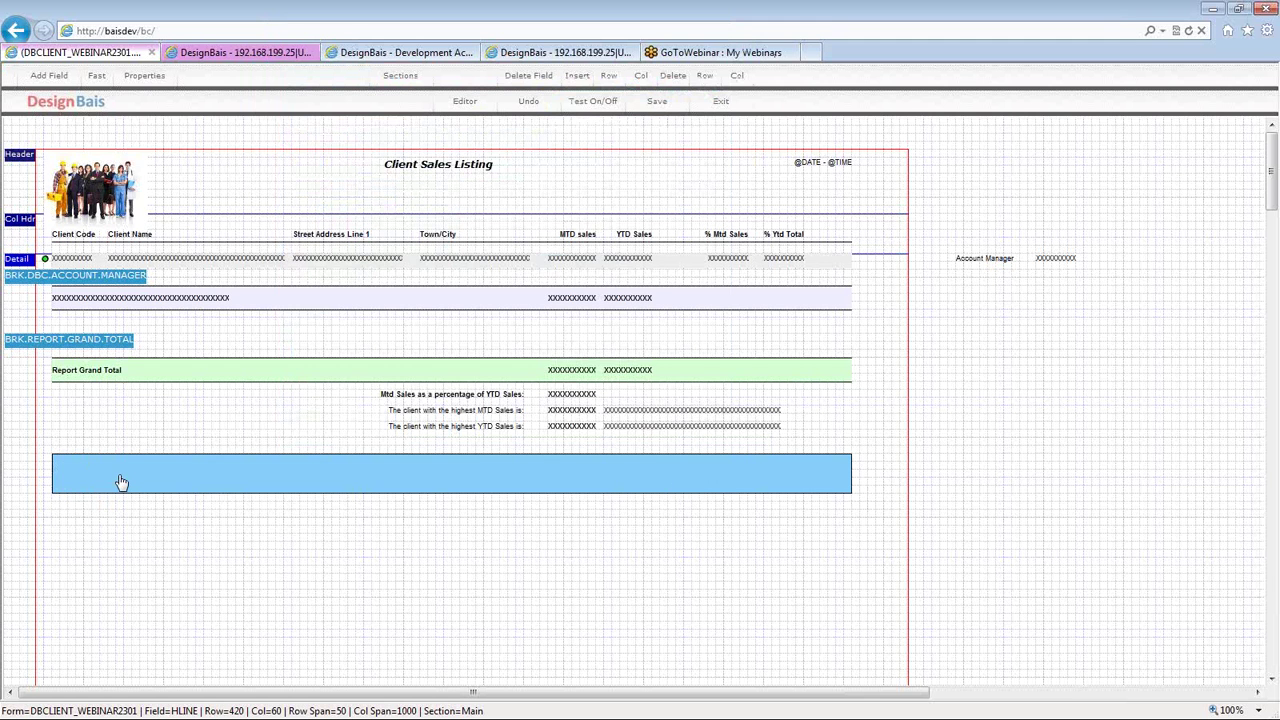
- Set the wide bottom box's row span to 1, turning it into a line
double_click(121, 483)
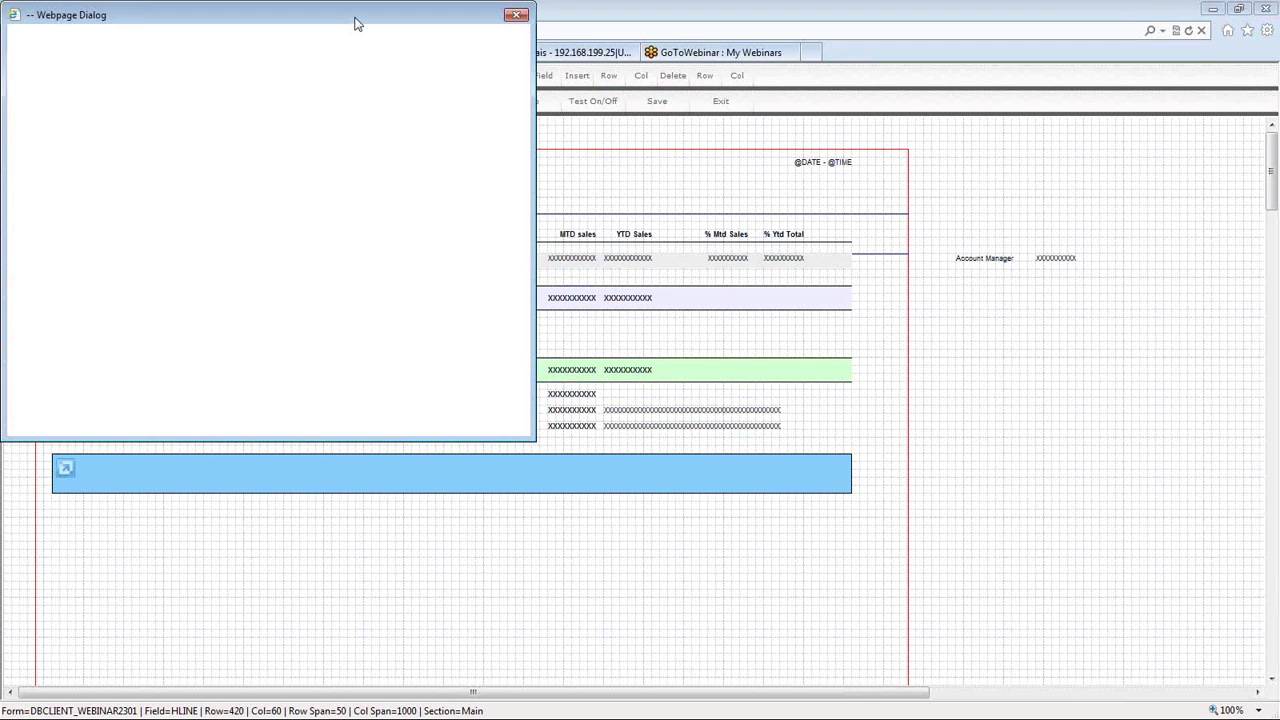
left_click_drag(356, 22, 425, 40)
left_click(470, 109)
type("1")
key("Tab")
left_click(147, 208)
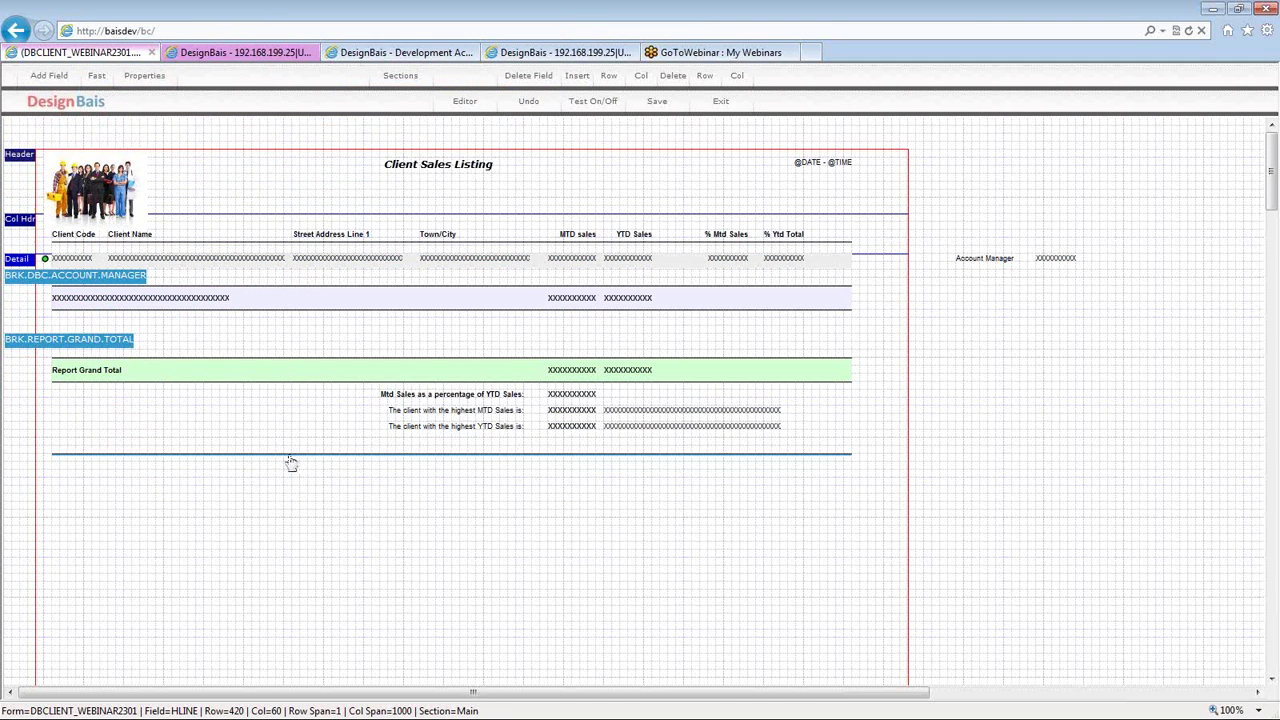
- Give the line a row span of 28 with YELLOW line and background colour
double_click(289, 455)
key("Tab")
type("28")
key("Tab")
double_click(403, 87)
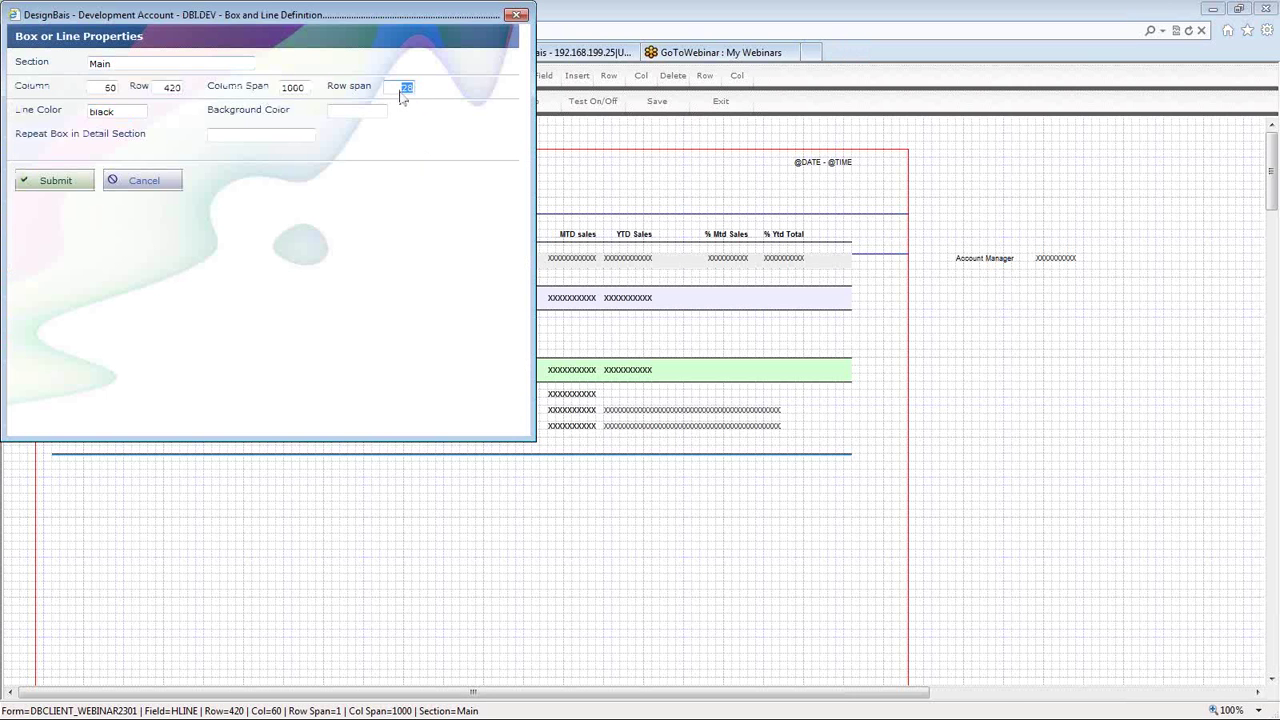
double_click(131, 112)
type("YELLOW")
key("Tab")
type("YELLOW")
key("Tab")
left_click(52, 181)
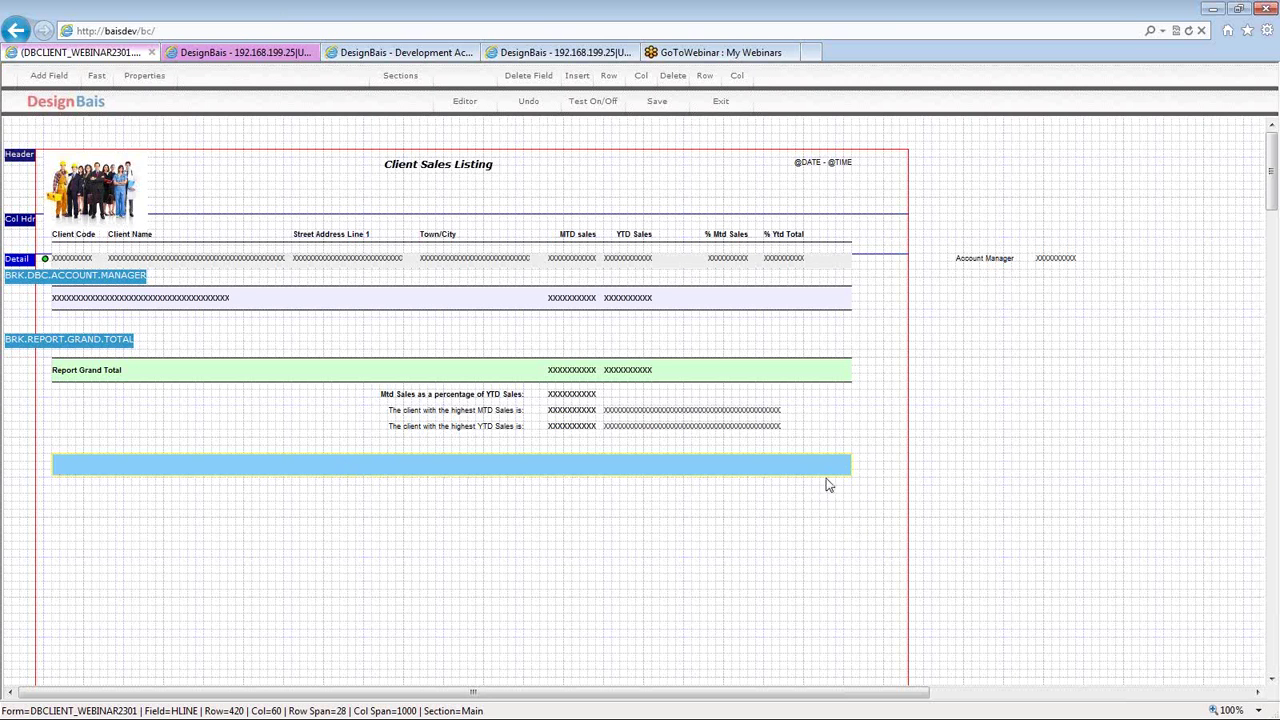
- Move the band back below the summary lines and run a test preview showing grand totals 72,939.51 and 615,870.70
left_click(660, 99)
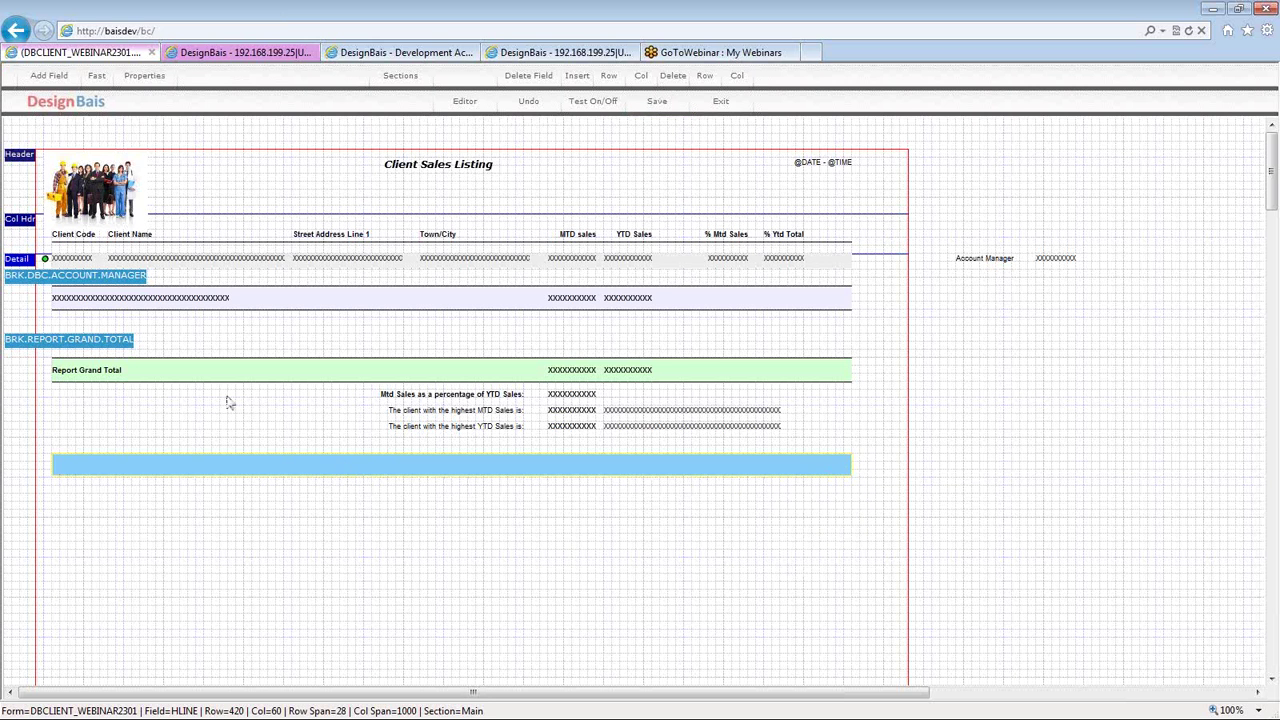
left_click(218, 472)
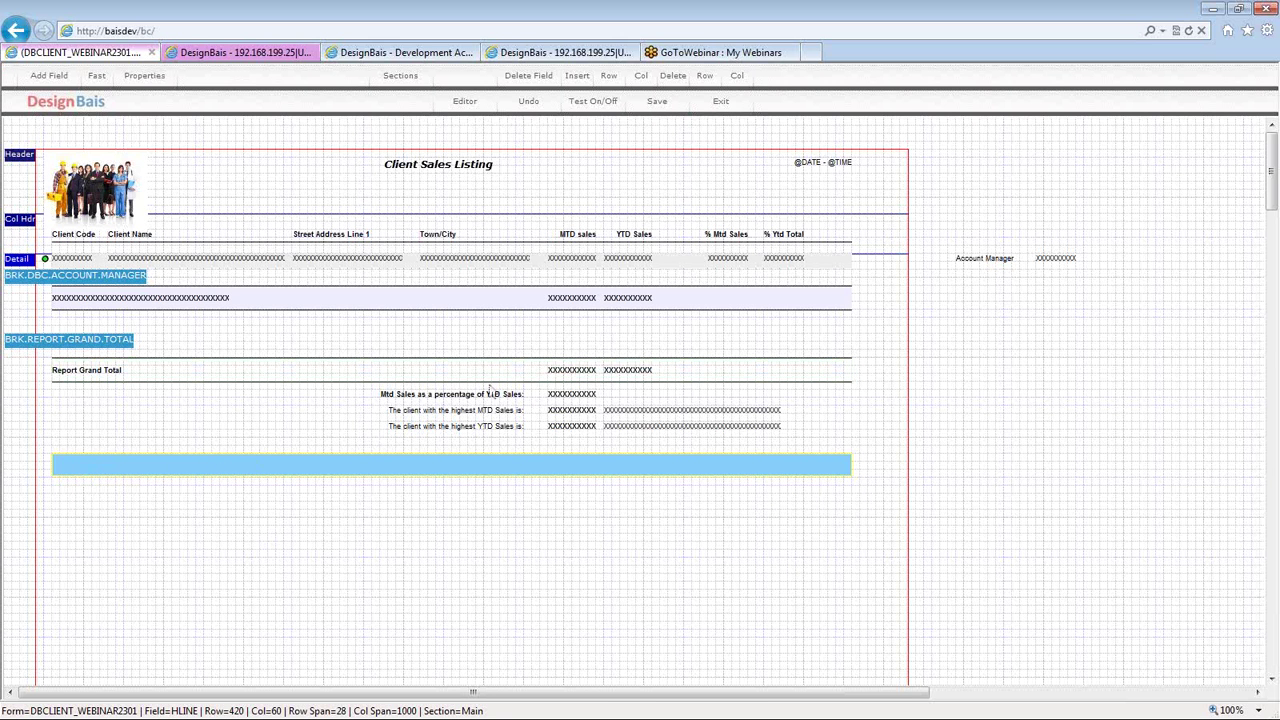
left_click(591, 102)
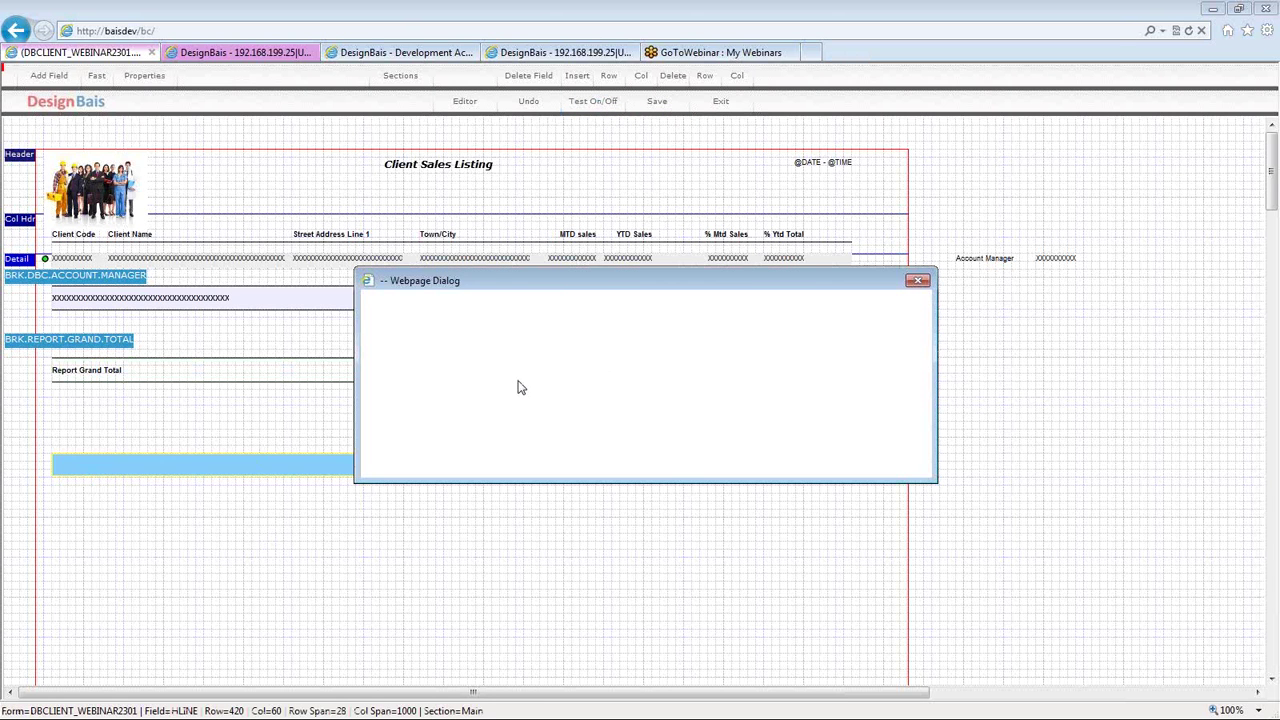
left_click(430, 411)
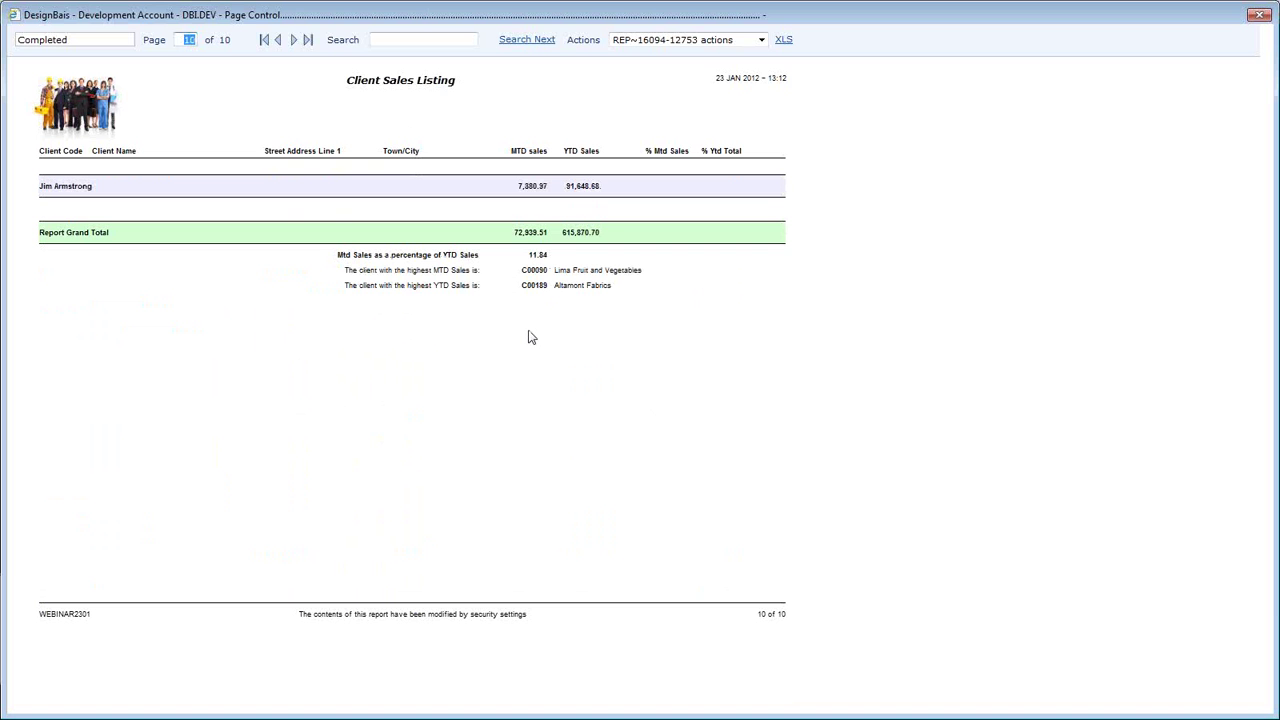
- Rerun the test preview to check the yellow band, then close the preview and run options
left_click(1259, 15)
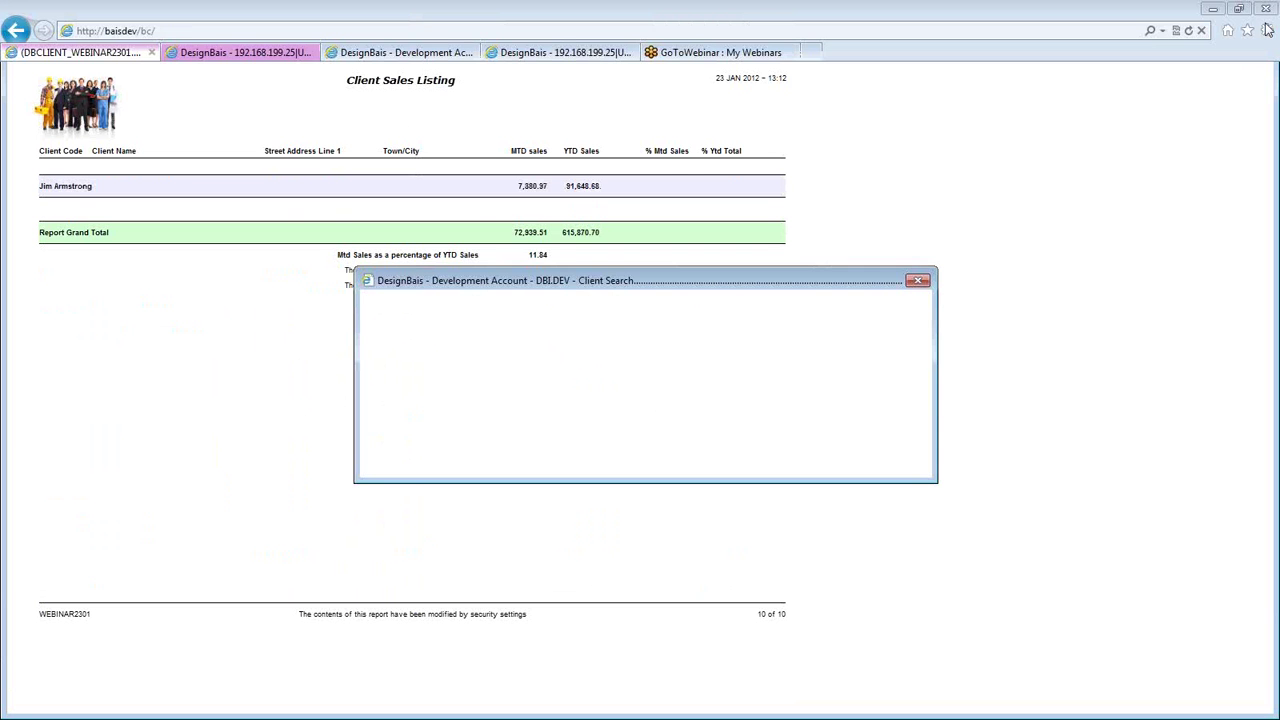
left_click(593, 104)
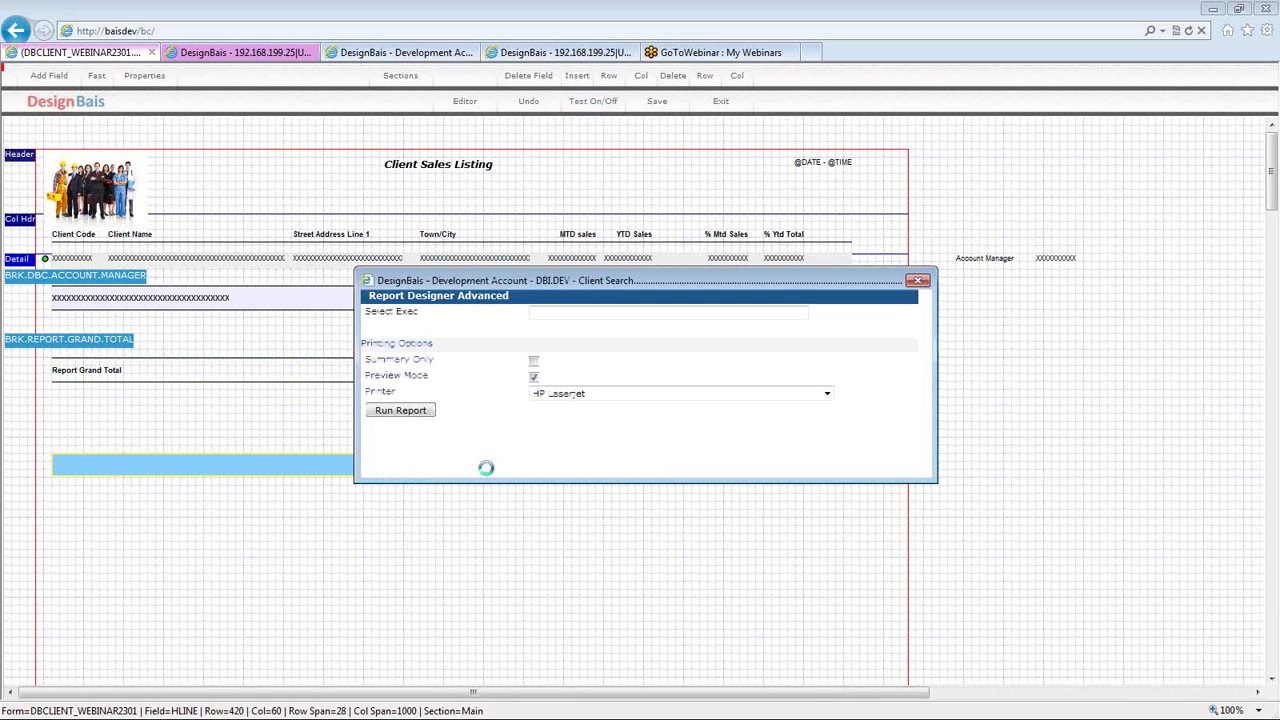
left_click(403, 412)
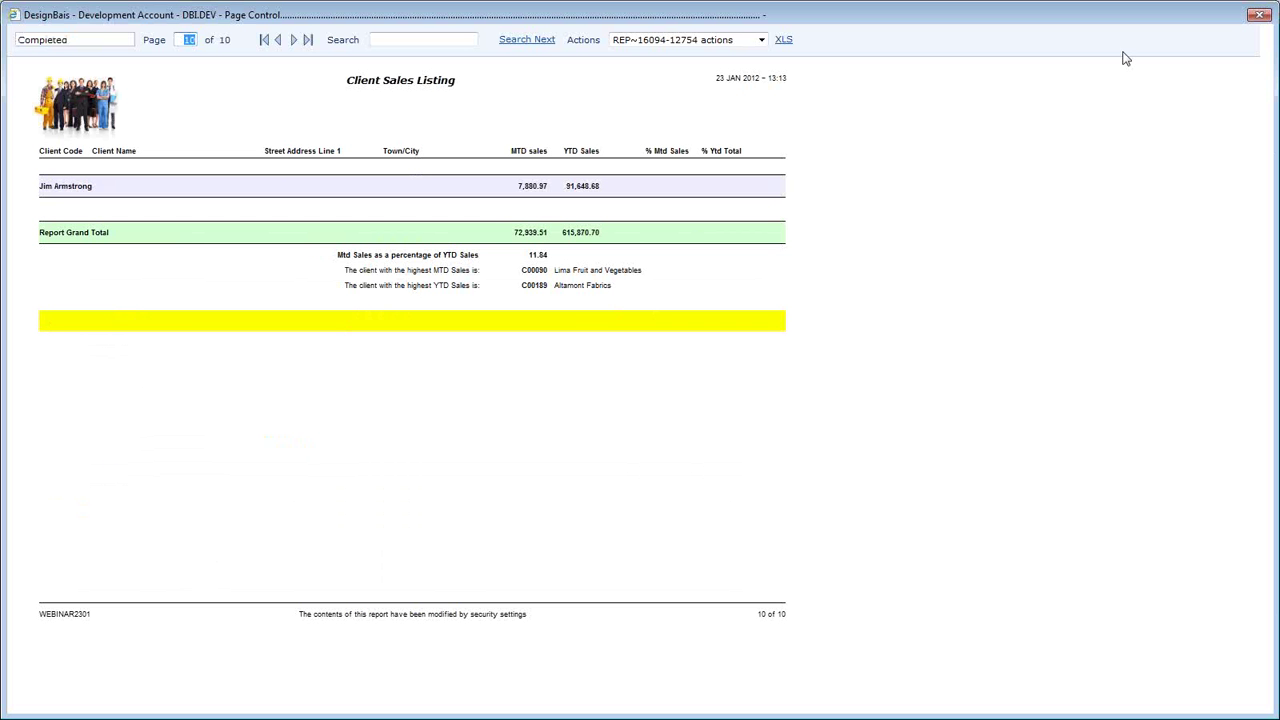
left_click(1260, 15)
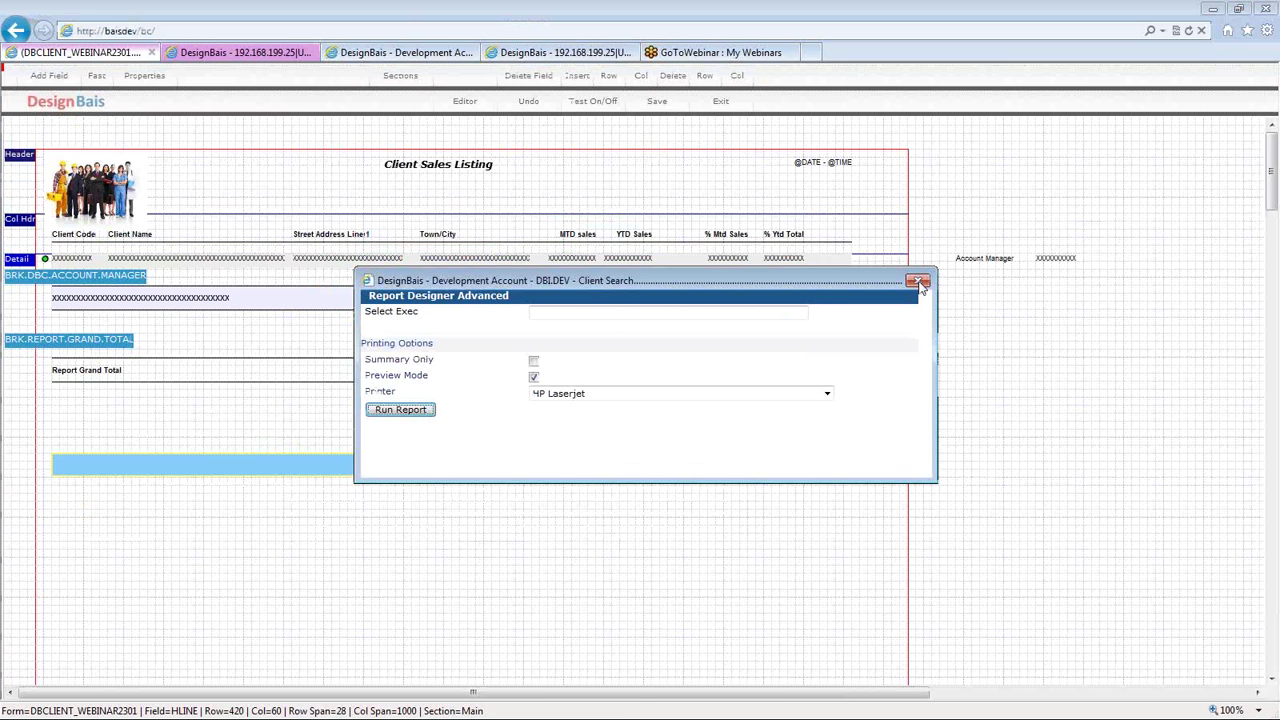
left_click(919, 281)
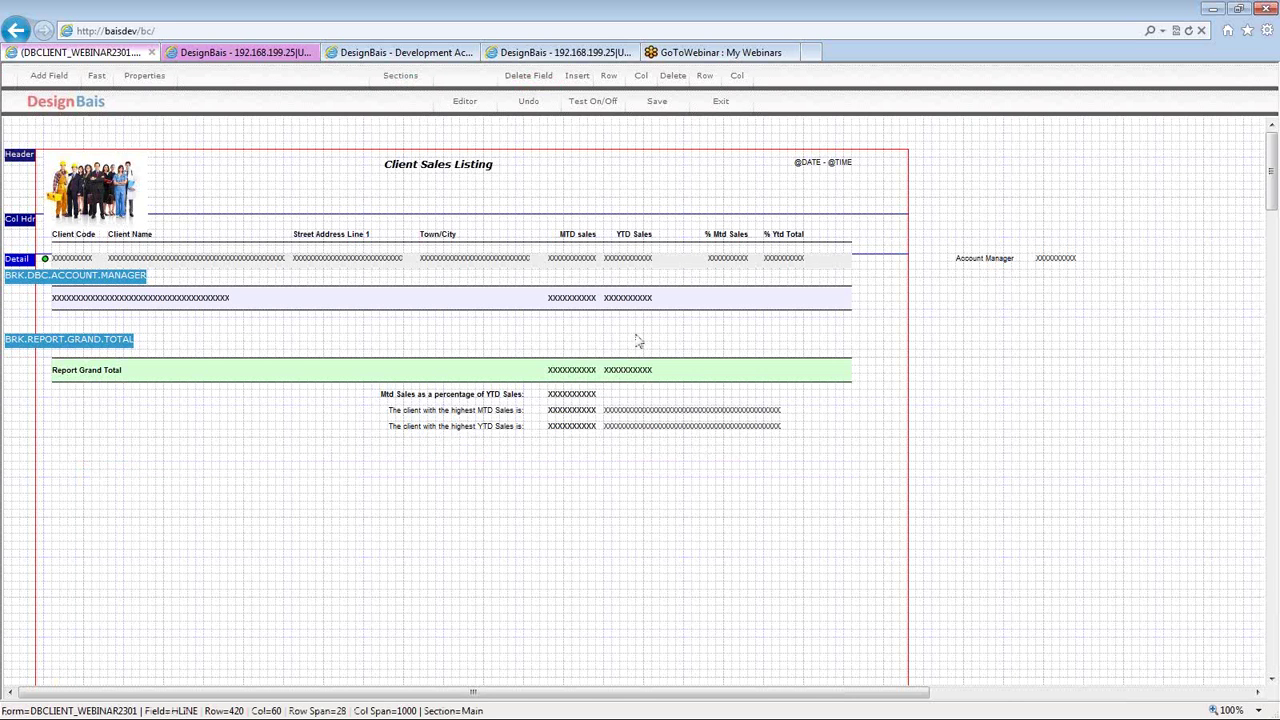
left_click(540, 268)
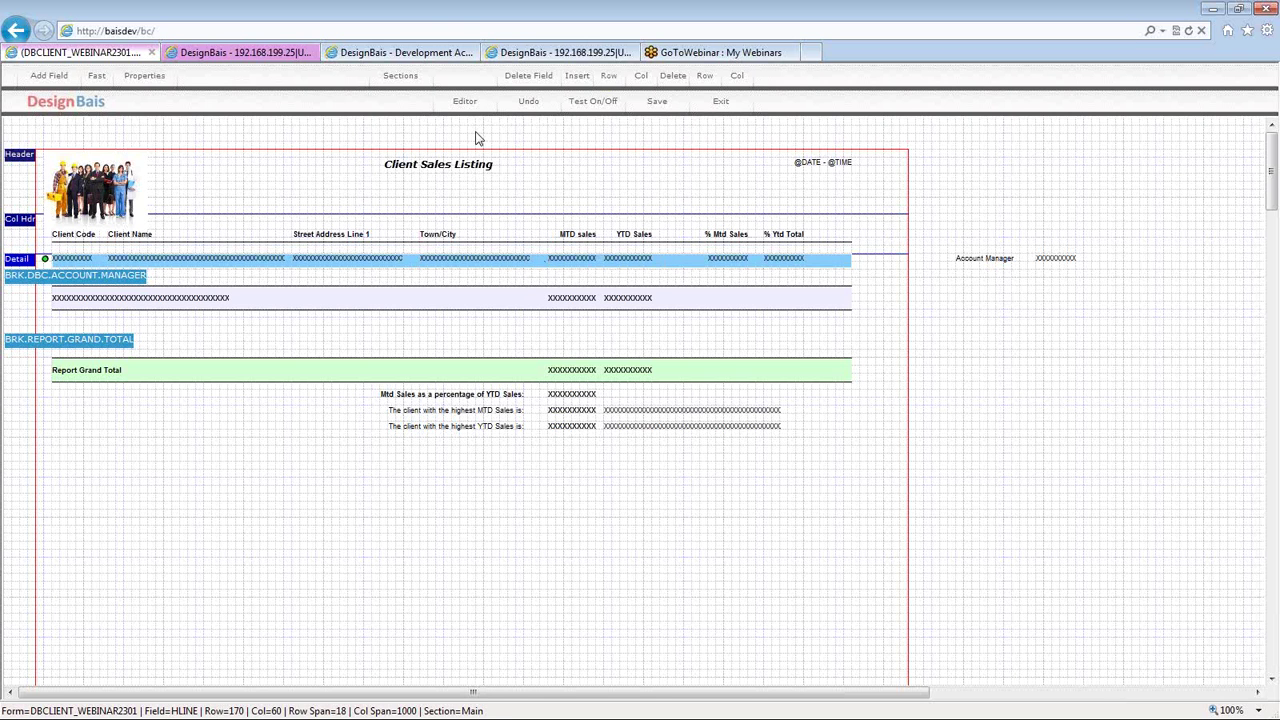
left_click(530, 77)
left_click(447, 318)
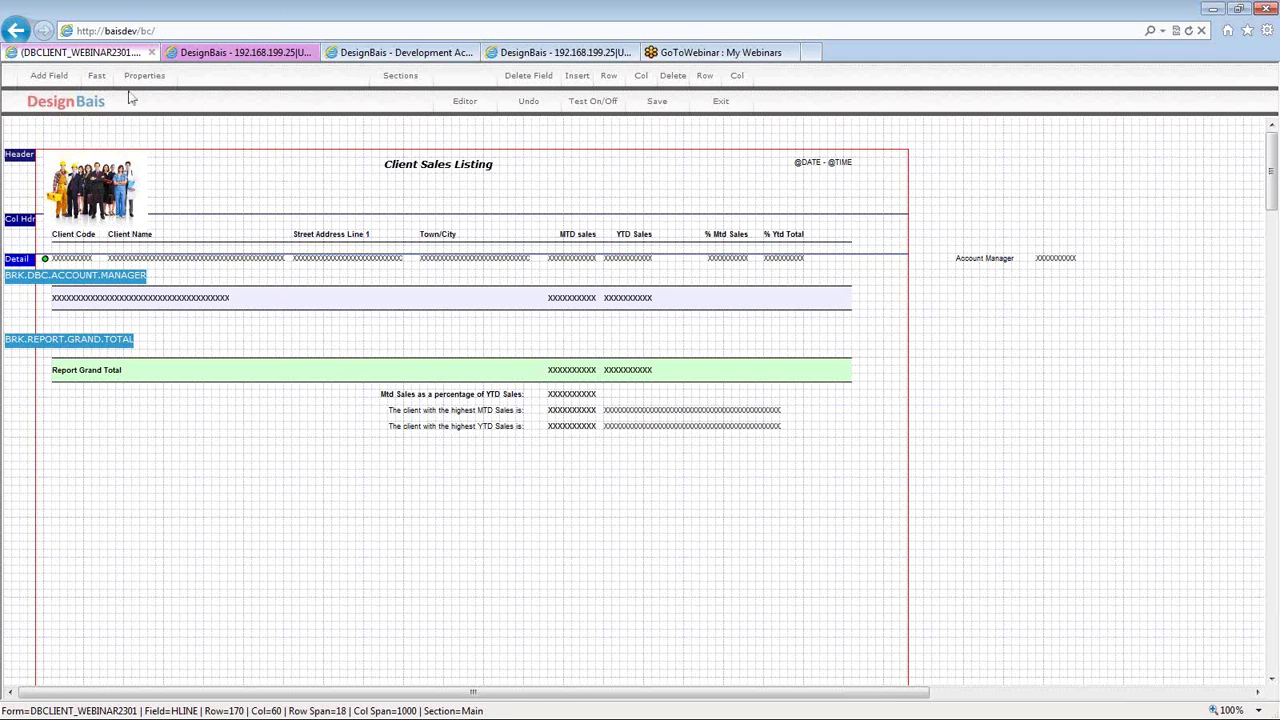
left_click(94, 76)
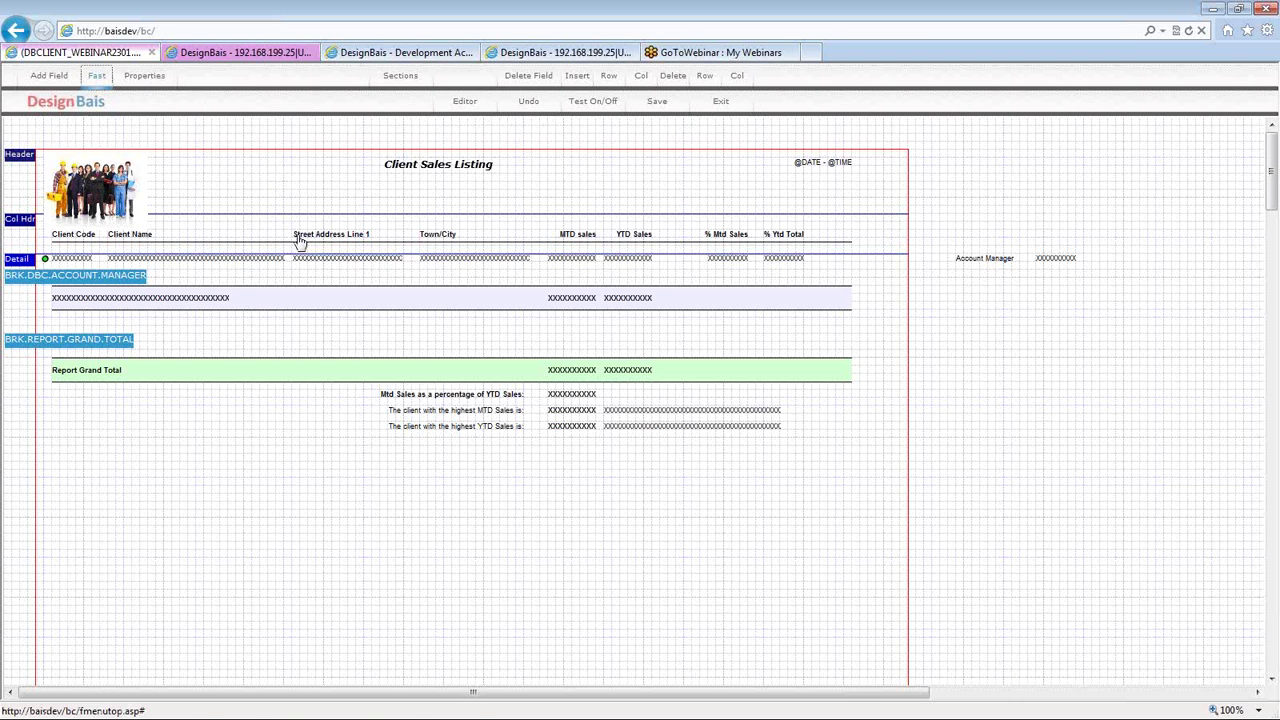
- Add a box at the Street Address Line 1 column with column 352, column span 140, row span 700
left_click(299, 240)
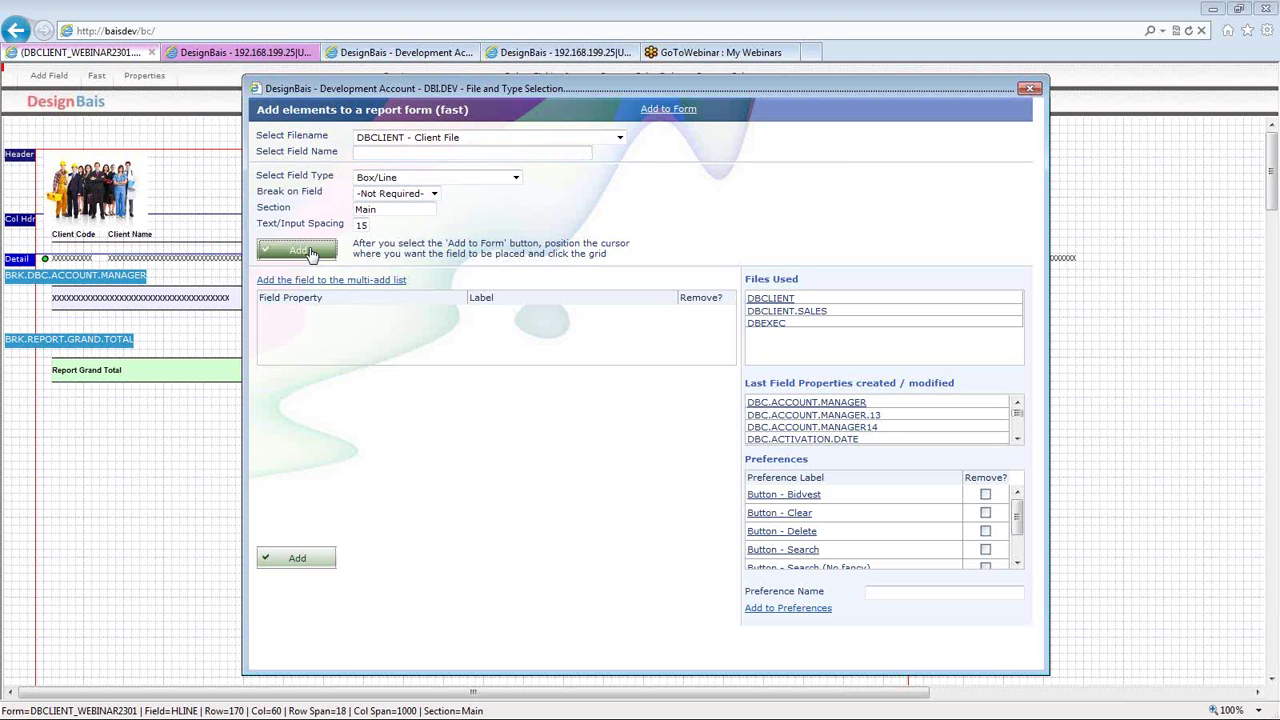
left_click(310, 251)
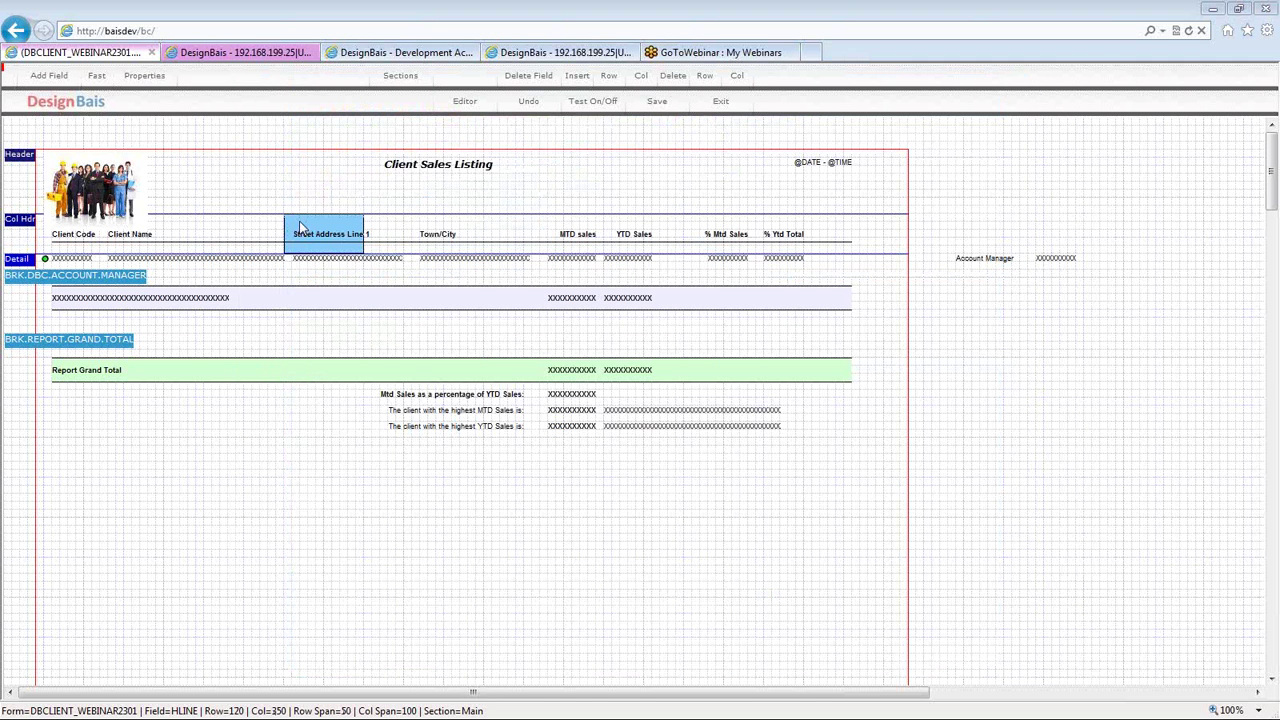
left_click(299, 221)
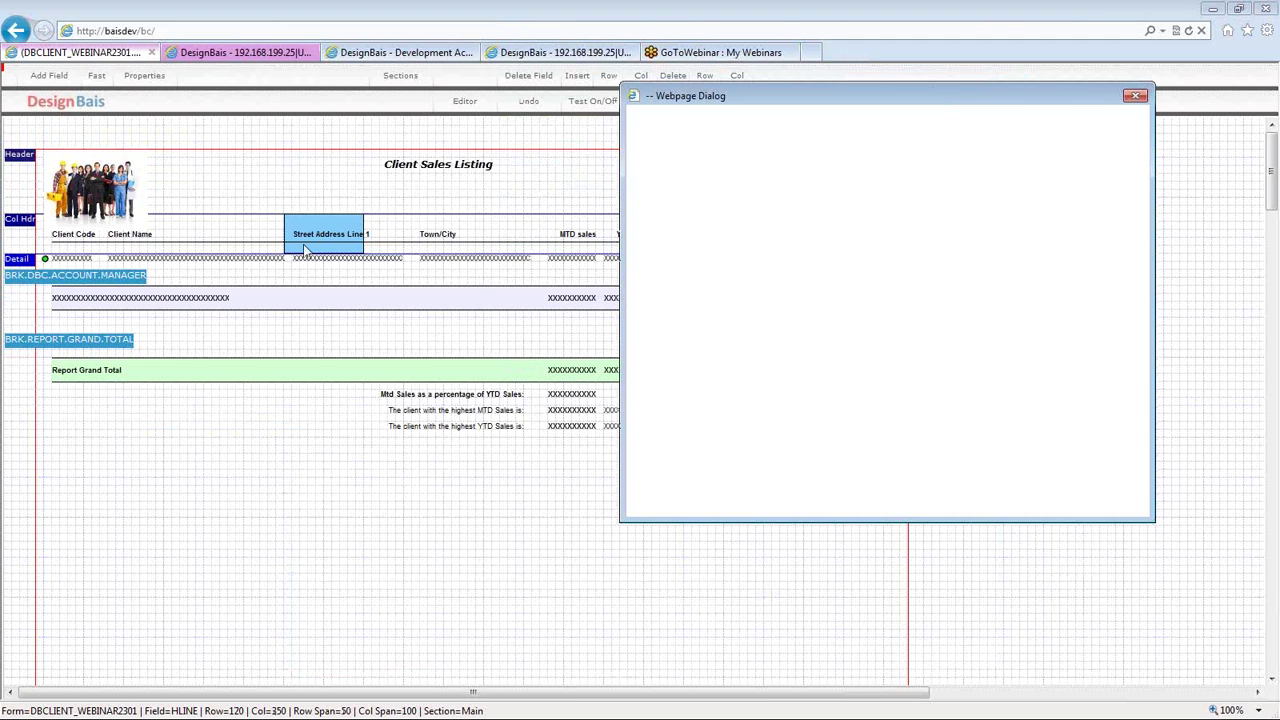
left_click(710, 168)
double_click(716, 168)
type("352")
key("Tab")
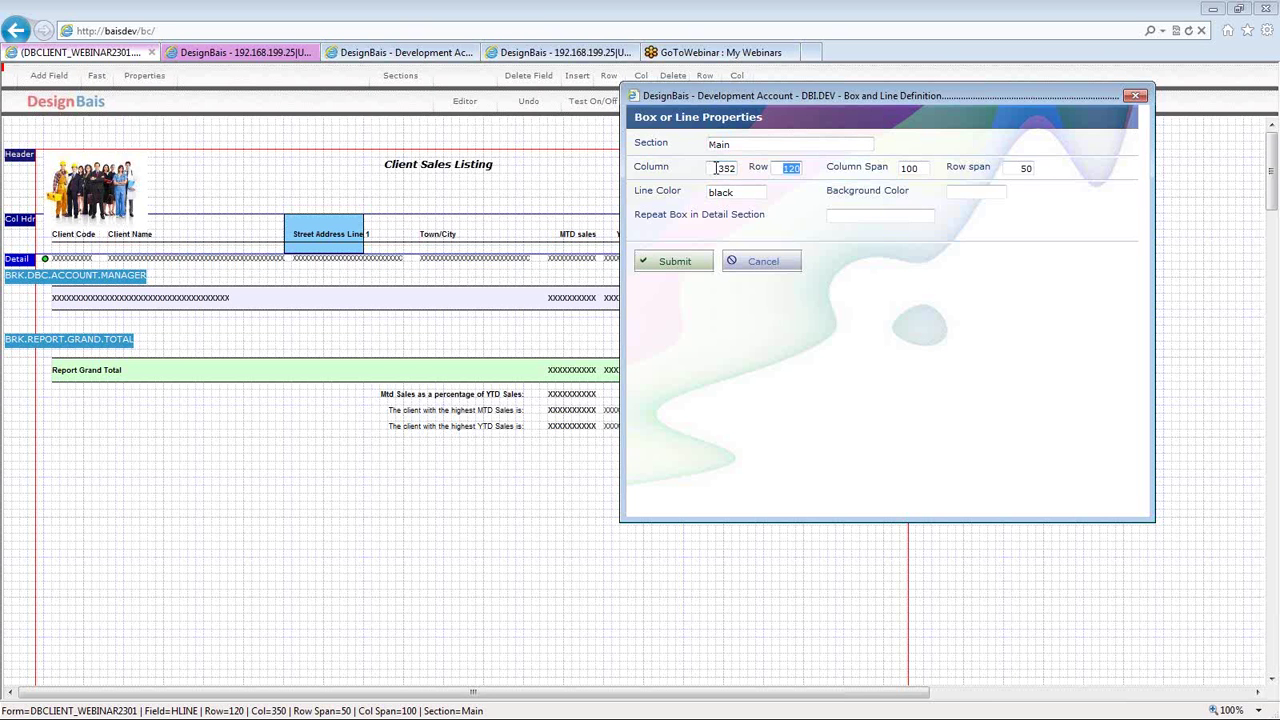
key("Tab")
type("140")
key("Tab")
type("700")
key("Tab")
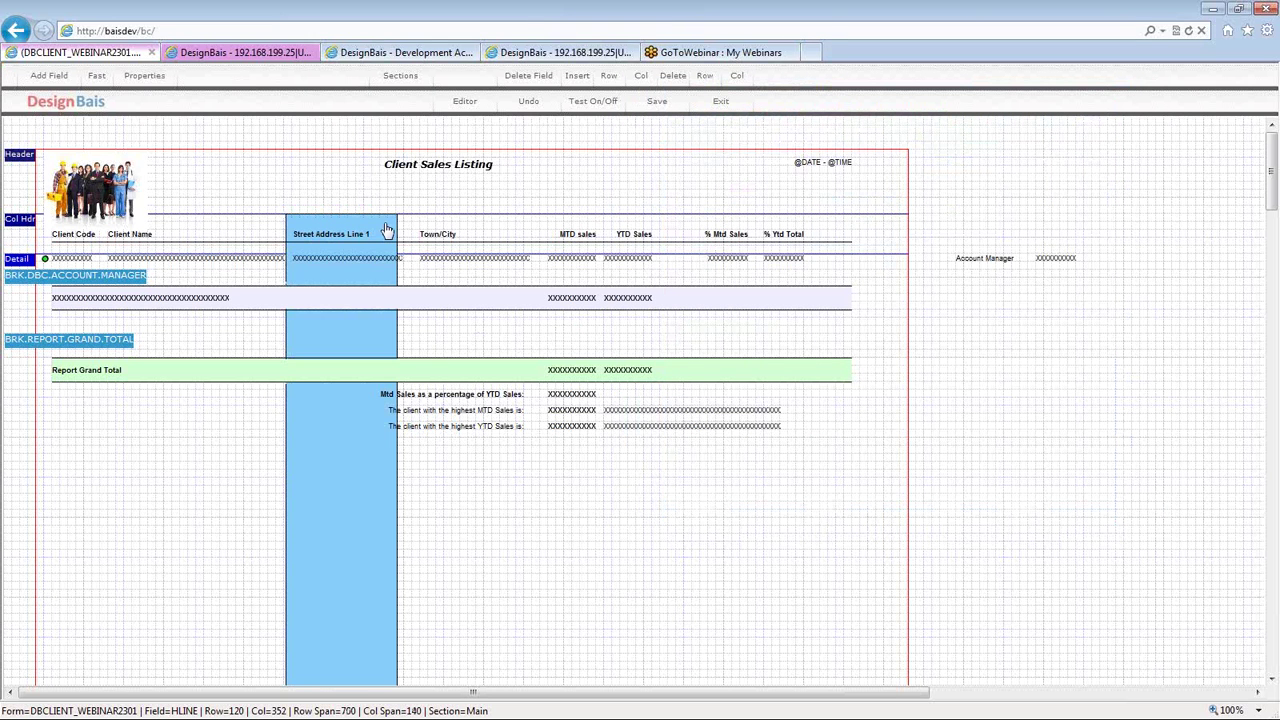
- Open the tall column box's properties and reapply its position and width
double_click(387, 231)
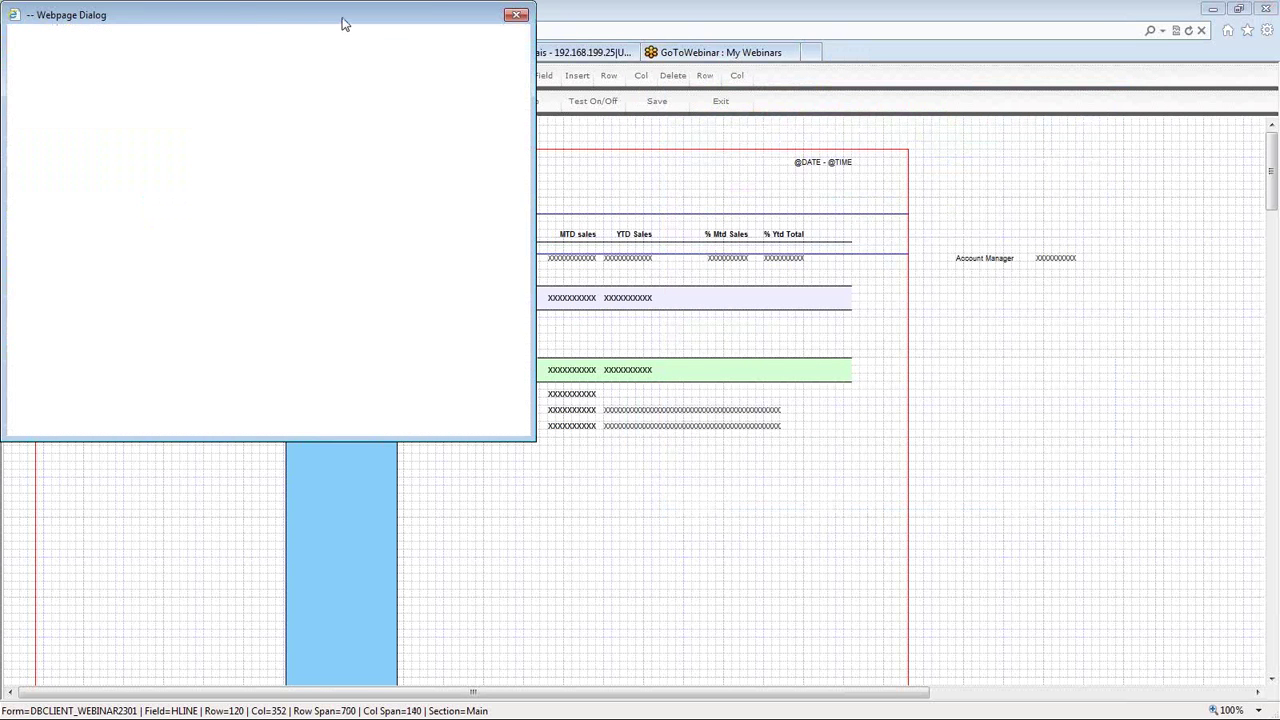
left_click_drag(344, 17, 351, 20)
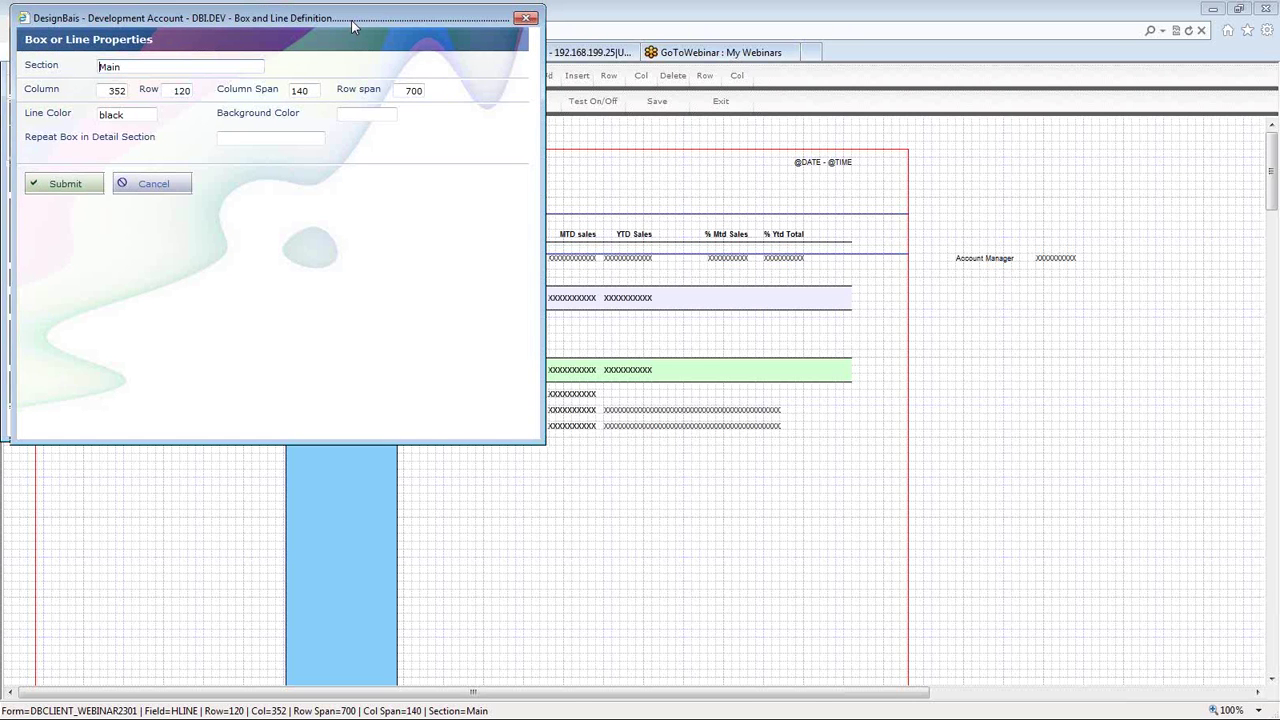
left_click_drag(351, 20, 875, 104)
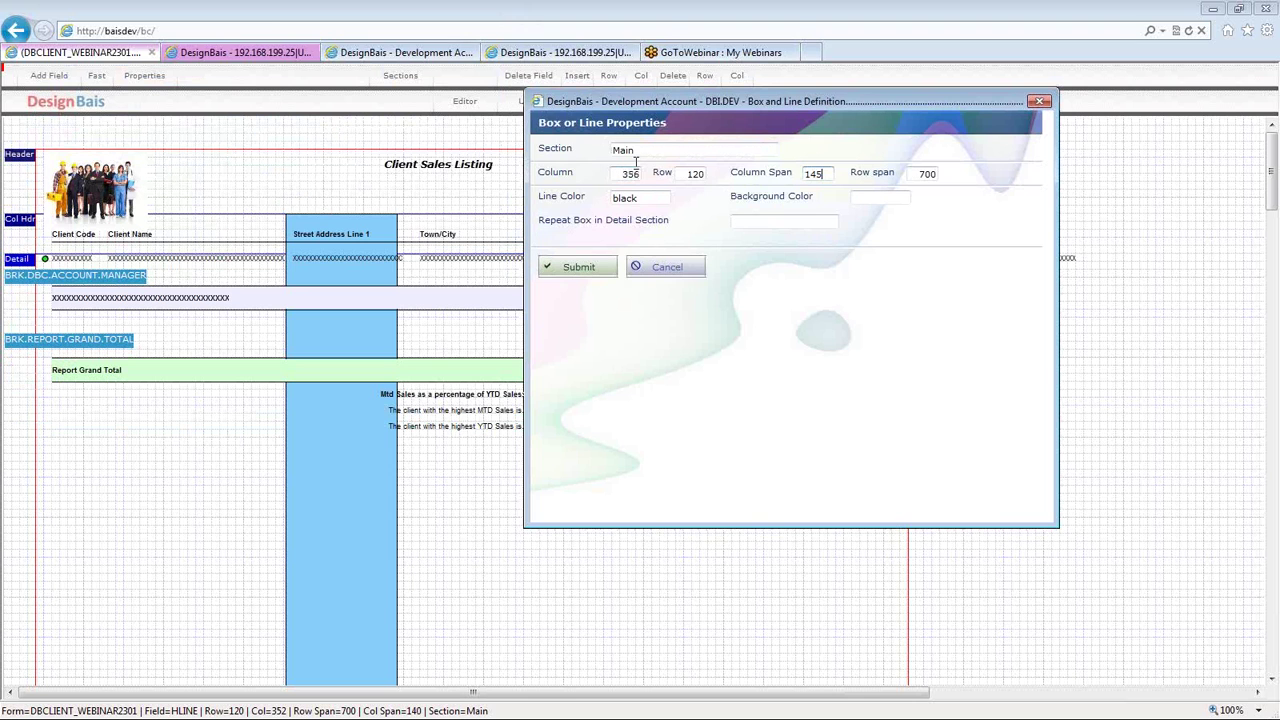
key("Return")
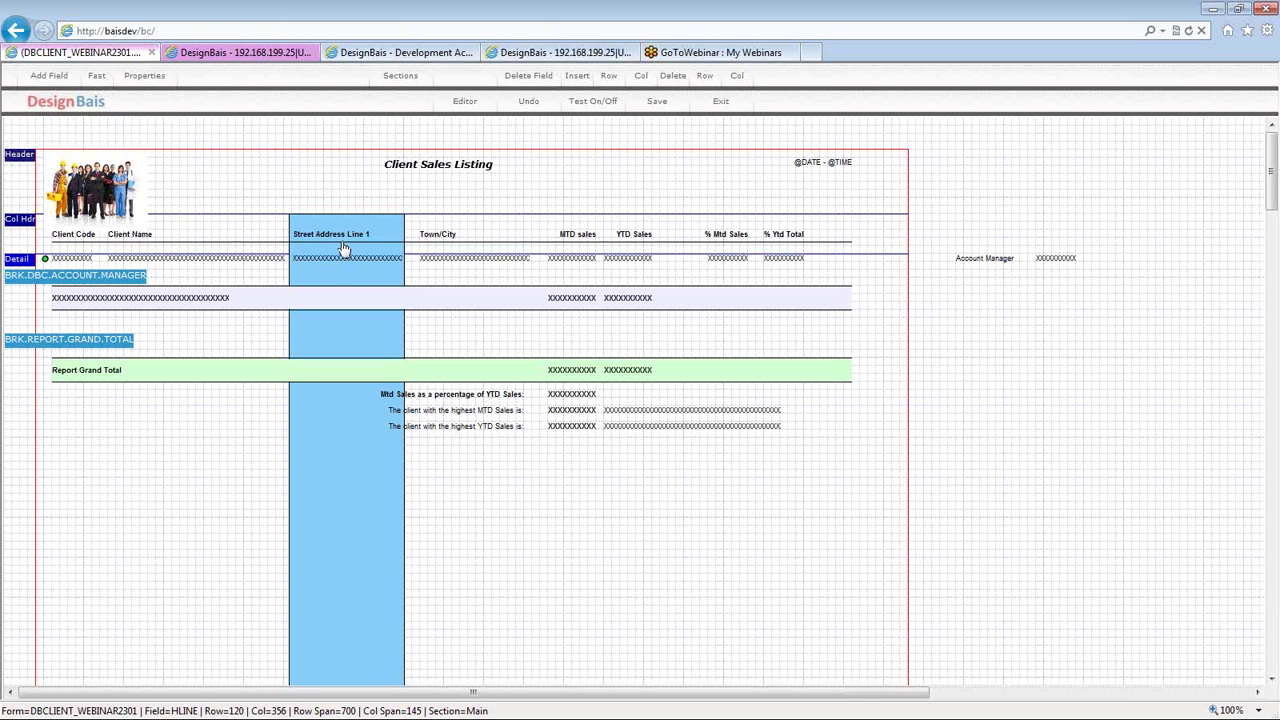
- Change the blue Street Address Line 1 box's row span from 700 to 620
scroll(340, 283, "down", 1)
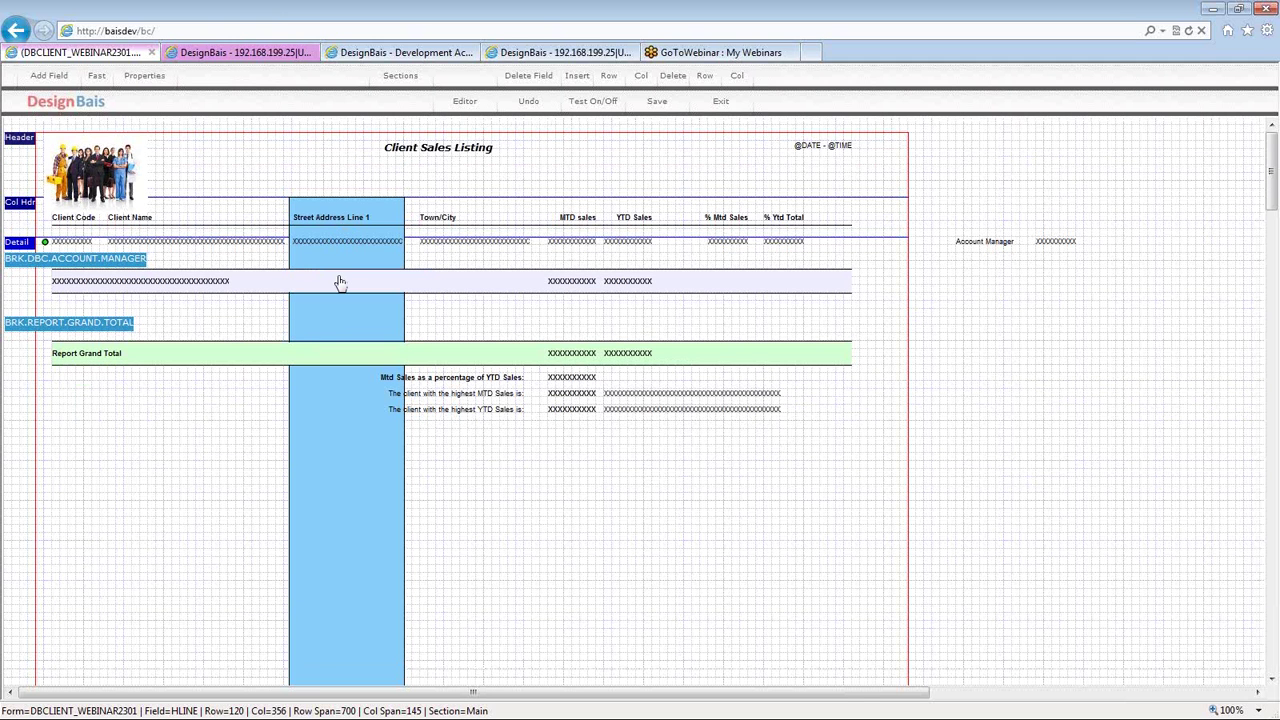
scroll(340, 283, "down", 3)
double_click(323, 510)
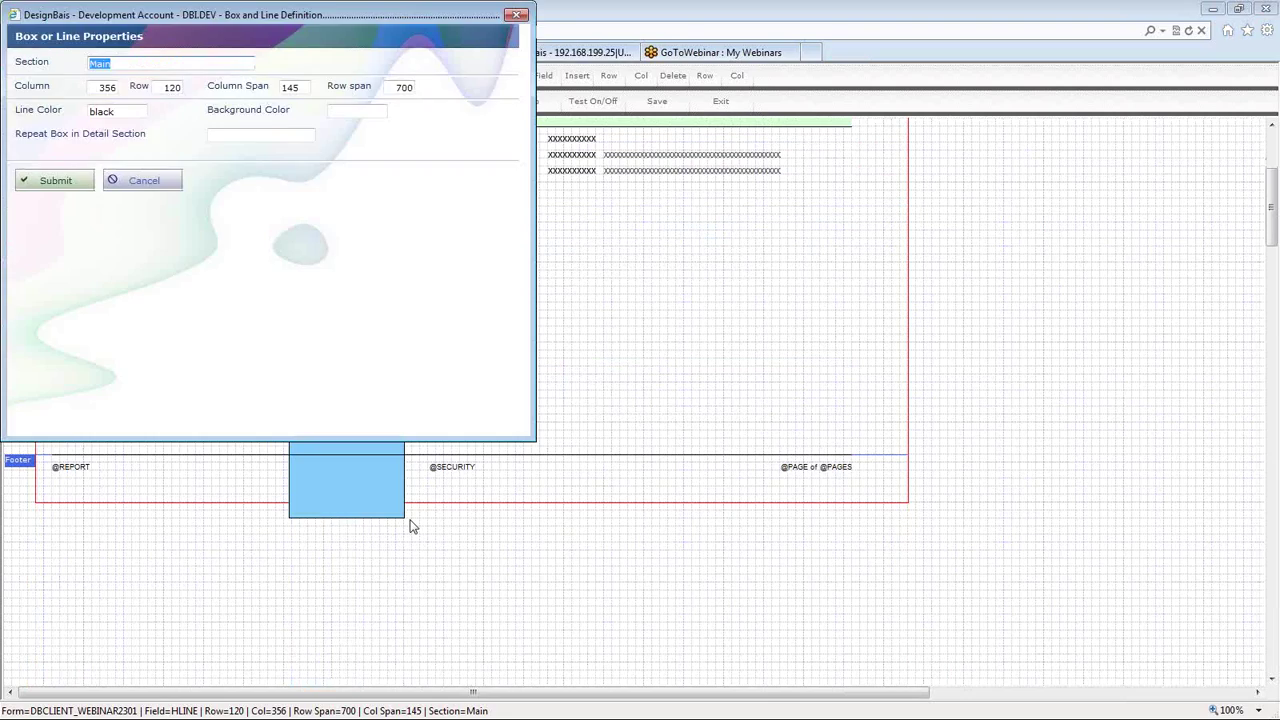
double_click(400, 87)
type("620")
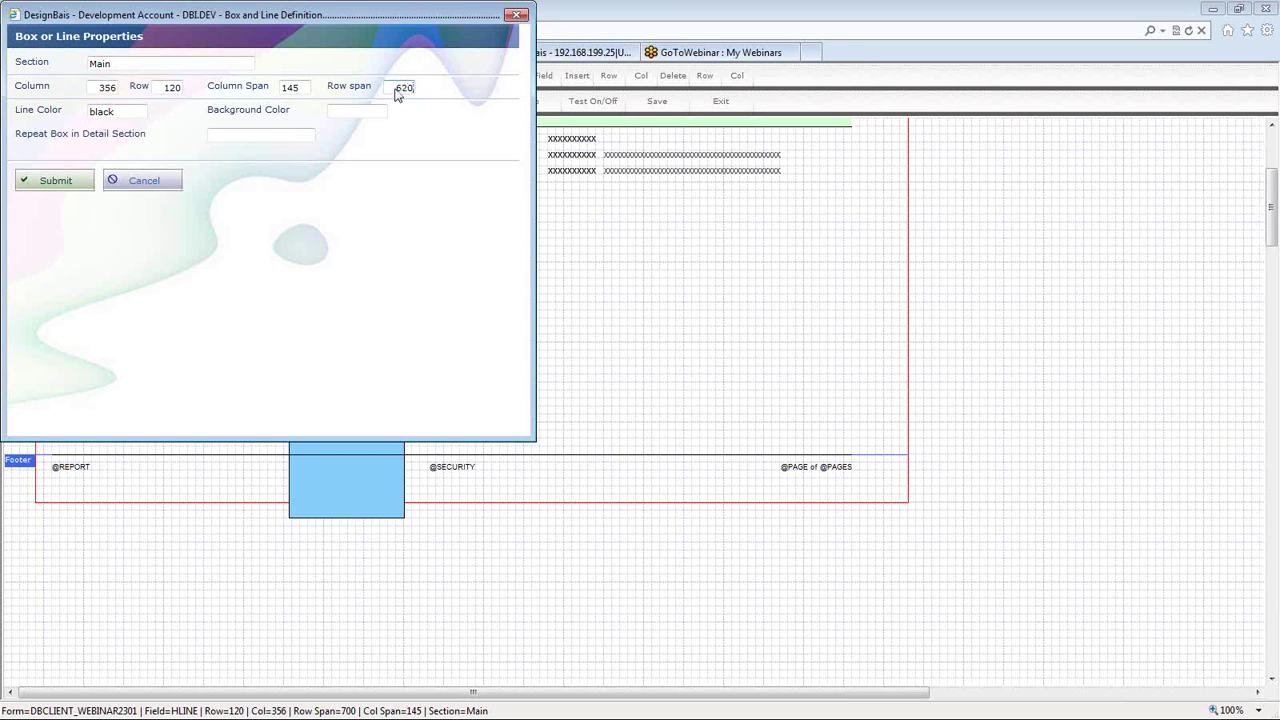
key("Return")
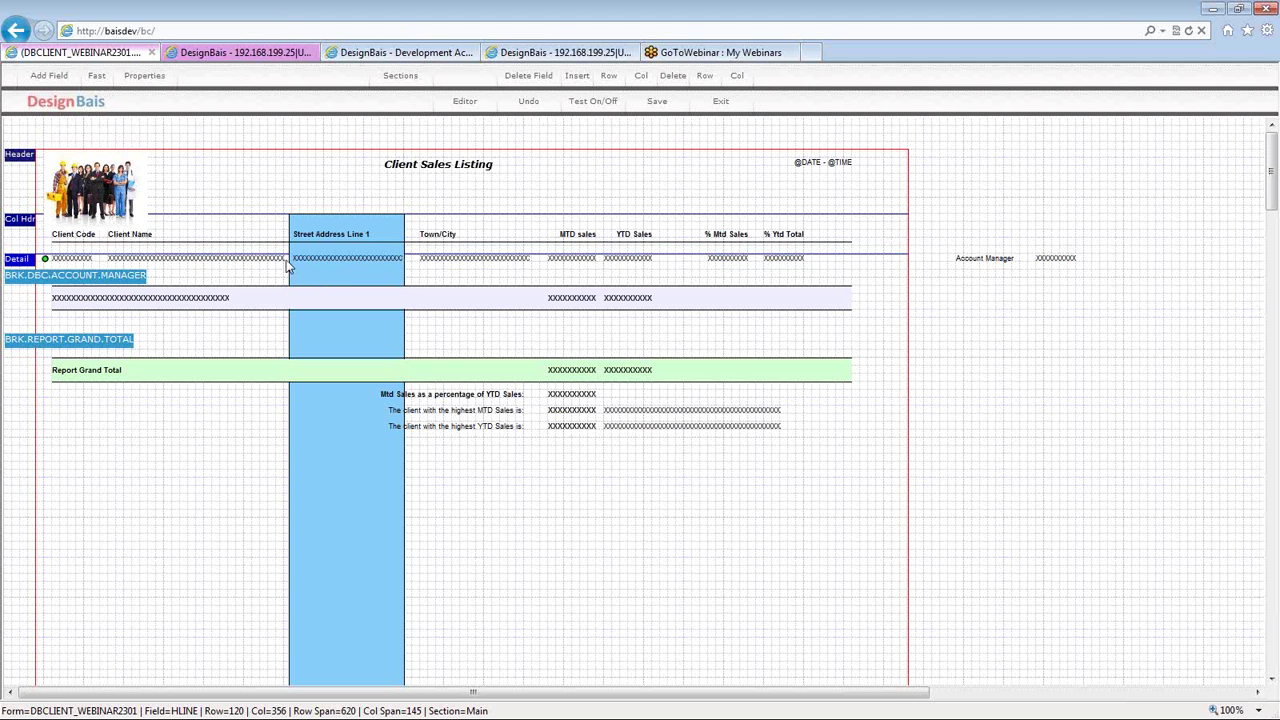
scroll(293, 262, "down", 1)
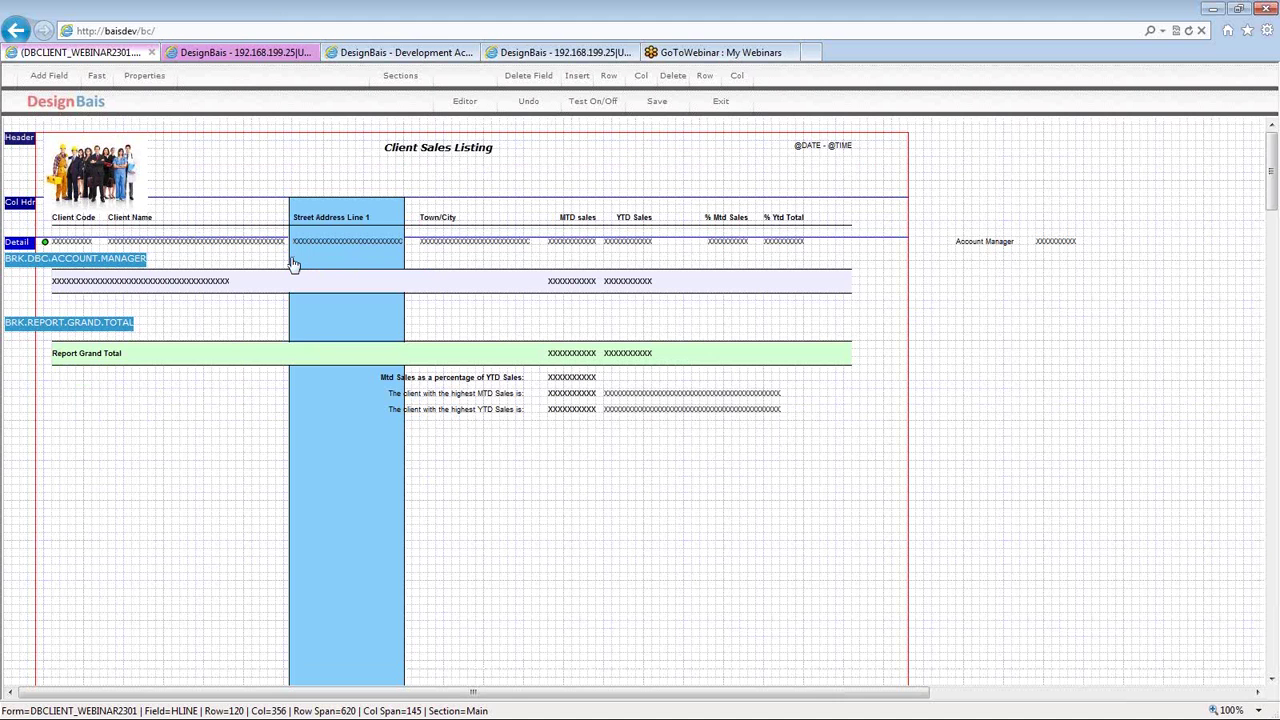
scroll(293, 262, "up", 1)
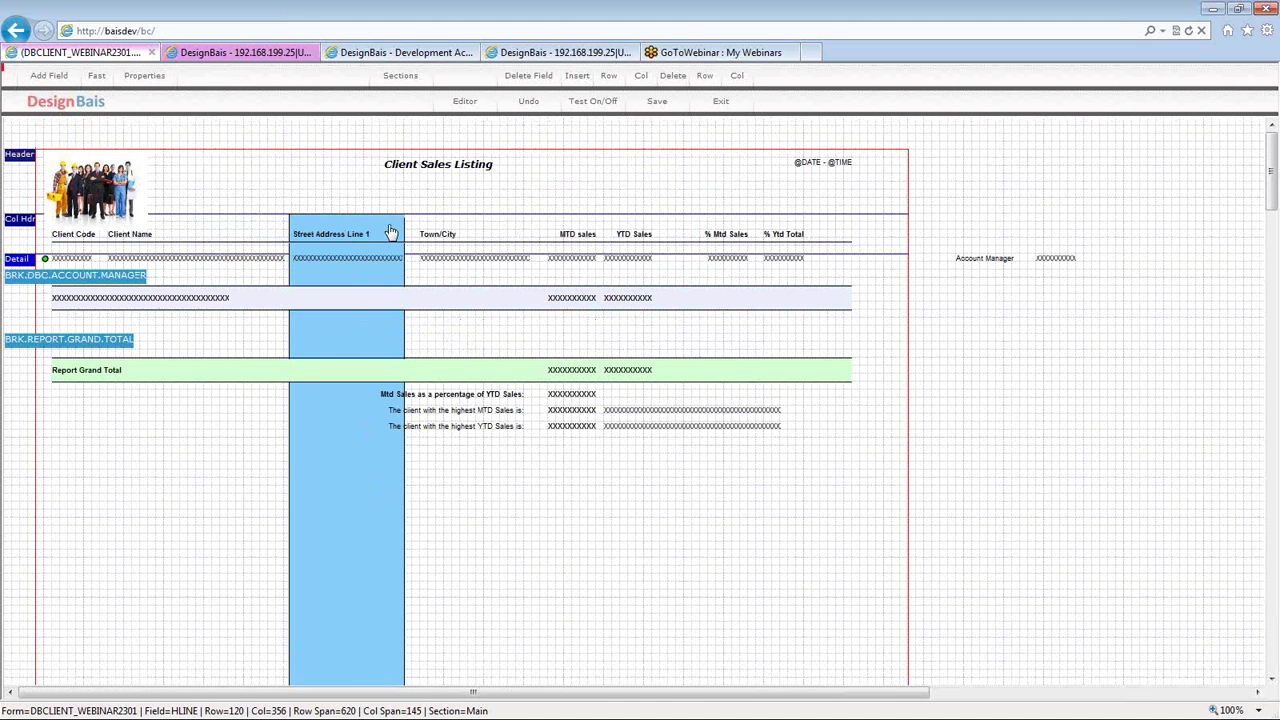
left_click(596, 111)
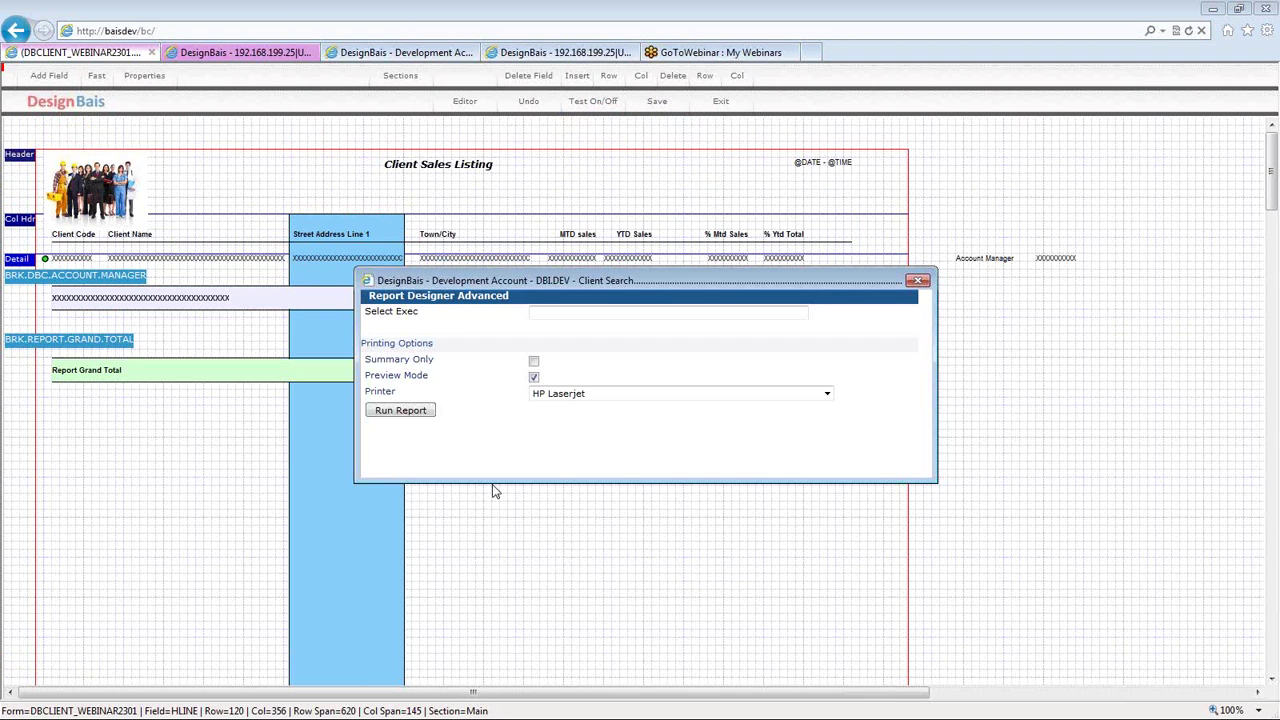
left_click(405, 420)
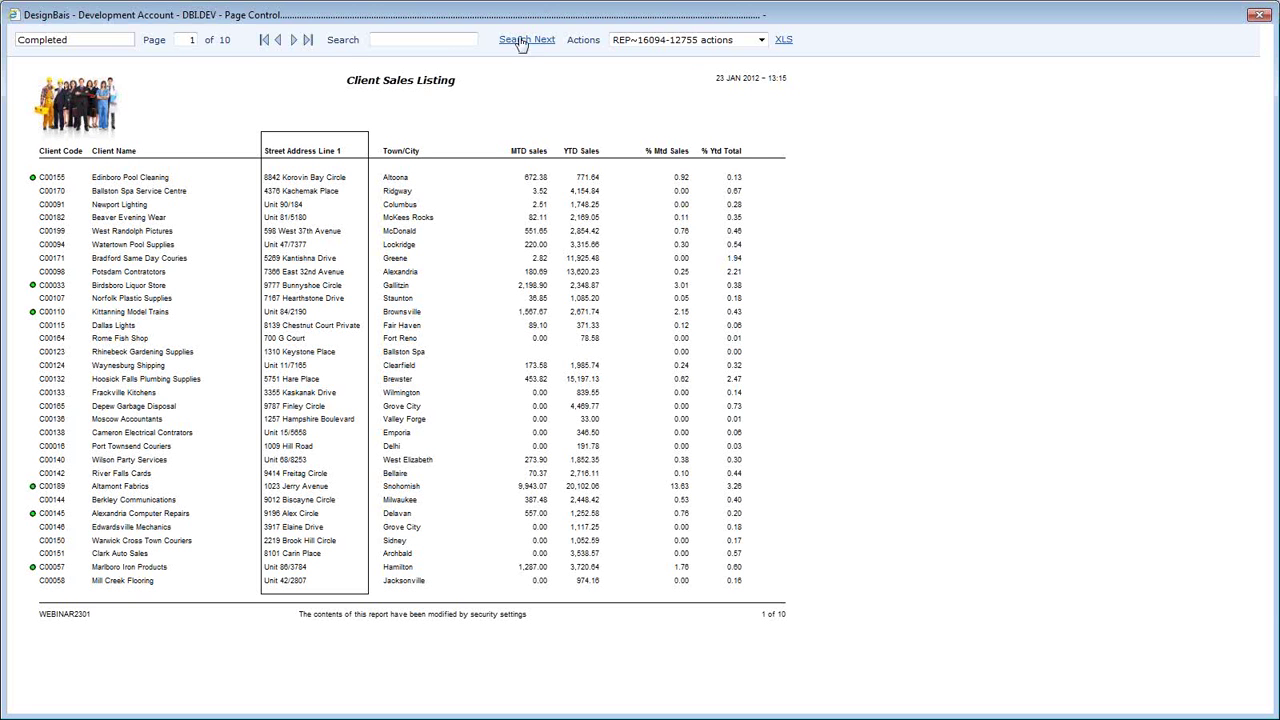
left_click(308, 41)
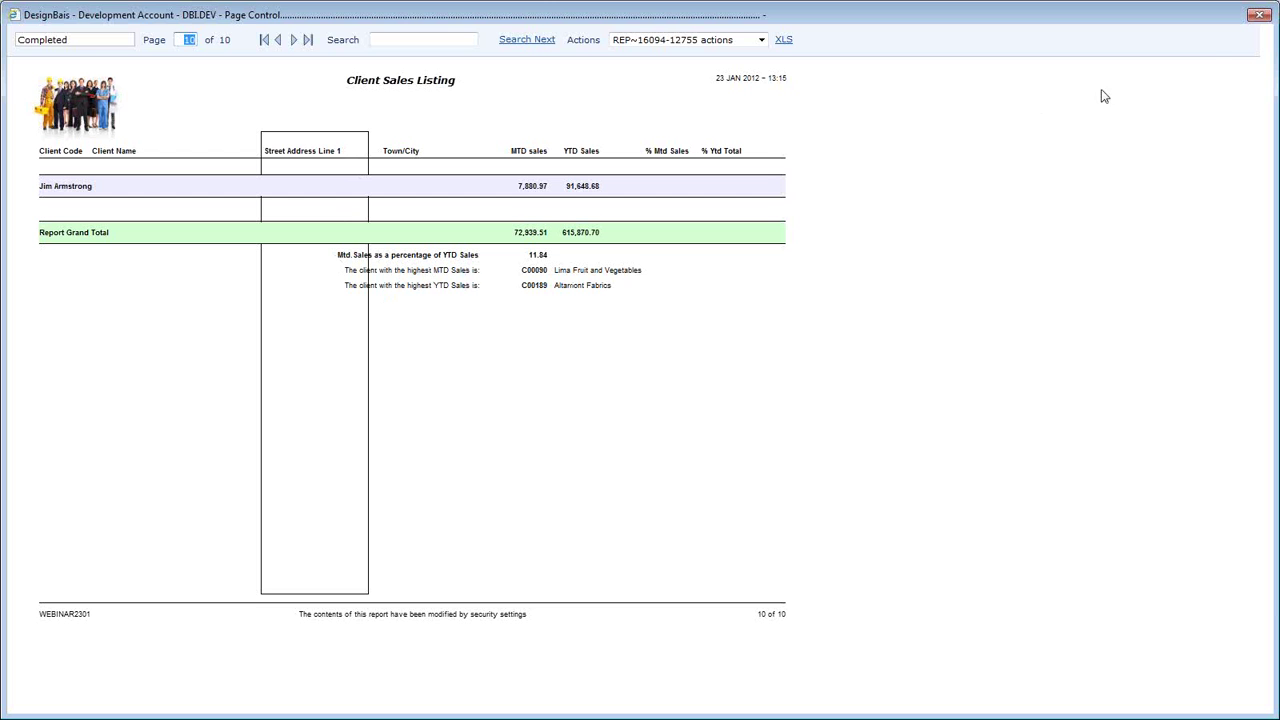
left_click(1259, 16)
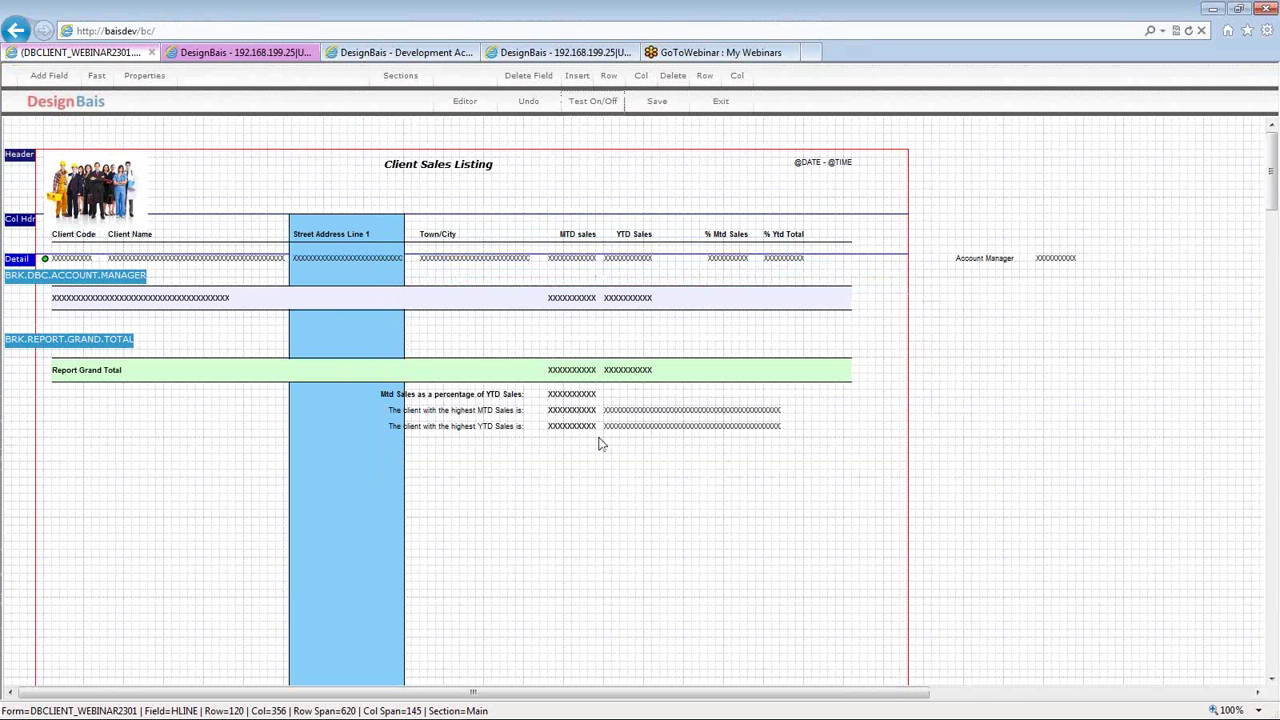
- Open the DERIVED.4 '% MTD of Report' field settings and launch its View Code Block
left_click(562, 397)
double_click(562, 397)
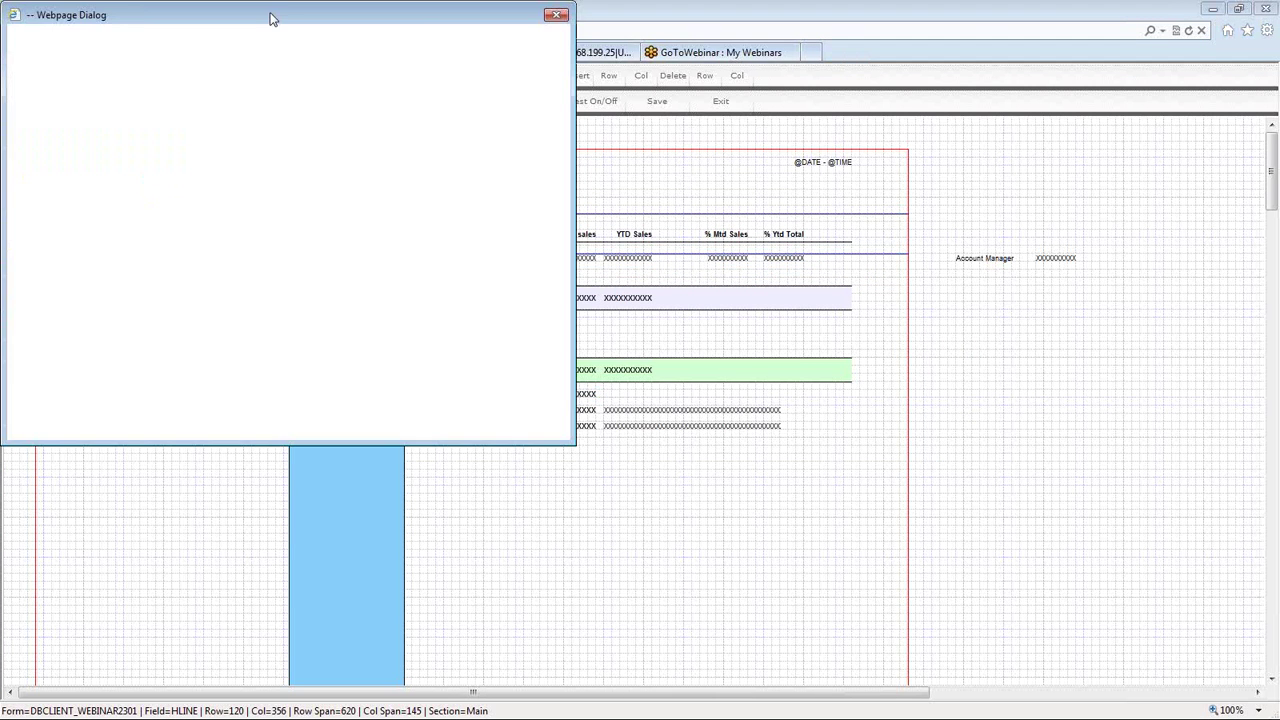
left_click_drag(270, 18, 282, 24)
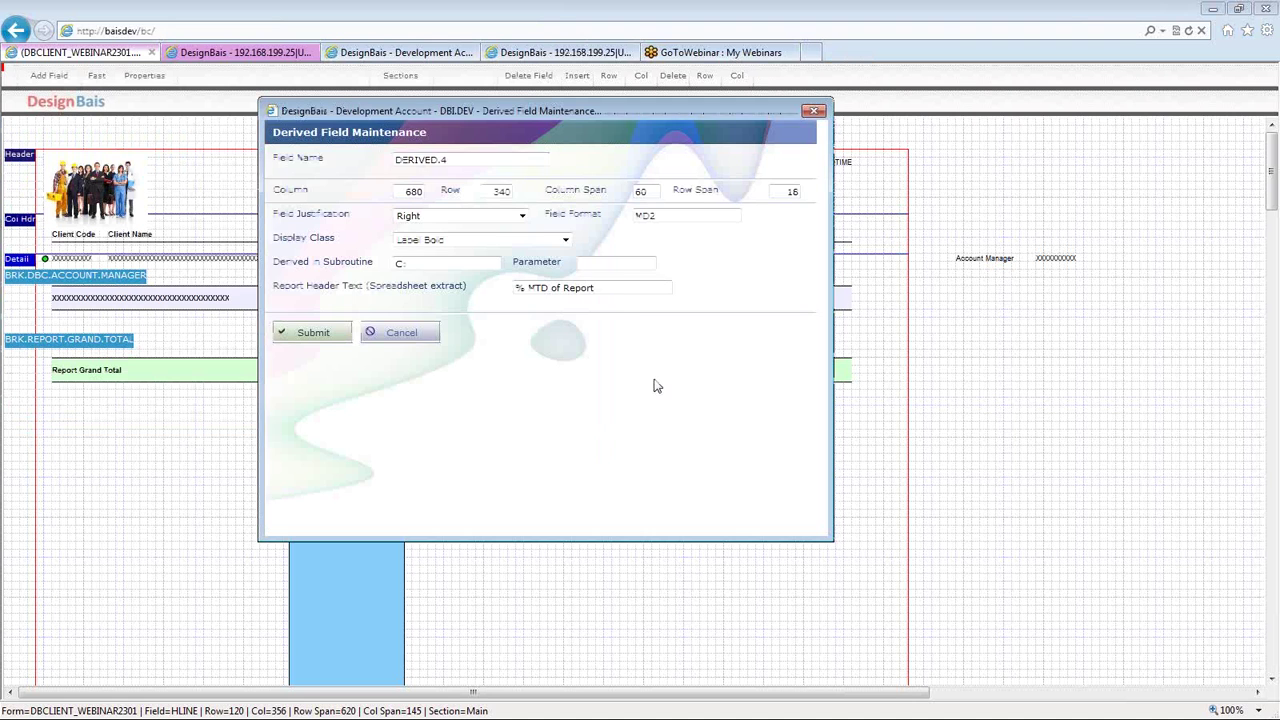
triple_click(622, 289)
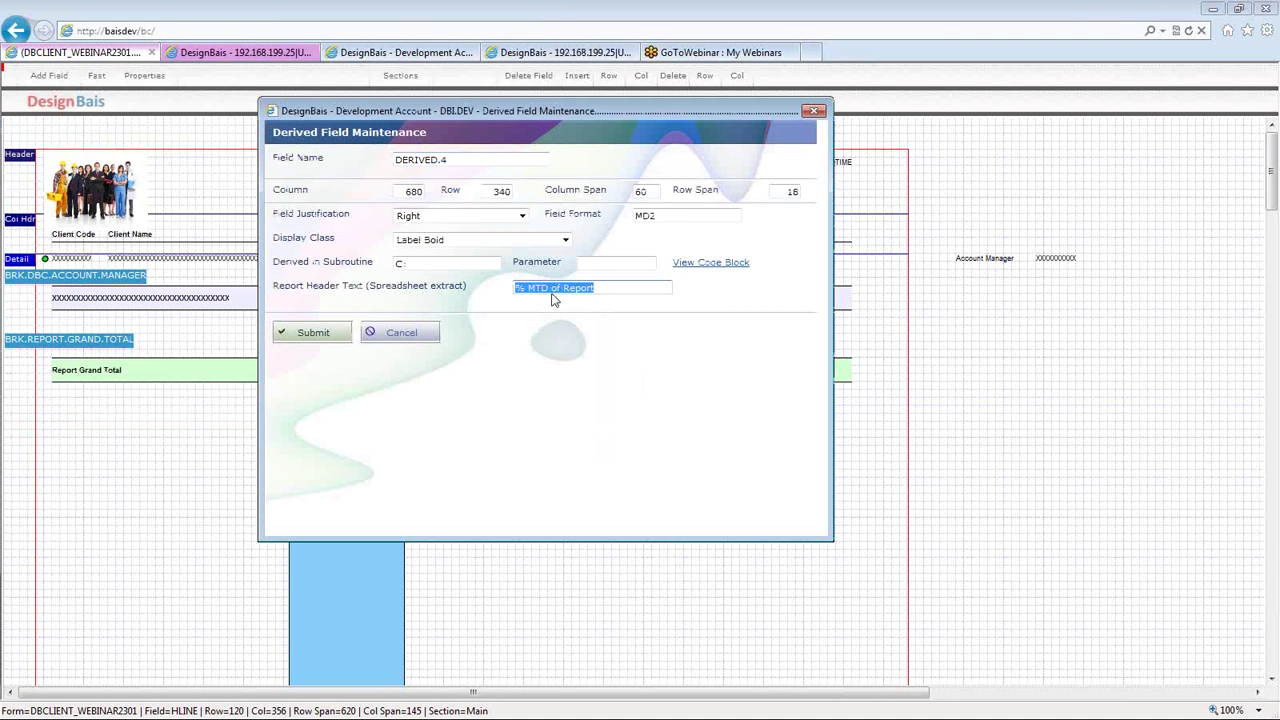
left_click(700, 266)
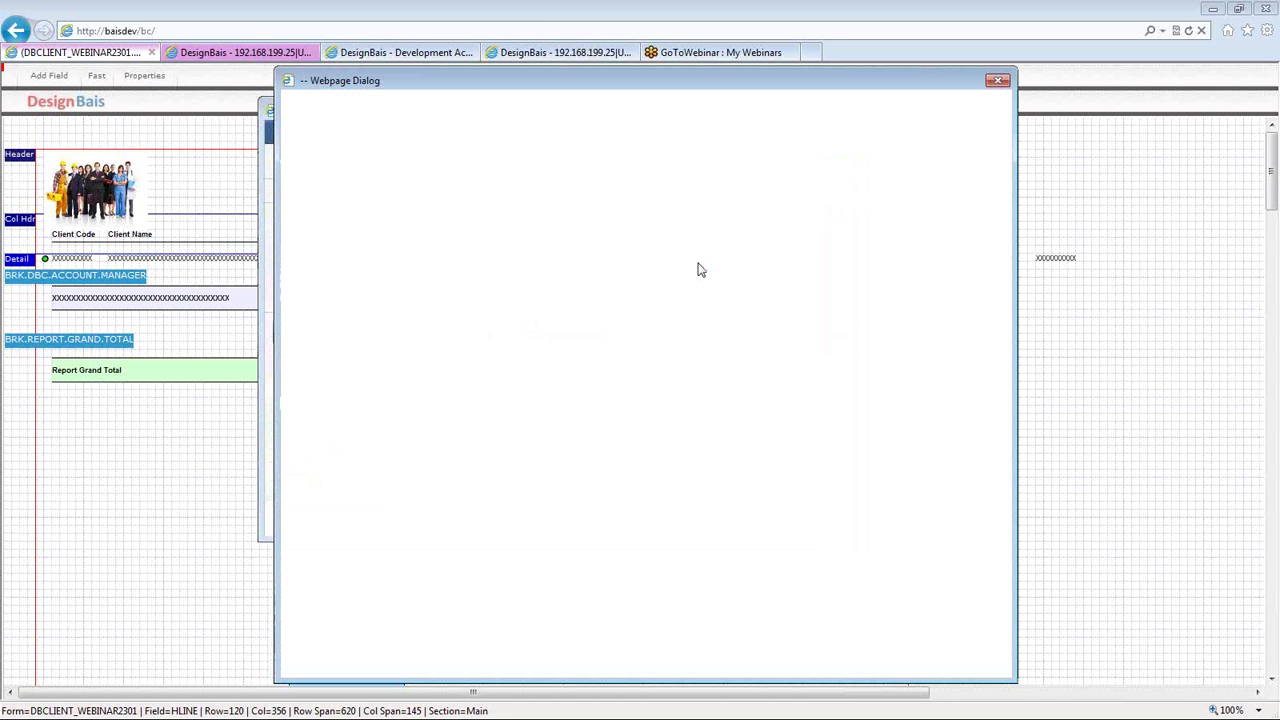
- Delete the CRT line printing MTD.TOTAL and the leftover blank line
left_click_drag(292, 333, 476, 343)
key("BackSpace")
key("Delete")
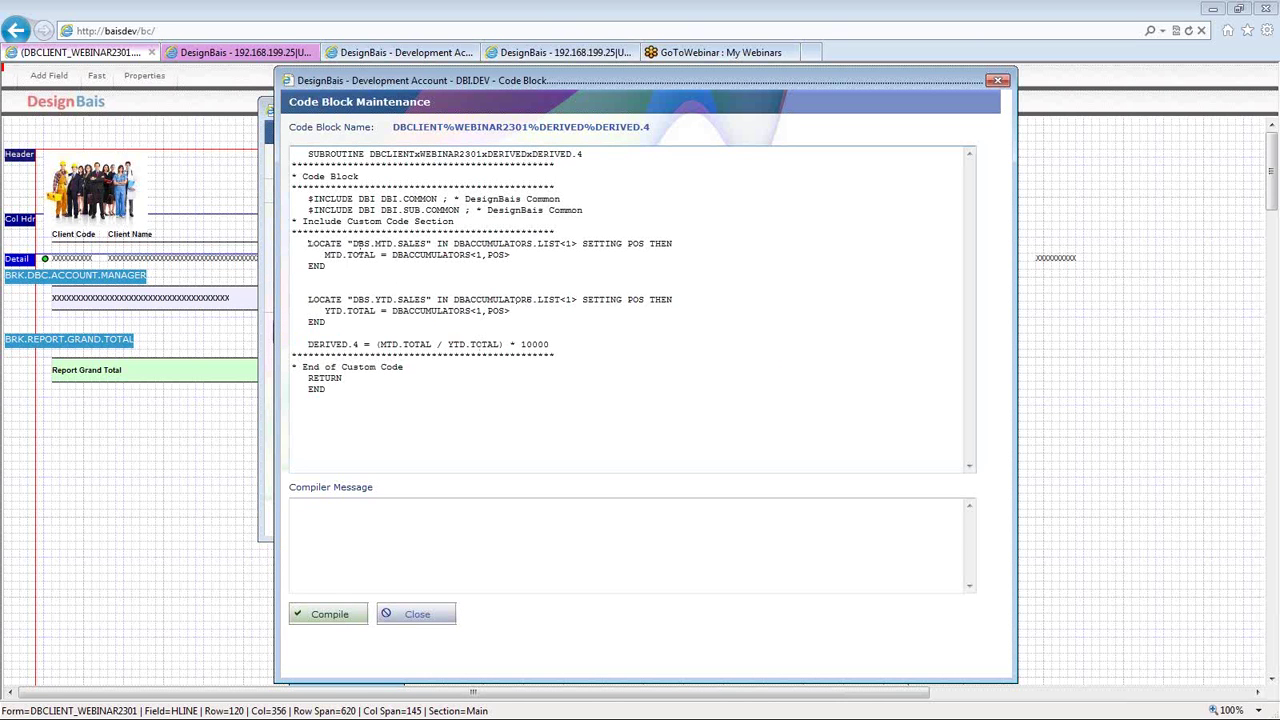
- Review the first LOCATE line reading DBS.MTD.SALES into MTD.TOTAL from DBACCUMULATORS
left_click_drag(354, 242, 322, 258)
left_click(330, 265)
left_click_drag(376, 257, 474, 260)
left_click(394, 256)
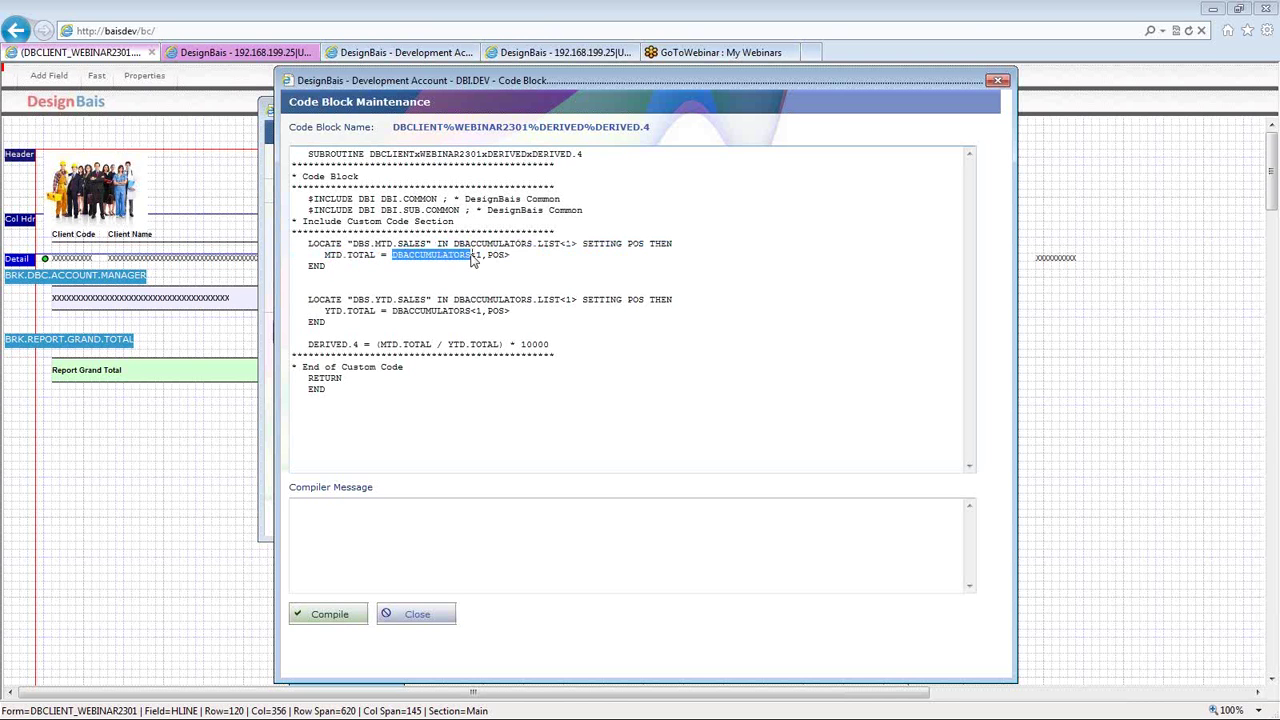
triple_click(478, 246)
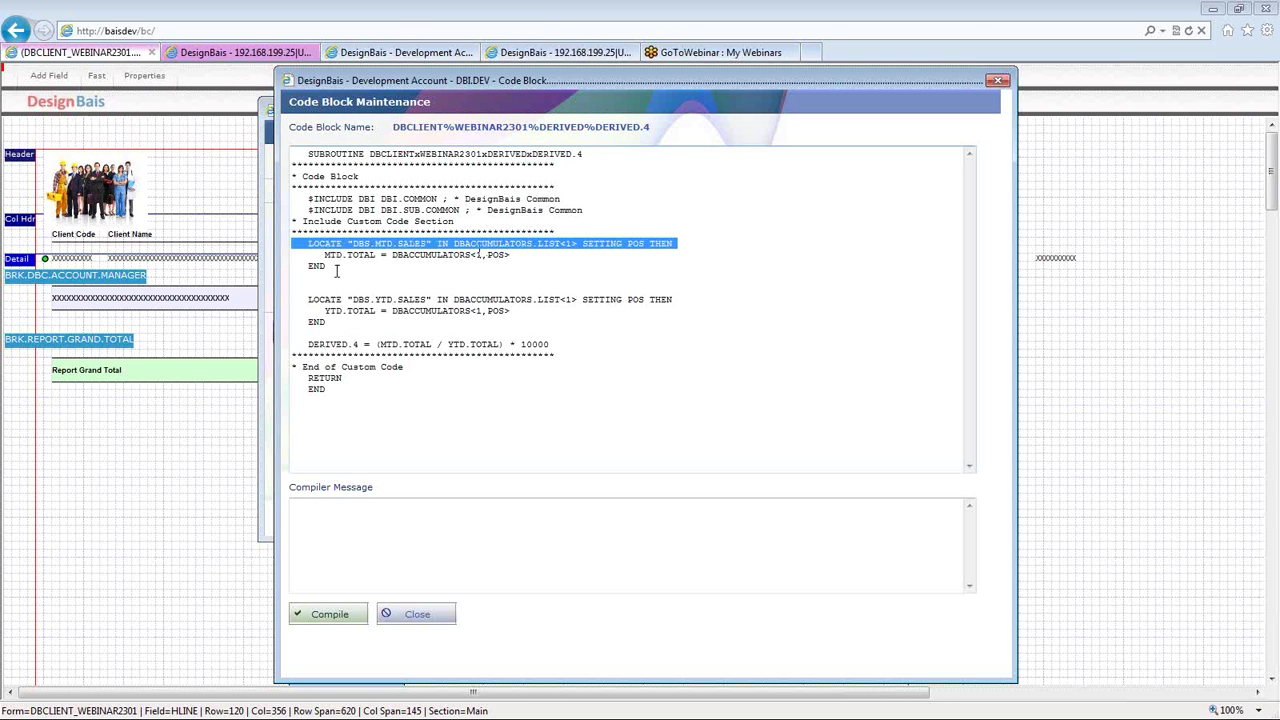
left_click(394, 256)
left_click_drag(393, 256, 471, 257)
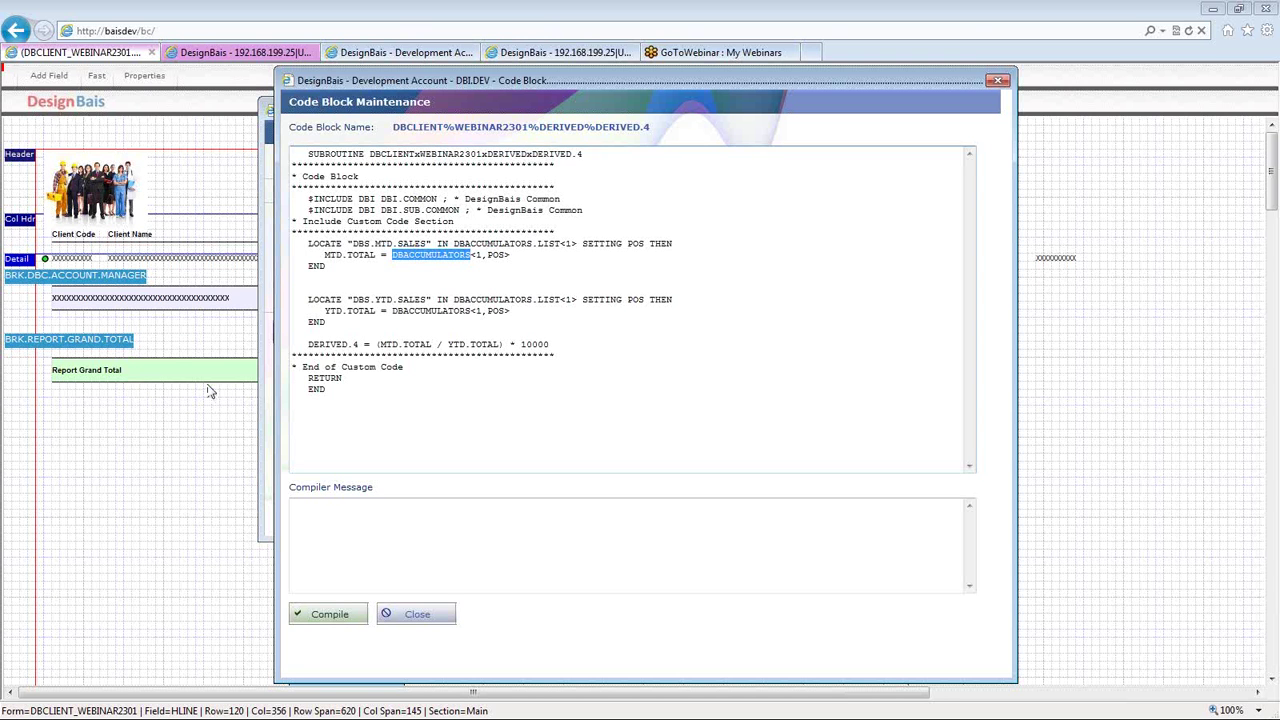
left_click(425, 260)
double_click(428, 260)
left_click(352, 299)
- Review the second LOCATE line fetching DBS.YTD.SALES into YTD.TOTAL from DBACCUMULATORS
left_click_drag(352, 299, 563, 300)
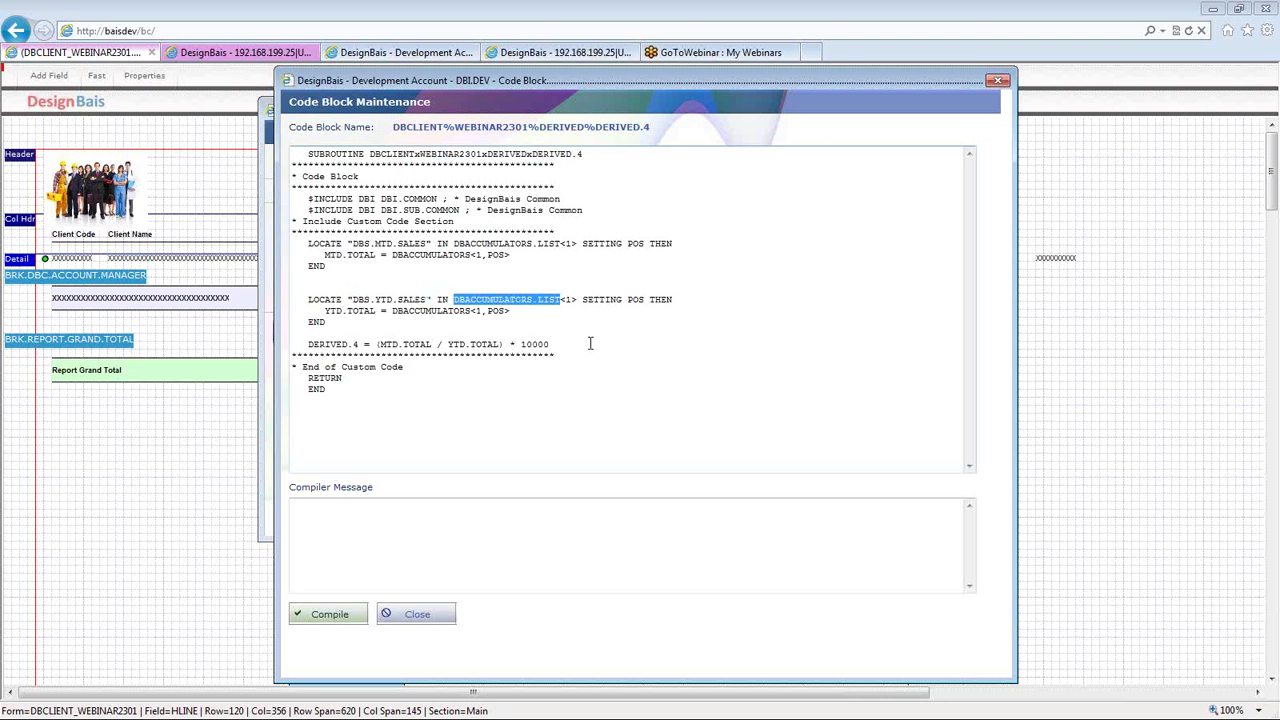
left_click_drag(510, 311, 396, 316)
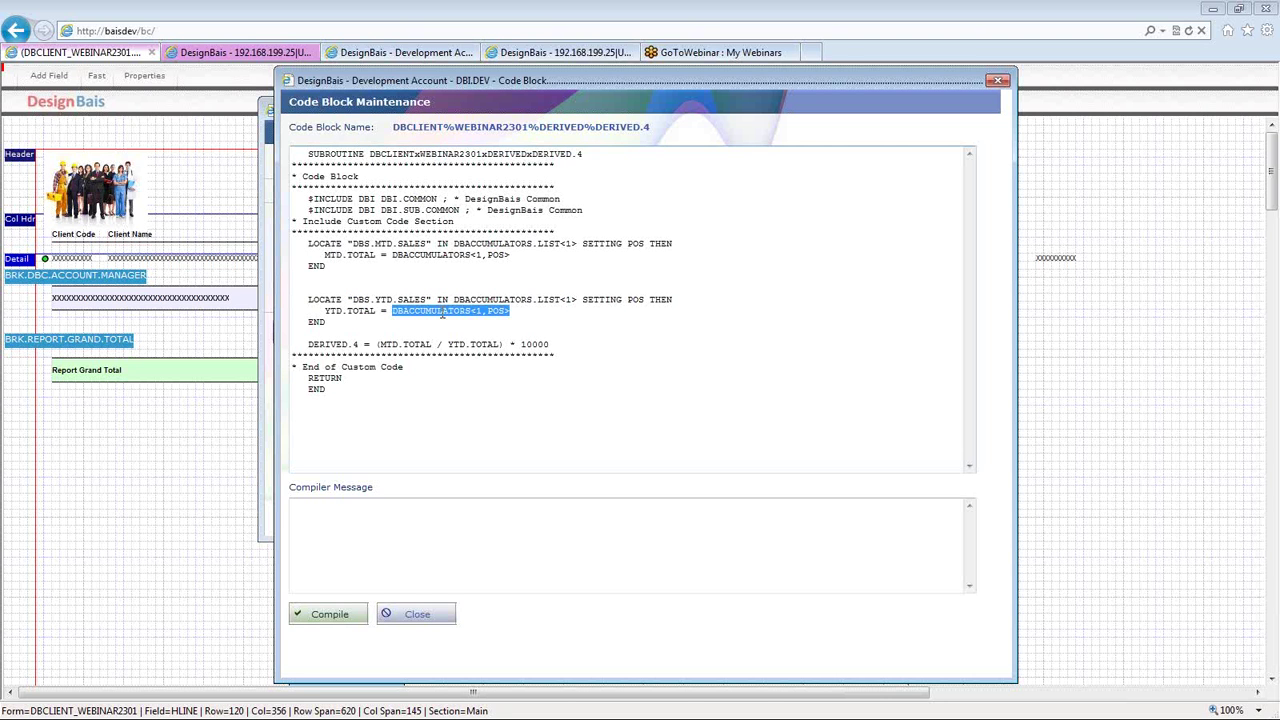
double_click(410, 311)
triple_click(410, 311)
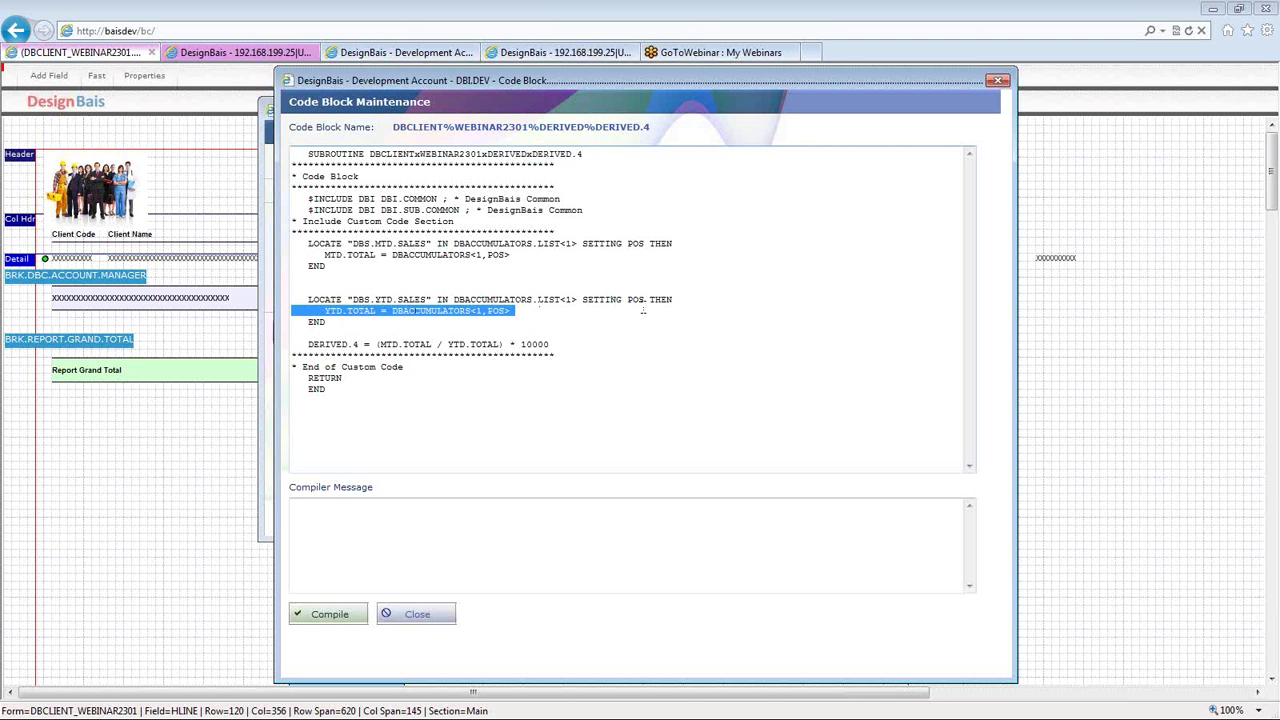
left_click(643, 306)
- Review the (MTD.TOTAL / YTD.TOTAL) * 10000 formula, then close the code block to the MD2 settings
double_click(637, 300)
left_click(426, 343)
double_click(420, 343)
left_click(398, 344)
left_click(474, 344)
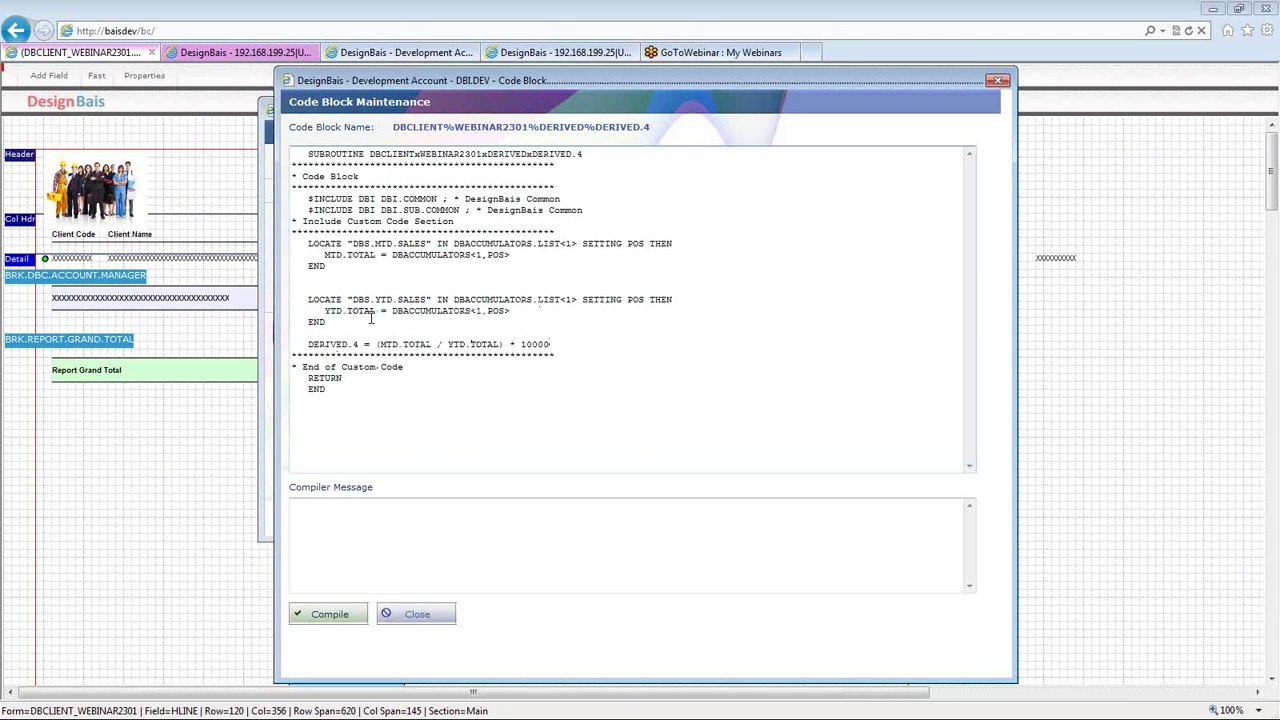
triple_click(463, 346)
left_click(466, 344)
left_click(998, 82)
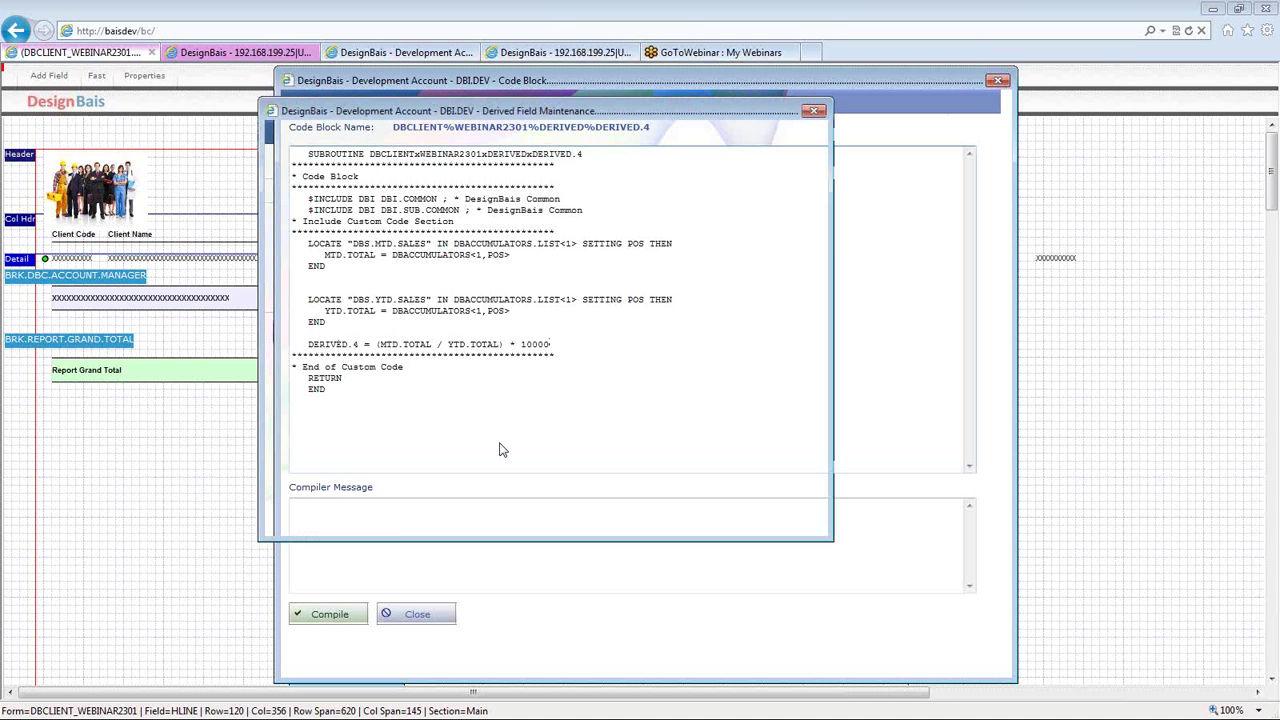
double_click(643, 218)
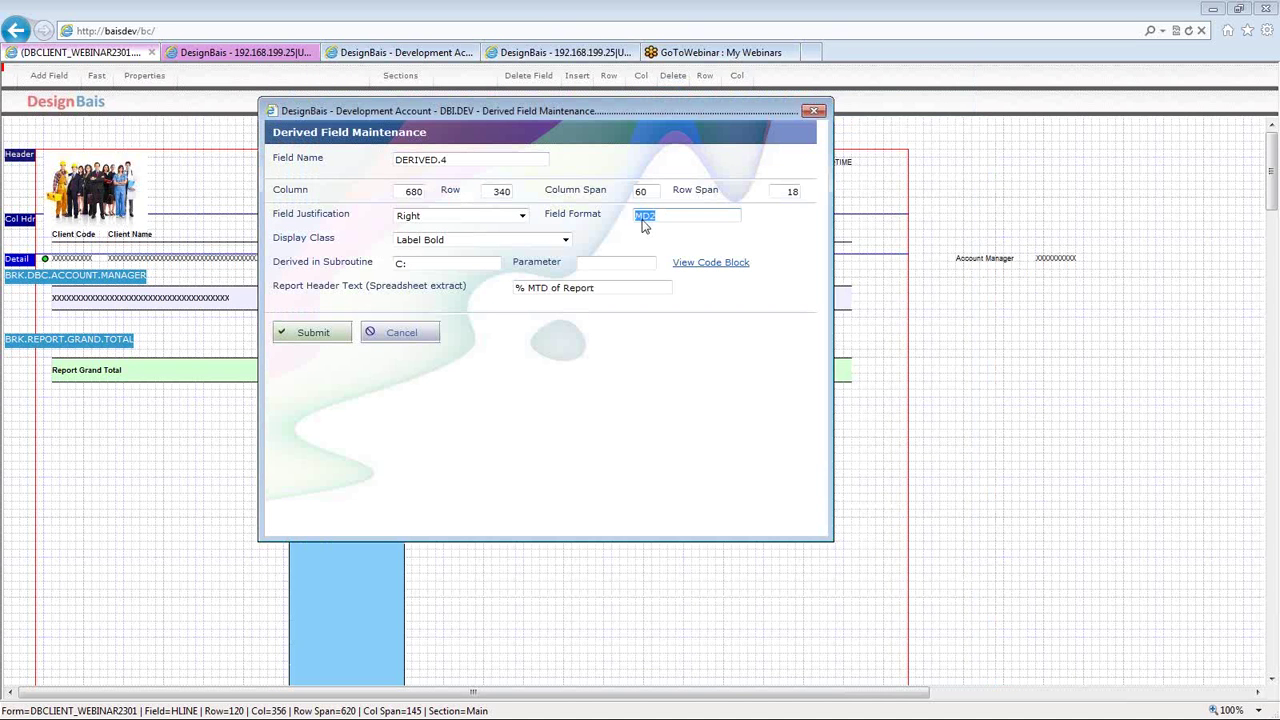
- Edit DERIVED.4's MD2 format and keep its justification set to Right
double_click(456, 160)
triple_click(456, 160)
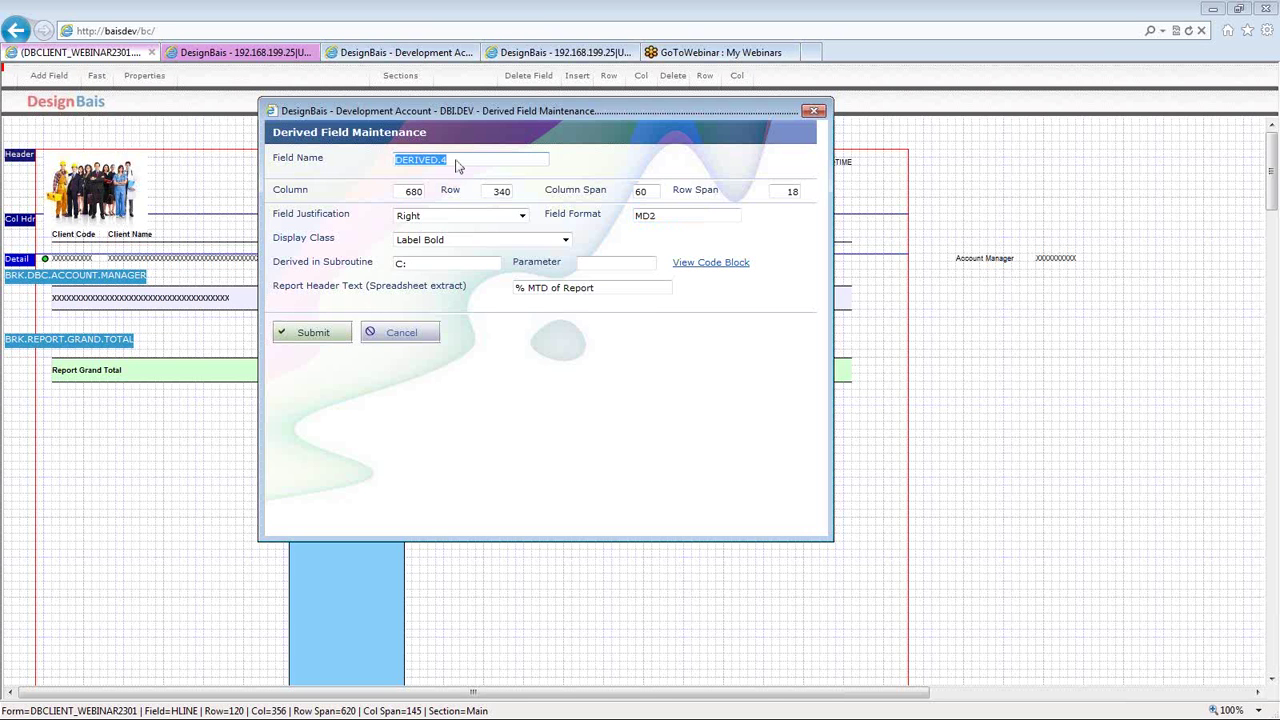
left_click(667, 221)
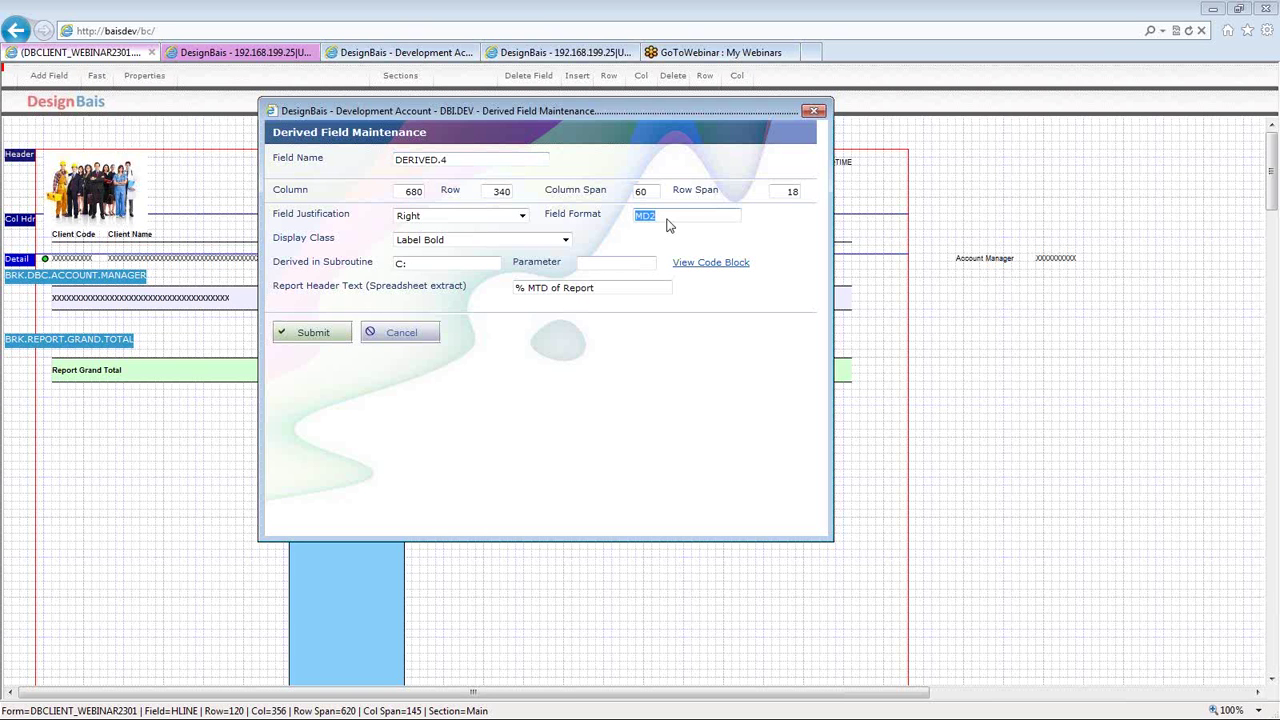
left_click(668, 219)
type(",")
key("Tab")
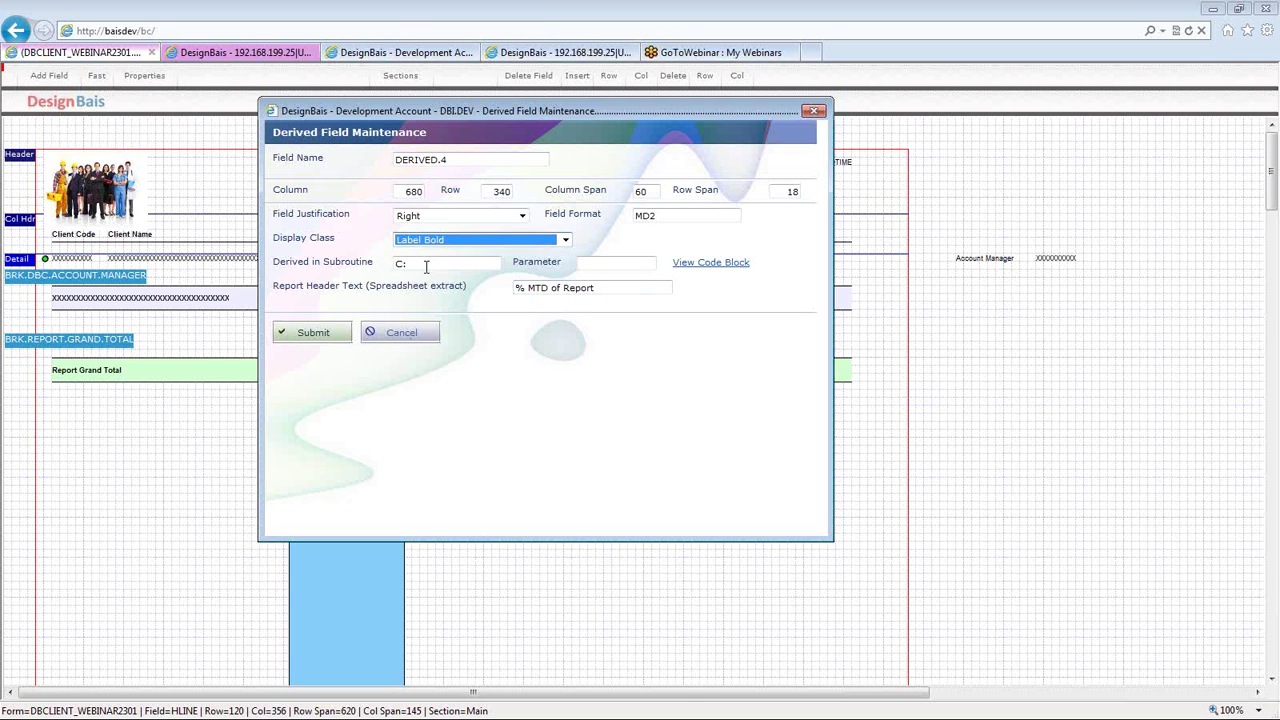
left_click(455, 243)
left_click(444, 225)
left_click(444, 225)
left_click(430, 250)
- Set the header text to '% MTD of Report' and submit the derived field
left_click(597, 290)
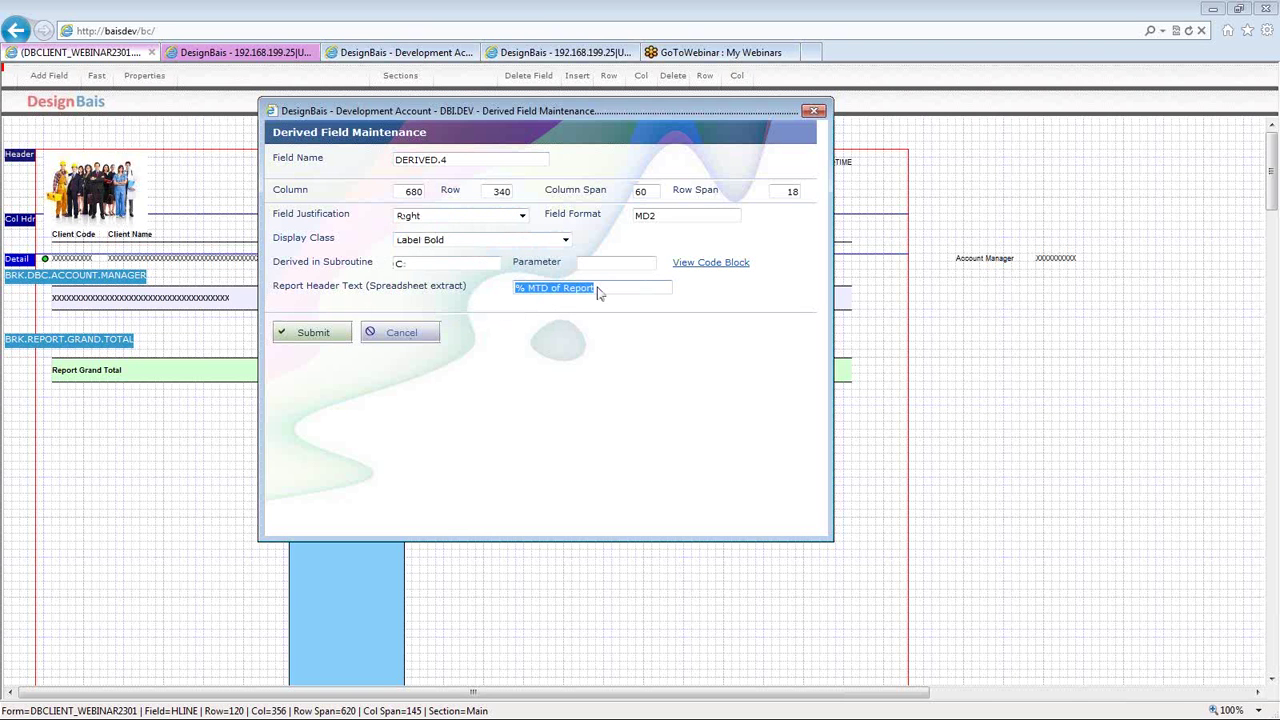
left_click(597, 289)
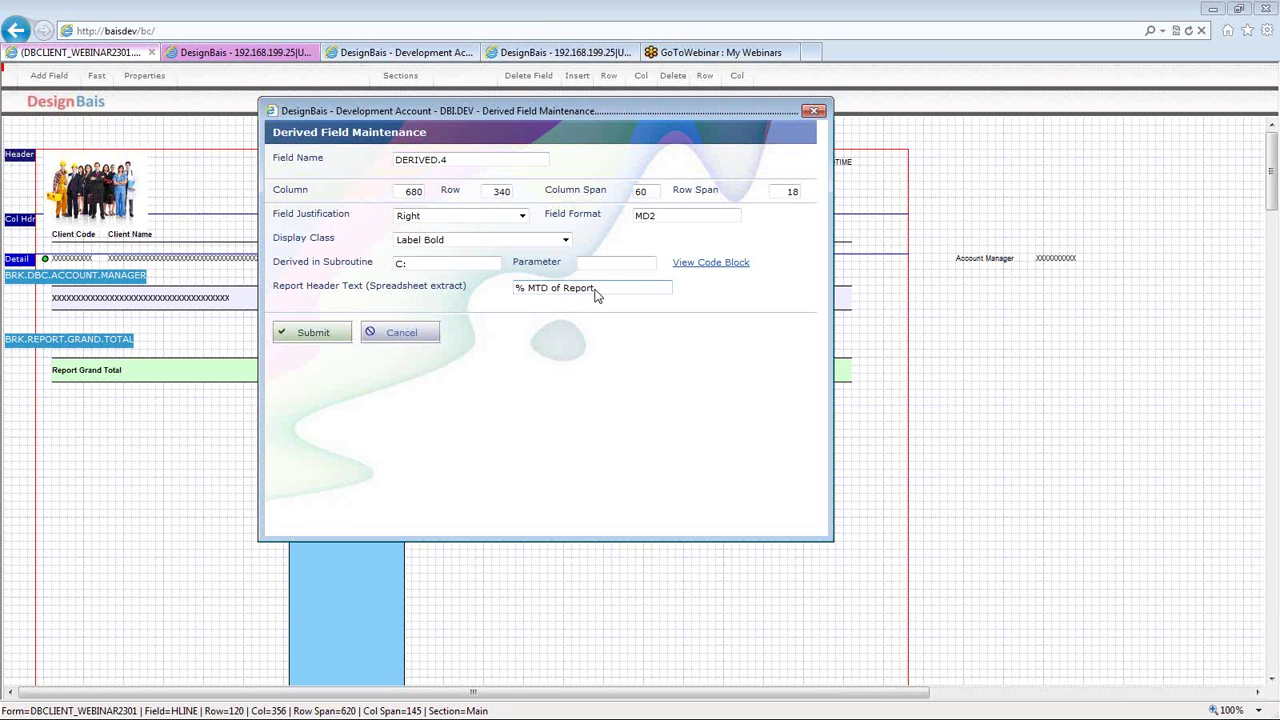
double_click(590, 288)
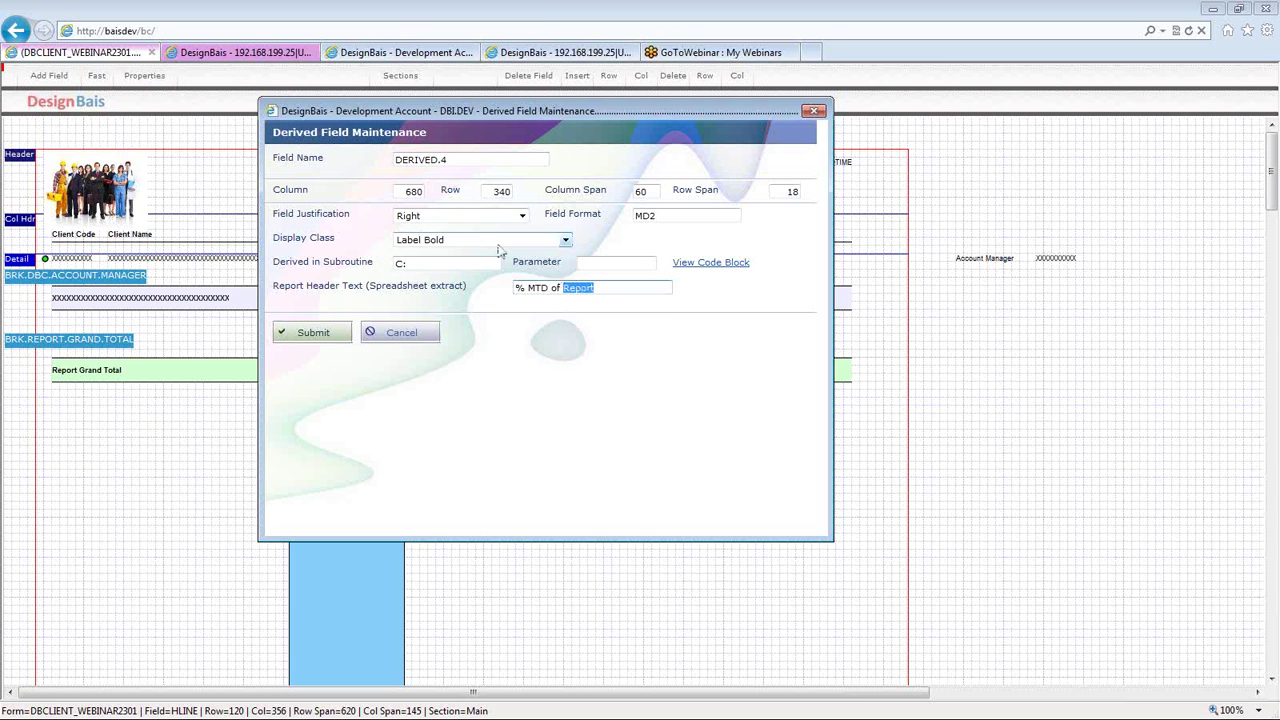
left_click(420, 160)
triple_click(540, 288)
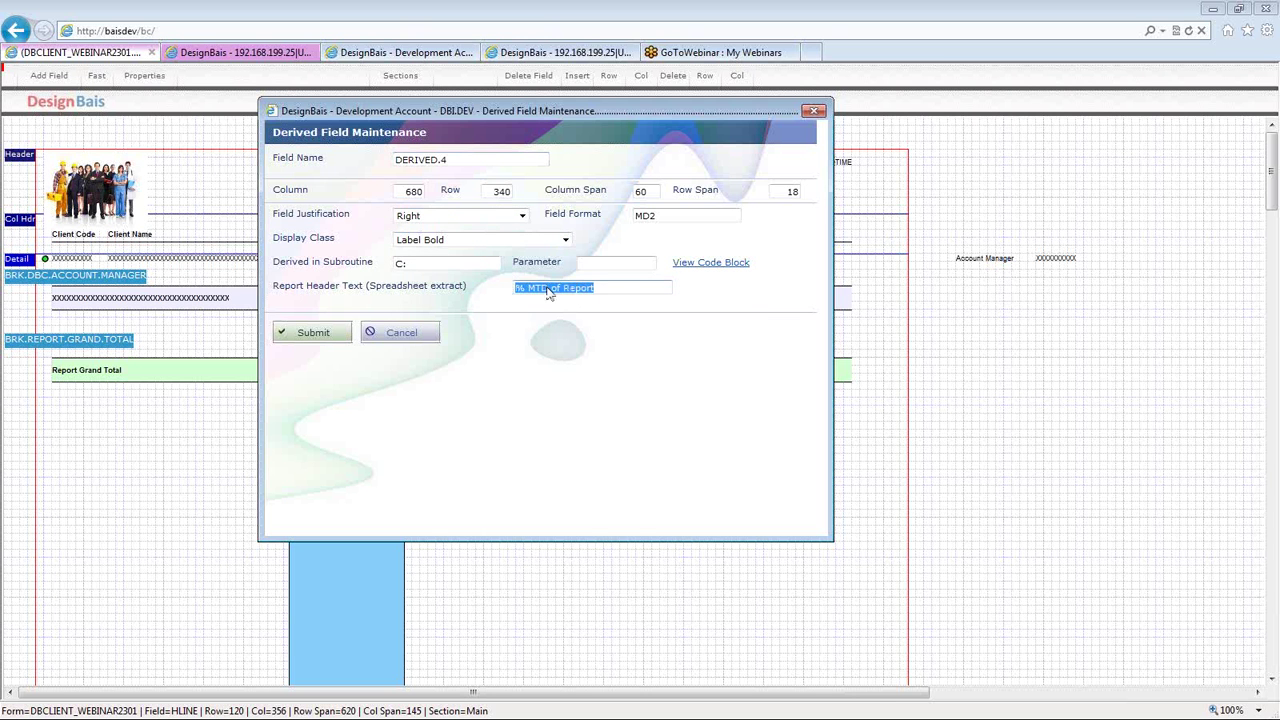
left_click(313, 336)
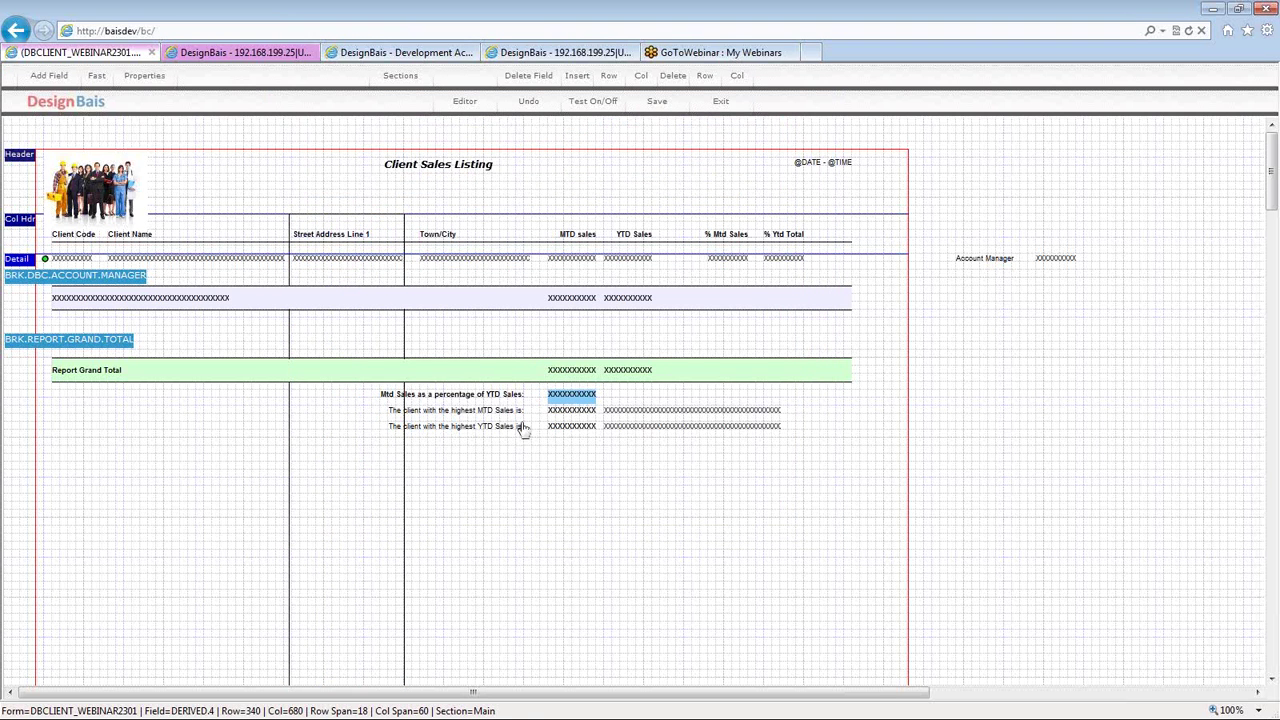
left_click(568, 414)
double_click(568, 414)
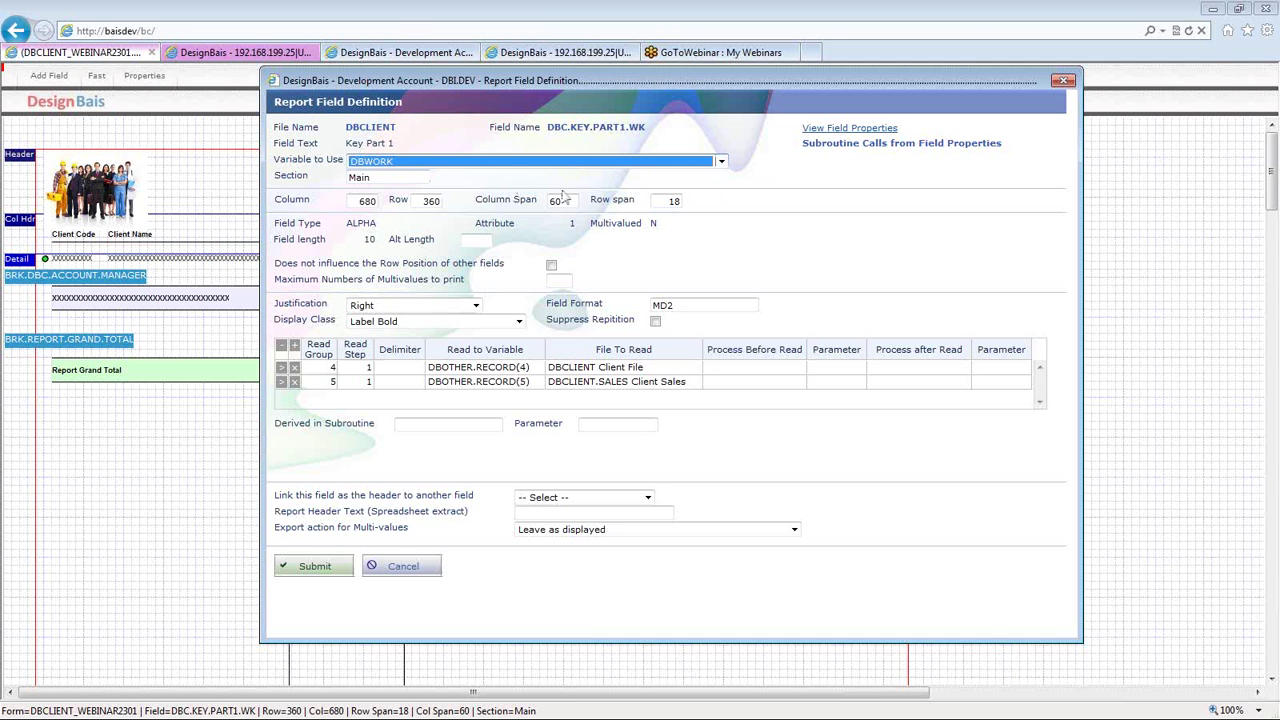
left_click(319, 371)
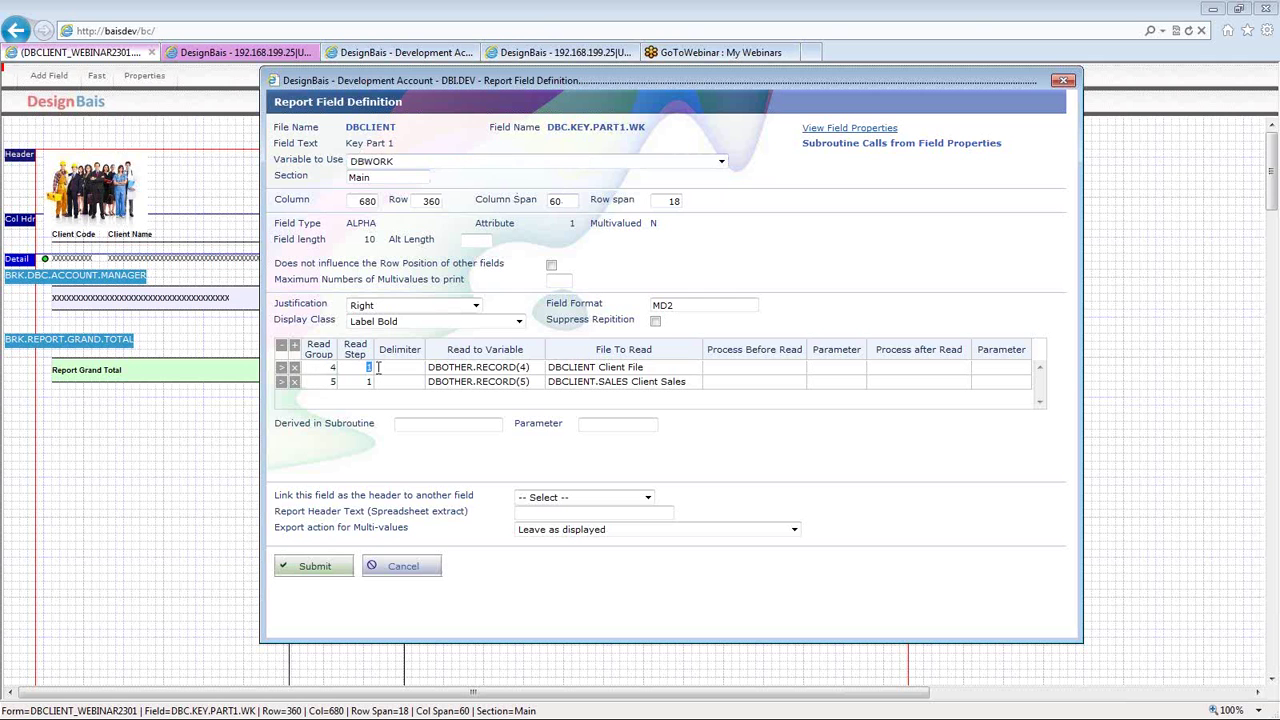
left_click(458, 368)
left_click(580, 369)
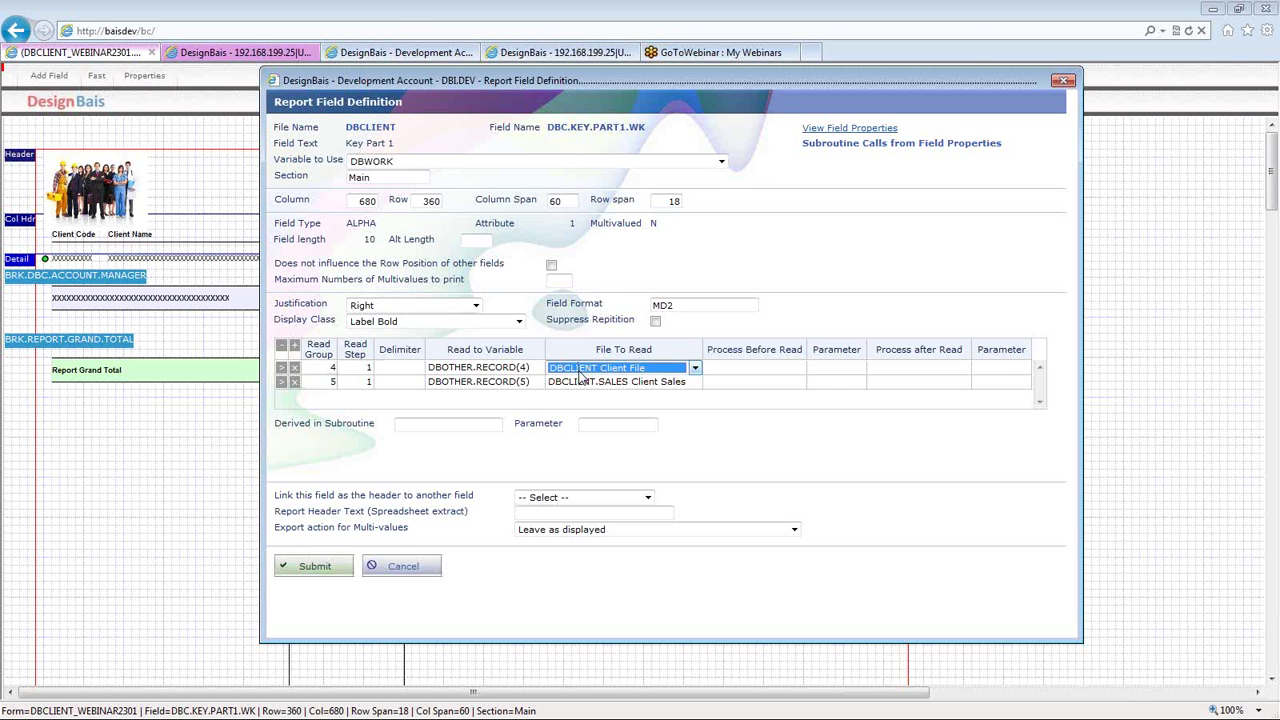
left_click(312, 566)
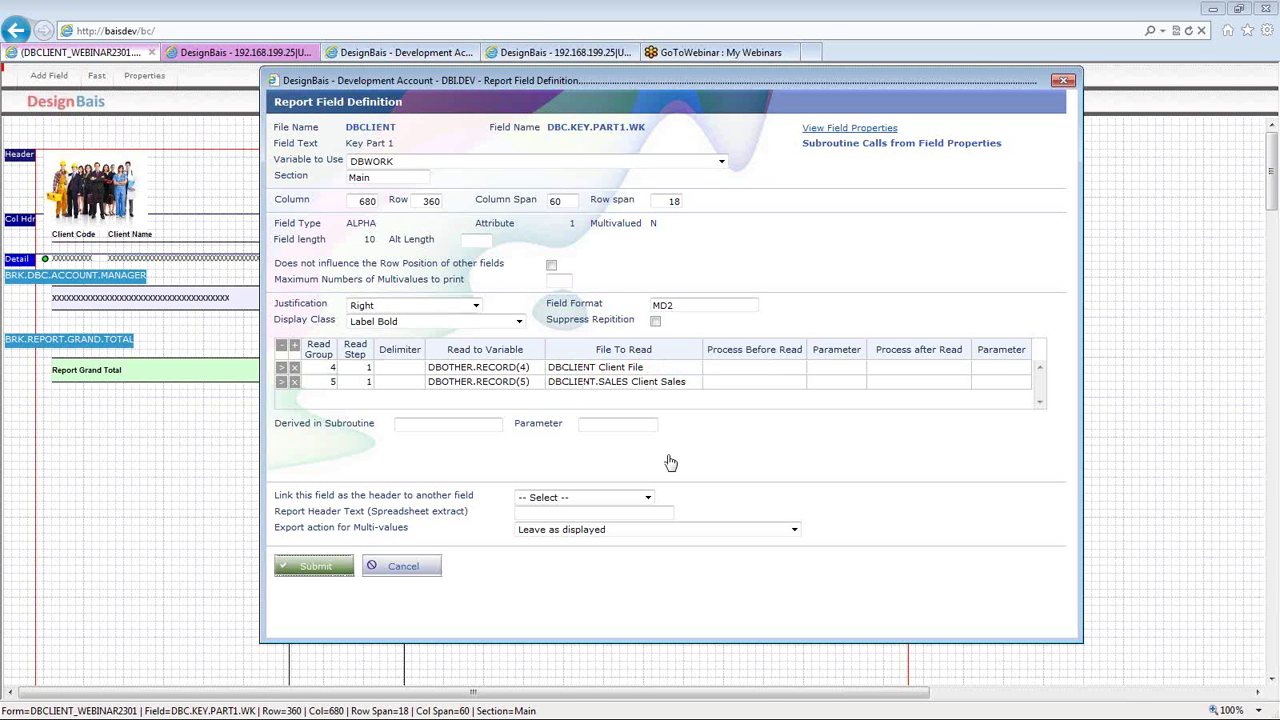
left_click(632, 412)
left_click(572, 427)
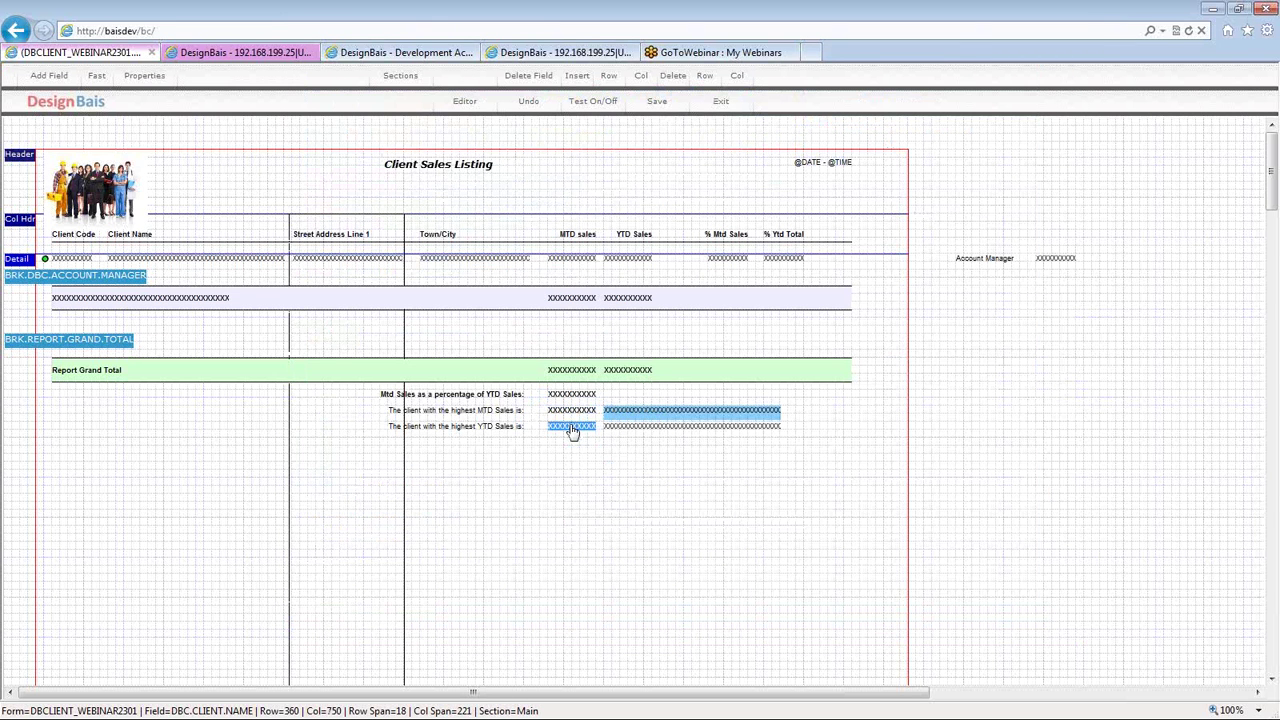
double_click(572, 430)
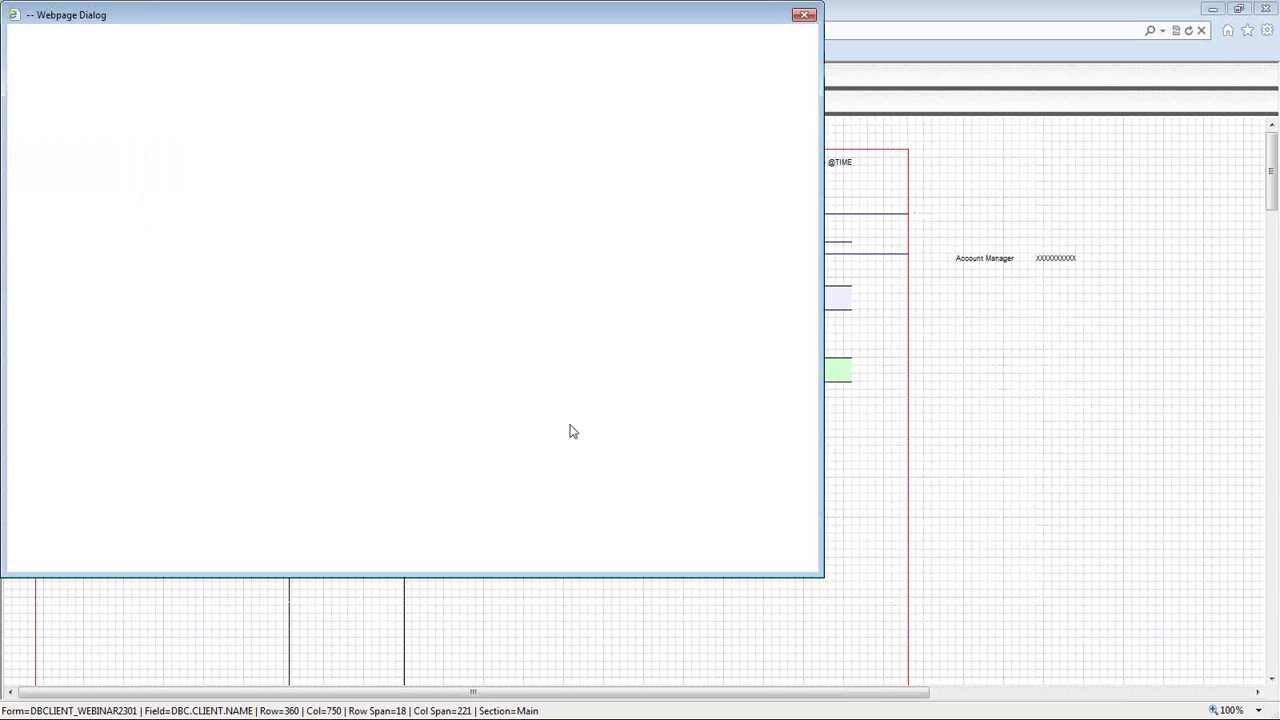
left_click_drag(231, 26, 379, 47)
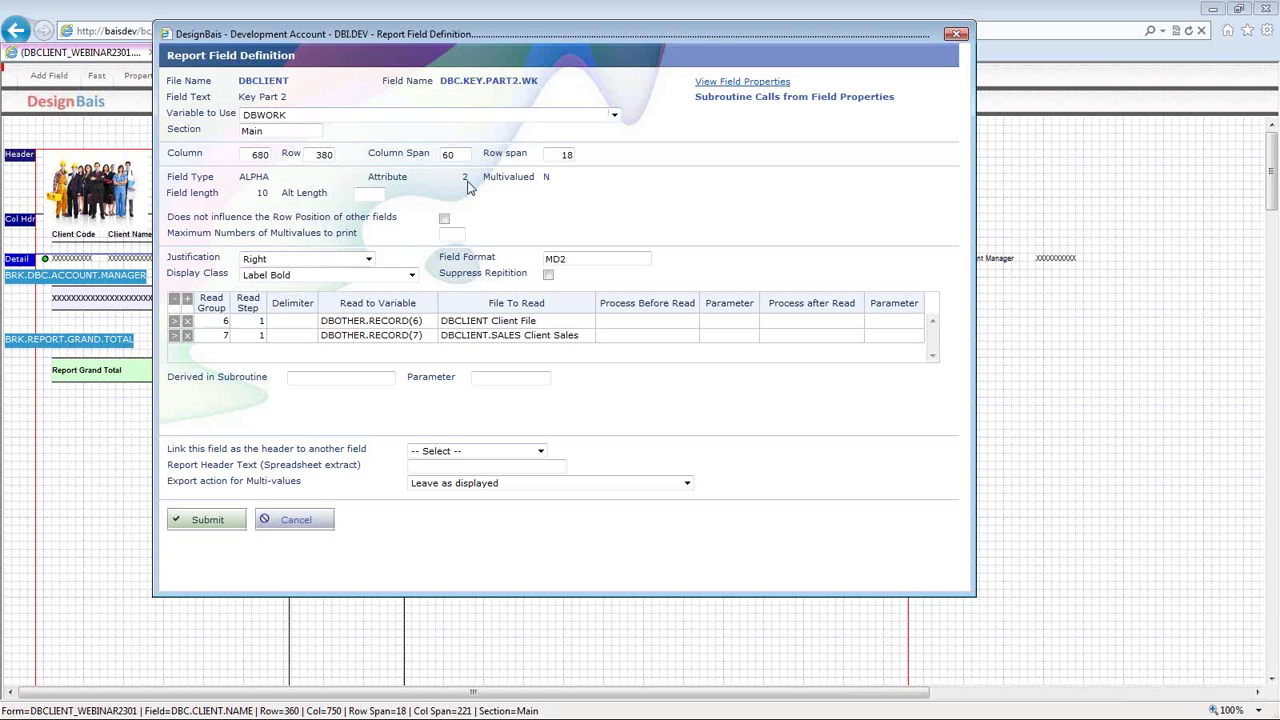
double_click(224, 321)
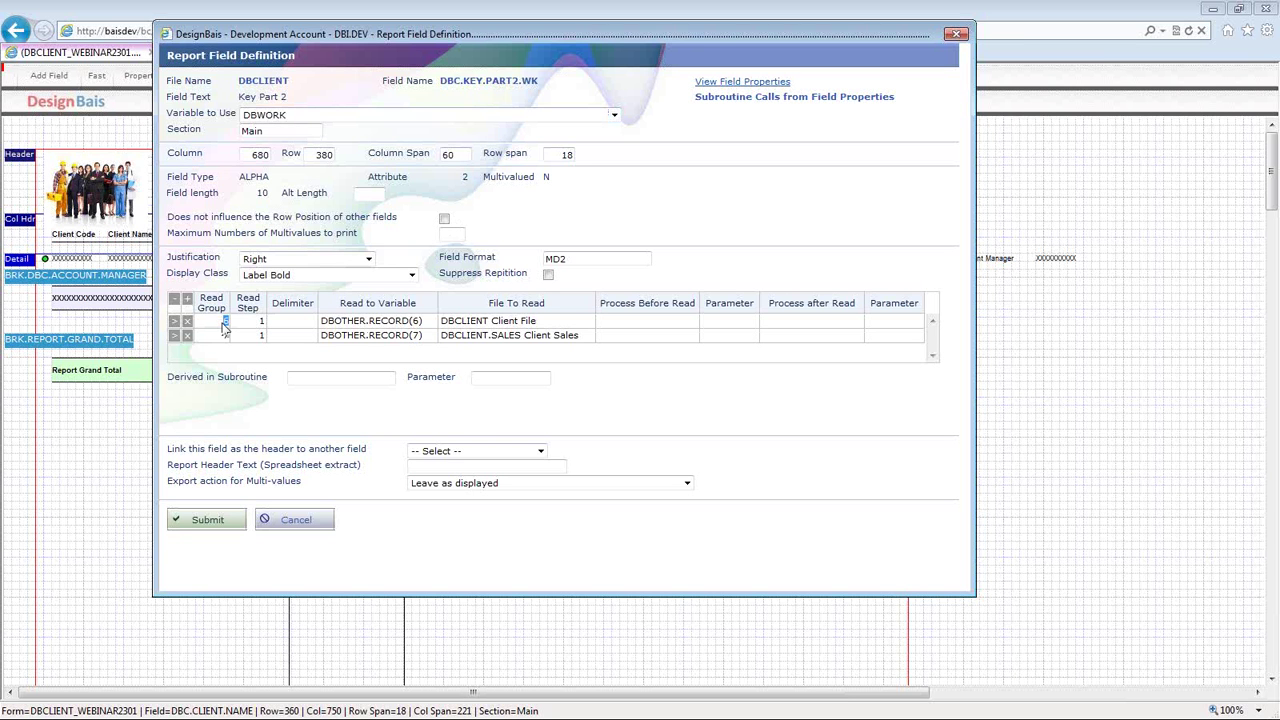
left_click(367, 330)
left_click(462, 323)
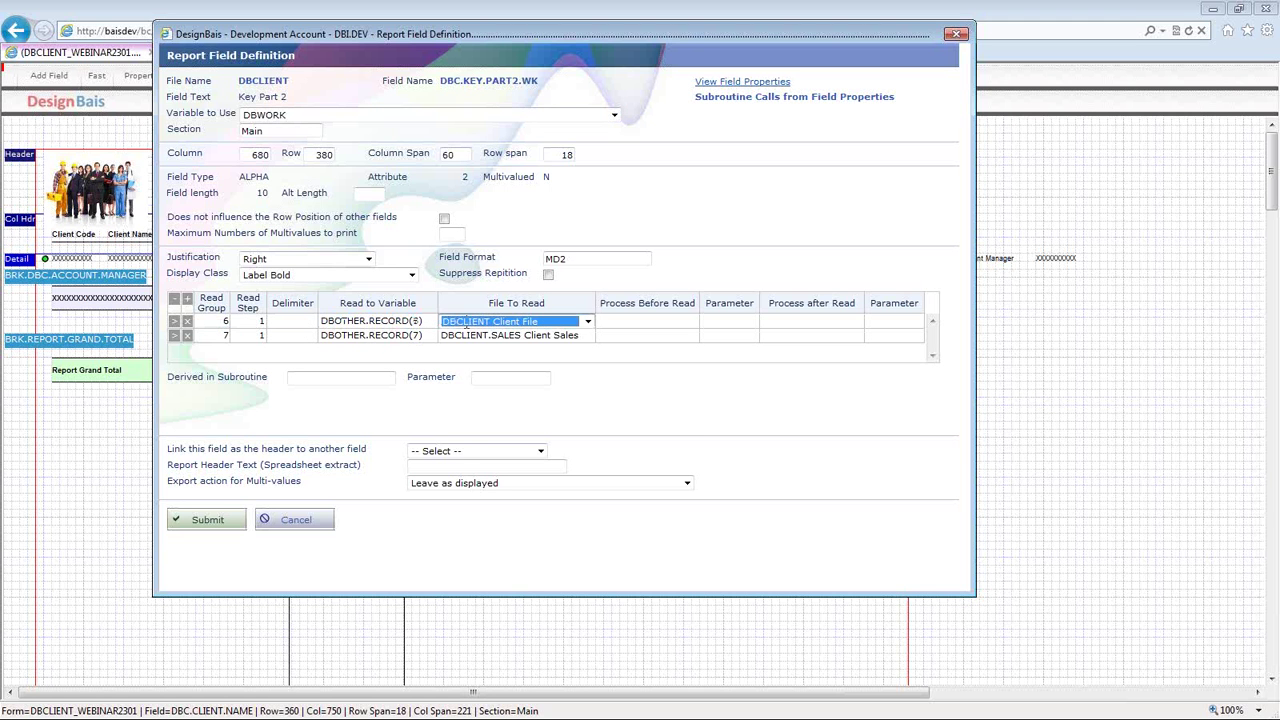
left_click(466, 328)
left_click(469, 328)
left_click(198, 520)
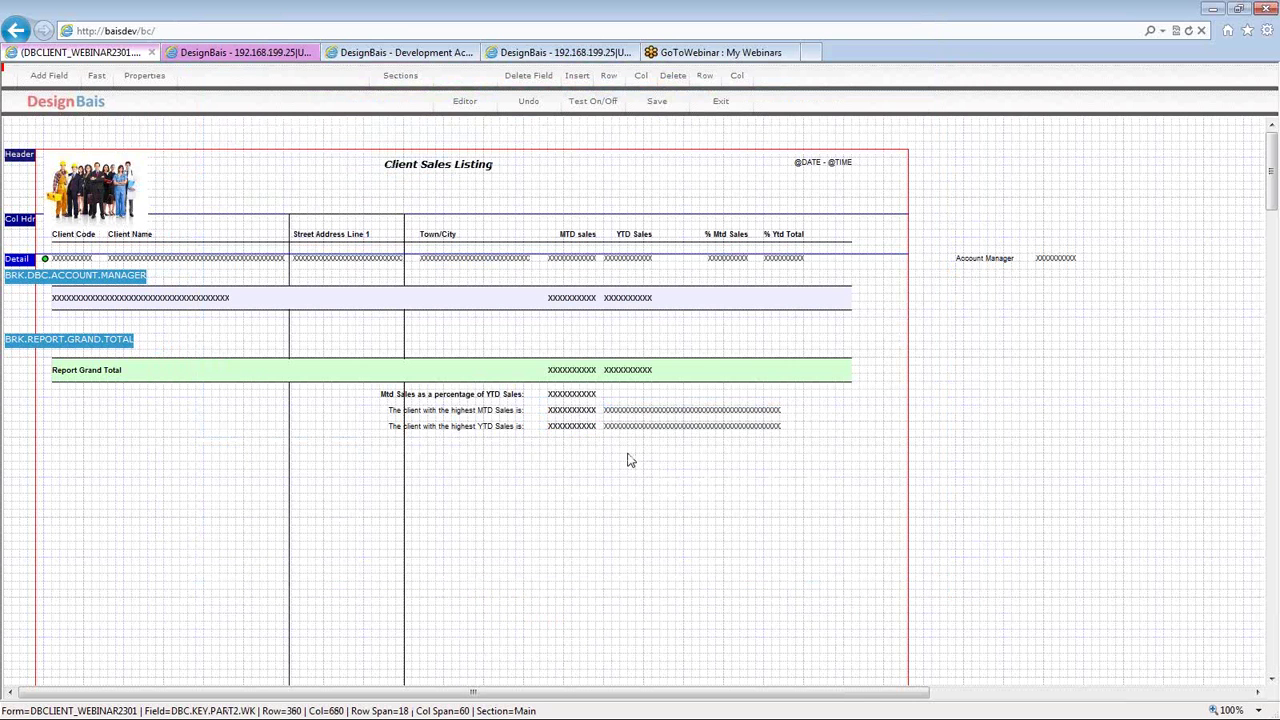
- Confirm the highest-MTD row's client name field uses DBOTHER.RECORD(4)
left_click(633, 412)
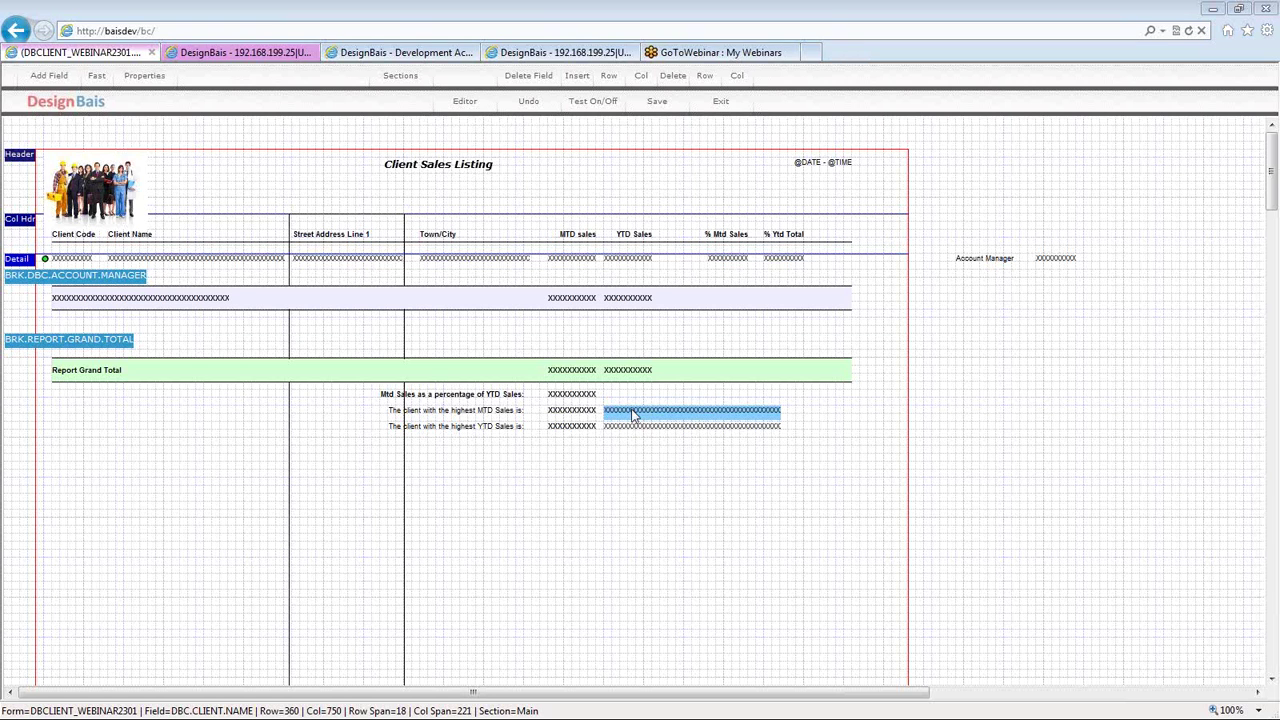
double_click(633, 412)
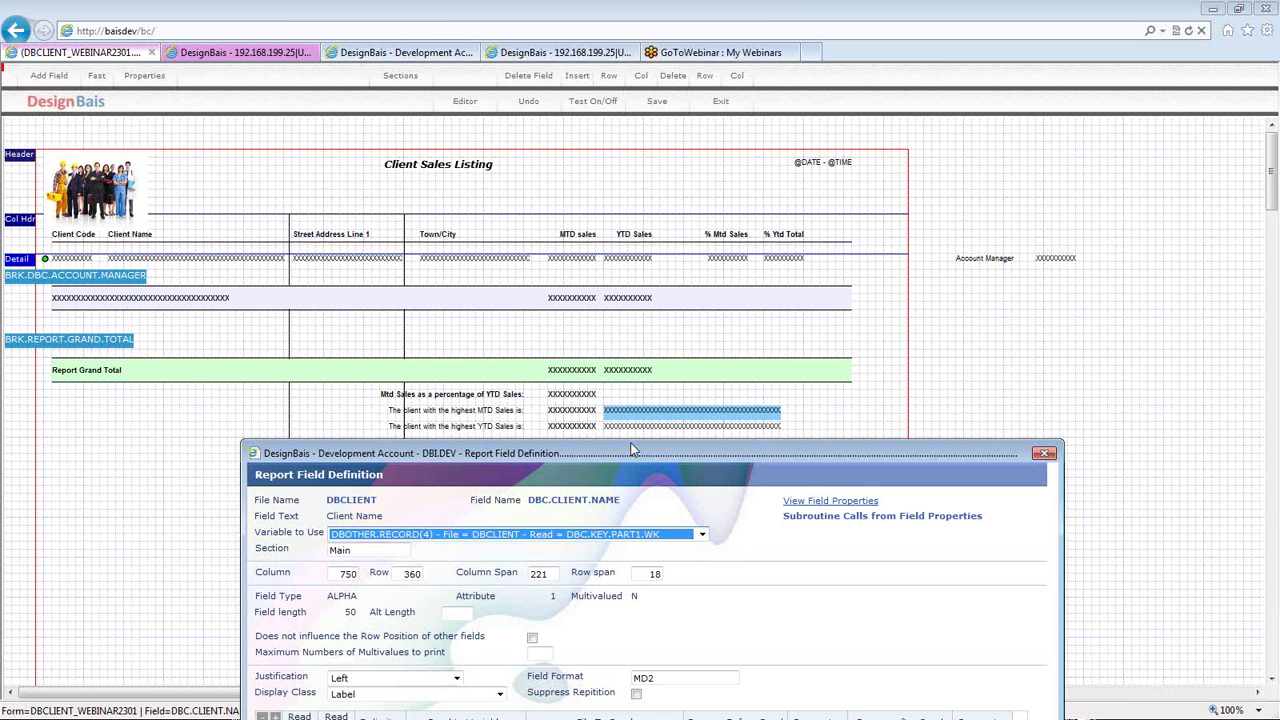
left_click_drag(632, 450, 522, 167)
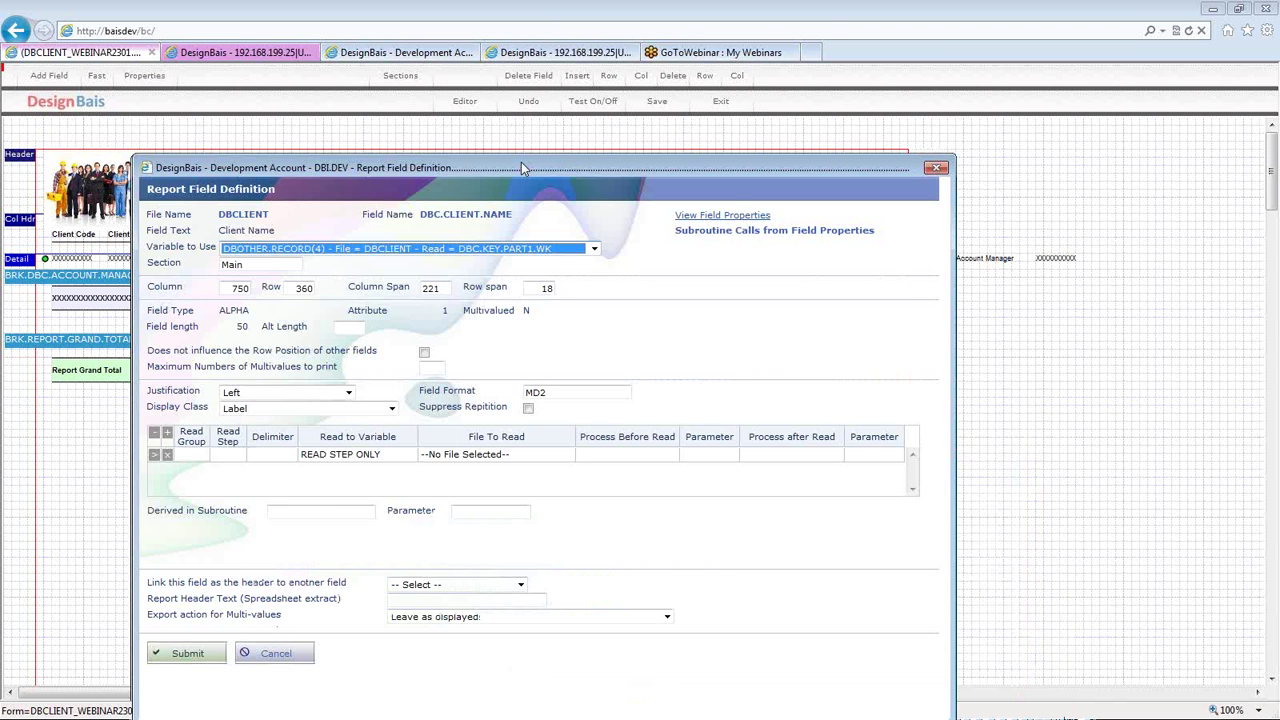
left_click_drag(522, 167, 532, 85)
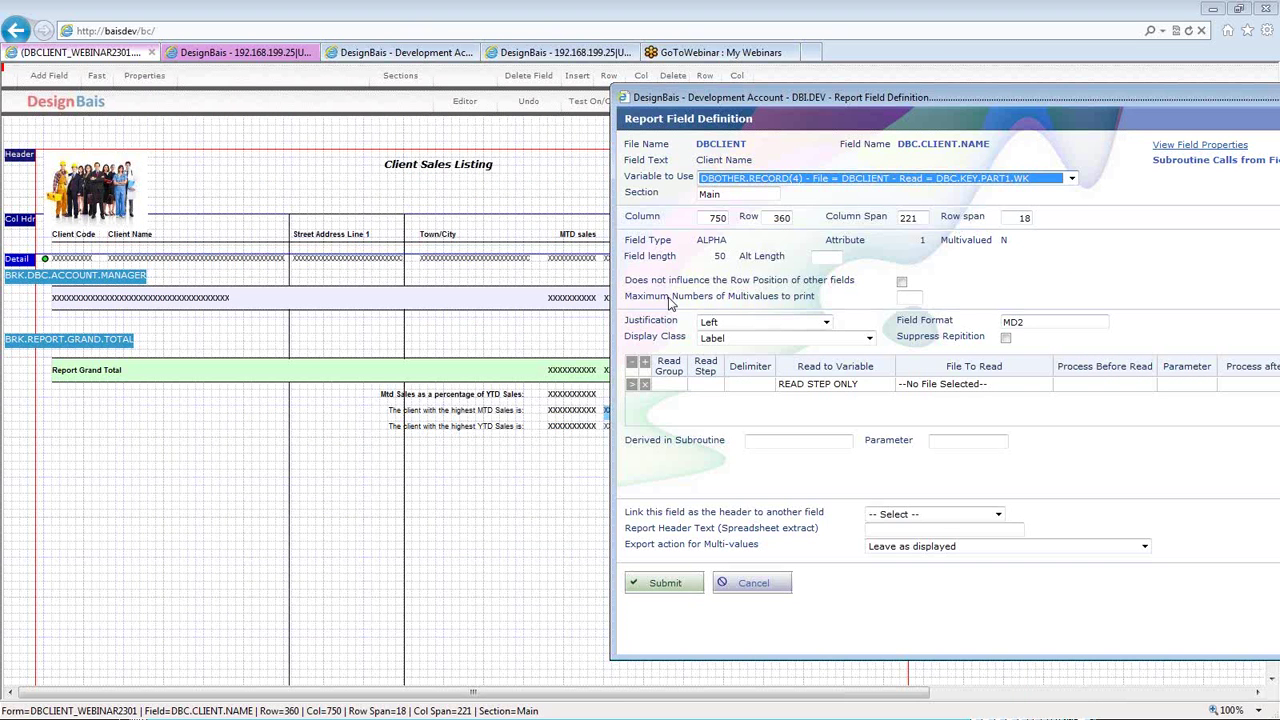
left_click(838, 180)
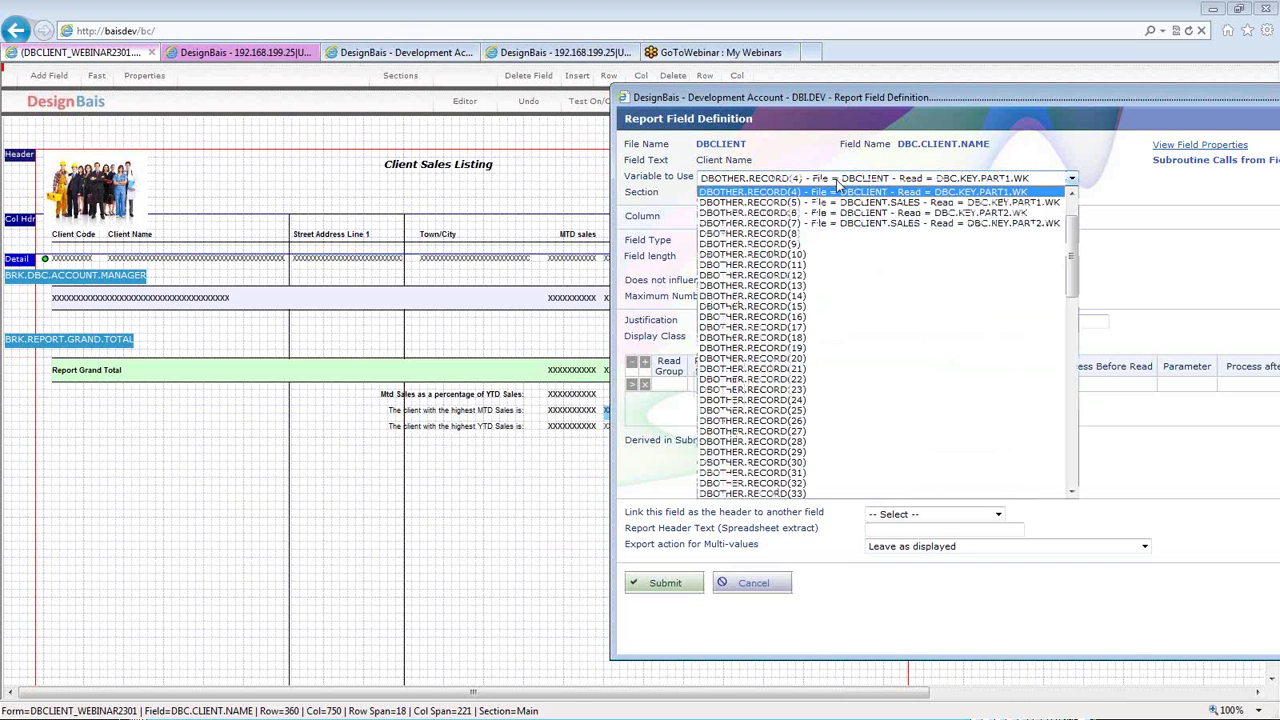
left_click(838, 185)
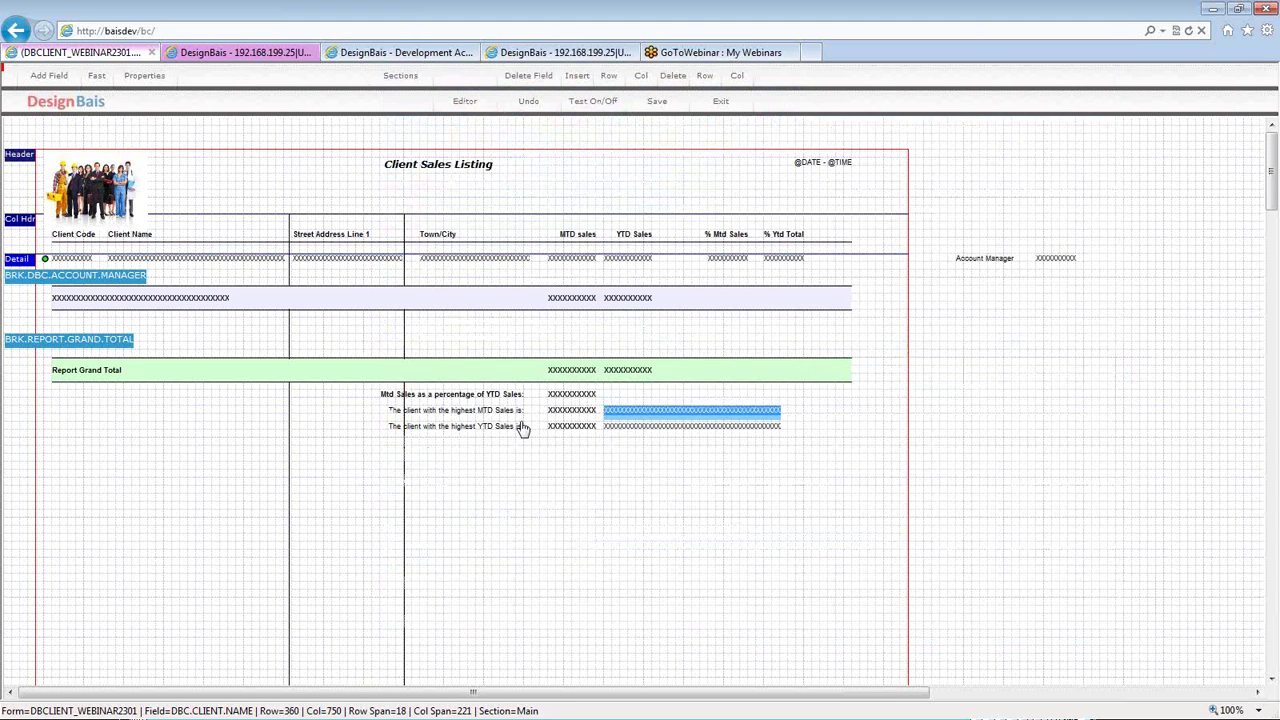
- Submit the highest-YTD row's client name definition and open the BRK.REPORT.GRAND.TOTAL break
left_click(575, 411)
left_click(570, 427)
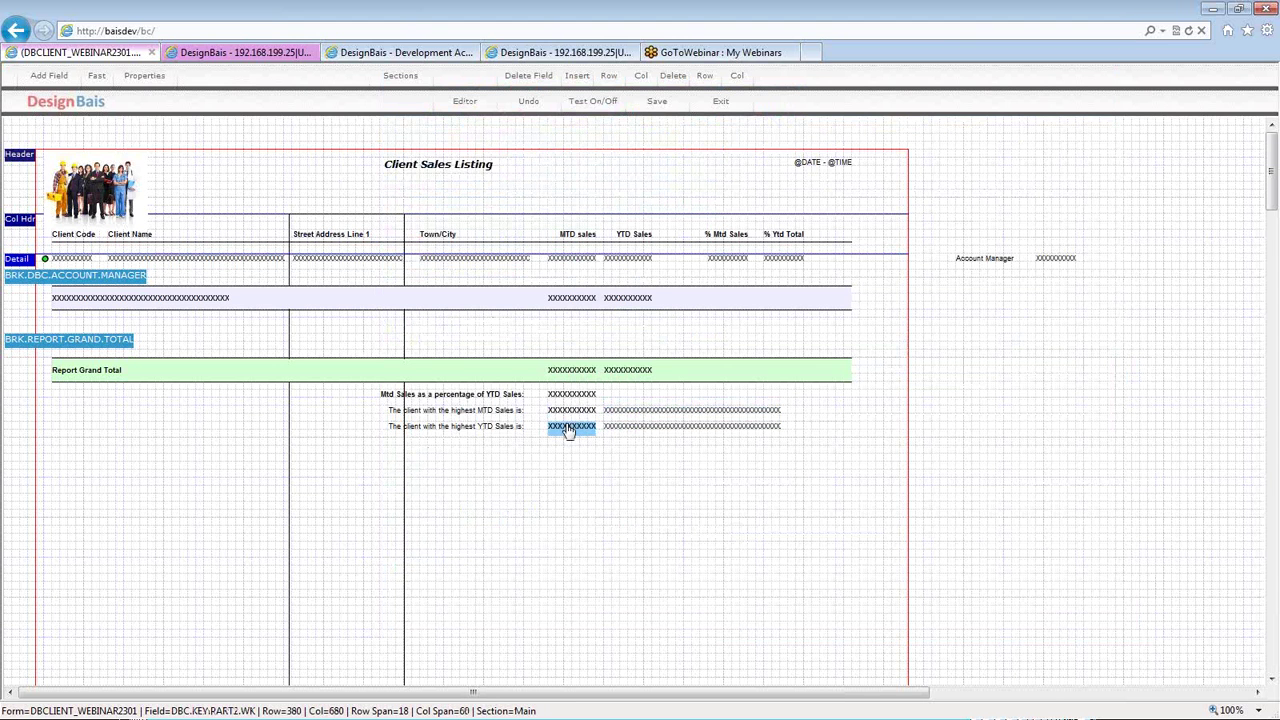
double_click(620, 430)
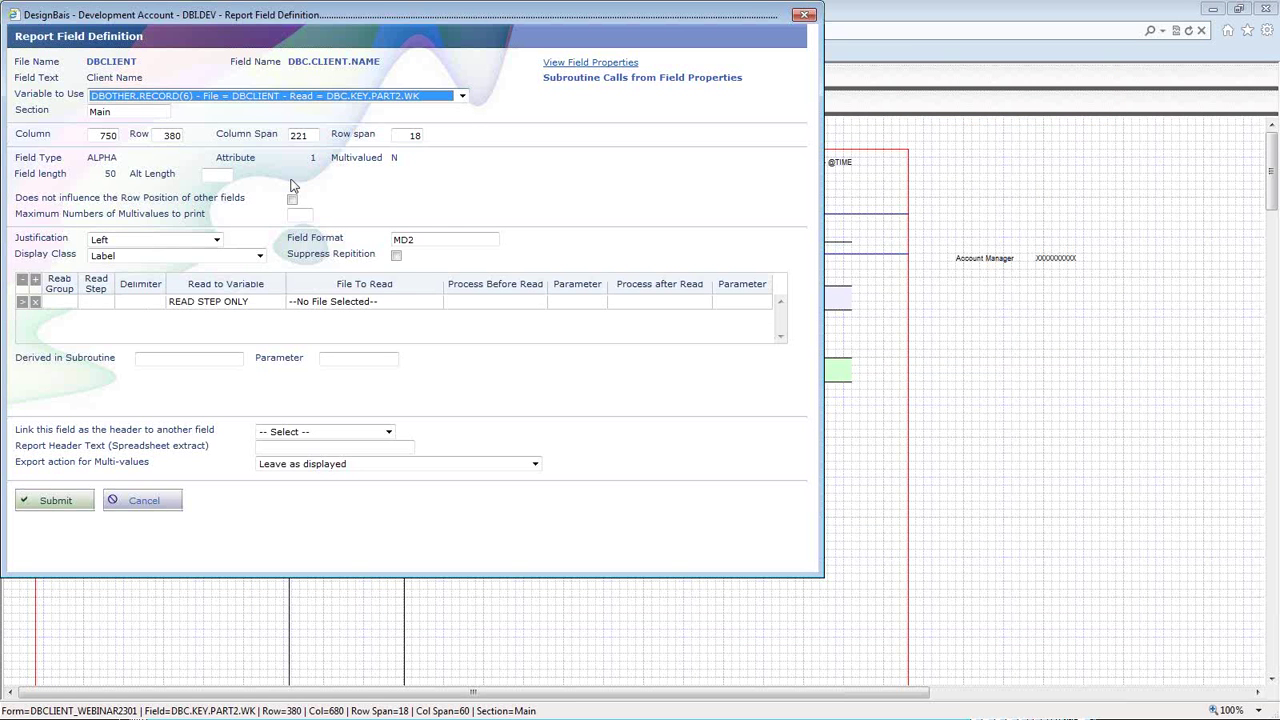
left_click(62, 507)
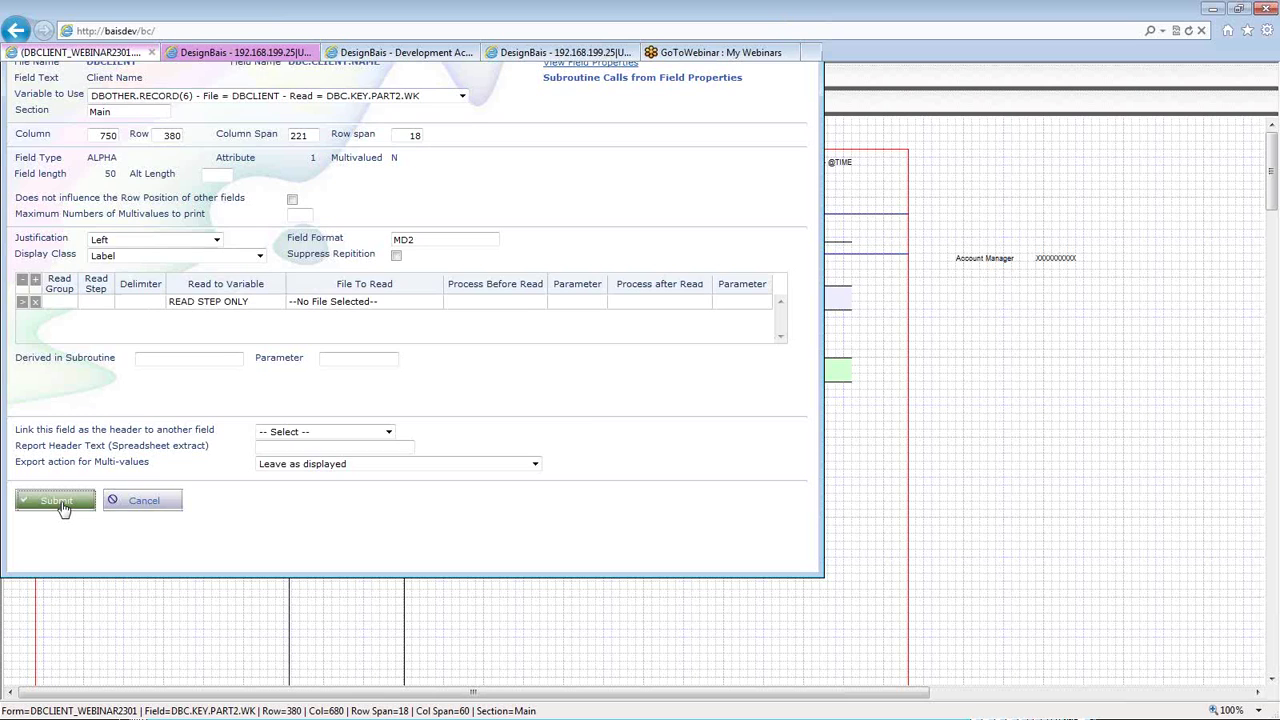
key("ctrl+a")
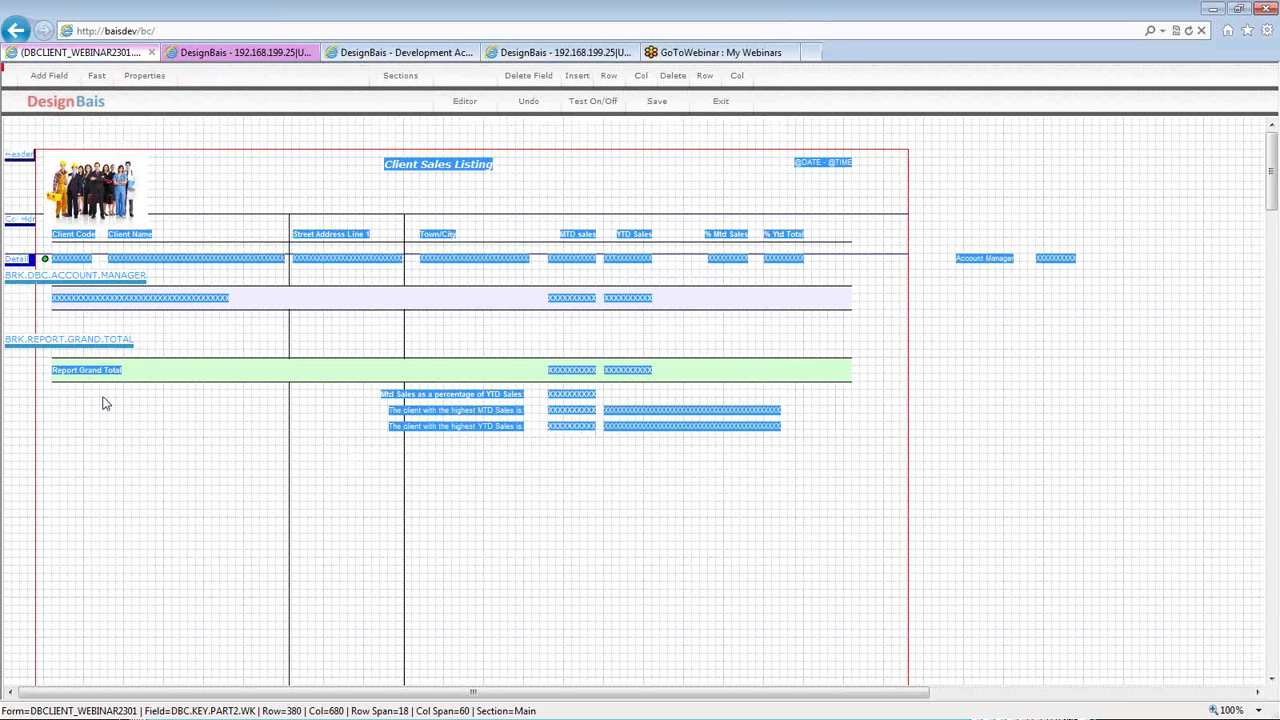
key("Right")
key("Return")
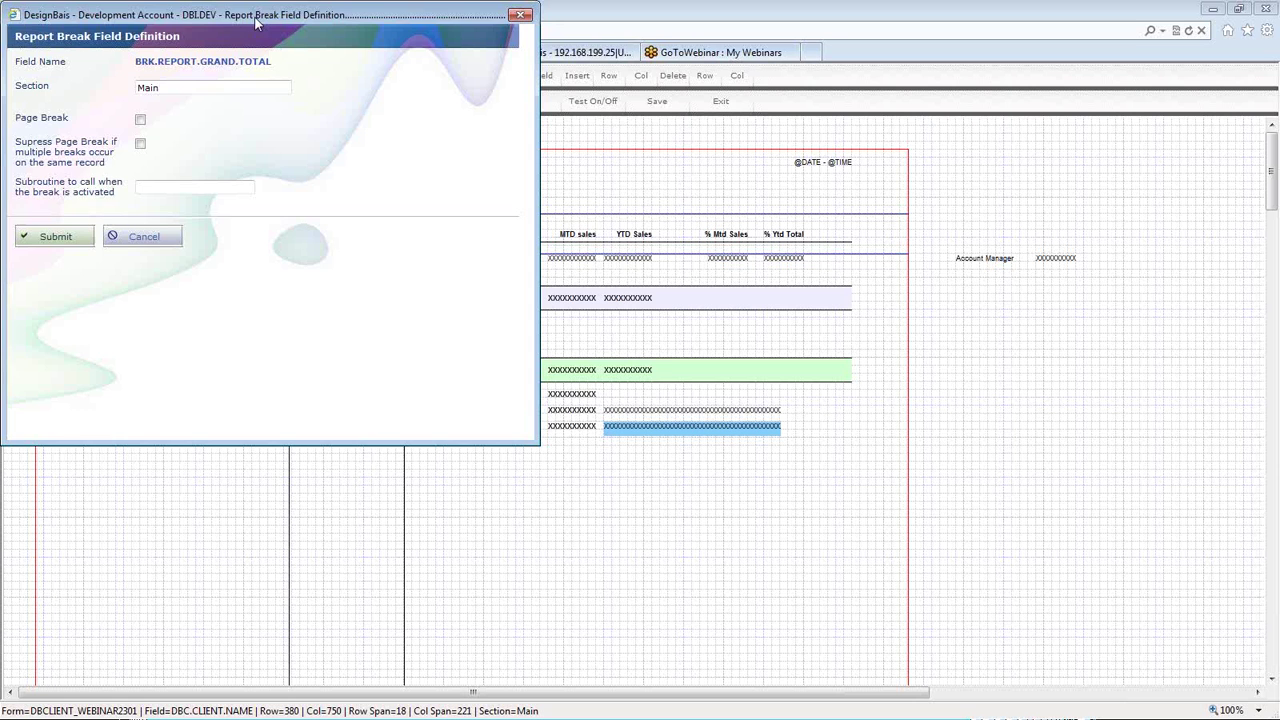
left_click_drag(256, 22, 382, 56)
left_click(287, 222)
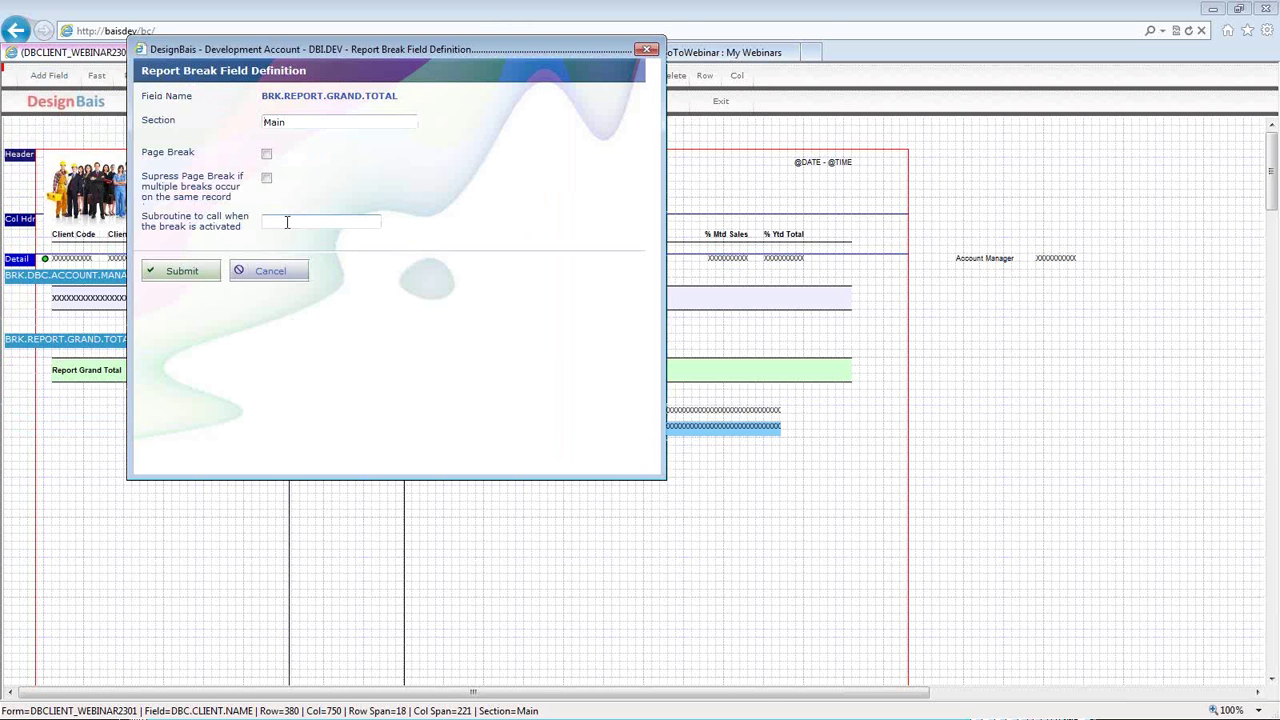
key("shift+Tab")
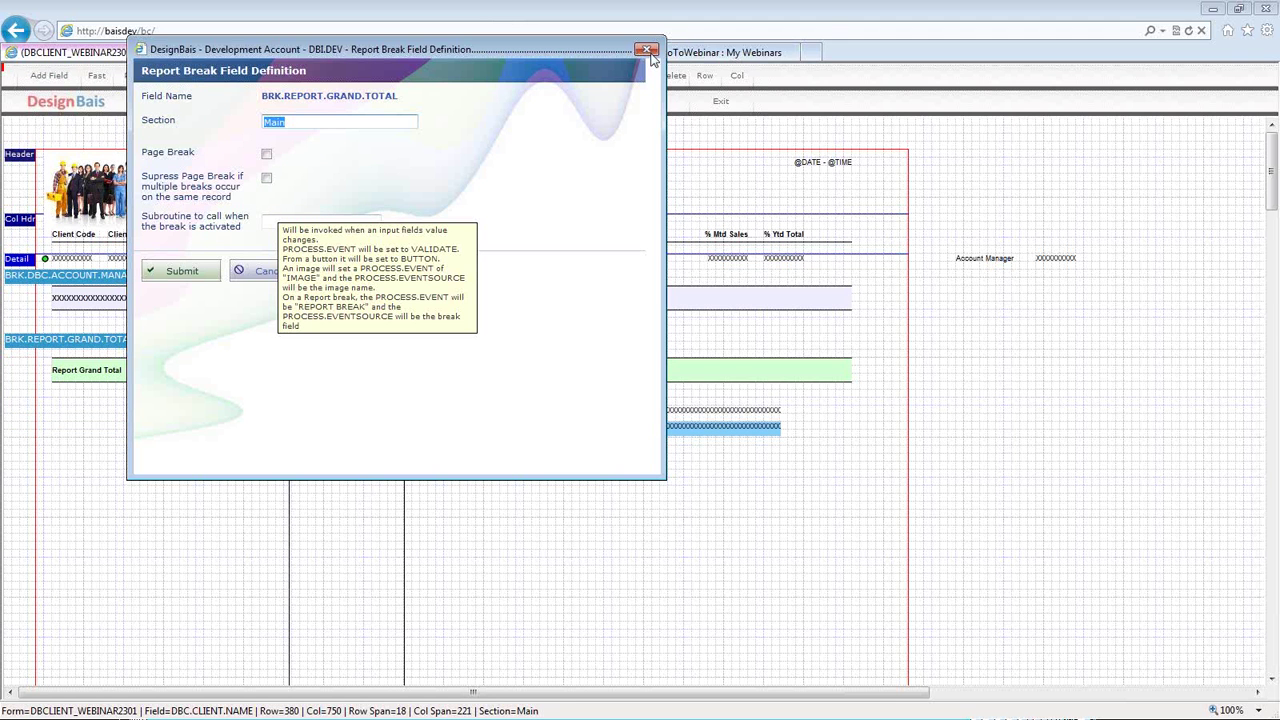
left_click(647, 50)
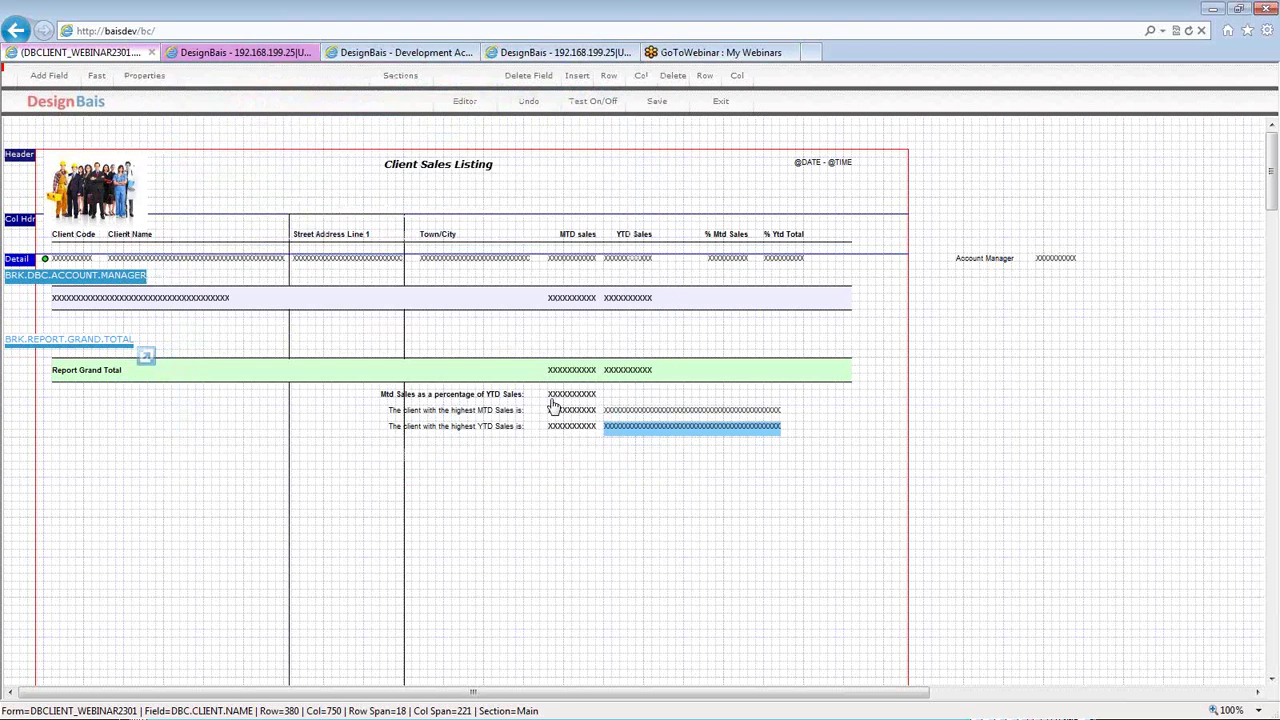
left_click(566, 397)
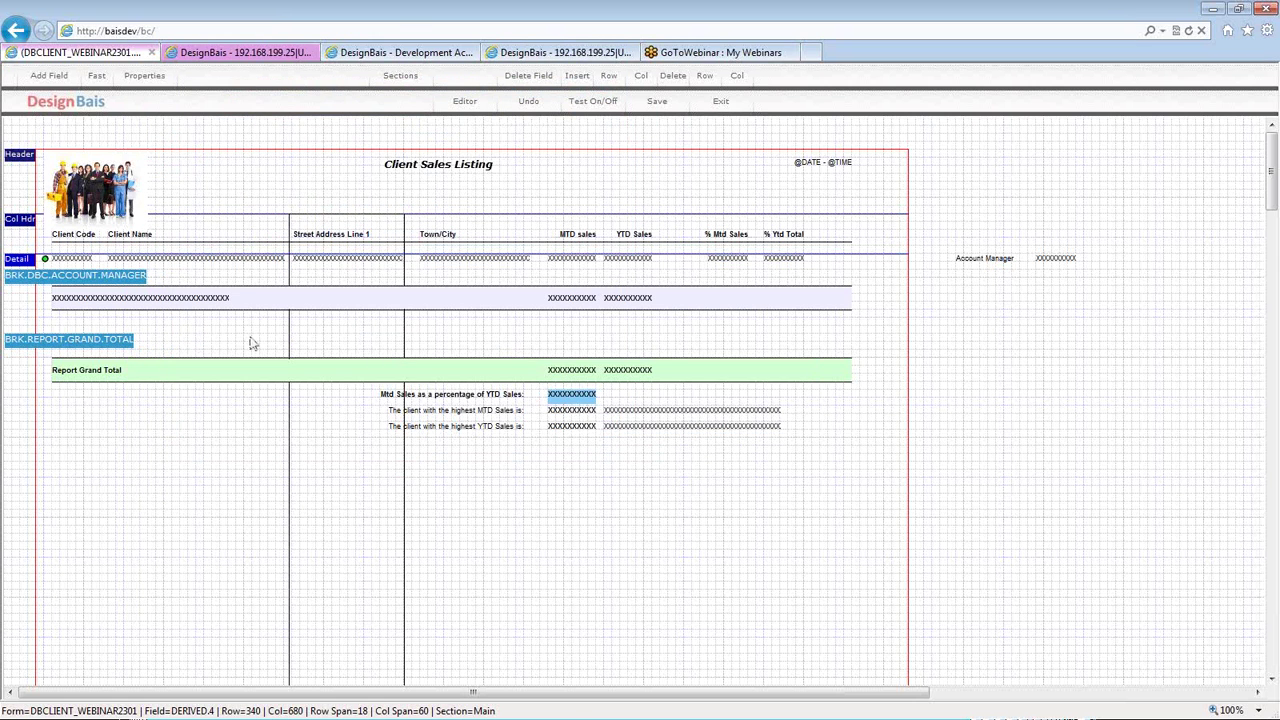
left_click(44, 348)
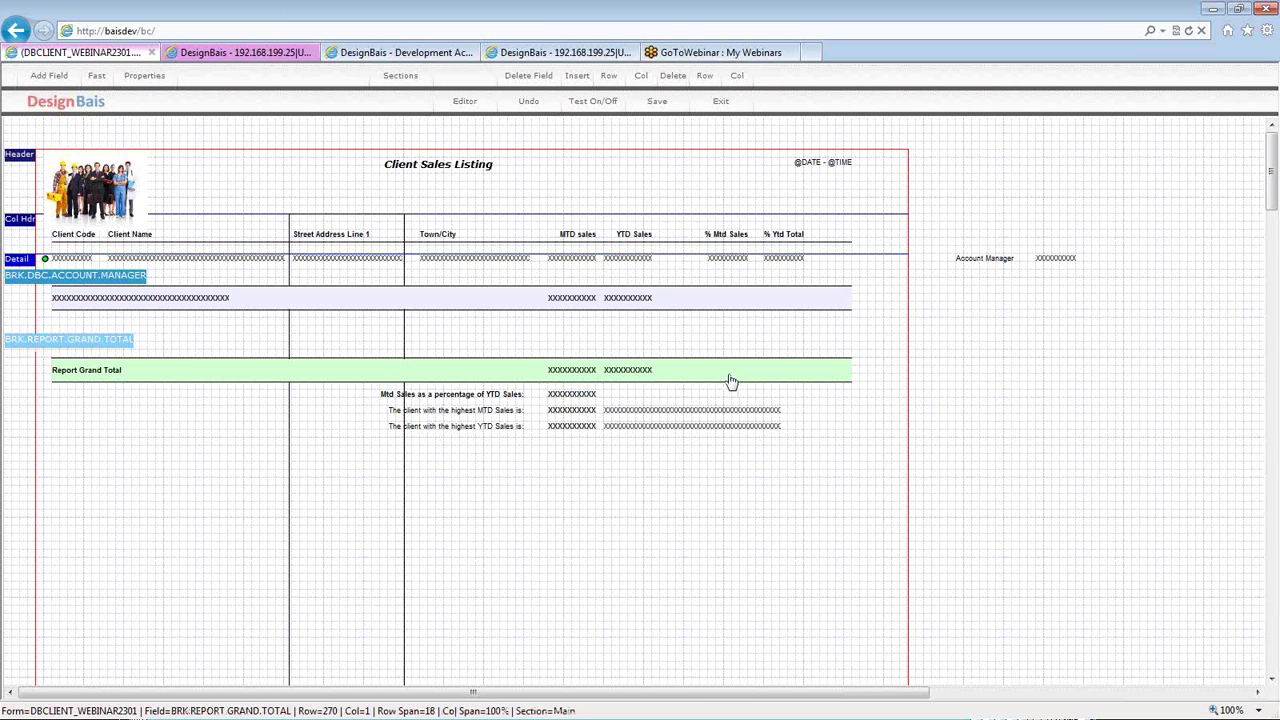
left_click(93, 280)
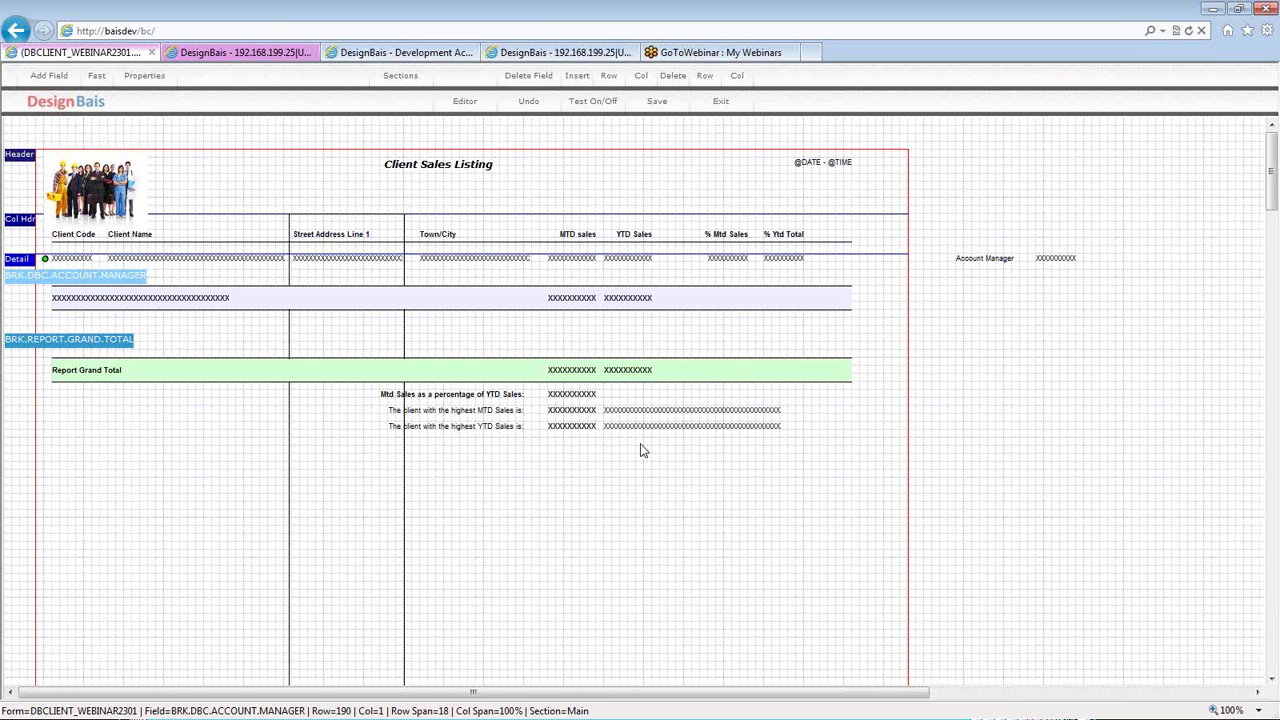
left_click(568, 396)
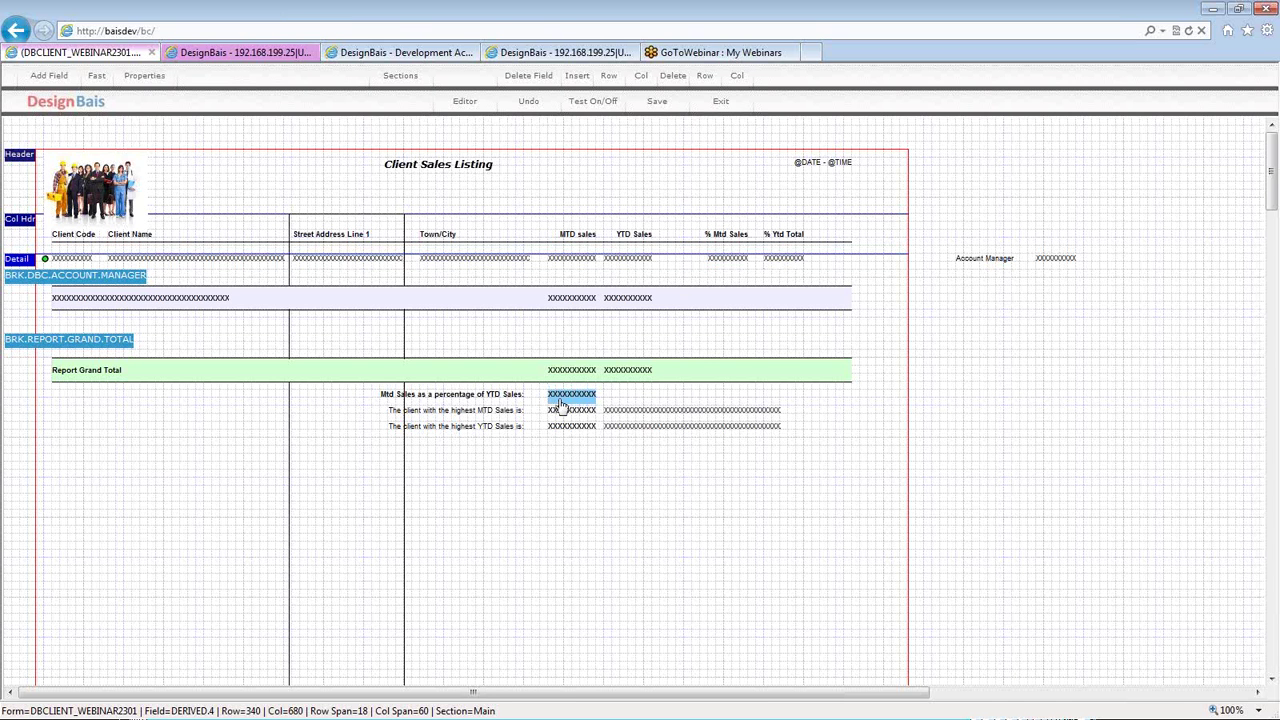
left_click(725, 264)
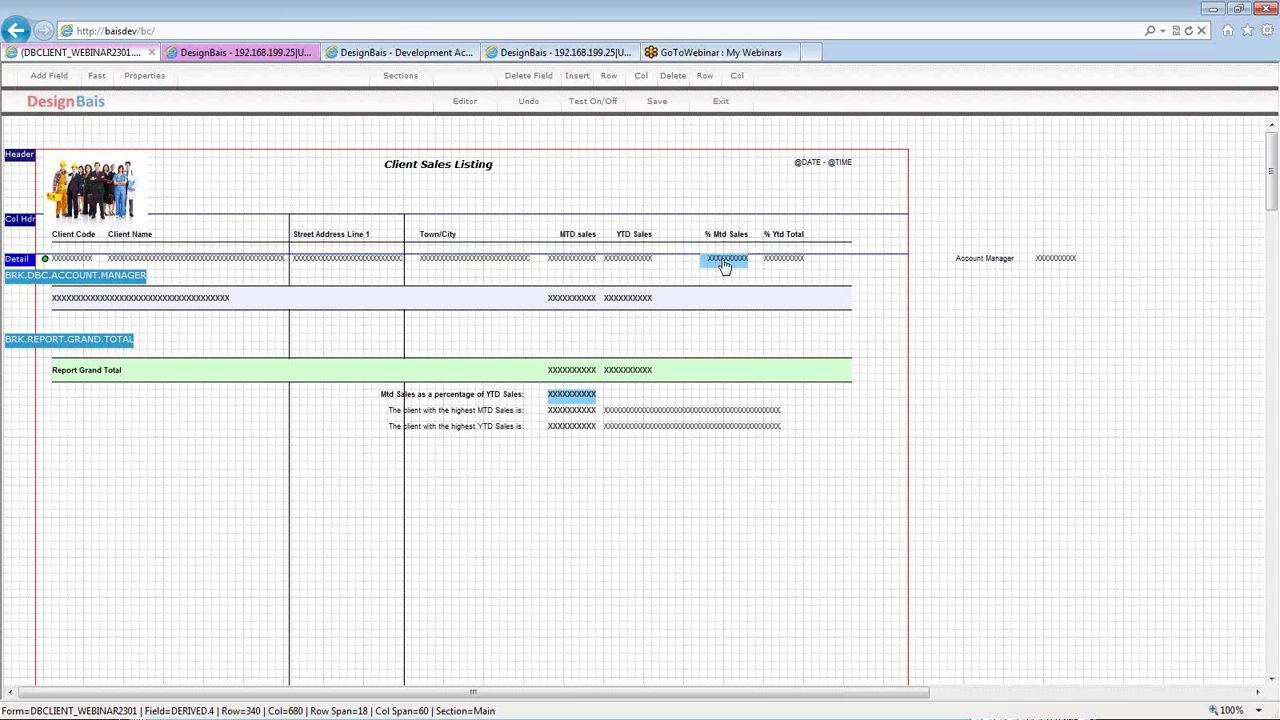
left_click(779, 262)
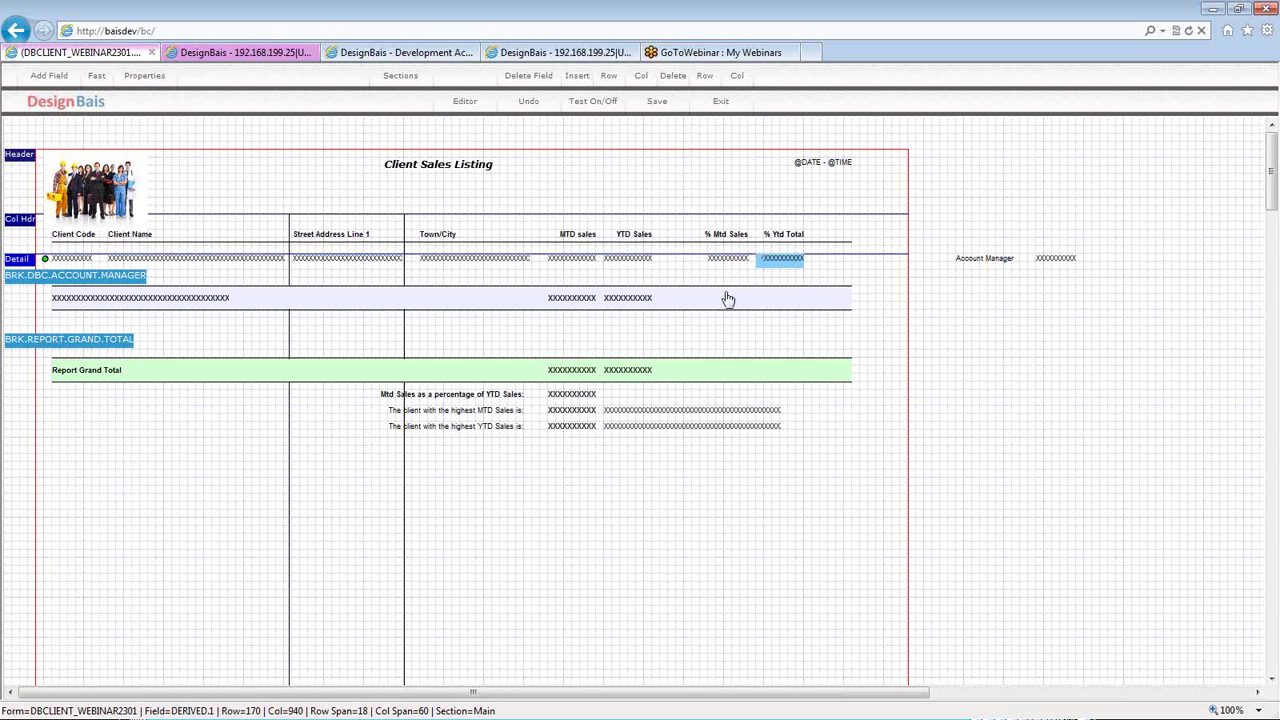
left_click(310, 224)
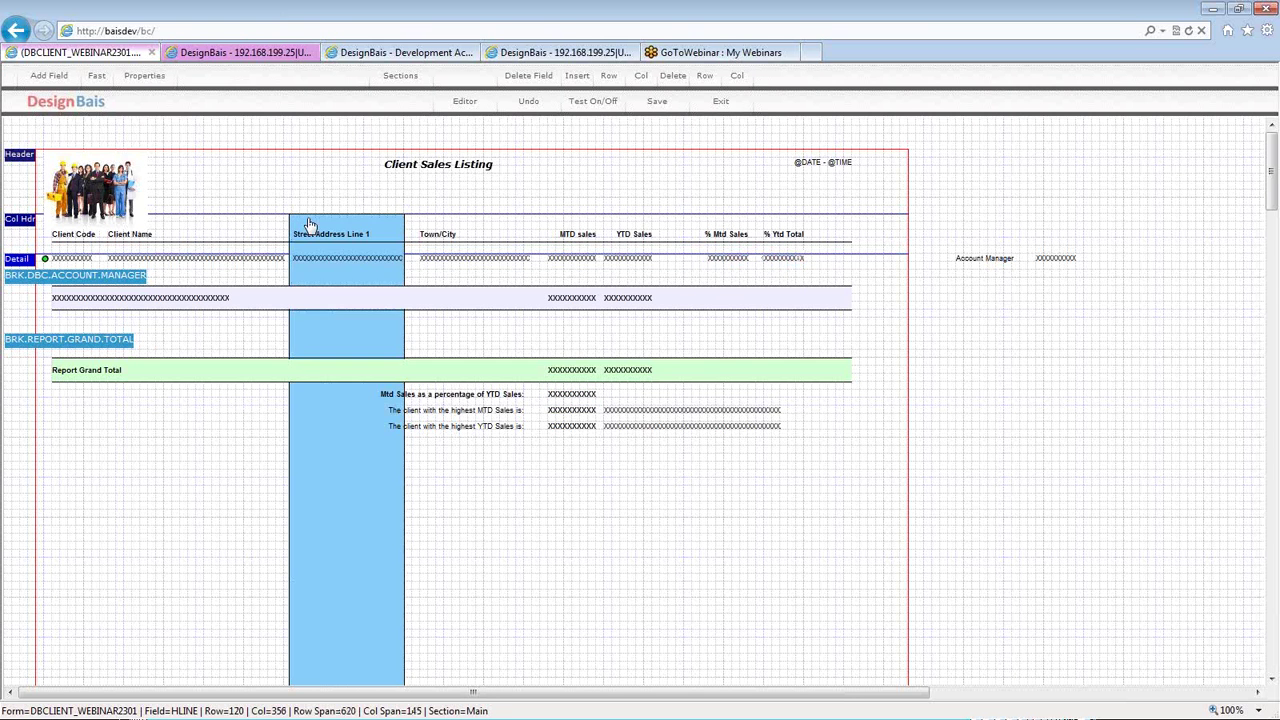
- Delete the divider beside Street Address, save, and open the 'Client Sales Listing' title definition
left_click(528, 77)
left_click(657, 101)
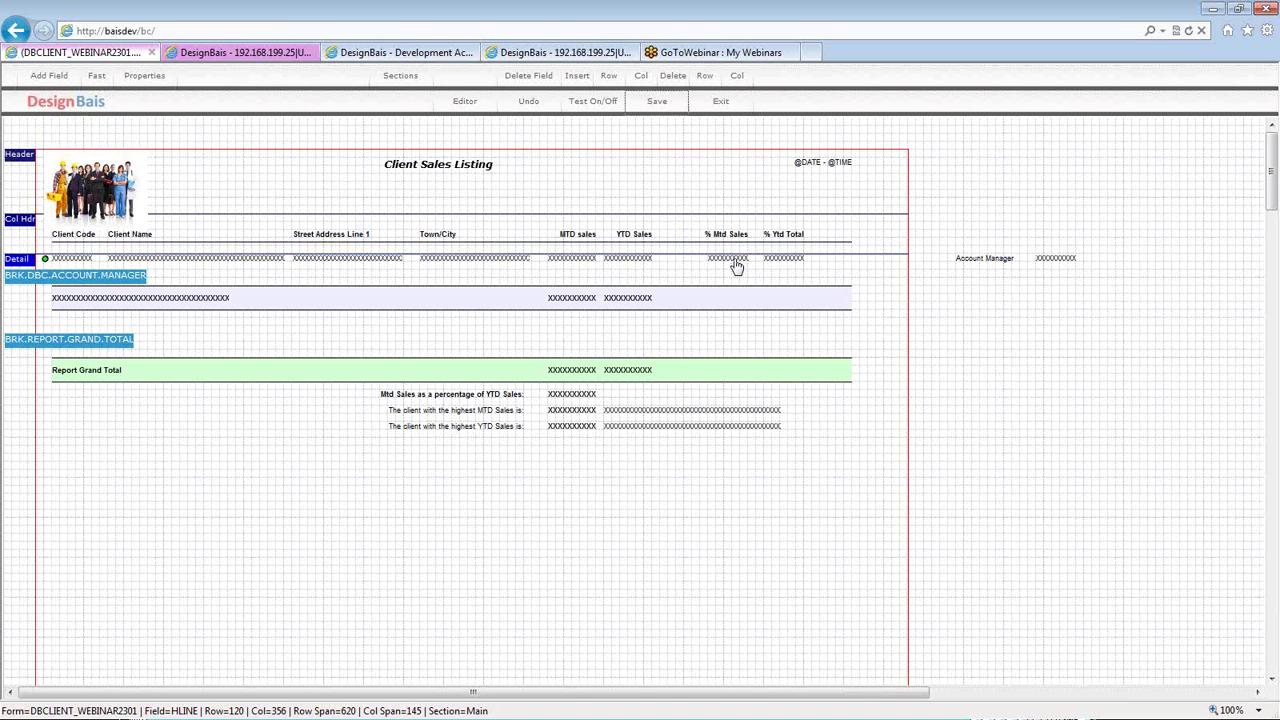
left_click(736, 262)
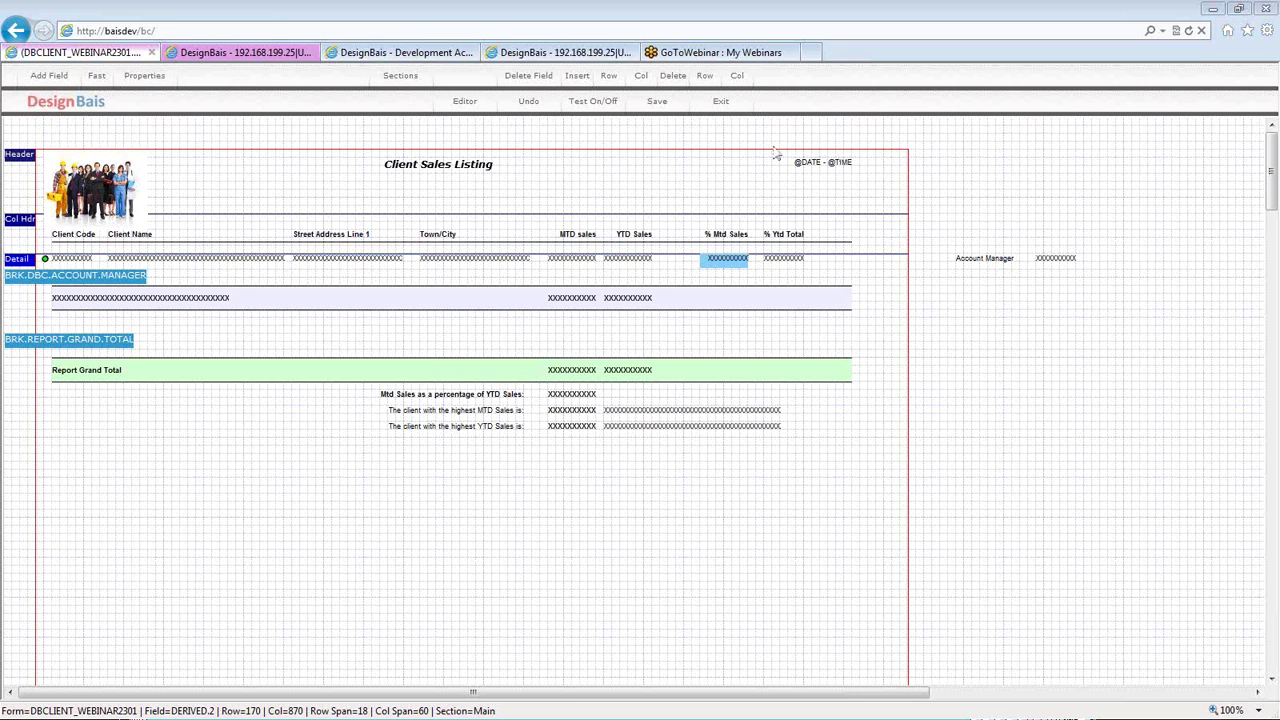
left_click(674, 110)
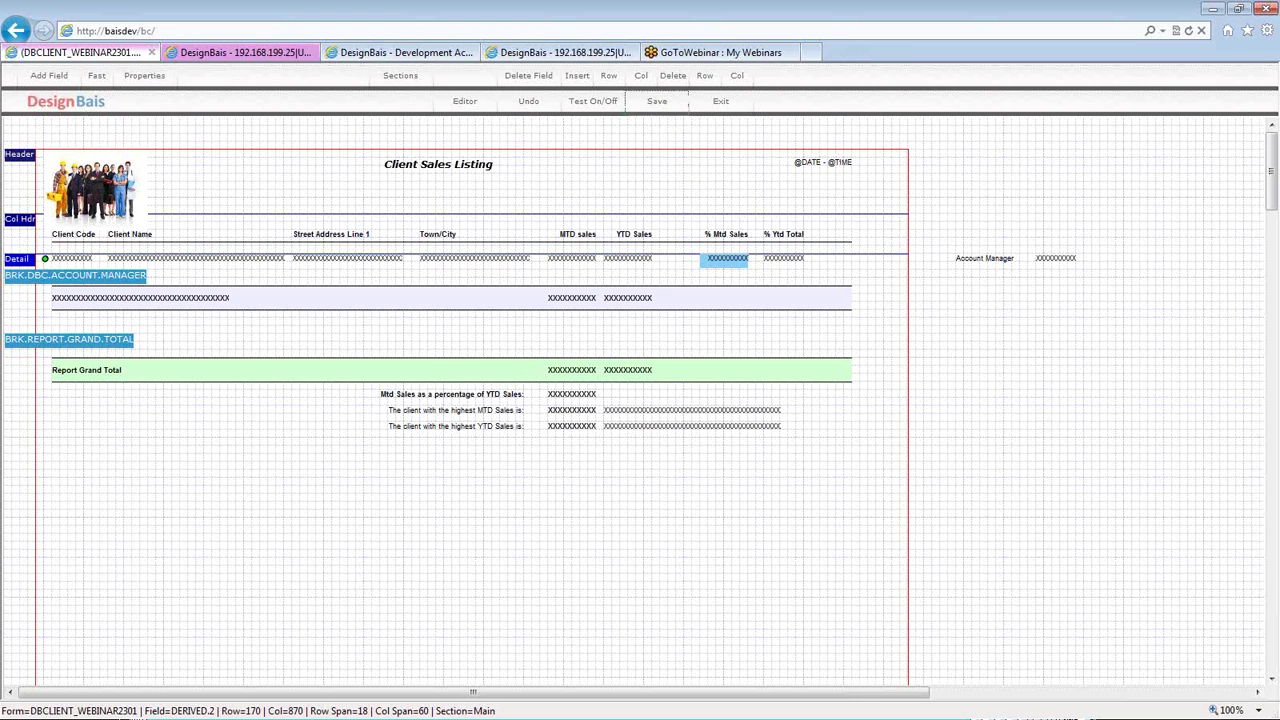
left_click(430, 170)
double_click(430, 172)
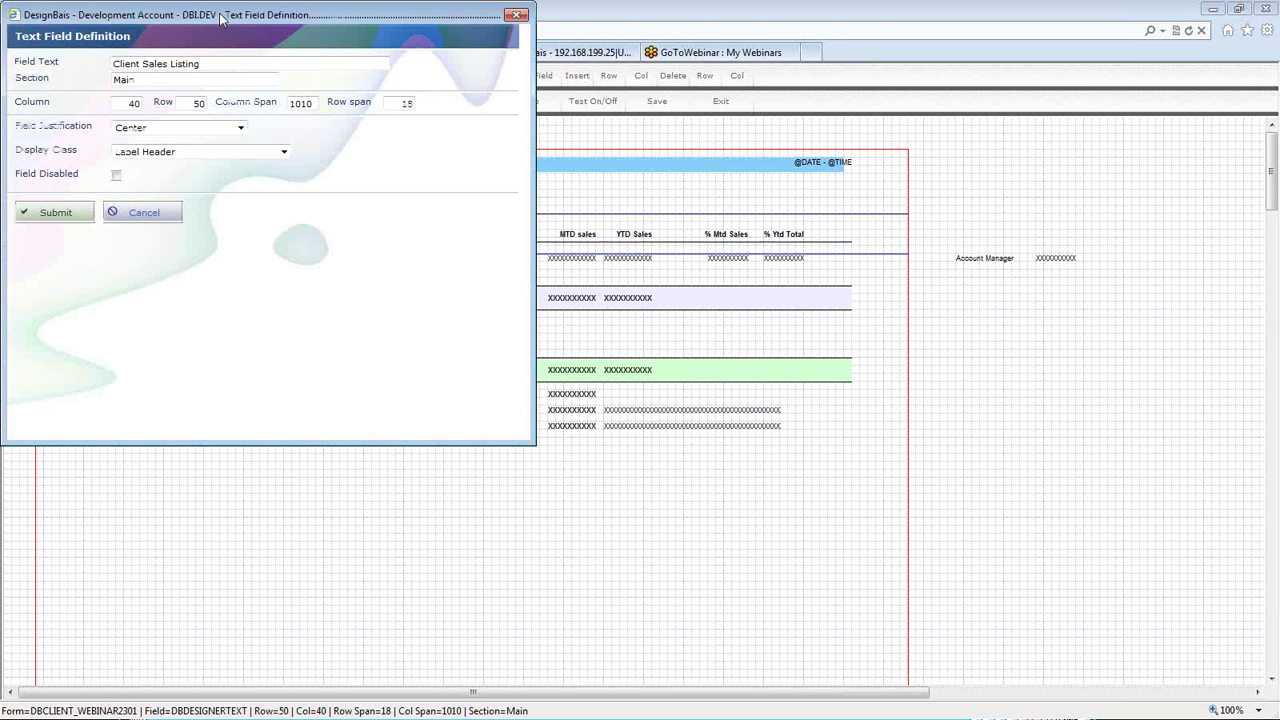
left_click_drag(219, 13, 314, 56)
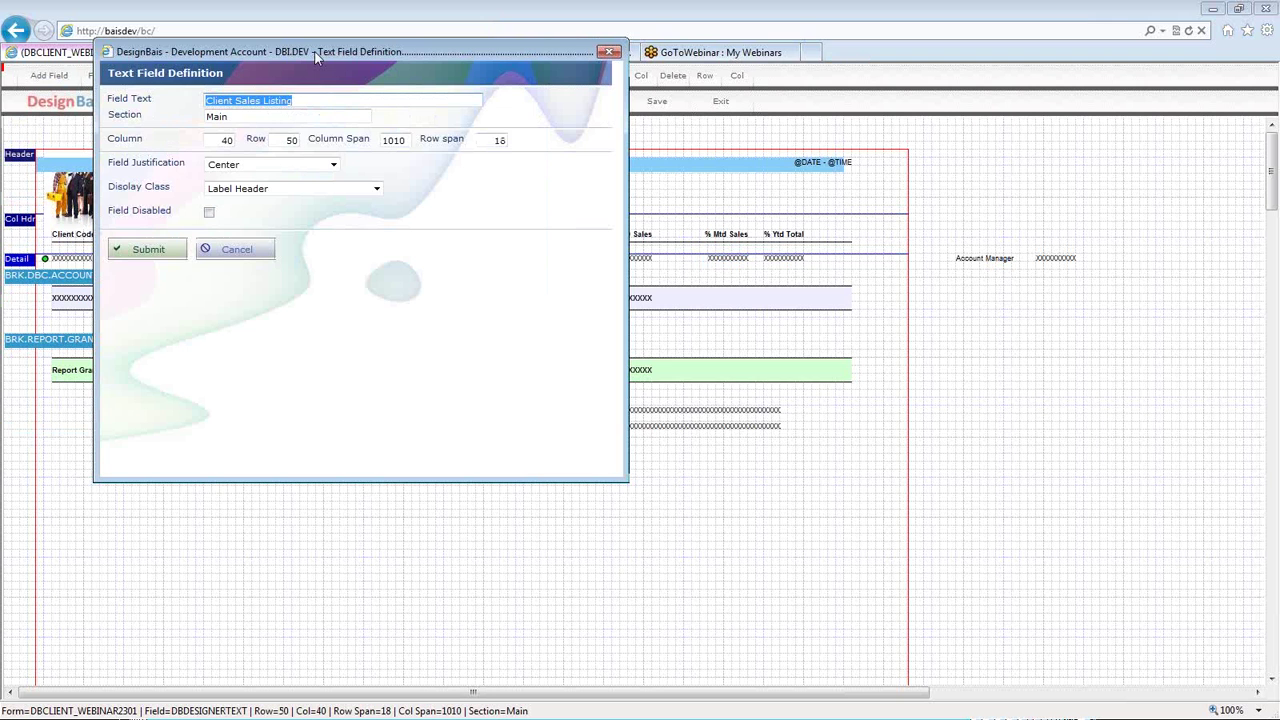
left_click_drag(315, 57, 584, 207)
left_click(519, 340)
left_click(519, 340)
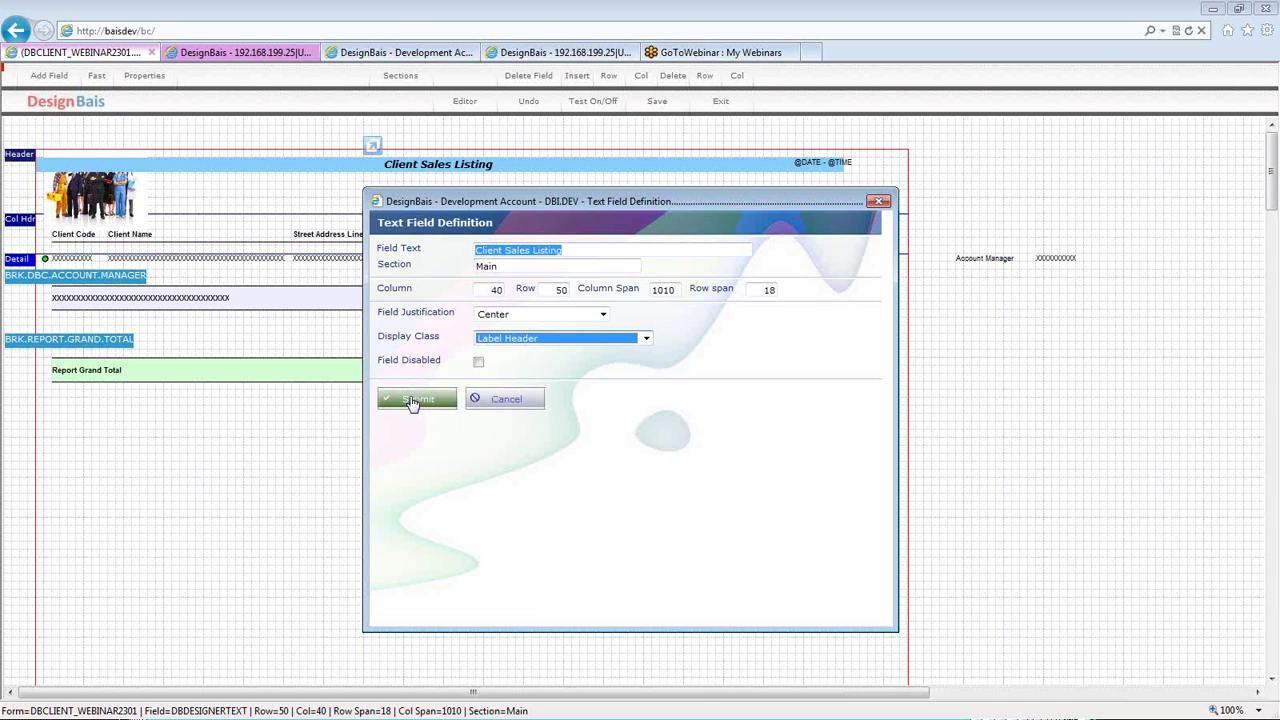
left_click(413, 401)
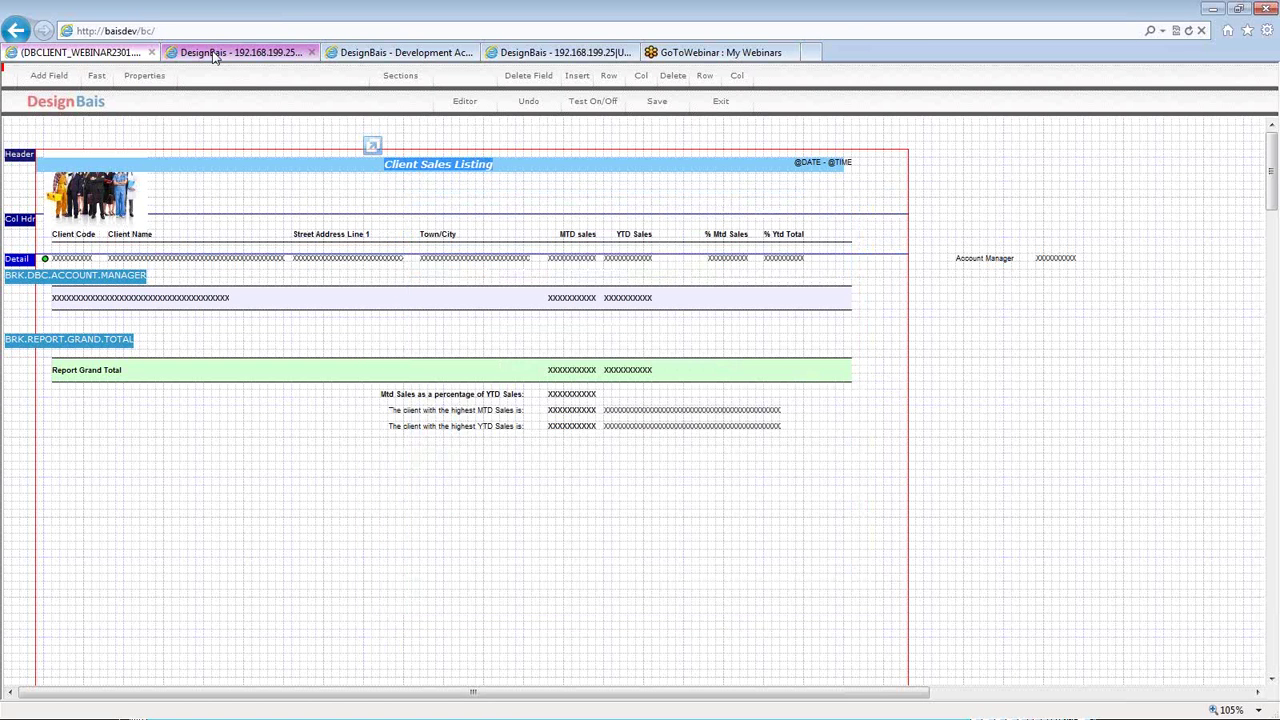
- On the Development tab, open DBIREP's Style Groups and the dbv6REPORTHEADER Label Header style
left_click(404, 56)
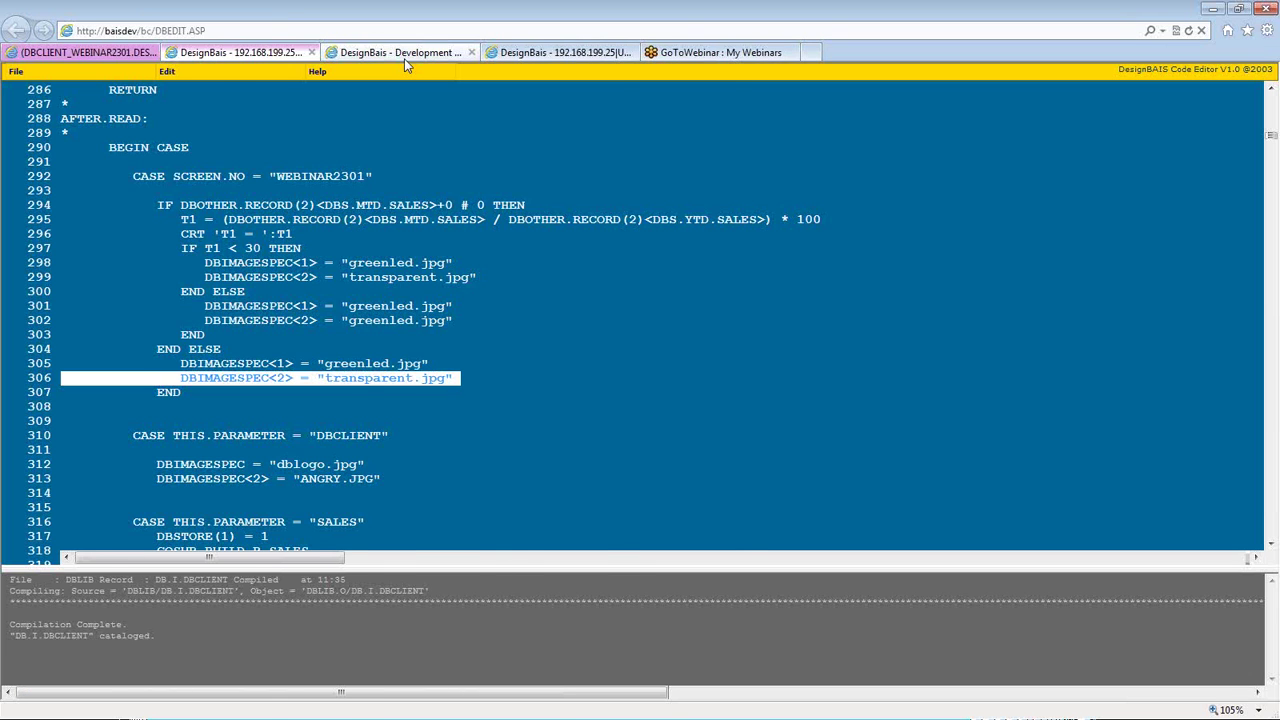
left_click(404, 58)
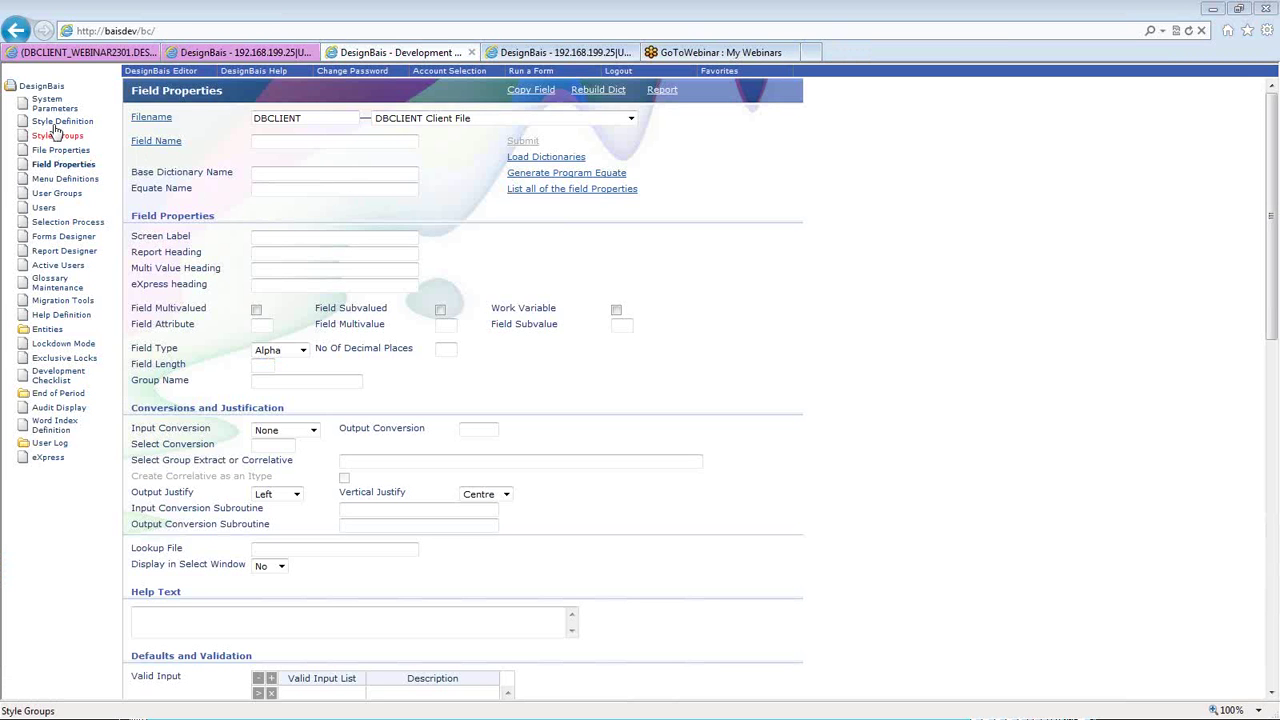
left_click(56, 133)
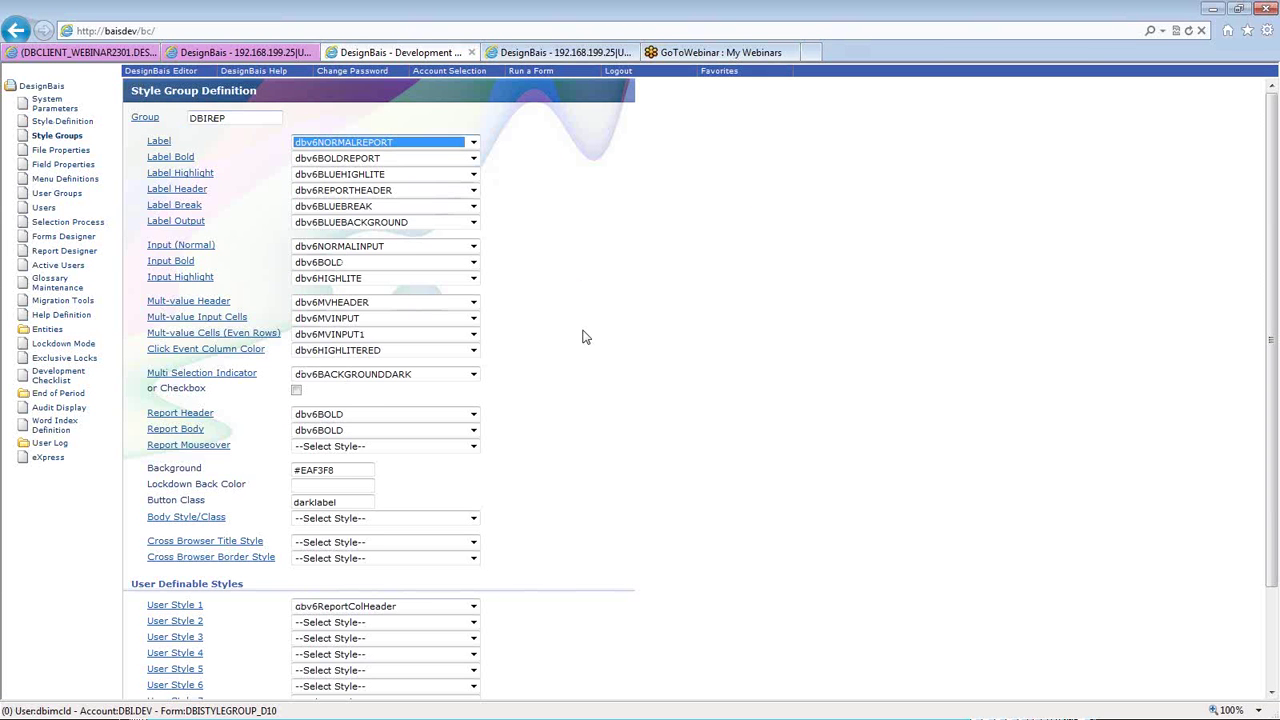
left_click(192, 191)
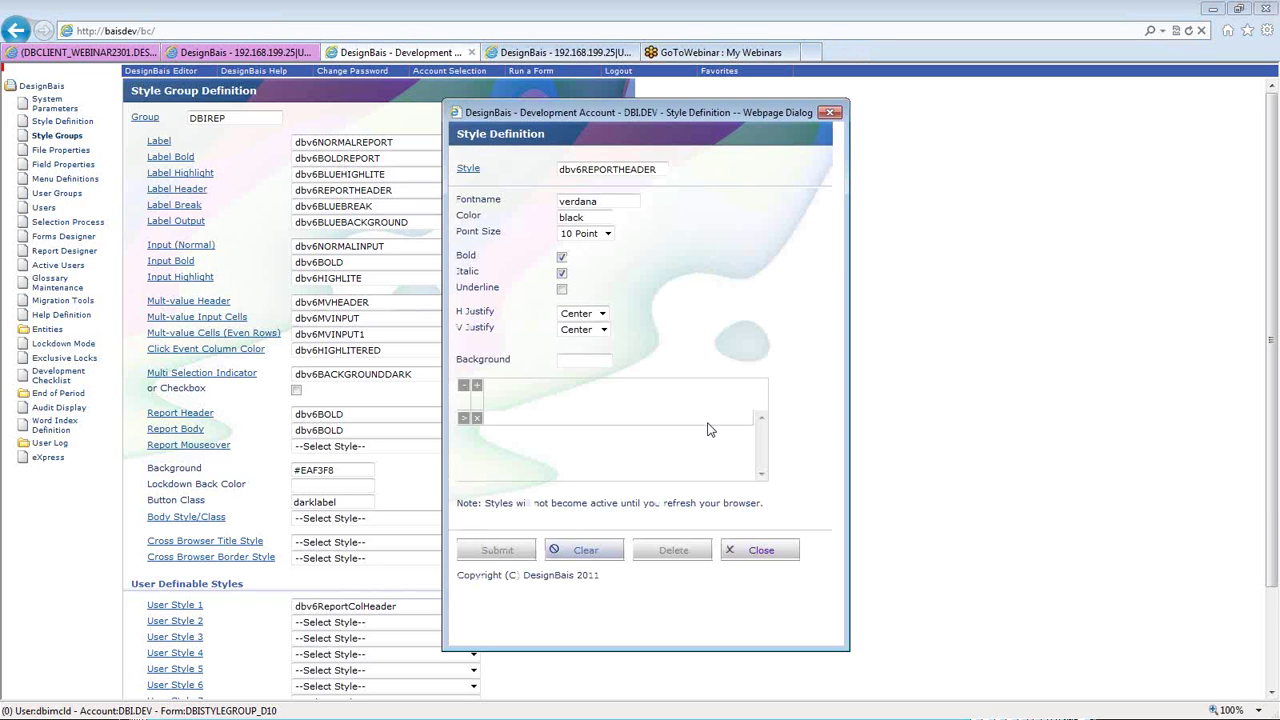
double_click(608, 208)
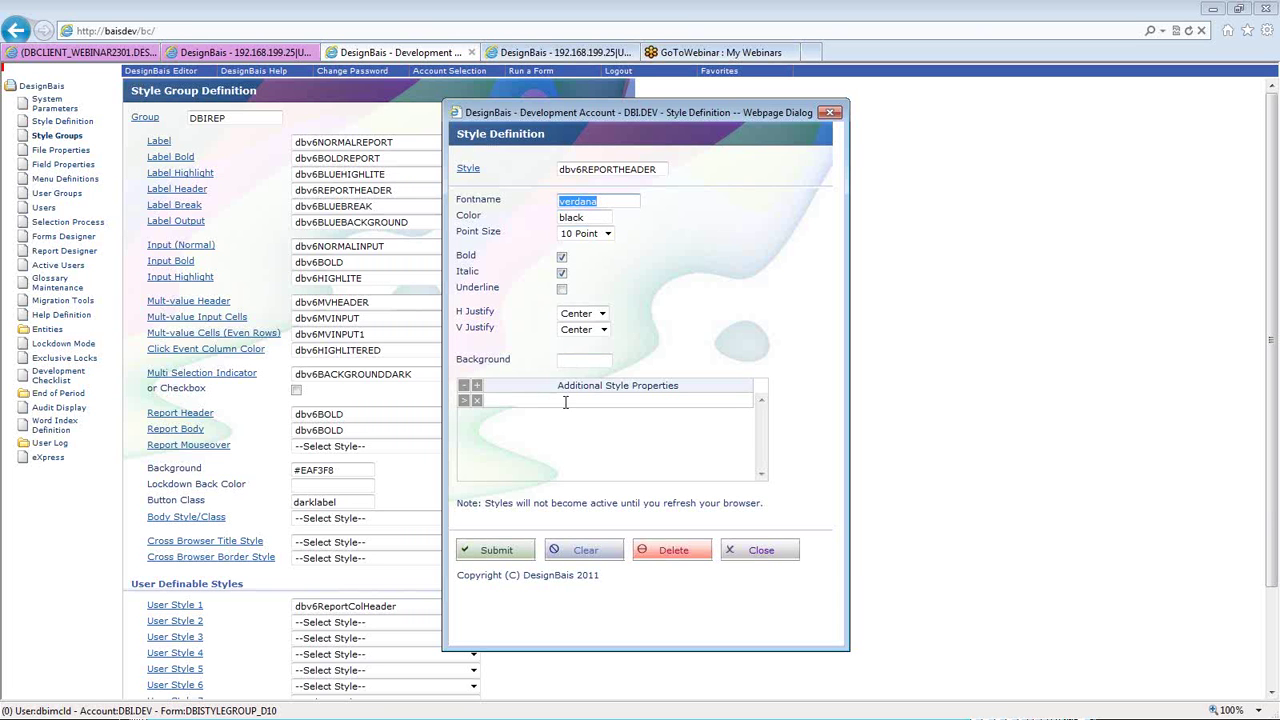
double_click(584, 217)
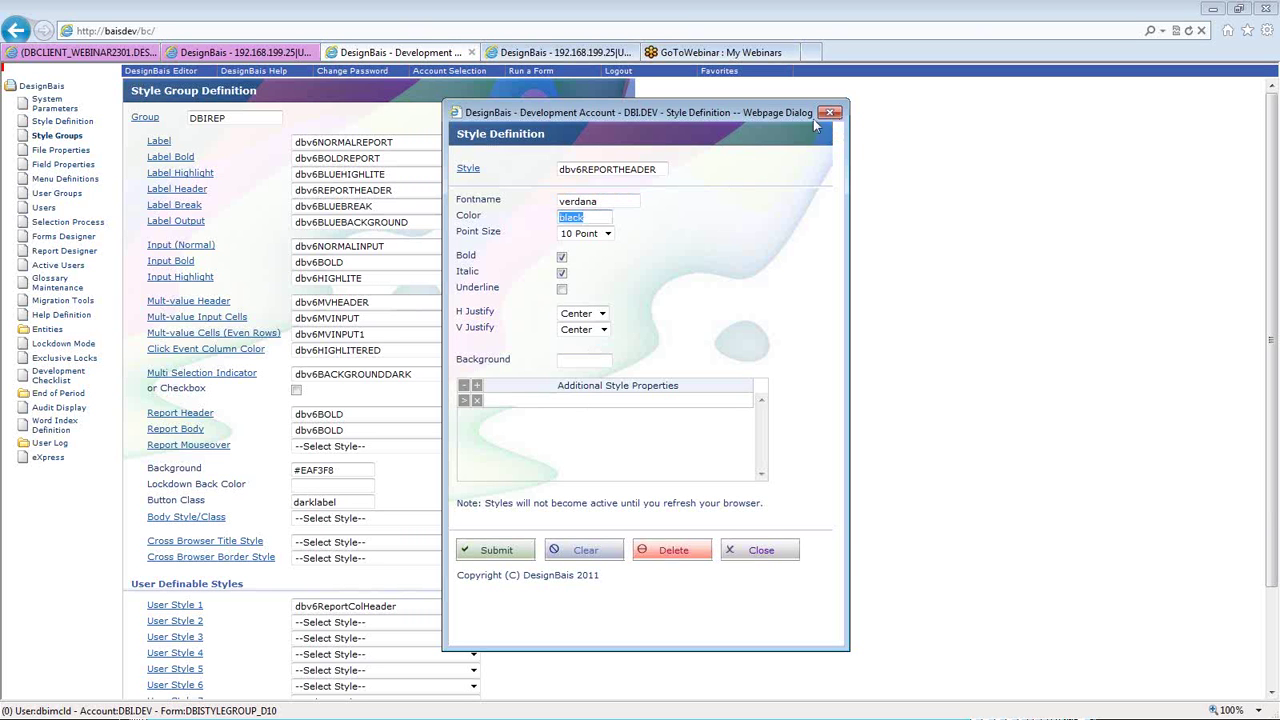
- Clear the dbv6REPORTHEADER Style Definition form to defaults and close the dialog
left_click(544, 399)
left_click(586, 360)
left_click(593, 401)
left_click(578, 556)
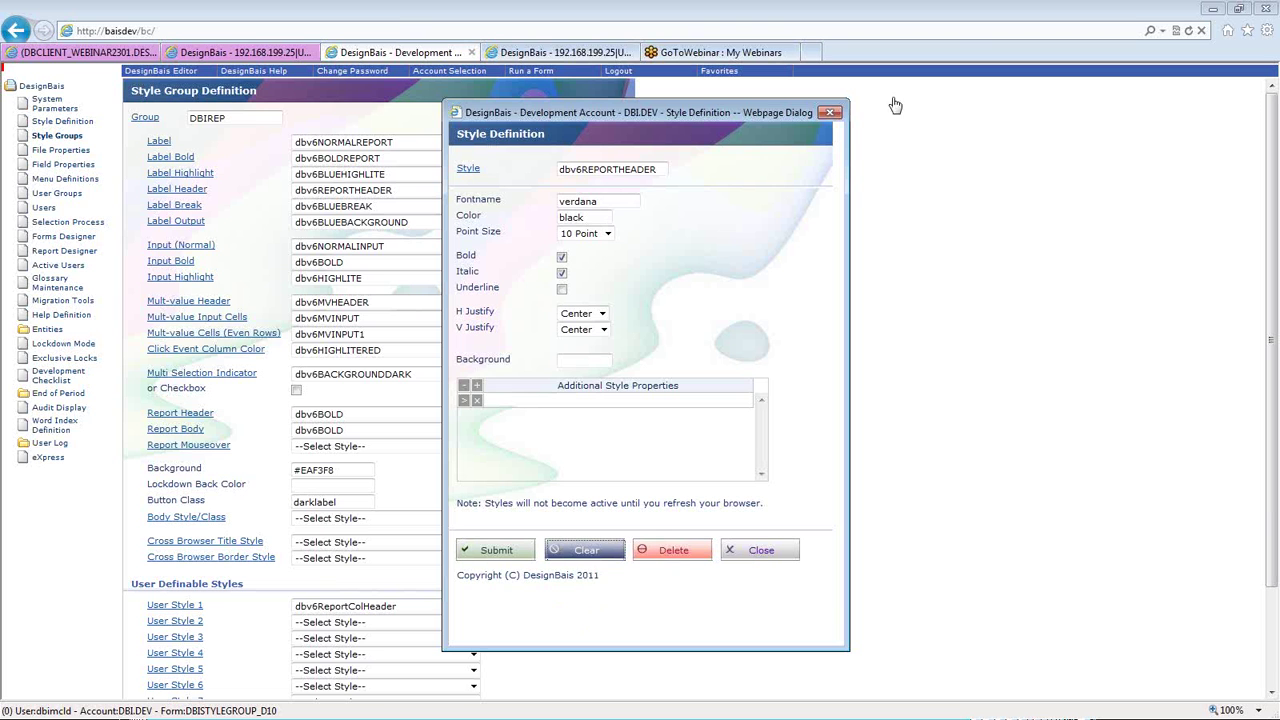
left_click(832, 114)
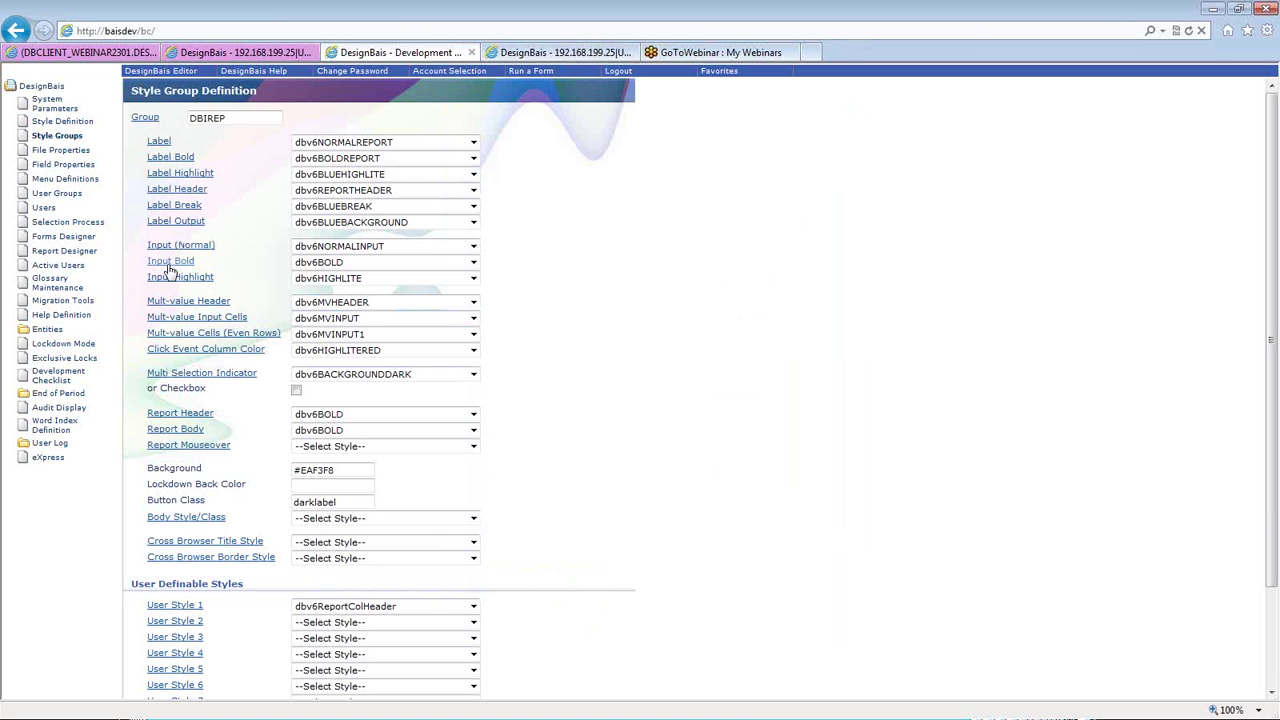
- Back in the report designer, view the title's display classes and close its definition unchanged
left_click(110, 57)
left_click(442, 166)
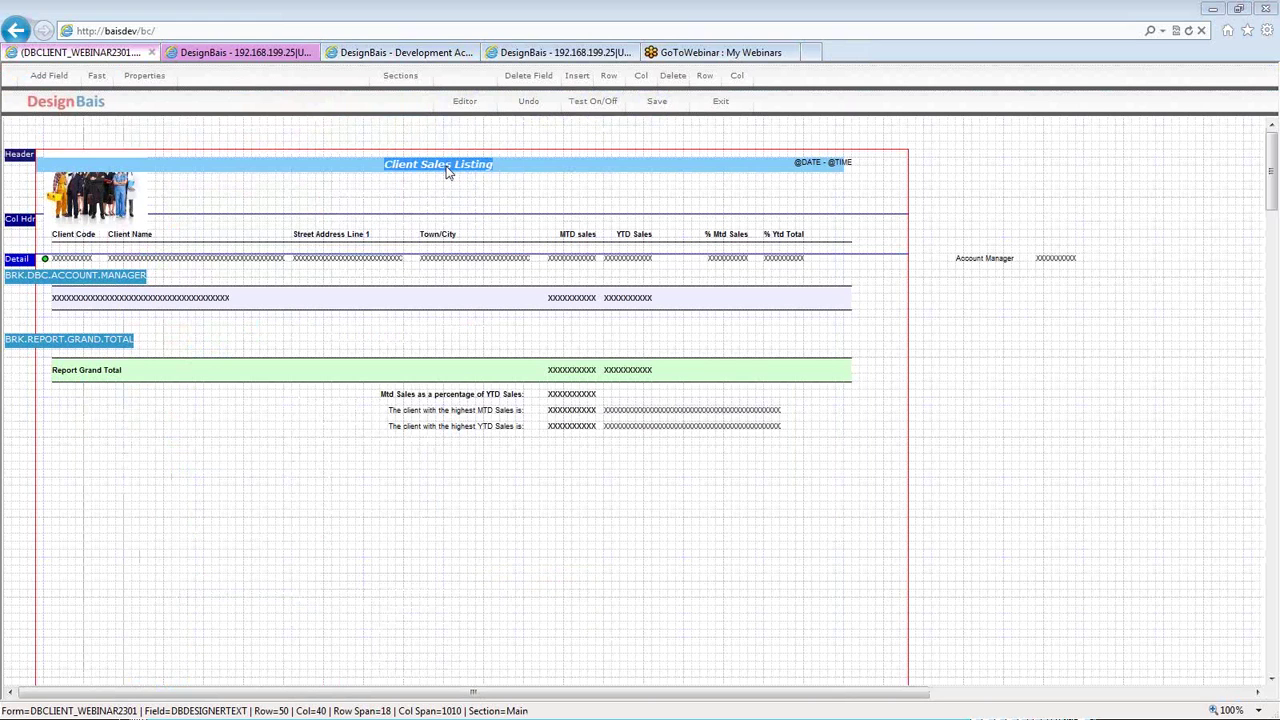
double_click(447, 172)
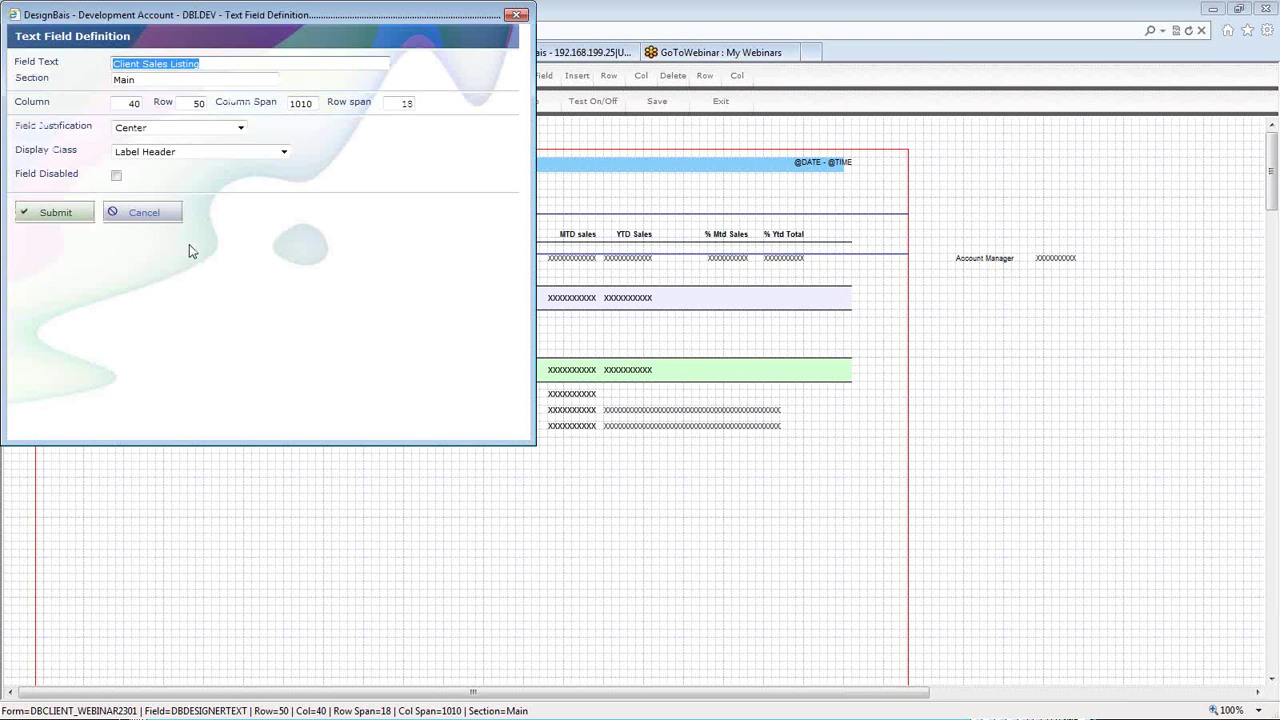
left_click(200, 157)
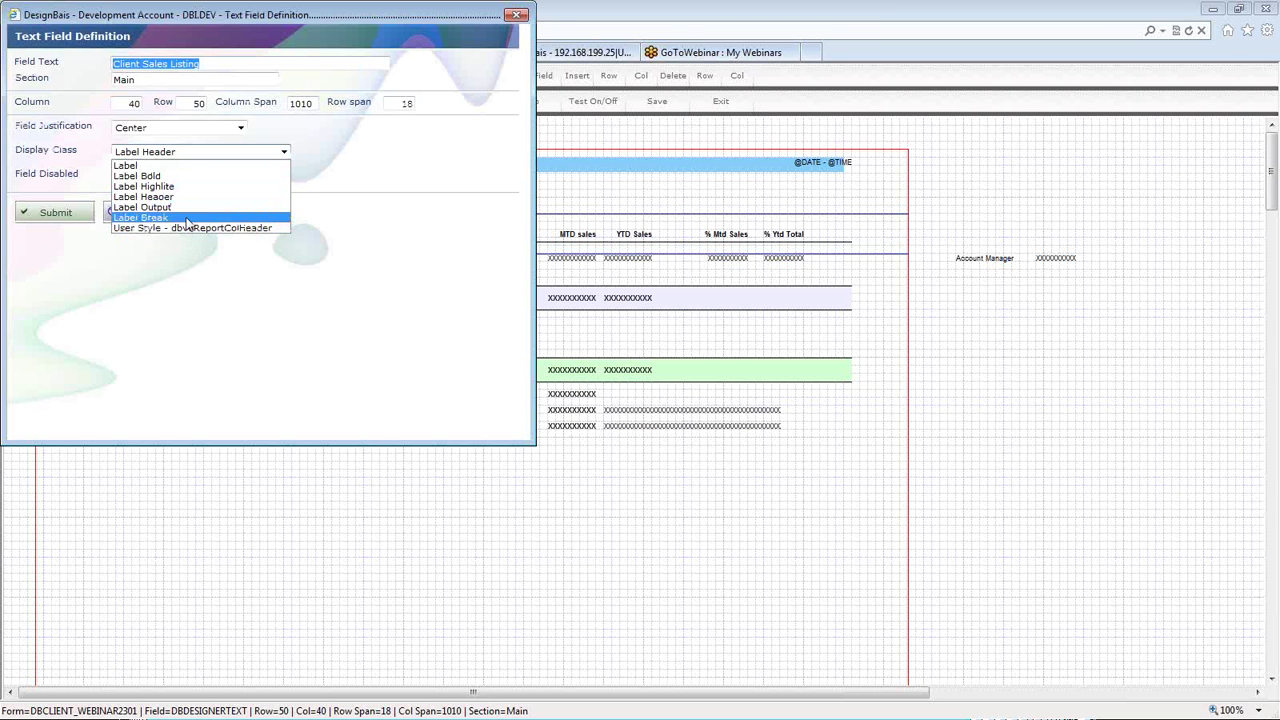
left_click(520, 15)
left_click(411, 458)
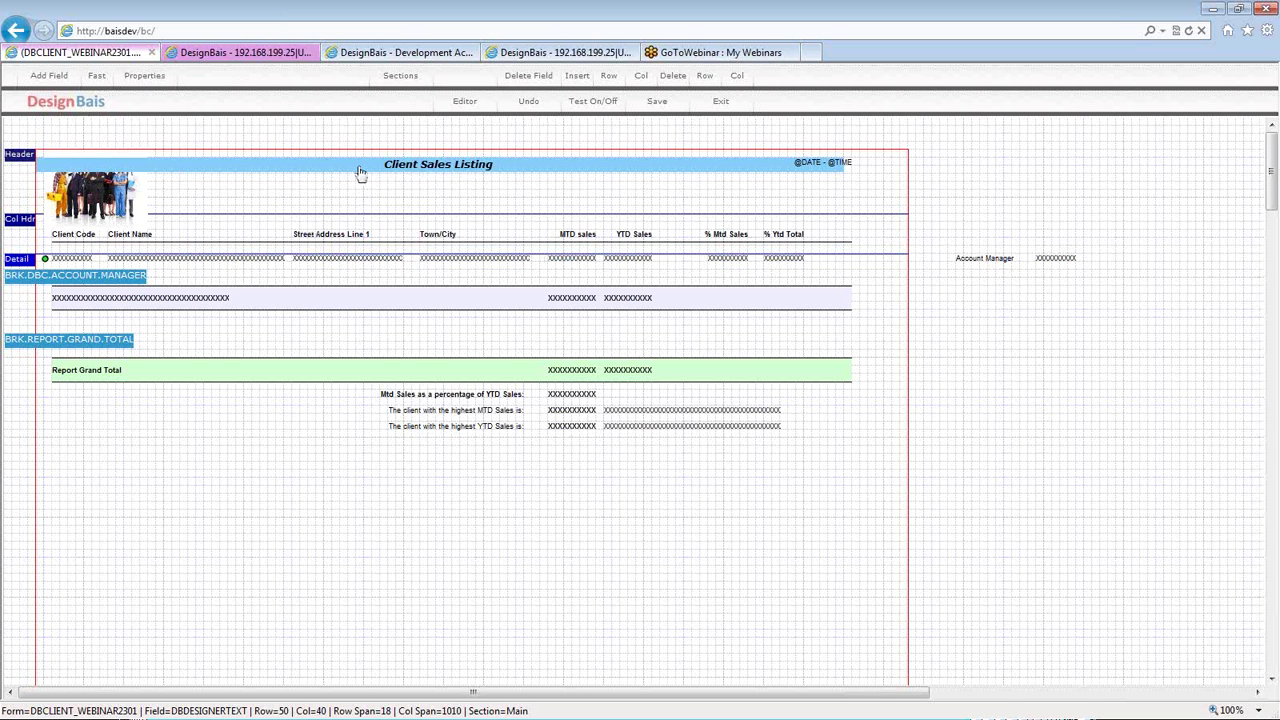
left_click(400, 76)
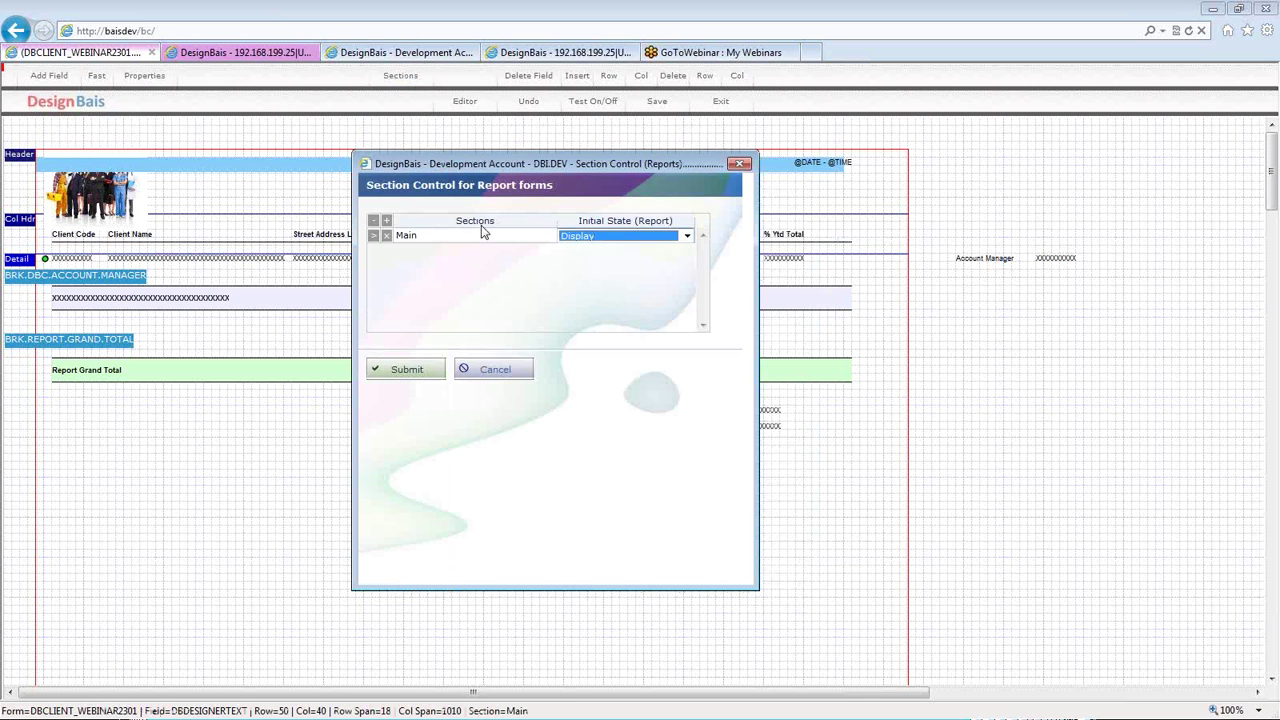
left_click(480, 234)
left_click(598, 235)
left_click(600, 239)
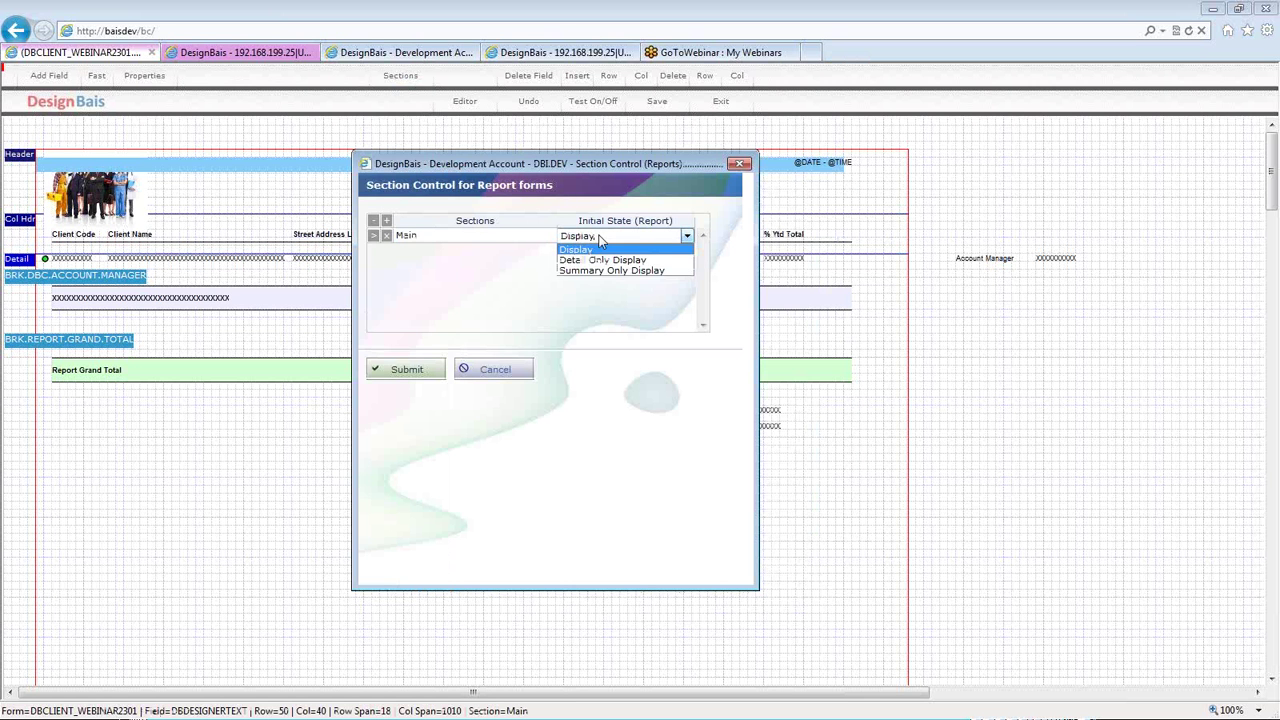
left_click(600, 239)
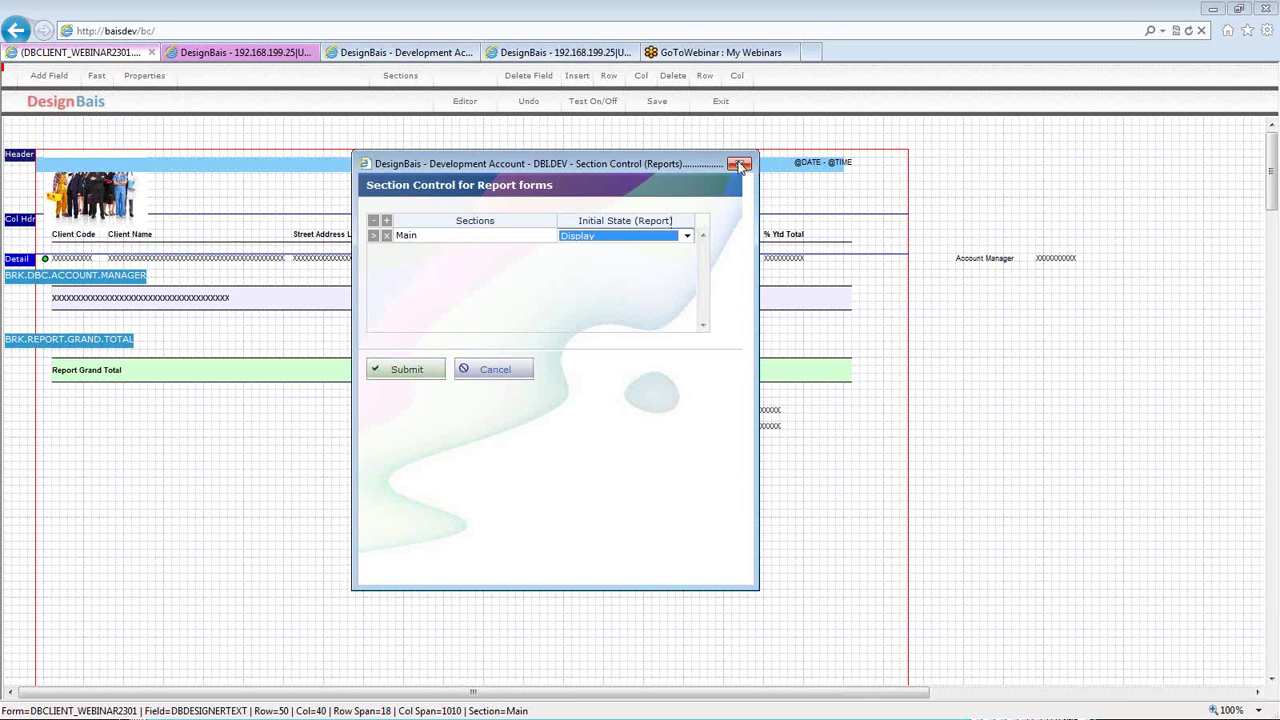
key("Escape")
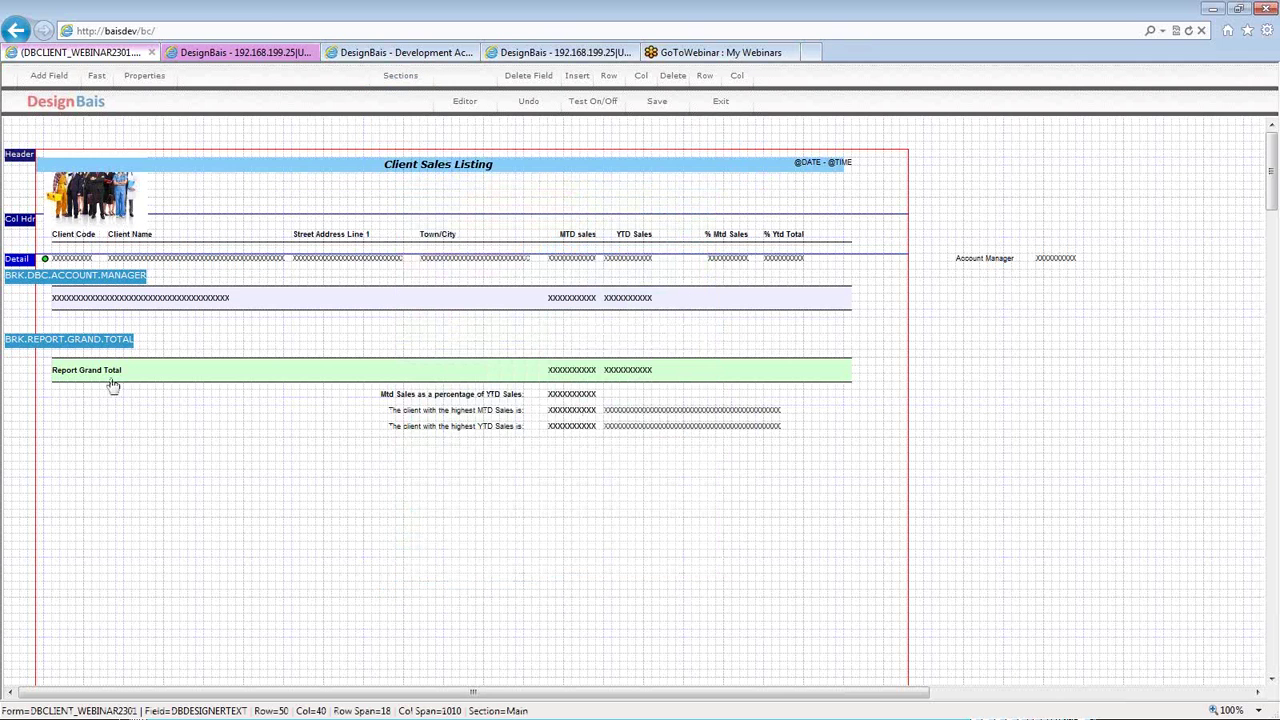
- Move the Client Code column heading from the Main to the Detail section
left_click(75, 238)
double_click(75, 240)
left_click_drag(269, 14, 714, 101)
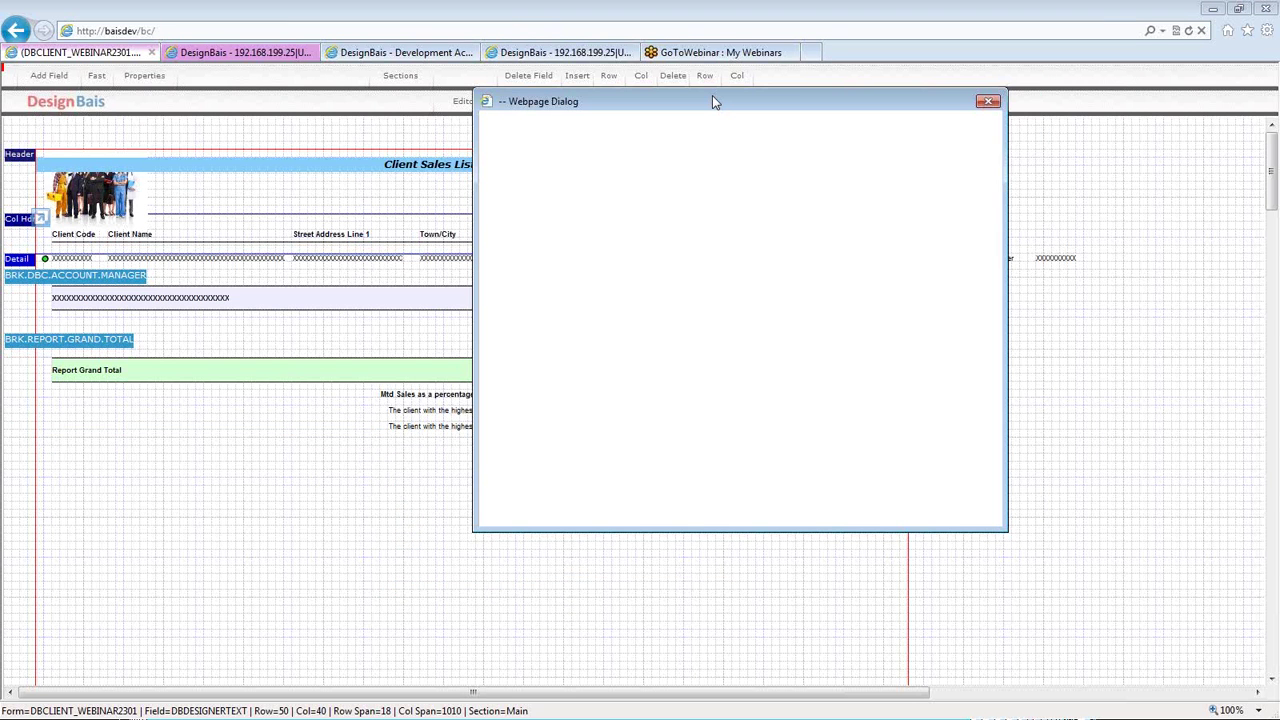
double_click(614, 165)
type("Detail")
key("Return")
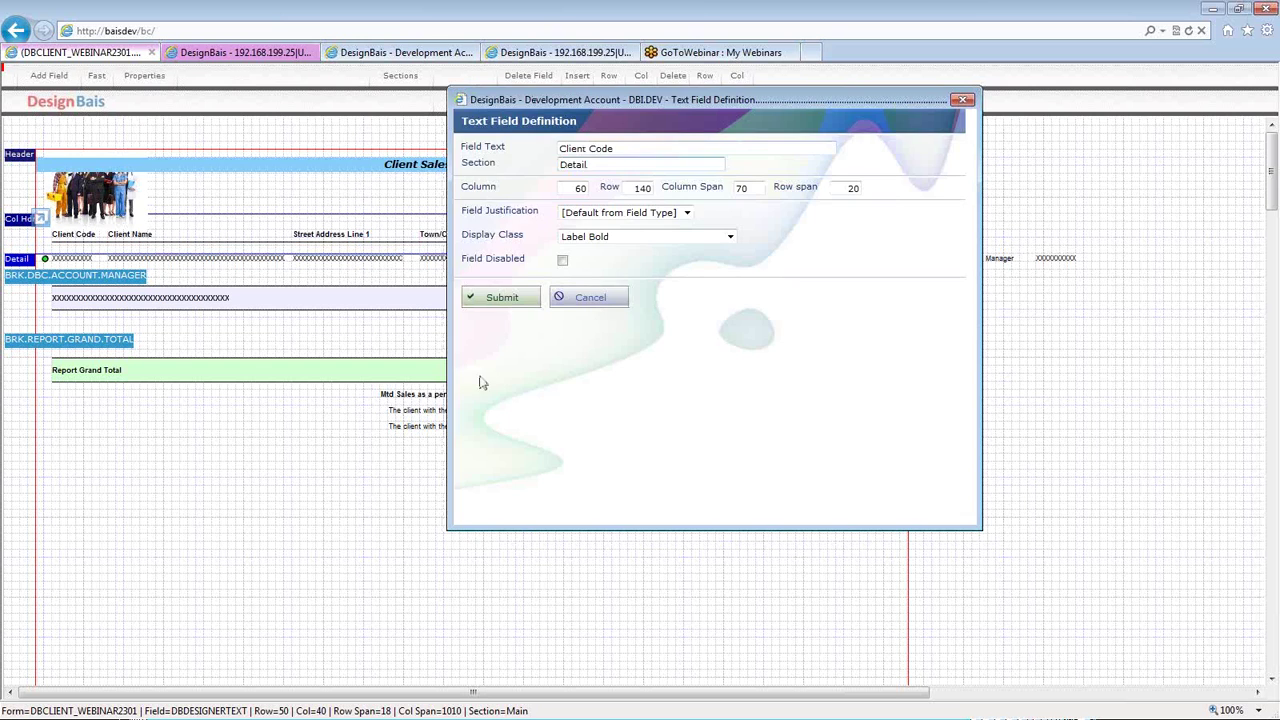
left_click(118, 245)
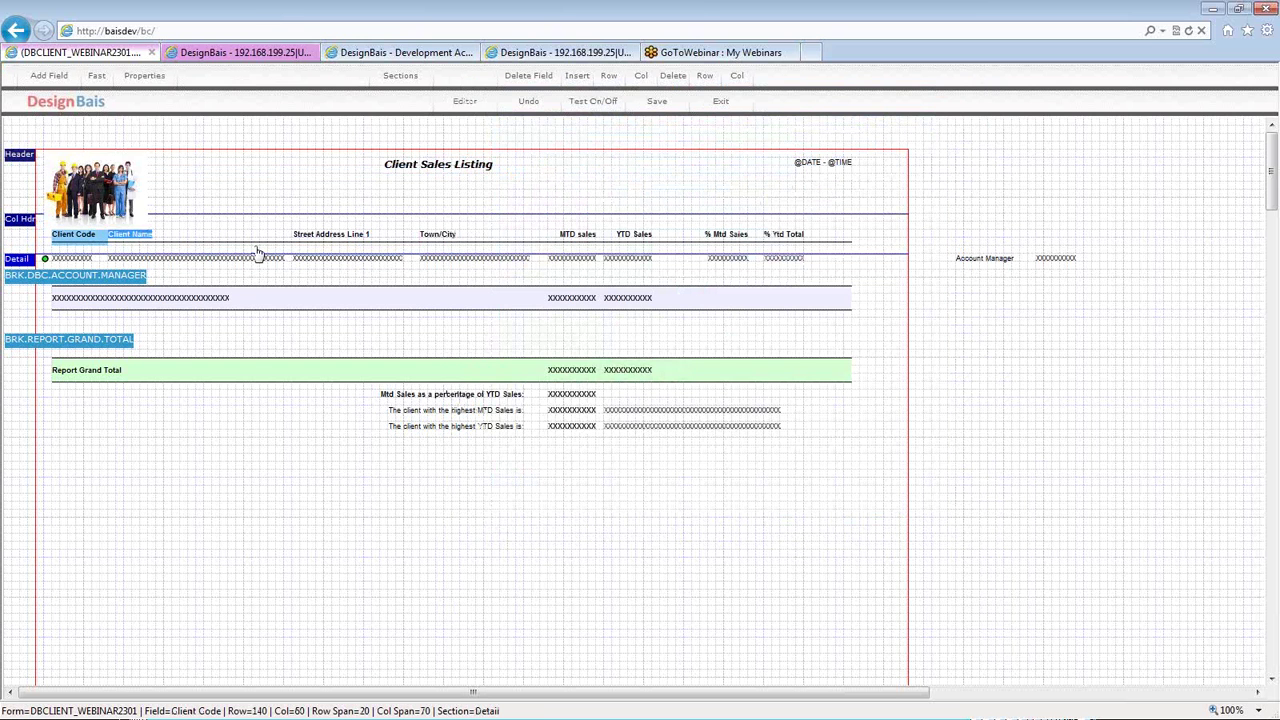
double_click(260, 247)
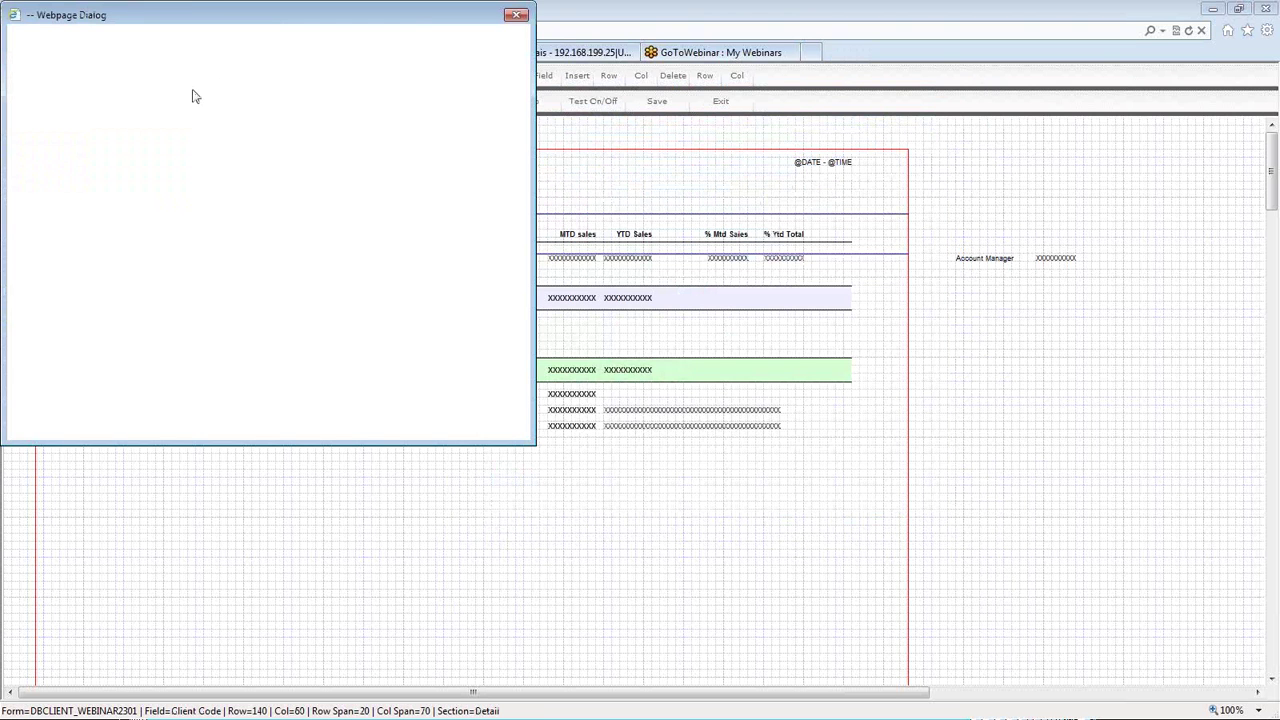
double_click(168, 80)
type("DBACCUMULATORS.LIST")
double_click(241, 78)
type("dETAI")
key("BackSpace")
key("BackSpace")
key("BackSpace")
key("BackSpace")
key("BackSpace")
type("Detail")
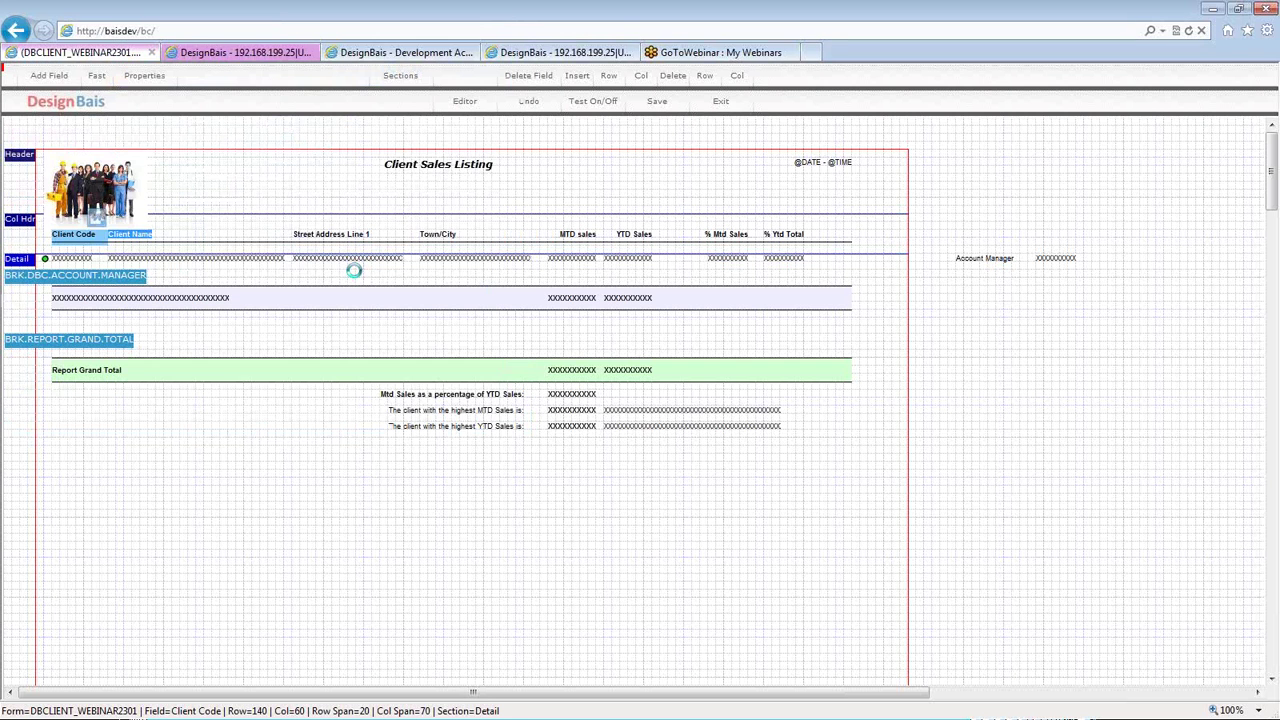
- Set the Street Address Line 1 heading's section to Detail
double_click(331, 247)
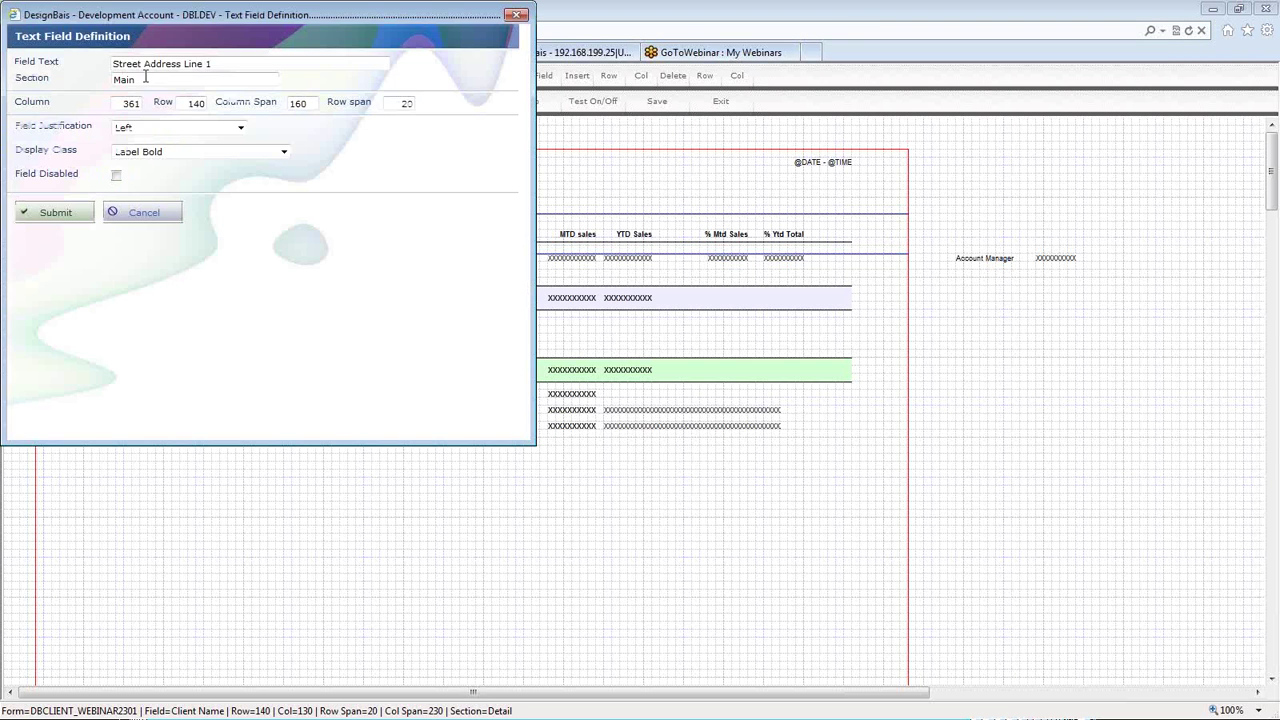
double_click(145, 82)
type("Detail")
key("Return")
- Set the Town/City heading's section to Detail
double_click(435, 245)
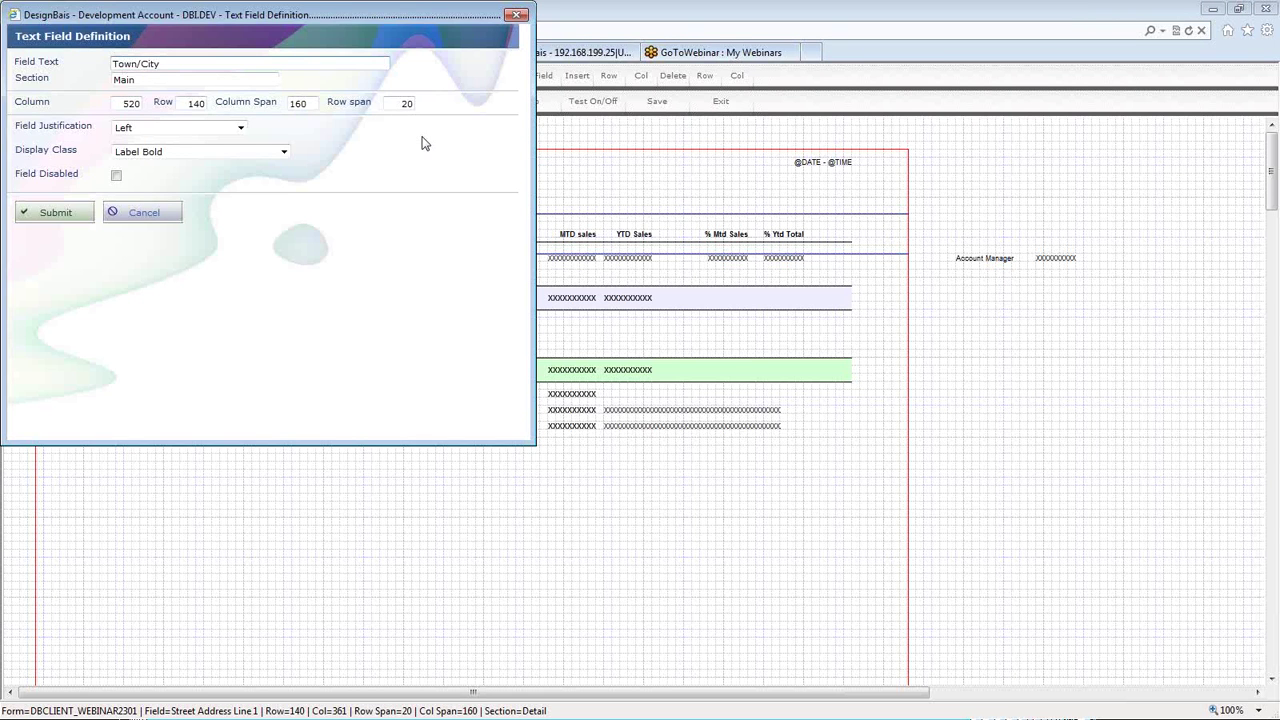
left_click(364, 197)
type("DS")
key("BackSpace")
type("etail")
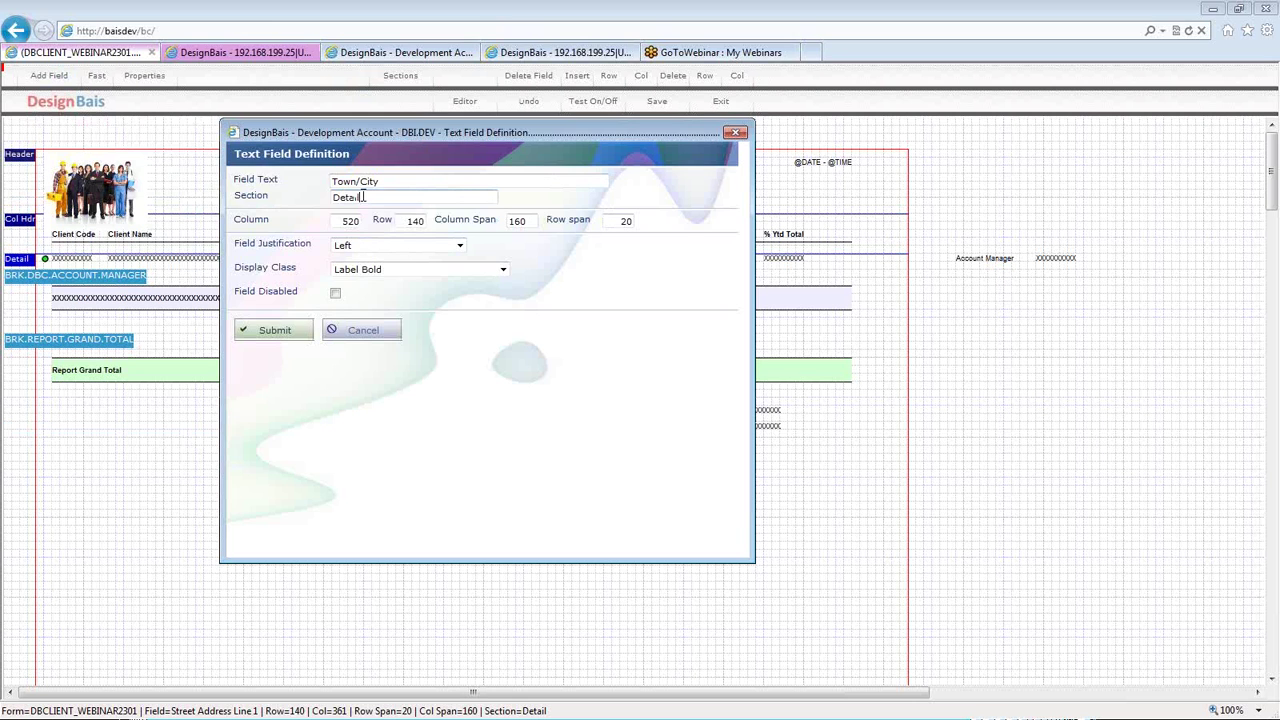
key("Return")
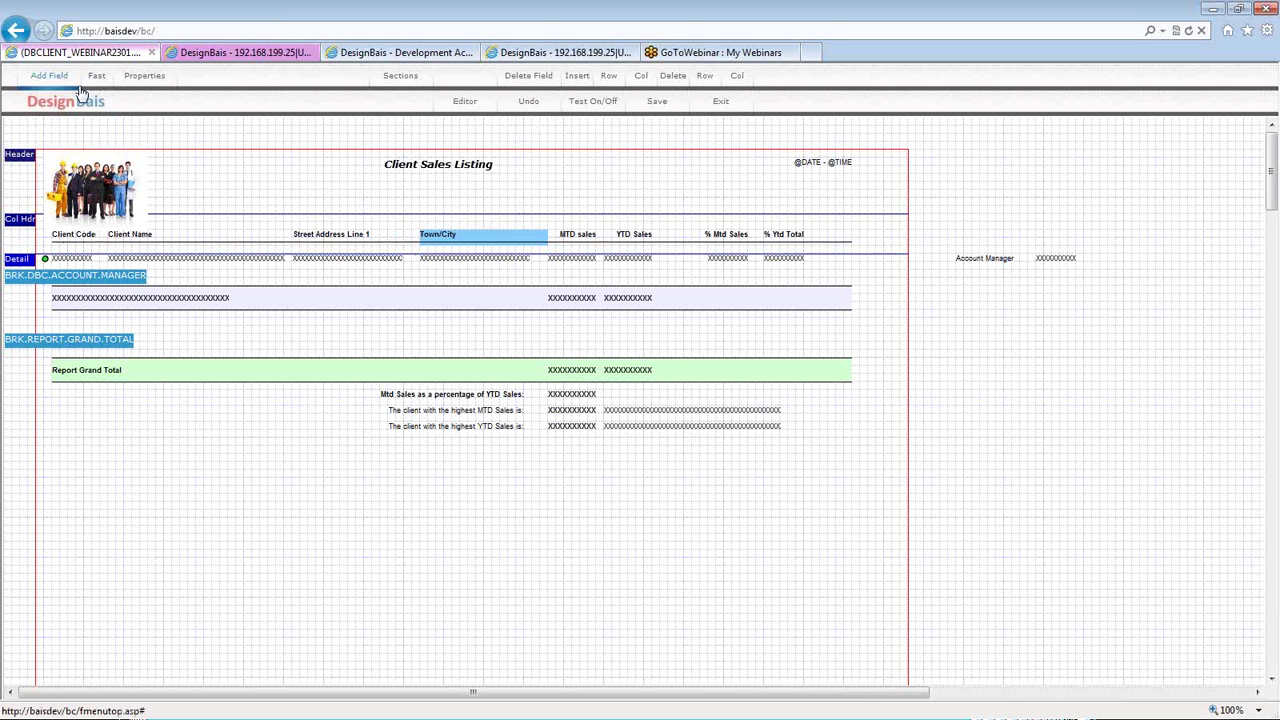
- Start a new Text Only field and assign it to the Summary section
left_click(378, 258)
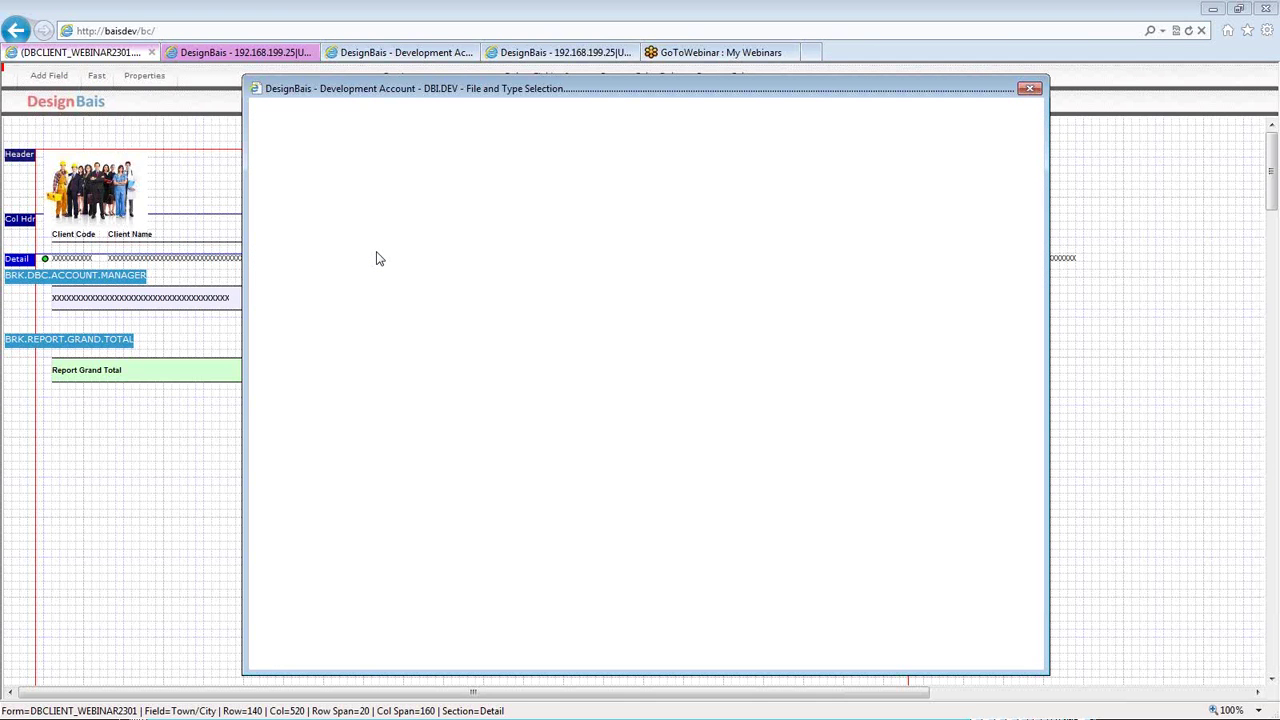
left_click(405, 178)
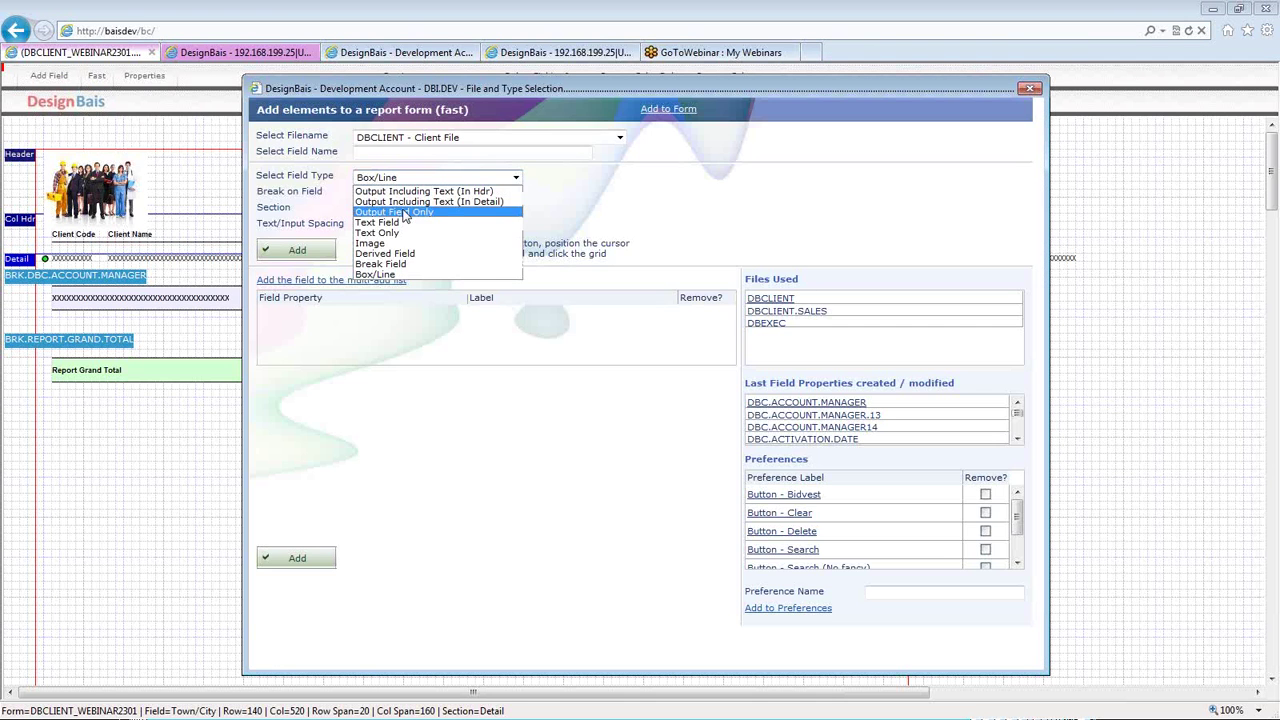
left_click(405, 213)
left_click(437, 178)
key("Return")
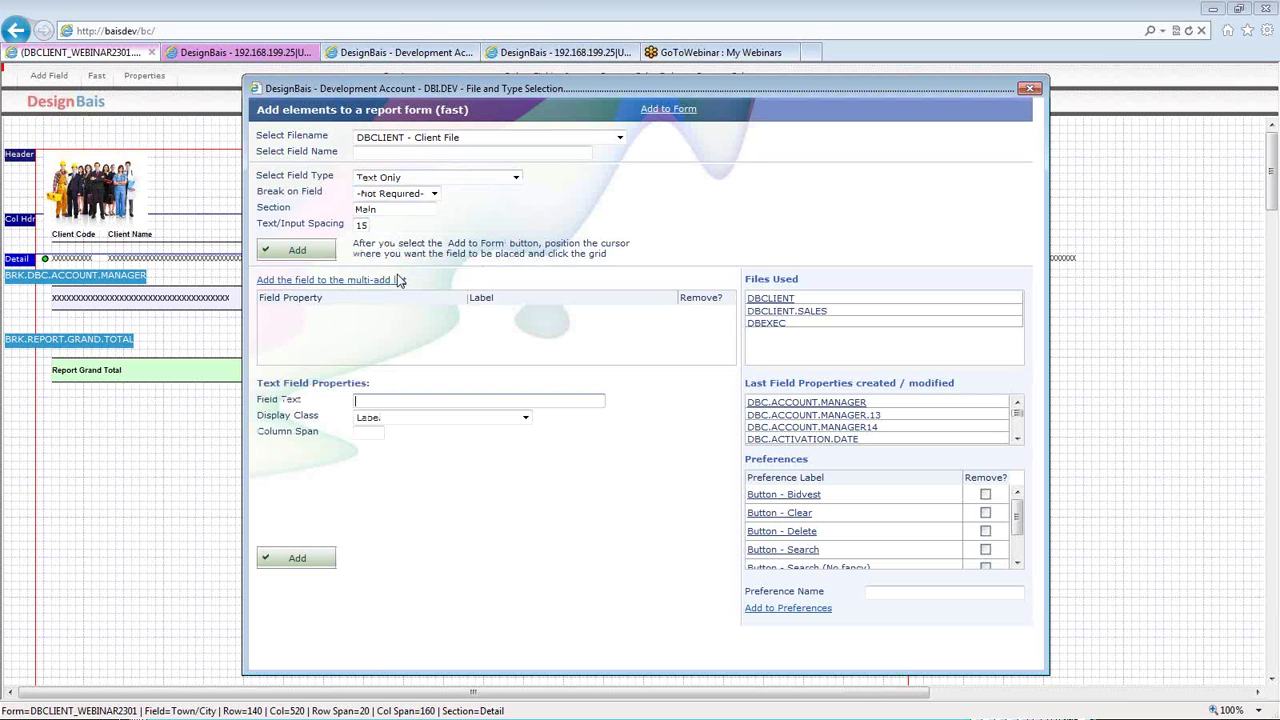
double_click(380, 209)
type("Summe")
type("ry")
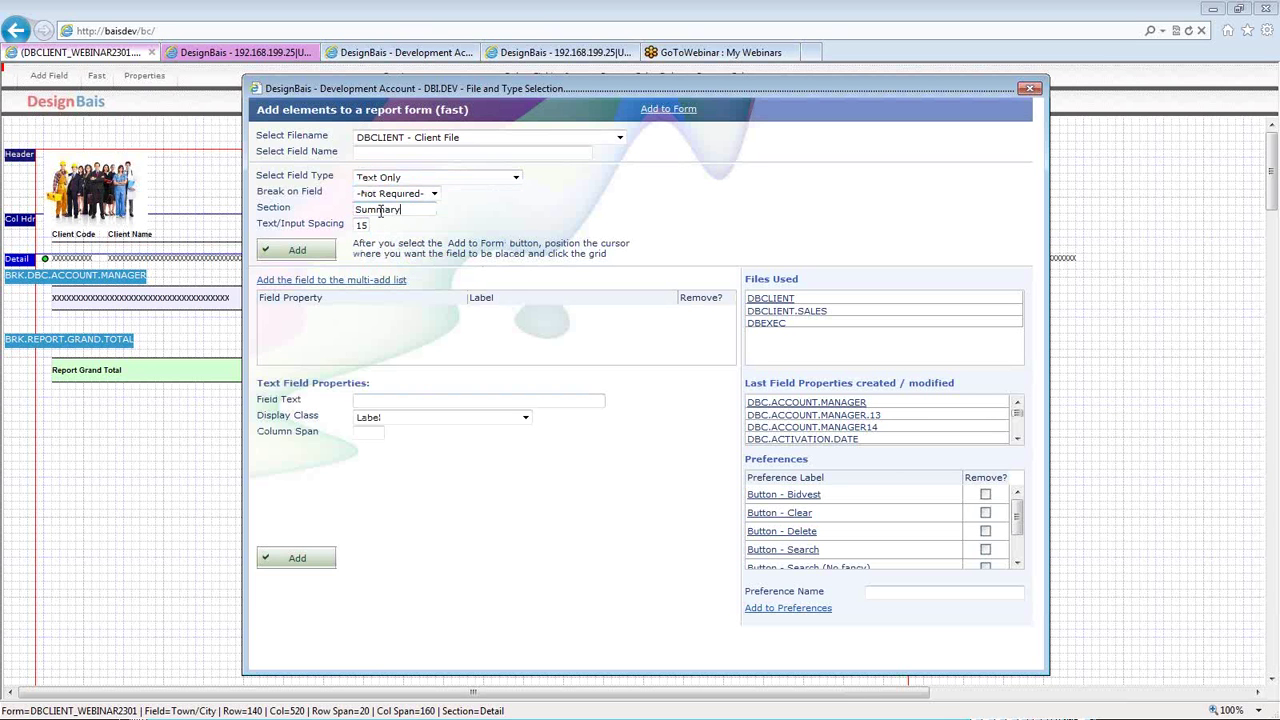
- Give the field the text 'Executives' with Label Bold class, and place it beside the logo
left_click(462, 404)
type("Executives")
left_click(428, 424)
left_click(418, 443)
key("Tab")
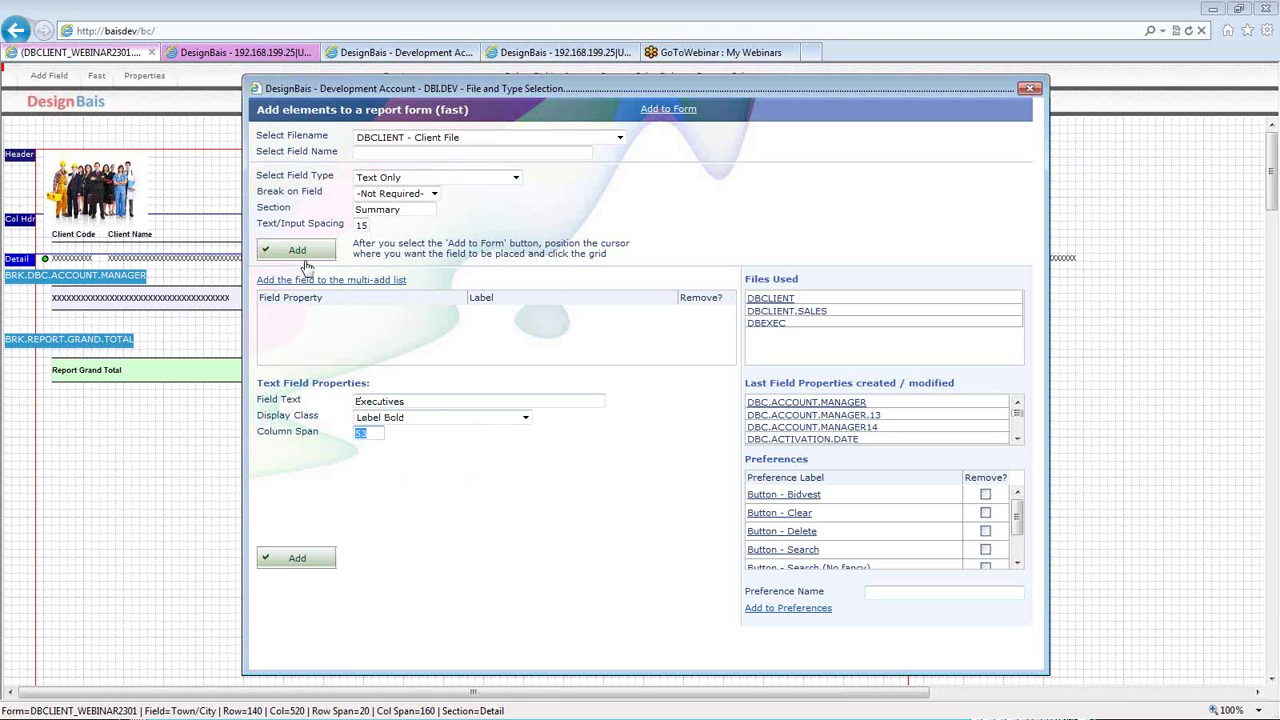
left_click(300, 252)
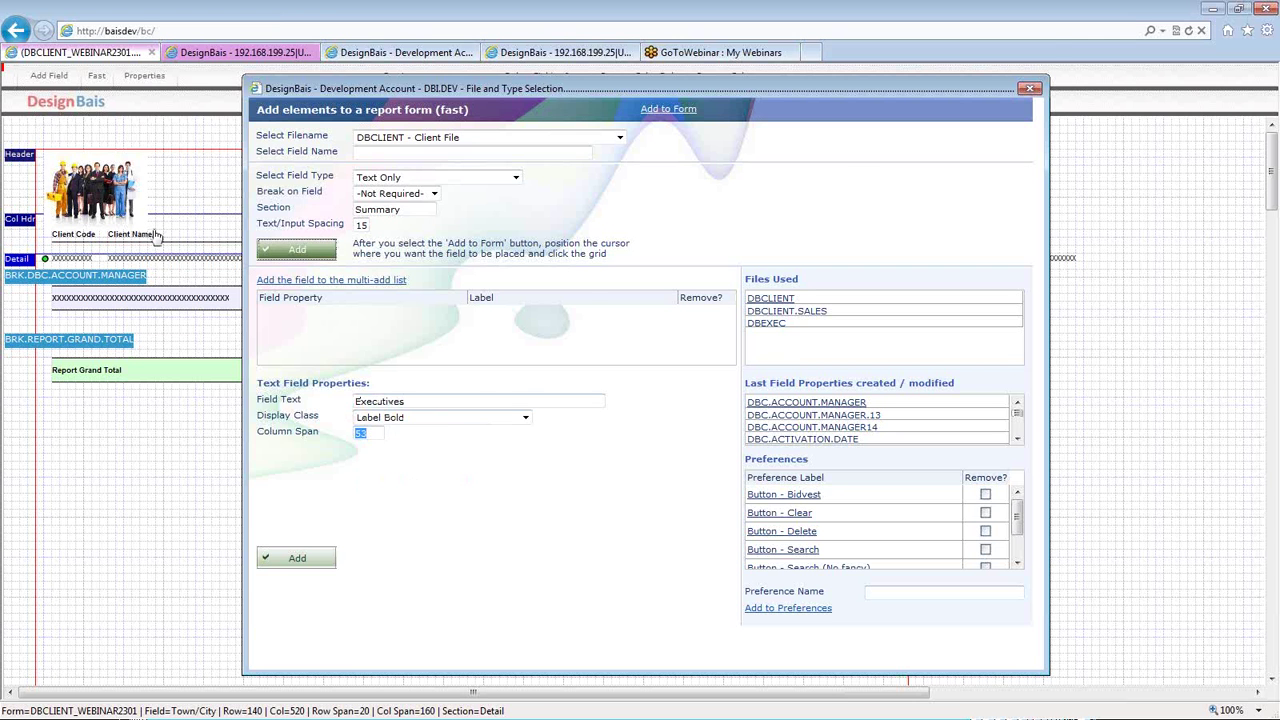
left_click(160, 193)
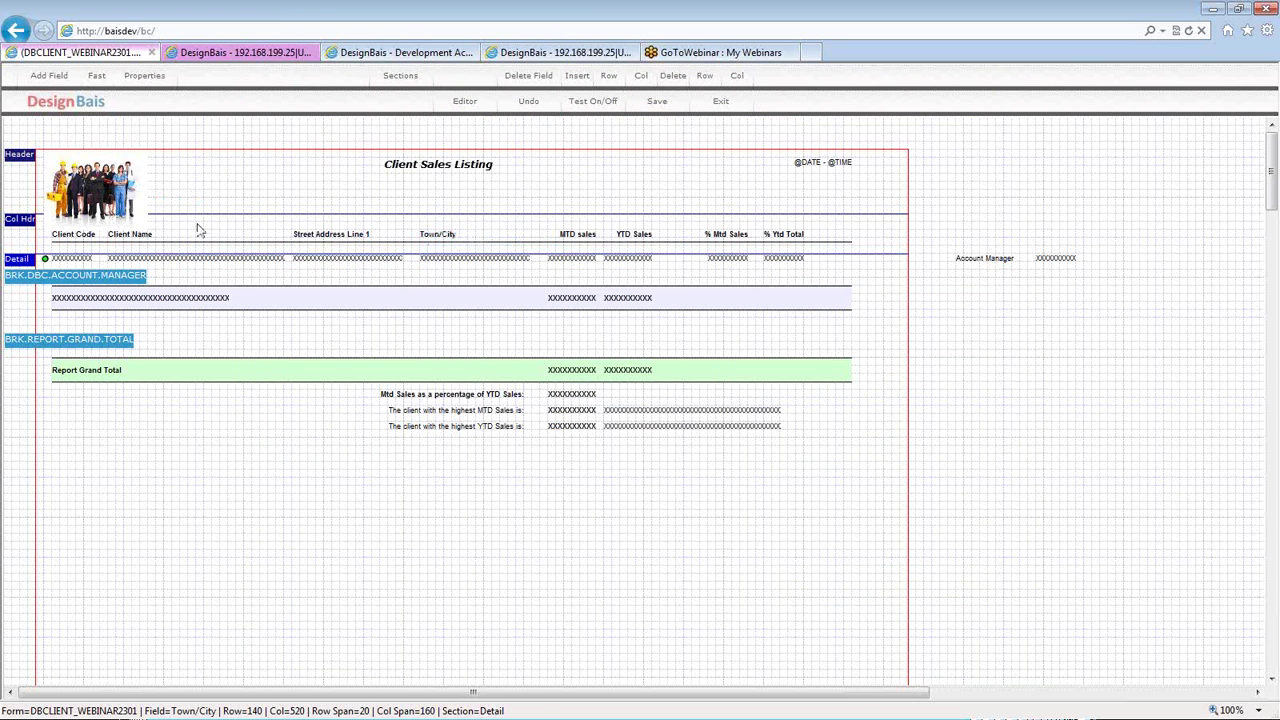
- Enter 140 and 60 as the Executives label's column and row, which swaps them
left_click(58, 240)
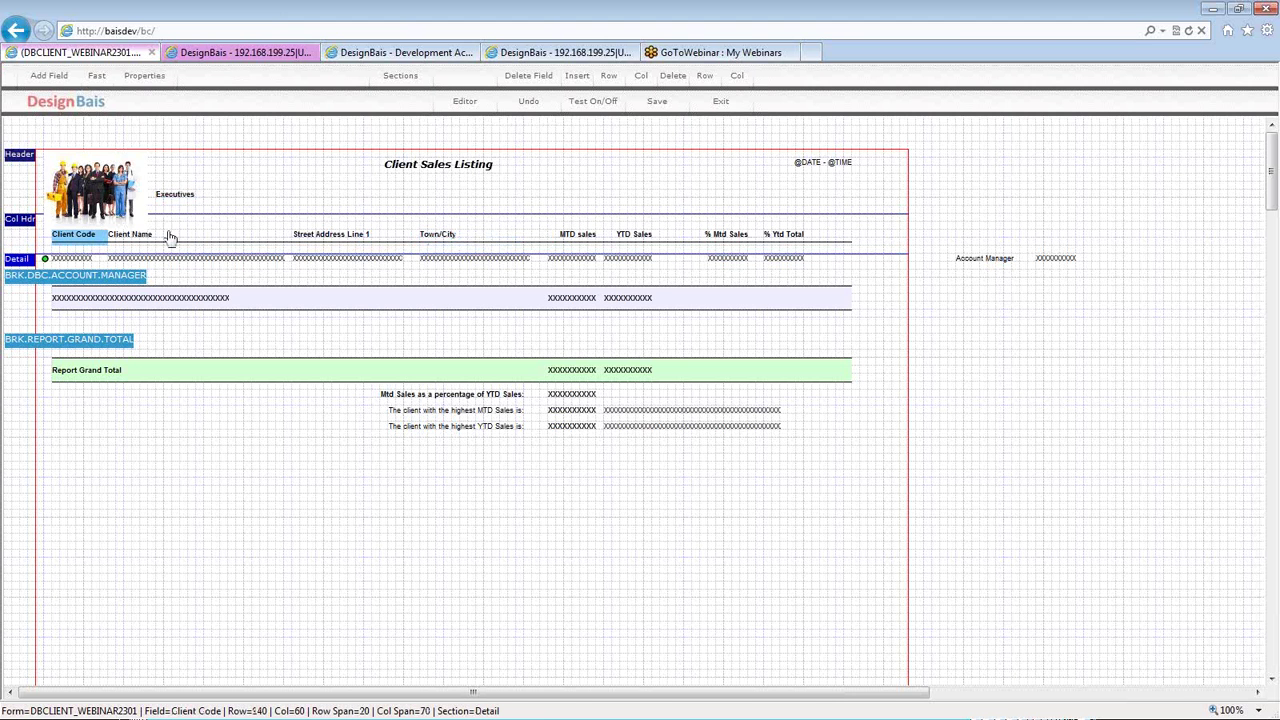
double_click(172, 197)
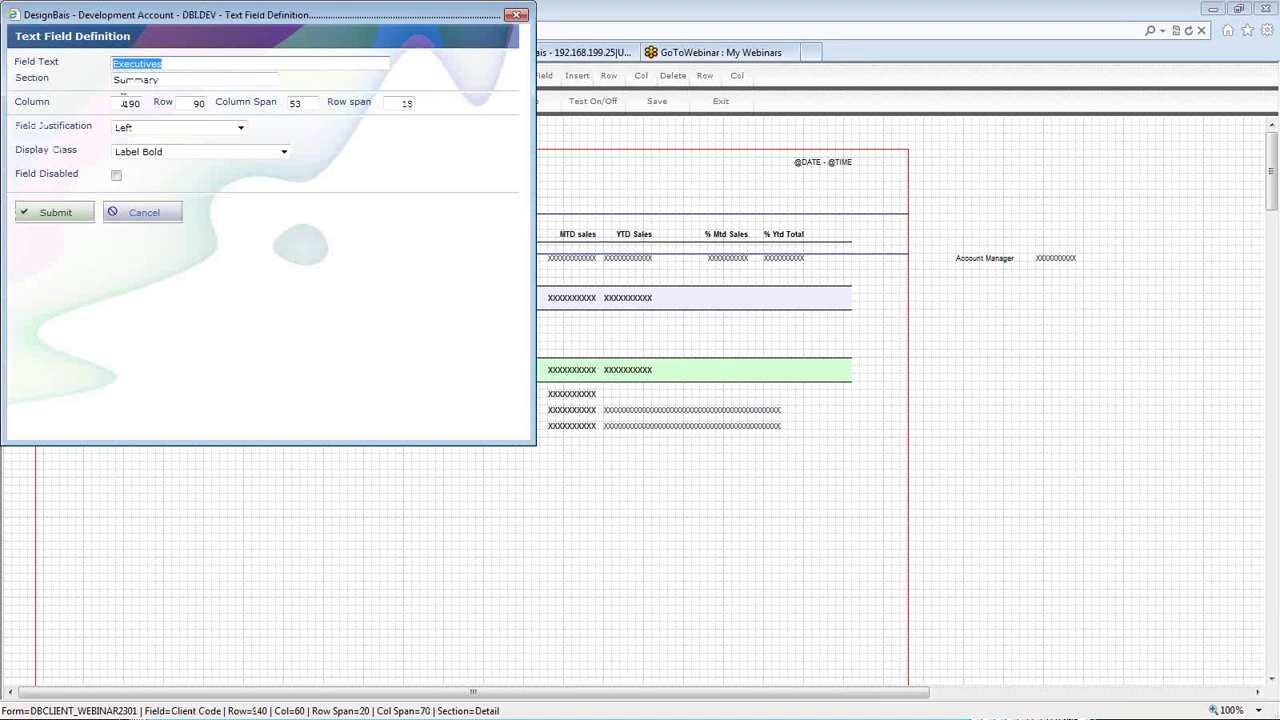
left_click(121, 103)
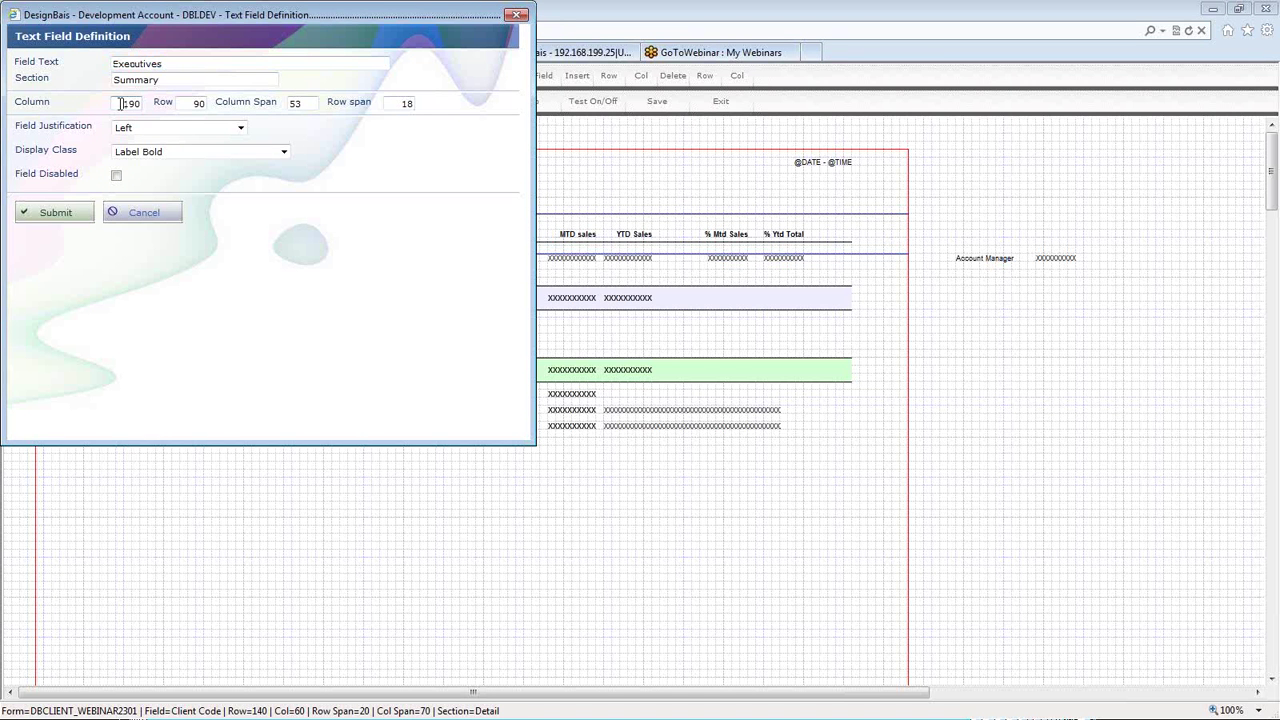
type("140")
key("Tab")
type("60")
key("Tab")
key("Return")
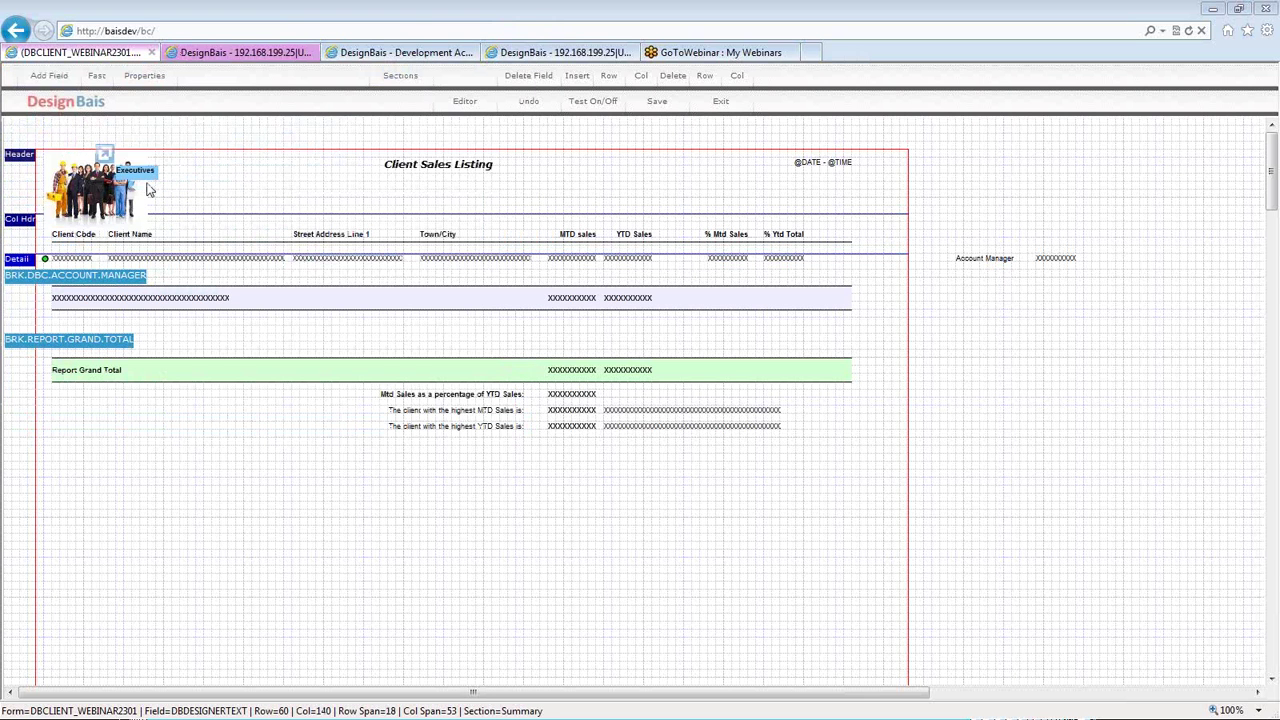
- Correct the Executives label's position to column 60, row 140
double_click(148, 190)
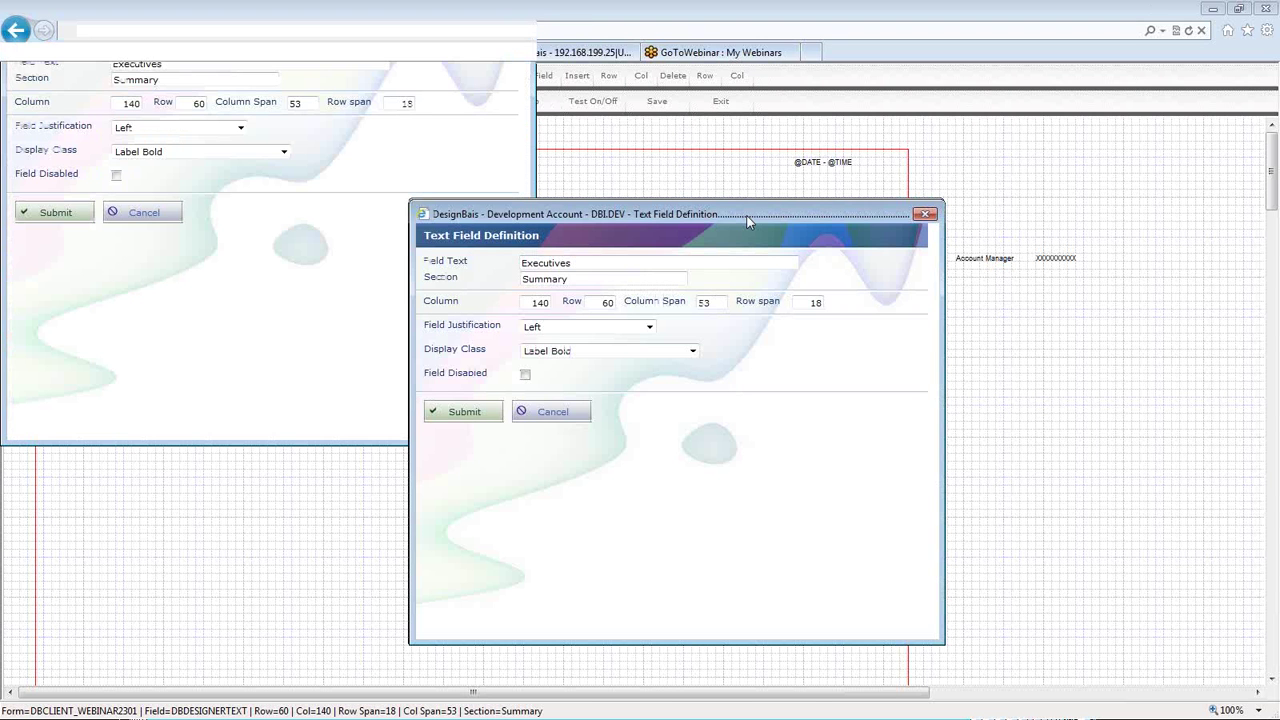
left_click_drag(747, 221, 662, 205)
key("Tab")
key("Tab")
type("60")
key("Tab")
type("140")
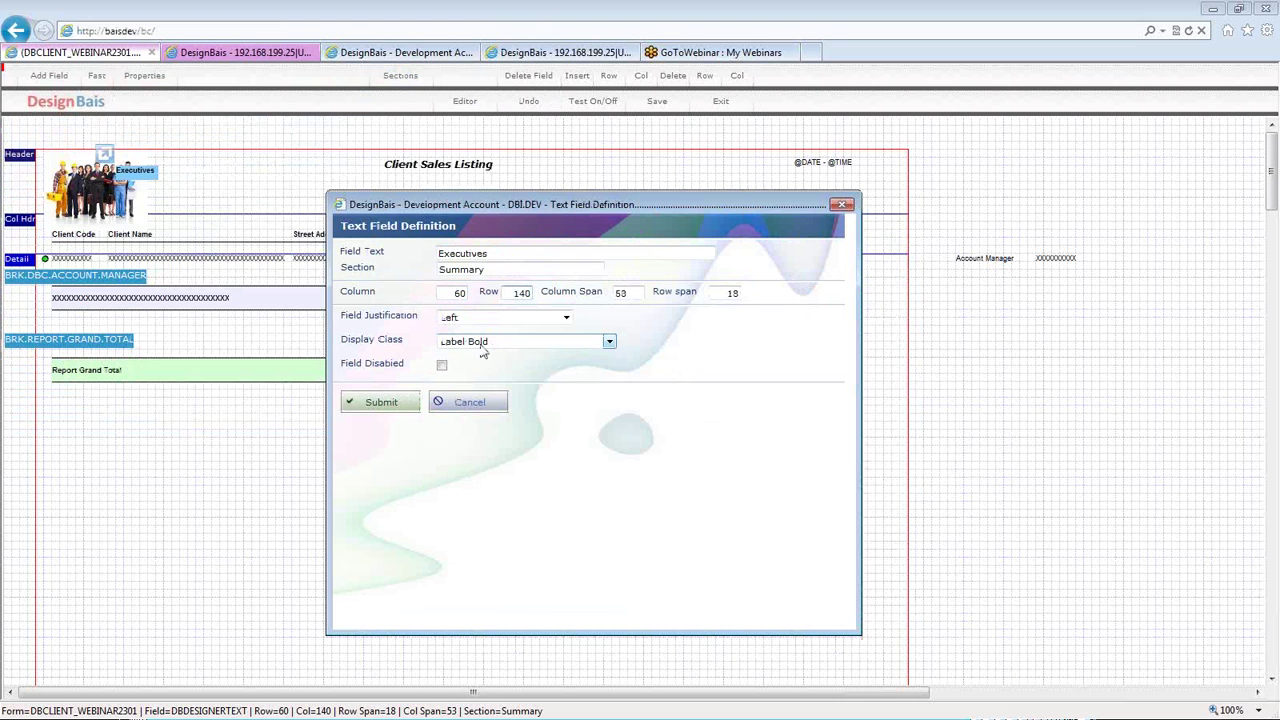
left_click(386, 404)
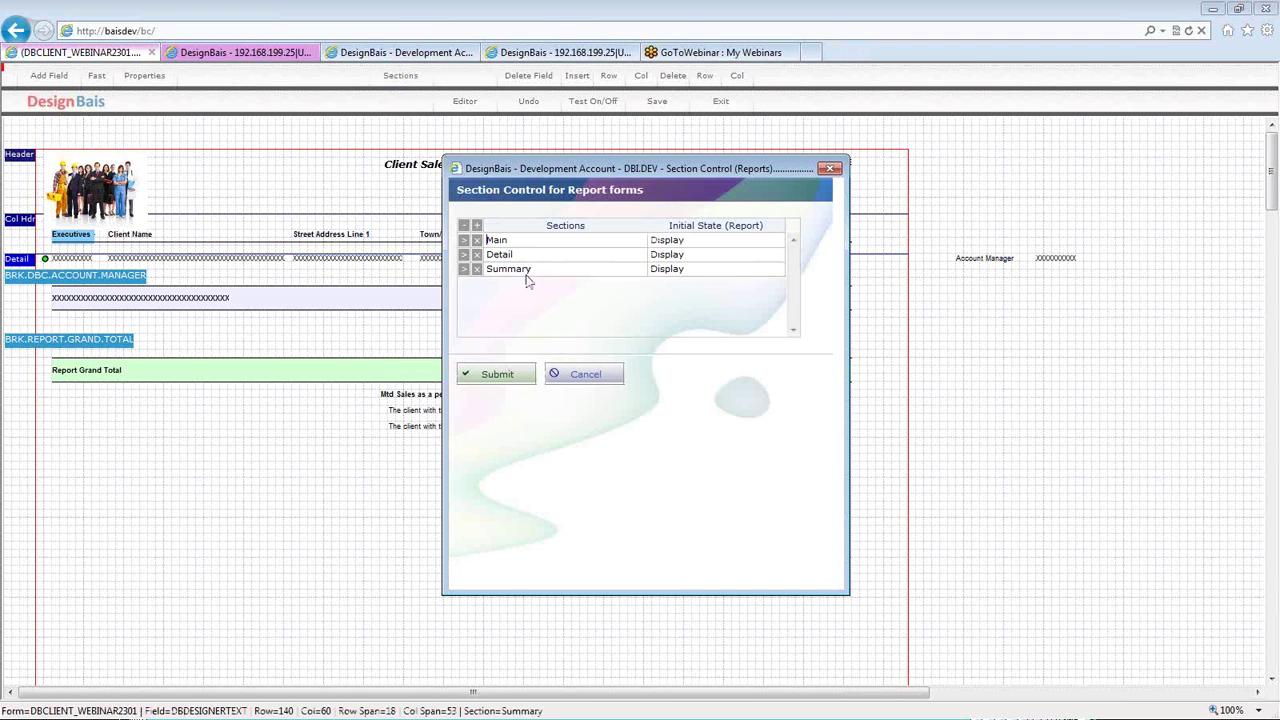
- Keep Main always displayed, set Detail to Detail Only Display and Summary to Summary Only Display
left_click(726, 244)
left_click(726, 254)
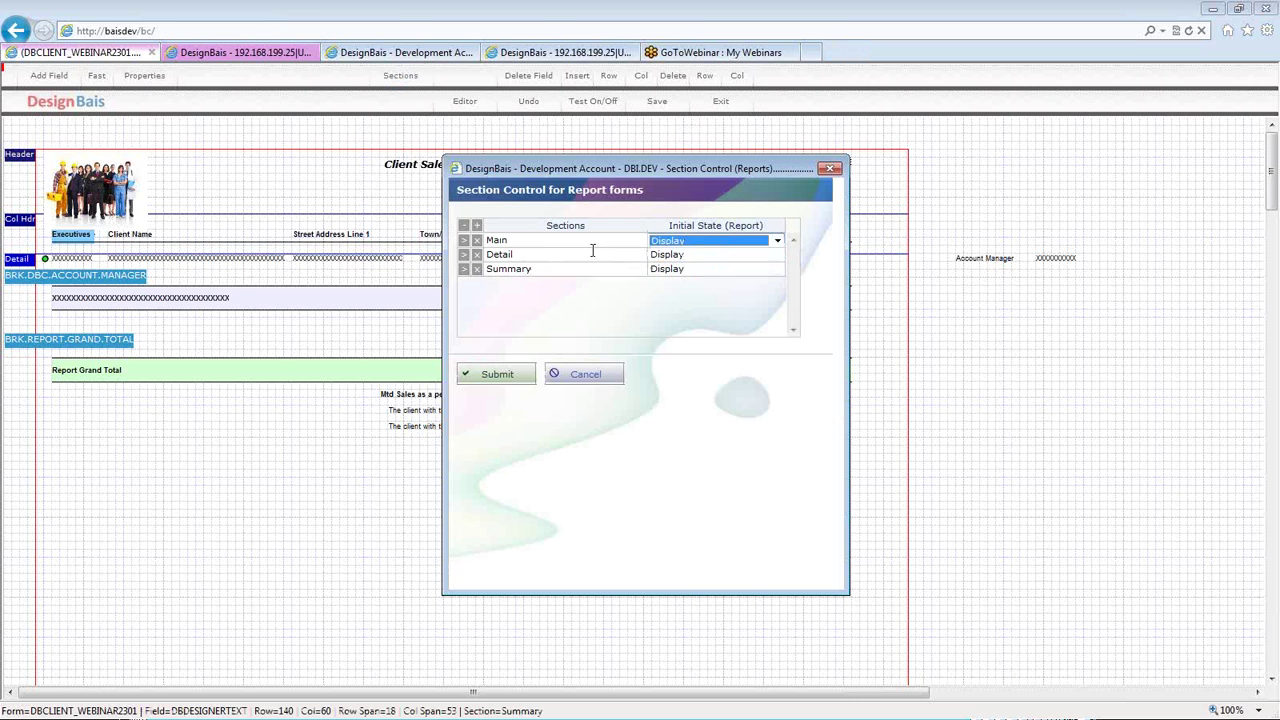
left_click(684, 256)
left_click(680, 279)
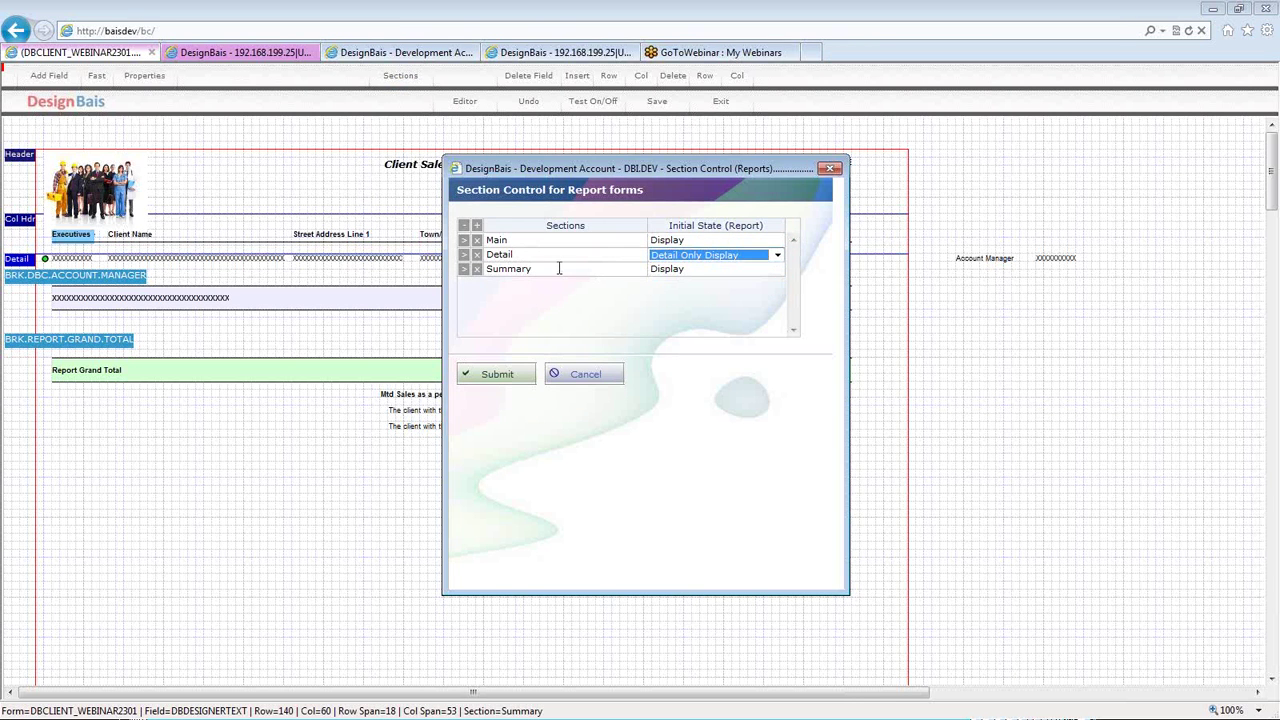
left_click(560, 268)
left_click(693, 270)
left_click(693, 270)
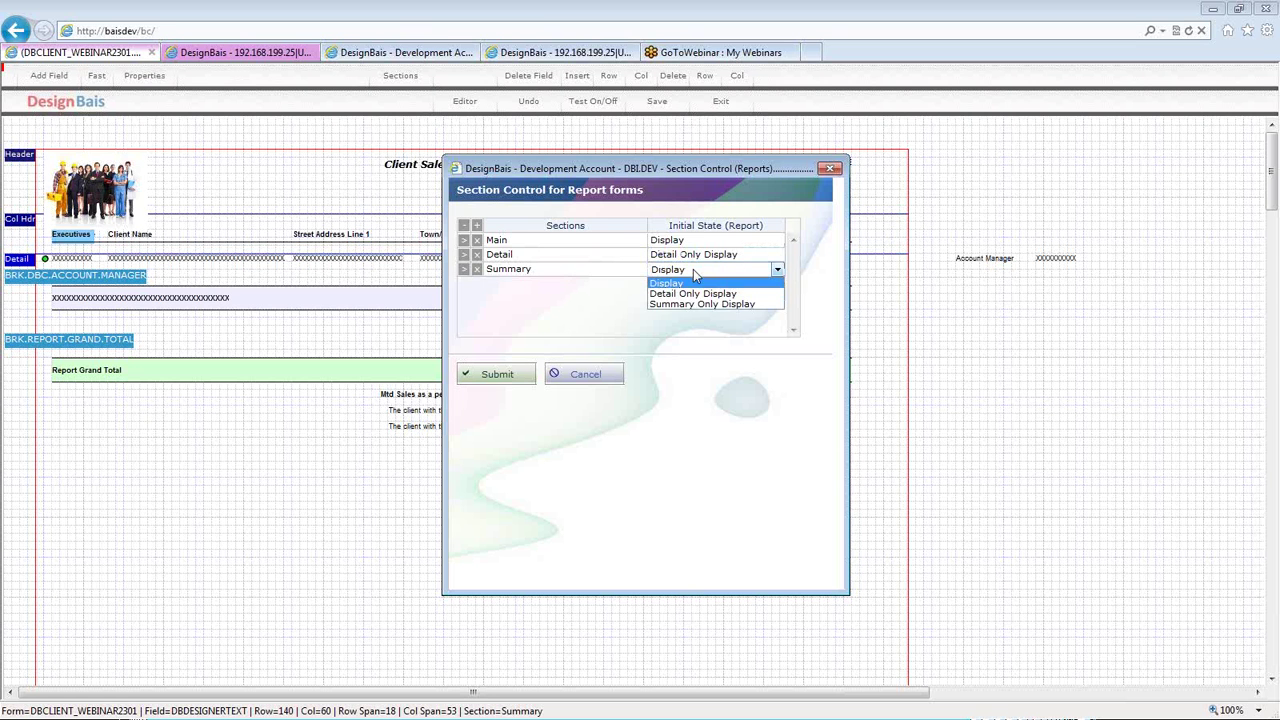
left_click(688, 303)
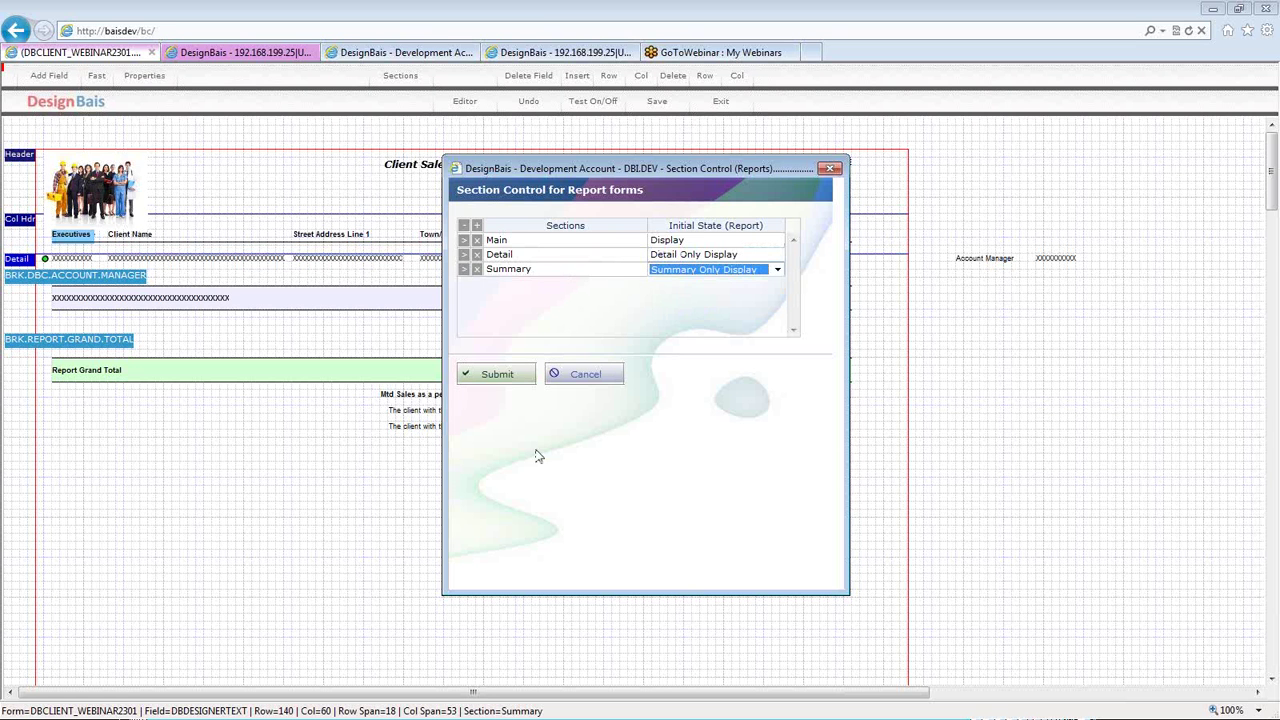
left_click(493, 379)
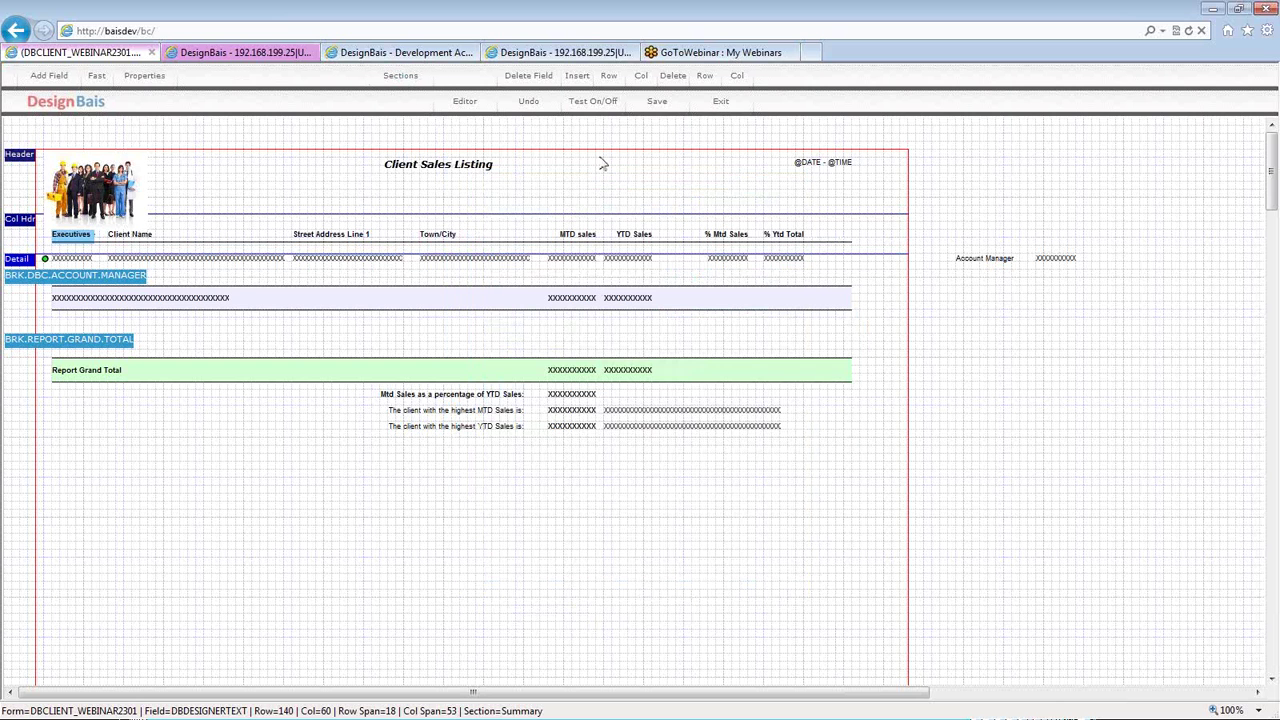
- Test-run the report with Summary Only and Preview Mode, review the executive totals, and close the preview
left_click(602, 106)
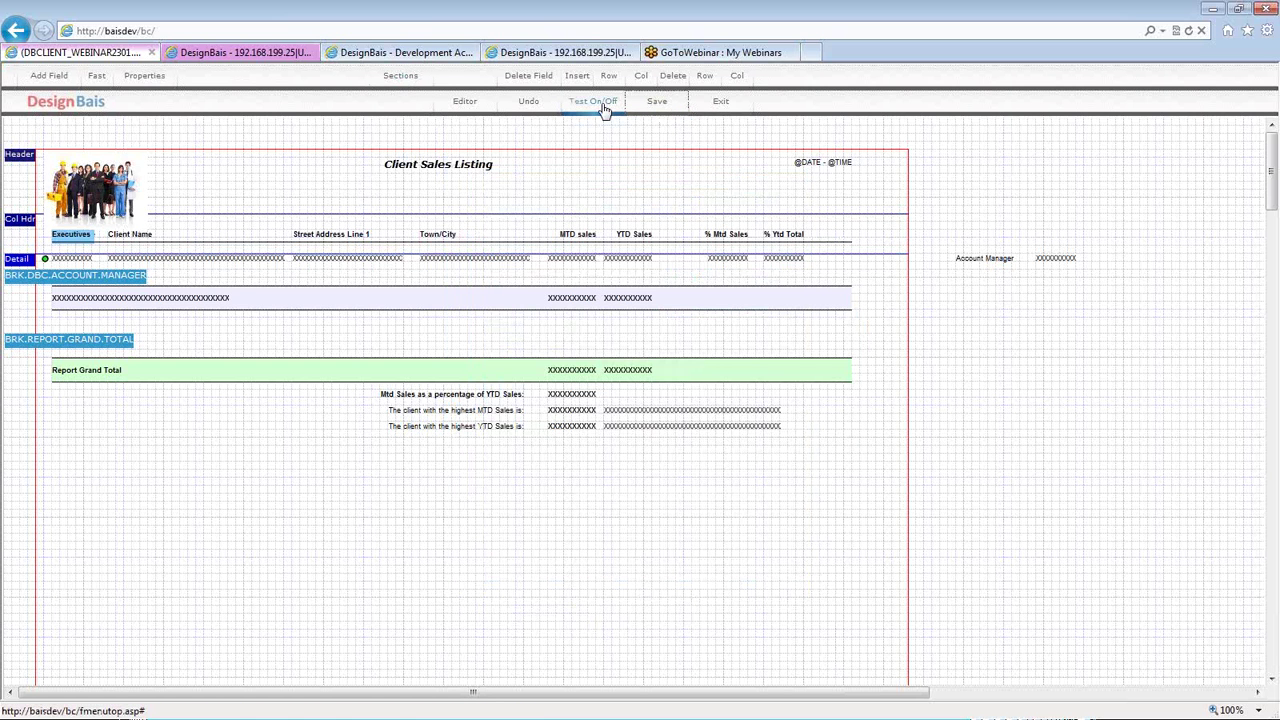
left_click(567, 376)
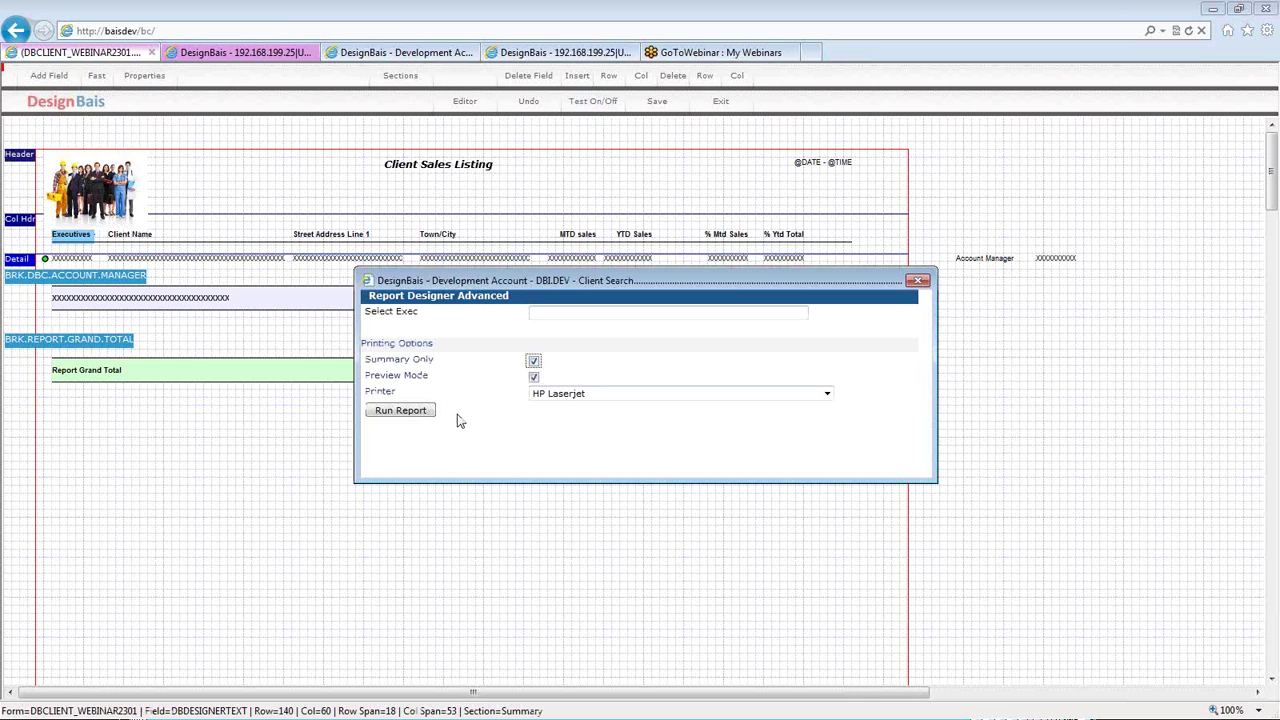
left_click(400, 411)
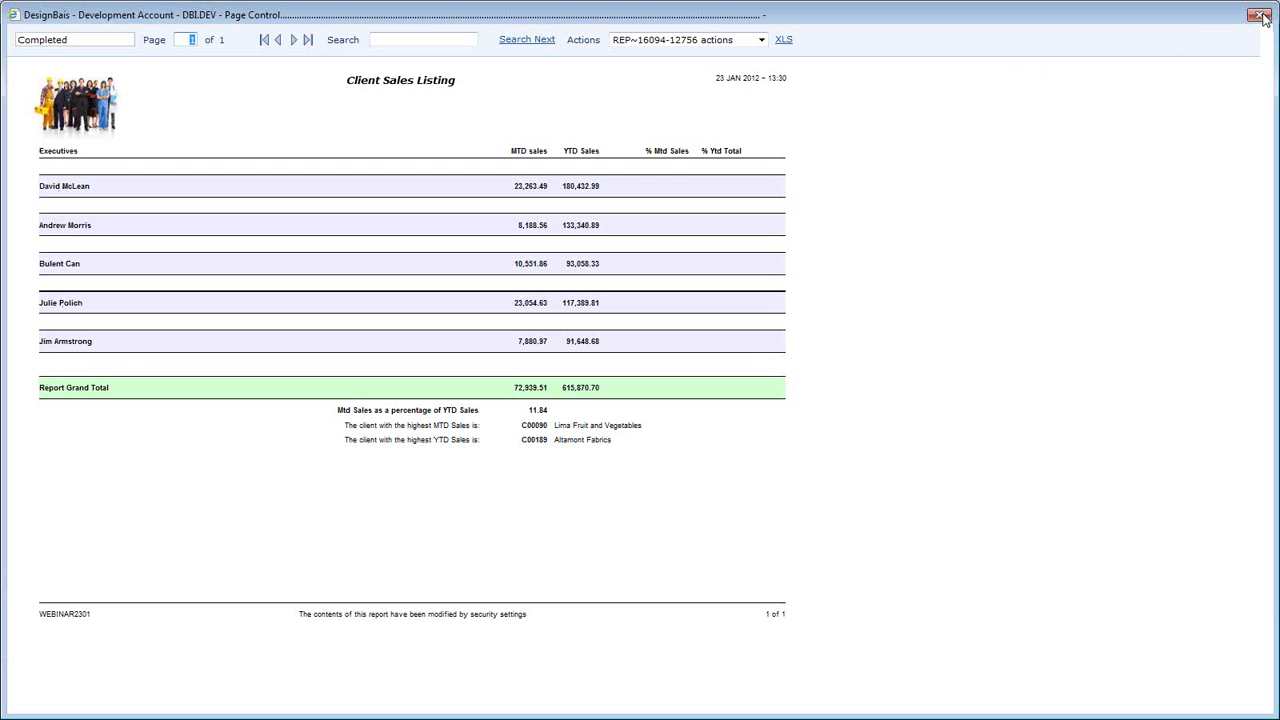
left_click(1259, 15)
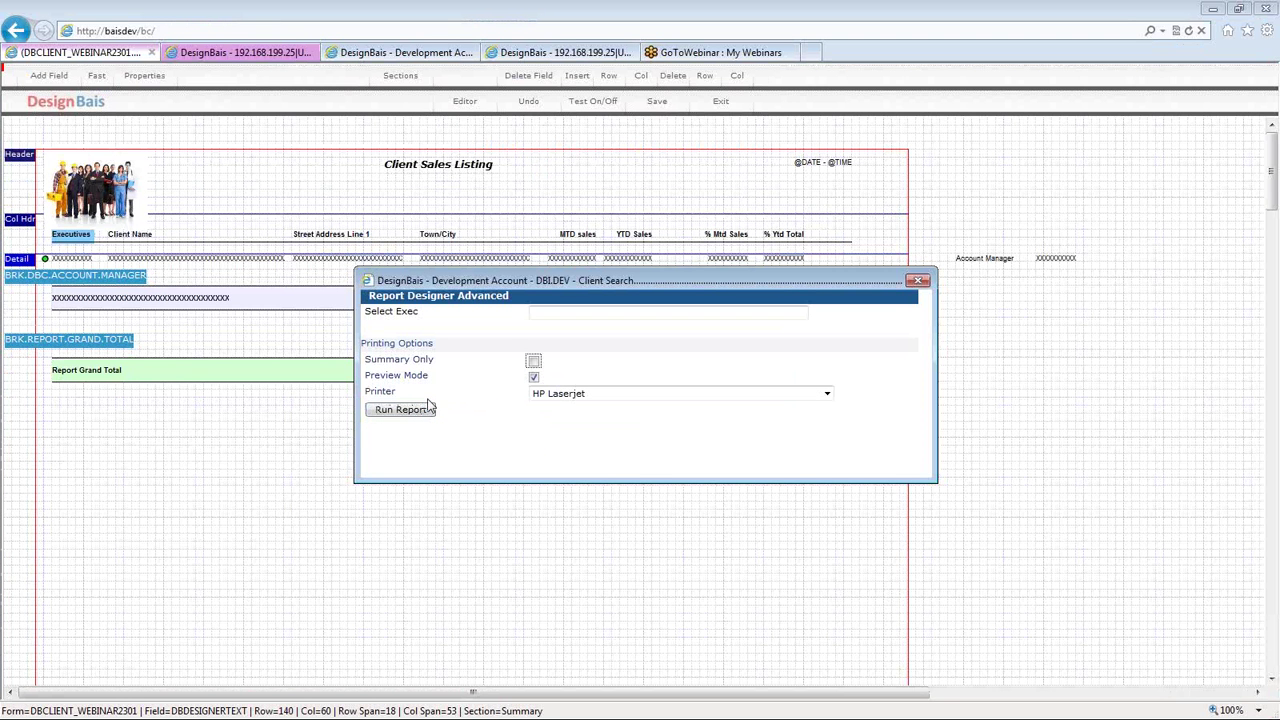
- Run the 10-page detail preview of the Client Sales Listing, then close it
left_click(408, 412)
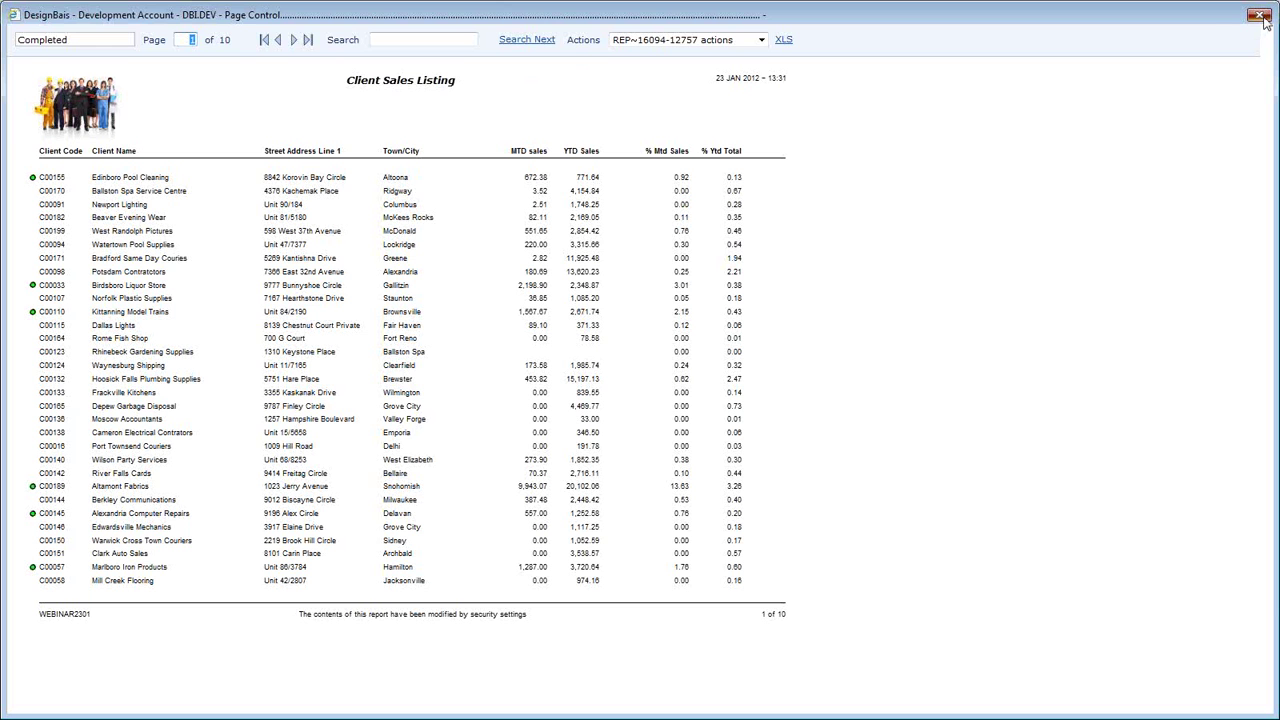
left_click(1259, 15)
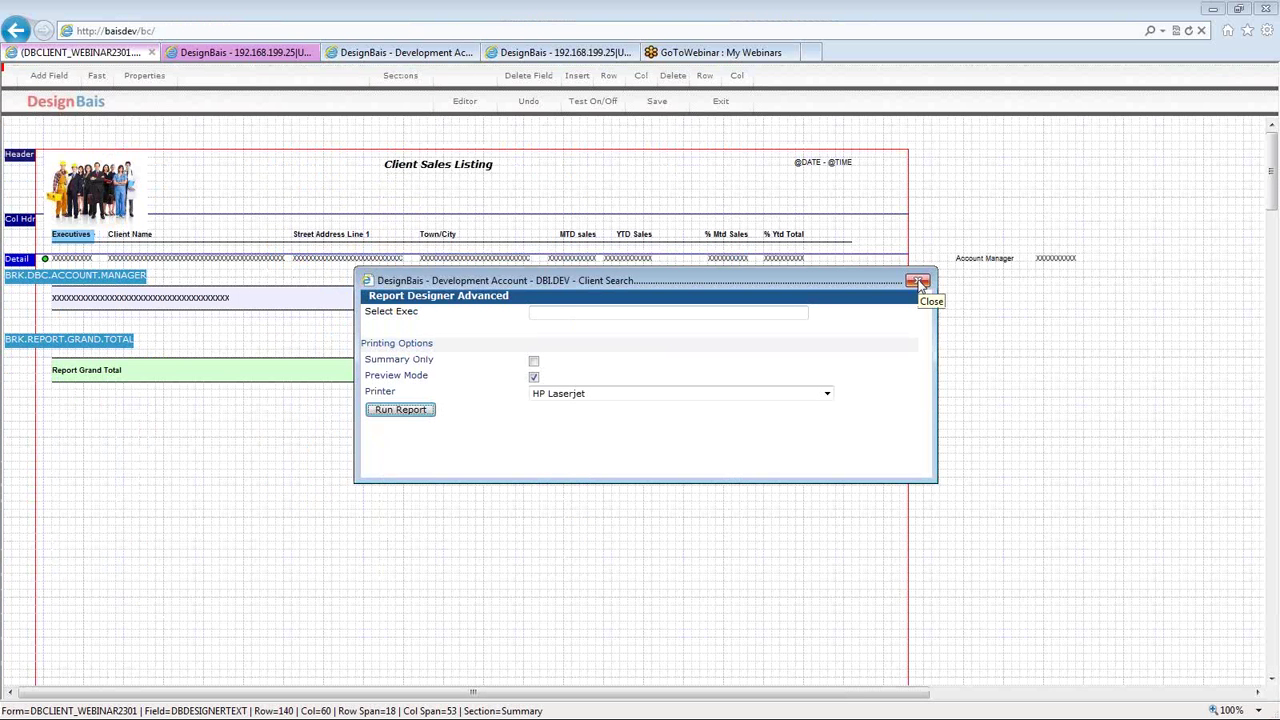
- Dismiss the run options, save the layout, and exit to the WEBINAR2301 report definition
left_click(533, 374)
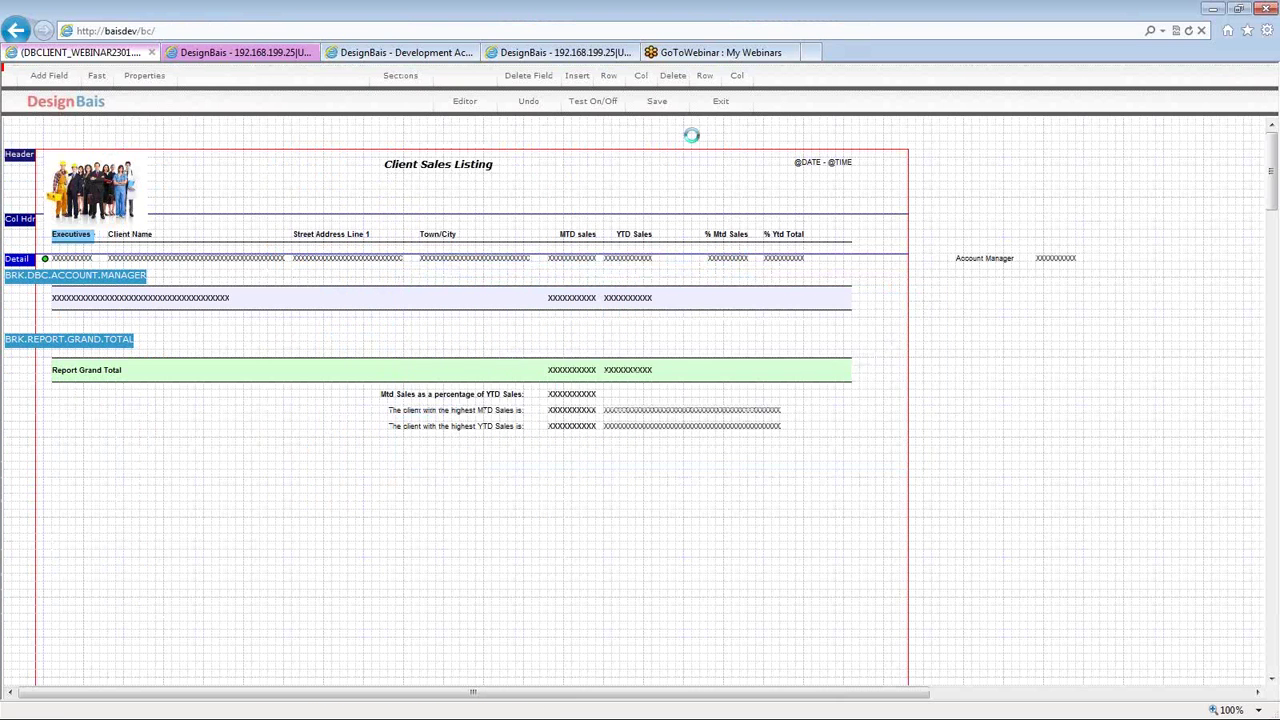
left_click(654, 104)
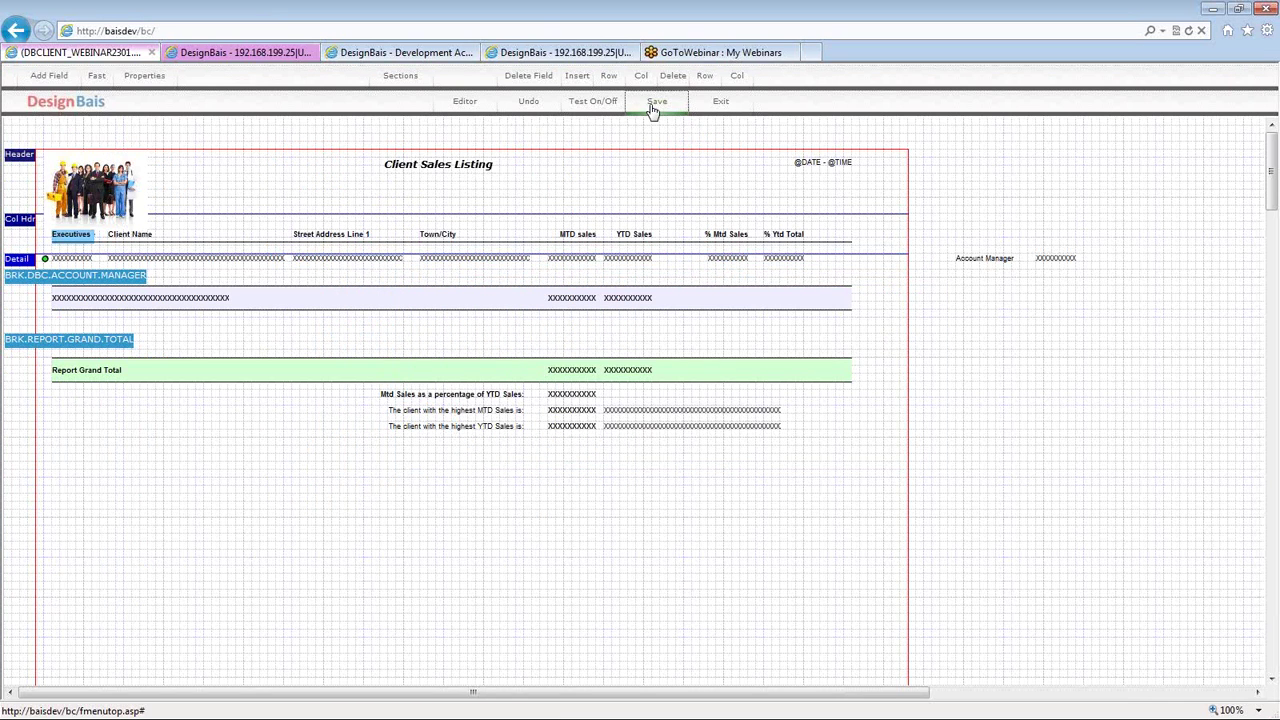
left_click(721, 104)
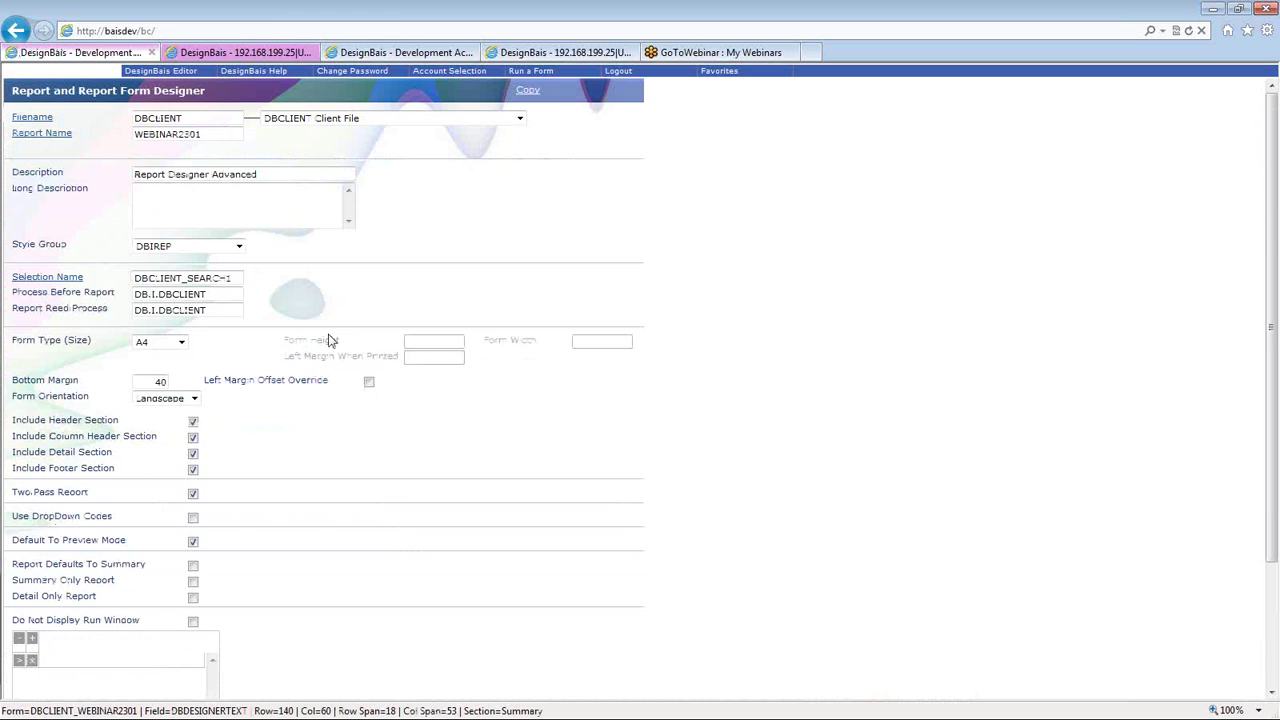
double_click(357, 281)
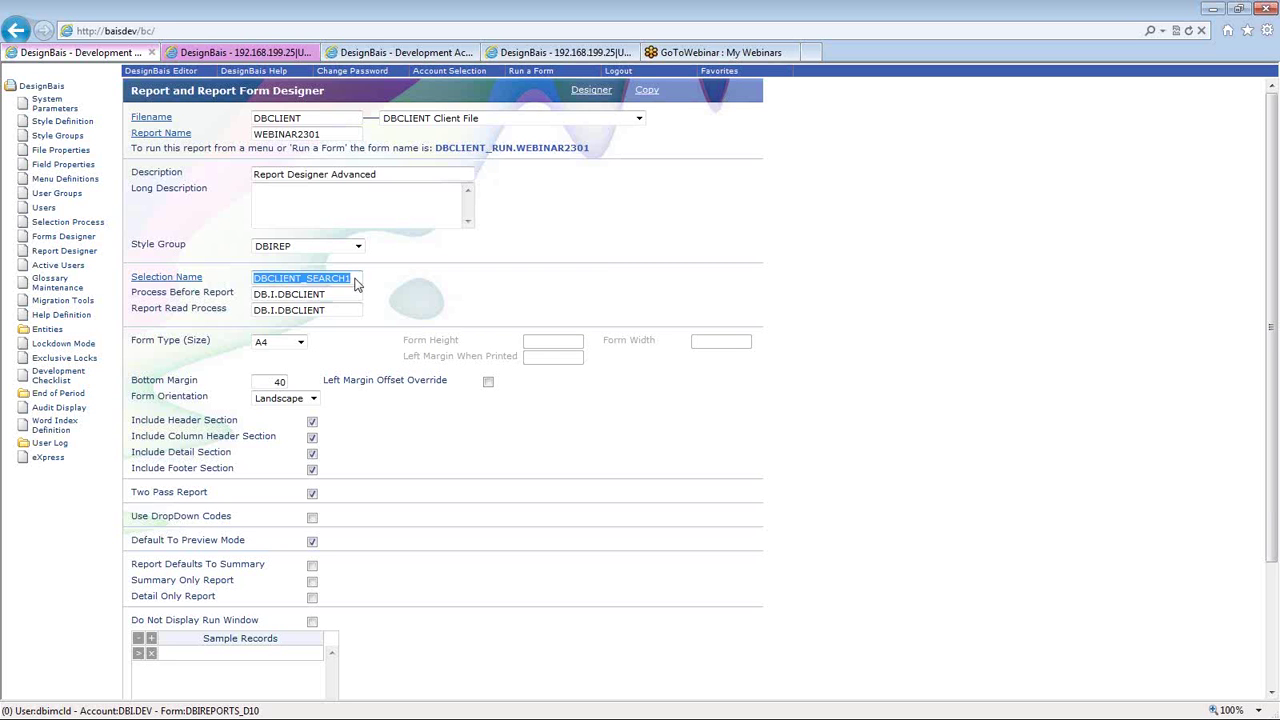
left_click(357, 284)
key("ctrl+shift+Left")
key("ctrl+shift+Left")
key("ctrl+shift+Right")
double_click(338, 300)
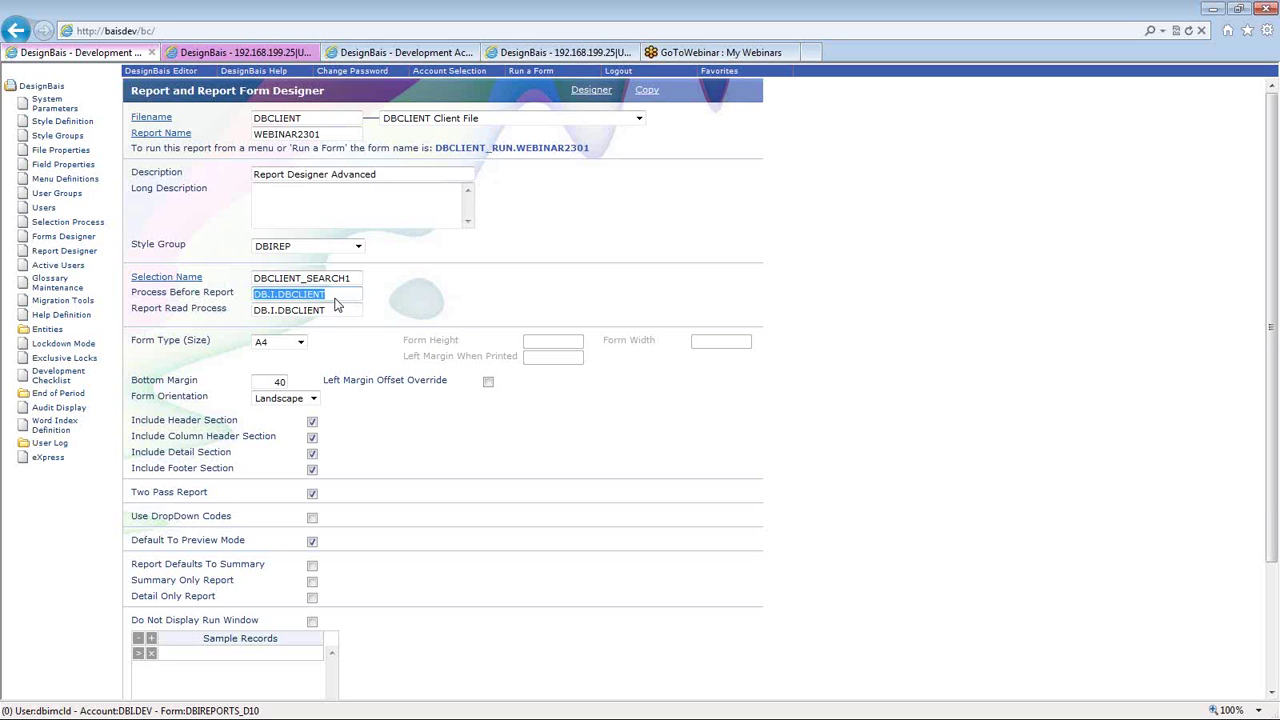
left_click(354, 282)
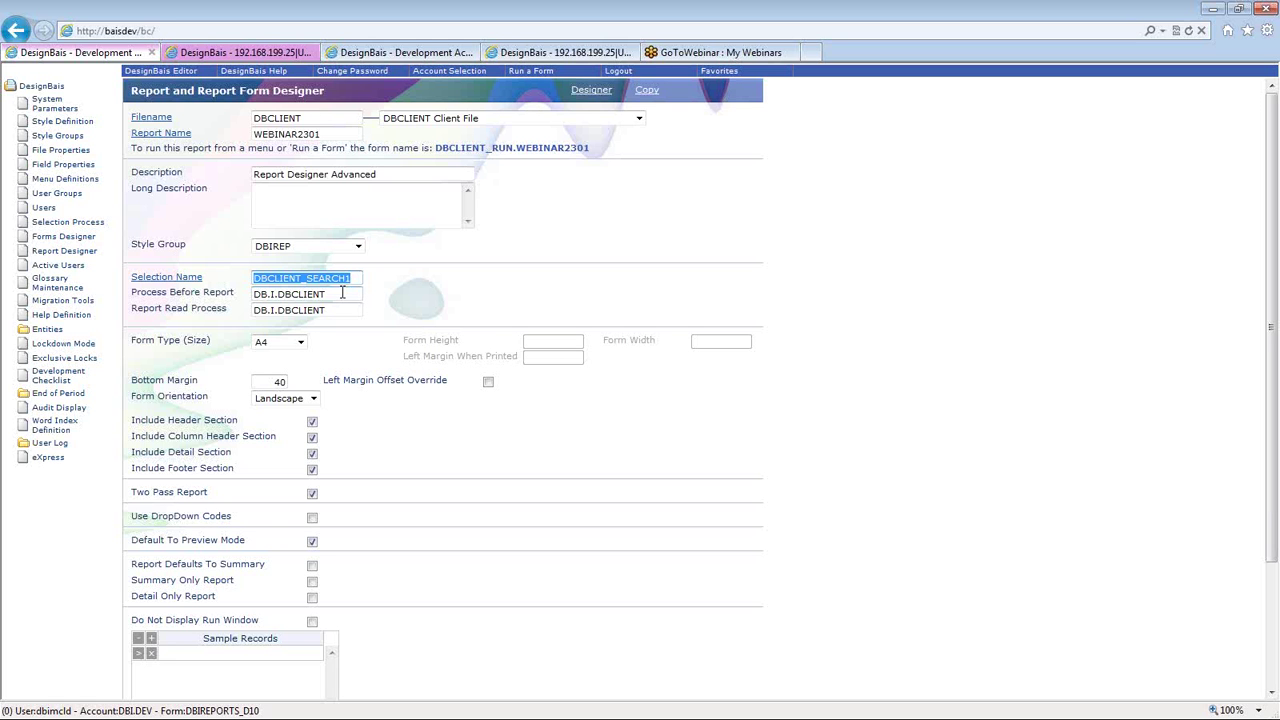
double_click(330, 295)
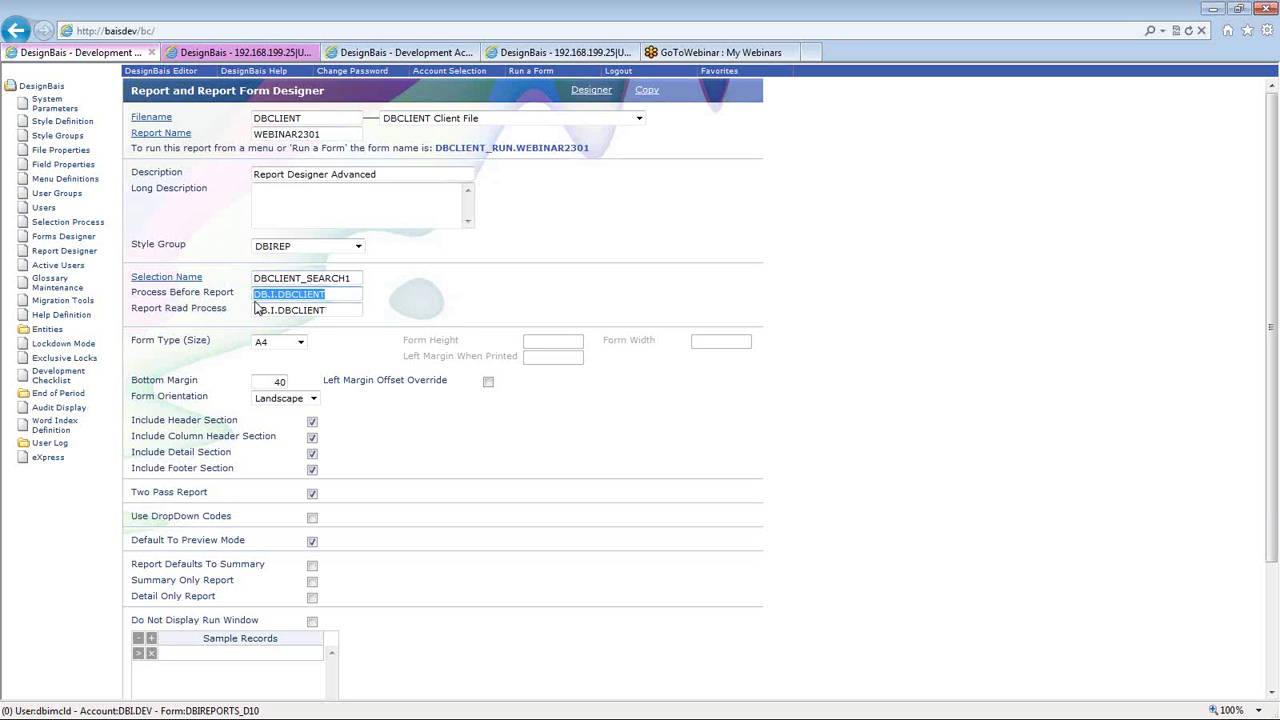
left_click(430, 50)
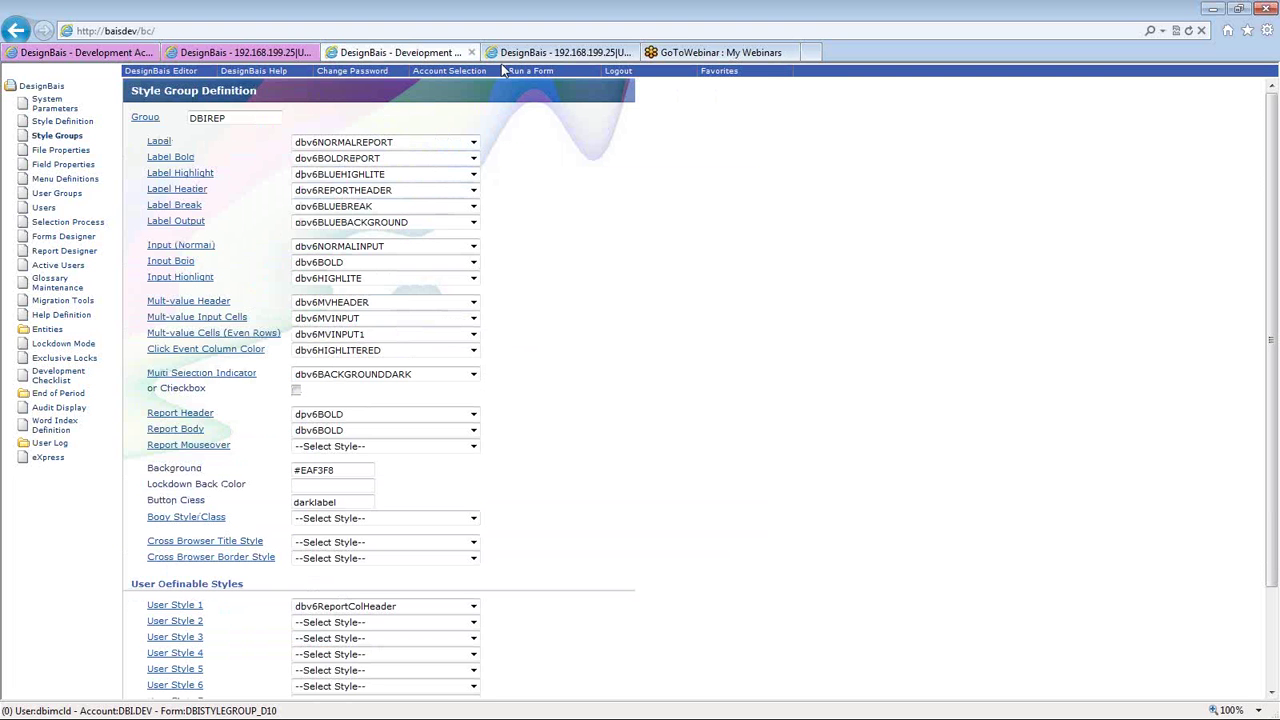
- Find BEFORE.REPORT in DB.I.DBCLIENT and delete its CRT 'EVENTSOURCE debug line
left_click(245, 52)
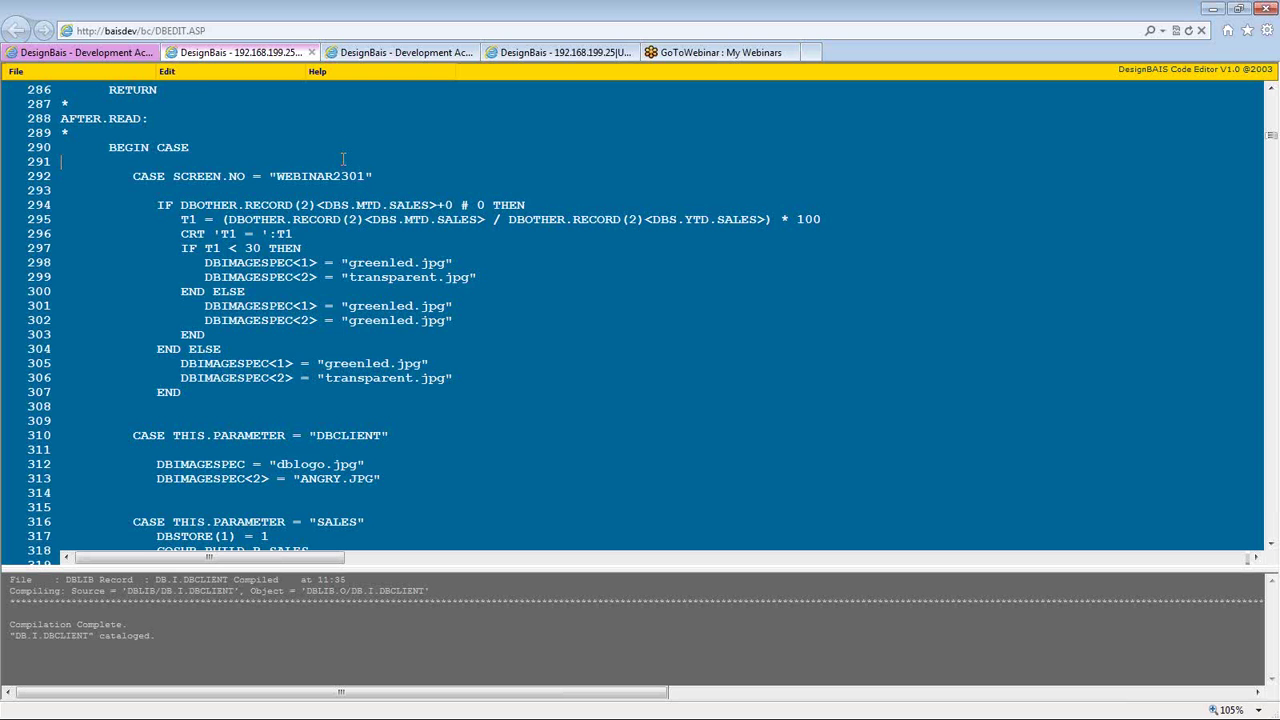
key("ctrl+f")
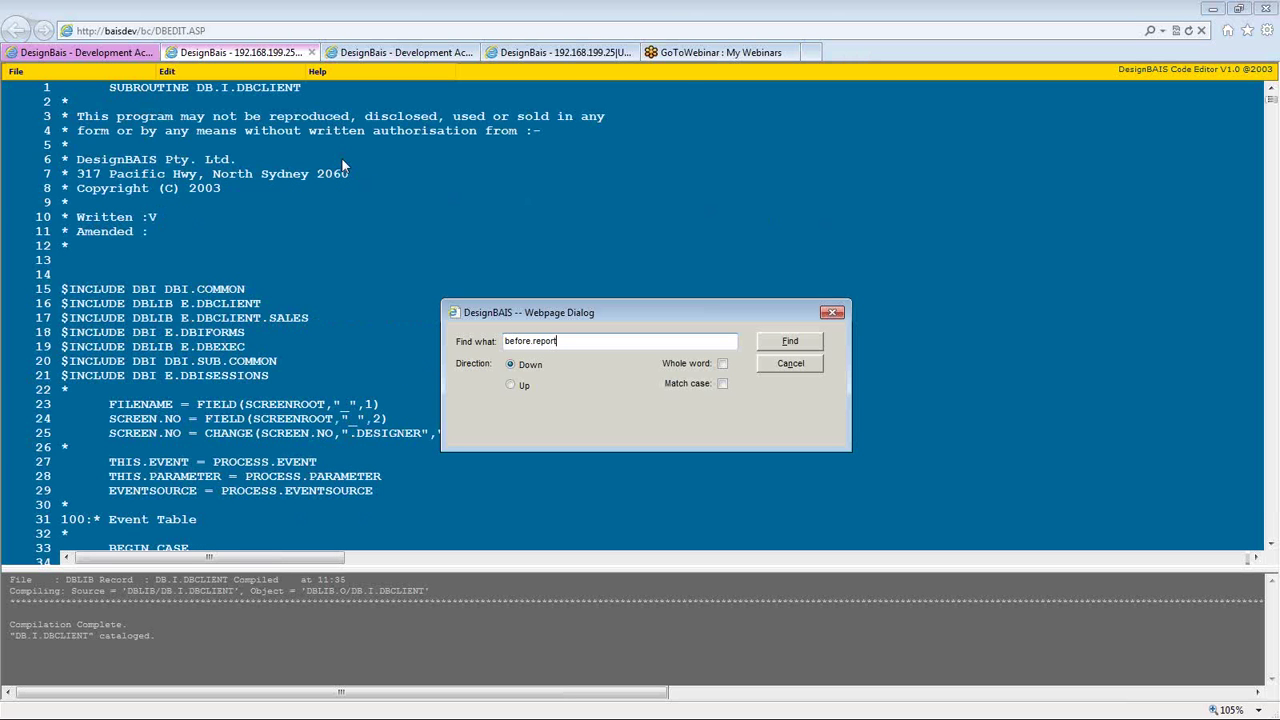
key("Return")
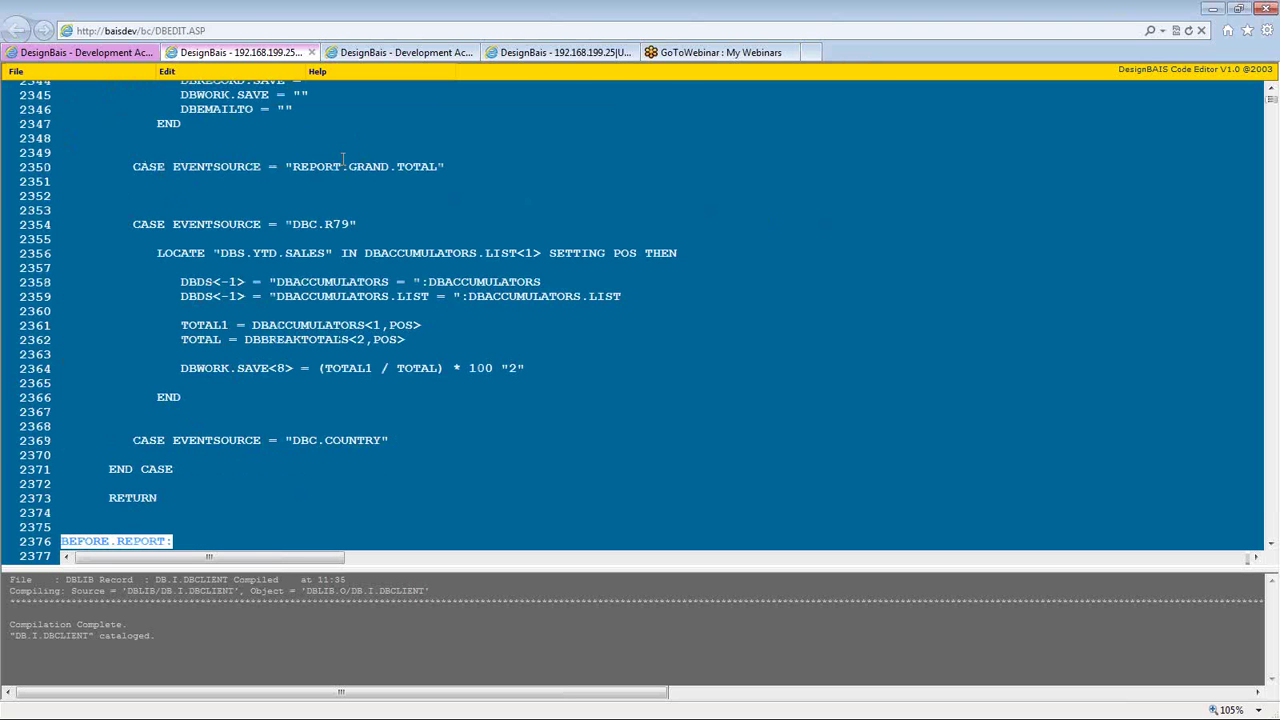
scroll(411, 418, "down", 7)
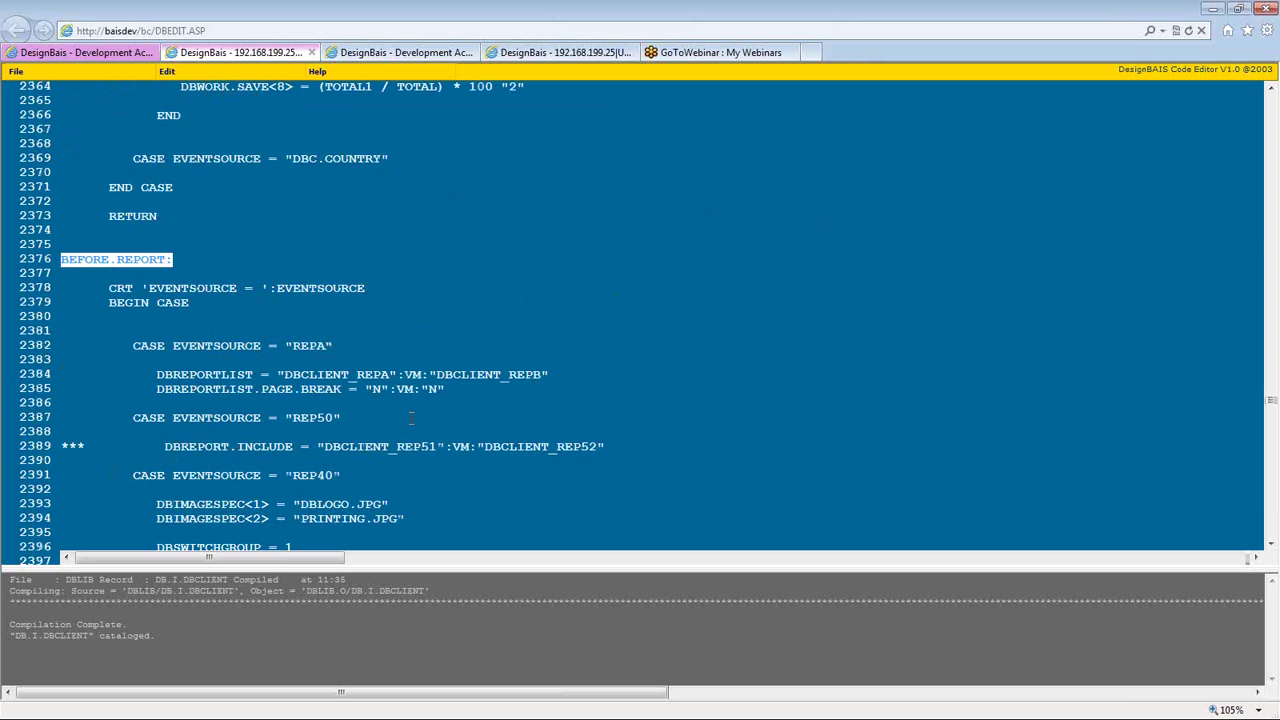
scroll(411, 418, "down", 2)
left_click(91, 218)
triple_click(198, 219)
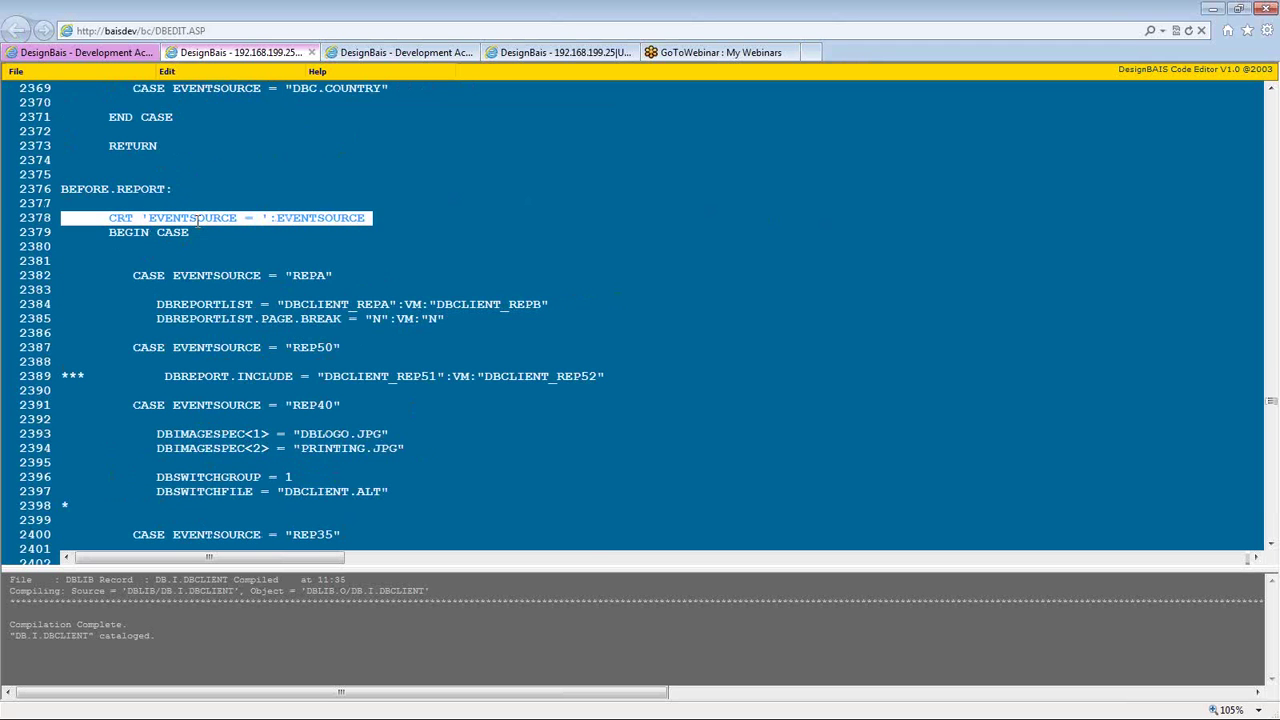
key("Delete")
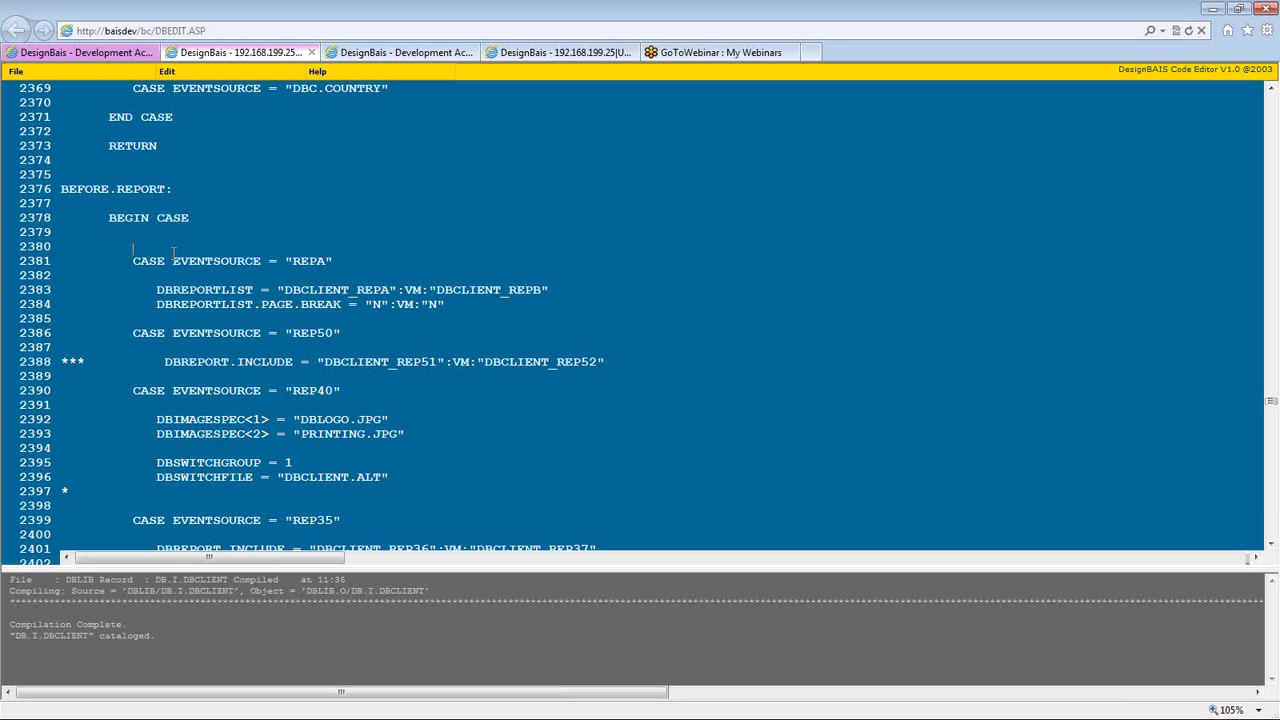
- Remove the comment marker from the REP50 DBREPORT.INCLUDE line
key("Return")
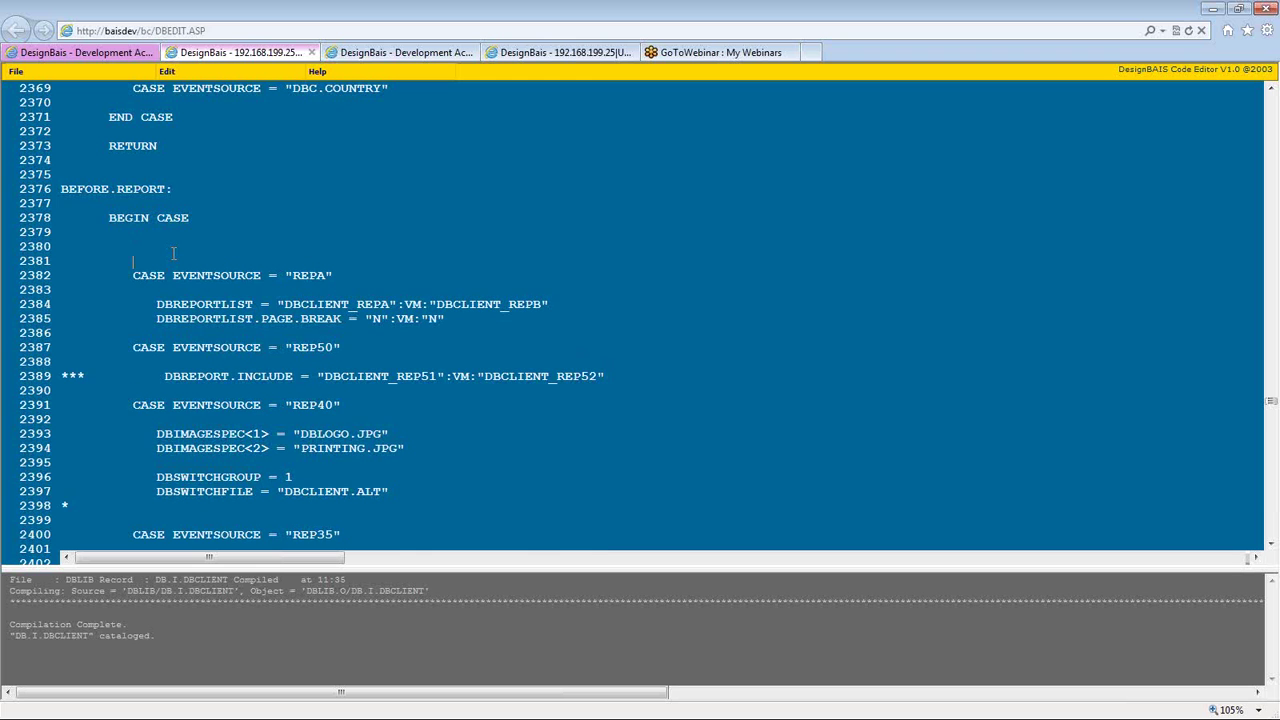
key("Delete")
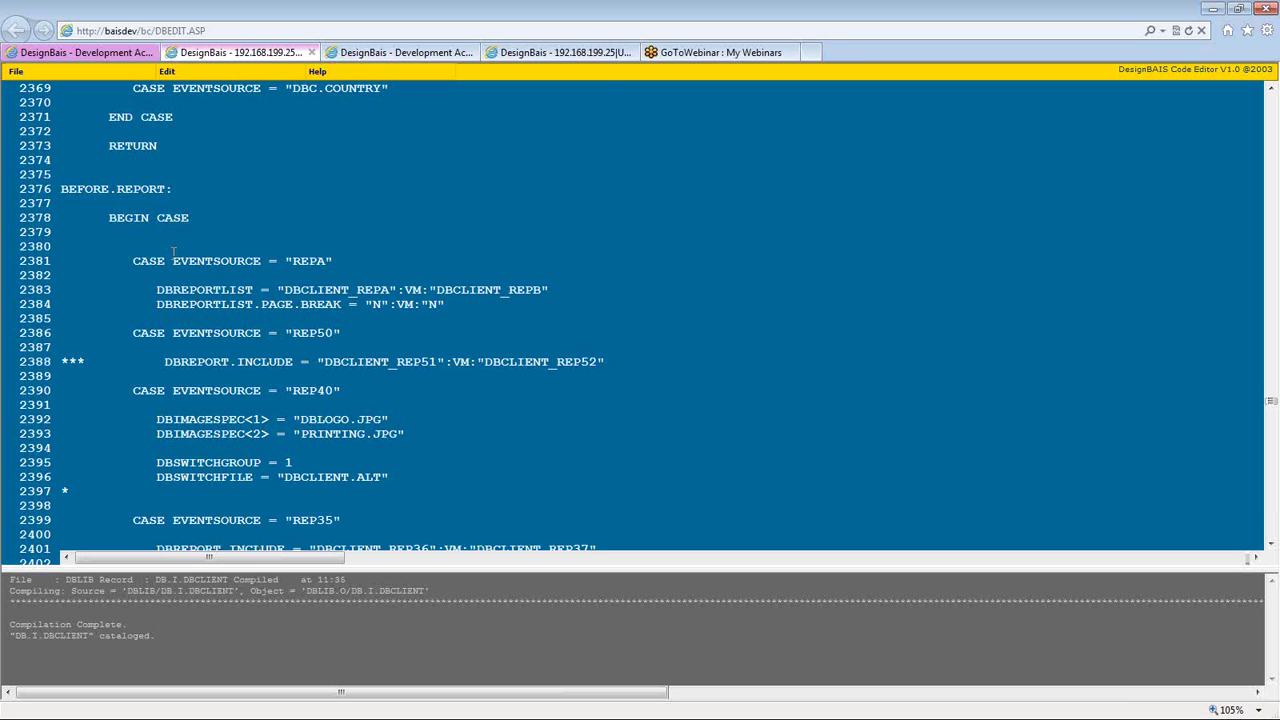
scroll(148, 346, "down", 1)
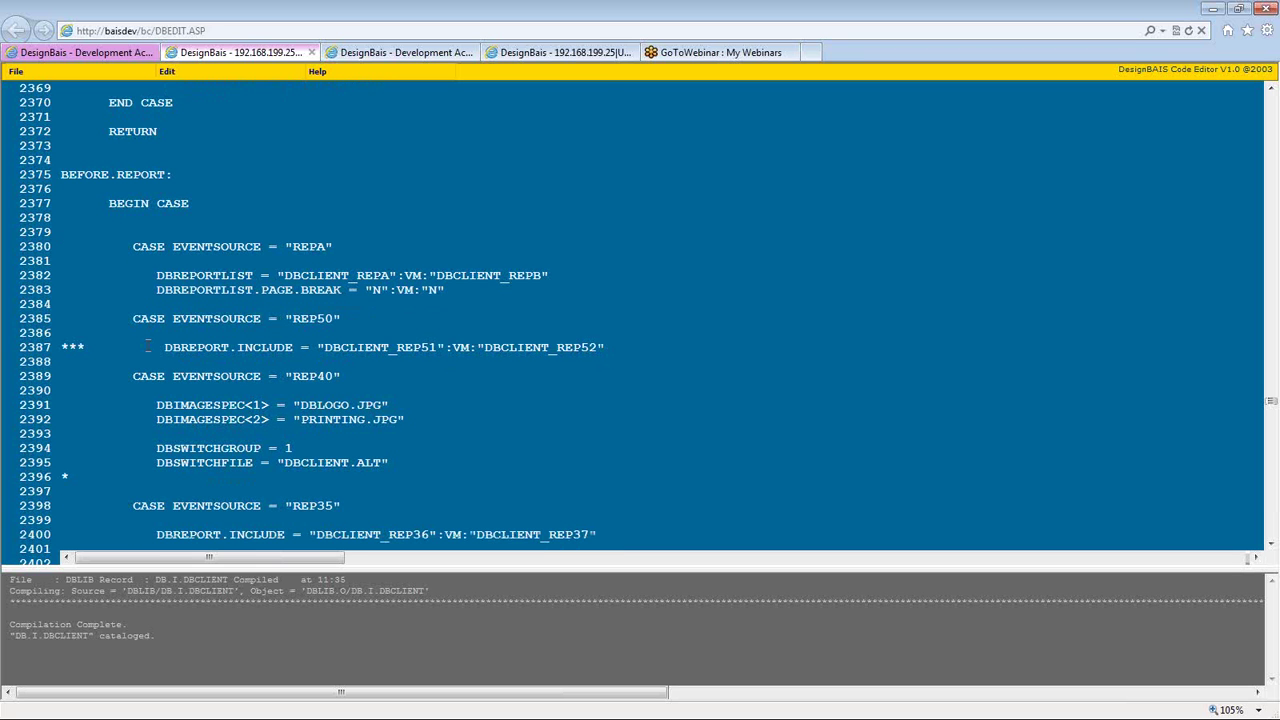
scroll(147, 346, "down", 2)
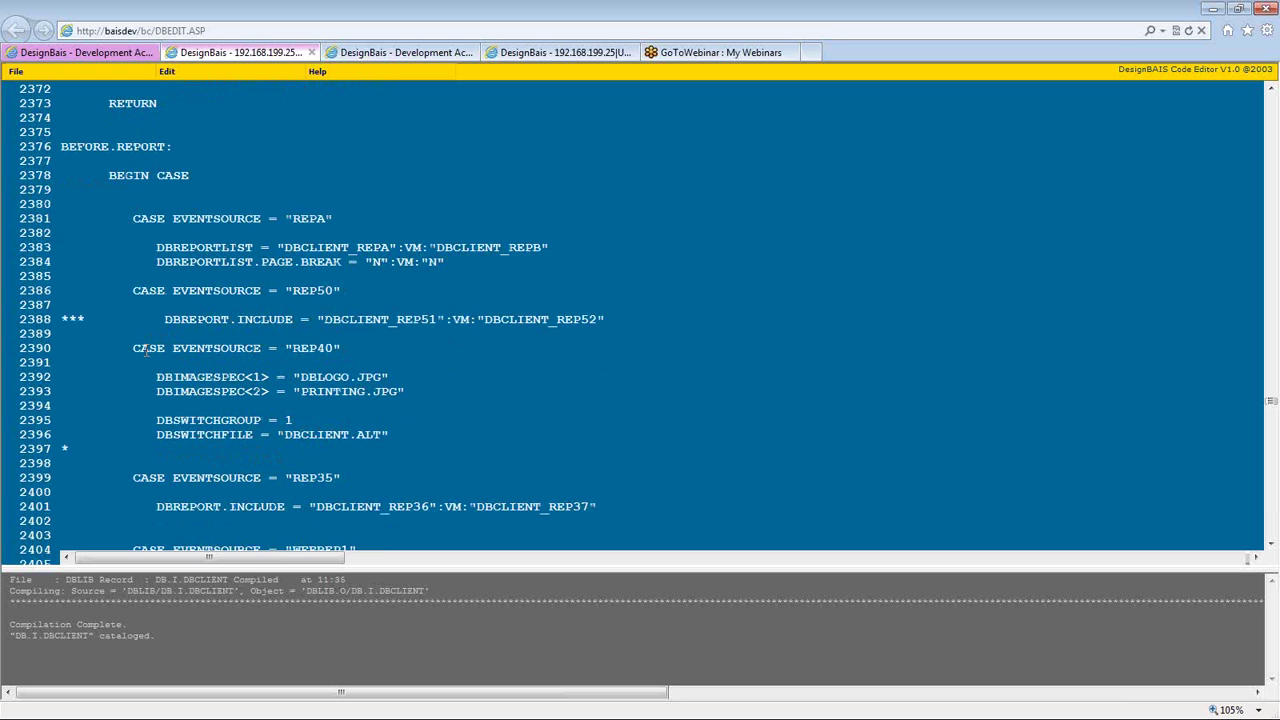
scroll(145, 347, "down", 2)
key("Delete")
key("Delete")
key("Delete")
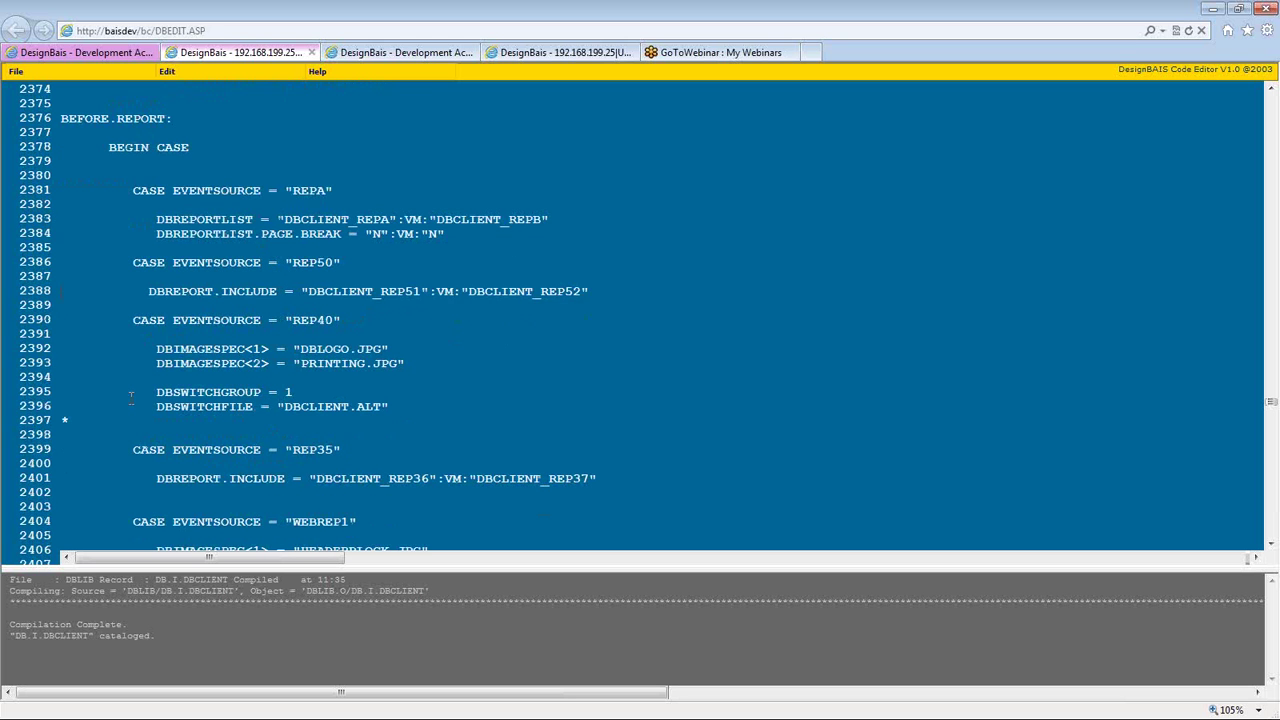
- Highlight the included report names DBCLIENT_REP51 and DBCLIENT_REP52 on the include line
key("shift+Down")
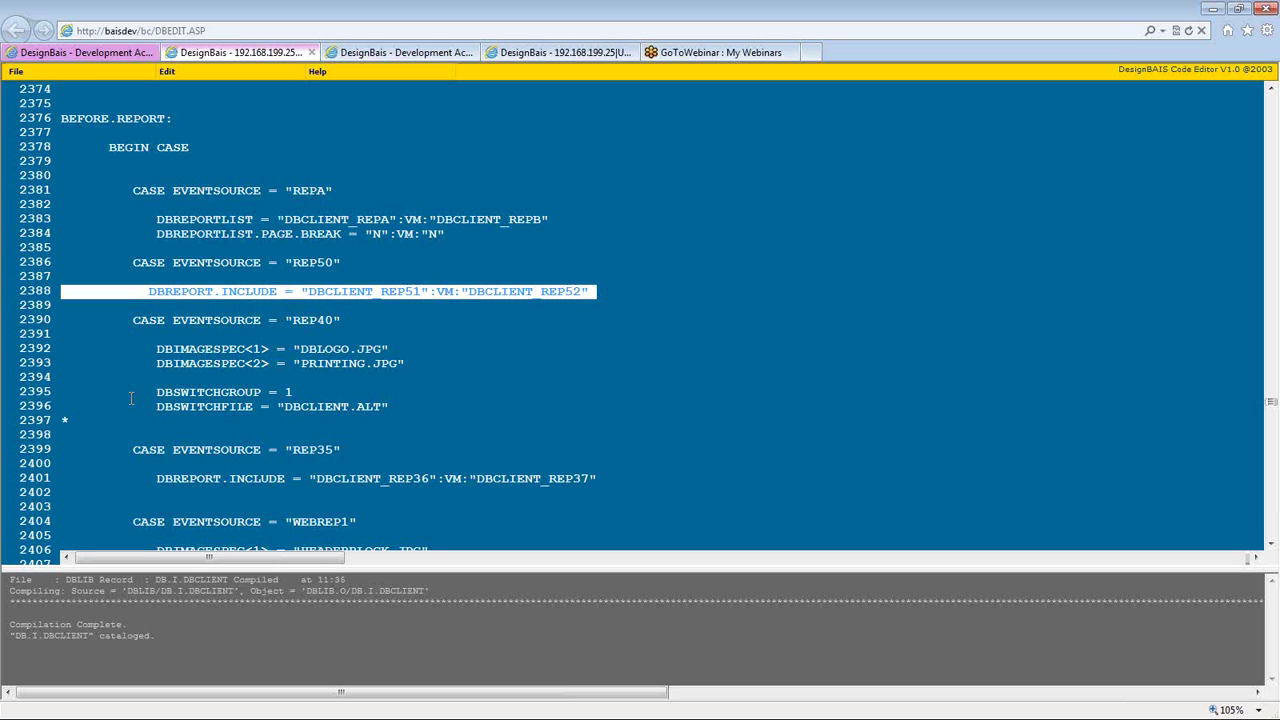
key("End")
key("shift+Left")
key("shift+Left")
key("shift+Left")
key("shift+Left")
key("shift+Left")
key("shift+Left")
key("shift+Left")
key("shift+Left")
key("shift+Left")
key("shift+Left")
key("shift+Left")
key("shift+Left")
key("shift+Left")
key("shift+Left")
key("shift+Left")
key("shift+Left")
key("shift+Left")
key("shift+Left")
key("shift+Left")
key("shift+Left")
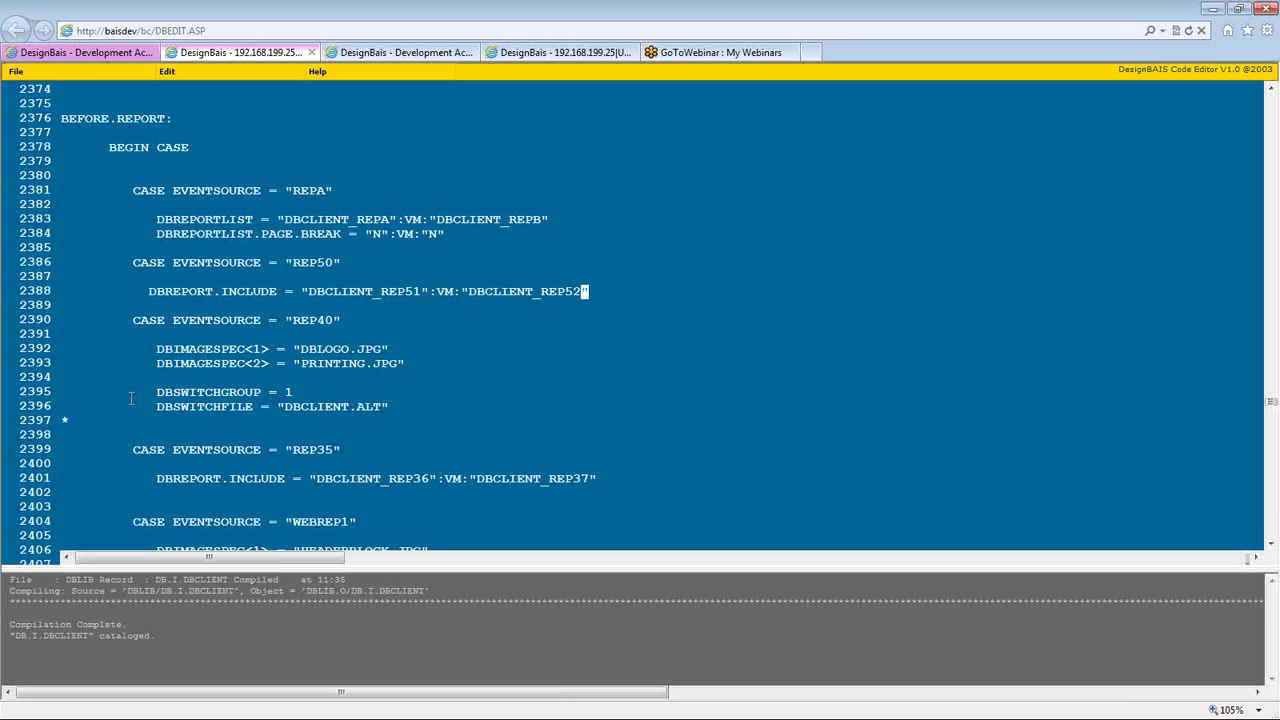
key("shift+Left")
key("shift+Left")
key("shift+Left")
key("shift+Left")
key("shift+Left")
key("shift+Left")
key("shift+Left")
key("shift+Left")
key("shift+Left")
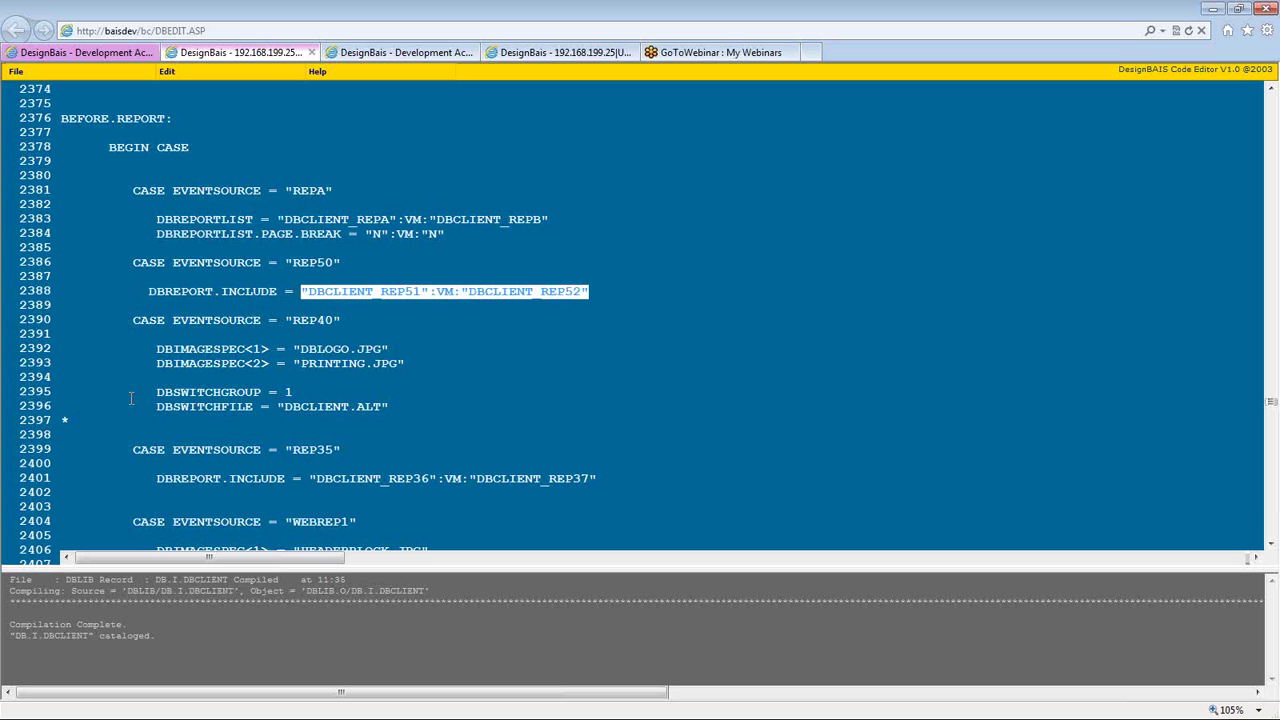
key("End")
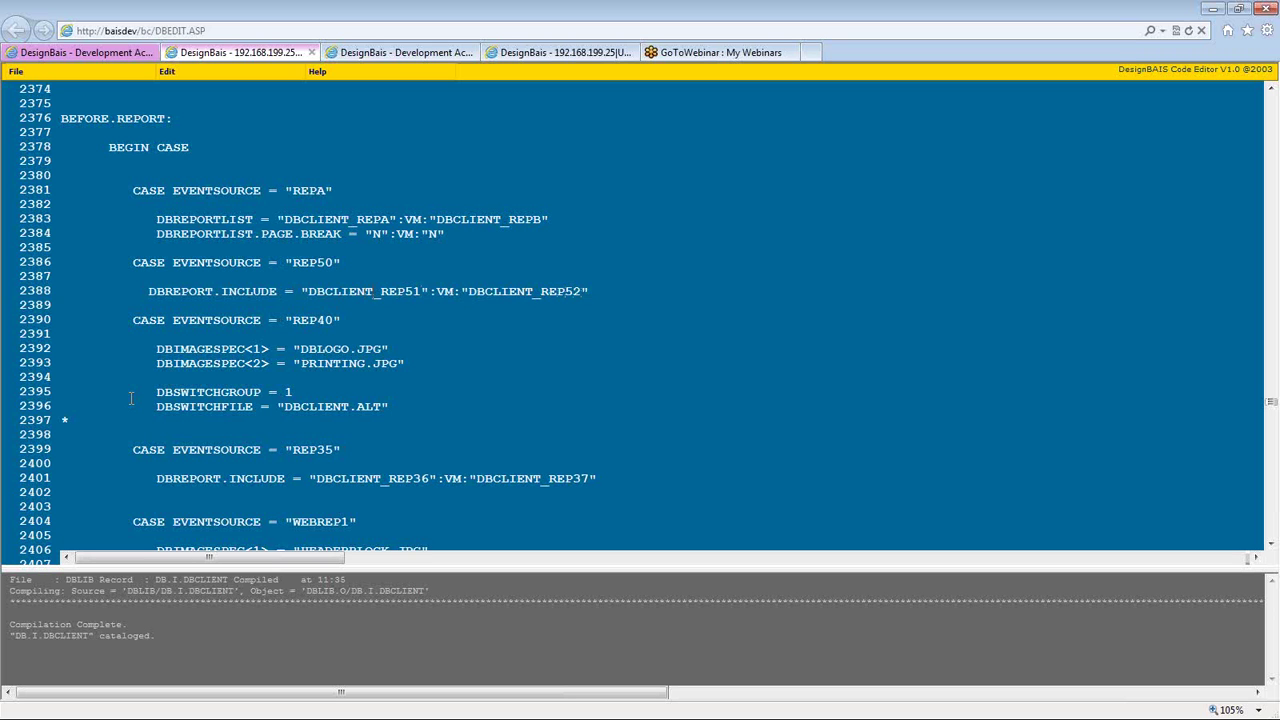
key("End")
key("shift+Left")
key("shift+Left")
key("shift+Left")
key("shift+Left")
key("shift+Left")
key("shift+Left")
key("shift+Left")
key("shift+Left")
key("shift+Left")
key("shift+Left")
key("shift+Left")
key("shift+Left")
key("shift+Left")
key("shift+Left")
key("shift+Left")
key("shift+Left")
key("shift+Left")
key("shift+Left")
key("shift+Left")
key("shift+Left")
key("shift+Left")
key("shift+Left")
key("shift+Left")
key("shift+Left")
key("shift+Left")
key("shift+Left")
key("shift+Left")
key("shift+Left")
key("shift+Left")
key("shift+Left")
key("shift+Left")
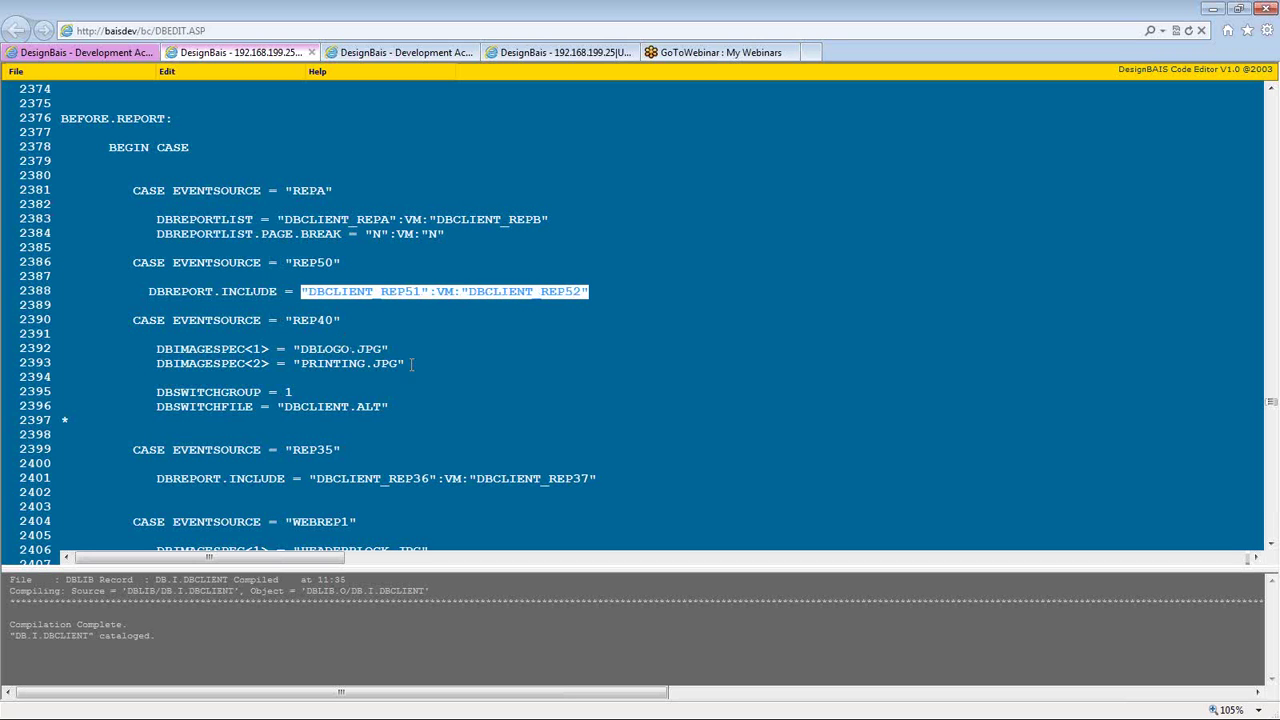
left_click(421, 291)
key("shift+Left")
key("shift+Left")
key("shift+Left")
key("shift+Left")
key("shift+Left")
key("shift+Left")
key("shift+Left")
key("shift+Left")
key("shift+Left")
key("shift+Left")
key("shift+Left")
key("shift+Left")
key("shift+Left")
key("shift+Left")
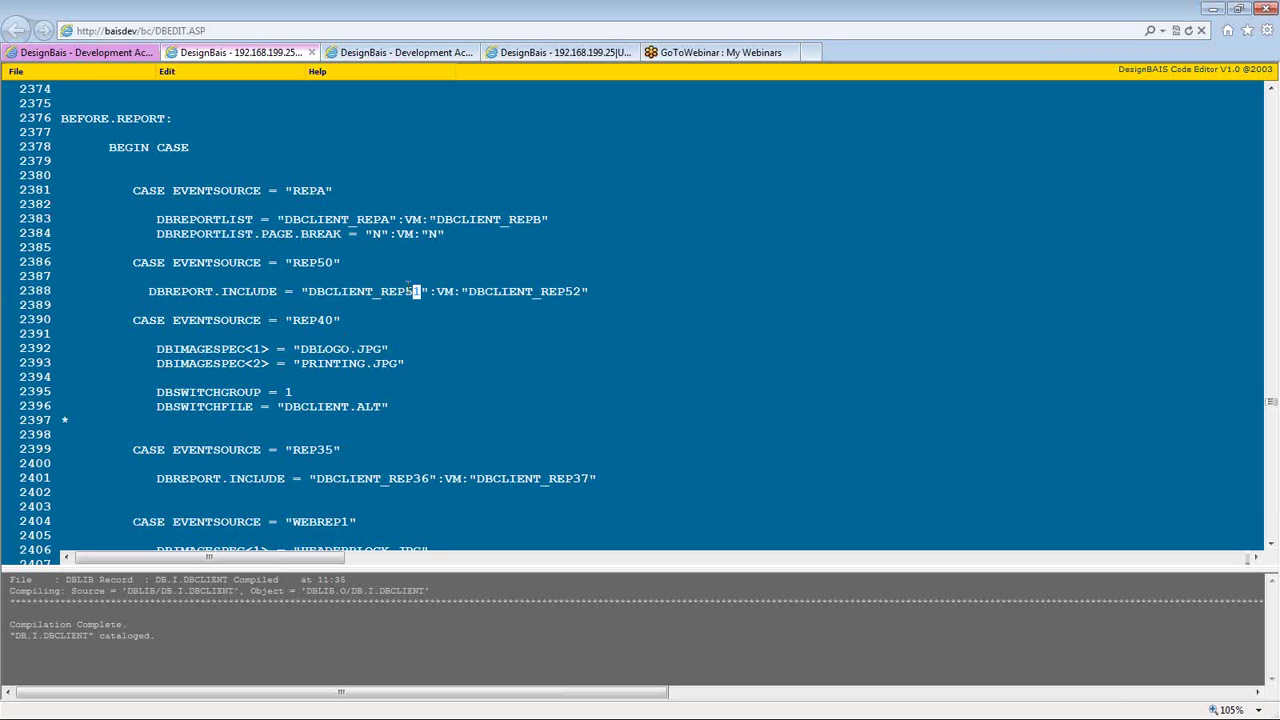
left_click_drag(590, 297, 468, 292)
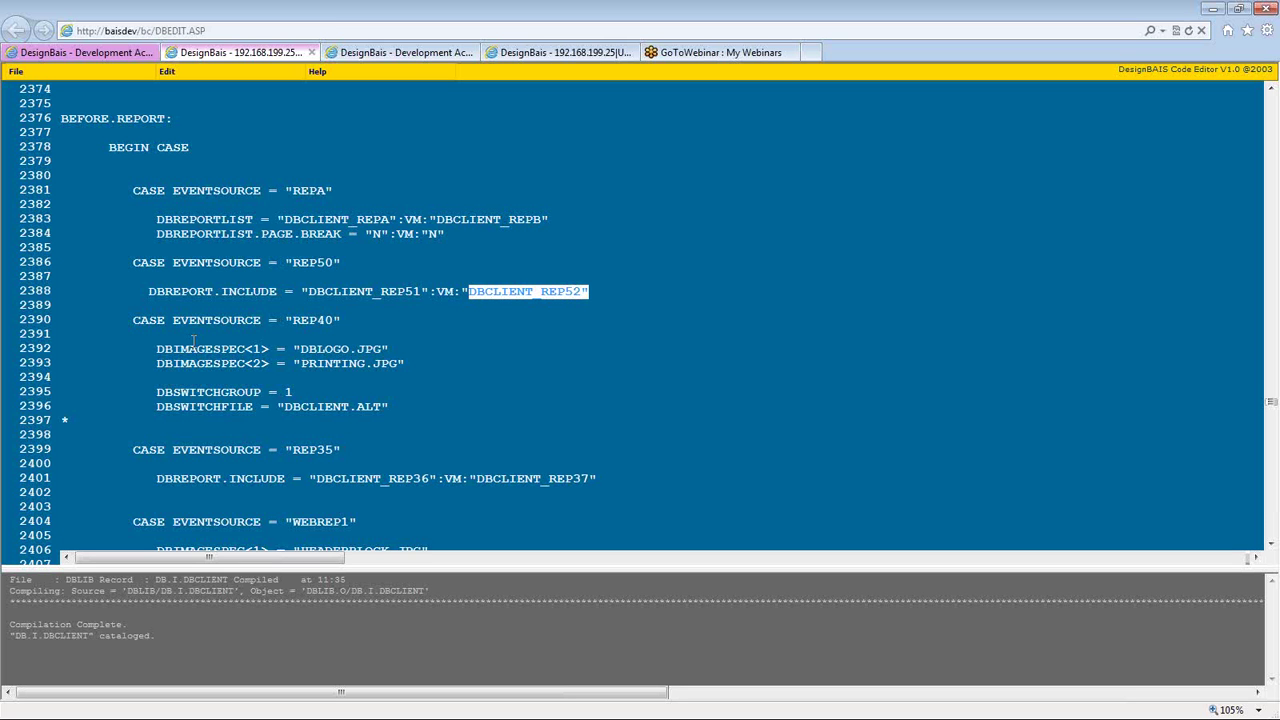
- Inspect the REP50 include line 2388 by selecting parts of it
left_click(592, 292)
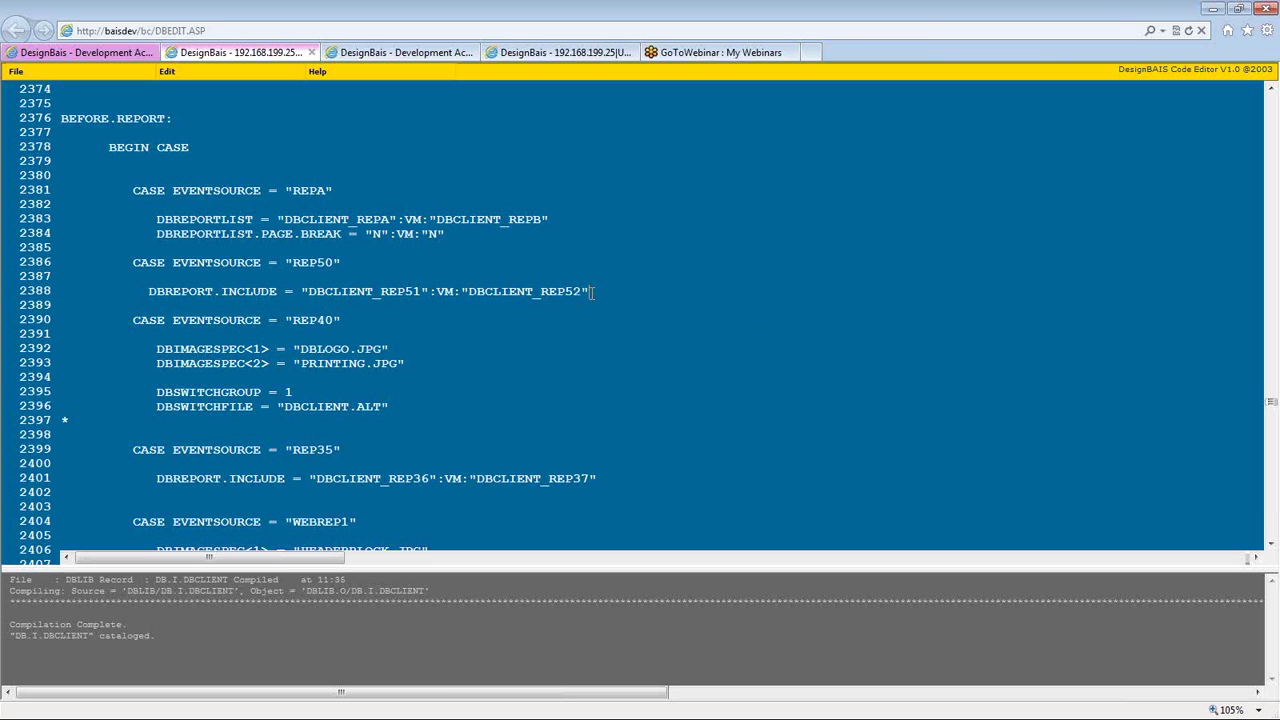
scroll(592, 292, "down", 1)
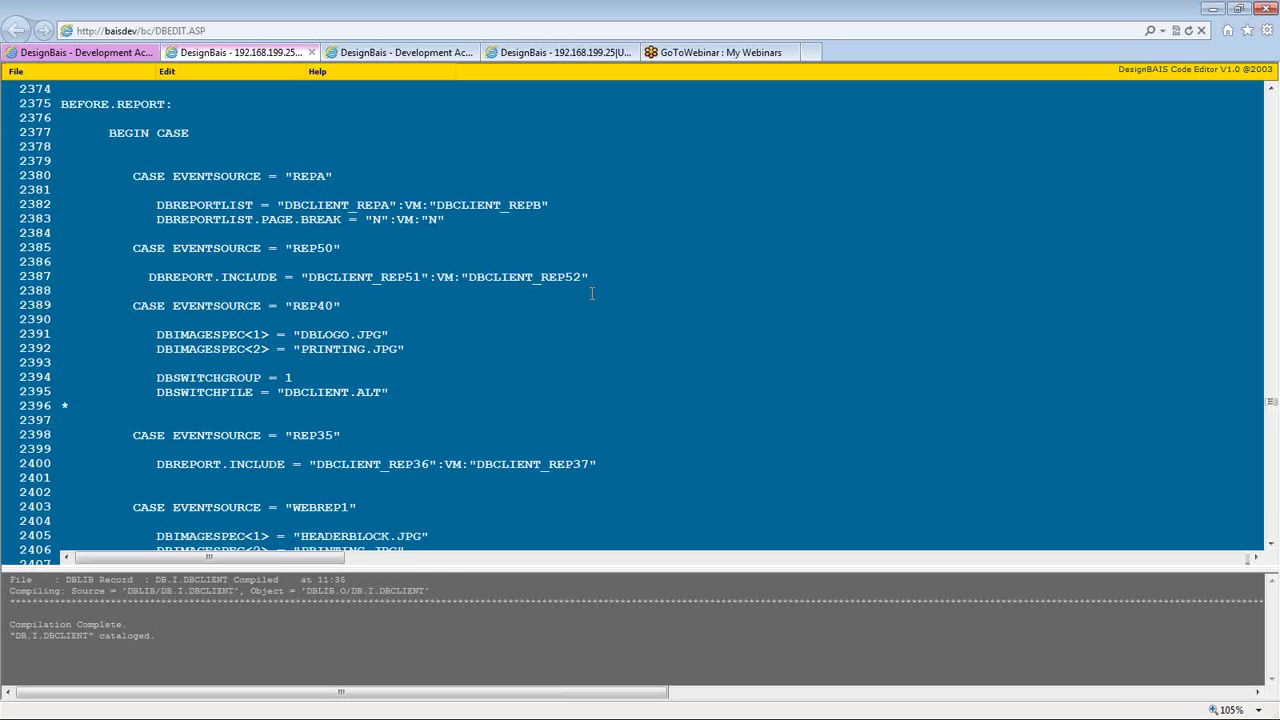
scroll(592, 293, "down", 2)
scroll(592, 293, "up", 2)
key("shift+Home")
key("shift+Home")
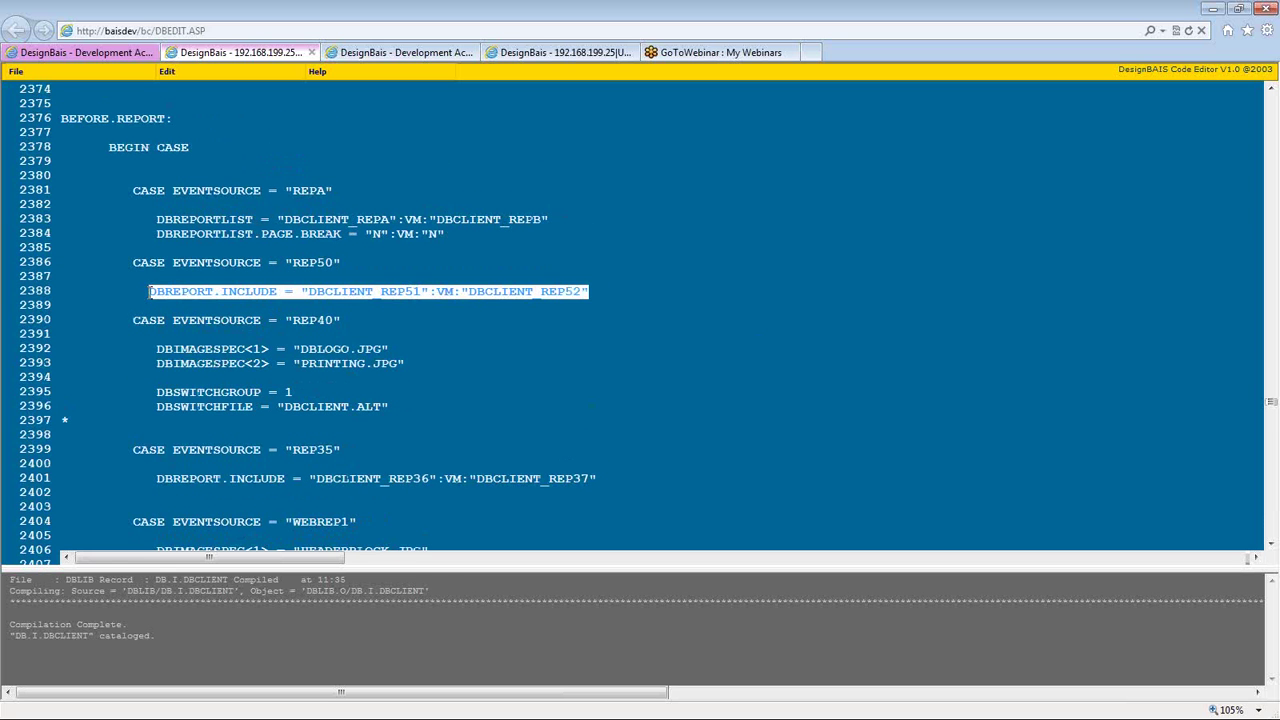
key("Home")
triple_click(341, 291)
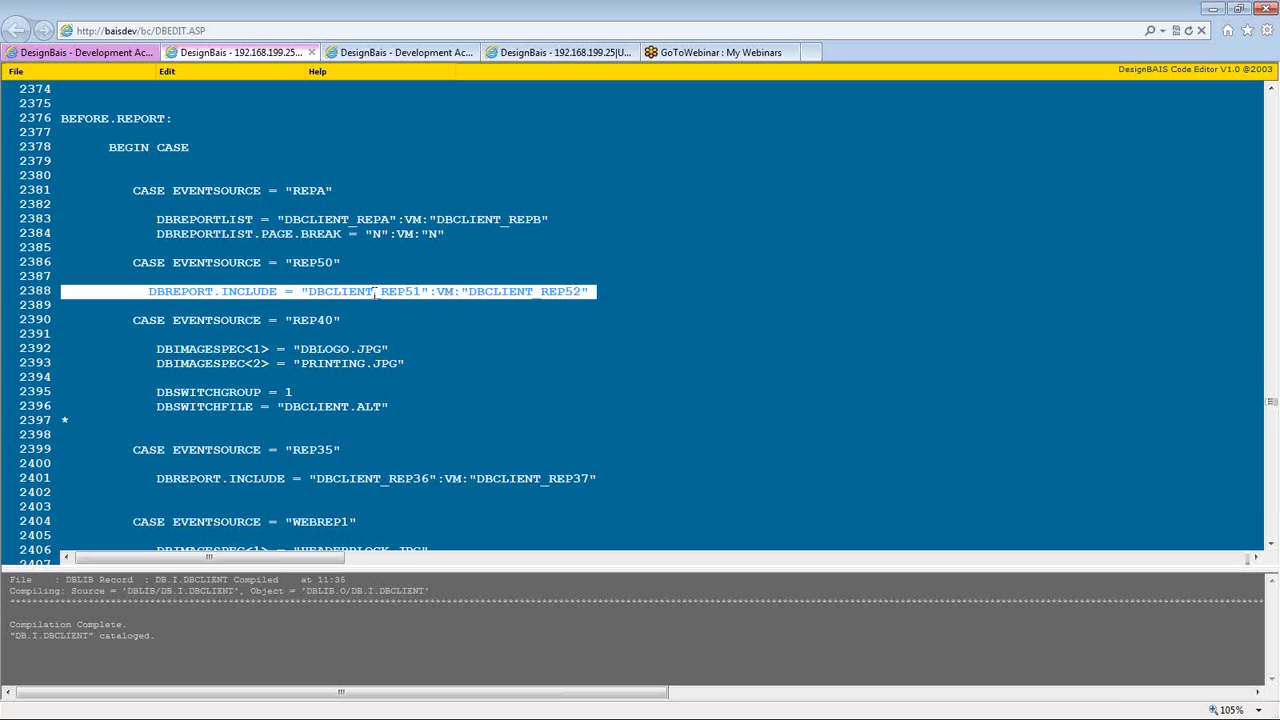
double_click(341, 291)
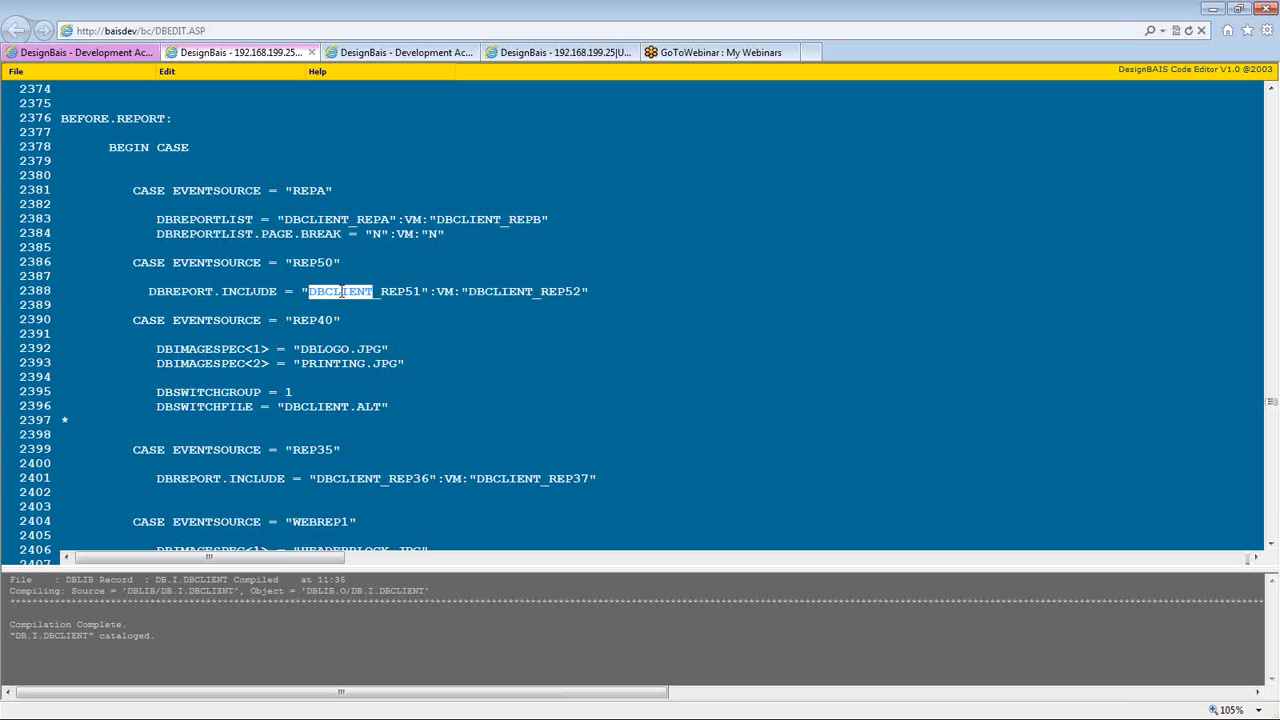
left_click(414, 292)
triple_click(515, 291)
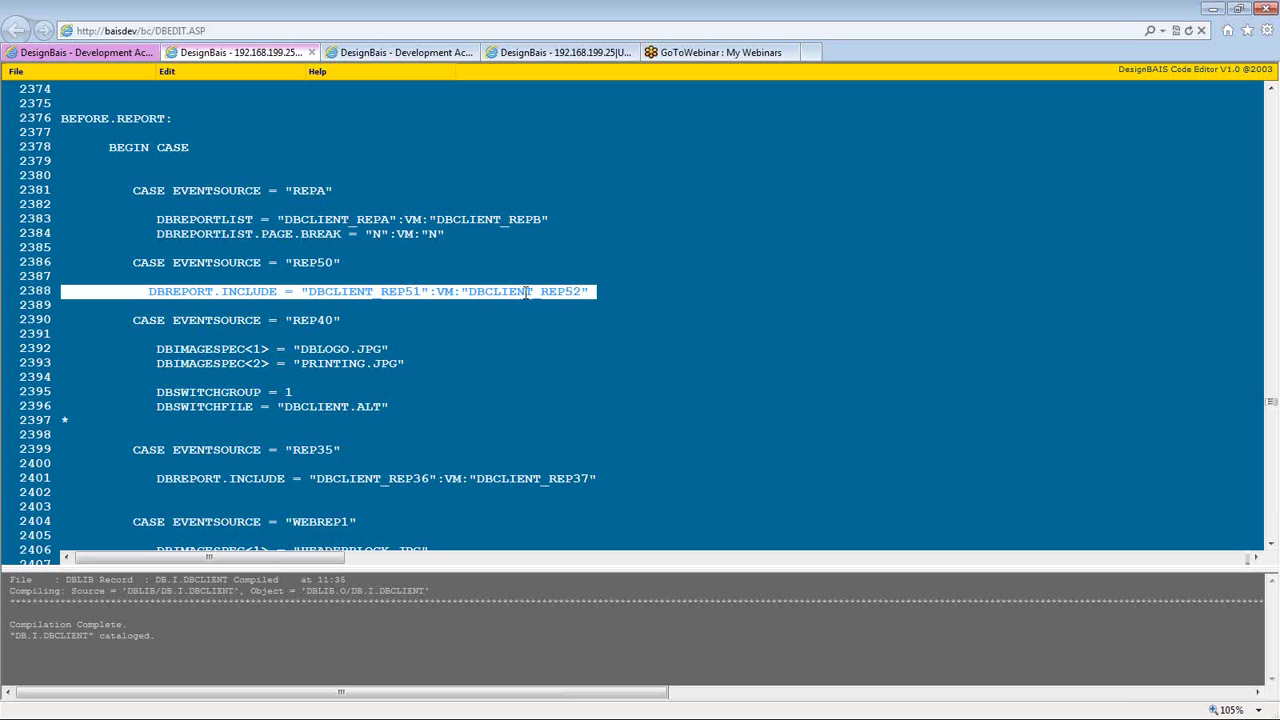
left_click(593, 291)
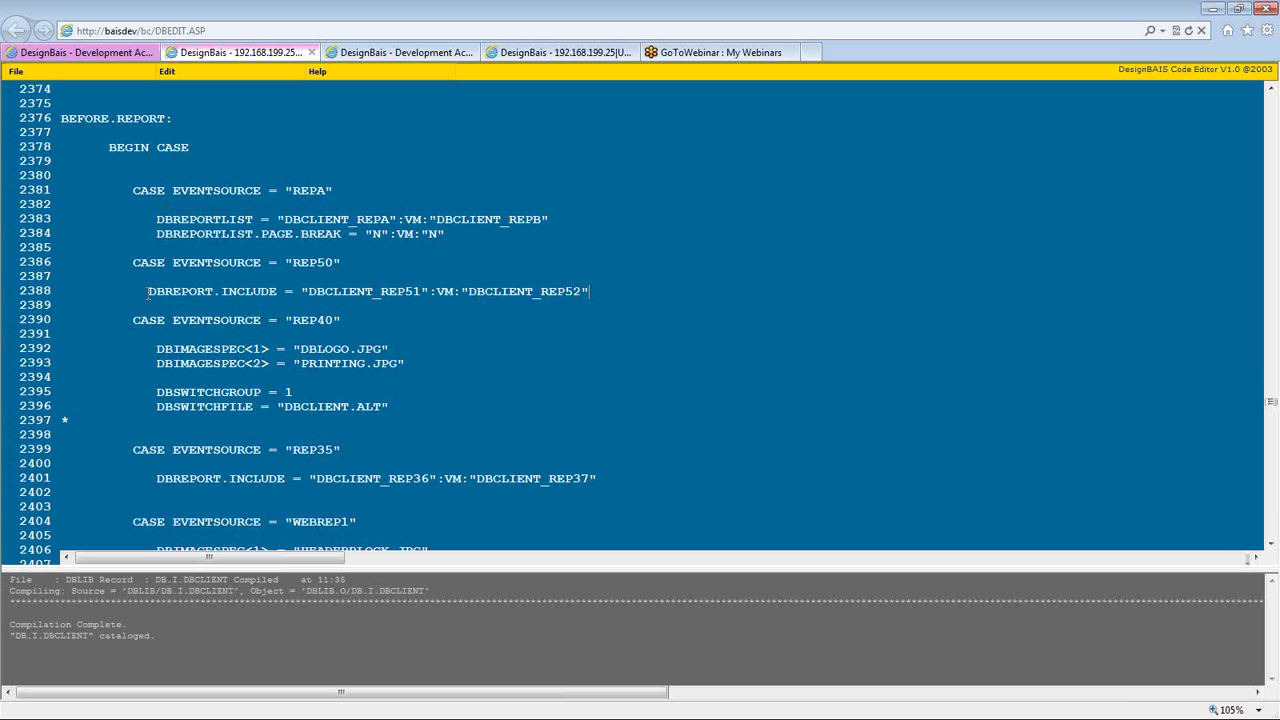
- Highlight the DBREPORT.INCLUDE statement and the included report names DBCLIENT_REP51 and DBCLIENT_REP52
left_click_drag(148, 291, 590, 291)
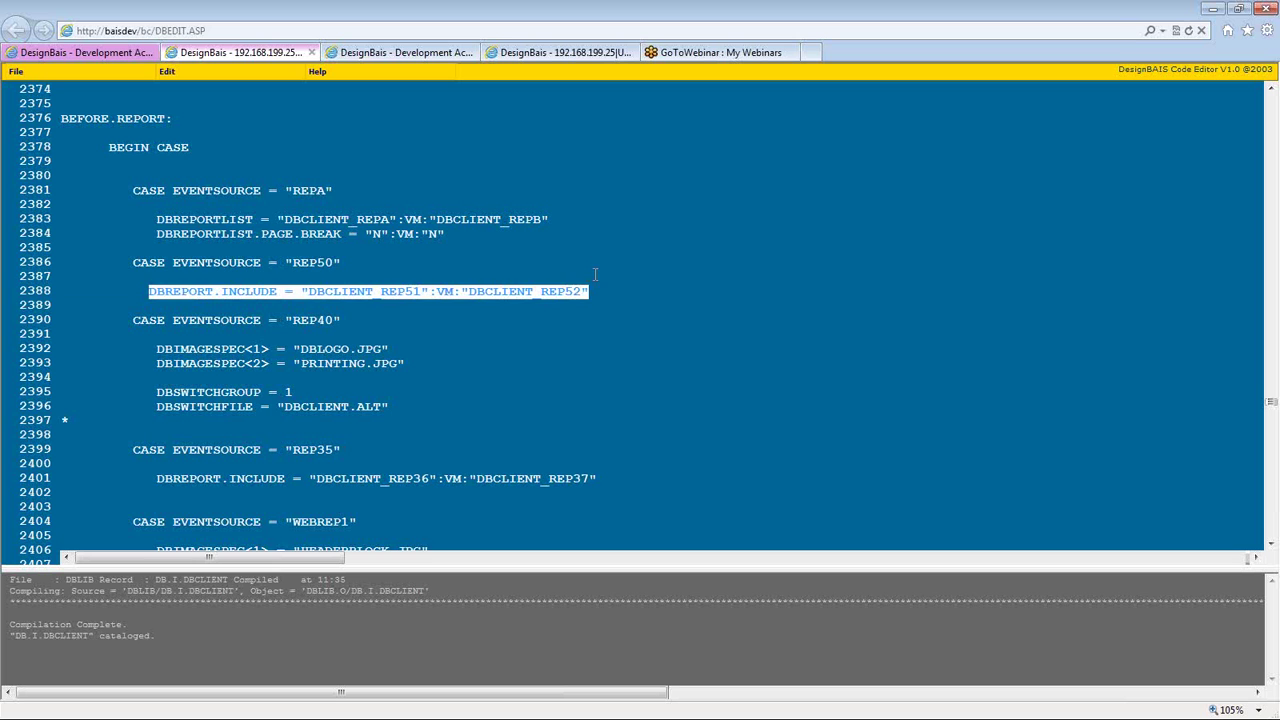
left_click(595, 291)
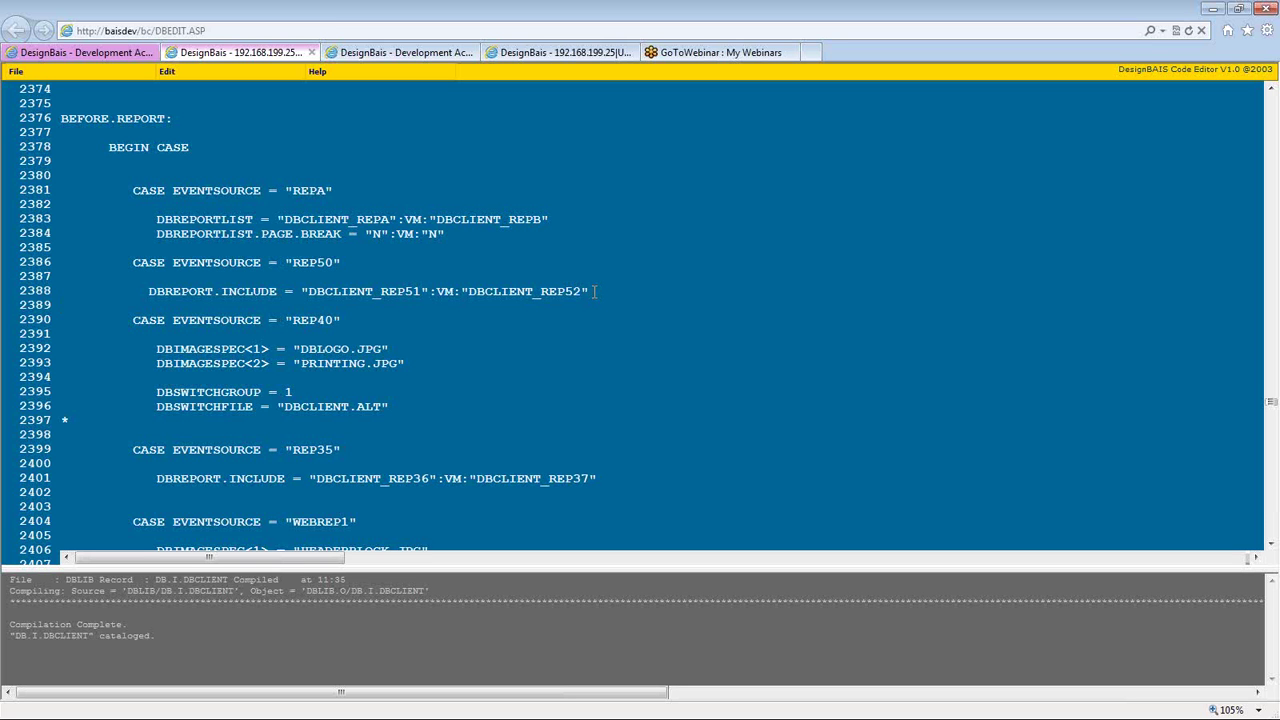
left_click_drag(283, 291, 148, 291)
left_click(155, 309)
left_click_drag(590, 292, 468, 292)
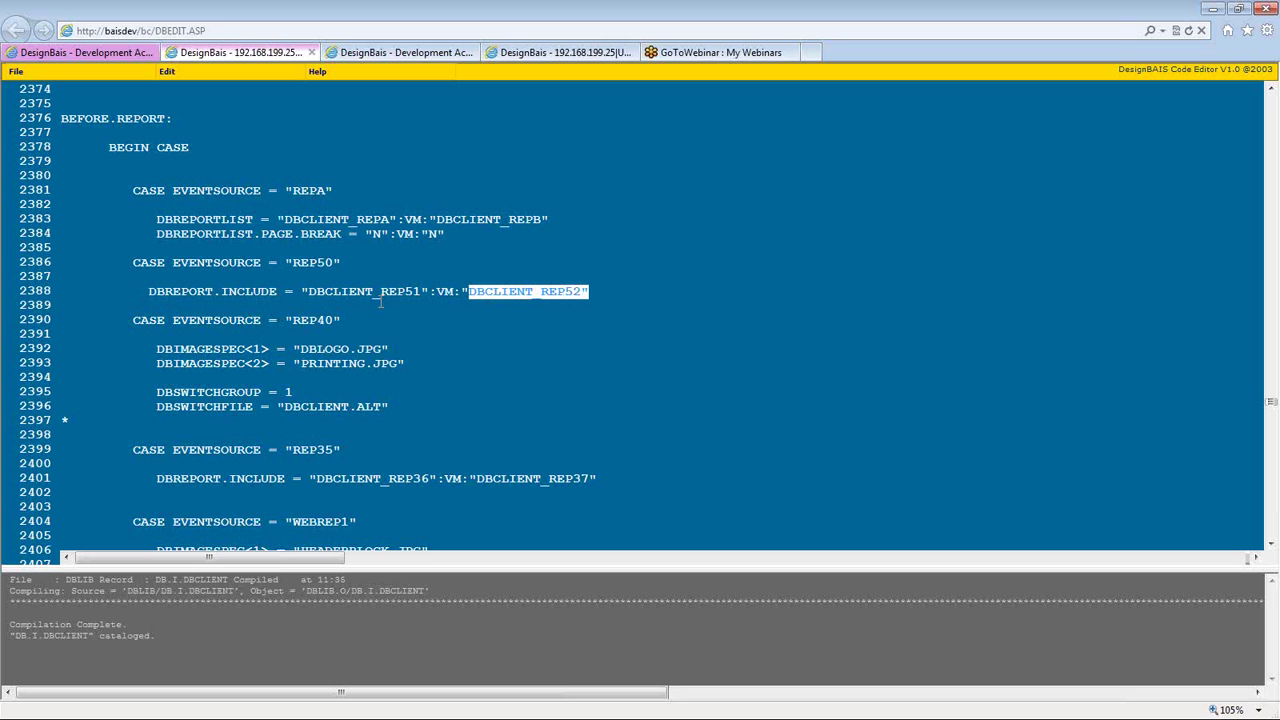
left_click_drag(455, 291, 621, 290)
left_click(592, 291)
left_click_drag(592, 291, 303, 291)
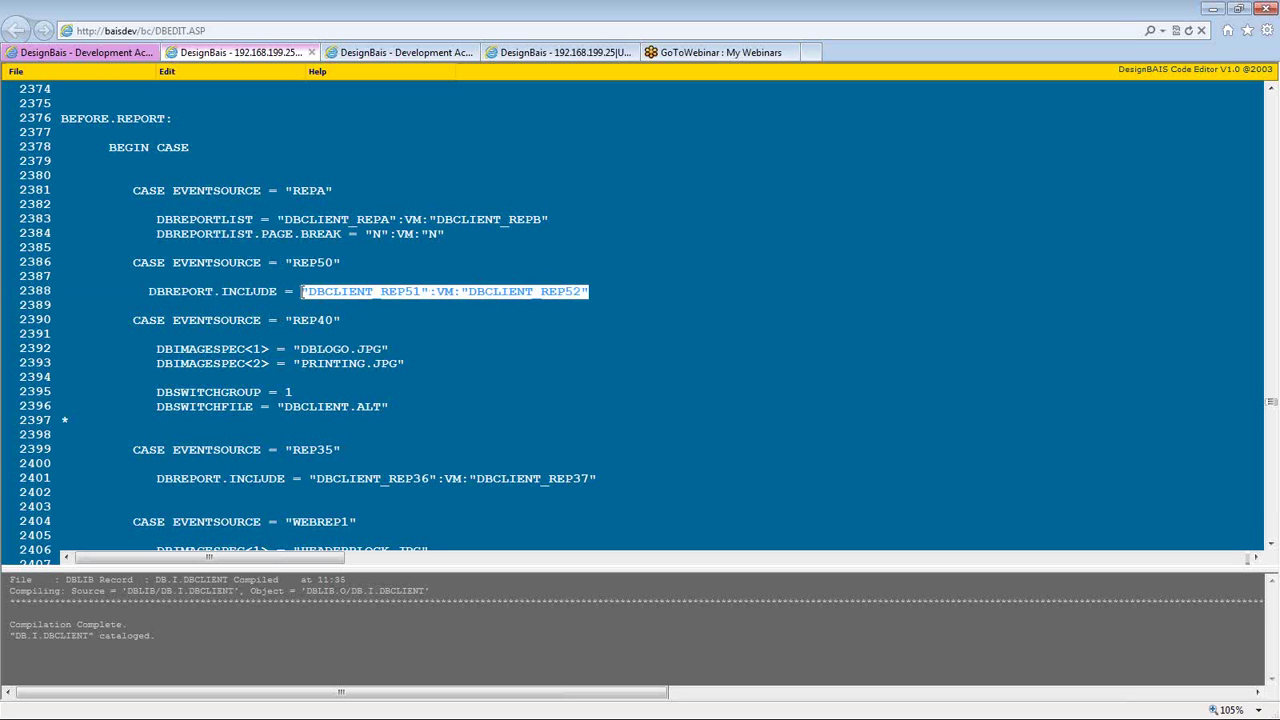
left_click(303, 291)
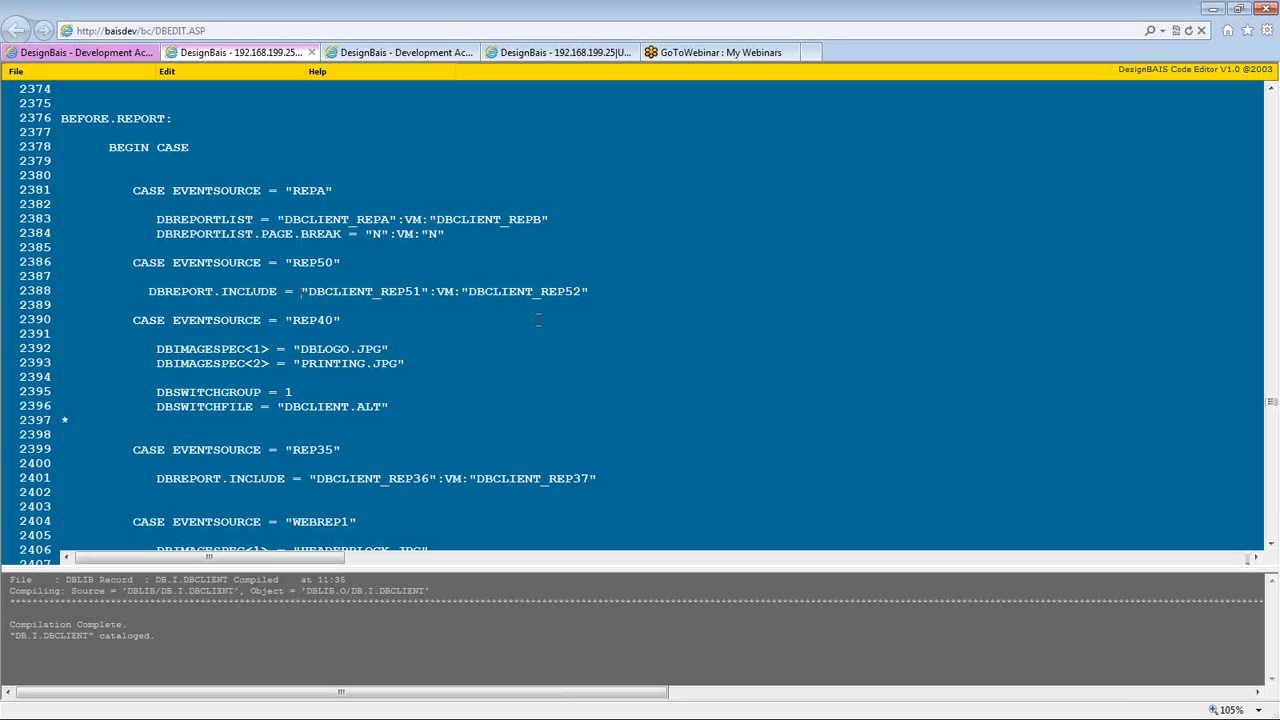
left_click_drag(597, 289, 458, 291)
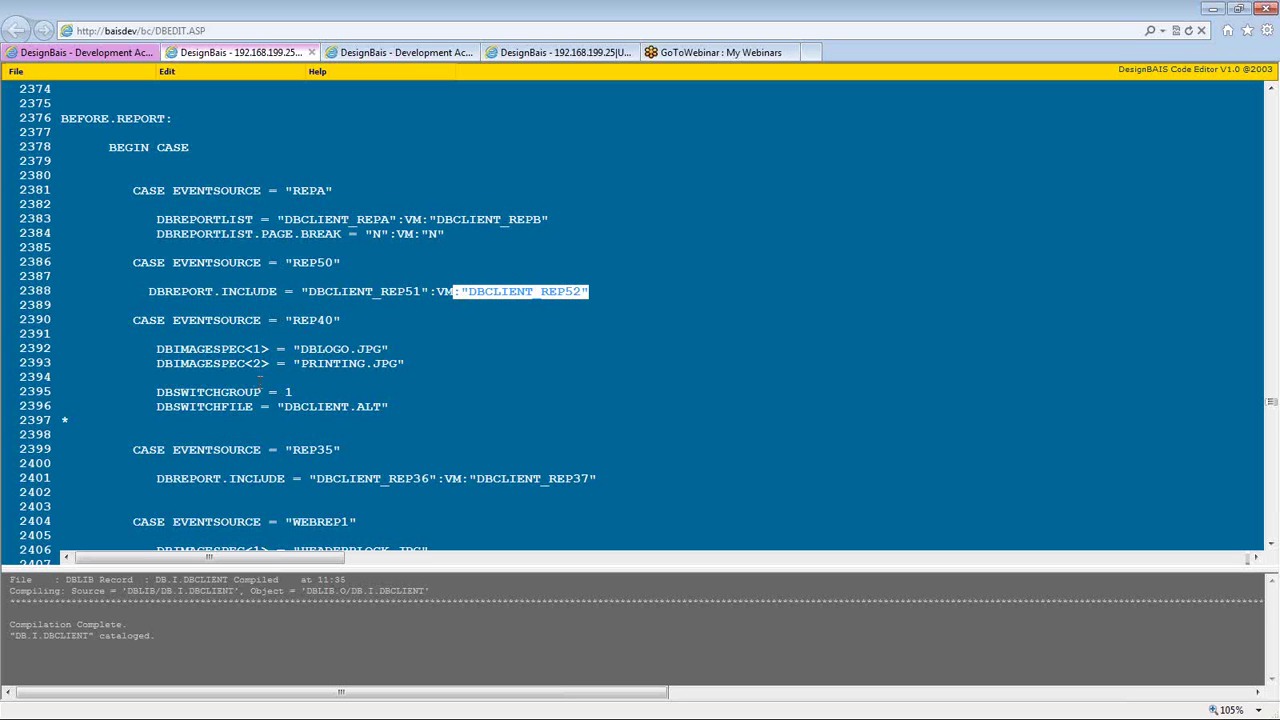
left_click(179, 362)
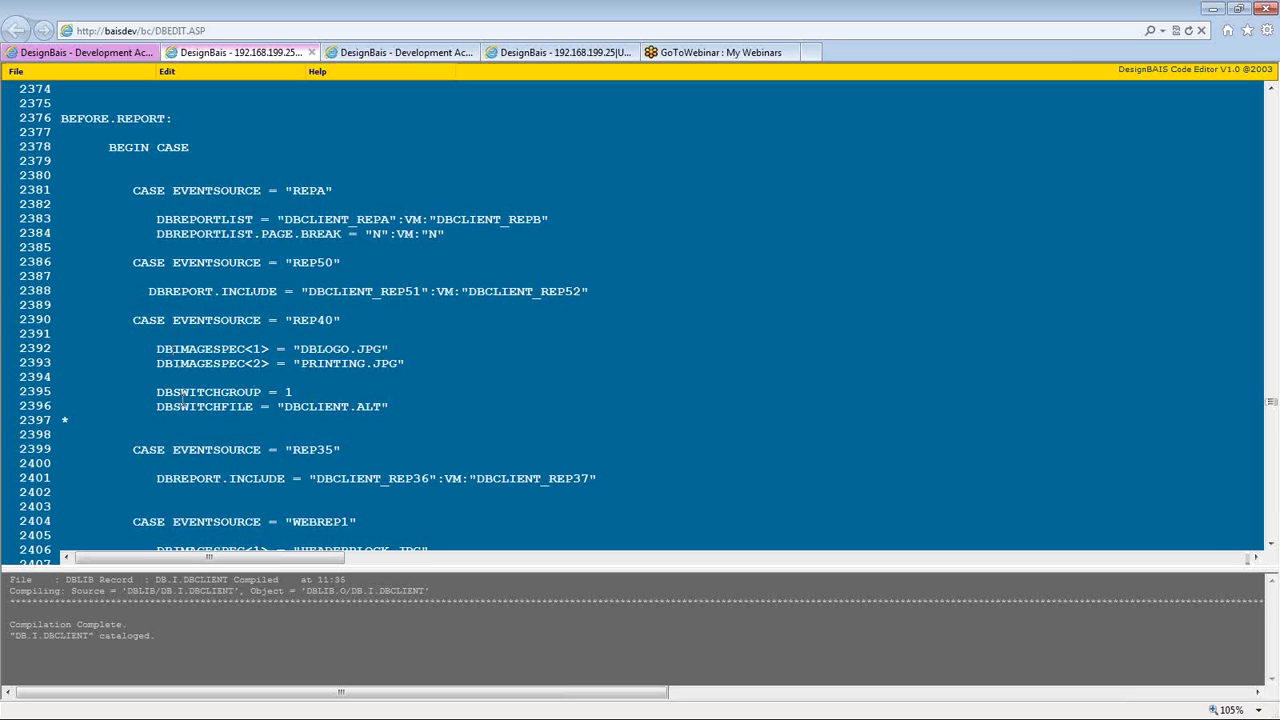
- Highlight the REP40 switch lines: DBSWITCHGROUP value 1 and switch file DBCLIENT.ALT
left_click_drag(392, 407, 159, 393)
left_click(159, 393)
left_click_drag(388, 407, 178, 395)
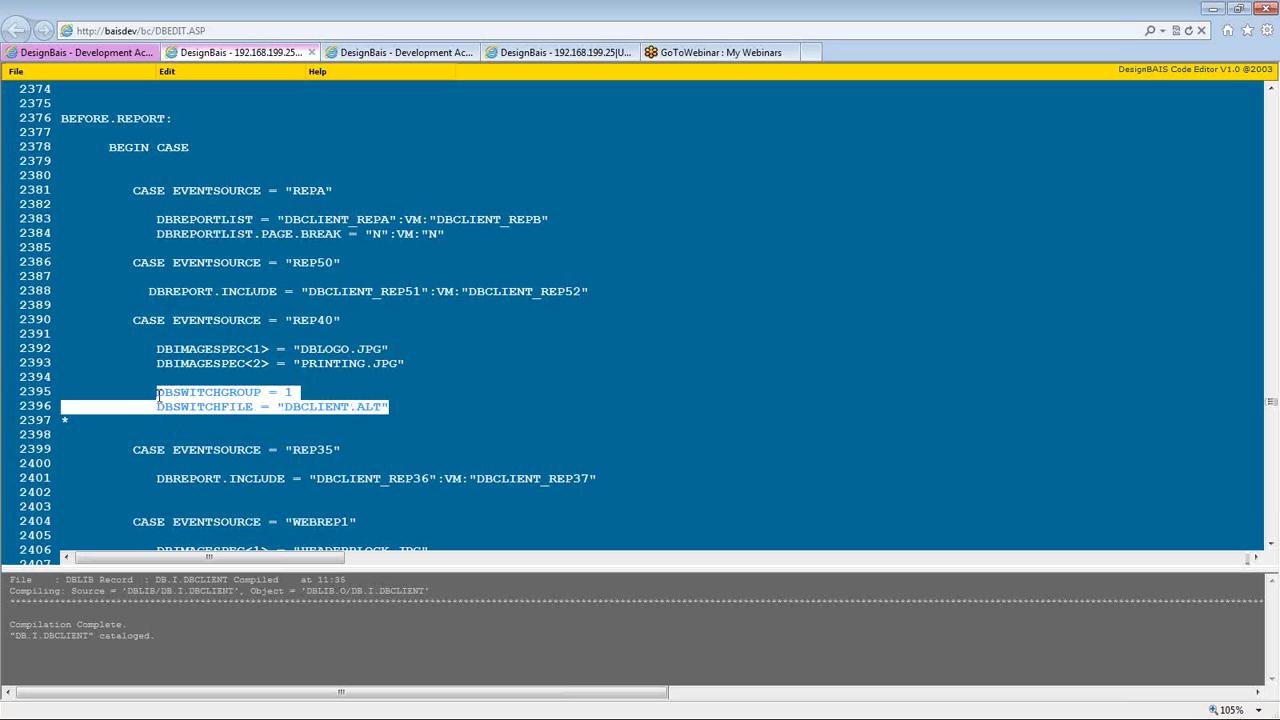
left_click(158, 399)
mouse_move(157, 392)
left_mouse_down()
mouse_move(290, 393)
mouse_move(255, 407)
mouse_move(156, 407)
left_mouse_up()
left_click(288, 393)
left_click_drag(393, 406, 278, 406)
left_click(278, 407)
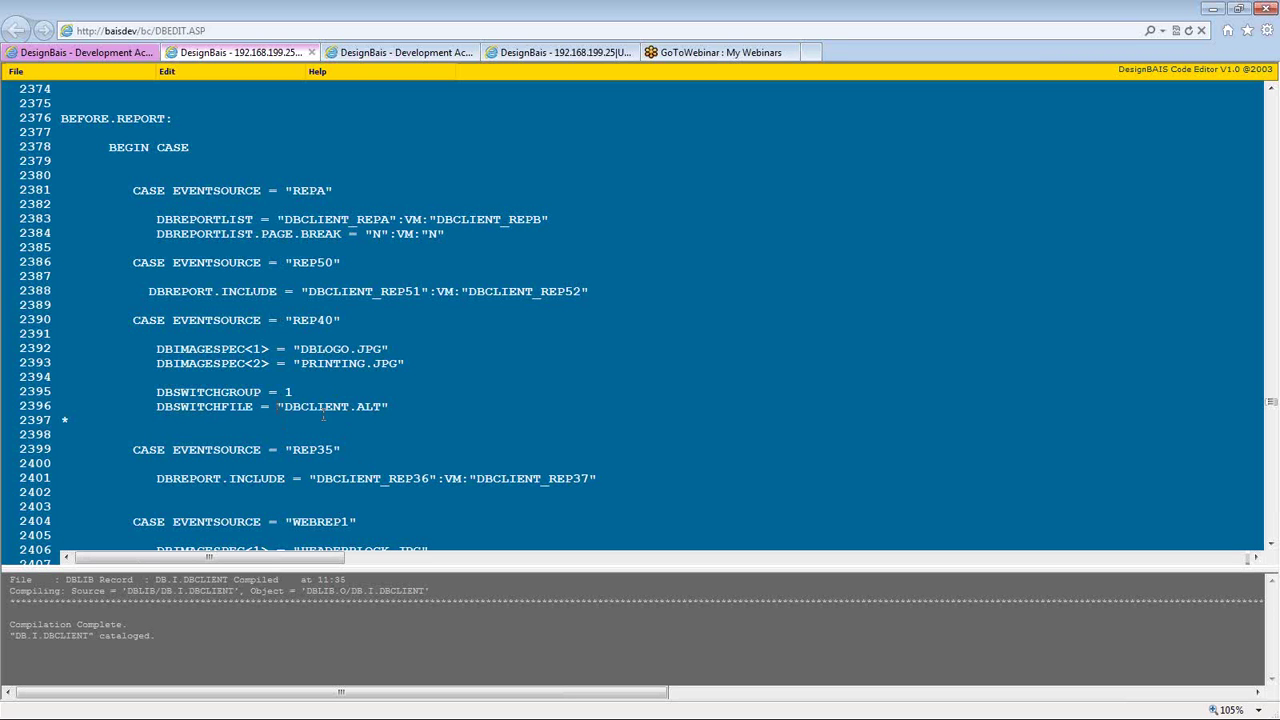
double_click(296, 392)
left_click_drag(285, 406, 381, 406)
- Highlight the BEFORE.REPORT label, the DBSWITCHGROUP word and the DBSWITCHFILE line
double_click(87, 118)
double_click(230, 392)
triple_click(297, 407)
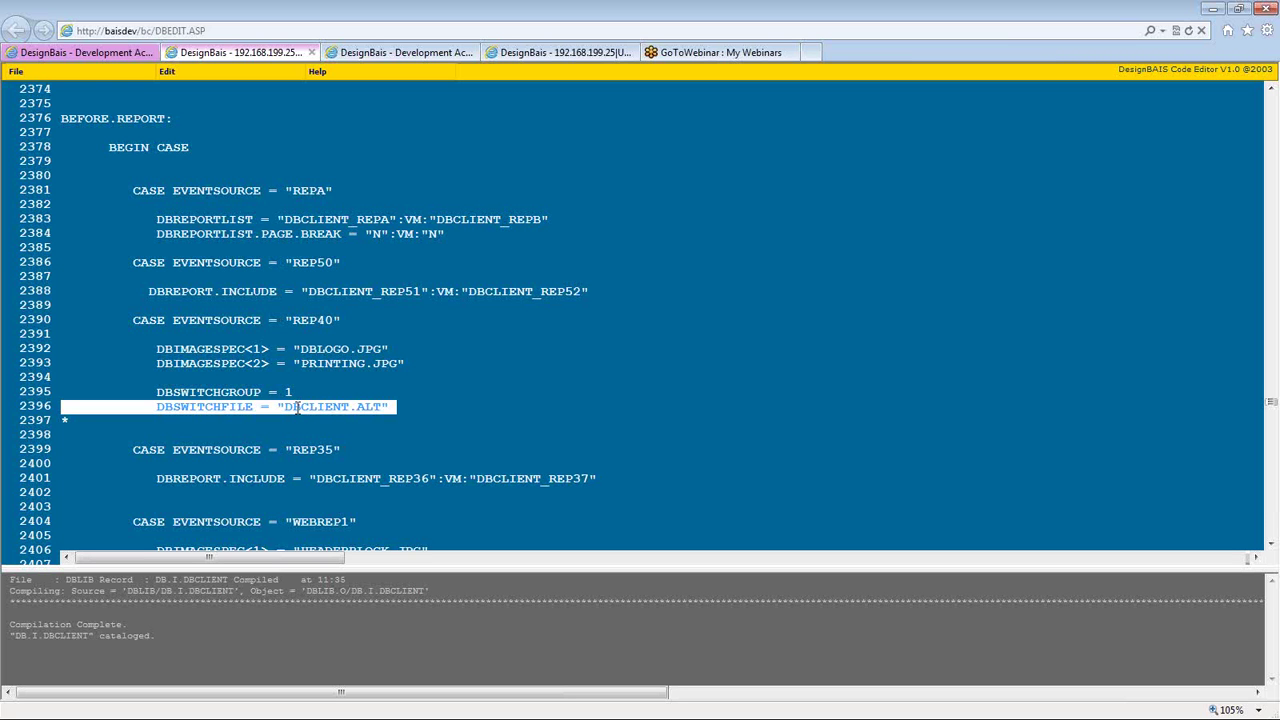
double_click(326, 407)
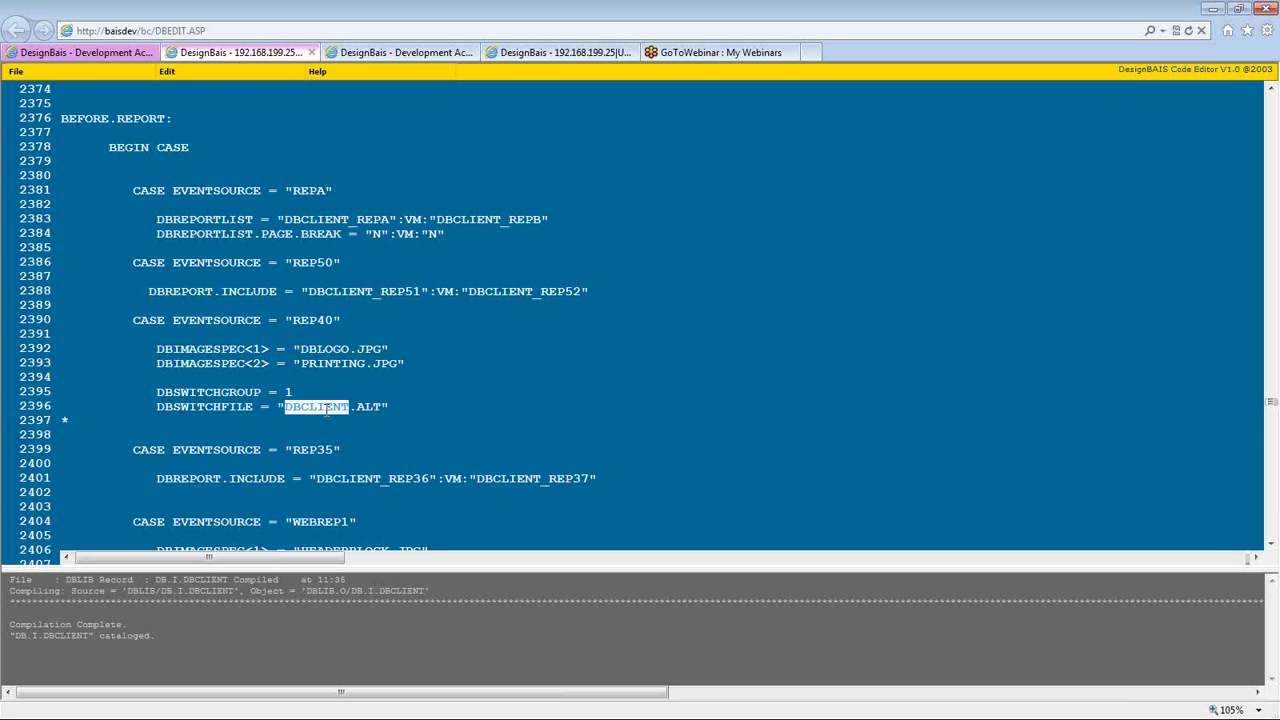
- Try switch file DBCLIENT.SALES.2010 with group 1, then restore the .ALT suffix
left_click(383, 408)
key("BackSpace")
key("BackSpace")
key("BackSpace")
type("ALT")
key("BackSpace")
key("BackSpace")
key("BackSpace")
key("BackSpace")
type(".SALES.2010")
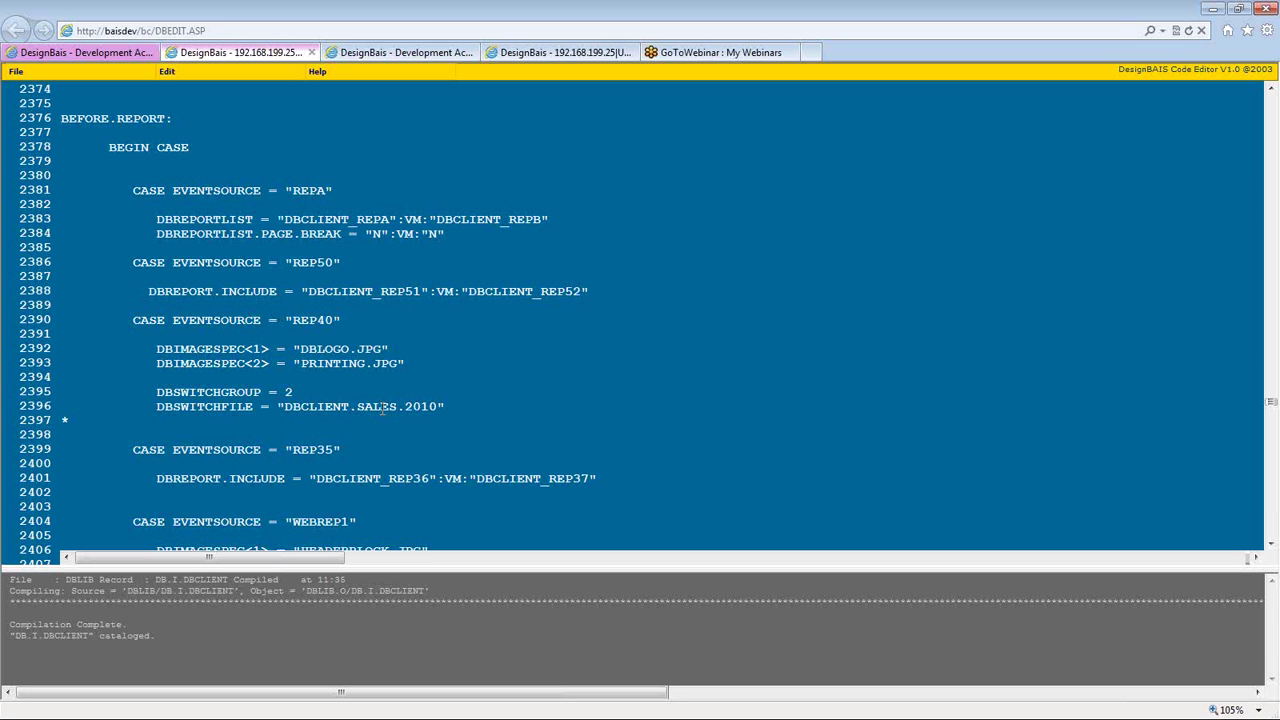
key("BackSpace")
type("1")
key("shift+End")
key("shift+Left")
key("Delete")
type(".ALT")
- Set the switch group to 1 and try appending a VM:4 second group value
key("shift+Left")
type("1")
double_click(382, 407)
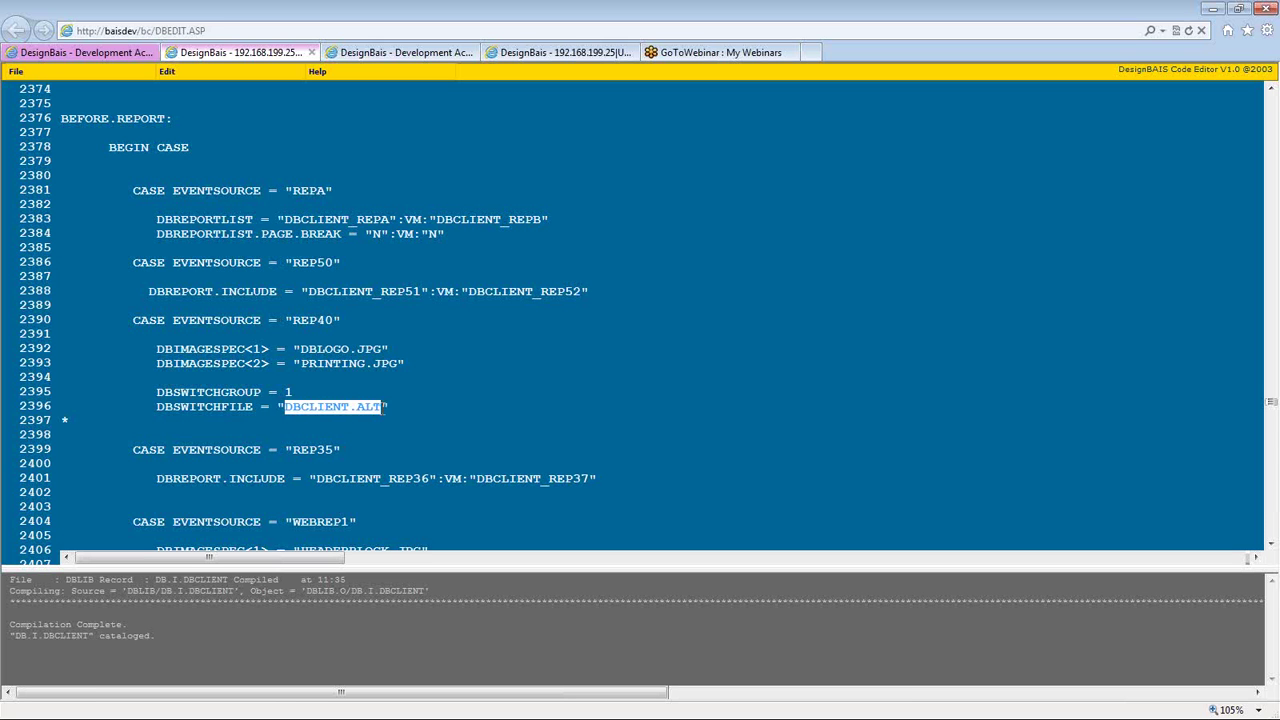
key("Up")
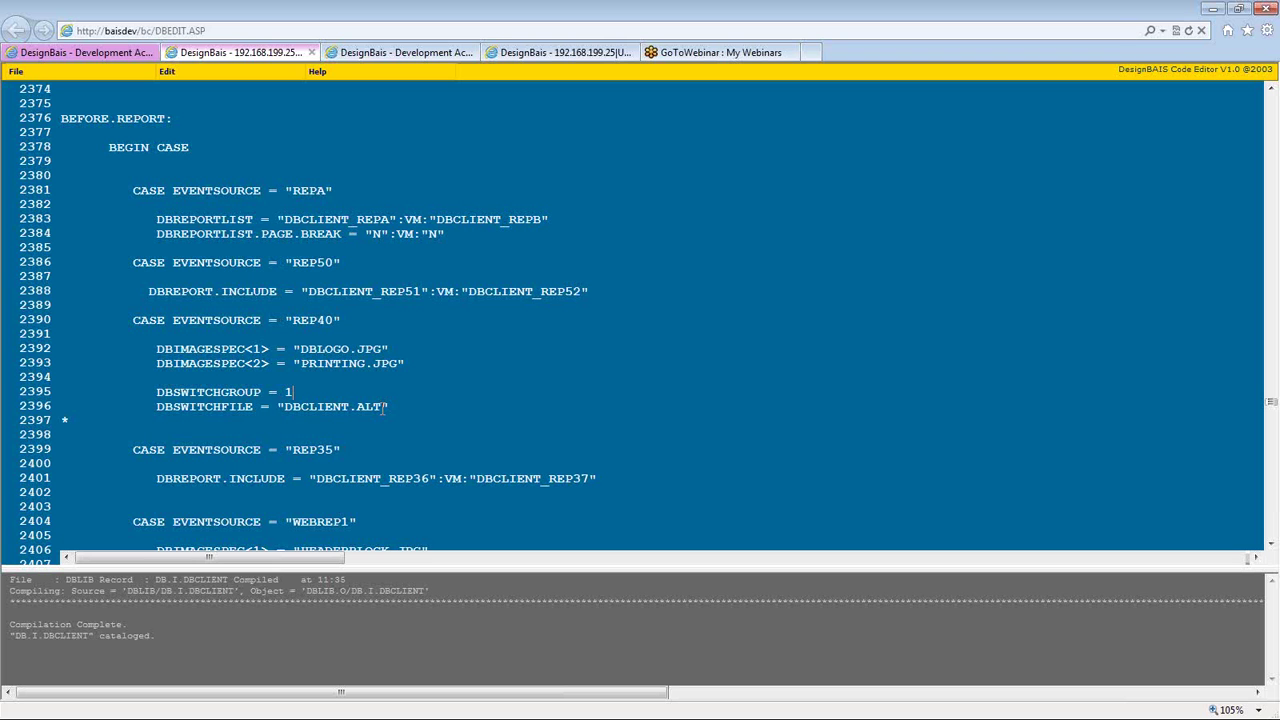
key("shift+Left")
key("Right")
type(":vm:")
key("BackSpace")
key("BackSpace")
type("VM:4")
- Try a second DBCLIENT.ALT file value, then remove the extra file and group values
key("shift+Left")
key("shift+Left")
key("shift+Left")
key("shift+Left")
key("shift+Left")
key("shift+Left")
key("shift+Left")
key("shift+Left")
key("shift+Left")
key("shift+Left")
key("shift+Left")
key("shift+Left")
key("shift+Left")
key("shift+Left")
key("ctrl+c")
left_click(384, 407)
type(":VM:")
key("ctrl+v")
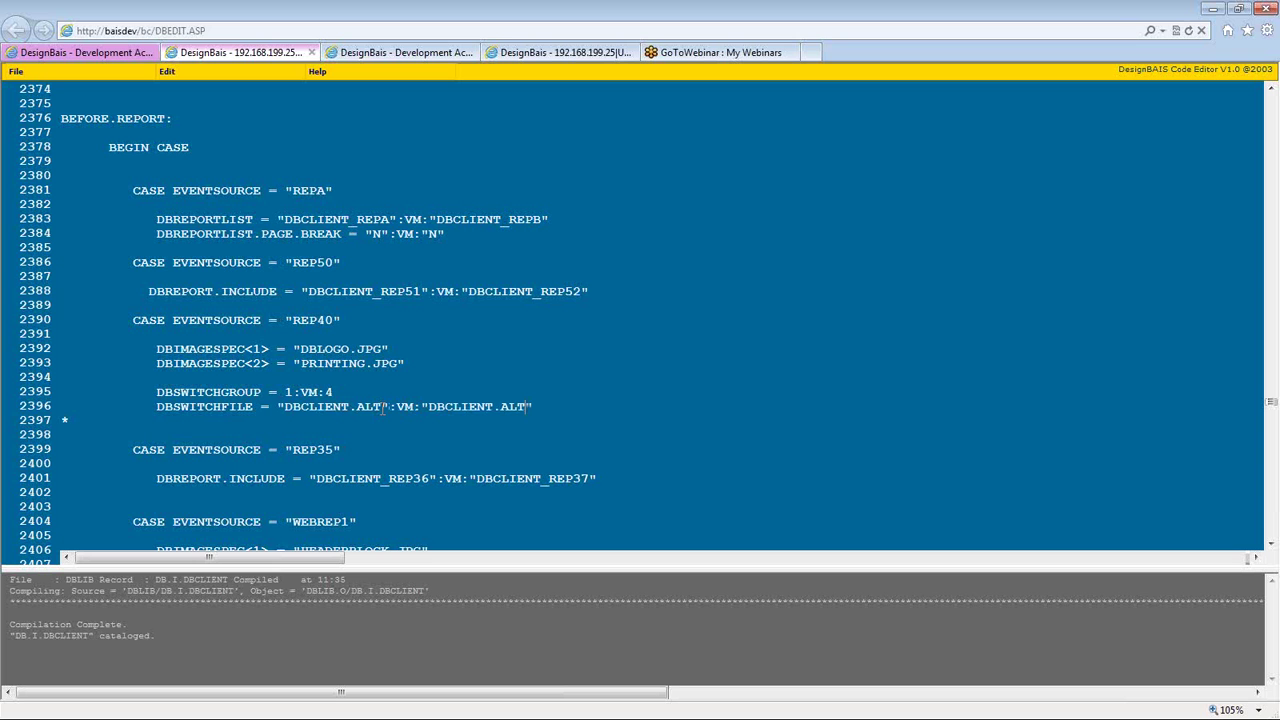
key("shift+Left")
key("shift+Left")
key("shift+Left")
key("shift+Left")
key("shift+Left")
key("shift+Left")
key("shift+Left")
key("shift+Left")
key("shift+Left")
key("shift+Left")
key("shift+Left")
key("shift+Left")
key("shift+Left")
key("shift+Left")
key("shift+Left")
key("shift+Left")
key("shift+Left")
key("shift+Left")
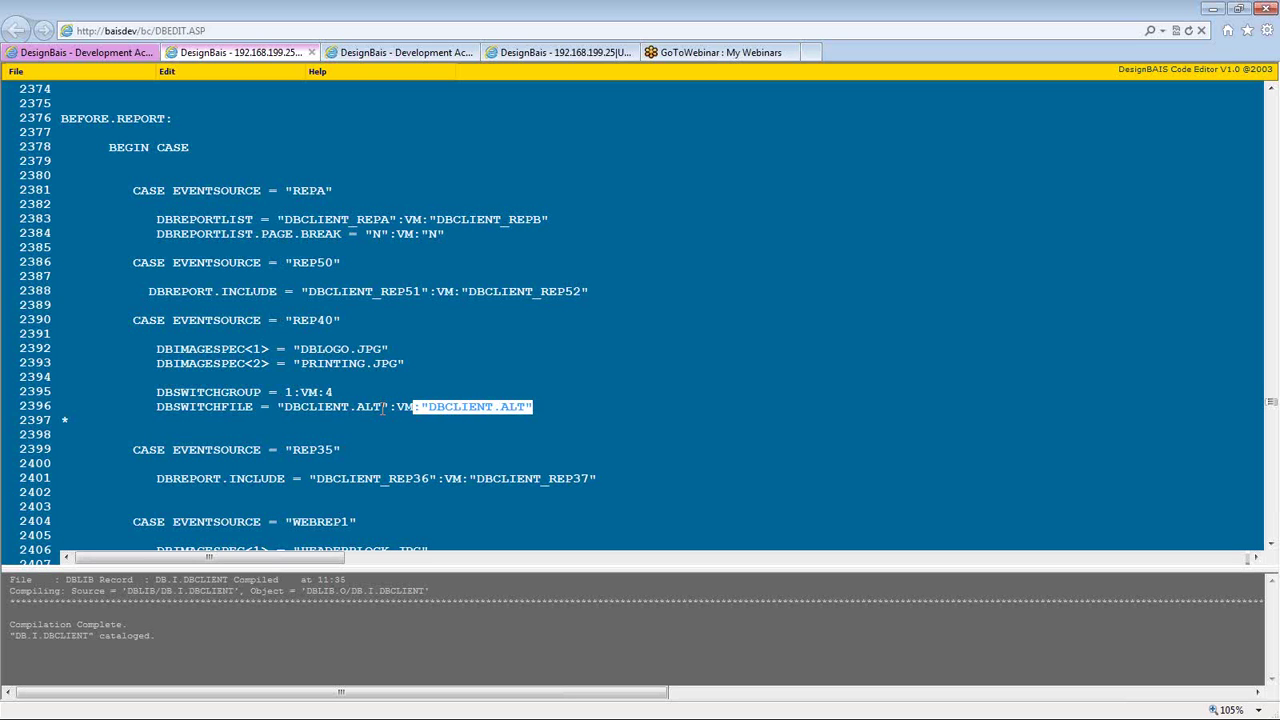
key("Delete")
key("BackSpace")
key("BackSpace")
key("BackSpace")
key("BackSpace")
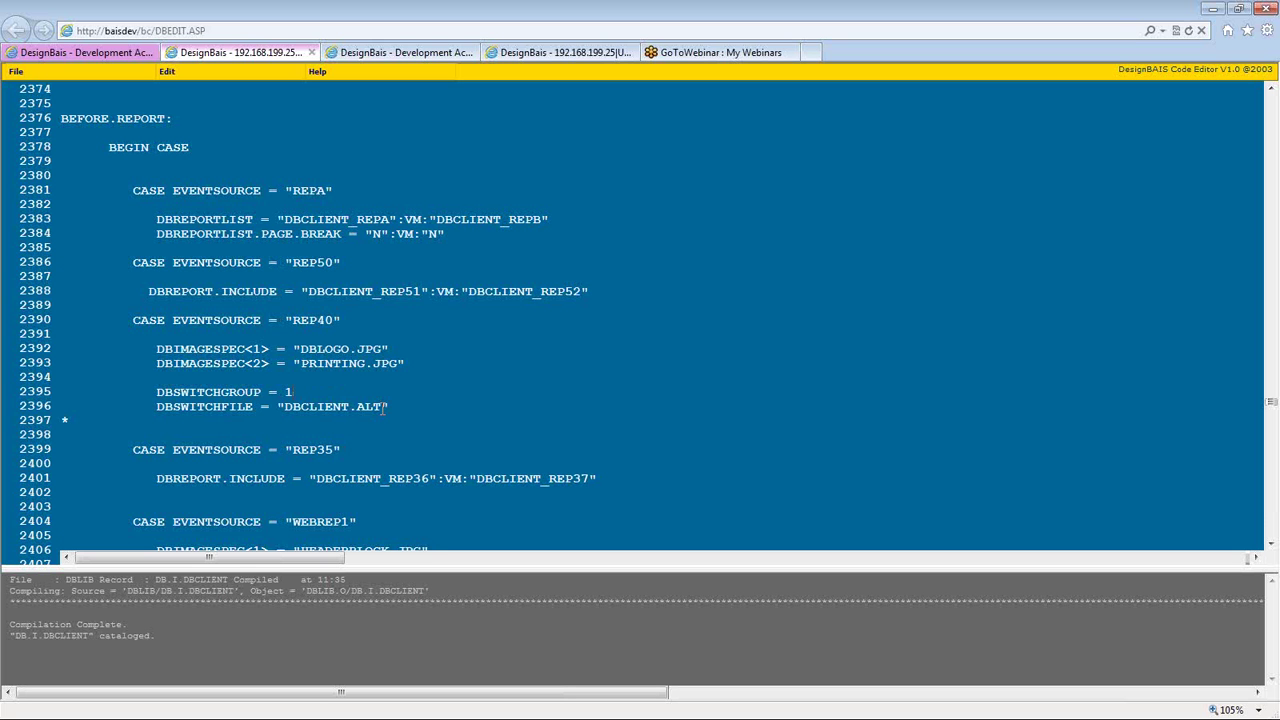
- Scroll down to the DBEMAILTO line, deselect it, and go to the first development account page
scroll(395, 404, "down", 1)
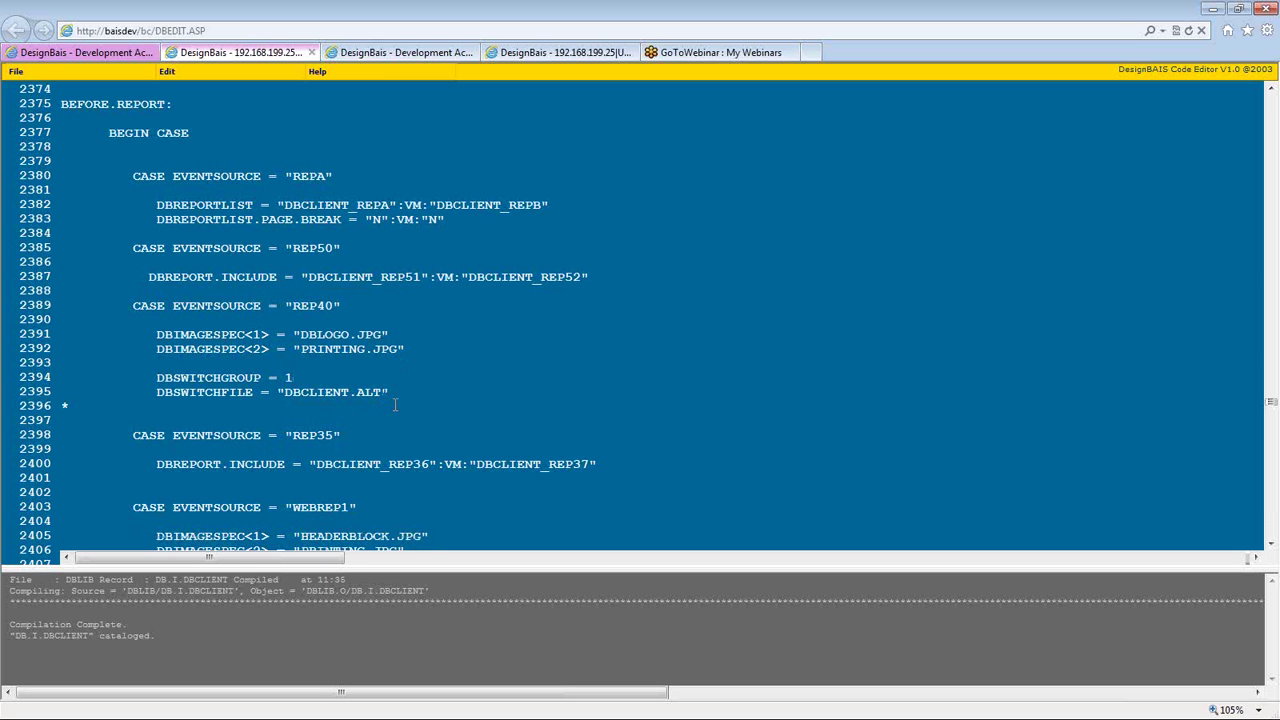
scroll(395, 404, "down", 2)
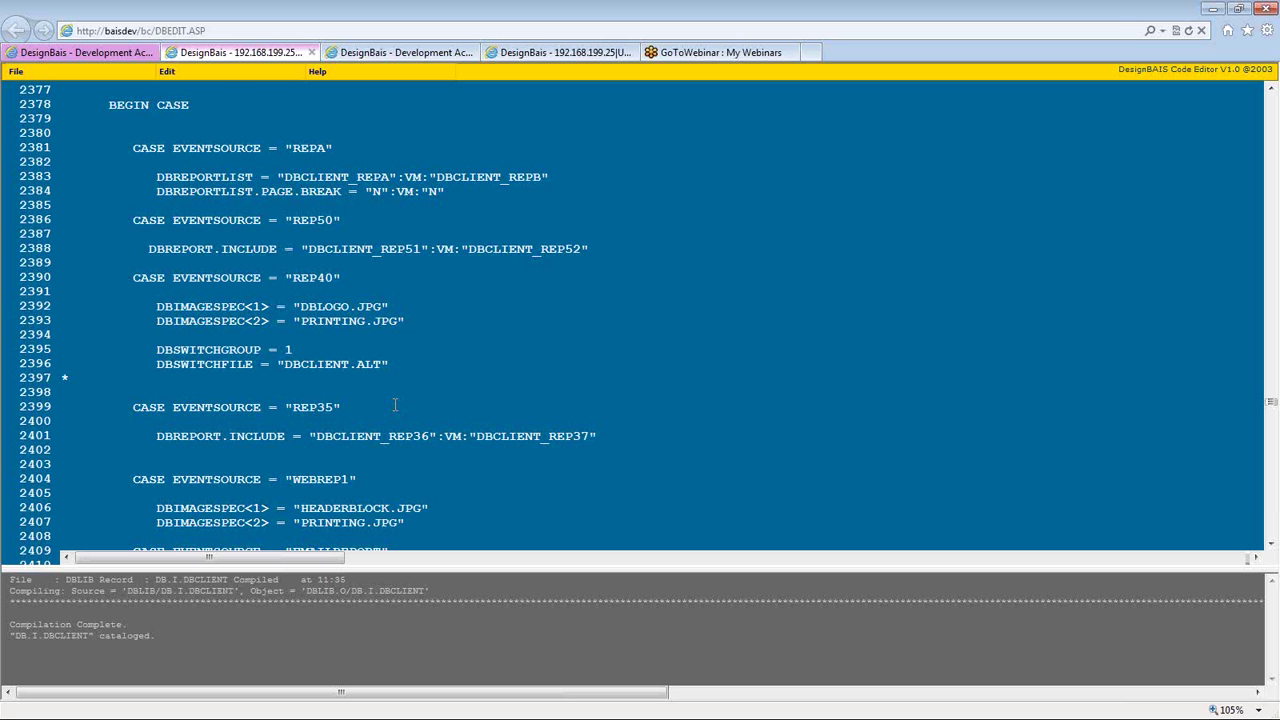
scroll(395, 404, "down", 2)
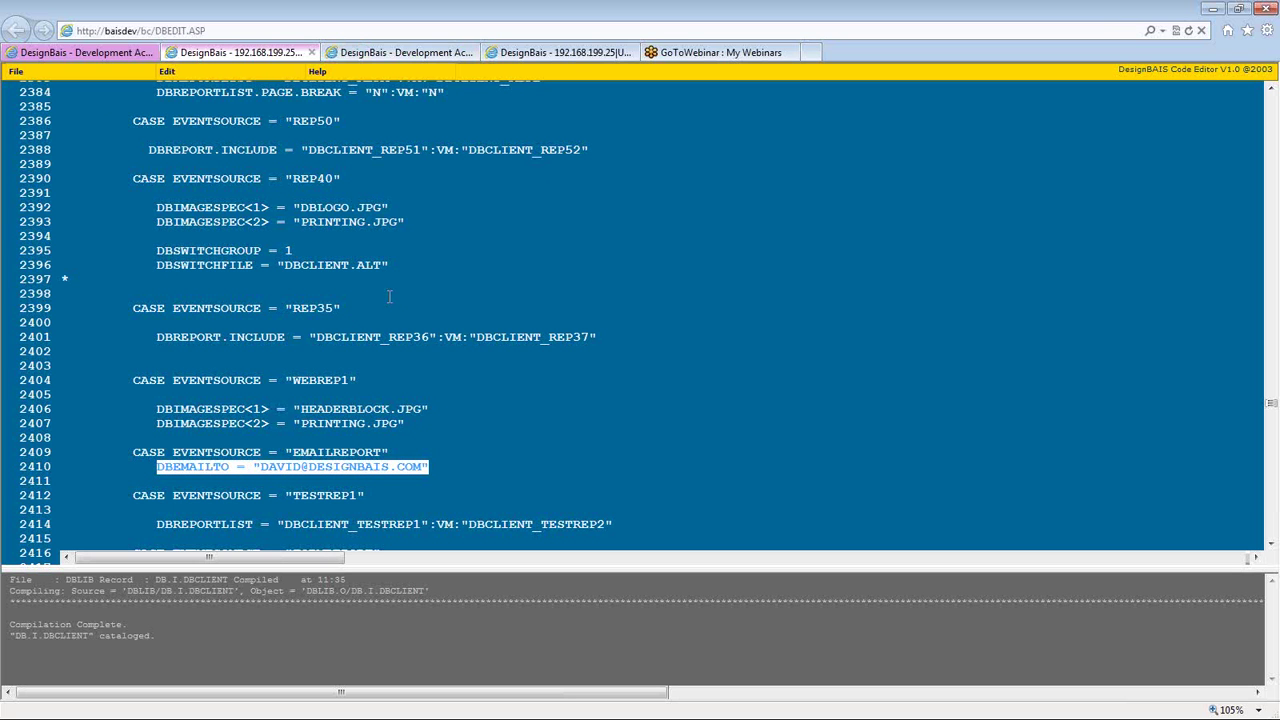
left_click(382, 158)
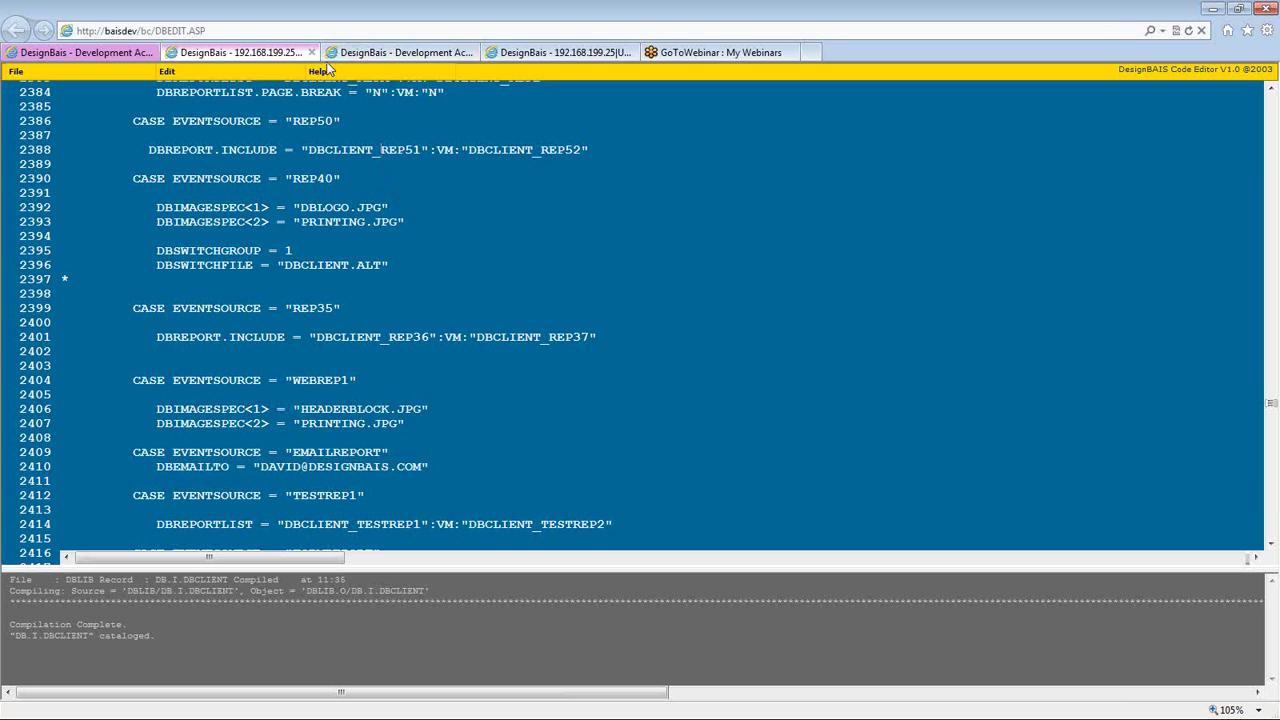
left_click(122, 52)
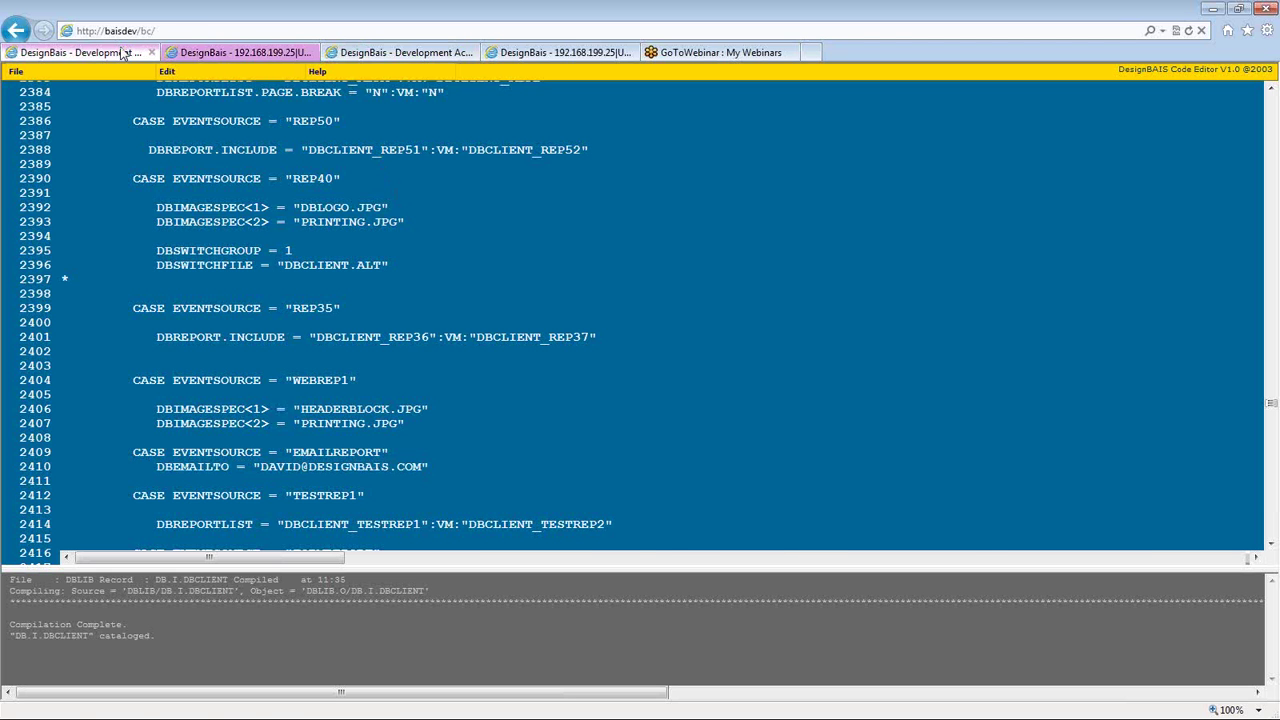
- Load report rep51 and scroll through its Client Code, Client Name and welcome-line layout
type("rep51")
key("Tab")
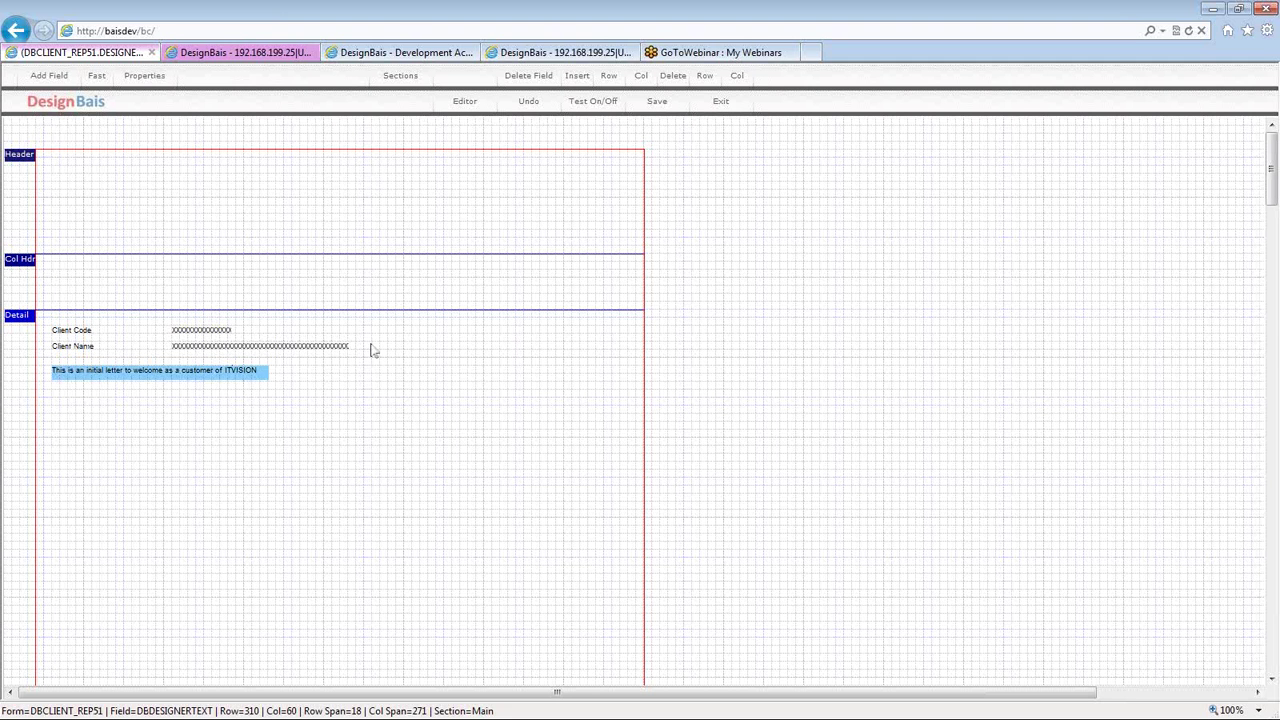
scroll(372, 350, "down", 1)
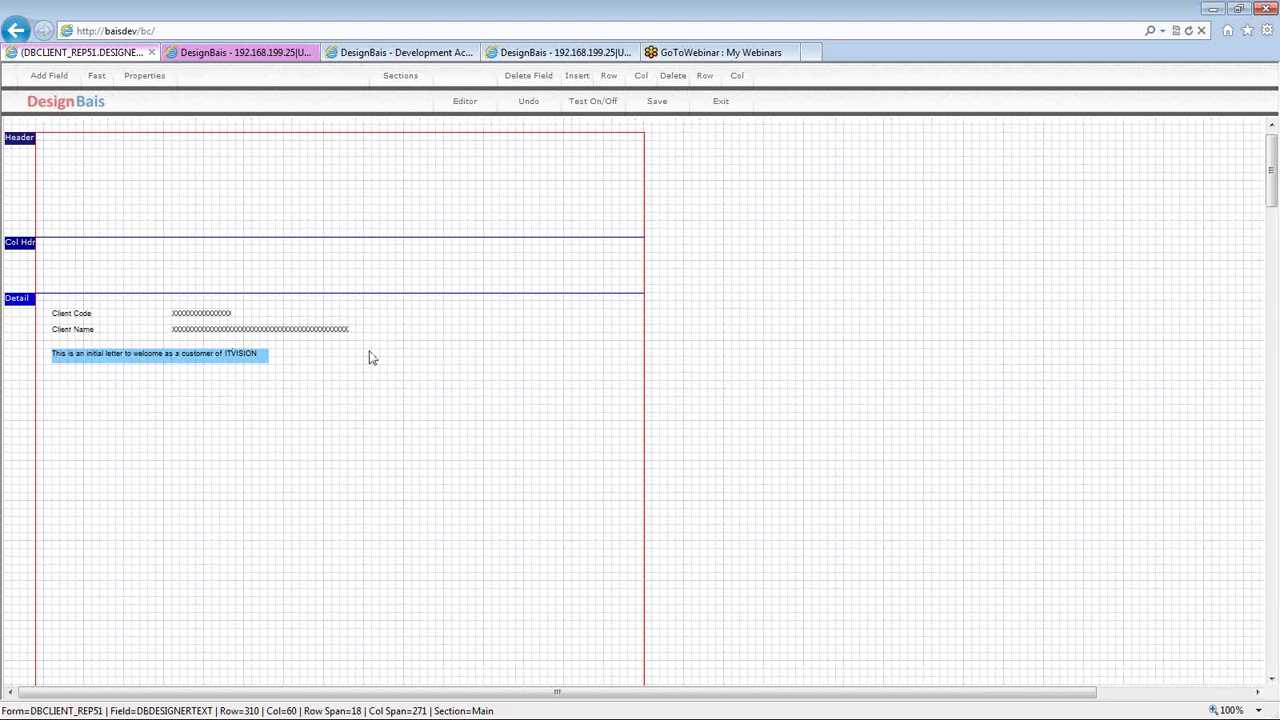
scroll(370, 357, "down", 10)
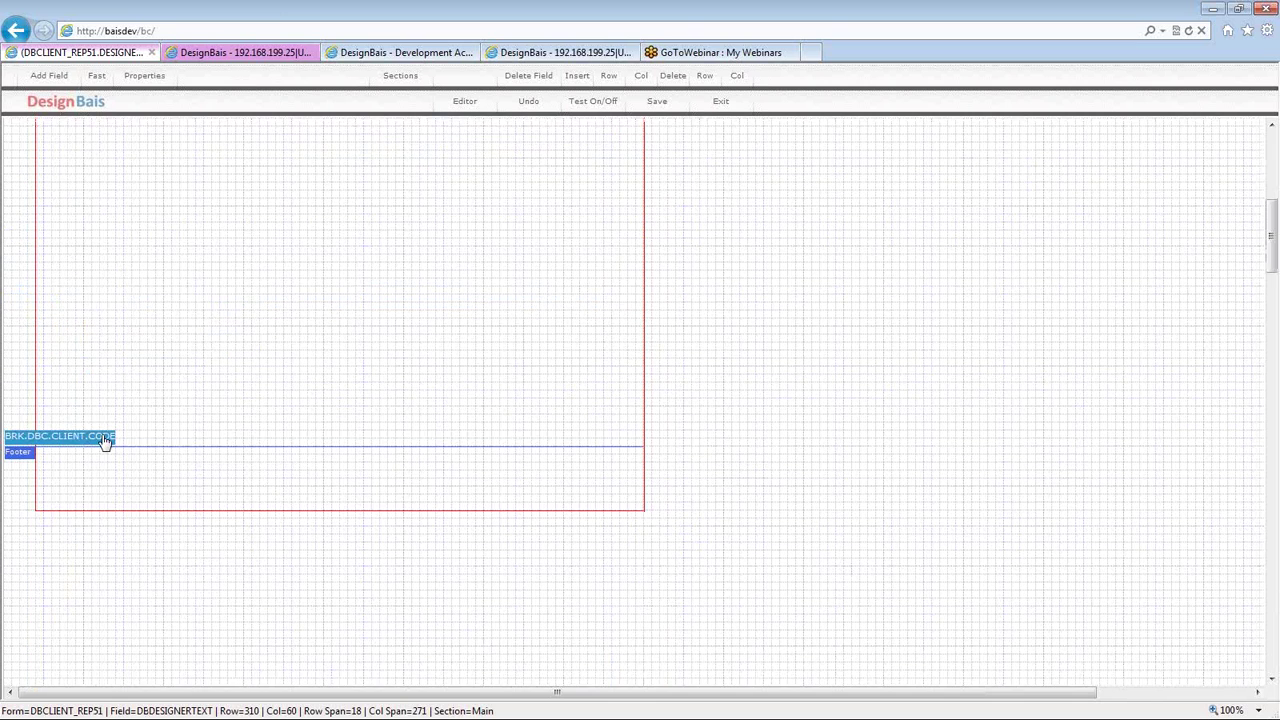
scroll(170, 390, "up", 10)
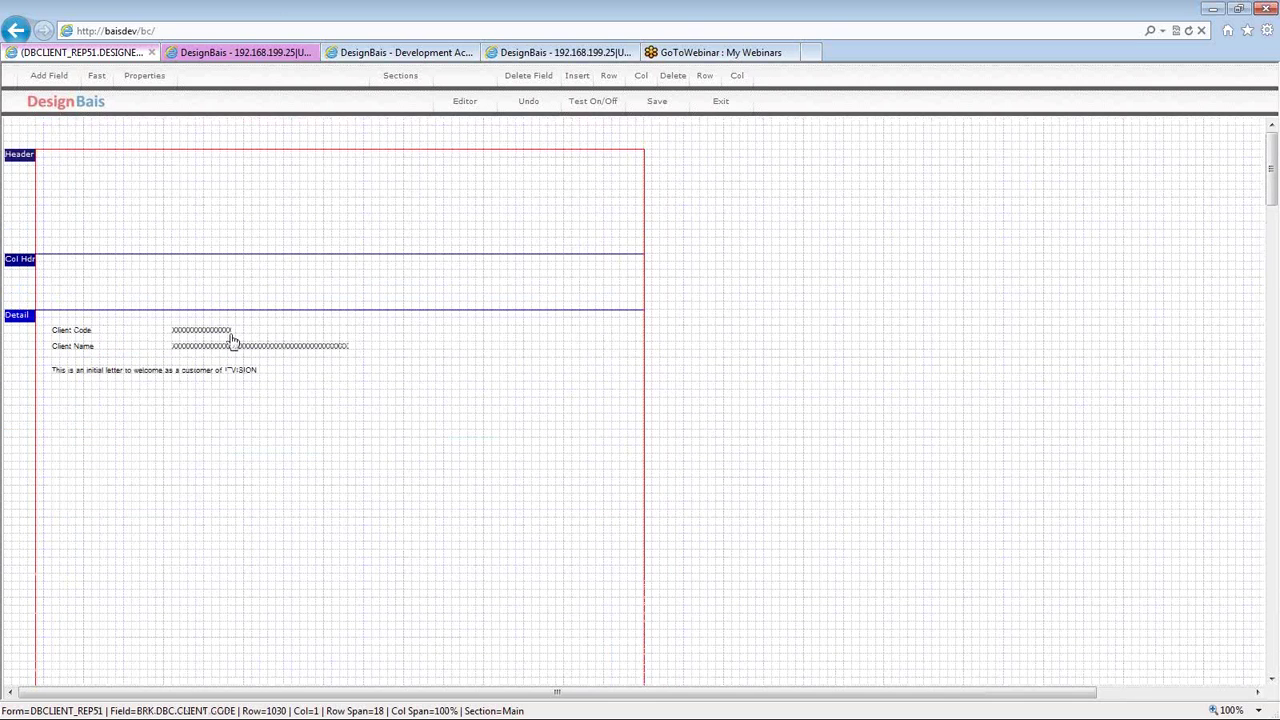
- Switch between the BAISDEV terminal and the code editor, clearing line 2388's highlight, ending on SBClient
key("alt+Tab")
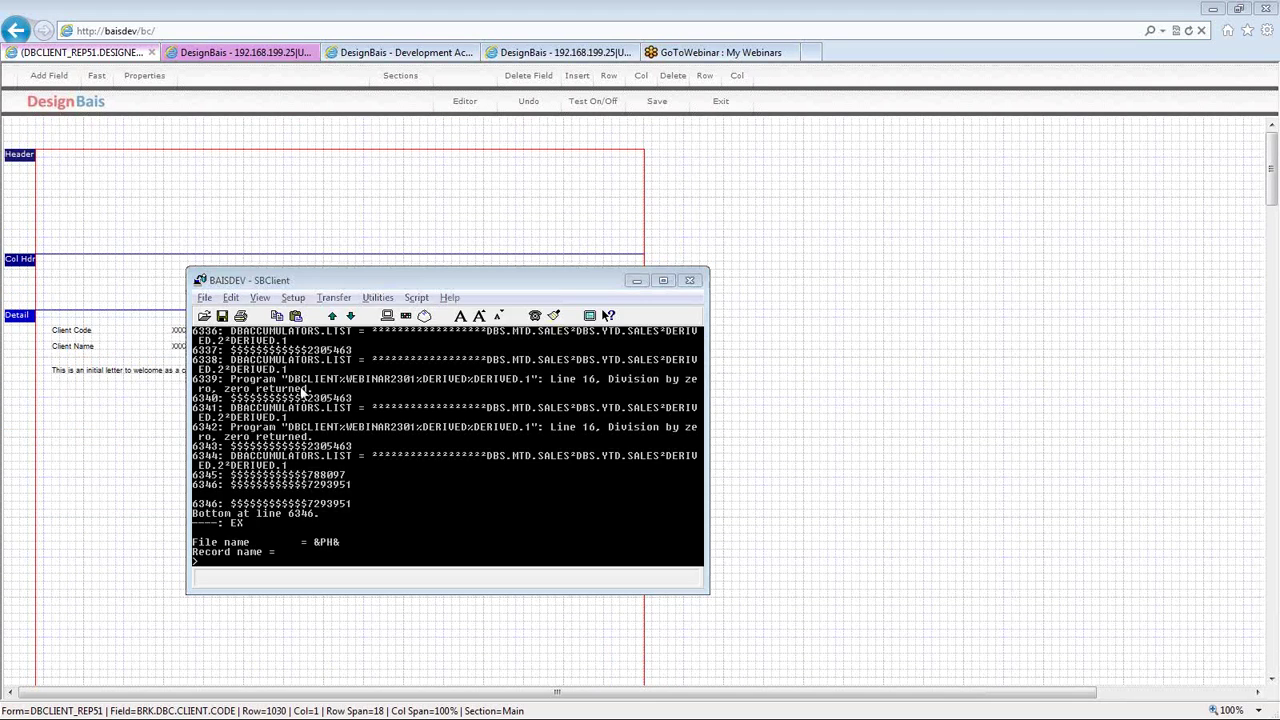
key("alt+Tab")
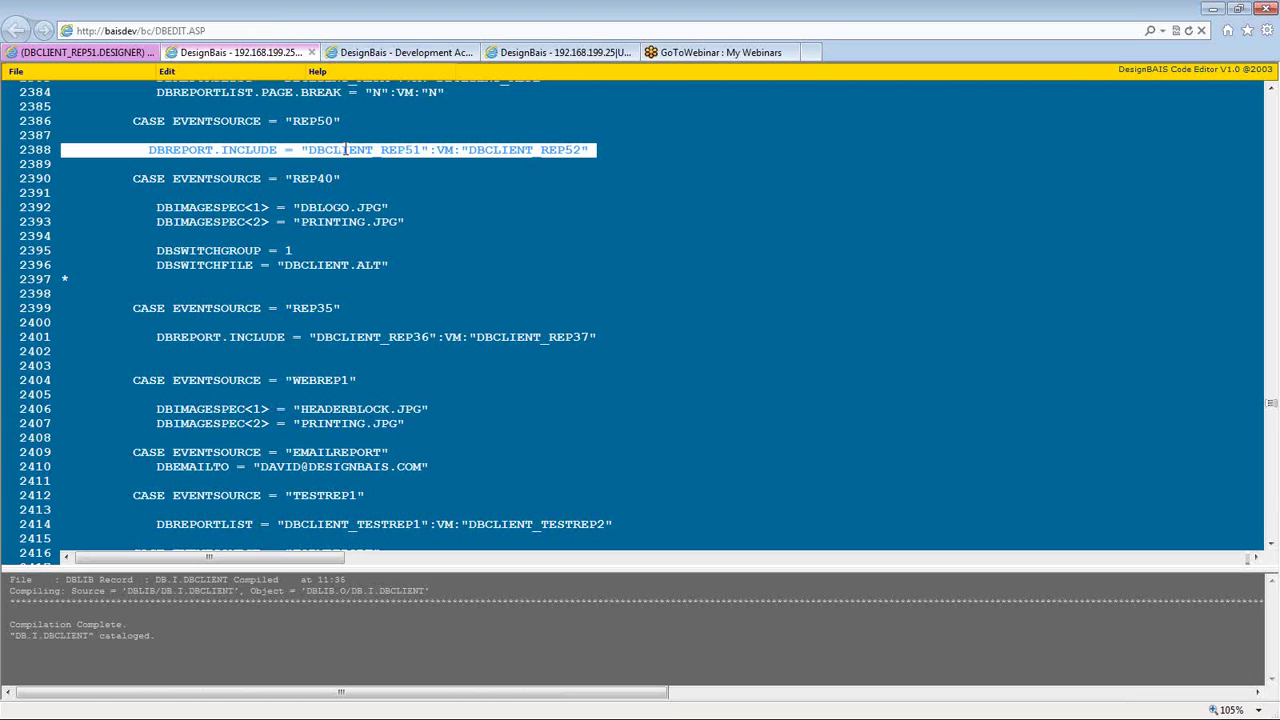
left_click(319, 466)
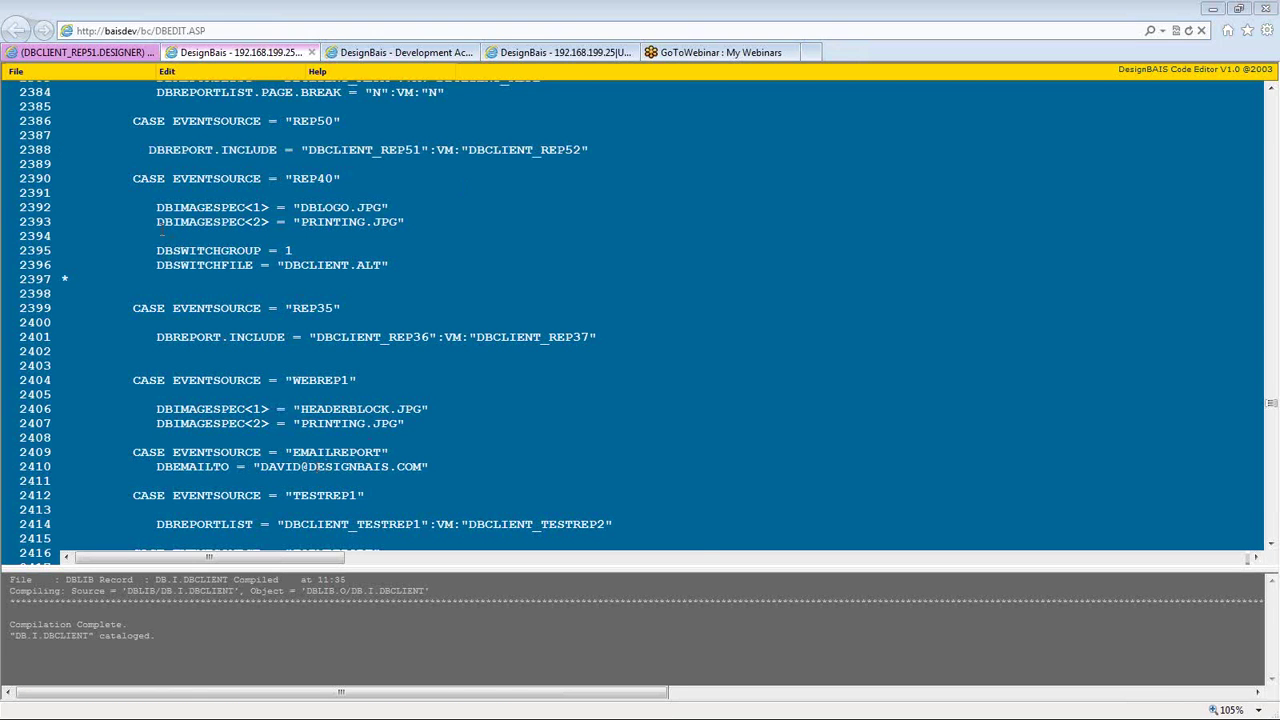
key("alt+Tab")
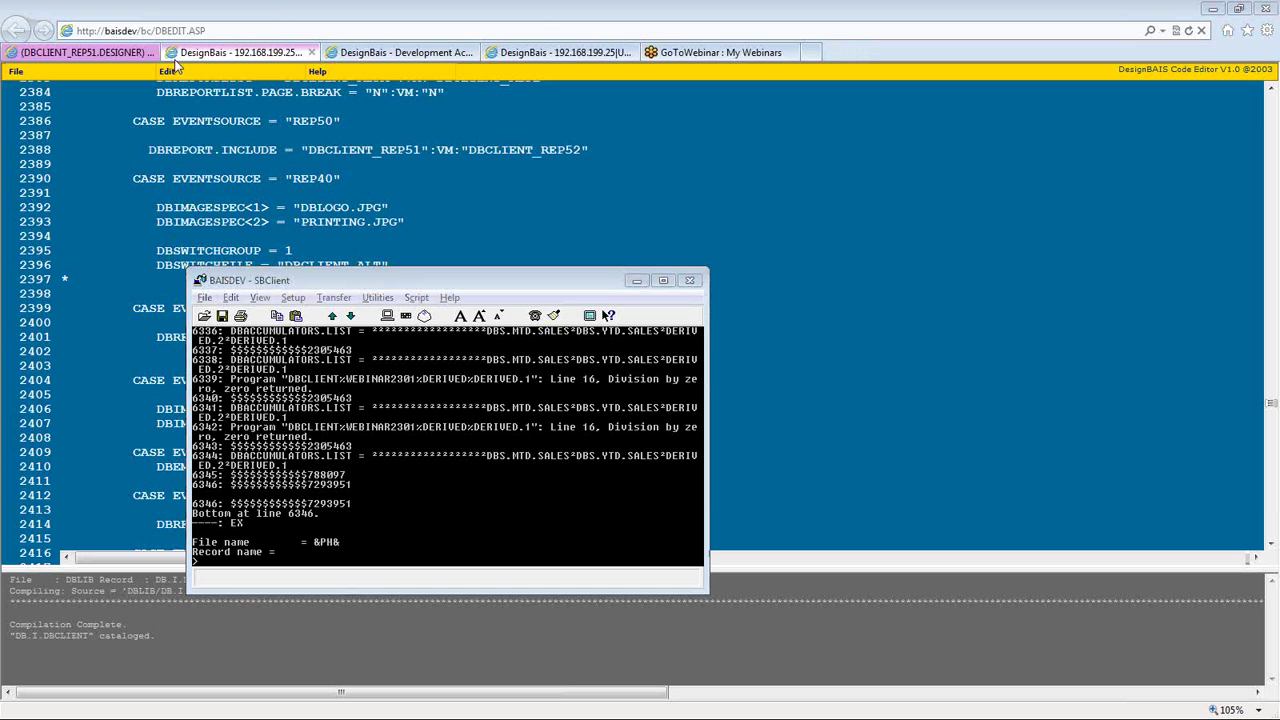
left_click(190, 52)
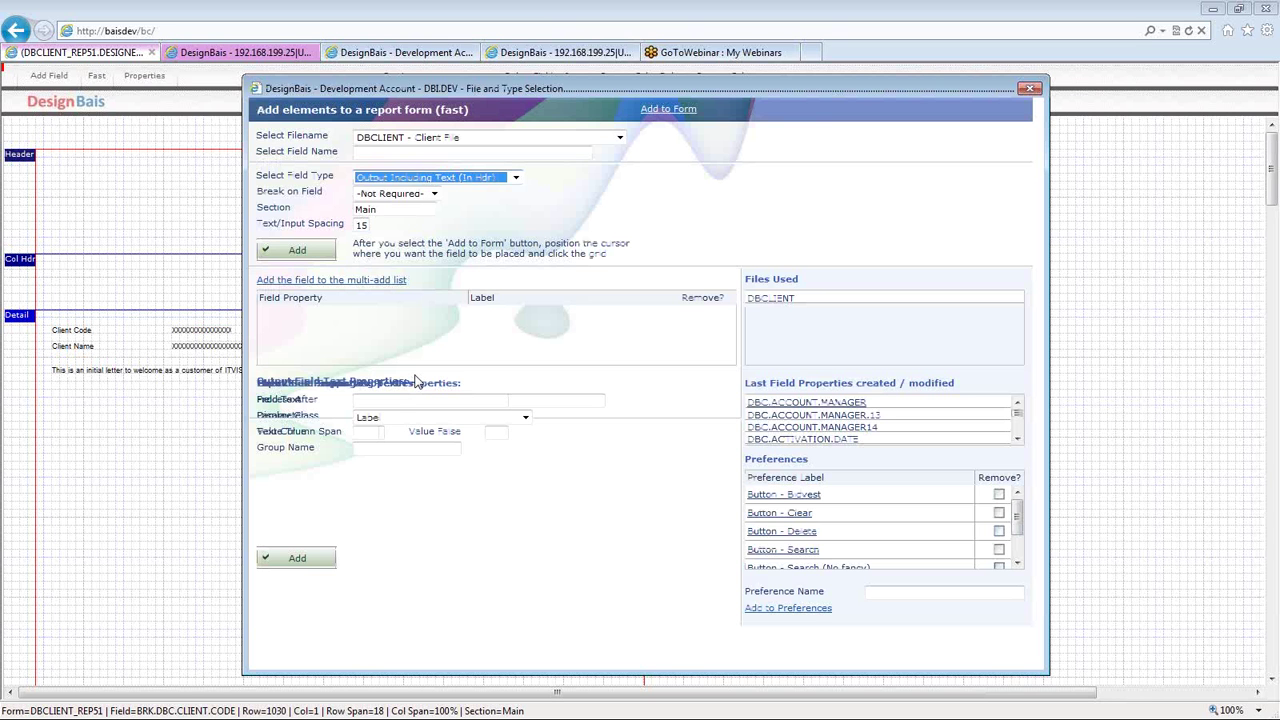
left_click(516, 178)
key("Return")
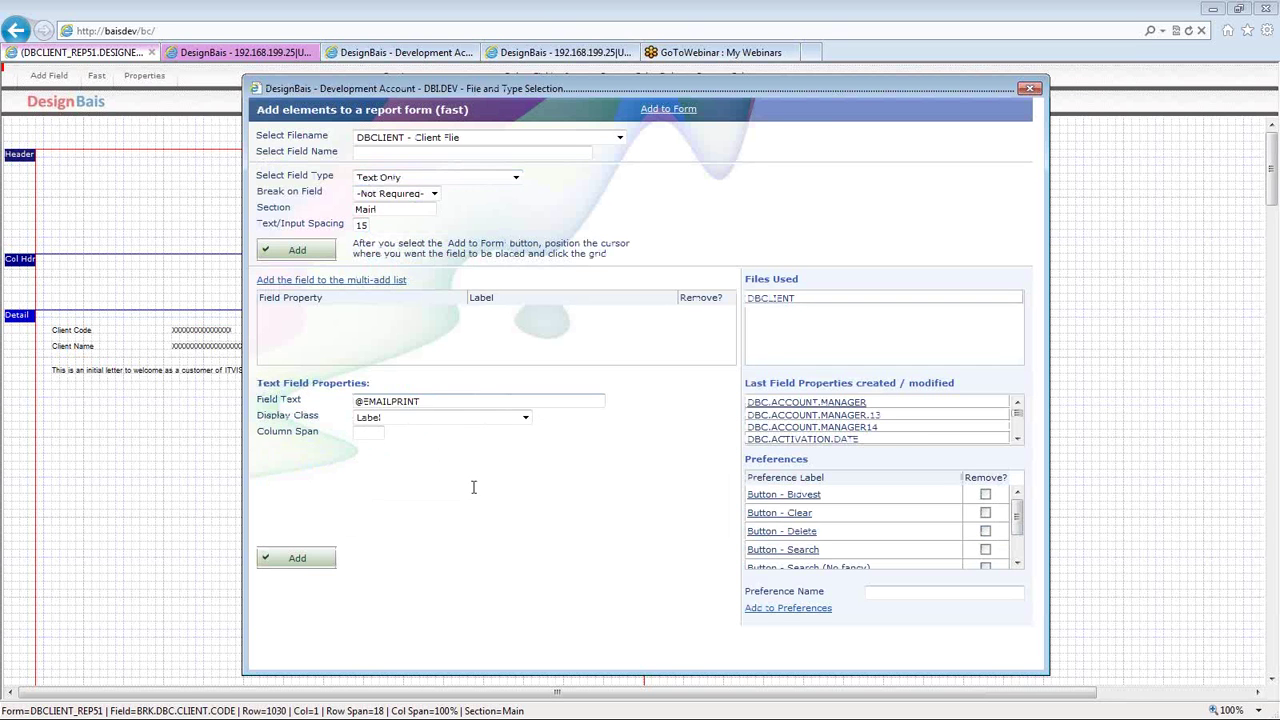
left_click(420, 420)
left_click(420, 428)
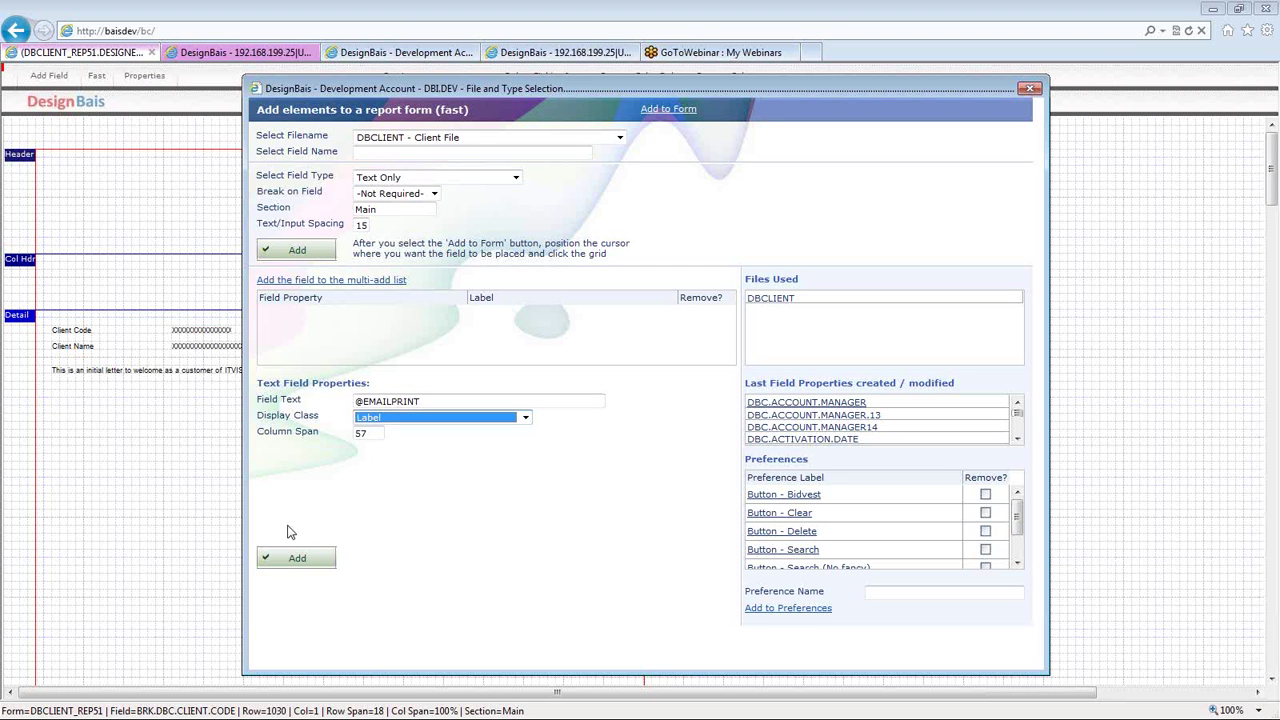
left_click(288, 562)
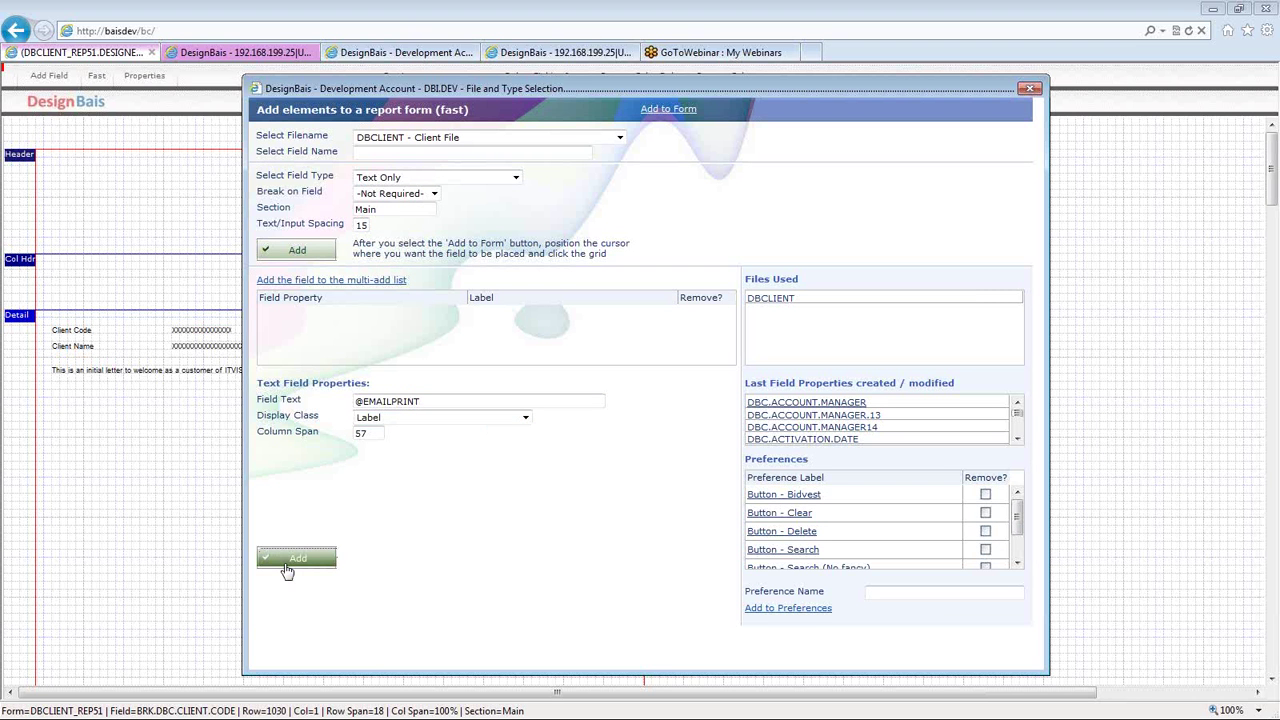
left_click(43, 155)
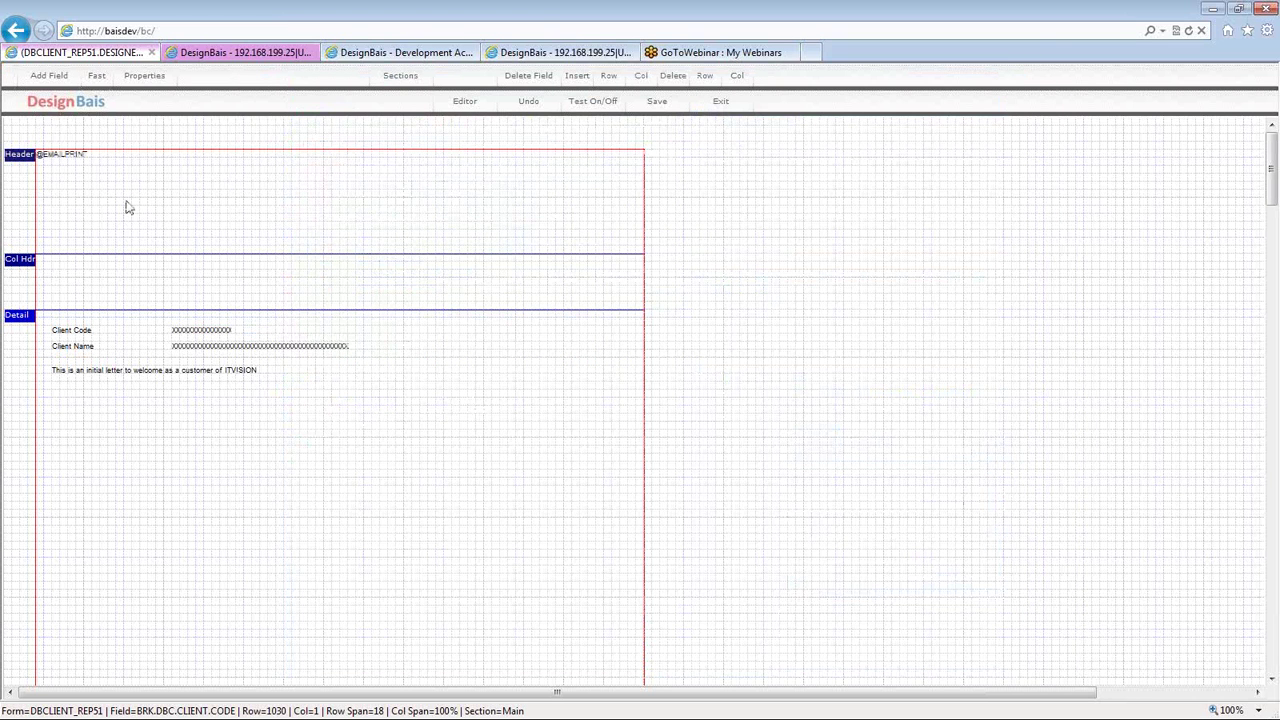
left_click(80, 158)
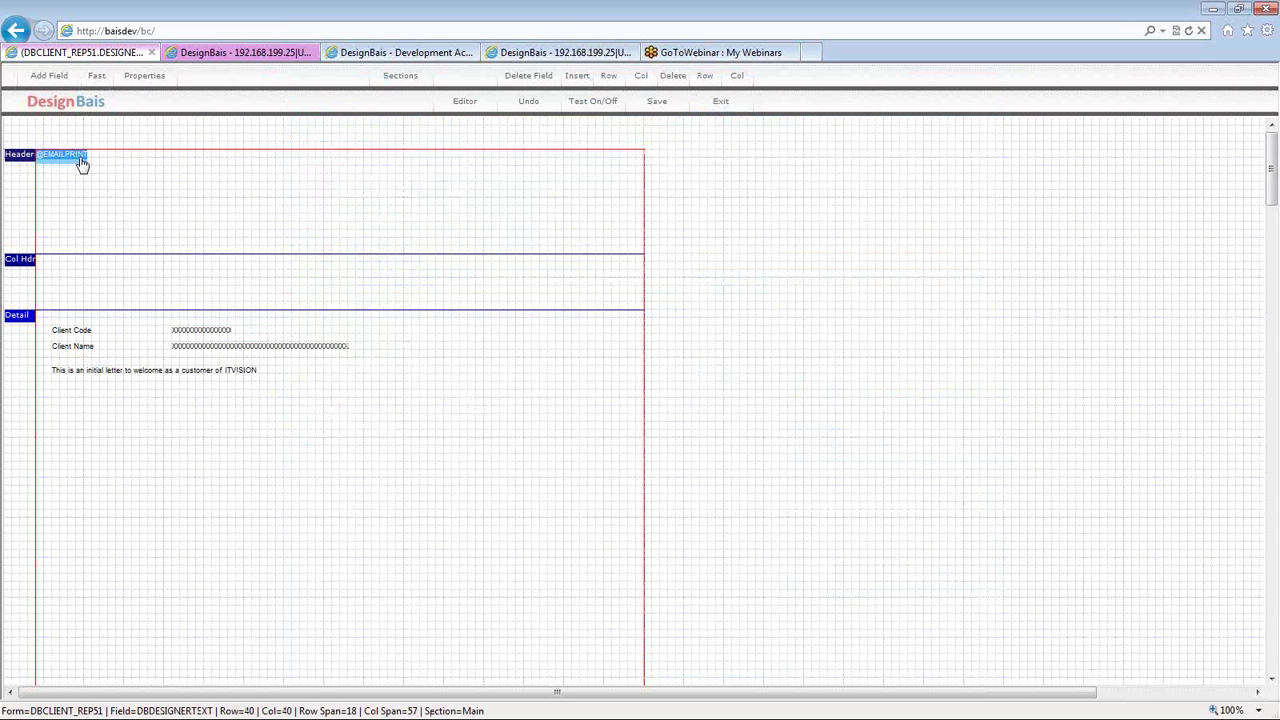
double_click(82, 163)
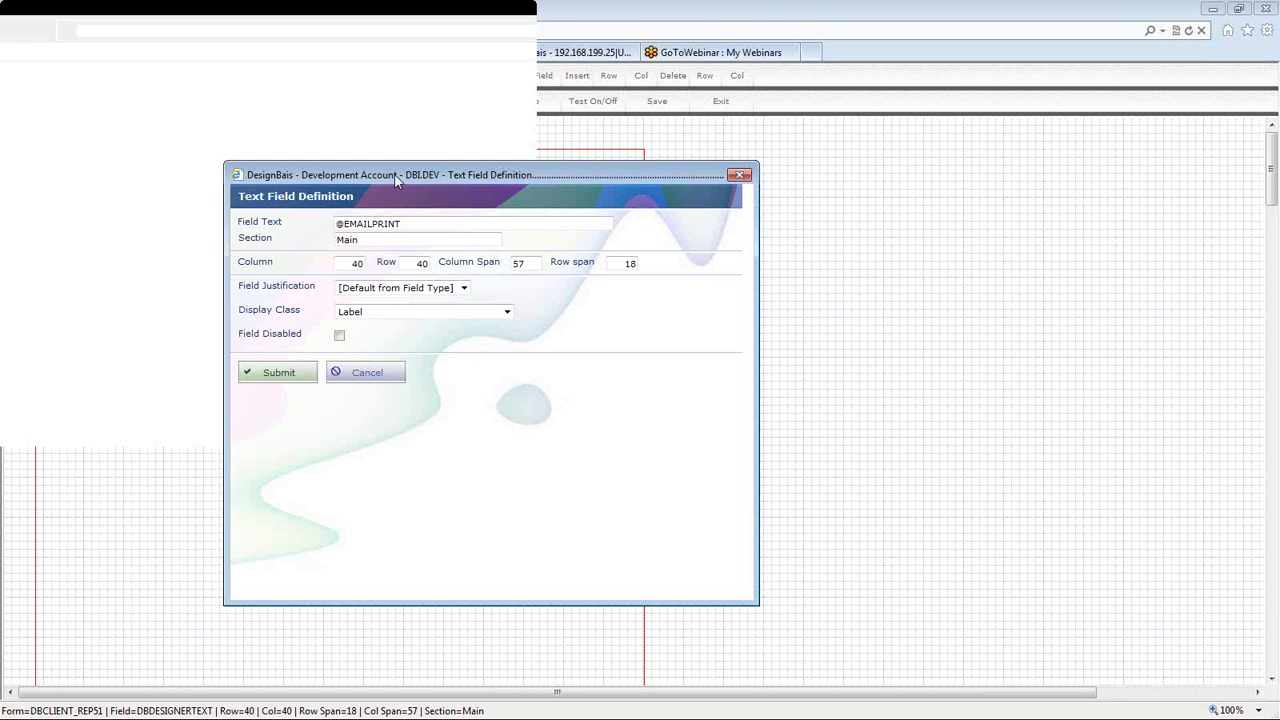
double_click(531, 265)
type("200")
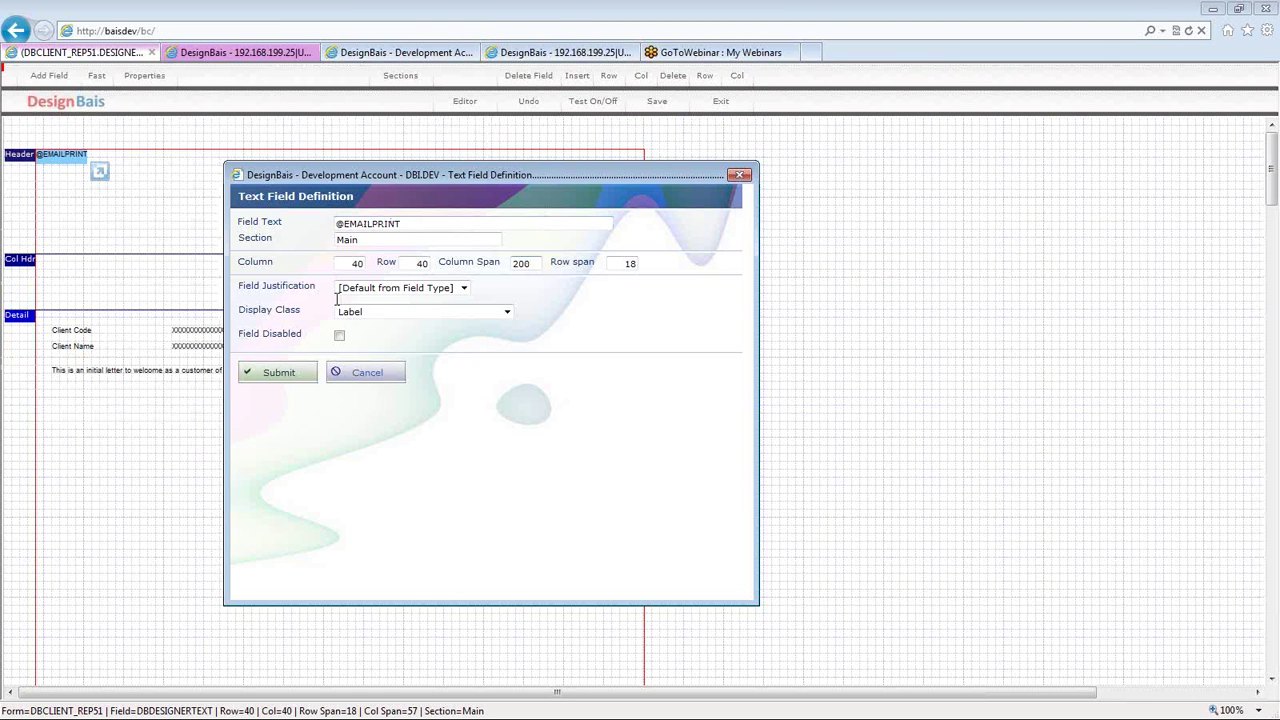
left_click(278, 372)
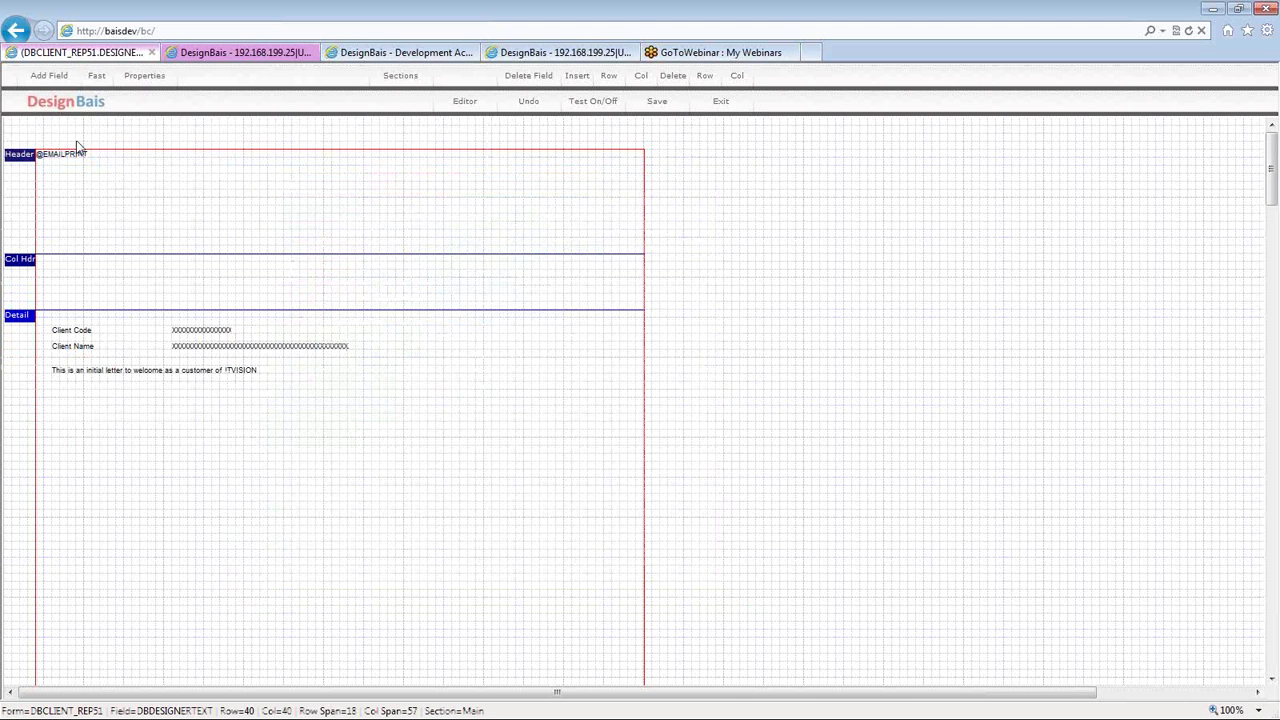
left_click(71, 160)
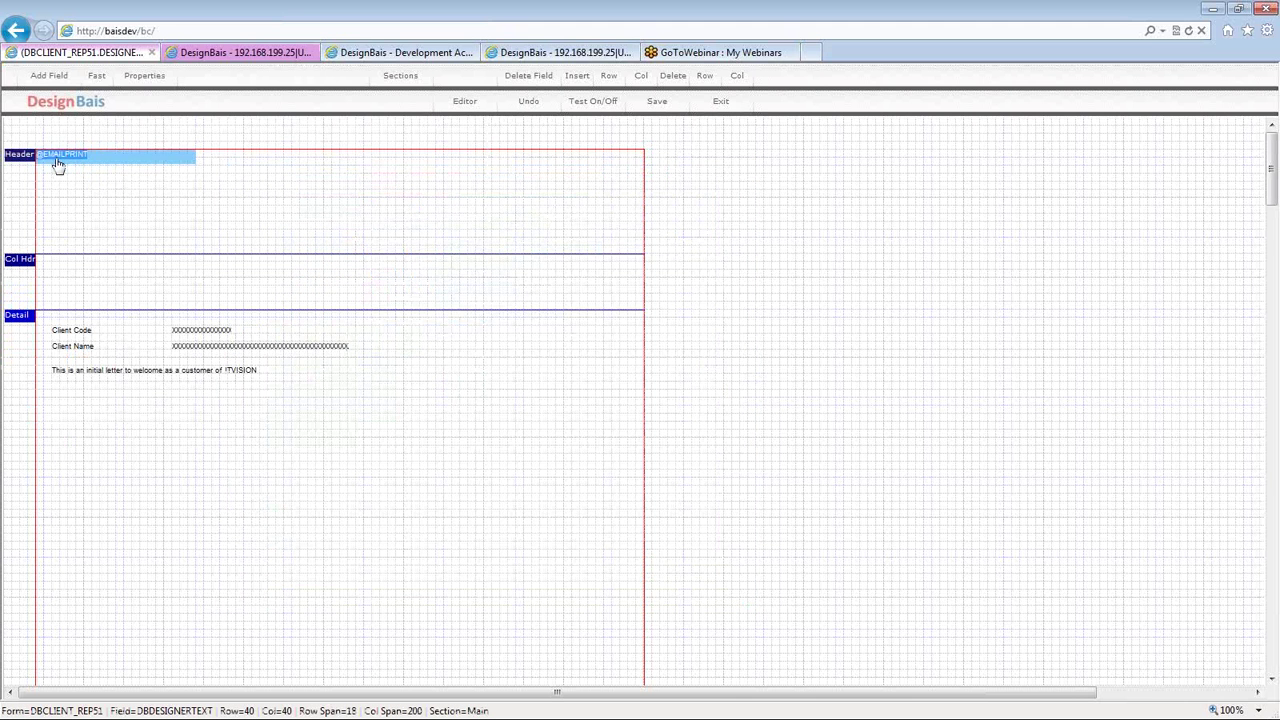
double_click(58, 165)
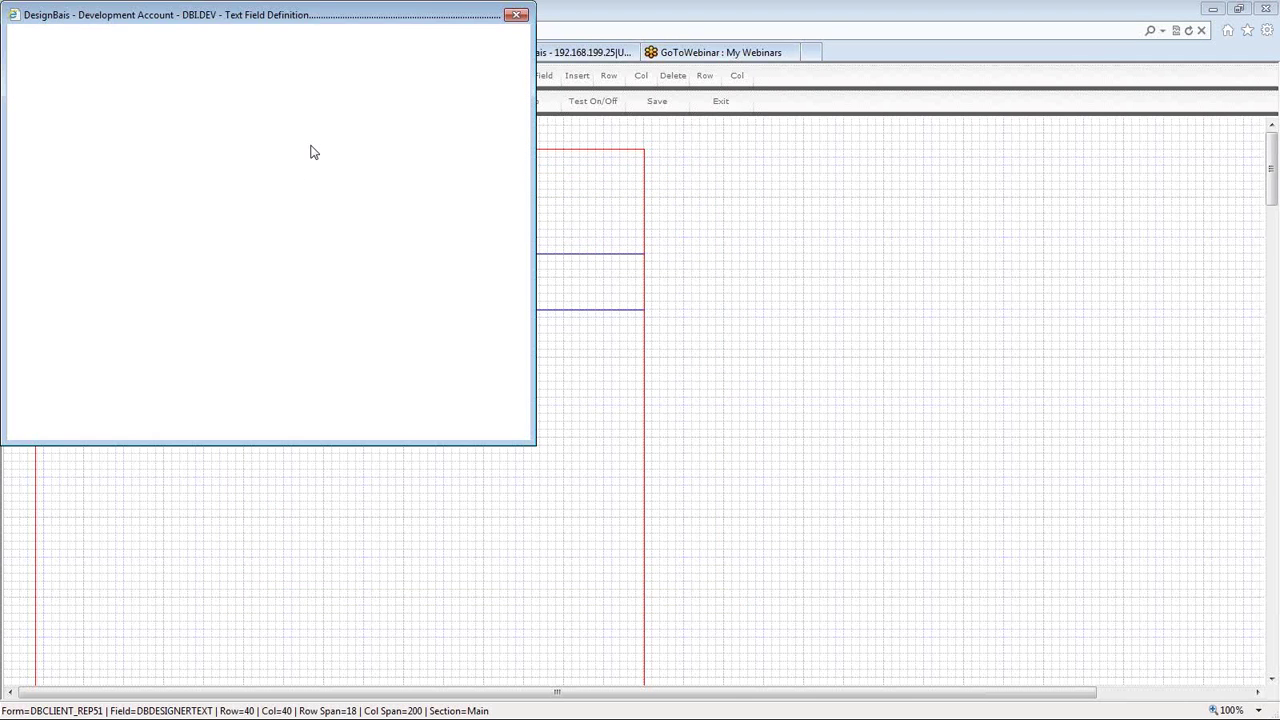
double_click(311, 105)
type("300")
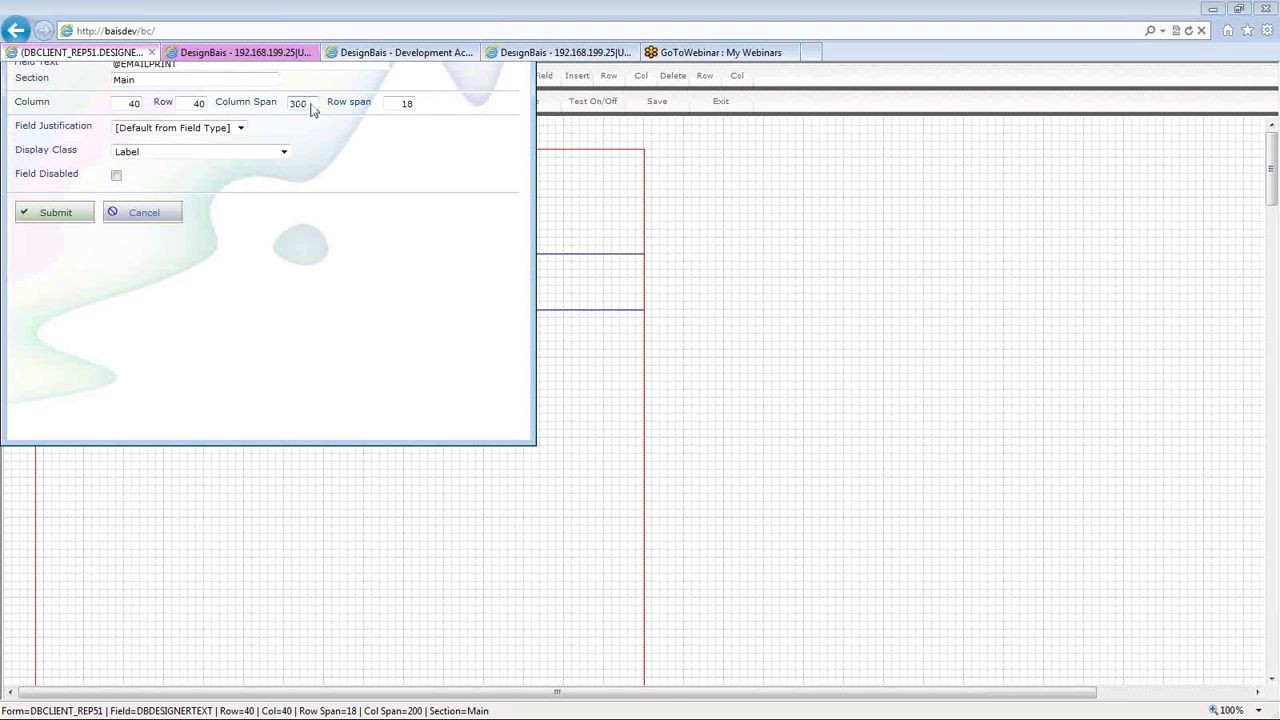
key("Return")
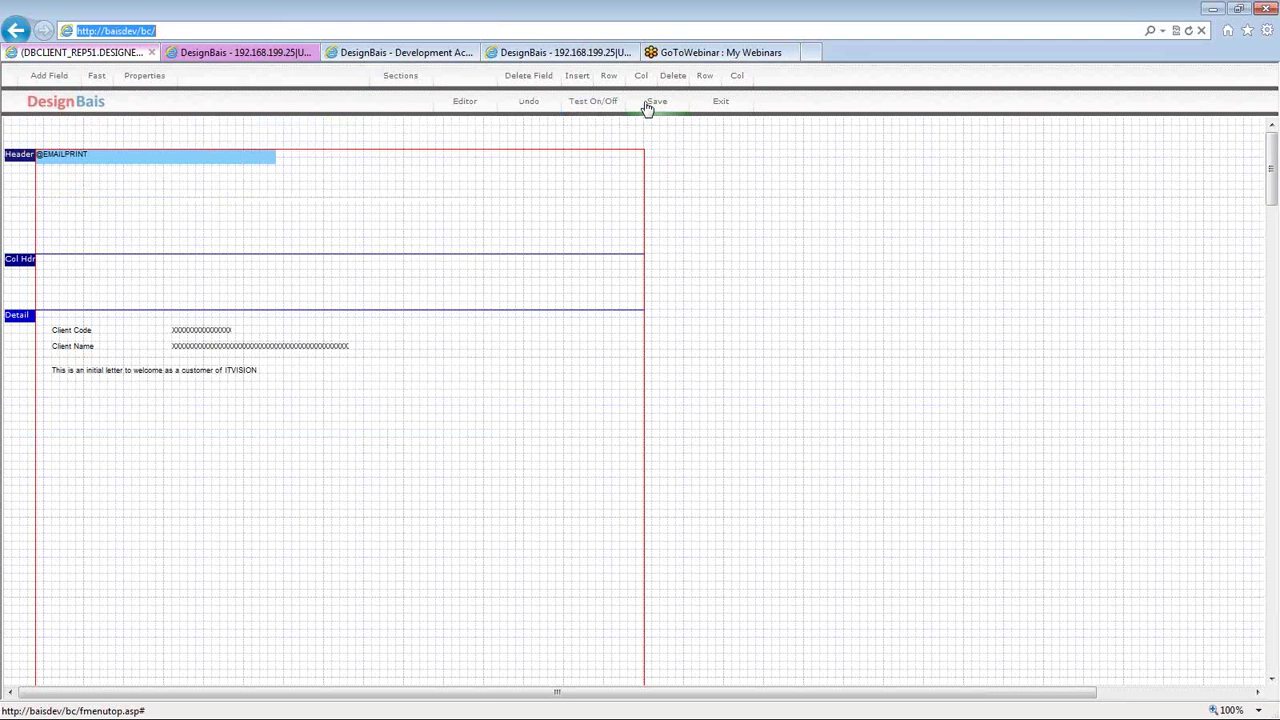
- Exit the REP51 layout, view the development and Style Group Definition pages, then return to DBCLIENT code
left_click(712, 103)
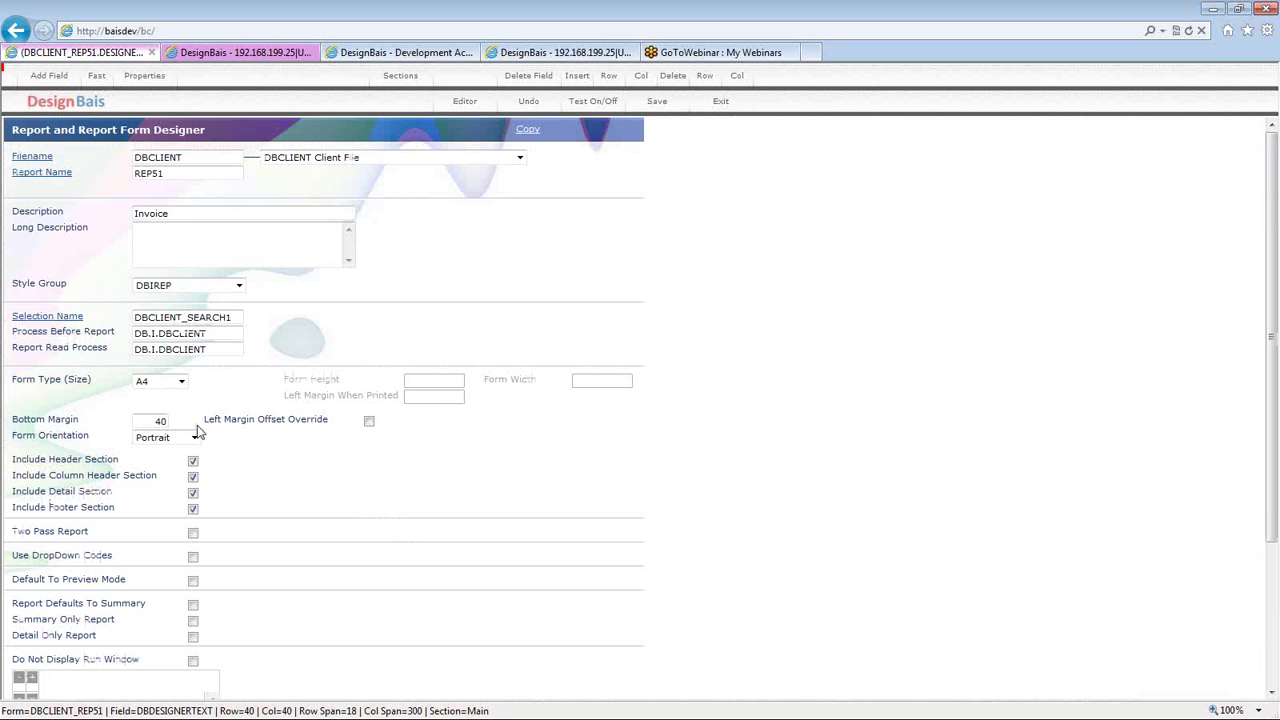
left_click(303, 136)
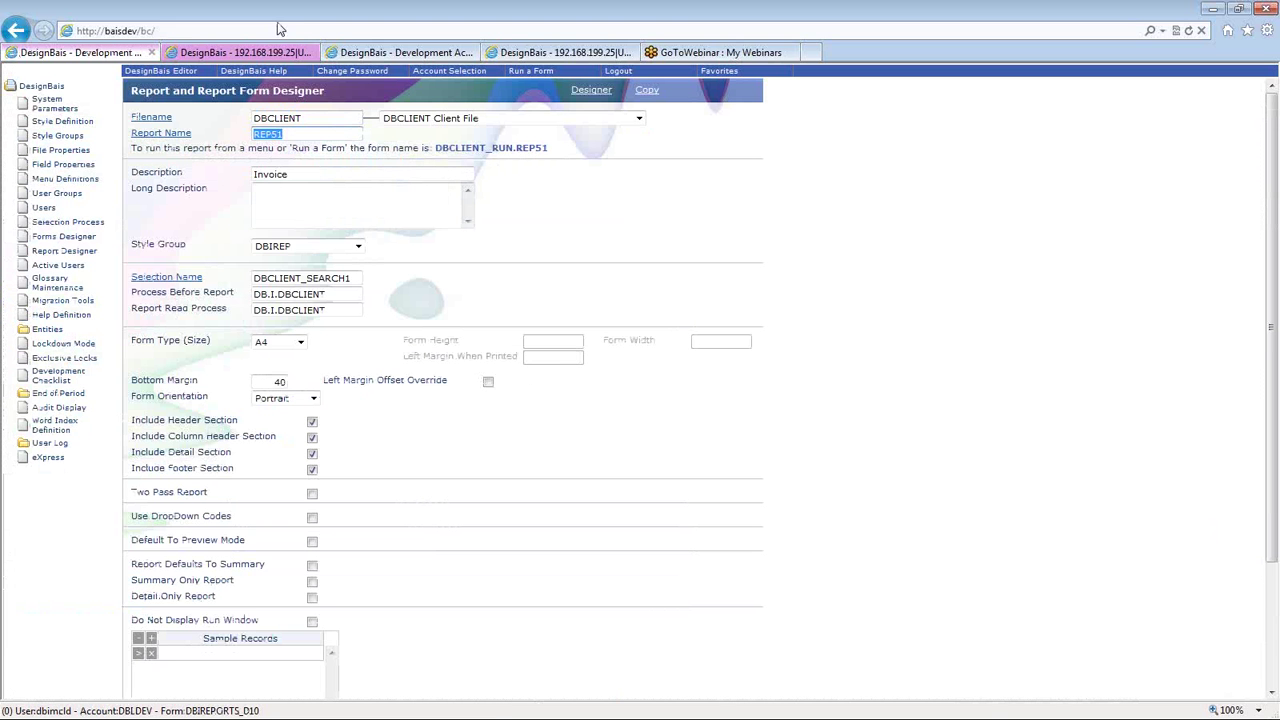
left_click(372, 55)
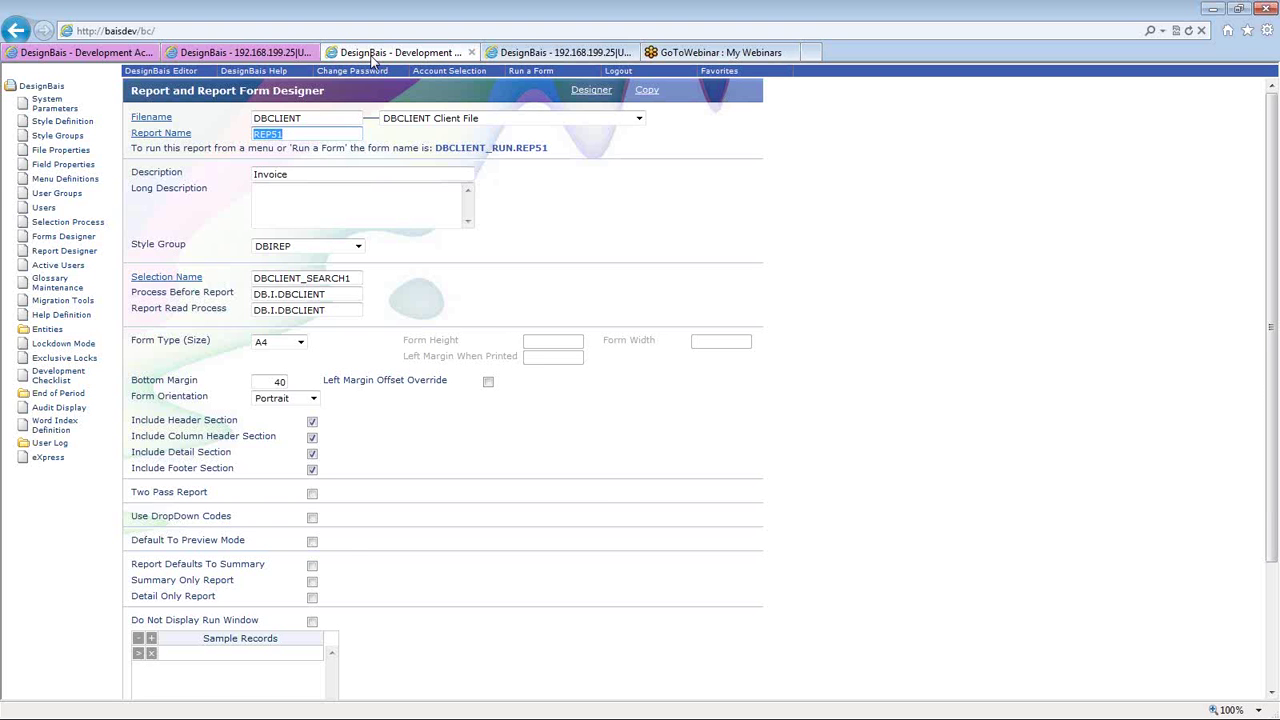
left_click(540, 52)
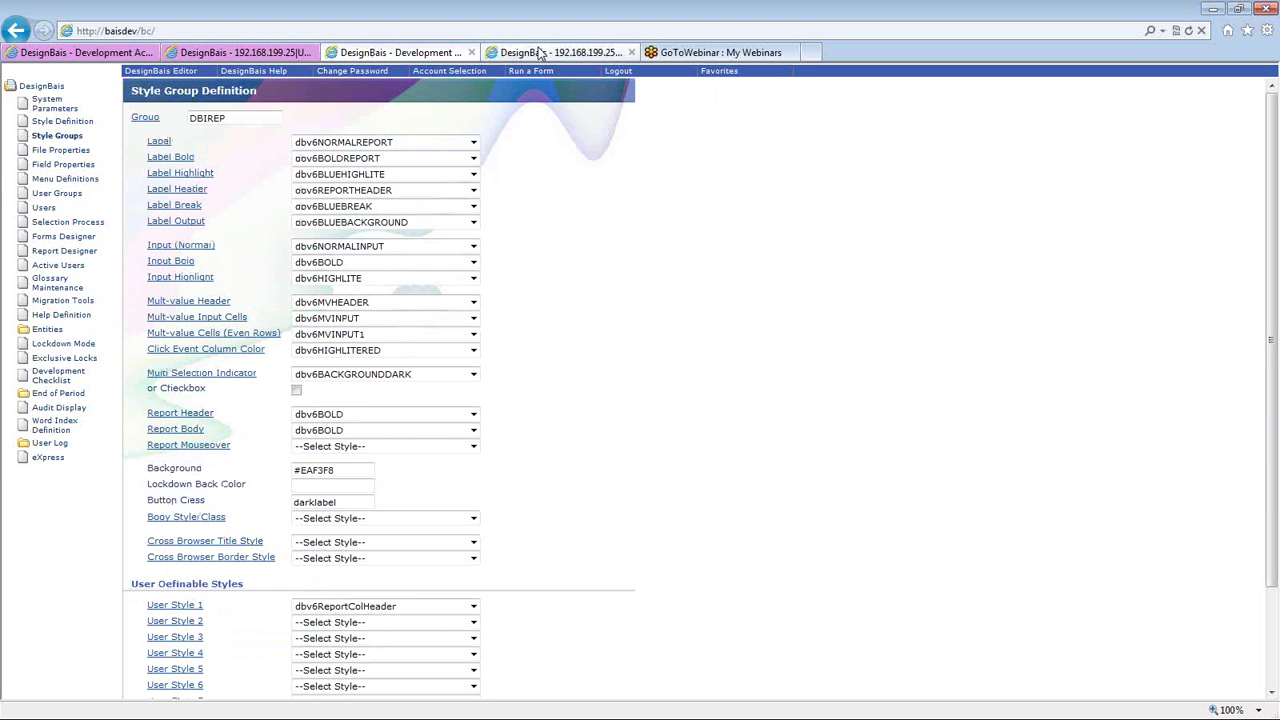
left_click(240, 52)
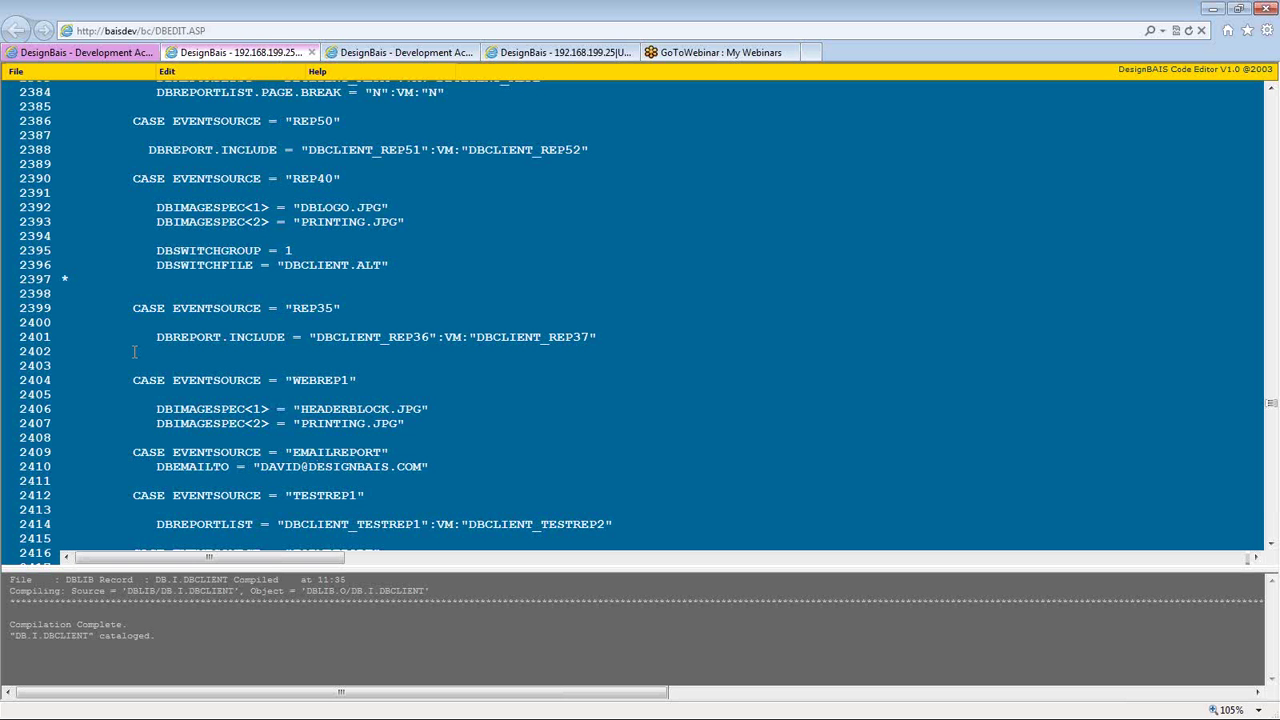
- Search from the top of the code for the REPORT.READ label and scroll to CASE "REP50"
key("ctrl+Home")
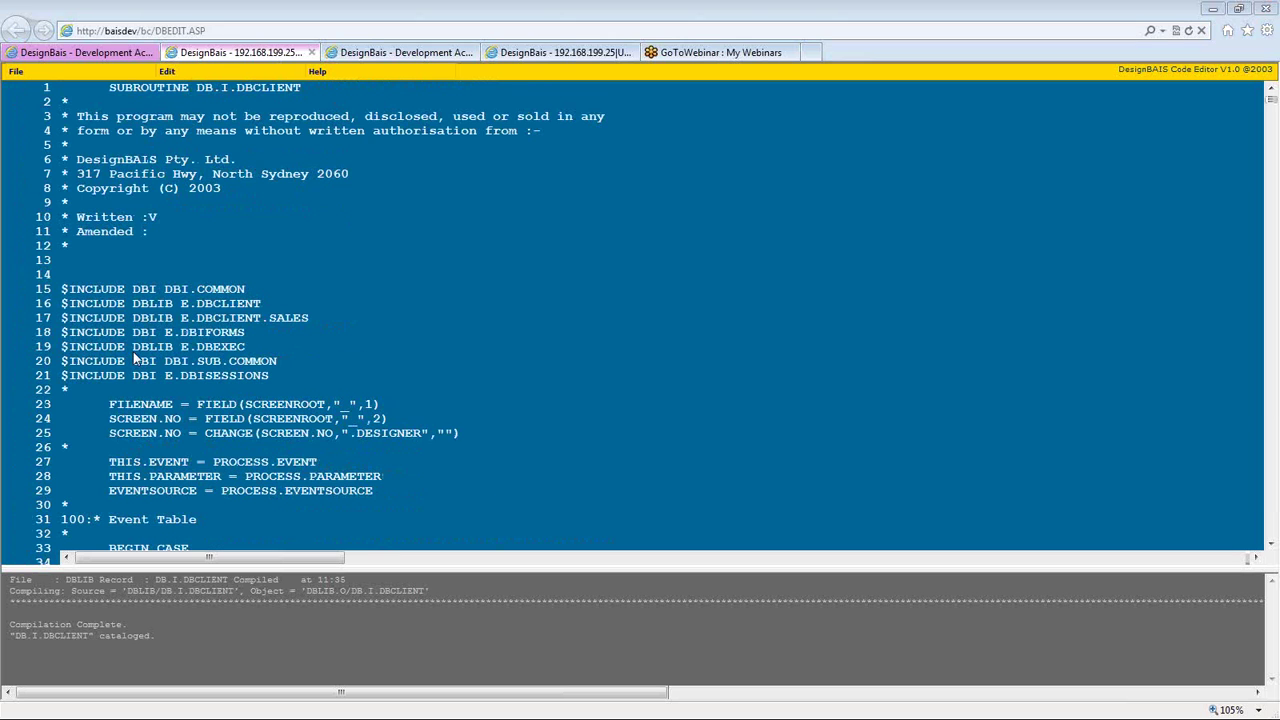
key("ctrl+f")
type("REPORT.READ")
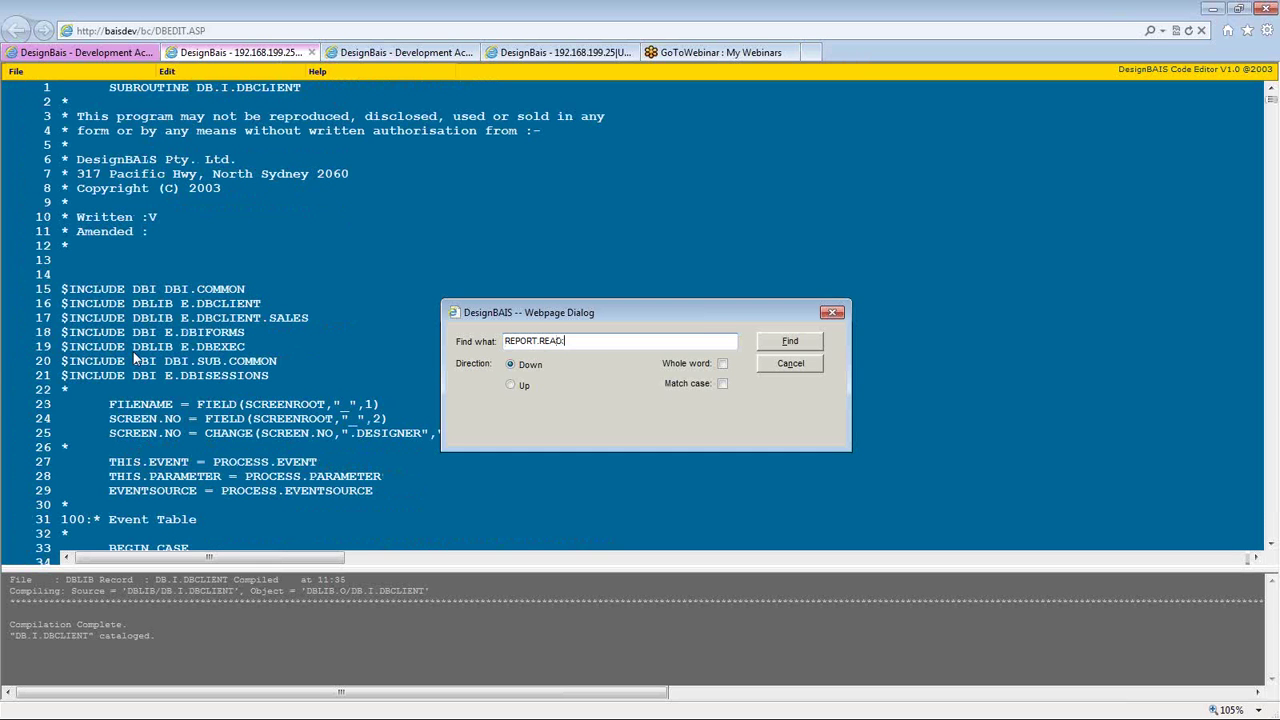
key("Return")
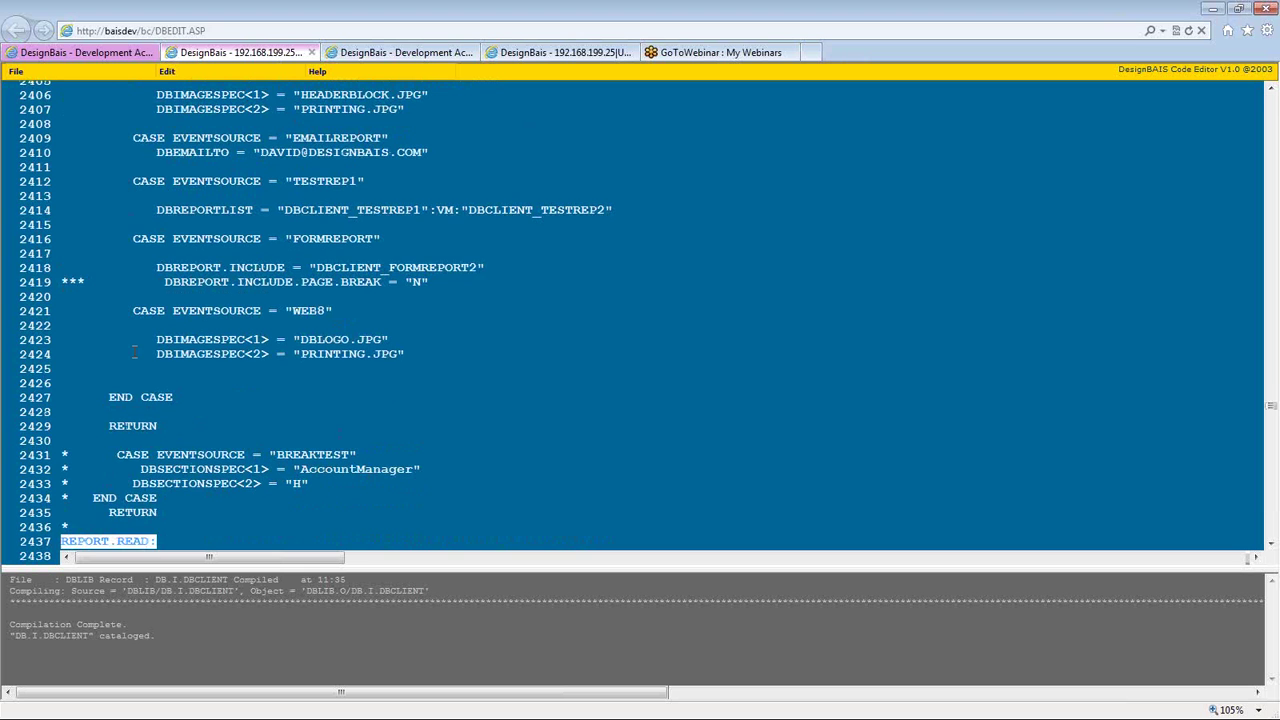
scroll(144, 441, "down", 10)
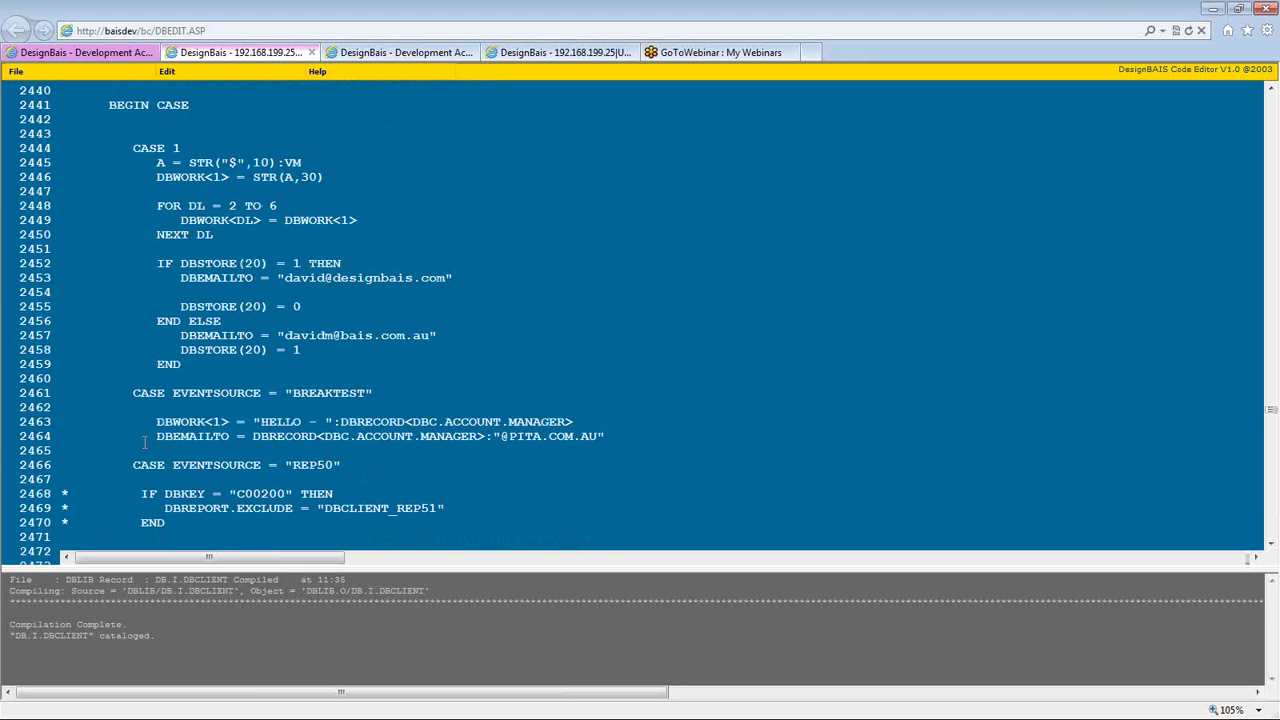
scroll(144, 441, "down", 2)
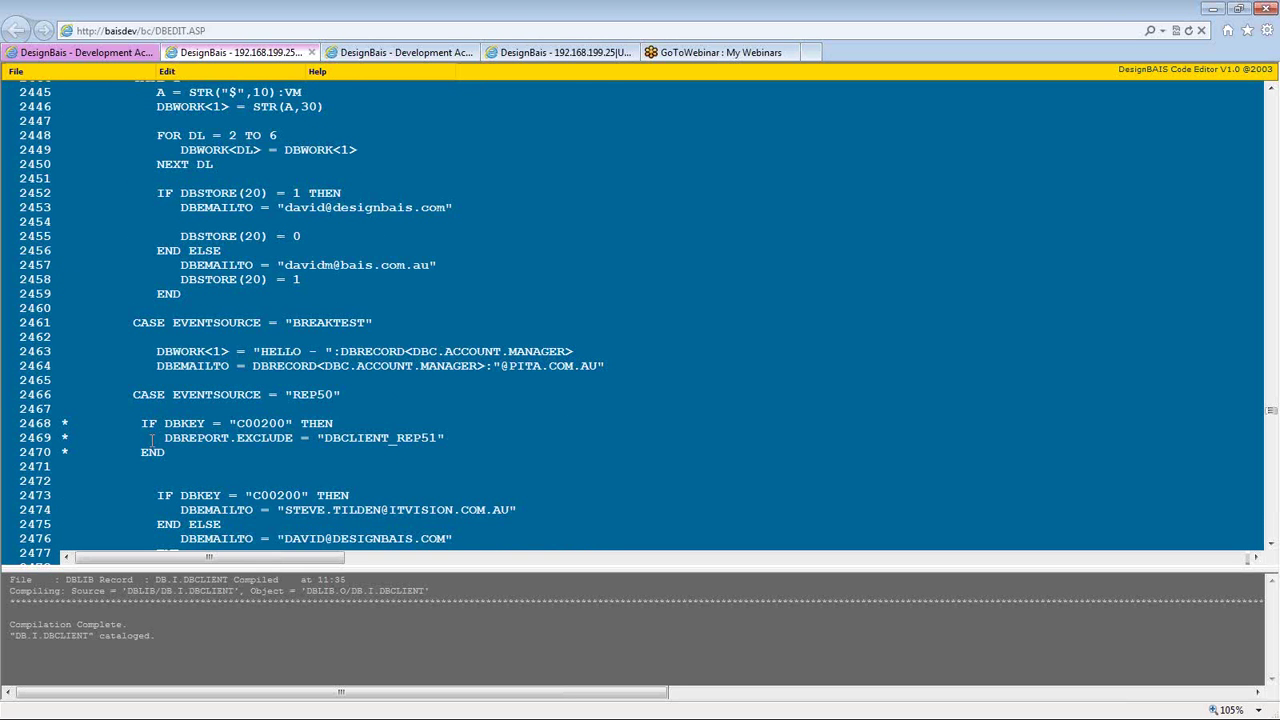
scroll(152, 440, "down", 2)
- Change CASE "REP50" to "REP51" and delete the commented-out exclusion lines
key("BackSpace")
type("1")
key("Down")
key("Down")
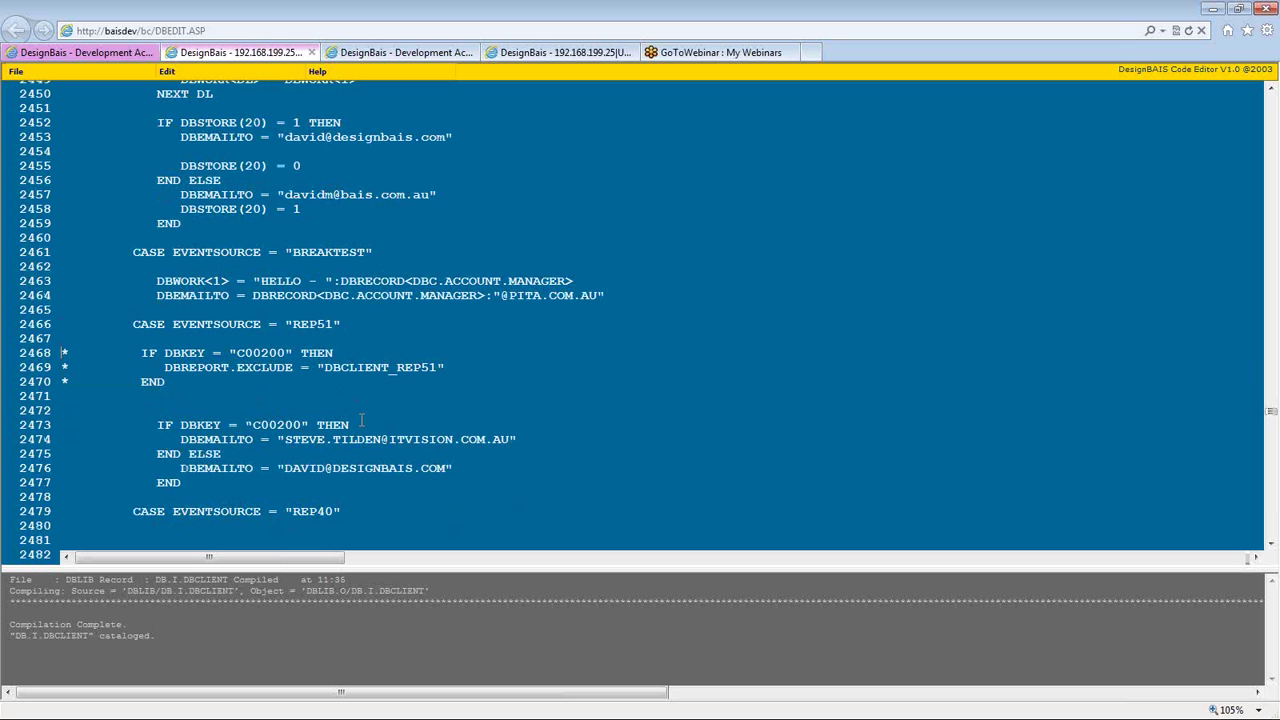
key("shift+Down")
key("shift+Down")
key("shift+Down")
key("Delete")
key("Delete")
key("Delete")
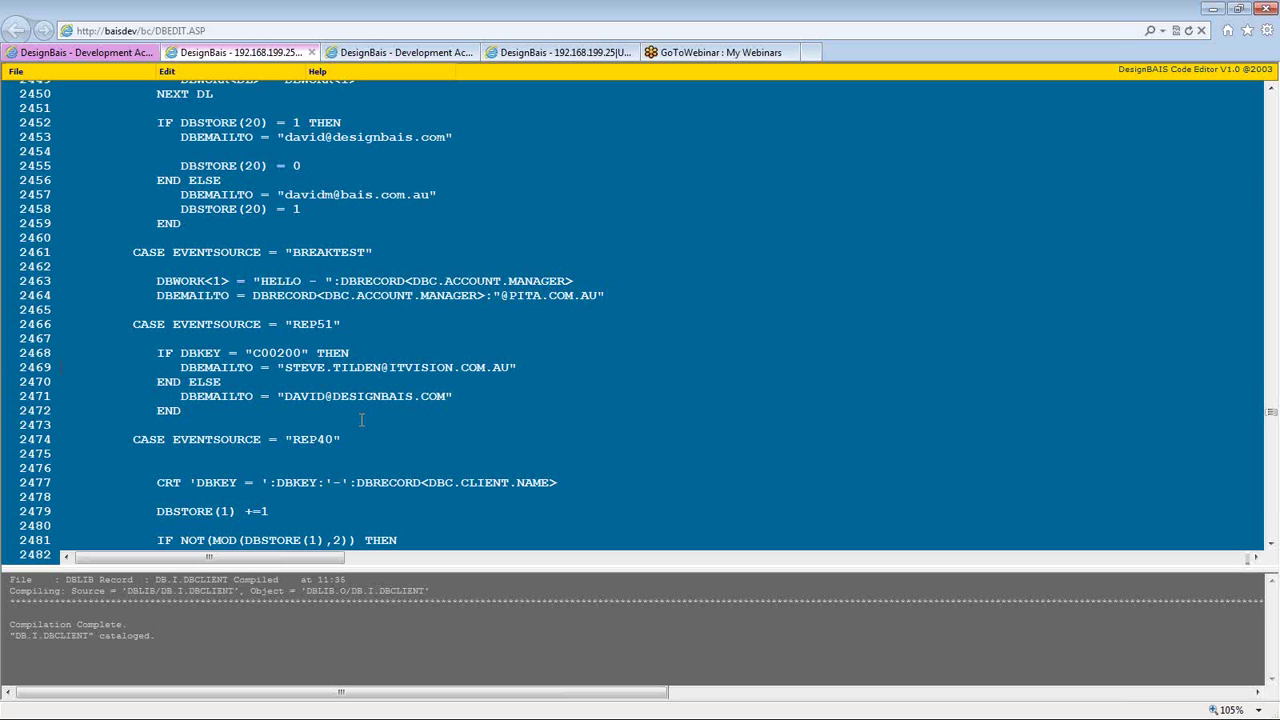
- Delete the IF DBKEY block, keeping only the DBEMAILTO address line, unindented
key("shift+Down")
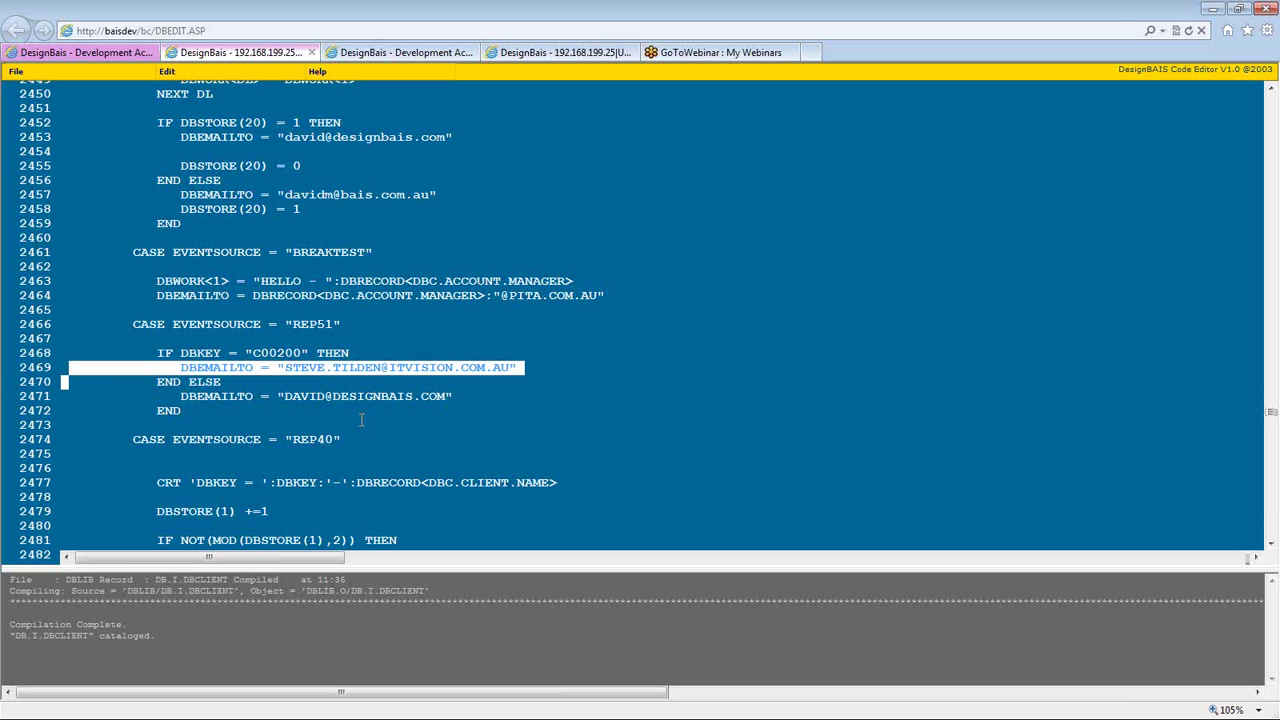
key("Delete")
key("shift+Down")
key("Delete")
key("shift+Up")
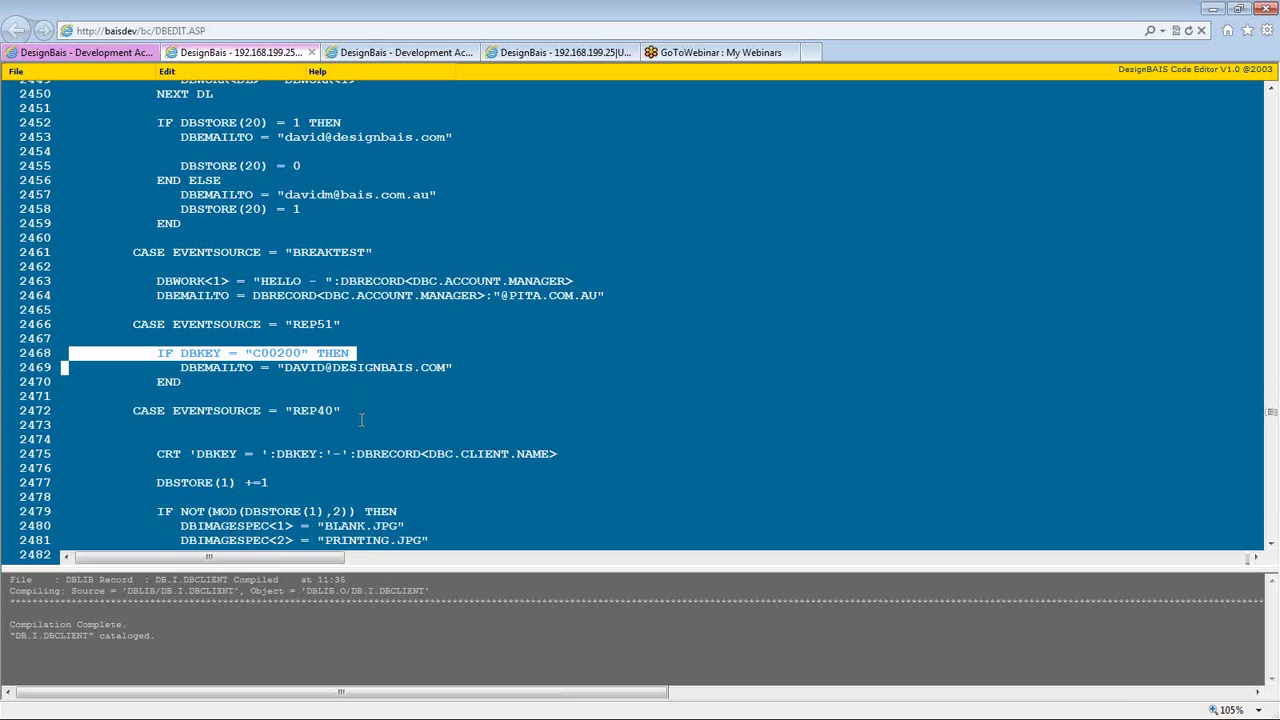
key("Delete")
key("Down")
key("shift+Down")
key("Delete")
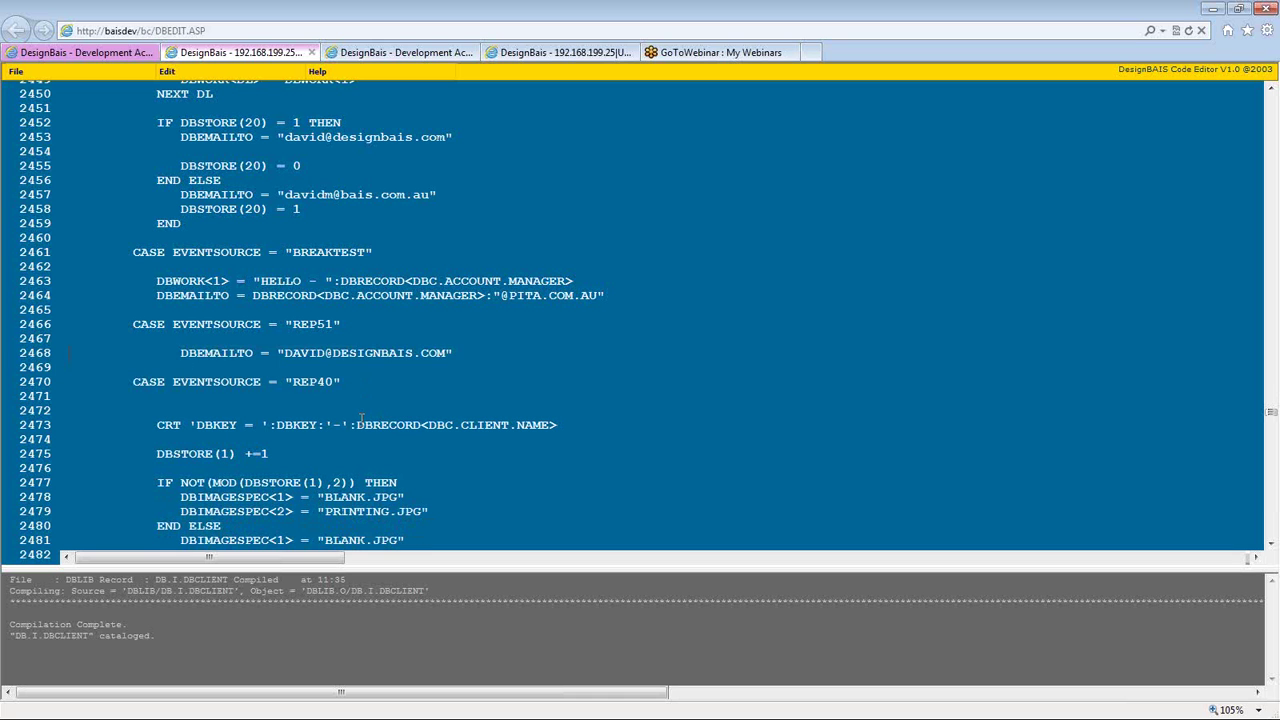
key("Up")
key("Delete")
key("Delete")
key("Delete")
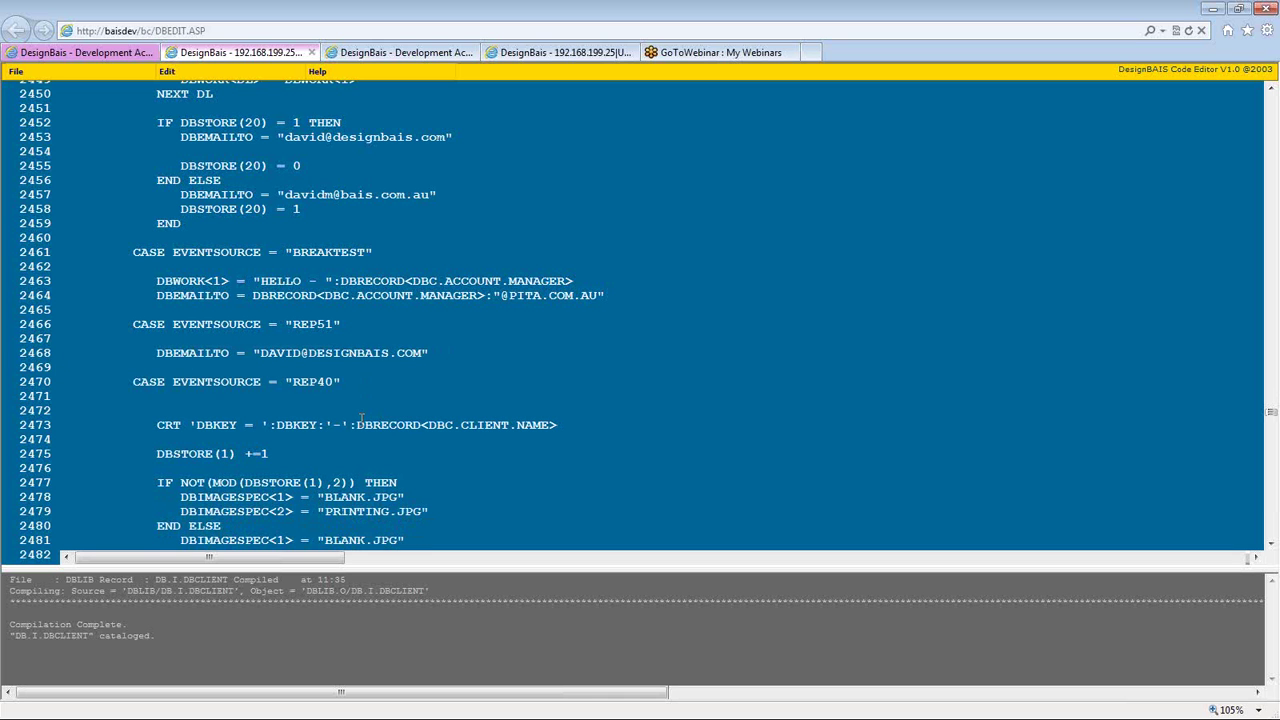
key("Return")
key("Delete")
- Add DBSTORE(1) += 1 and wrap the address line in IF DBSTORE(1) > 5 THEN … END ELSE
key("Return")
type("DBSTORE(1) += 1")
key("Return")
type("IF DBSTOR")
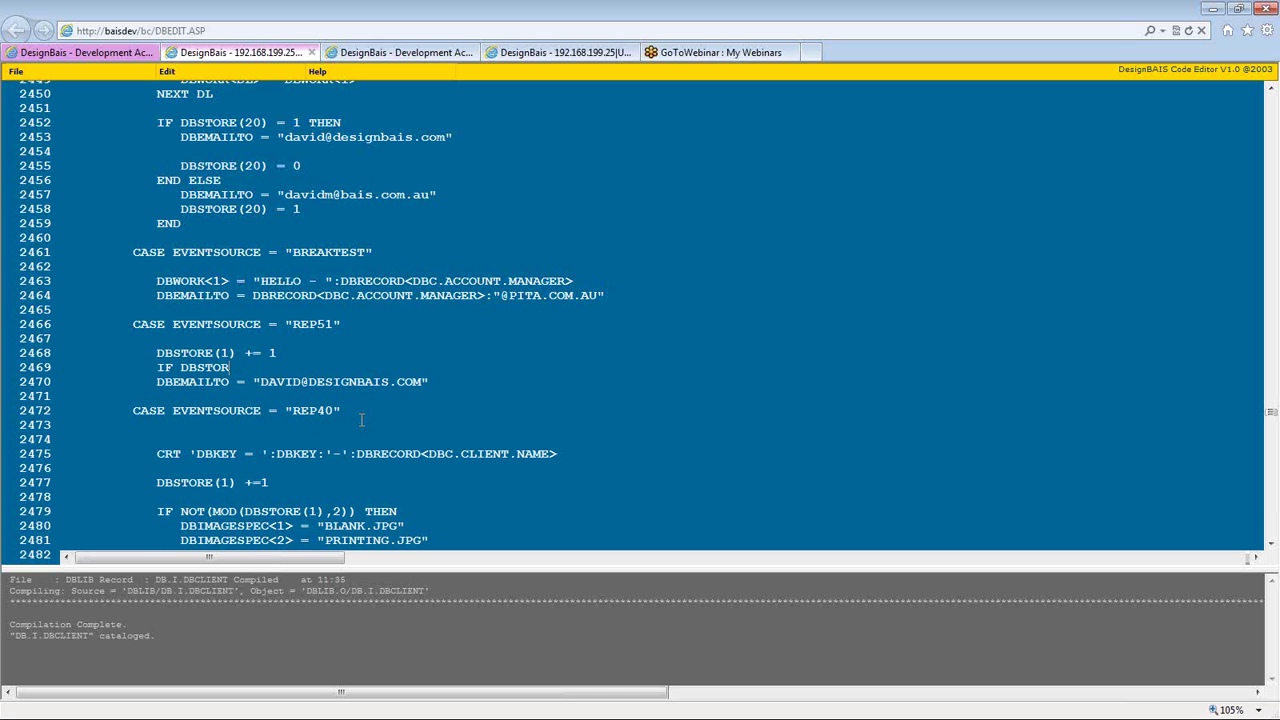
type("E(1) > 5 THEN")
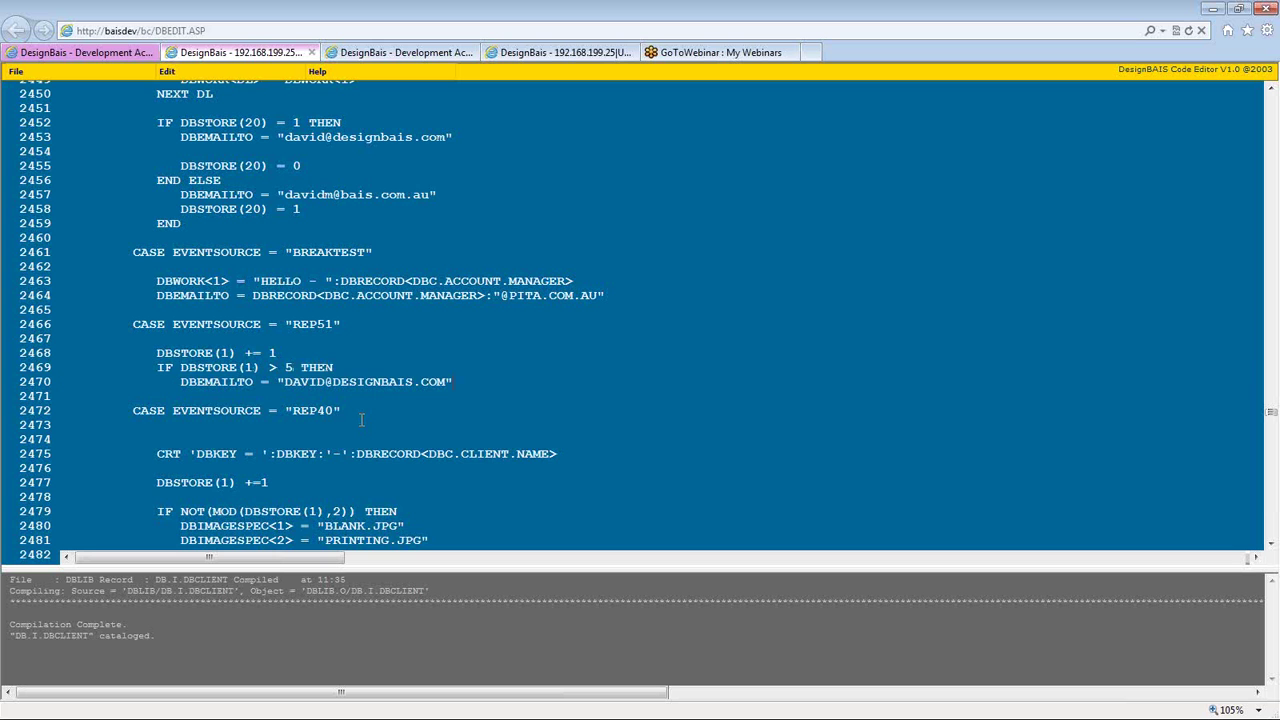
key("End")
key("Return")
type("END ELSE")
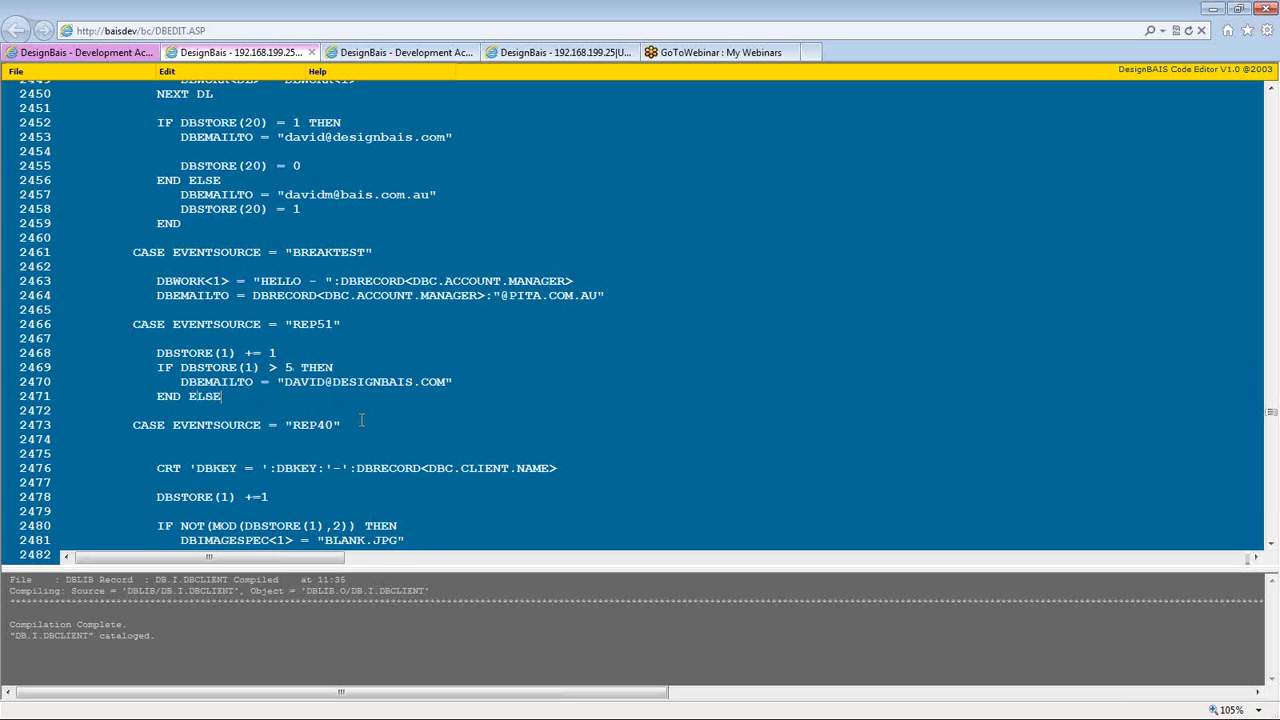
key("Return")
- Copy the DBEMAILTO assignment into the ELSE branch with a second recipient address, closing with END
key("Up")
key("Up")
key("shift+End")
key("ctrl+c")
key("Down")
key("Down")
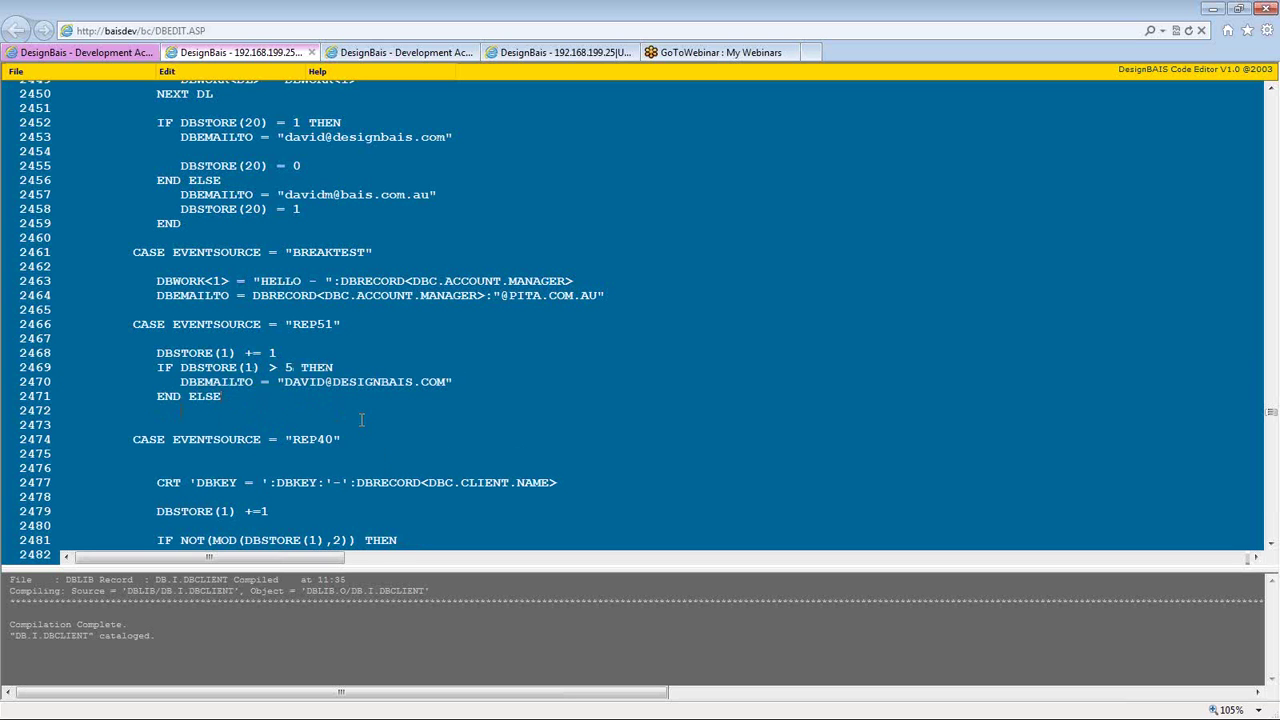
key("ctrl+v")
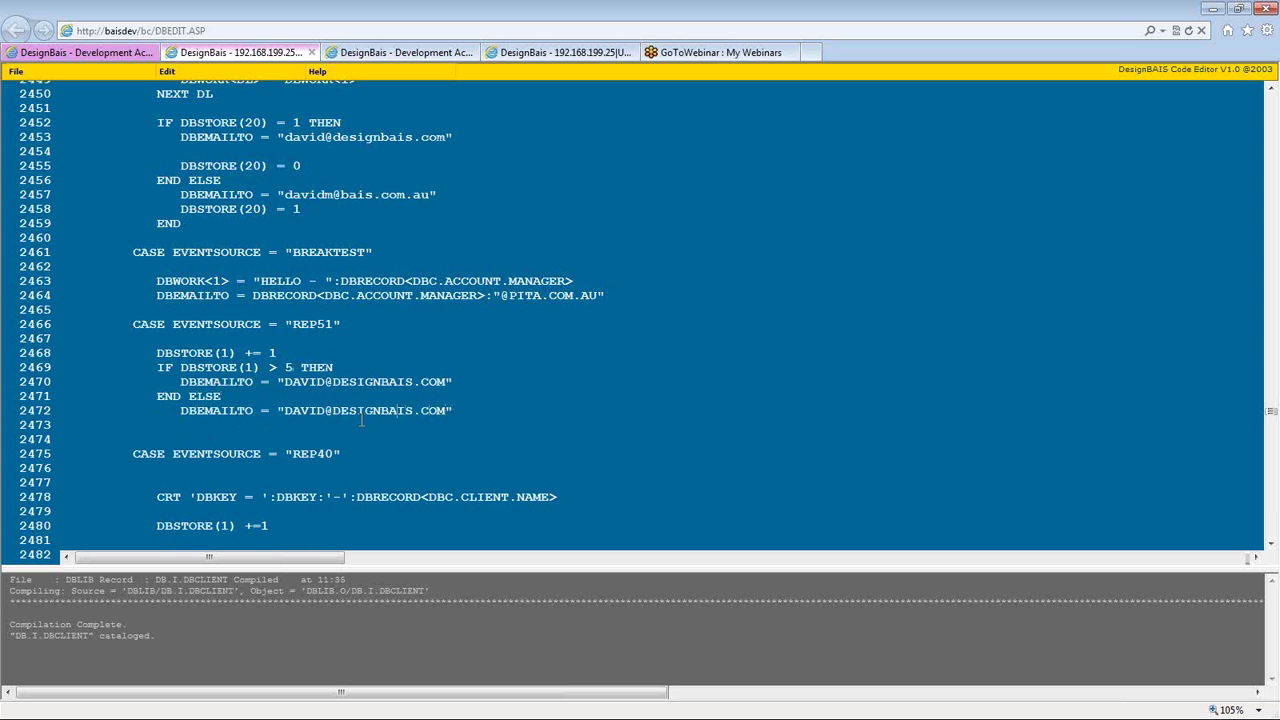
double_click(362, 418)
key("shift+Left")
key("shift+Left")
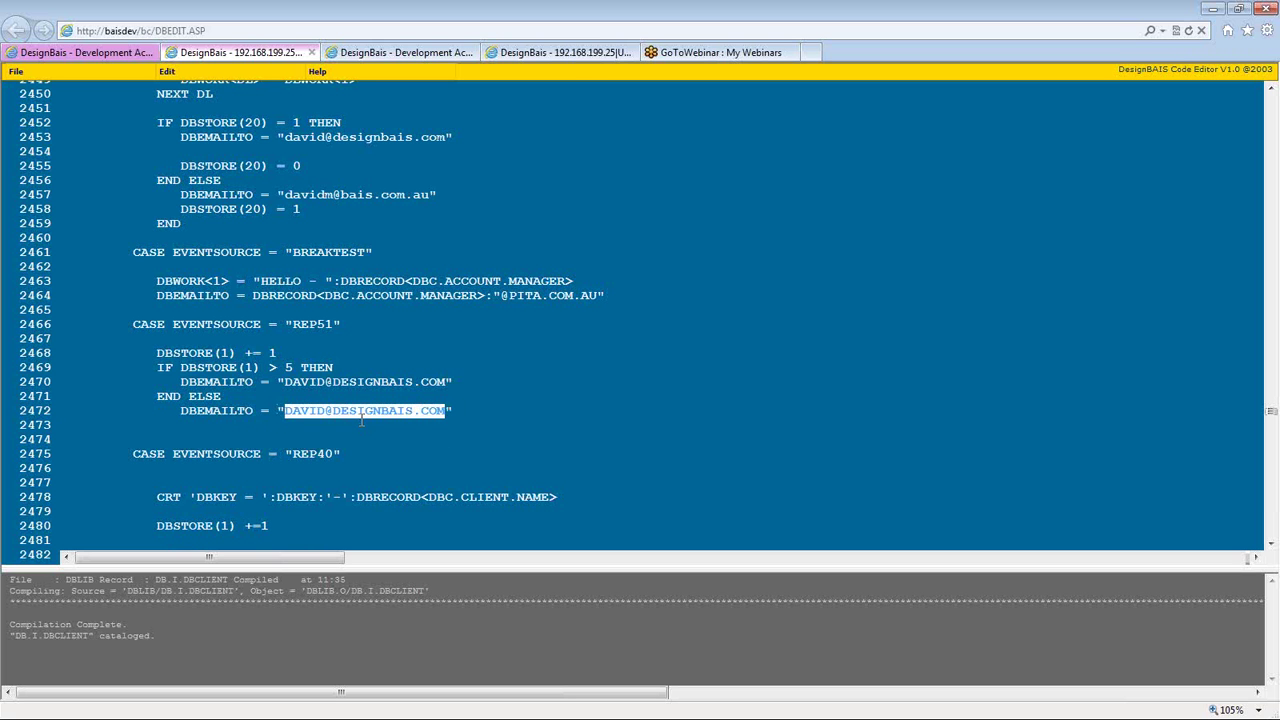
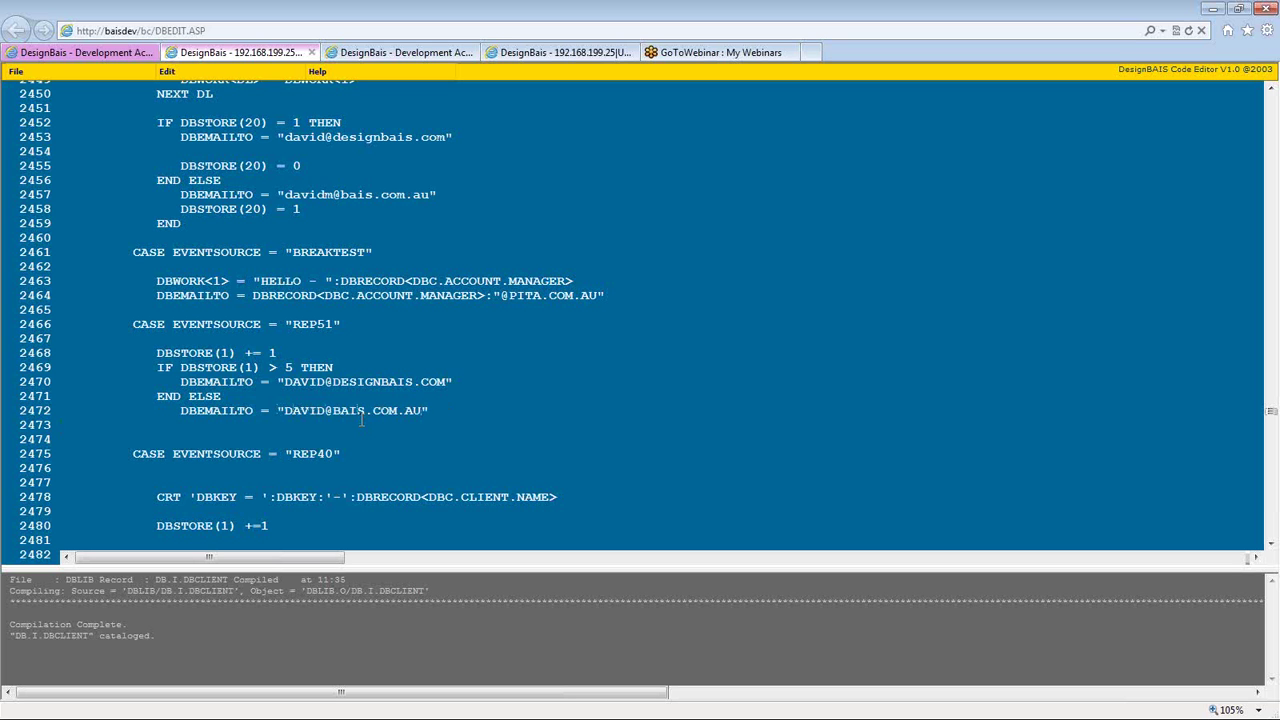
type("END")
- Move the REP51 CASE block to directly after BEGIN CASE under REPORT.READ
key("Up")
key("Up")
key("Up")
key("Up")
key("Up")
key("shift+Down")
key("shift+Down")
key("shift+End")
key("shift+Down")
key("shift+Down")
key("shift+Down")
key("shift+Down")
key("shift+Down")
key("shift+Down")
key("ctrl+c")
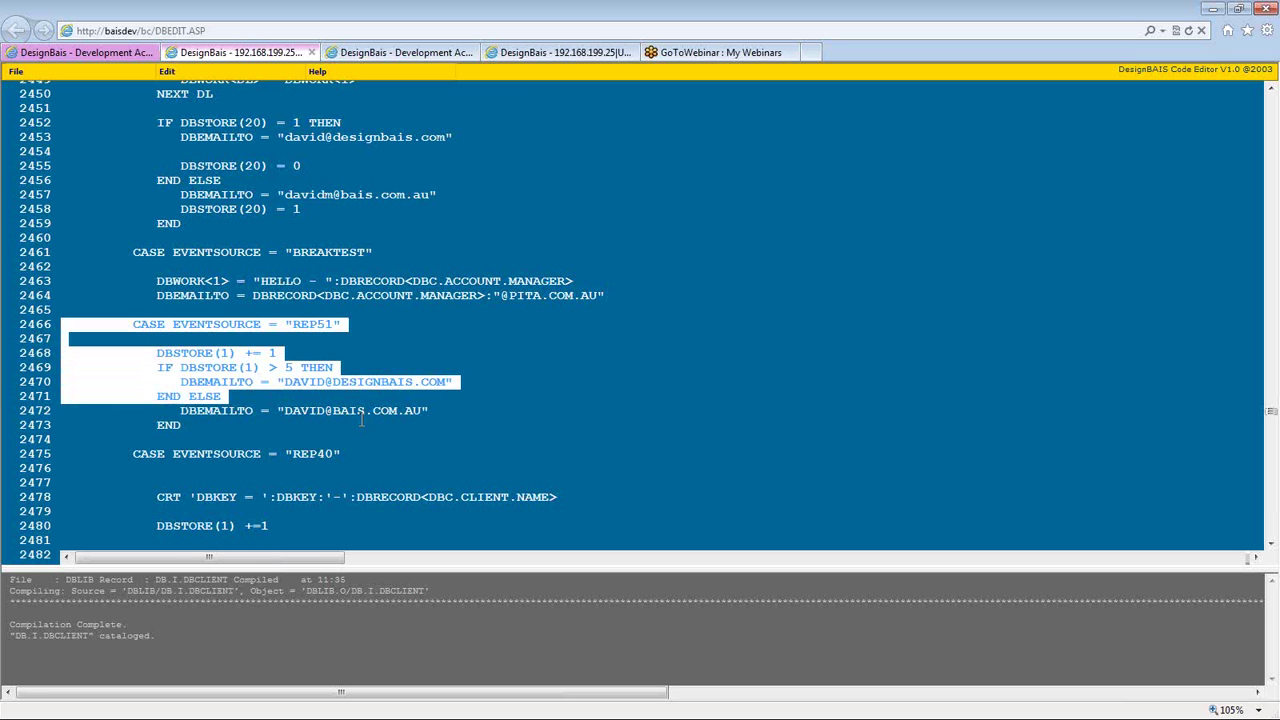
key("Delete")
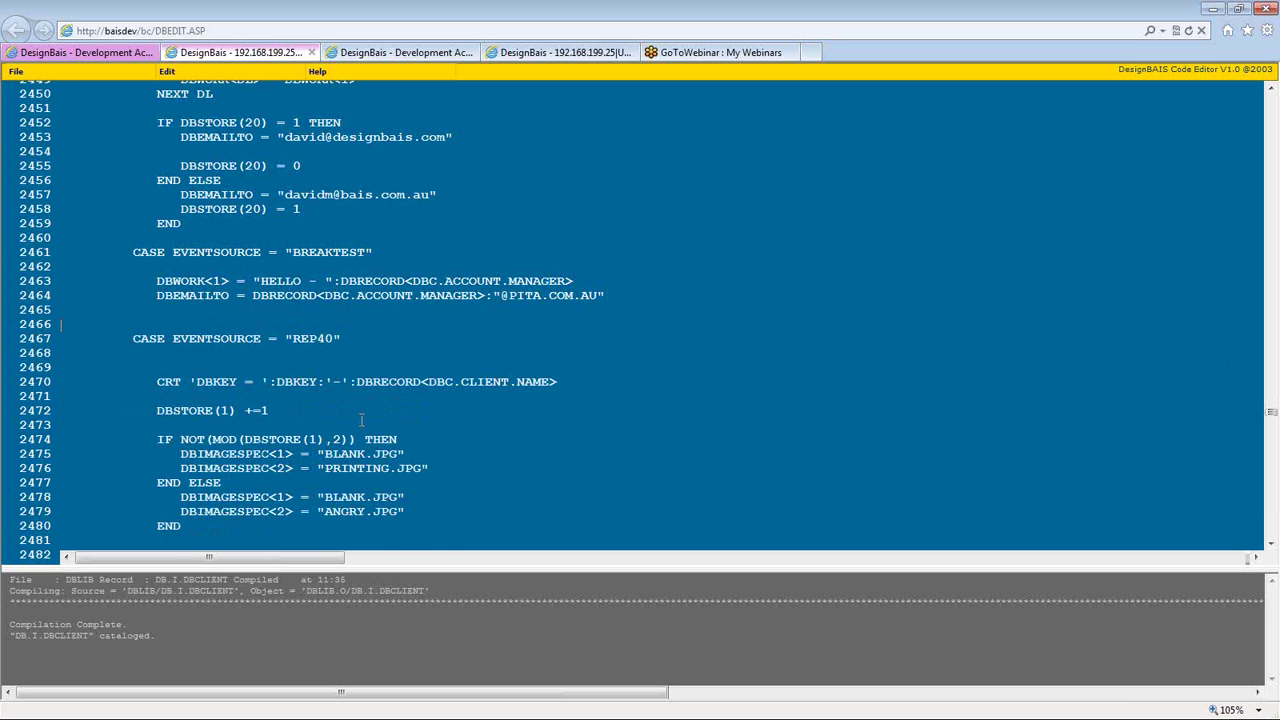
scroll(361, 420, "up", 10)
key("shift+Down")
key("Delete")
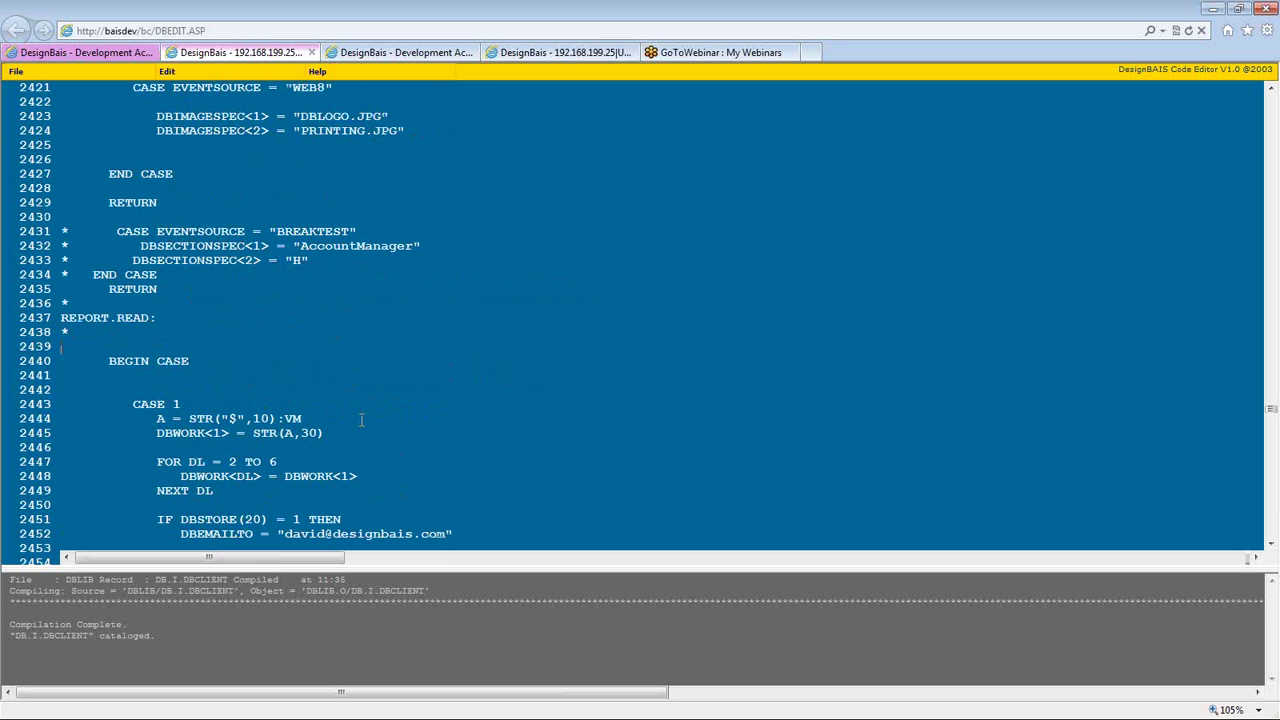
key("ctrl+v")
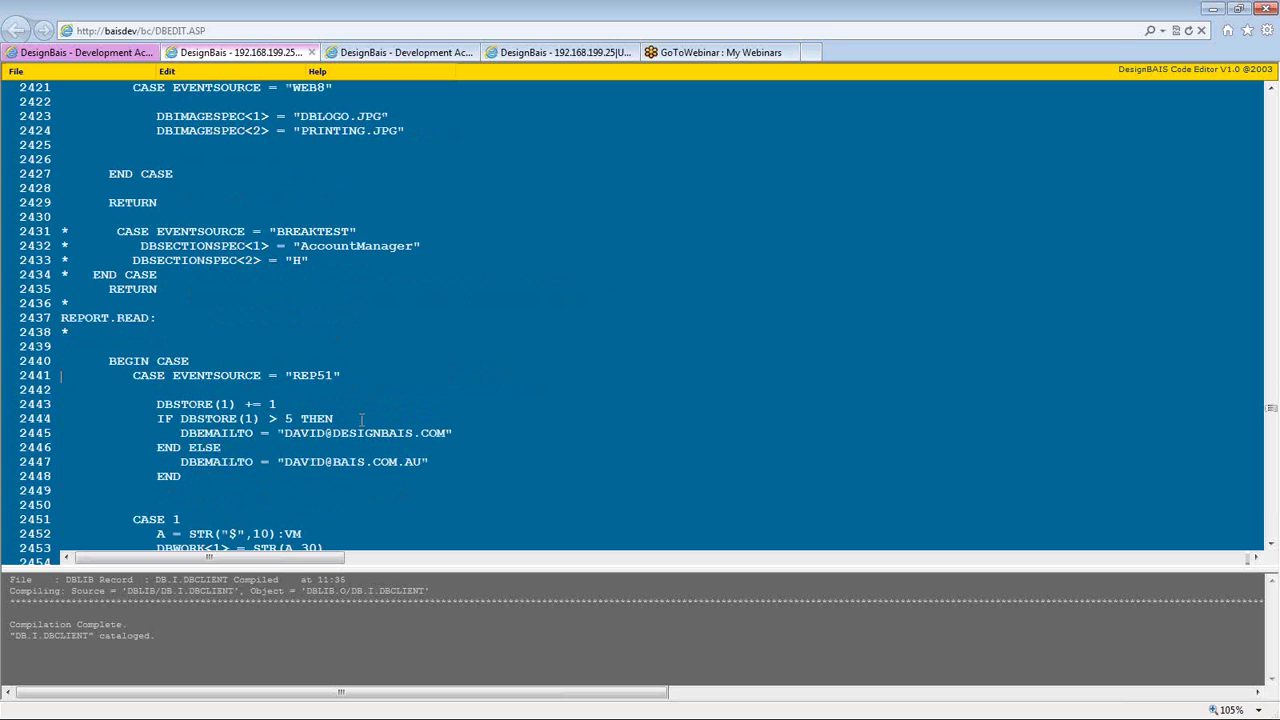
key("Return")
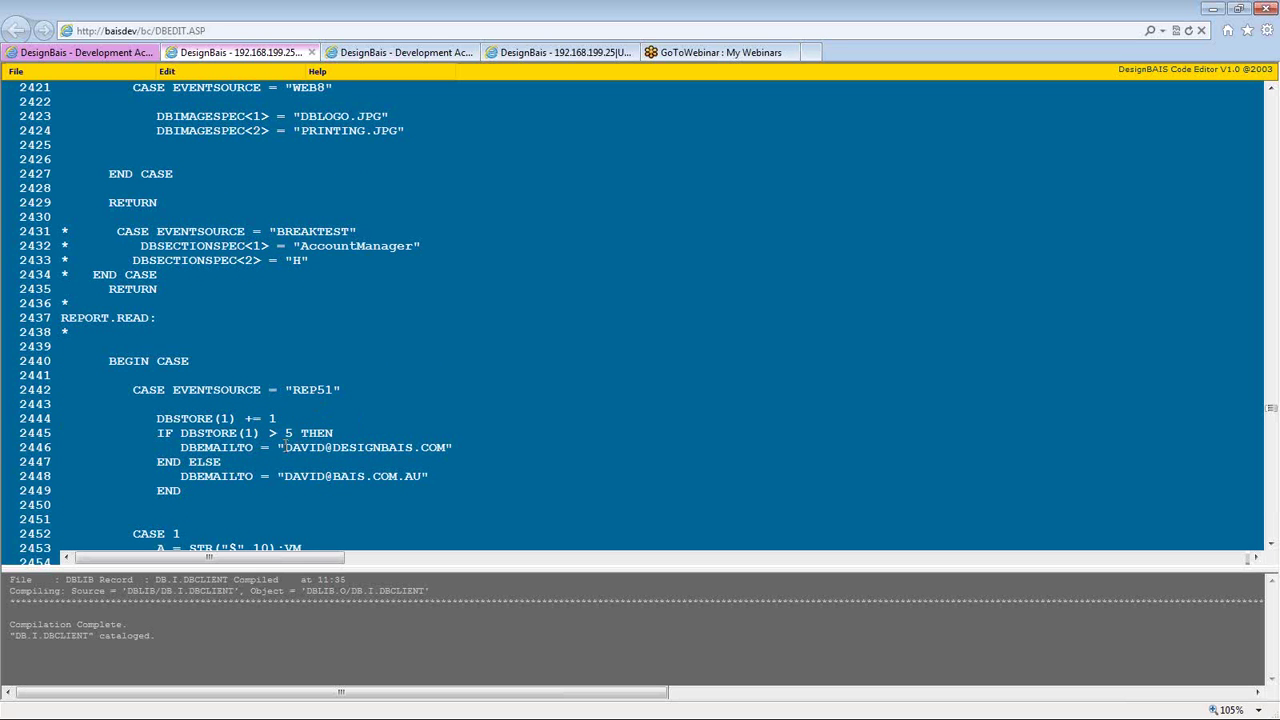
- Change the REP51 test to IF DBSTORE(1) < 5 and recompile DB.I.DBCLIENT
triple_click(224, 449)
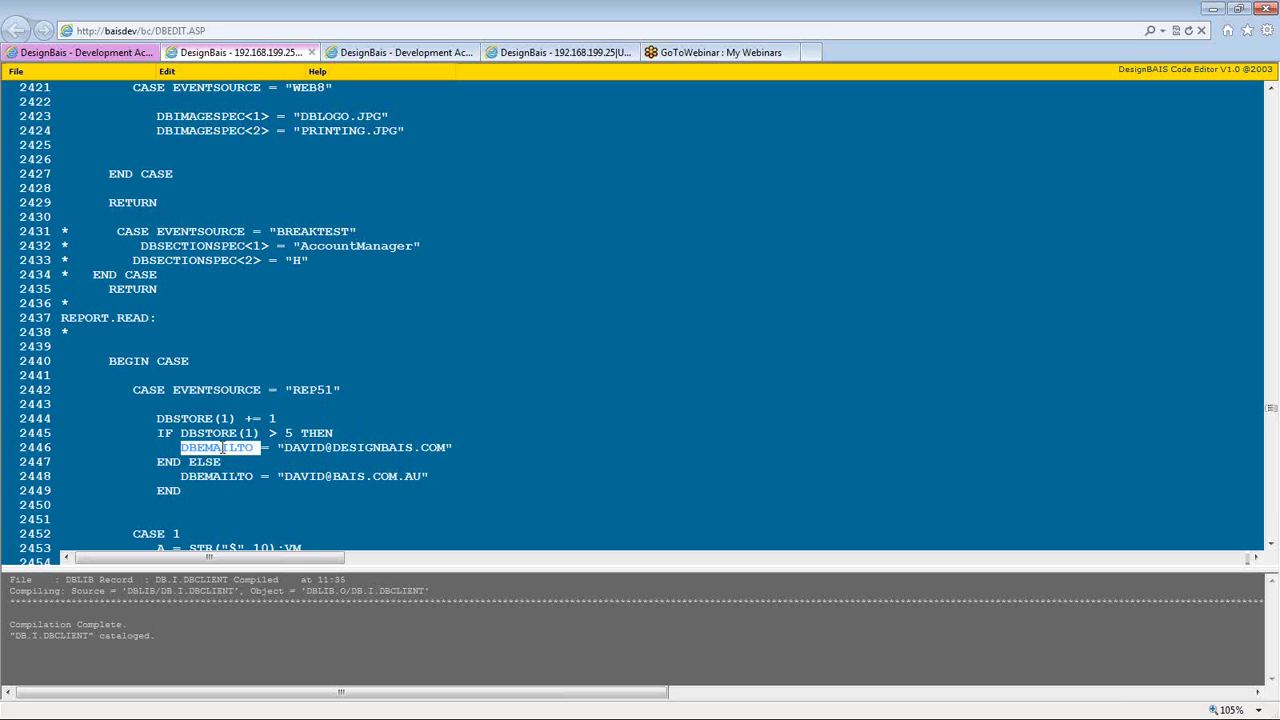
triple_click(335, 447)
left_click(323, 478)
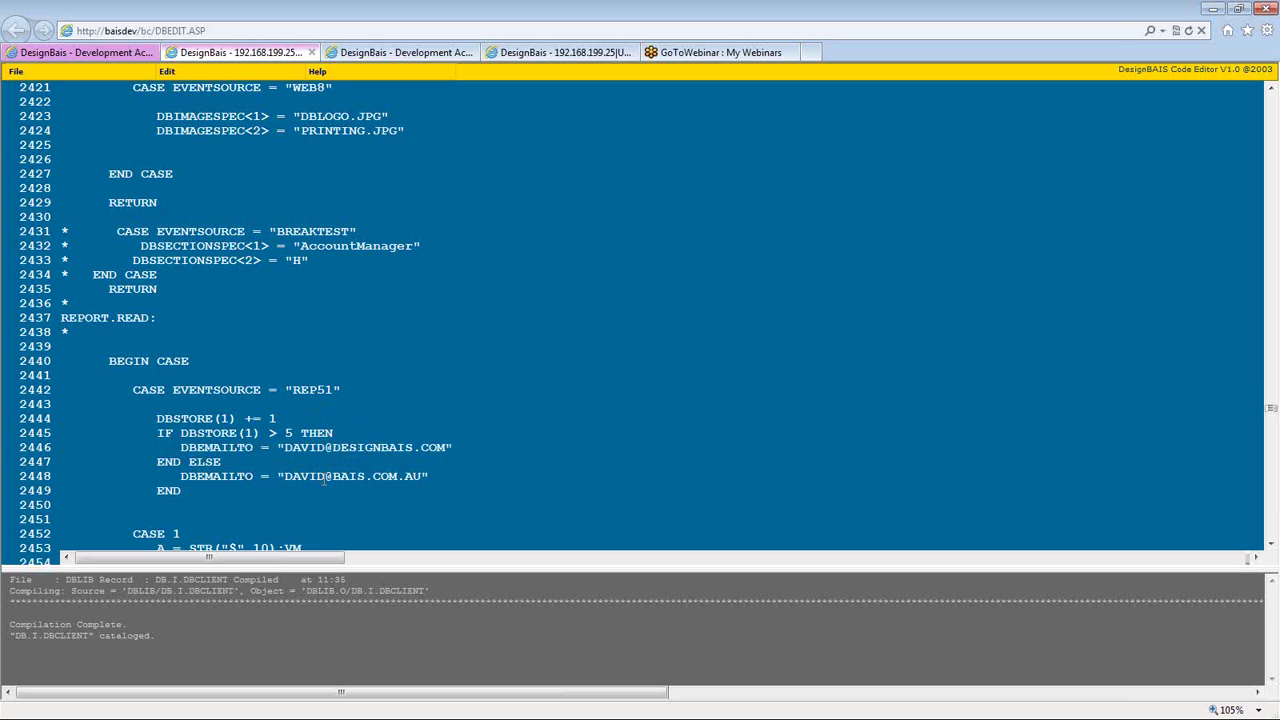
triple_click(324, 478)
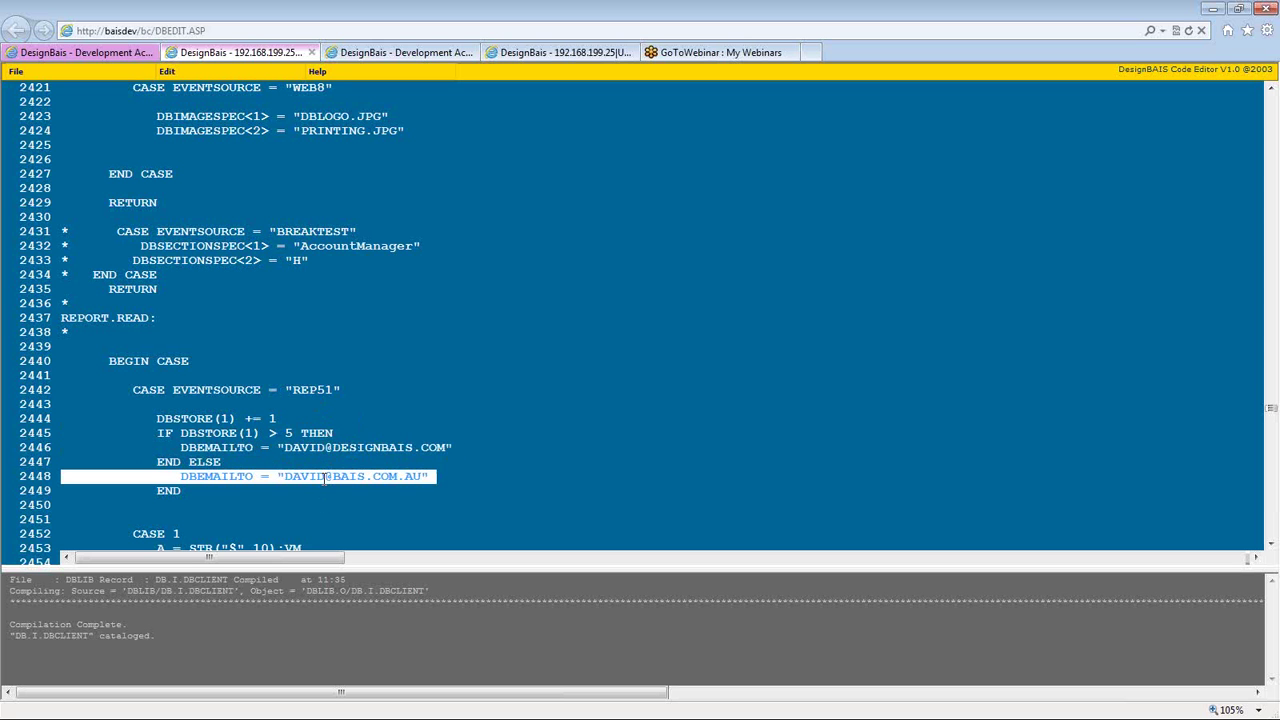
double_click(272, 433)
type("<")
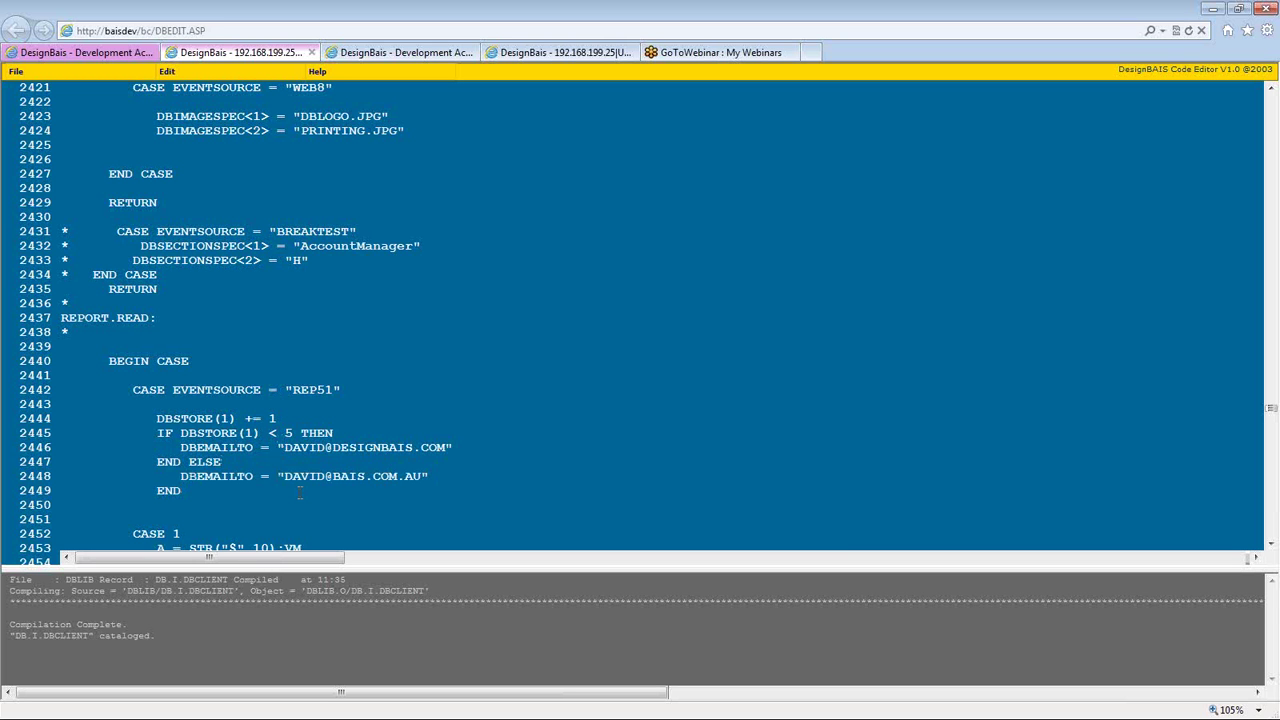
key("ctrl+s")
- Run the REP51 report from the Designer page with Preview Mode ticked
left_click(92, 55)
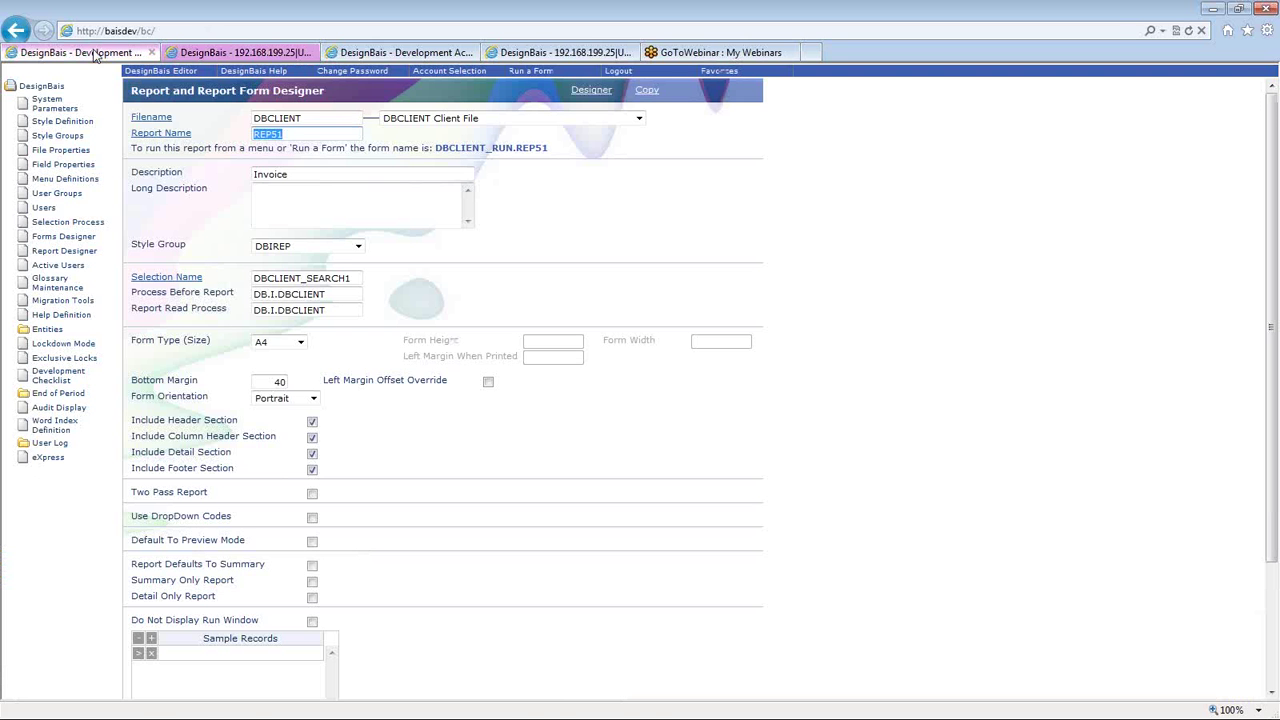
left_click(592, 91)
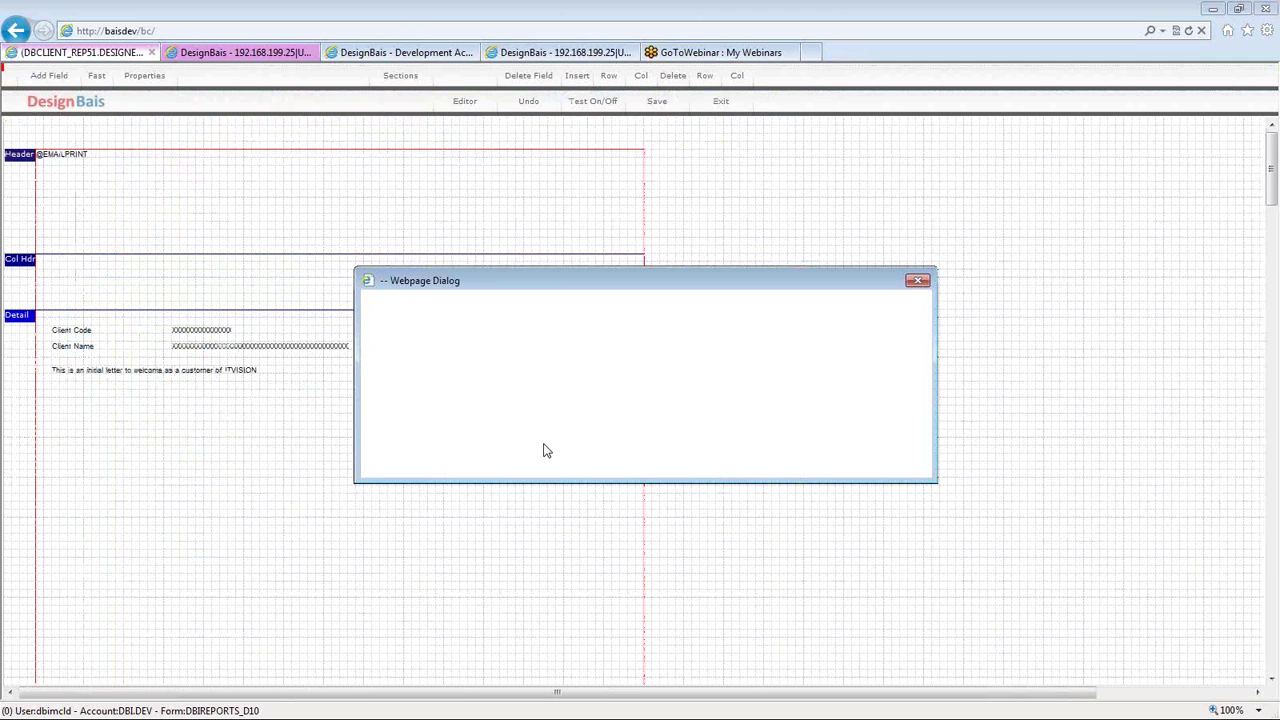
left_click(534, 378)
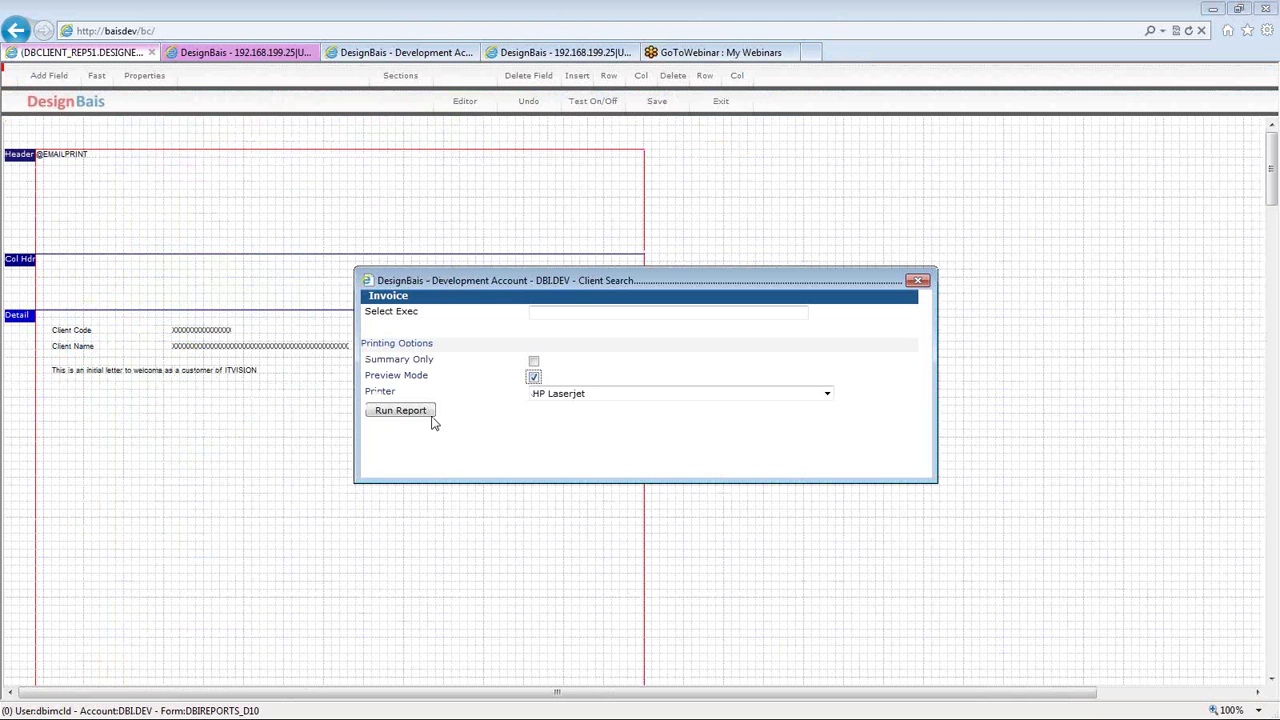
left_click(423, 412)
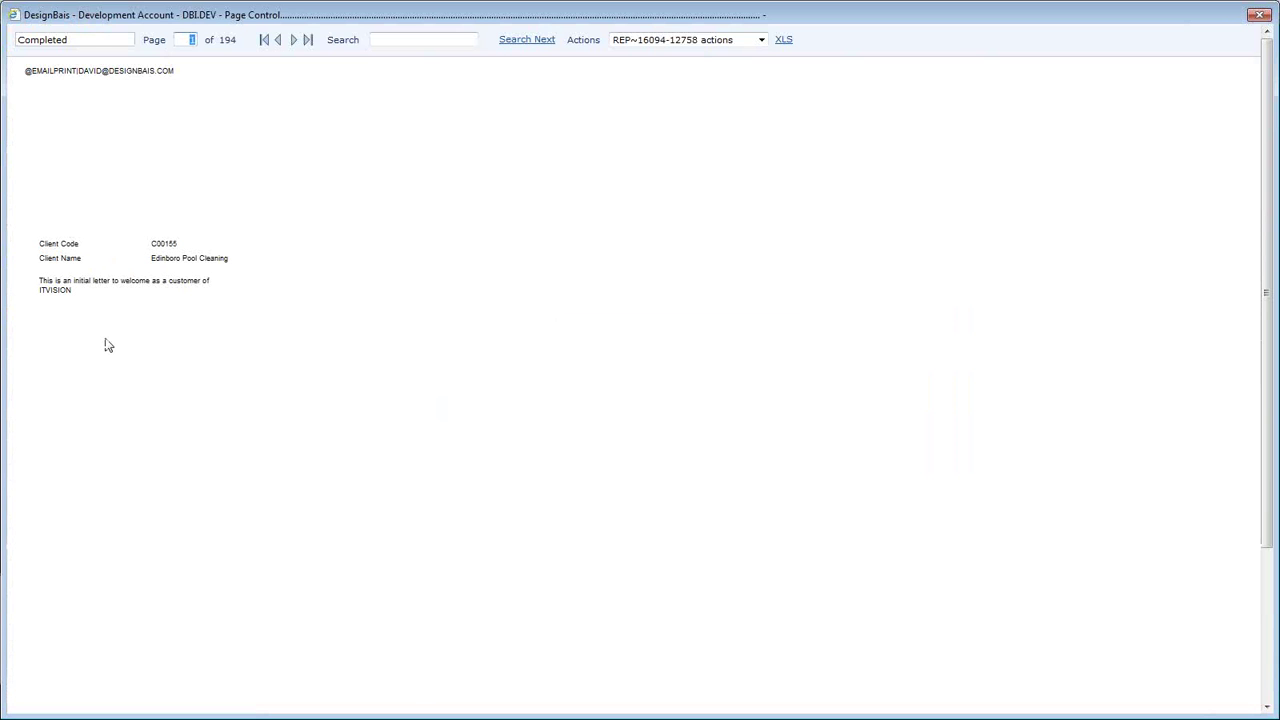
- Browse forward through several preview pages, then return to page 1
scroll(106, 343, "down", 3)
scroll(106, 343, "up", 3)
left_click(294, 40)
left_click(294, 40)
left_click(294, 40)
left_click(294, 40)
left_click(297, 42)
left_click(265, 45)
- Choose Email Pages to Recipients from the Actions dropdown
left_click(684, 44)
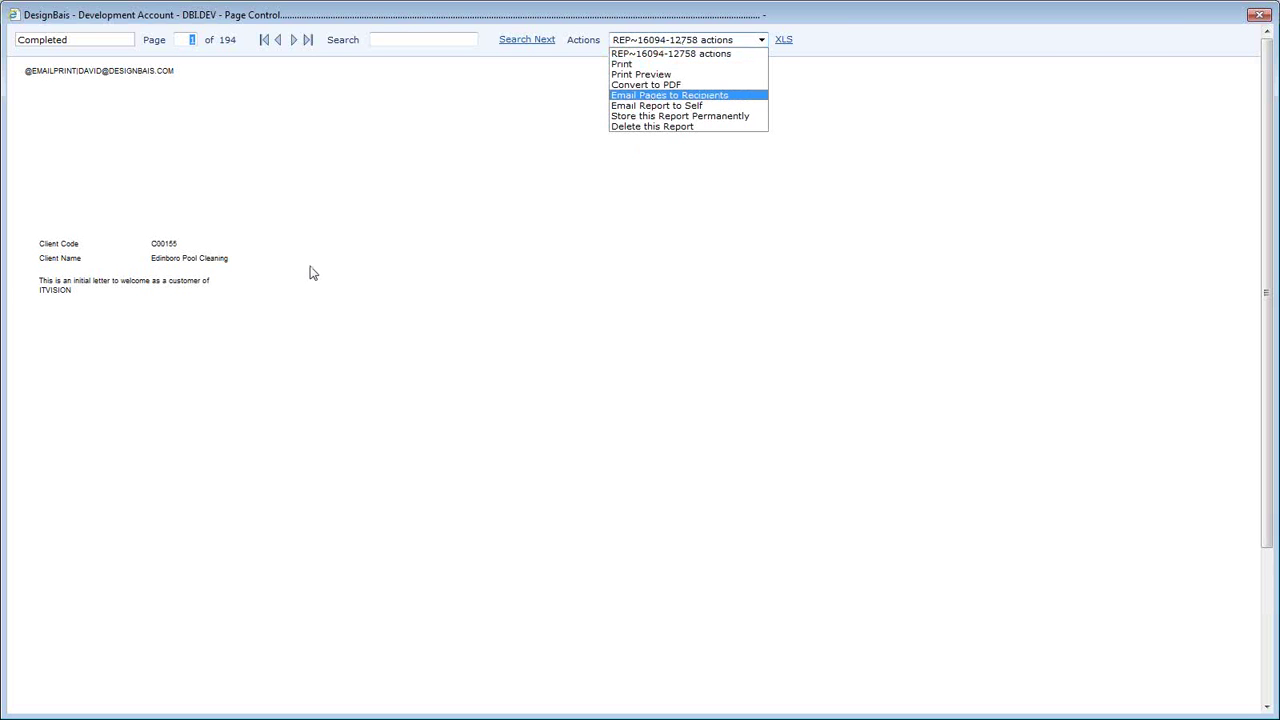
left_click(360, 341)
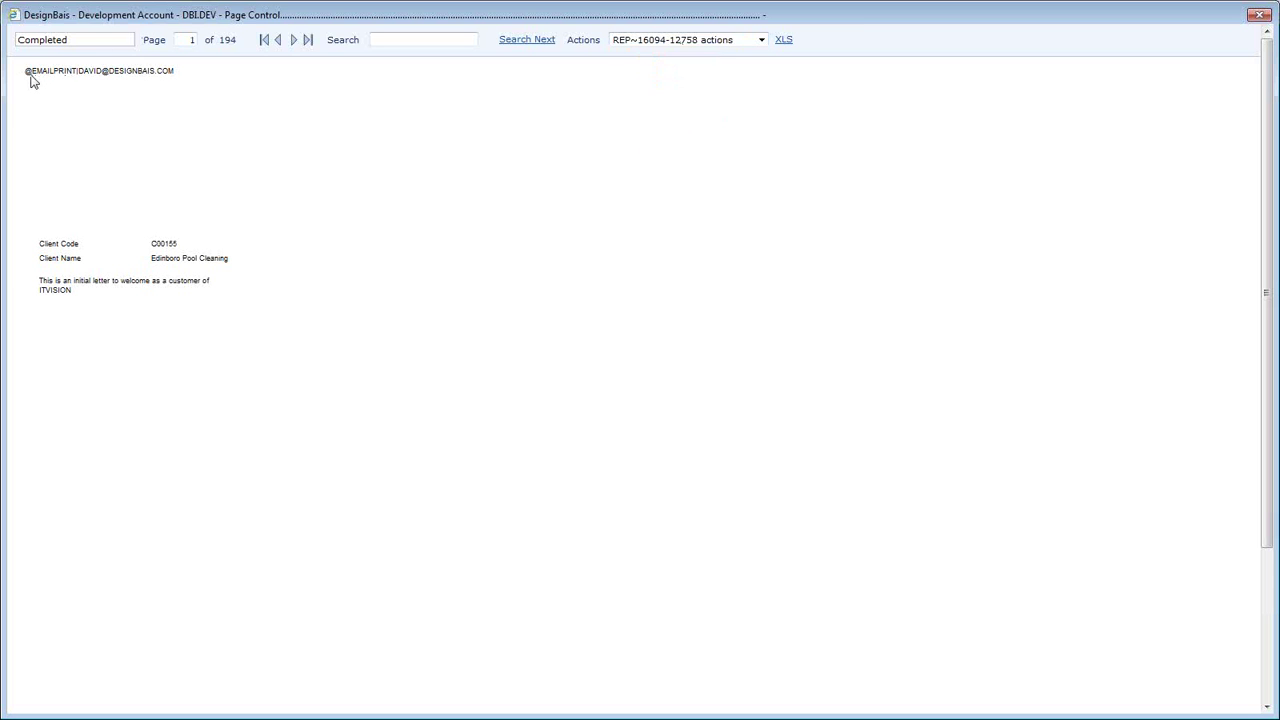
left_click(712, 42)
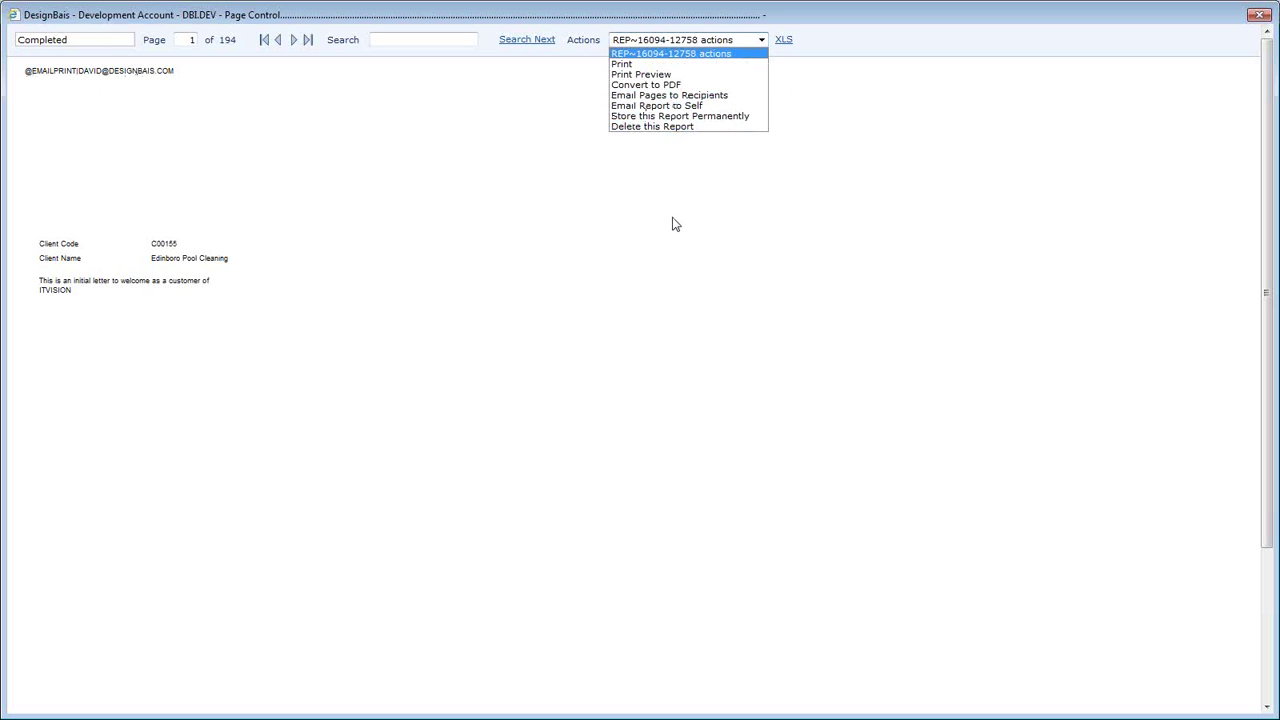
left_click(669, 95)
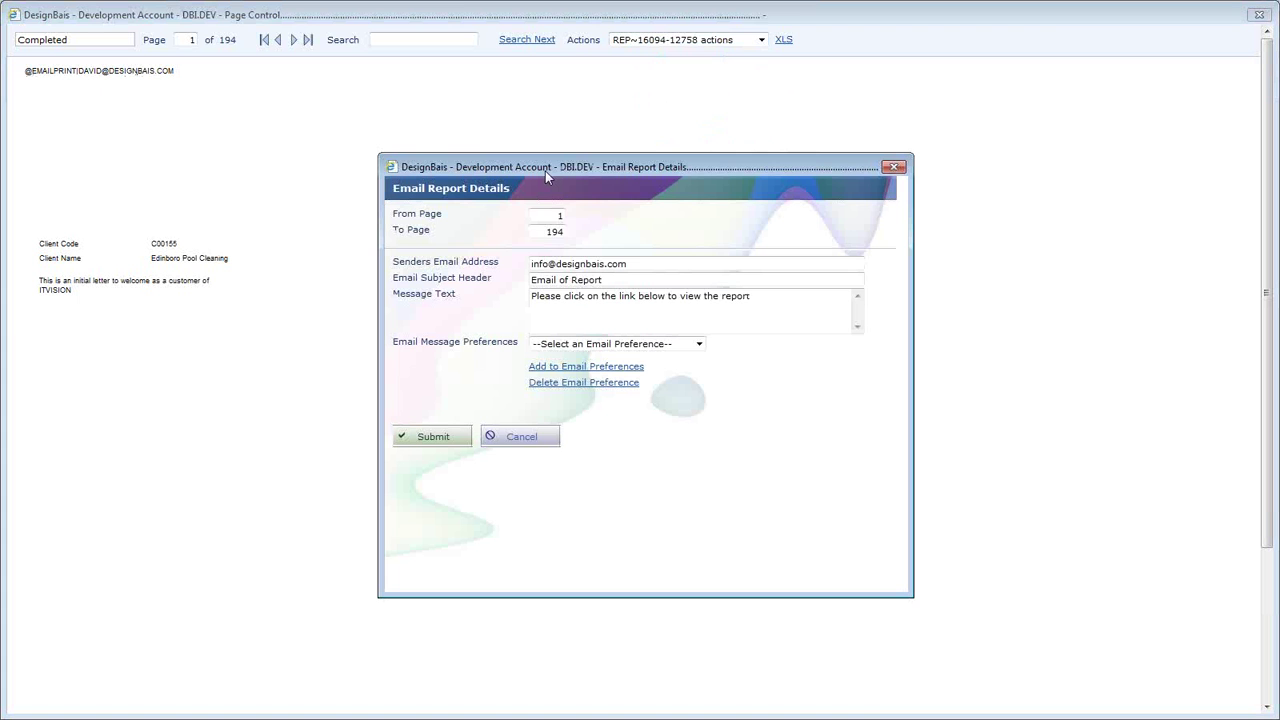
- Apply the Email of Report saved preference to the email details form
left_click_drag(545, 171, 493, 112)
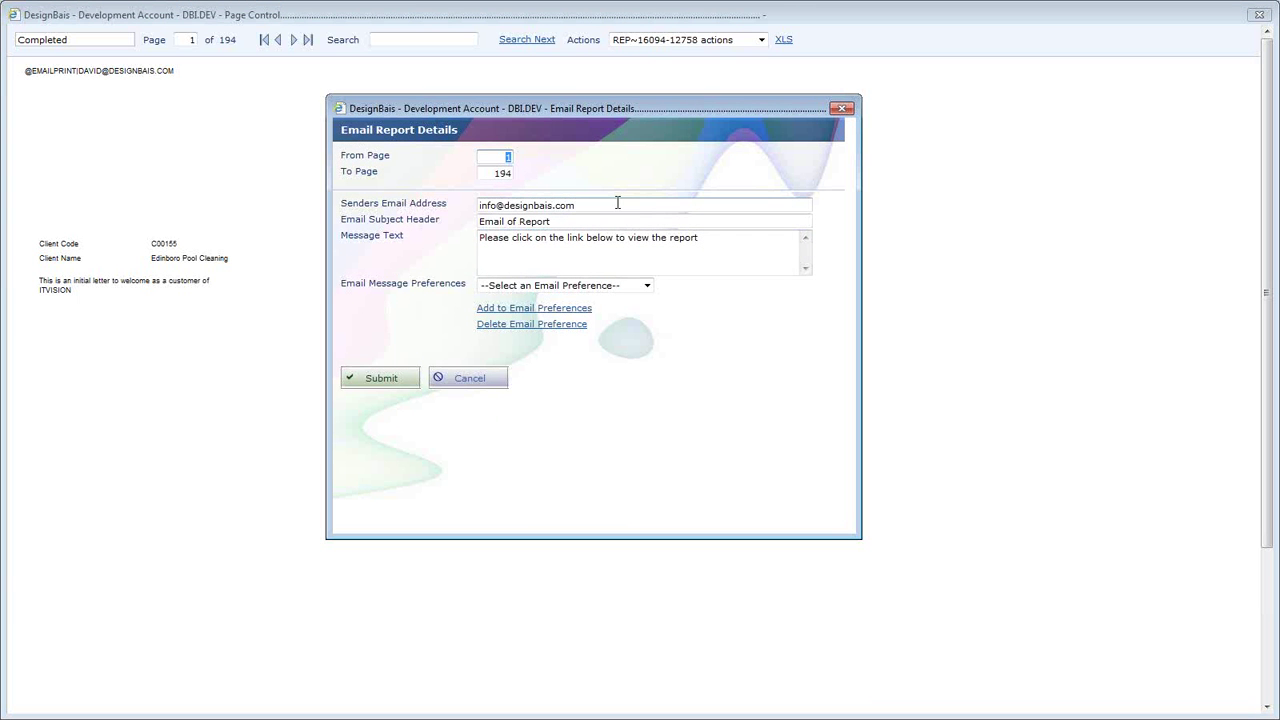
double_click(566, 221)
triple_click(562, 222)
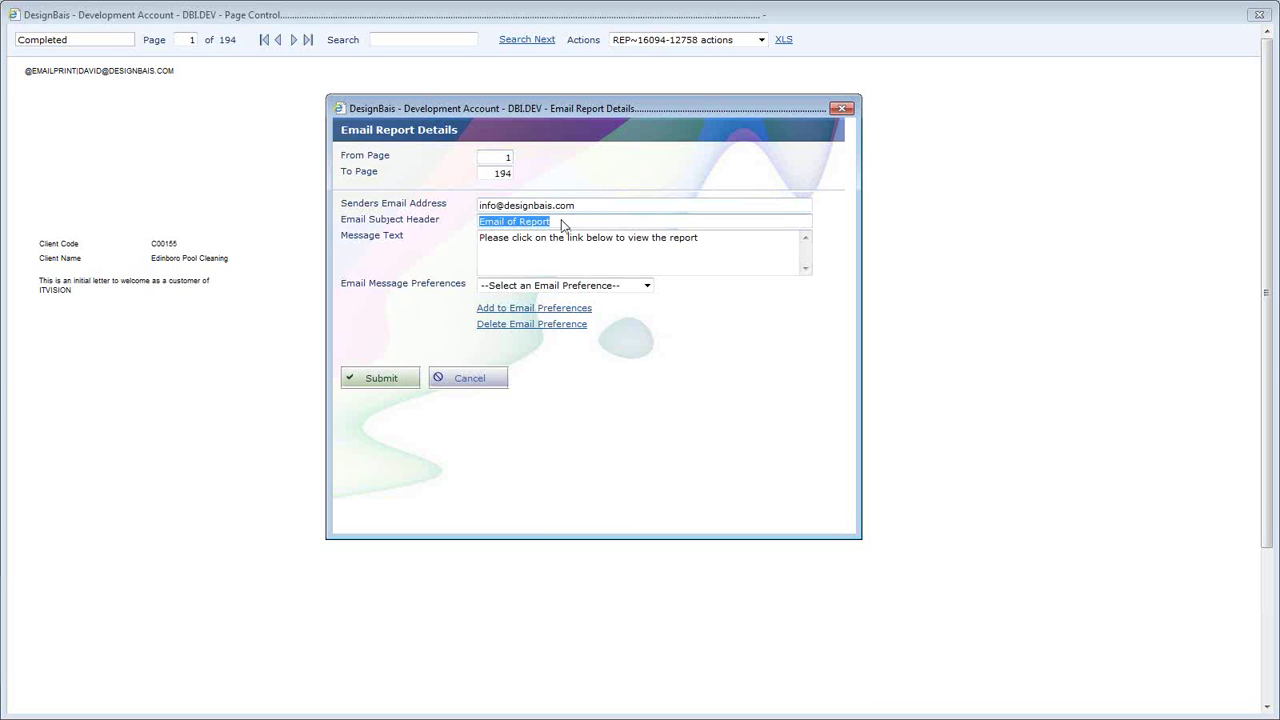
double_click(576, 238)
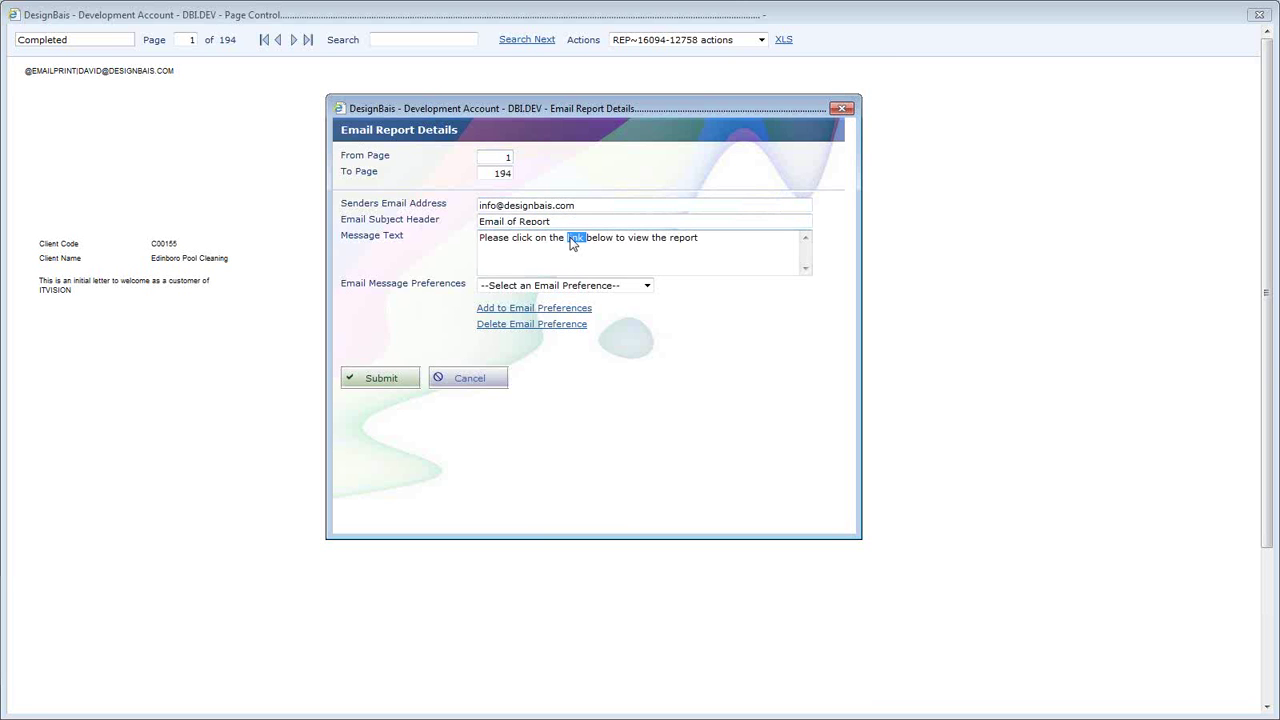
triple_click(576, 238)
left_click(576, 287)
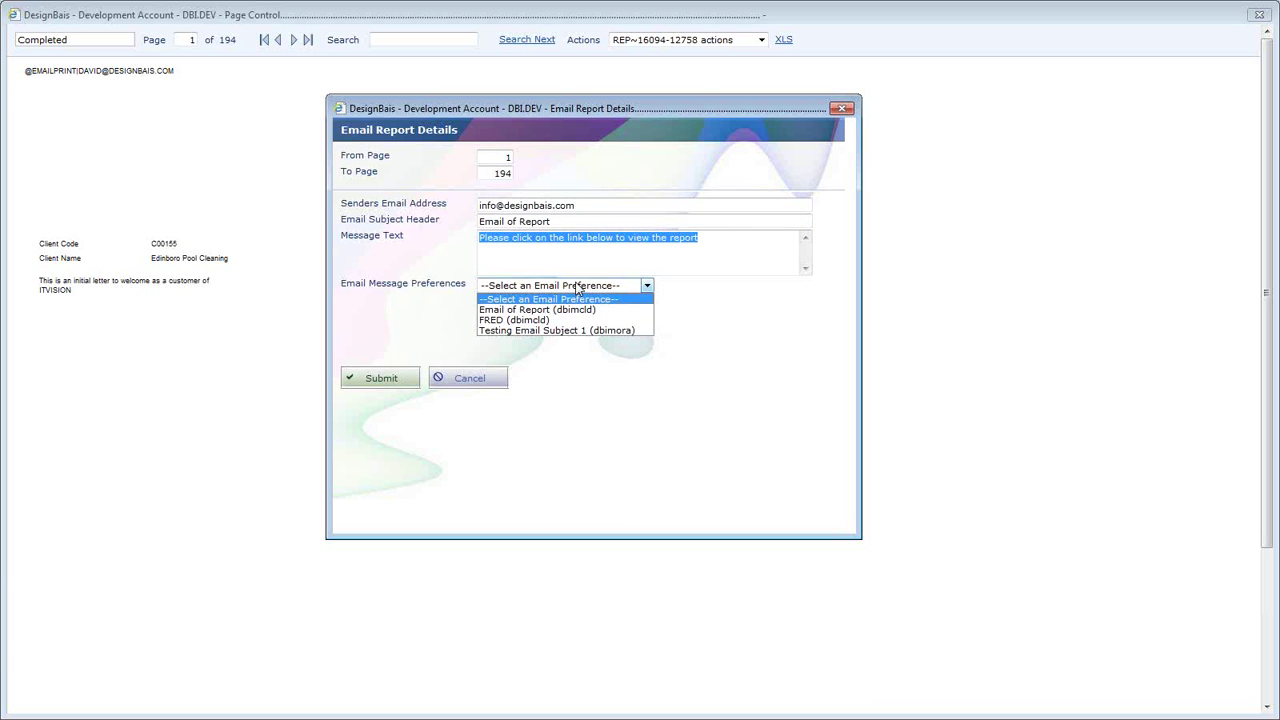
left_click(576, 287)
left_click(571, 287)
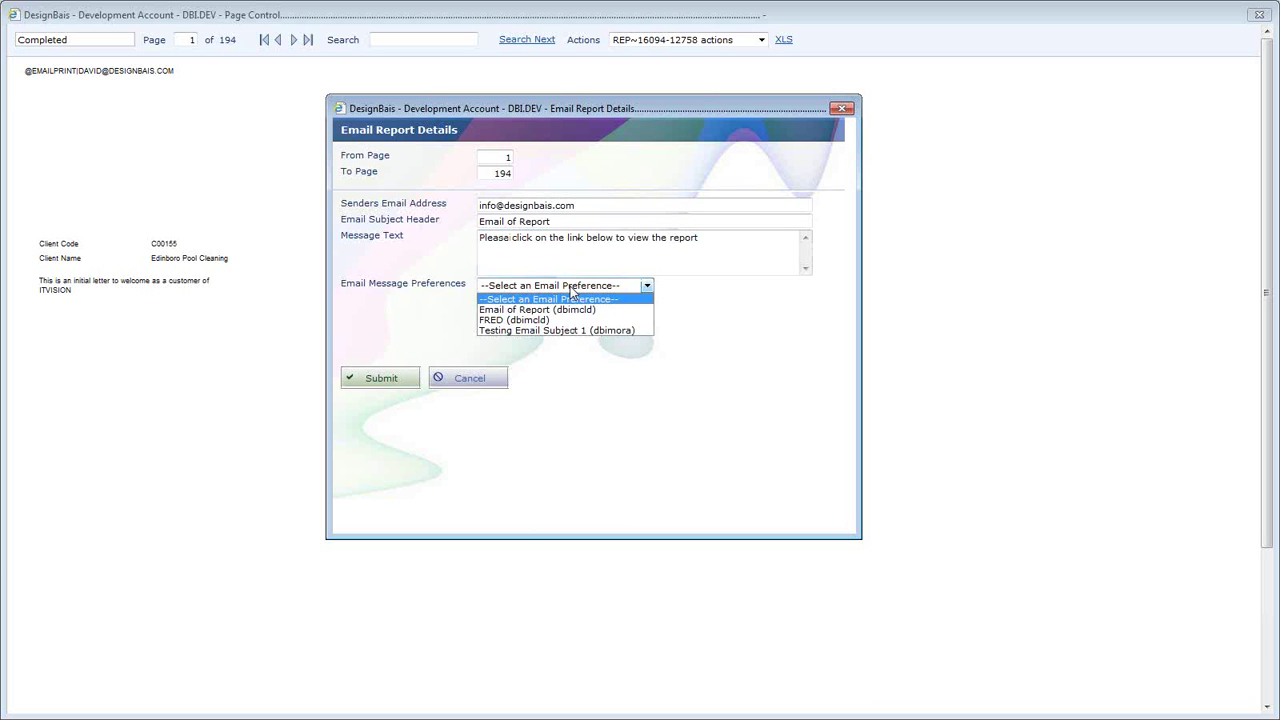
left_click(556, 331)
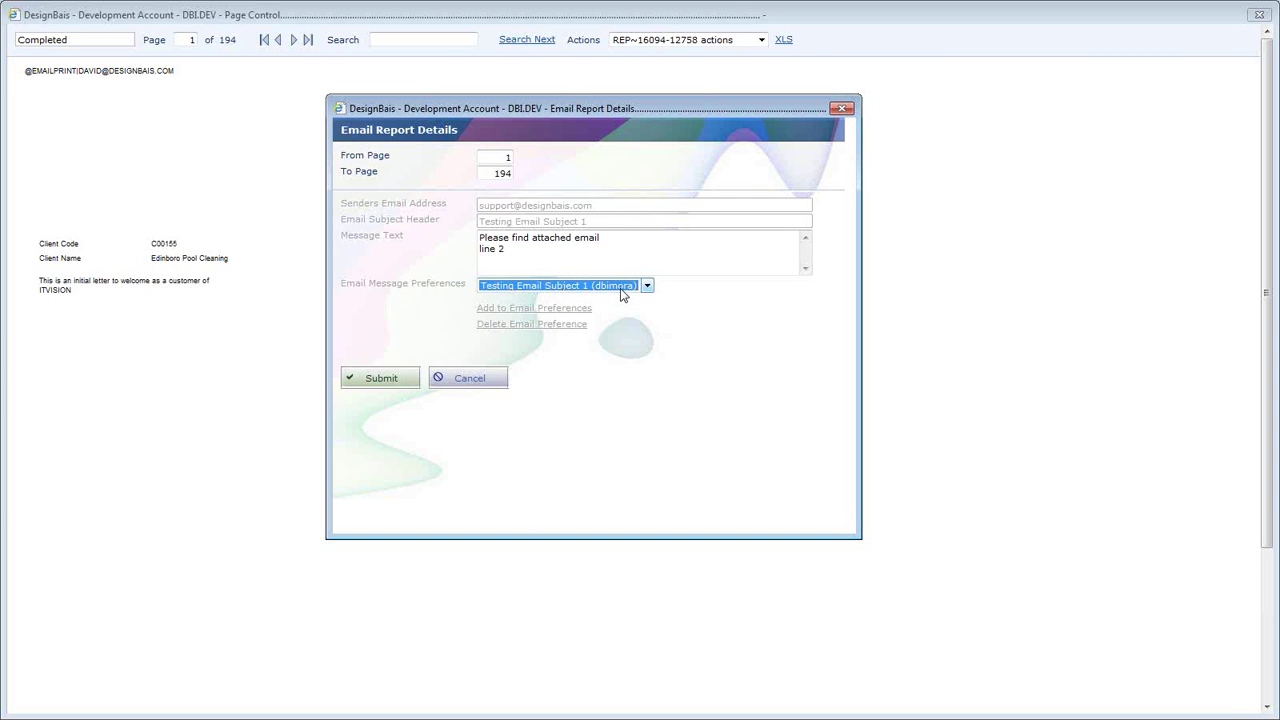
left_click(632, 289)
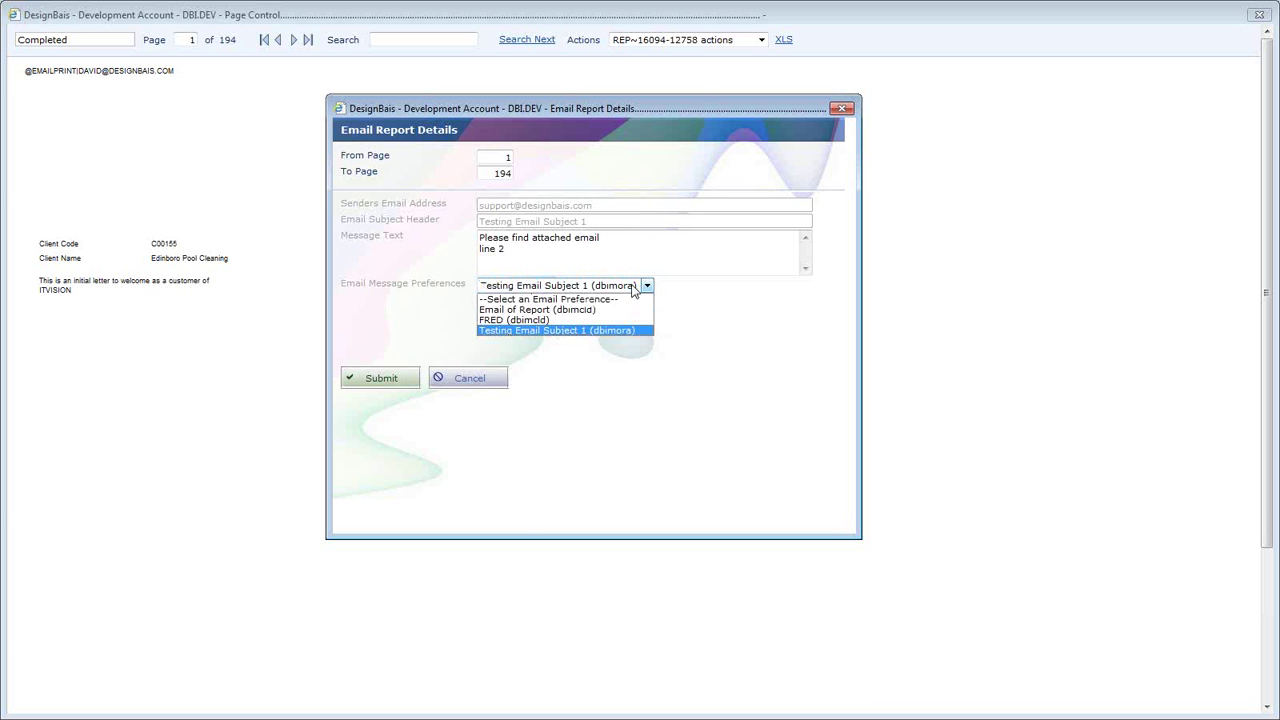
left_click(614, 311)
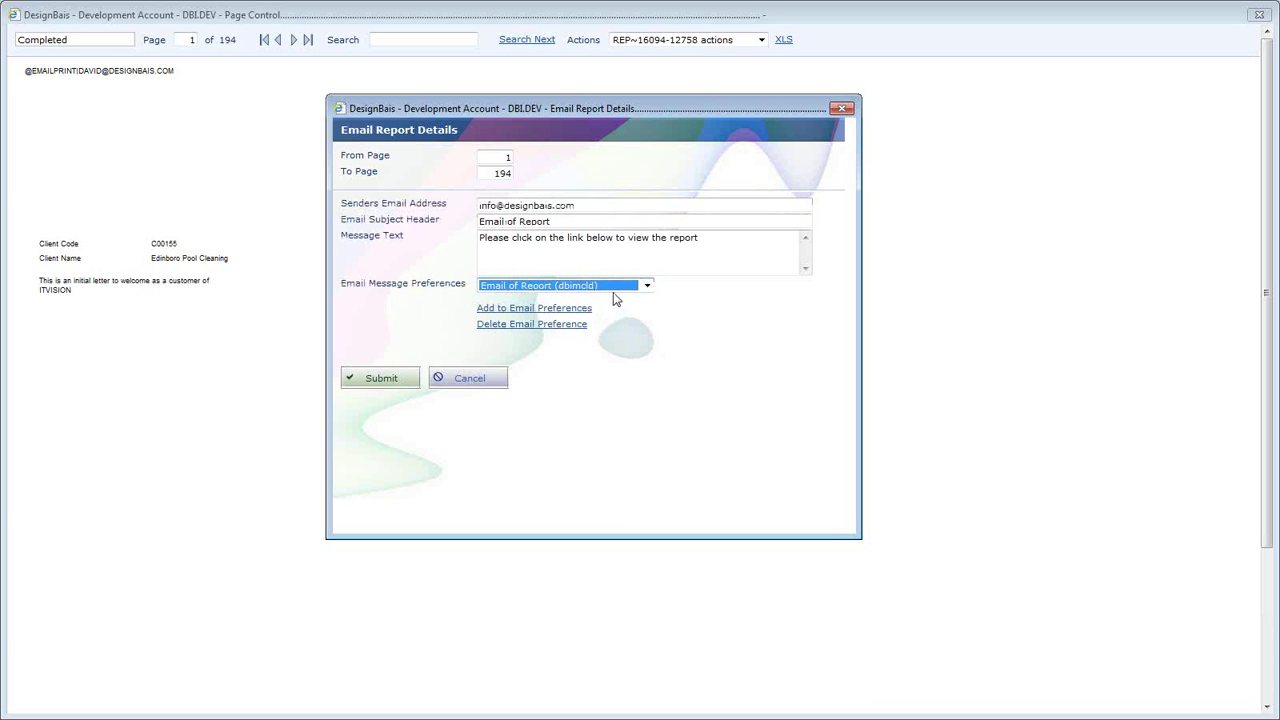
- Set the page range to 1 to 10 and submit the email
double_click(553, 240)
left_click(737, 241)
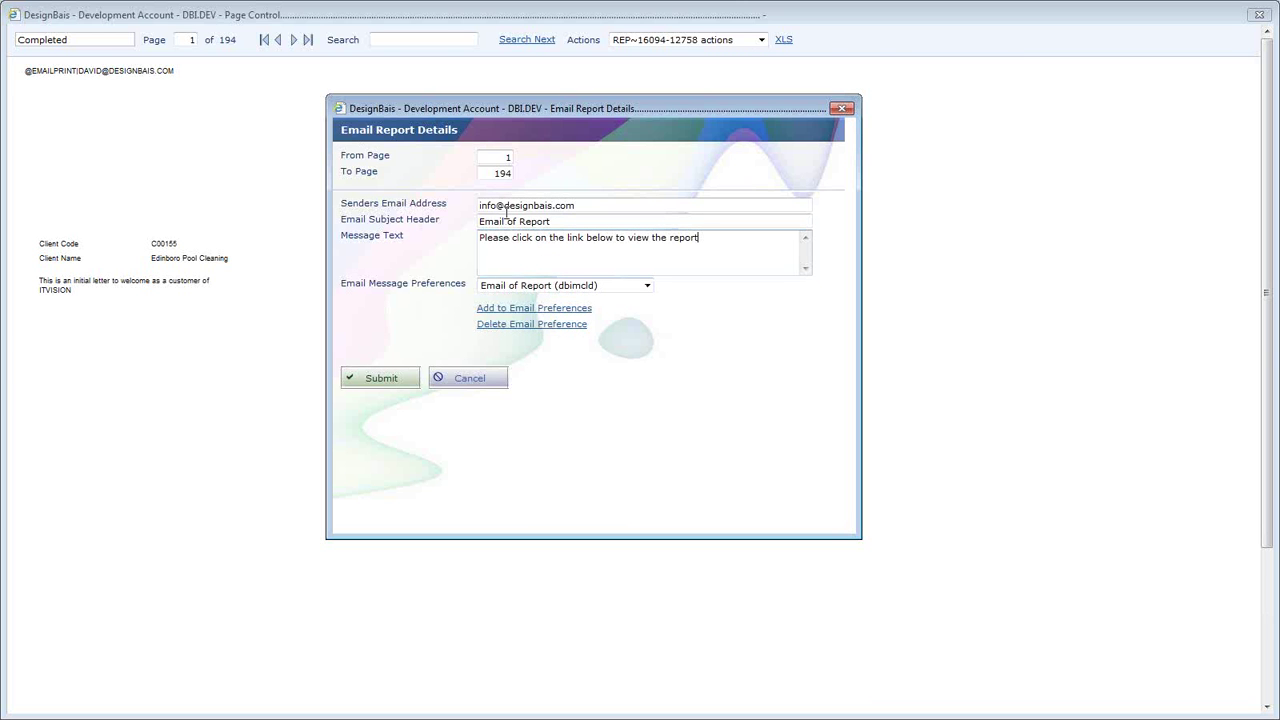
double_click(489, 173)
type("10")
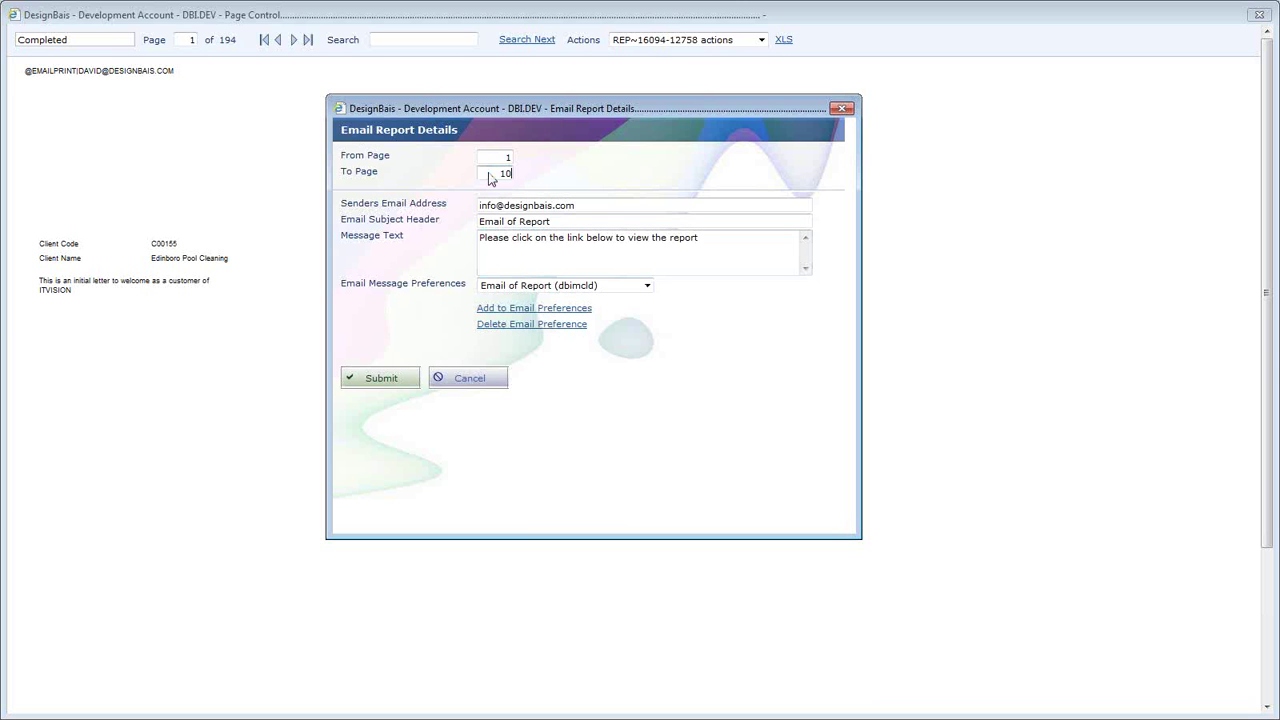
key("Tab")
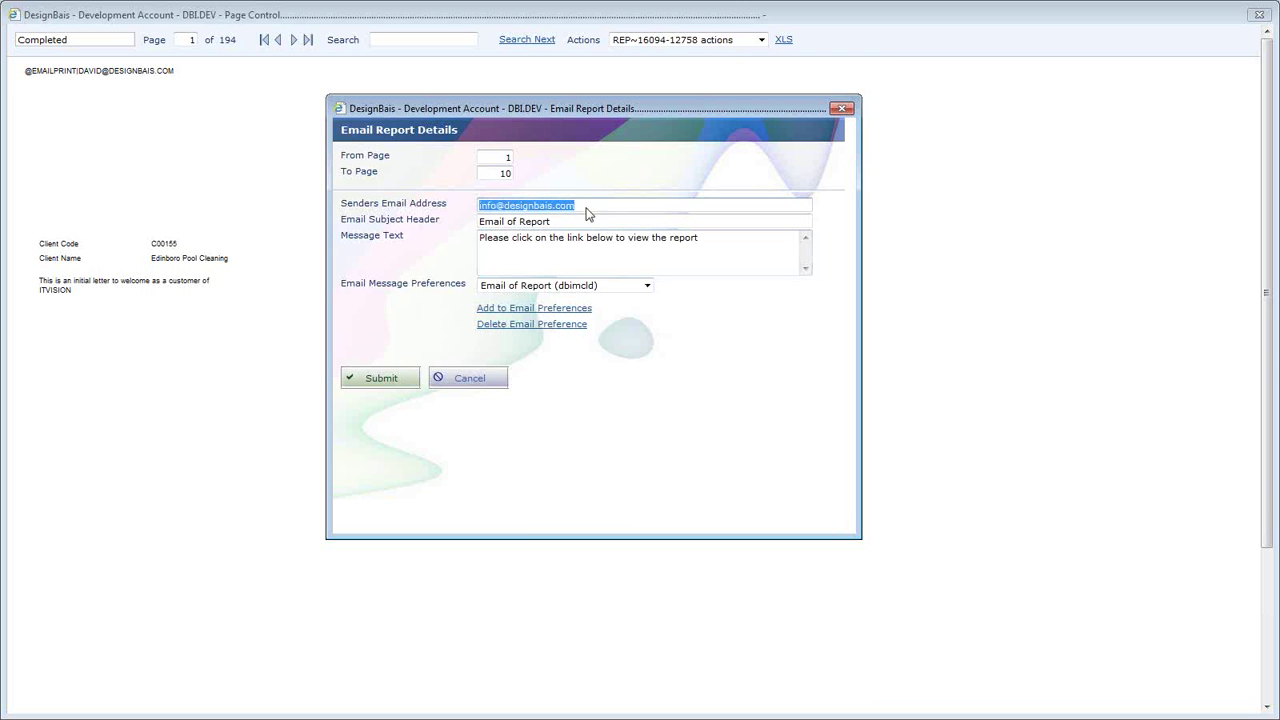
left_click(588, 206)
left_click(395, 380)
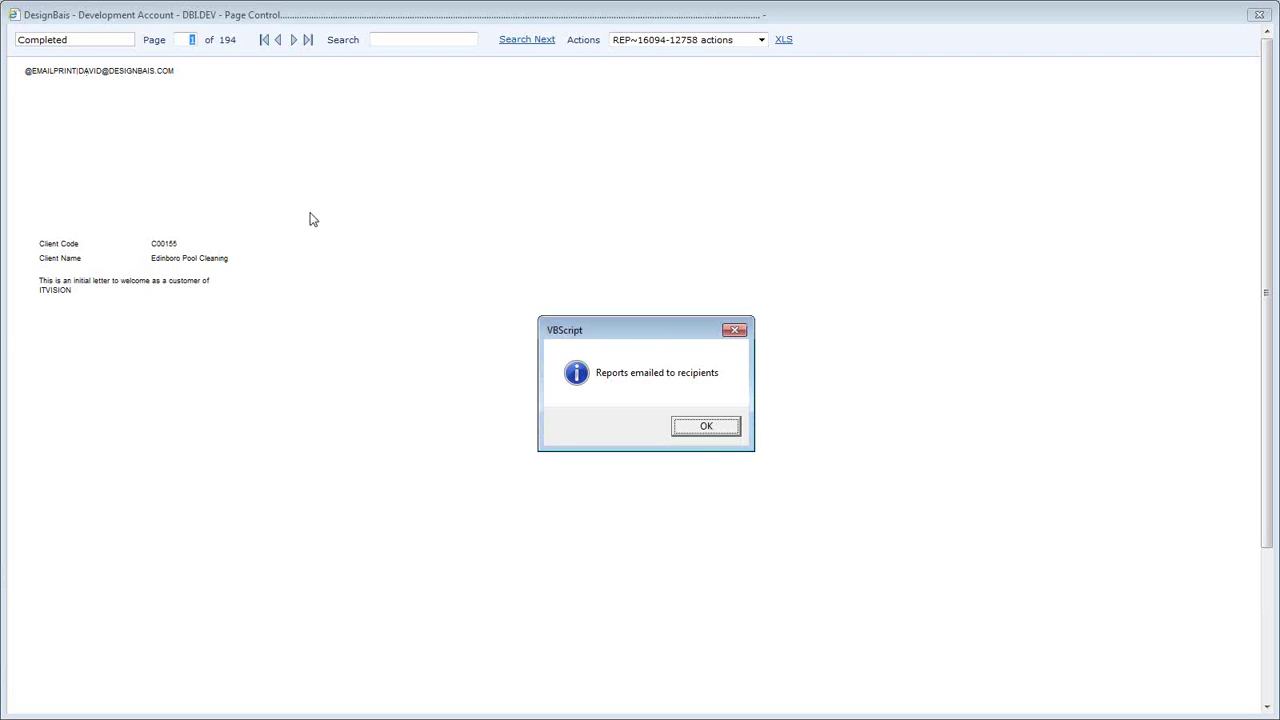
- Dismiss the reports-emailed confirmation and leave the Actions list unchanged
left_click(703, 432)
left_click(703, 430)
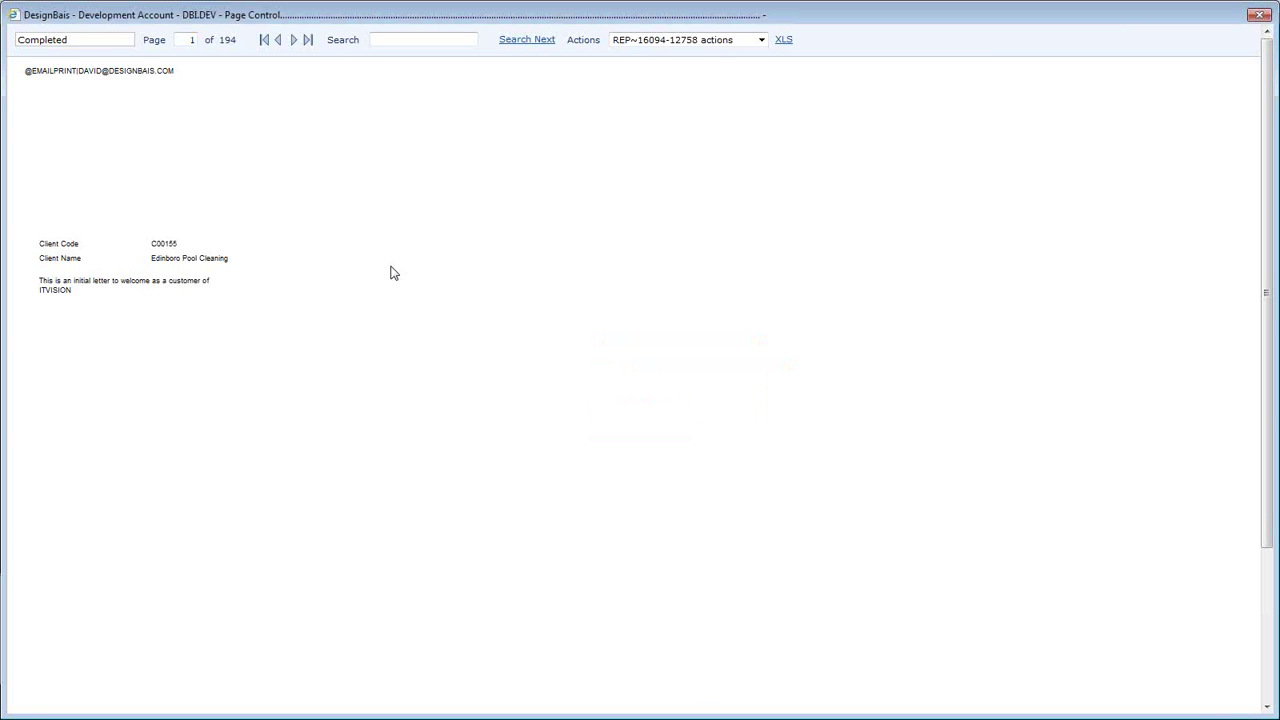
left_click(712, 42)
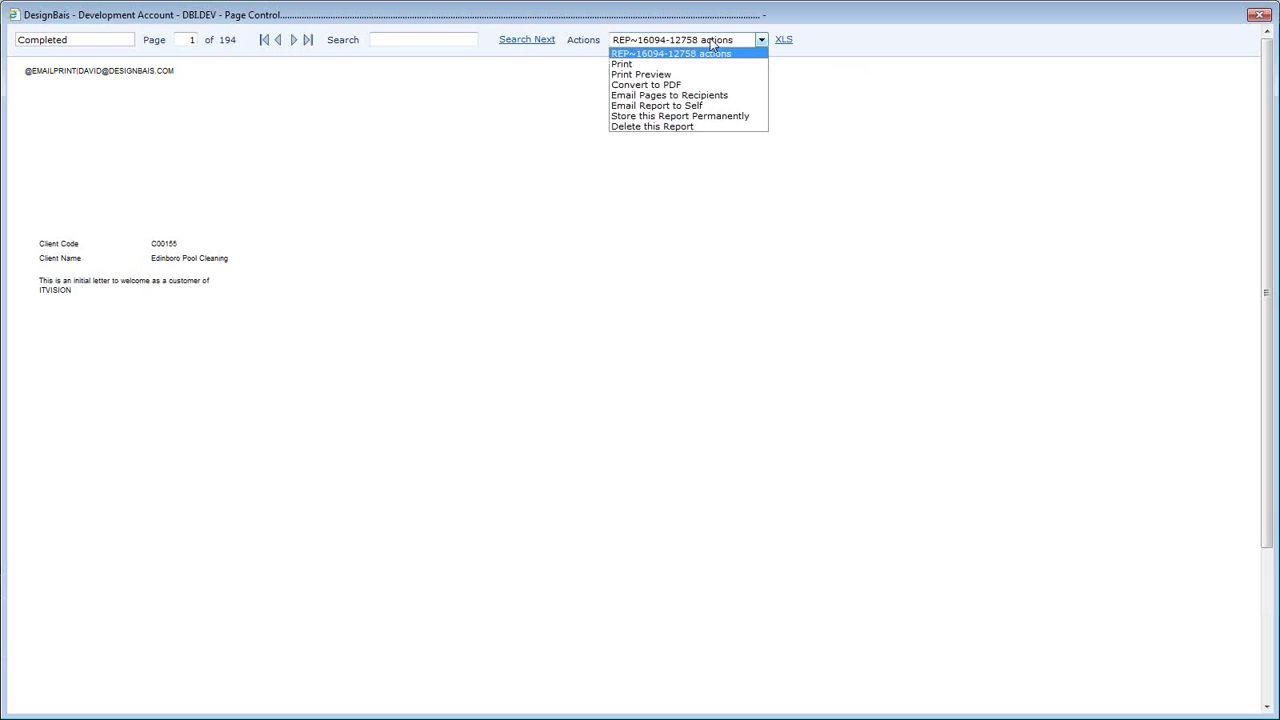
left_click(712, 44)
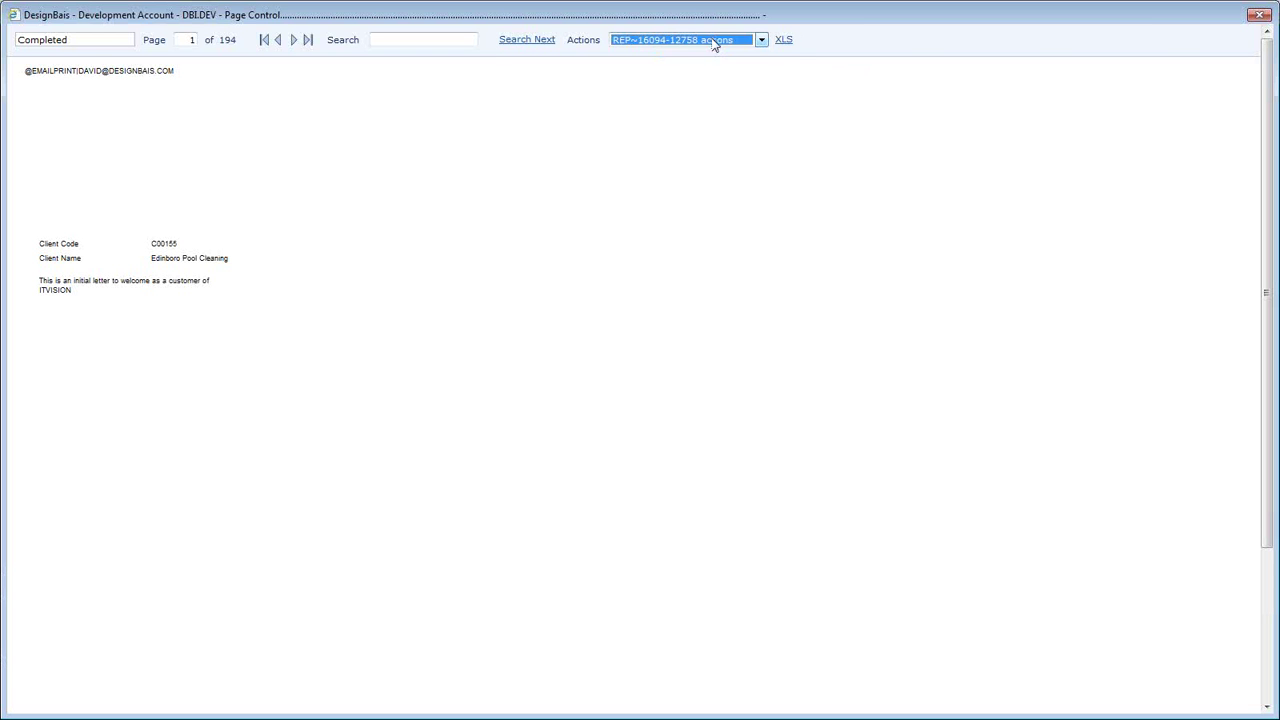
- Close the report preview window, then close the Invoice run window
left_click(1259, 16)
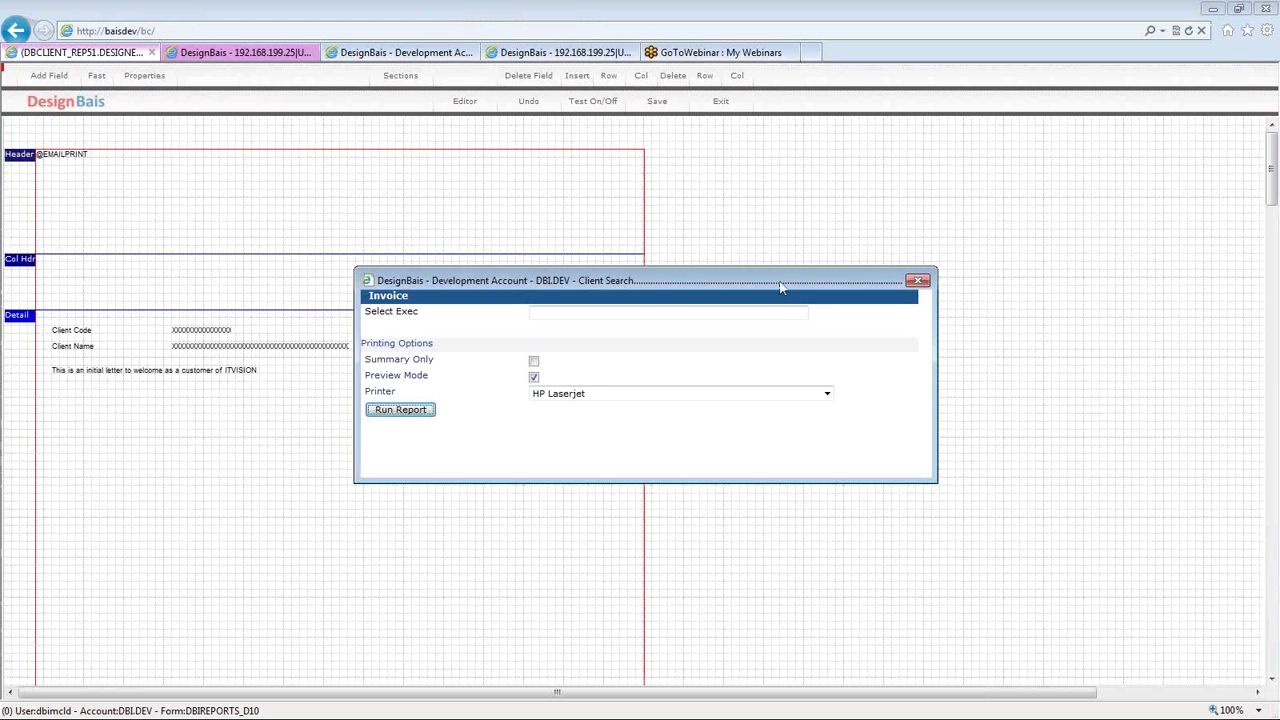
left_click_drag(781, 288, 781, 262)
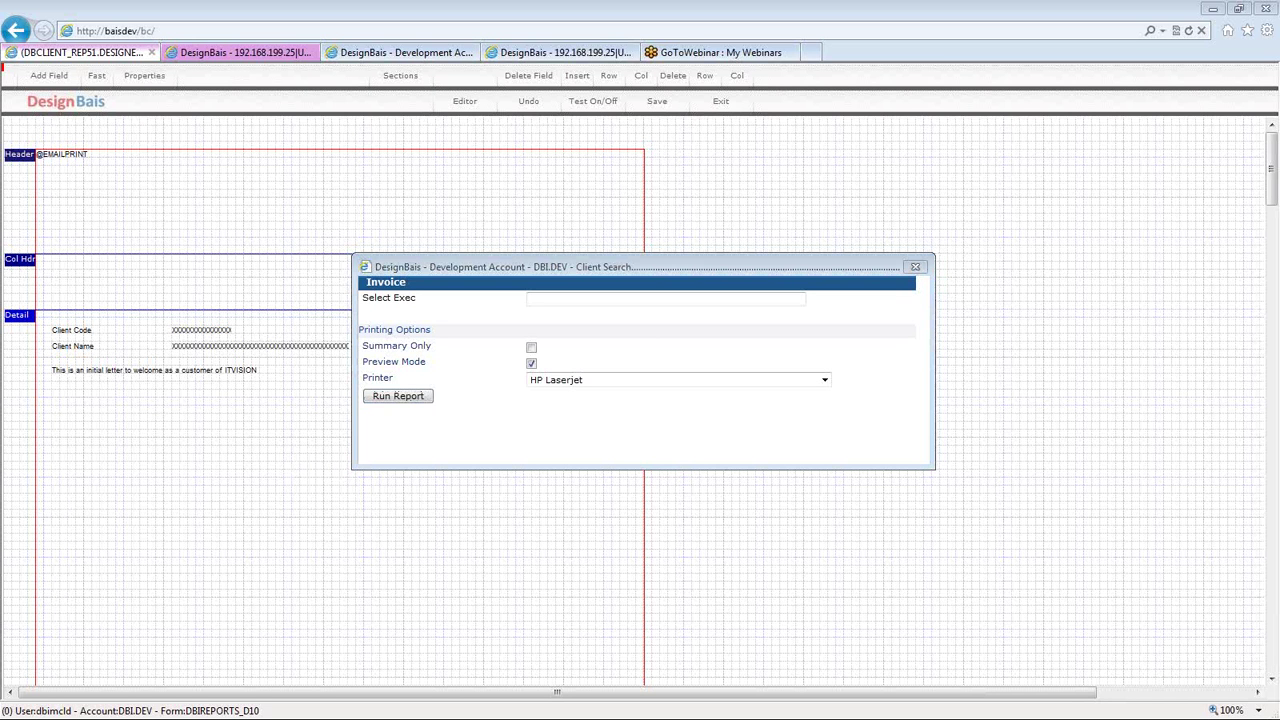
left_click(916, 268)
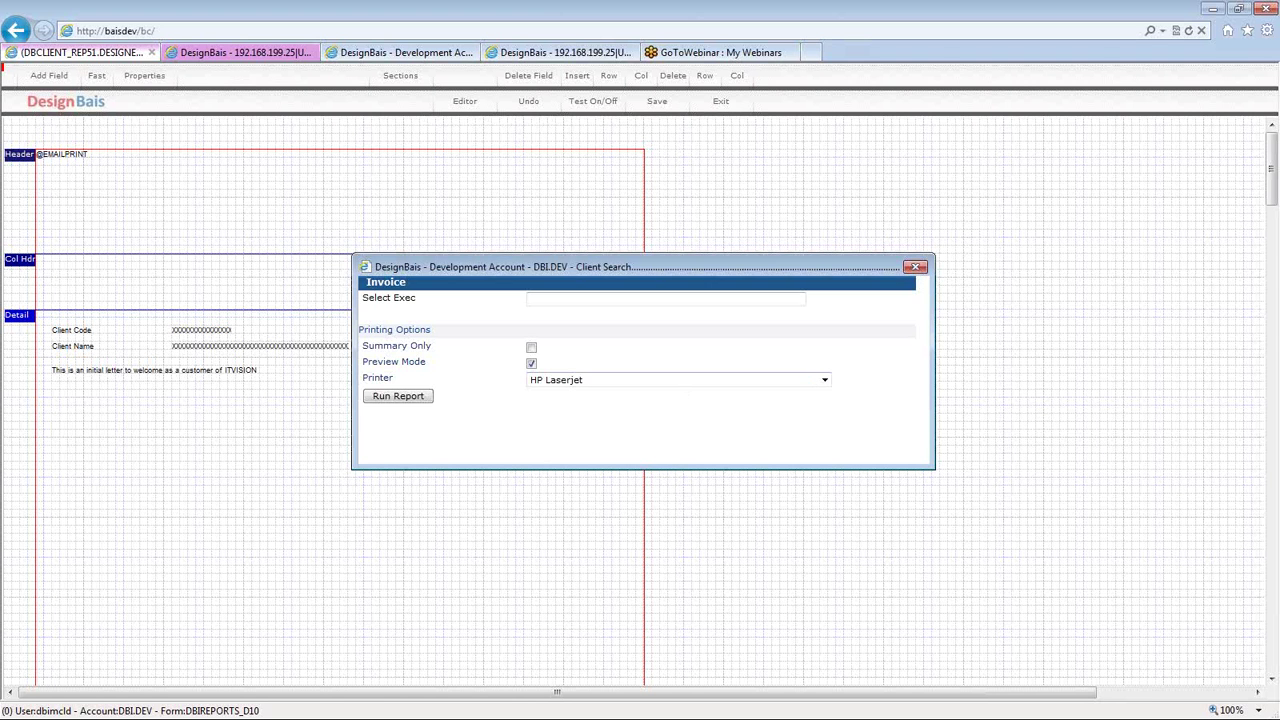